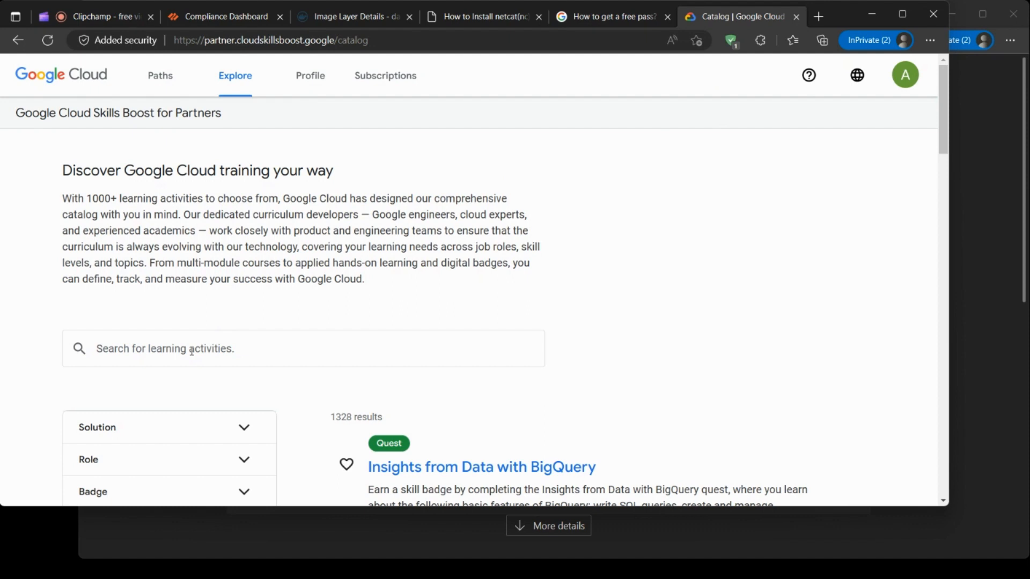
Filter the learning catalog by format so that only labs are listed.
click(192, 351)
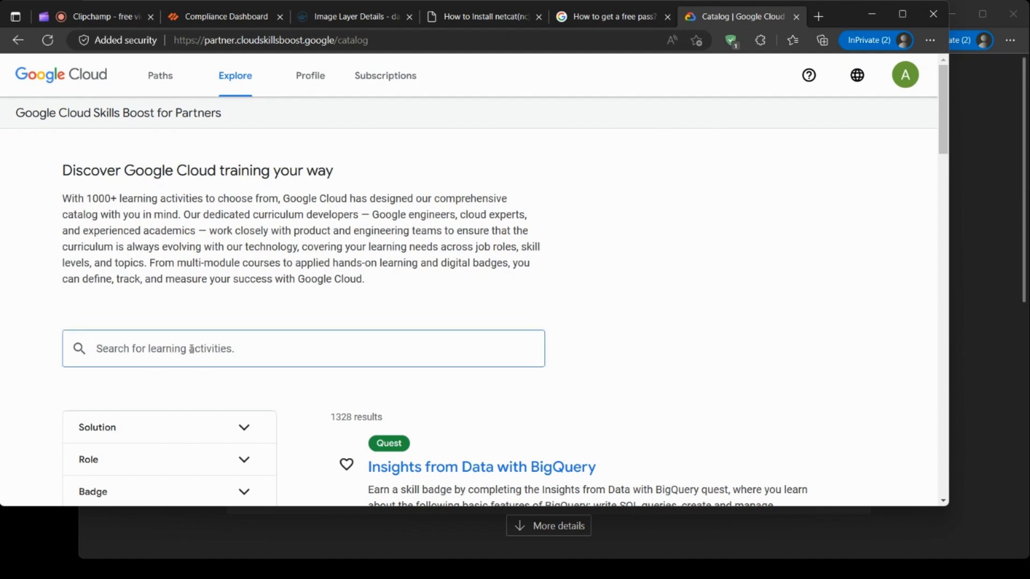
scroll(186, 382, down, 3)
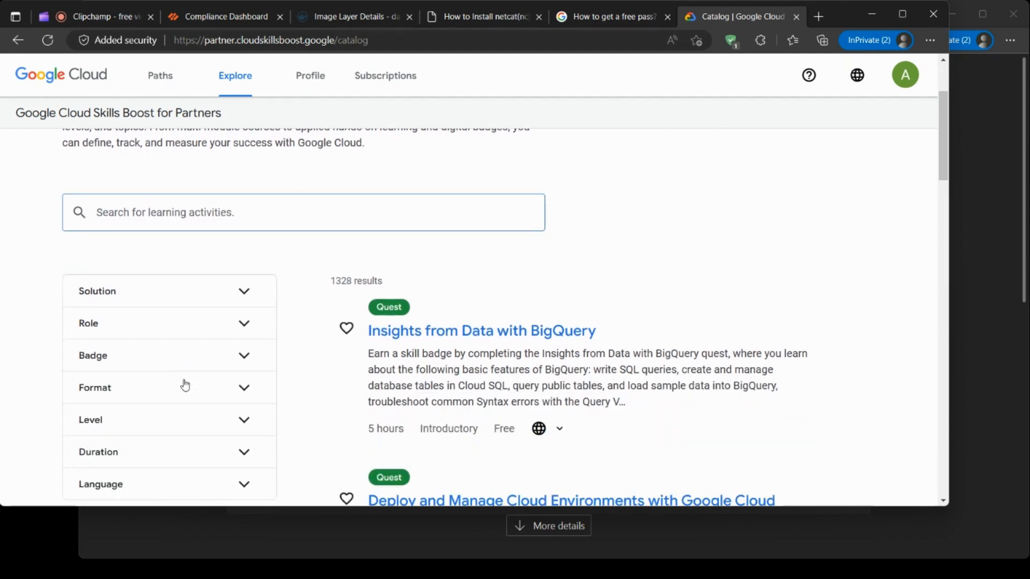
click(106, 388)
scroll(108, 397, down, 1)
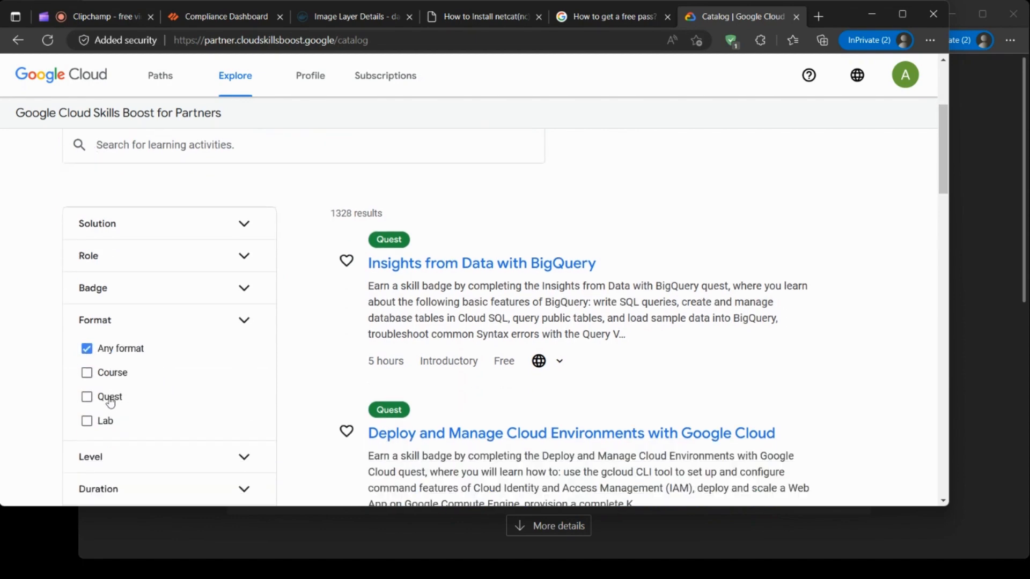
click(86, 423)
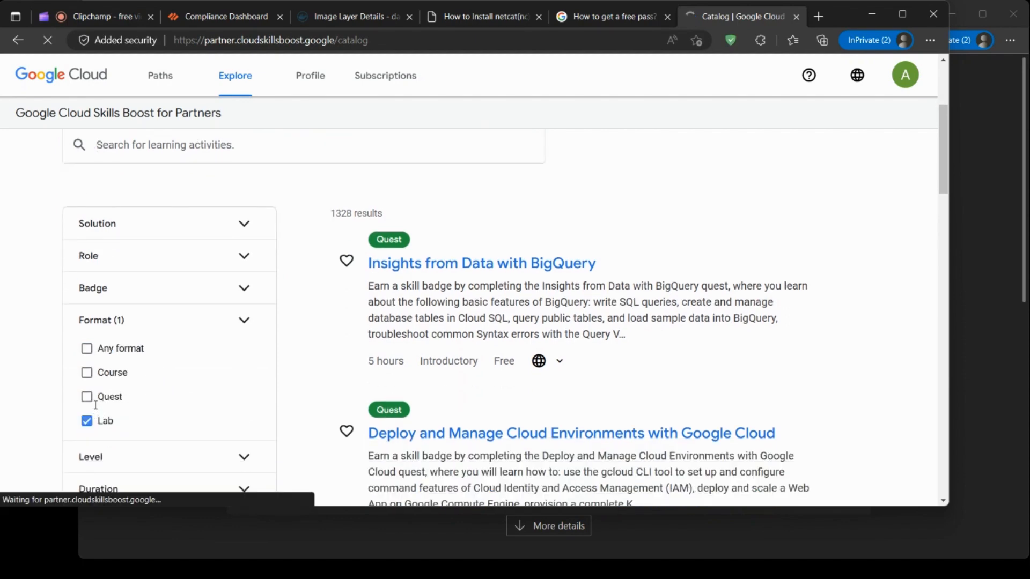
scroll(96, 410, down, 2)
Search the filtered catalog for "prisma".
scroll(97, 409, up, 5)
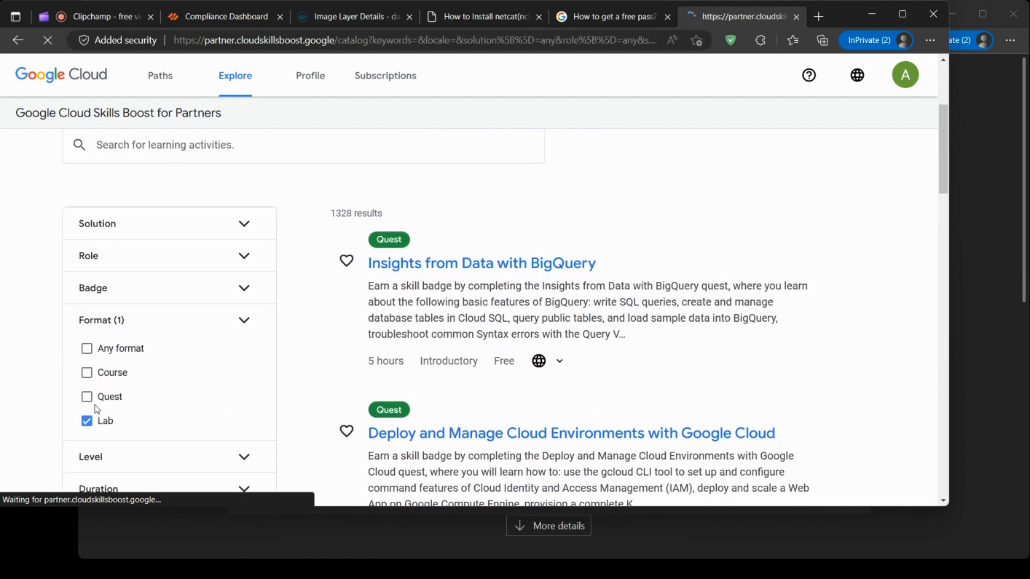
click(129, 353)
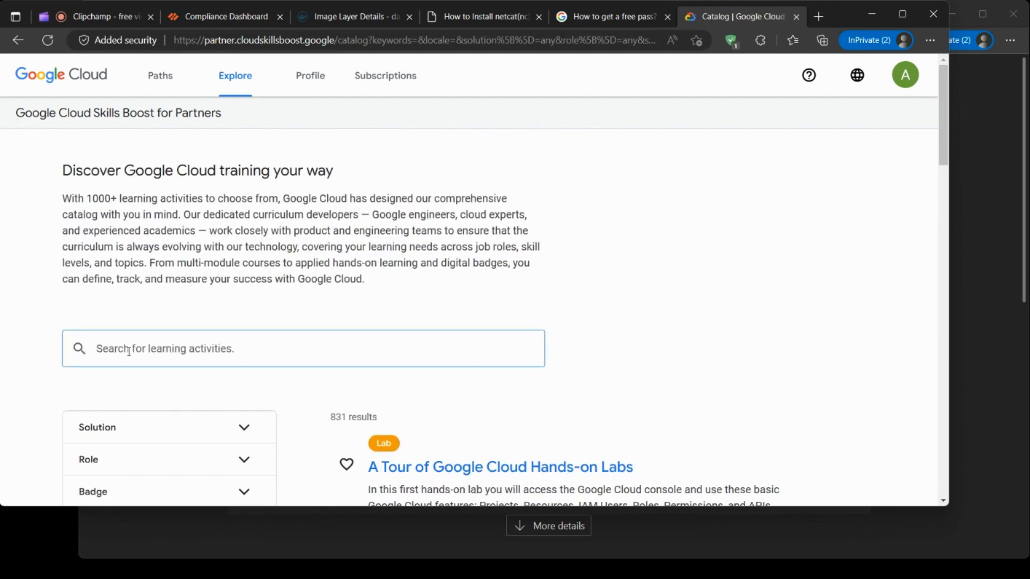
text(prisma)
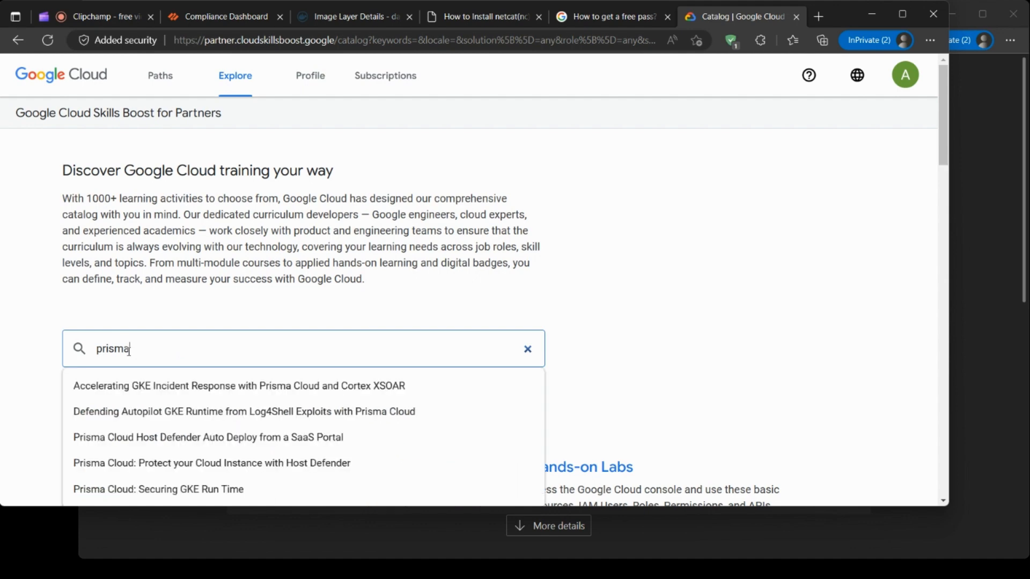
scroll(237, 302, down, 1)
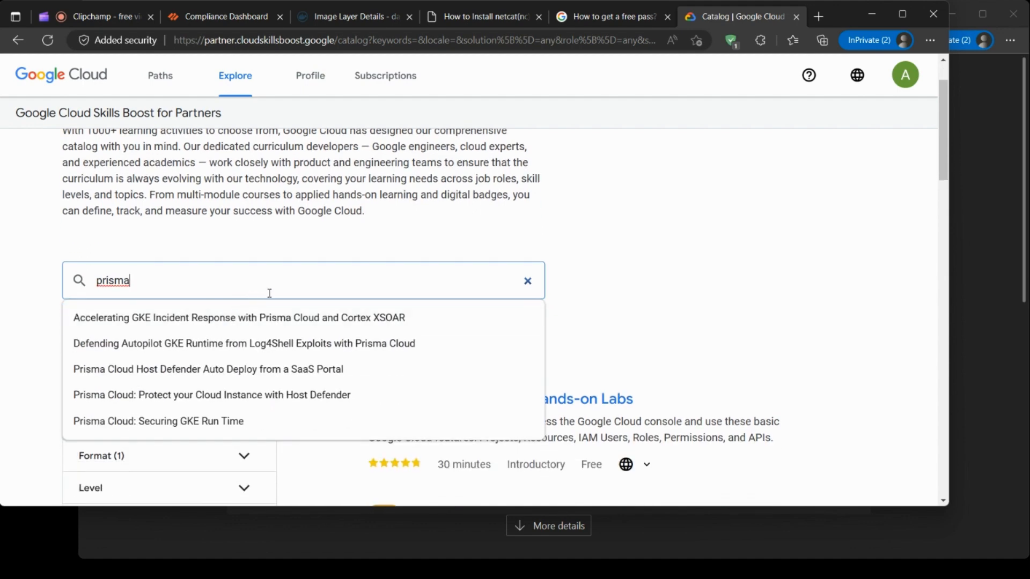
key(Return)
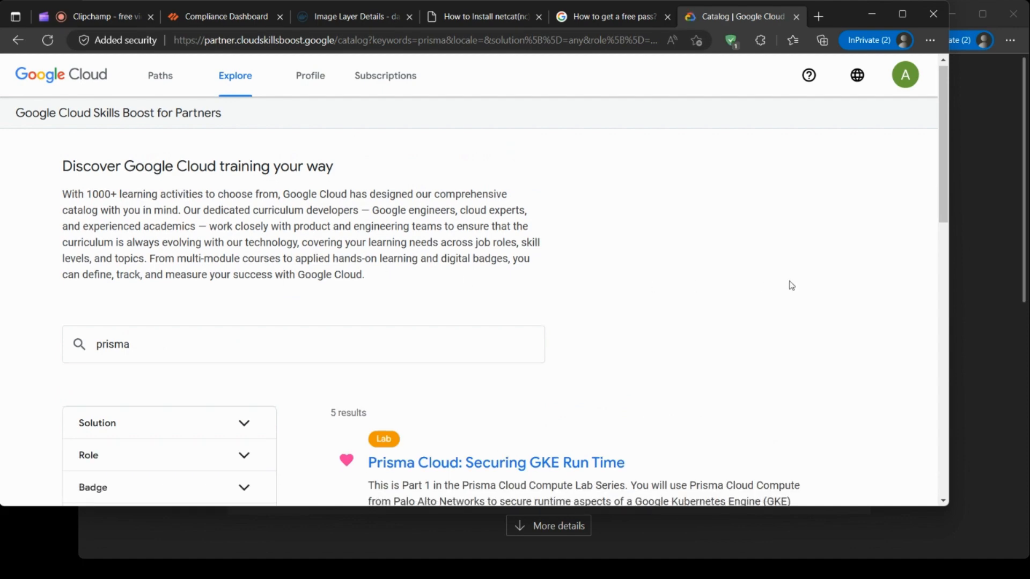
Look through the search results and open the lab "Prisma Cloud: Securing GKE Run Time".
scroll(791, 285, down, 3)
scroll(792, 286, down, 6)
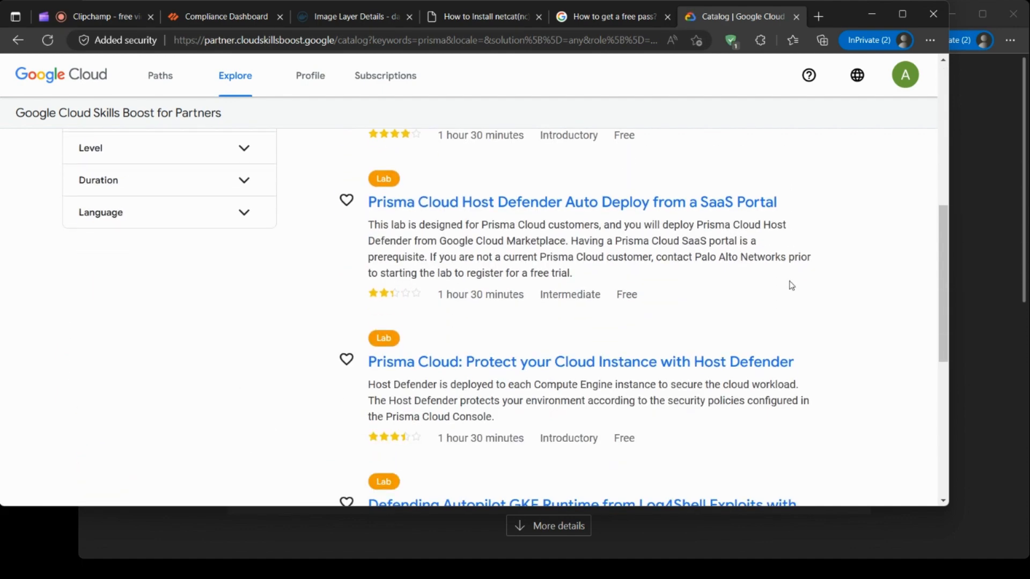
scroll(792, 285, down, 4)
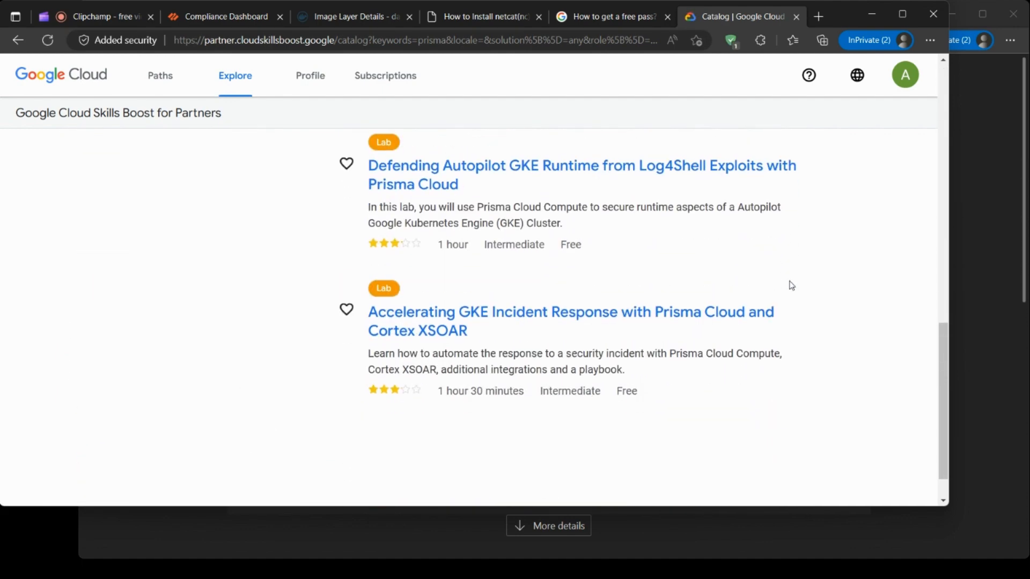
scroll(792, 286, up, 4)
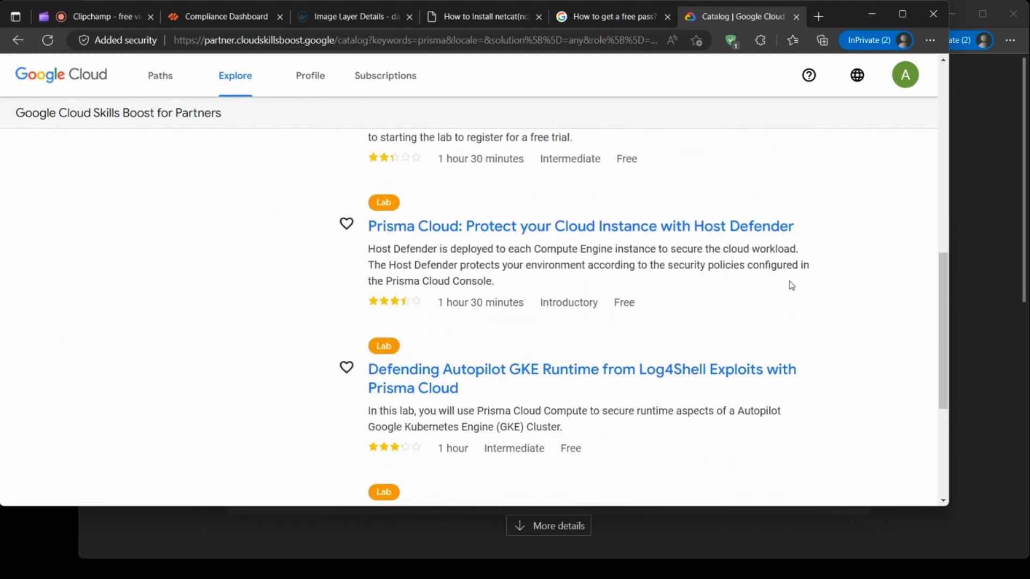
scroll(792, 285, up, 6)
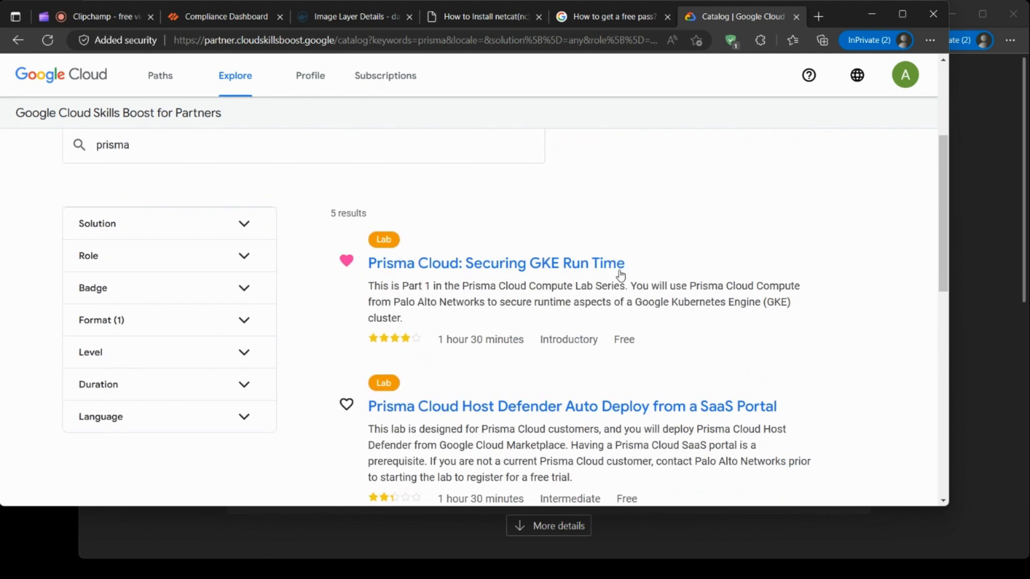
click(483, 264)
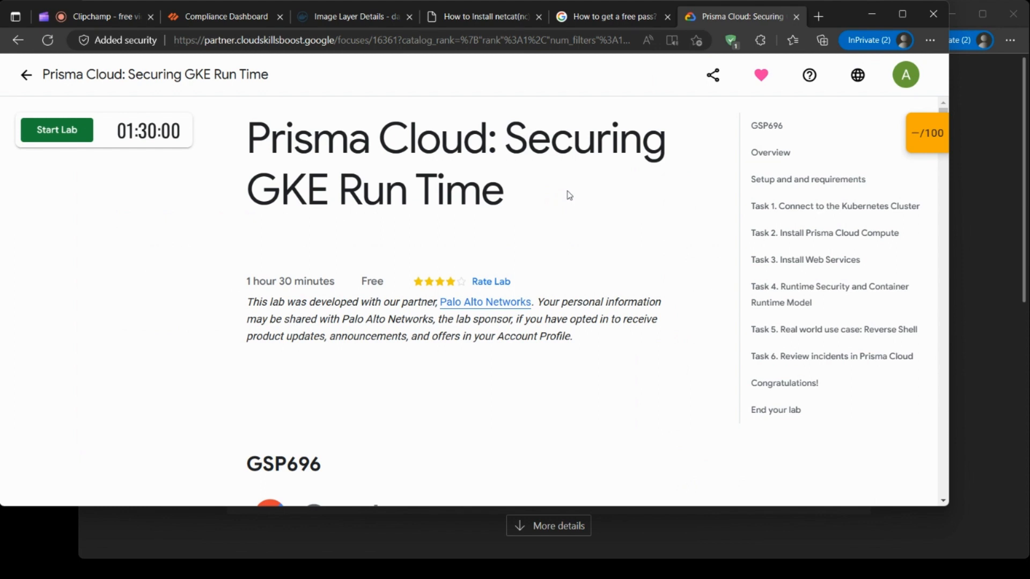
Open the Qwiklabs Blog link from the "How to get a free pass?" help article and look over the blog's posts.
click(634, 13)
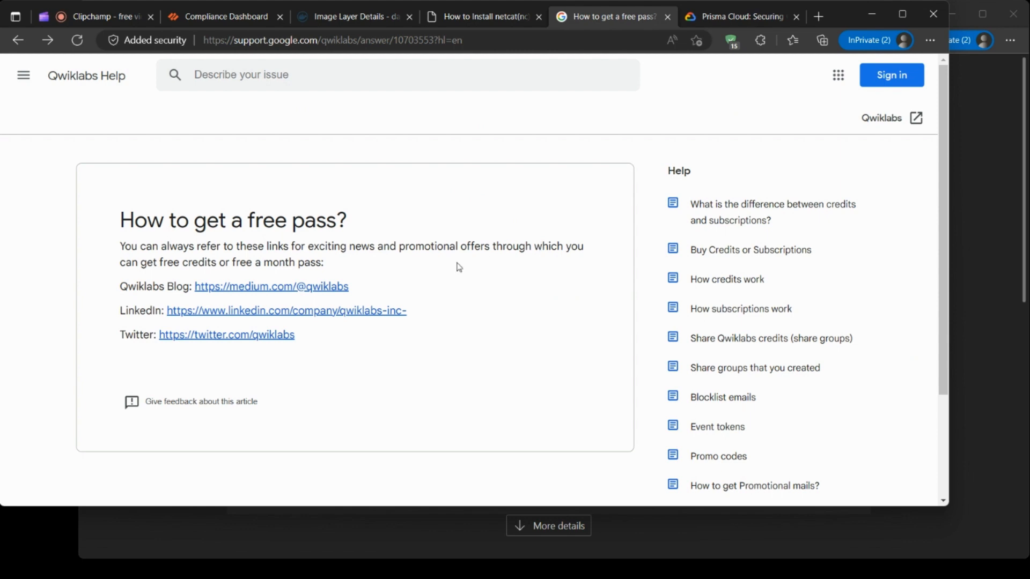
click(249, 291)
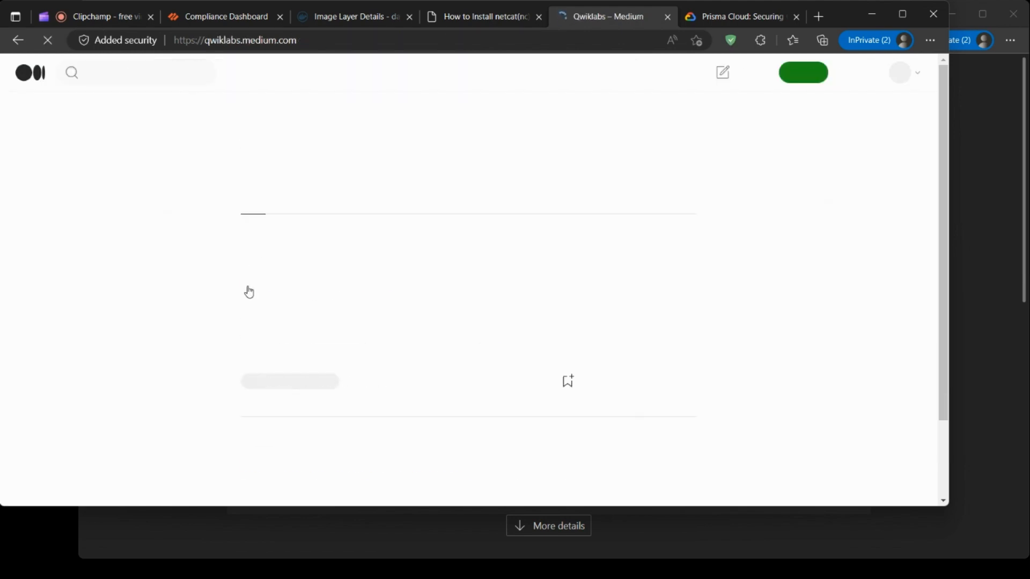
scroll(249, 291, down, 10)
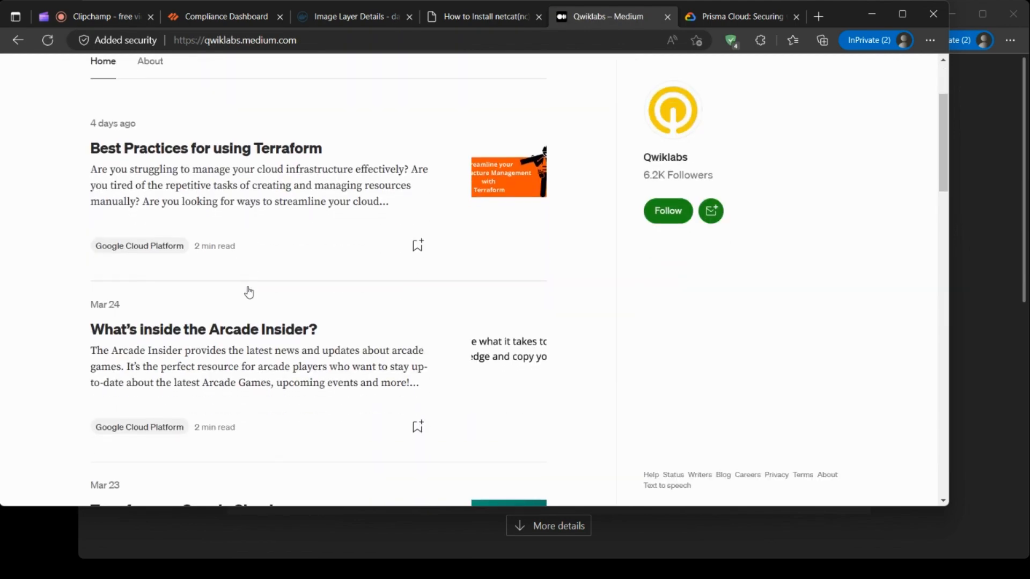
scroll(249, 291, up, 10)
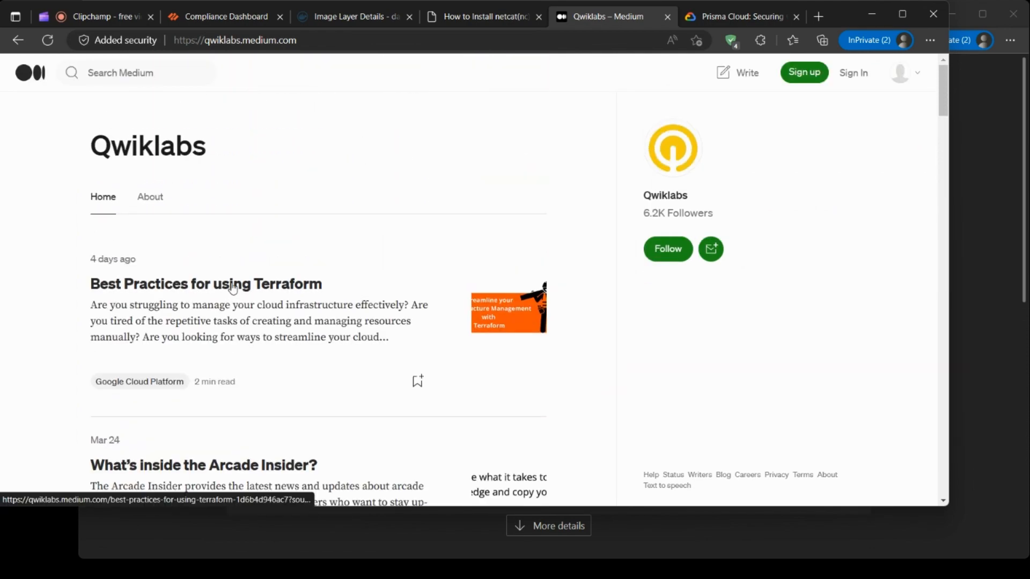
Open the blog post "Best Practices for using Terraform" and skim it to the end.
click(240, 284)
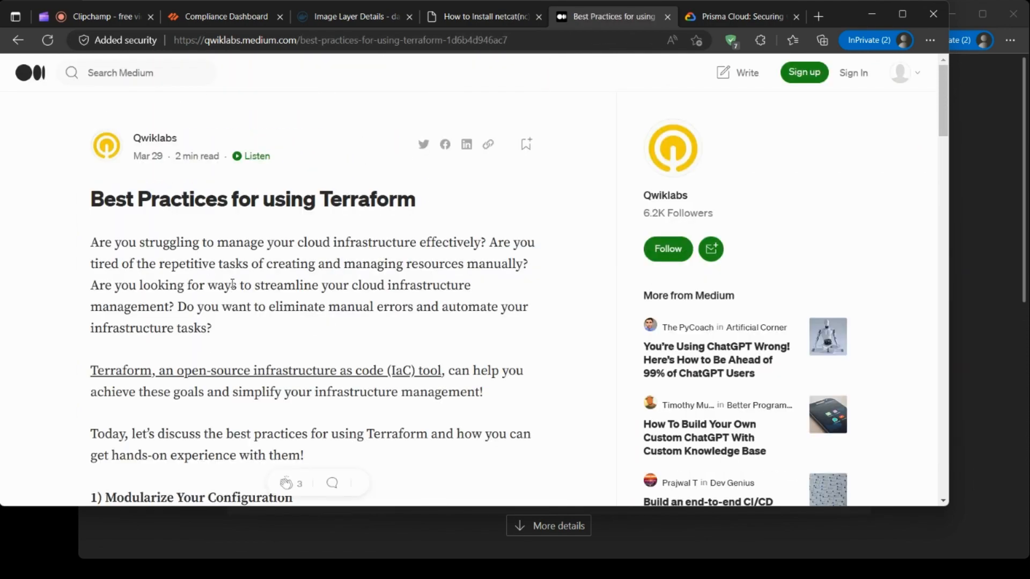
scroll(233, 284, down, 10)
scroll(233, 284, down, 10)
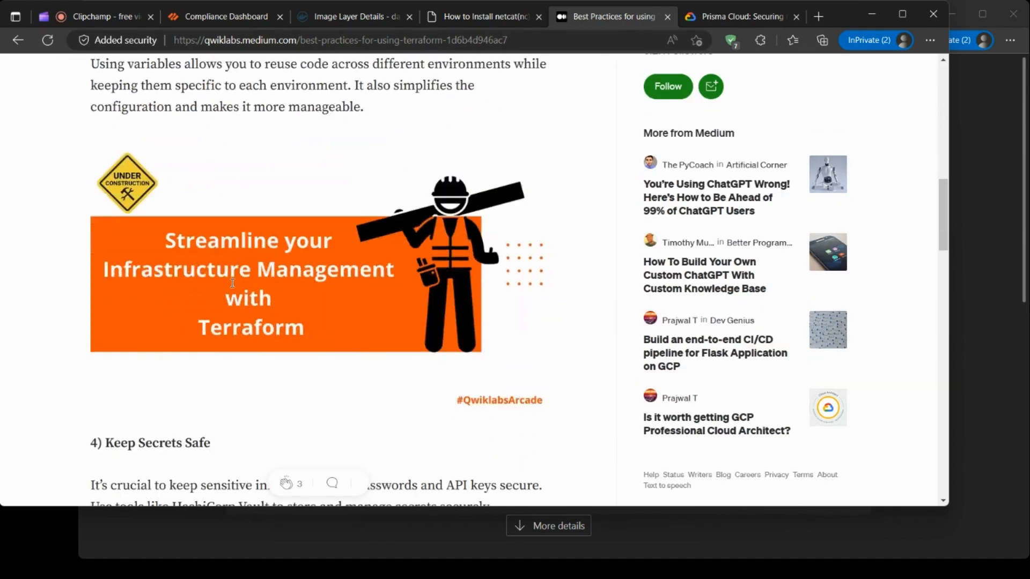
scroll(233, 284, down, 1)
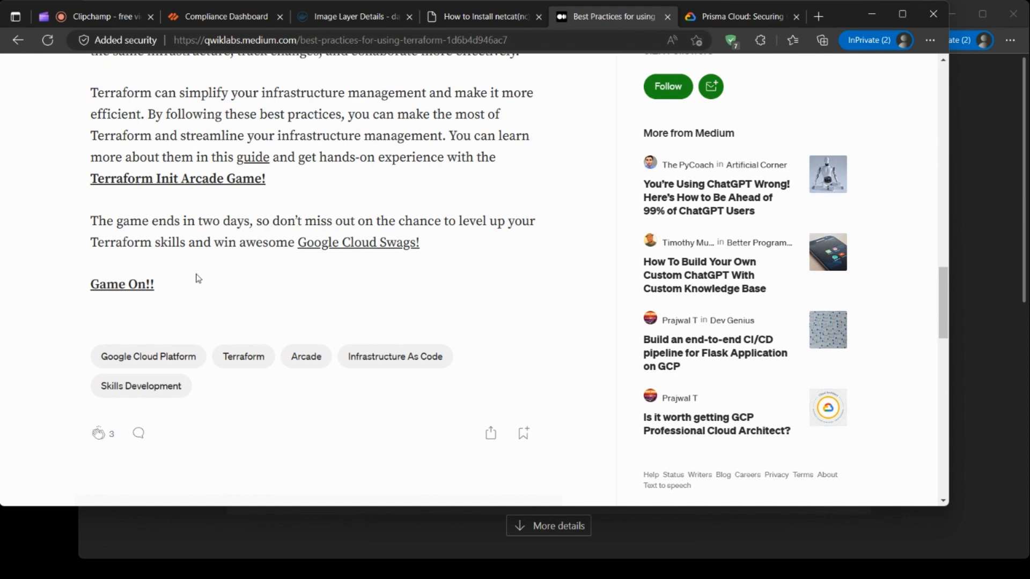
Follow the post's Terraform Init Arcade Game link and look over the Arcade page's subscription form, games and checklist.
click(210, 180)
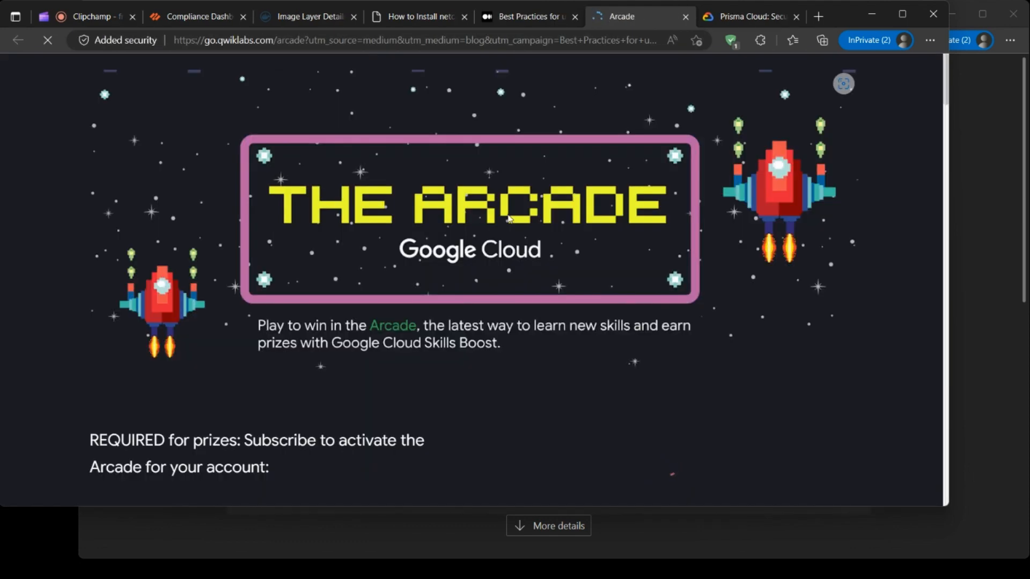
scroll(795, 262, down, 8)
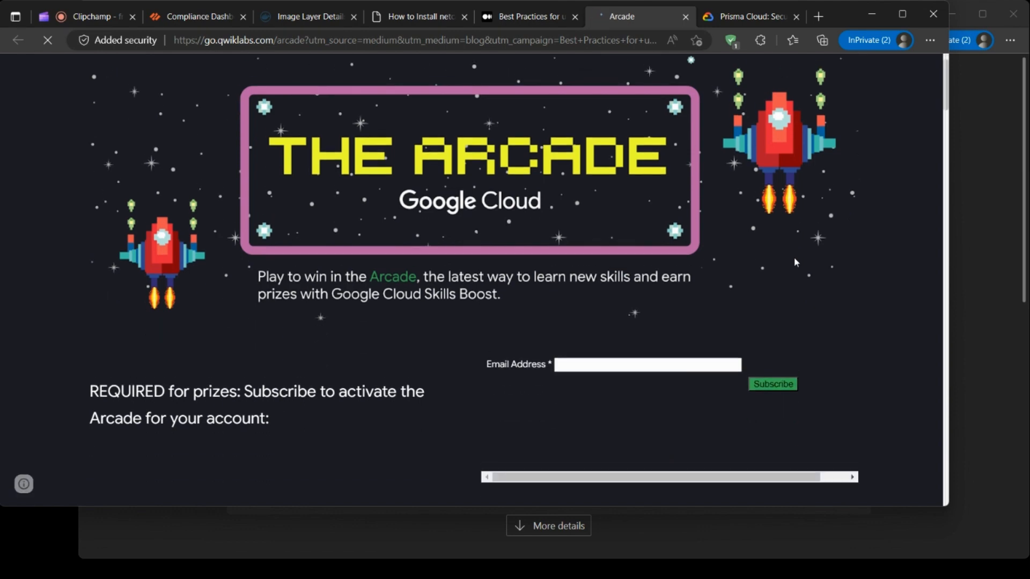
scroll(796, 262, down, 5)
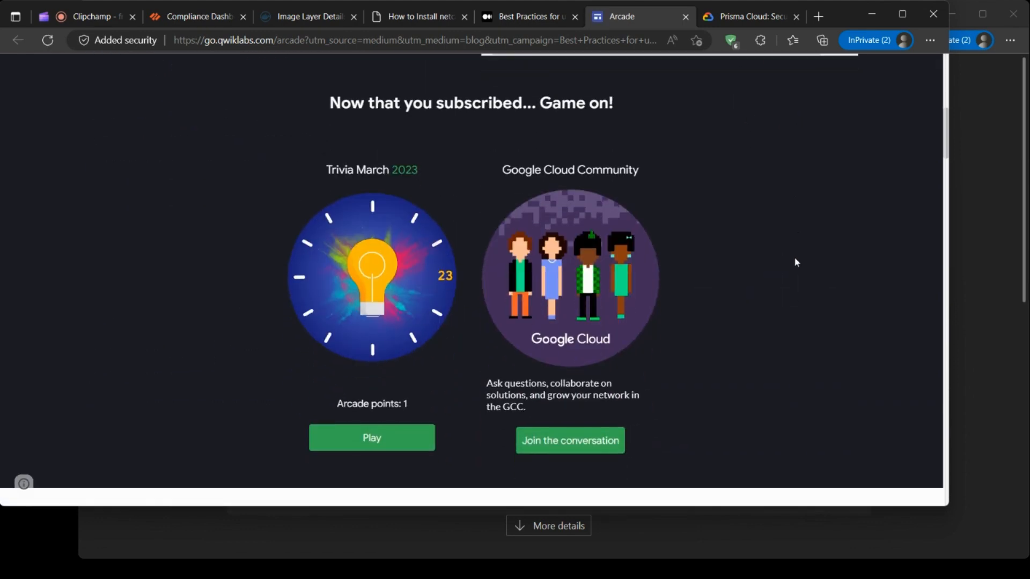
scroll(796, 262, down, 4)
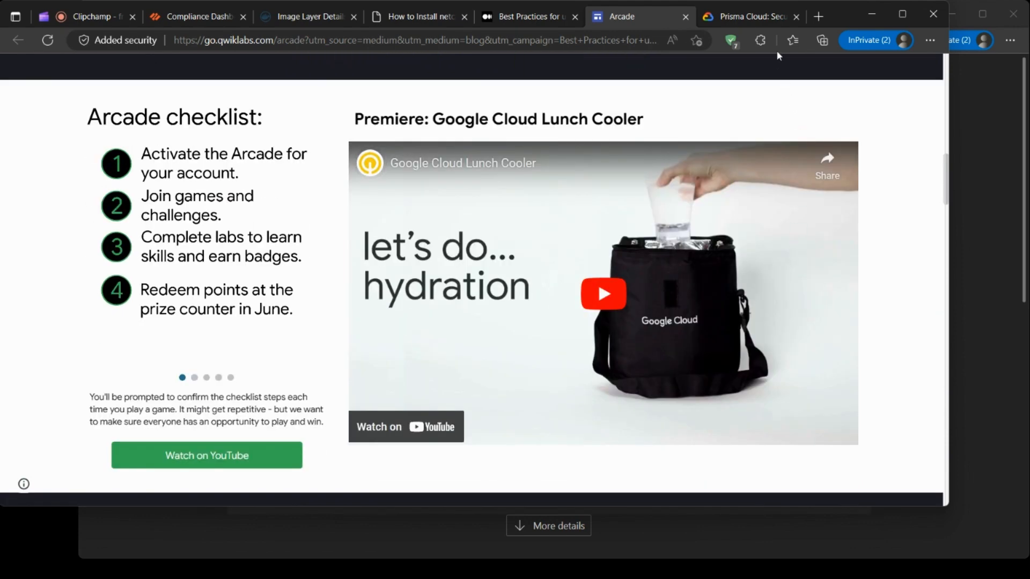
Return to the Prisma Cloud lab page, start the lab and copy its Google Console link.
click(770, 17)
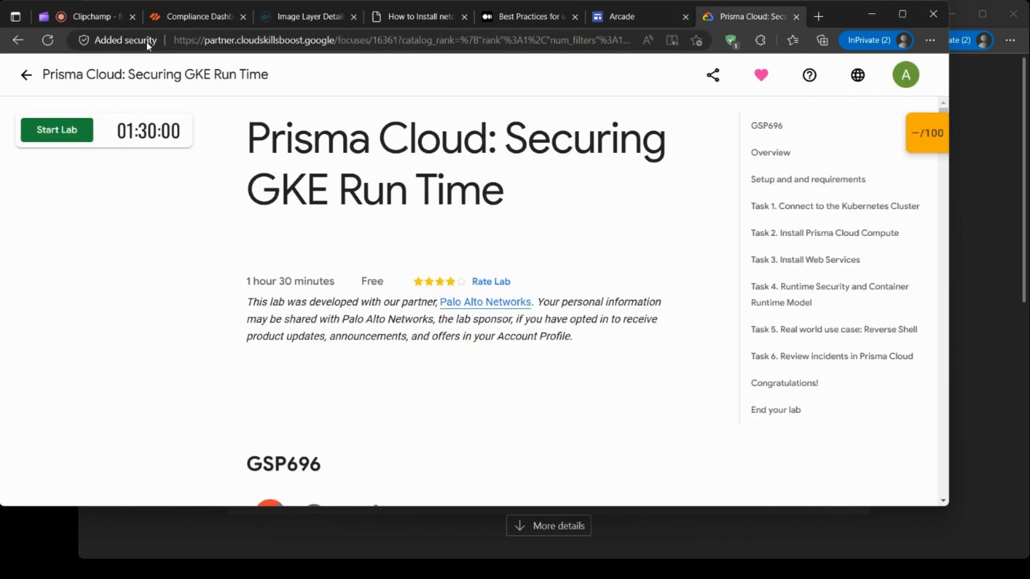
click(45, 132)
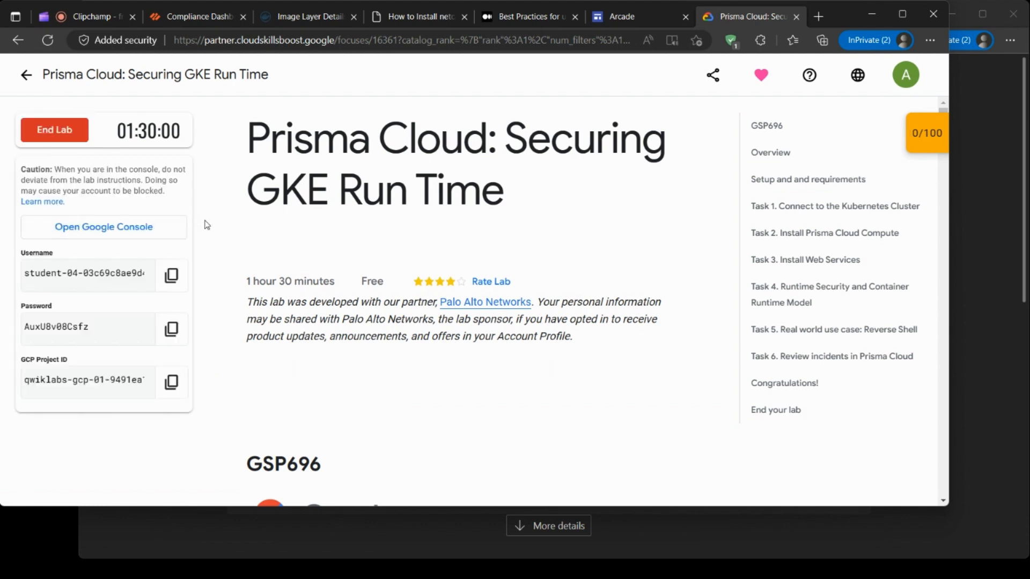
right_click(133, 227)
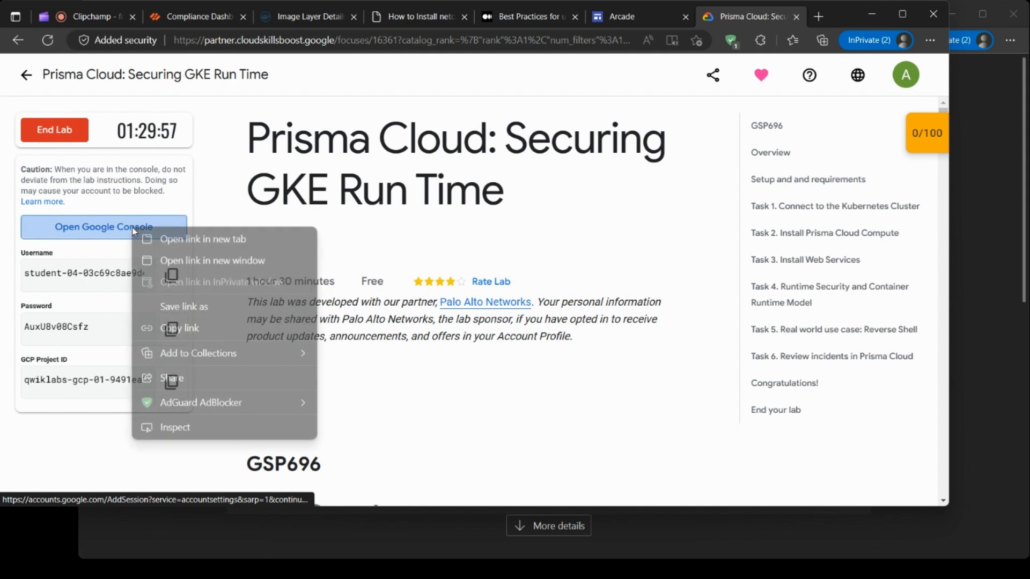
click(198, 328)
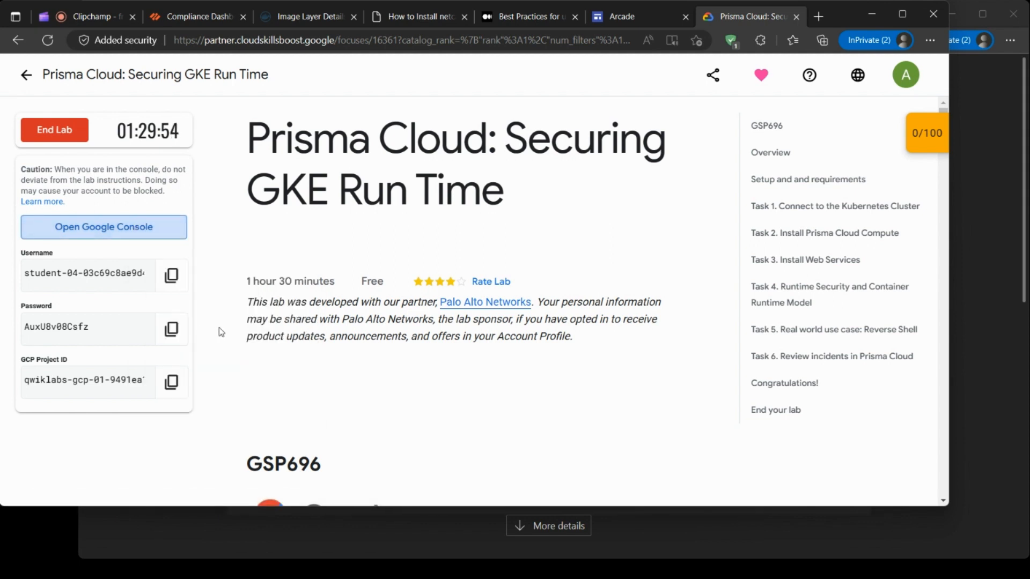
click(223, 334)
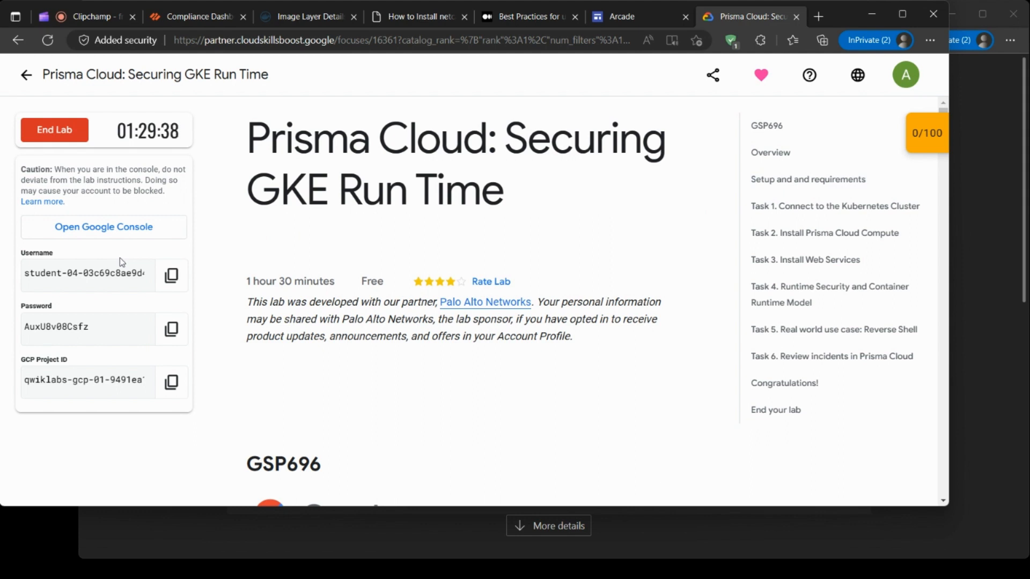
Open the copied Google Console link in the separate InPrivate browser window.
click(987, 320)
click(607, 40)
key(ctrl+v)
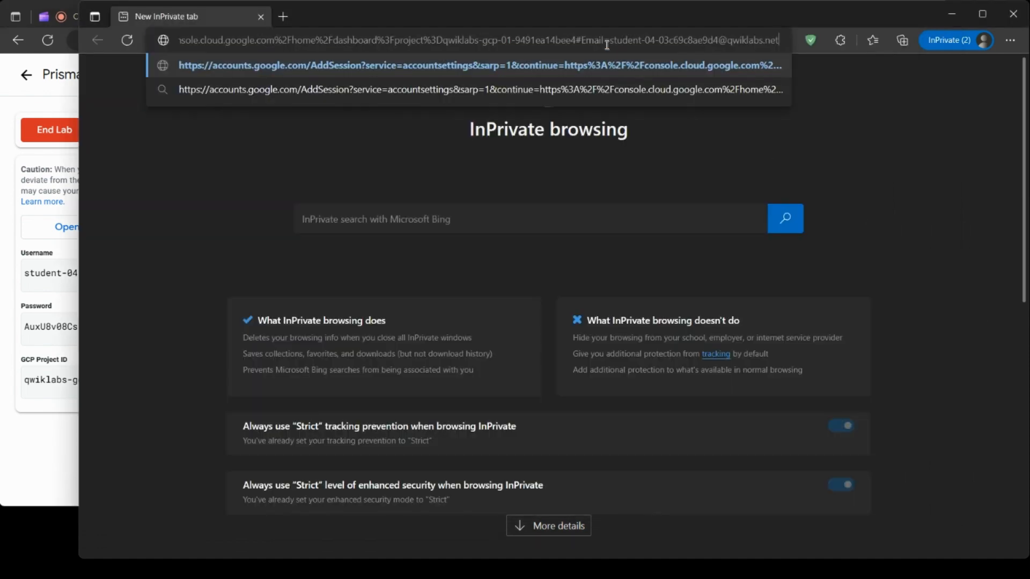
key(Return)
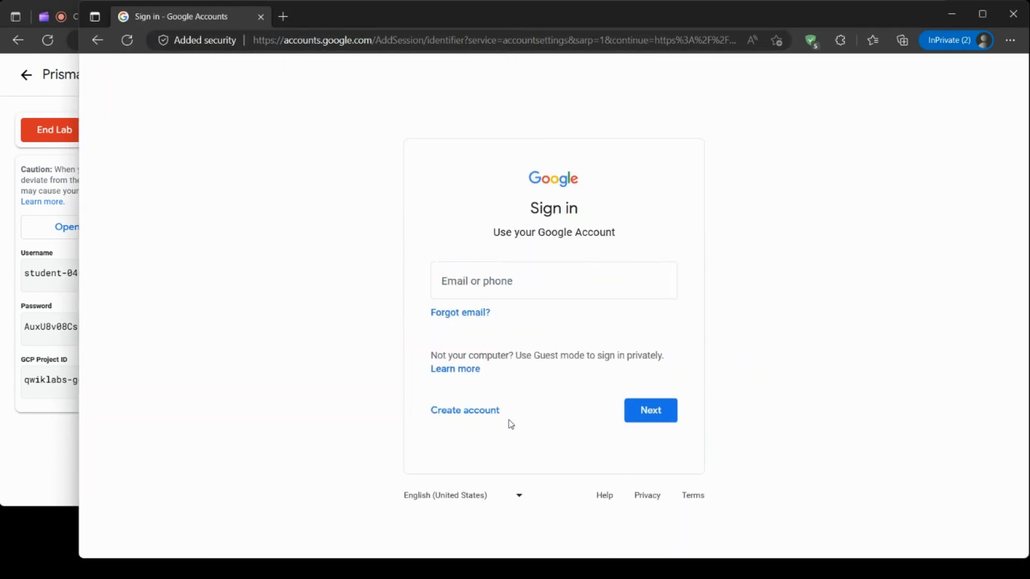
Copy the lab's username and submit it as the account email on the Google sign-in page.
click(61, 447)
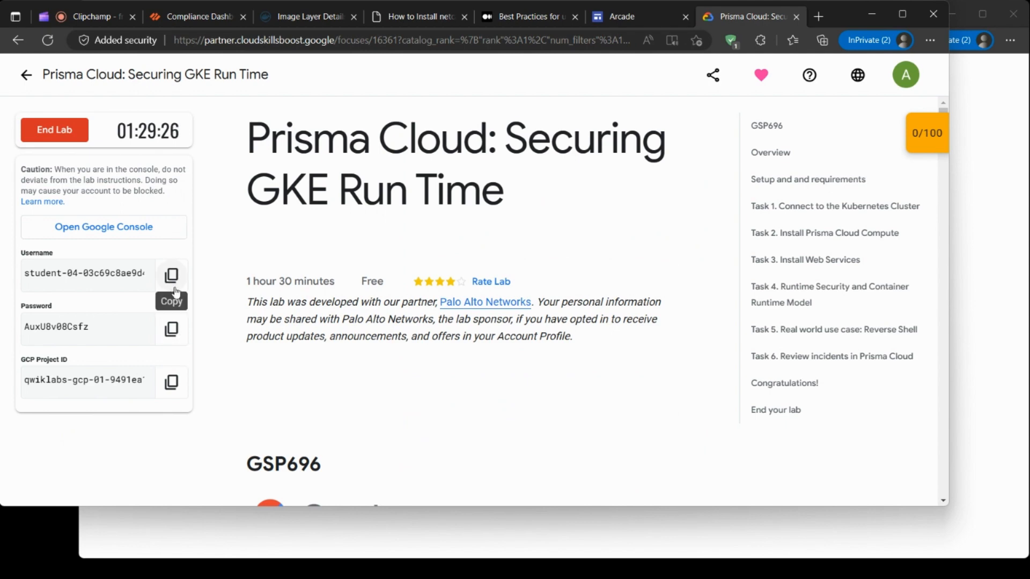
click(172, 275)
click(192, 528)
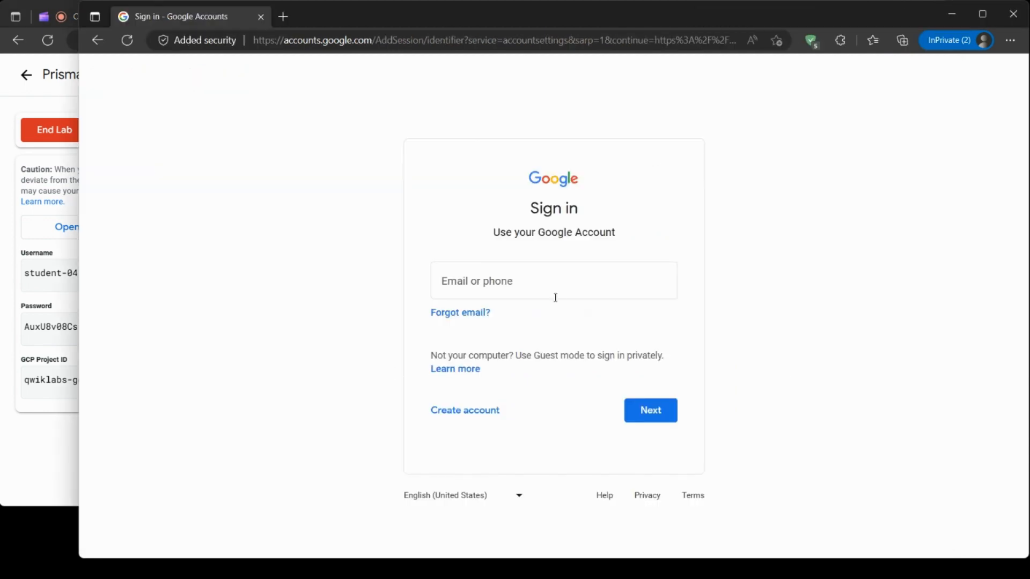
click(566, 292)
key(ctrl+v)
click(651, 410)
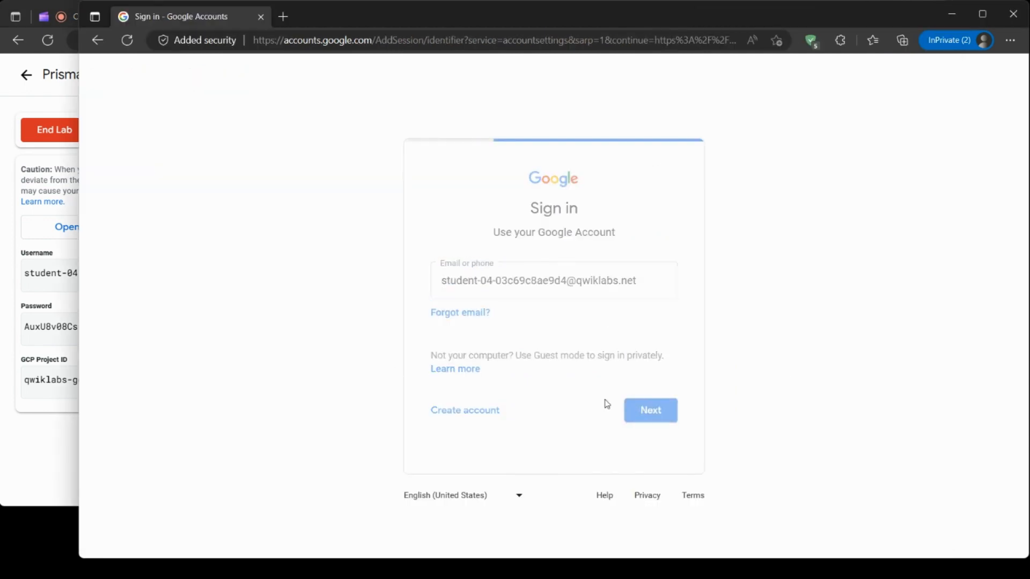
Copy the lab's temporary password and submit it on the Google sign-in page.
click(14, 452)
click(171, 328)
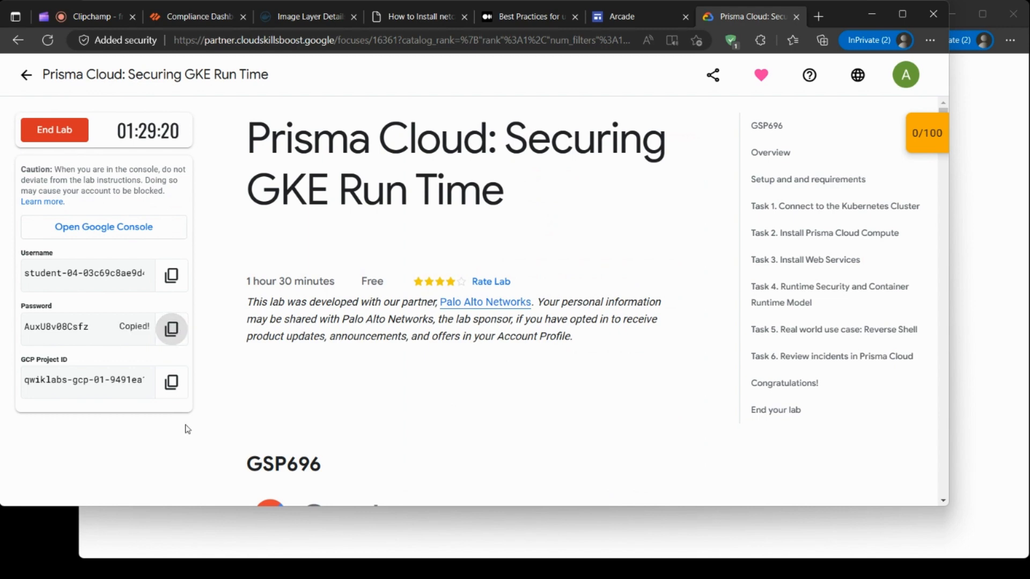
click(191, 555)
click(559, 304)
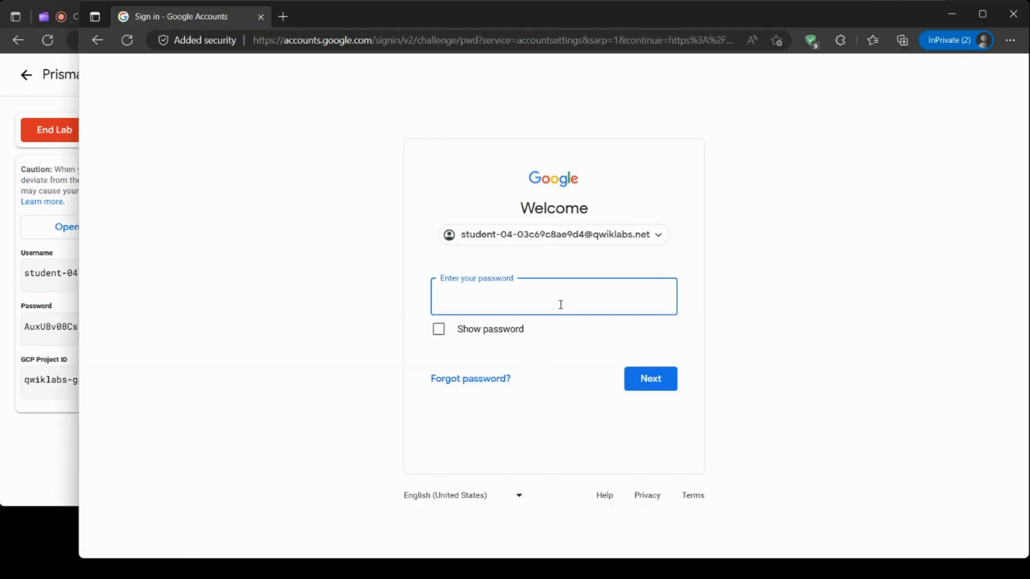
key(ctrl+v)
click(651, 379)
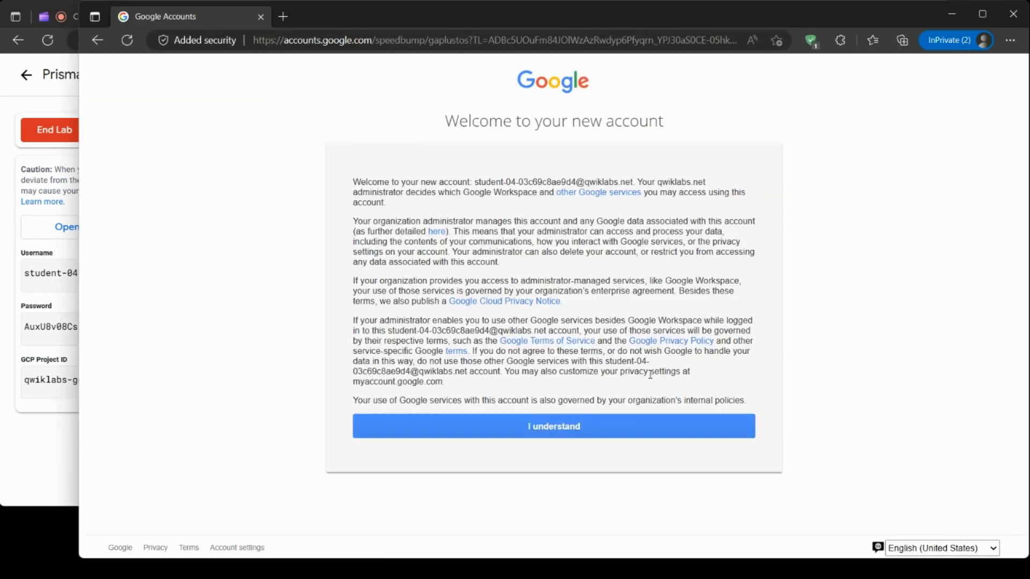
Acknowledge the new-account notice and agree to the Google Cloud Platform Terms of Service without opting into email updates.
click(540, 429)
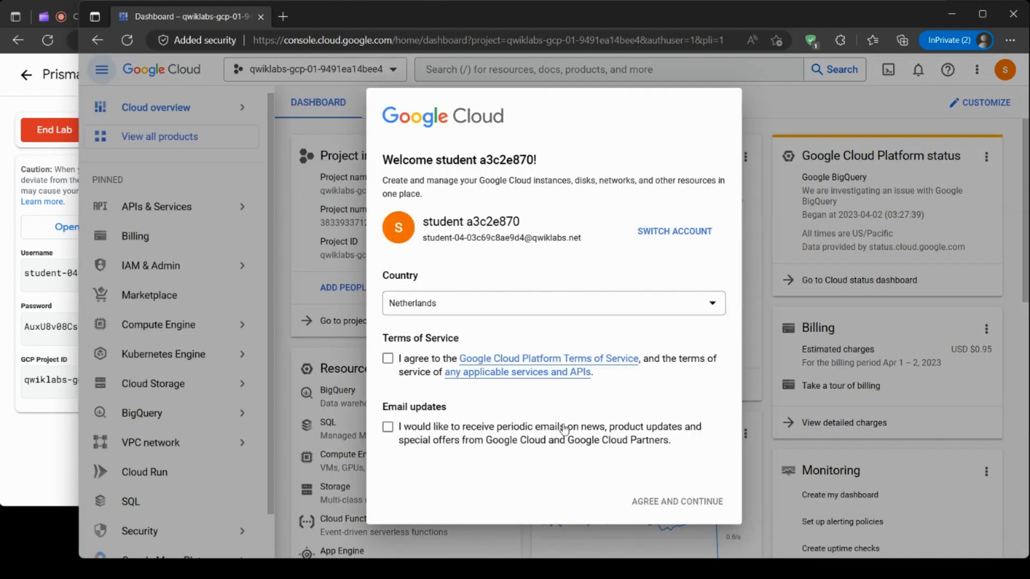
click(388, 358)
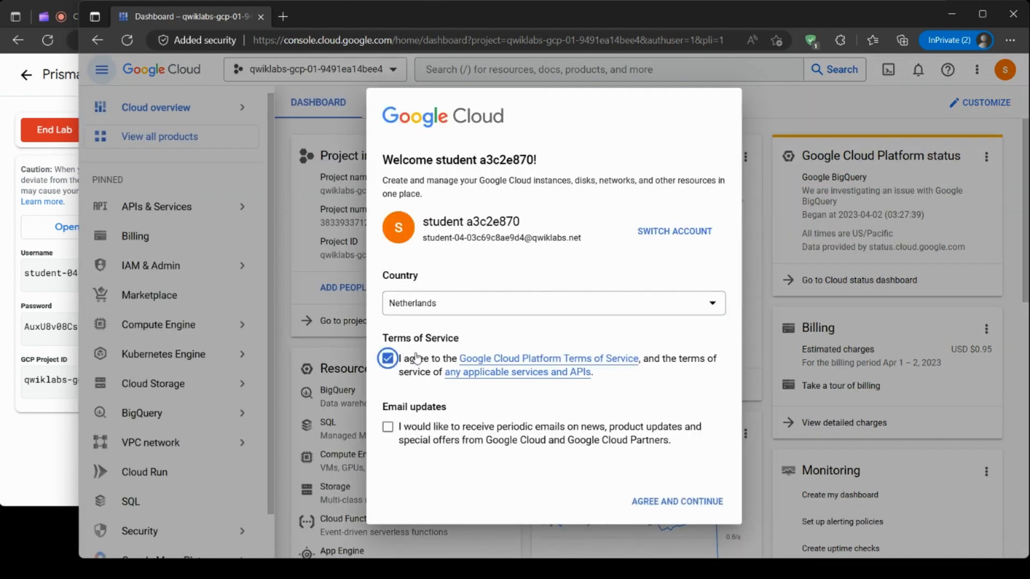
click(701, 500)
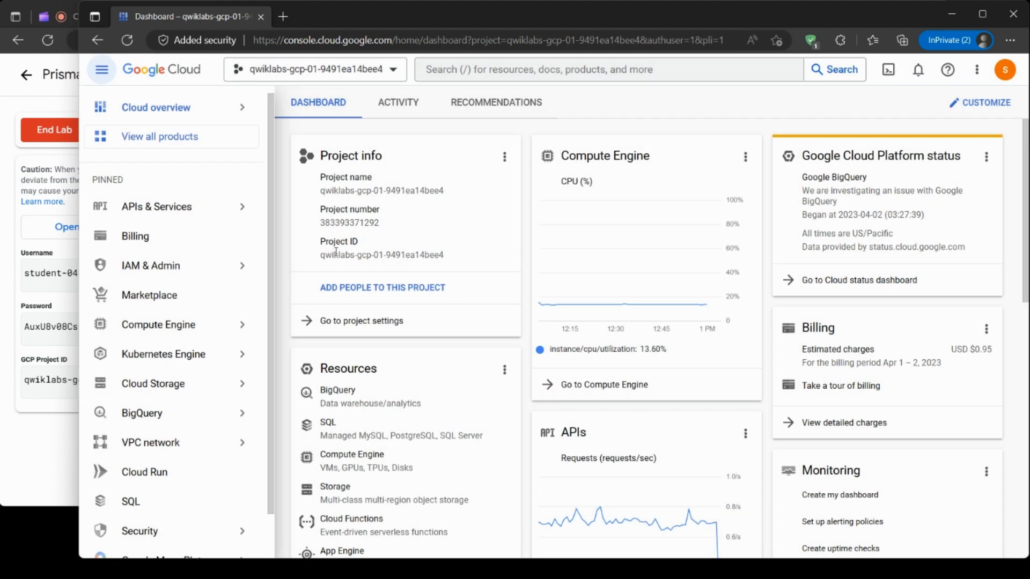
Return to the lab page and read its overview, setup requirements and sign-in instructions through the start of Task 1.
click(40, 437)
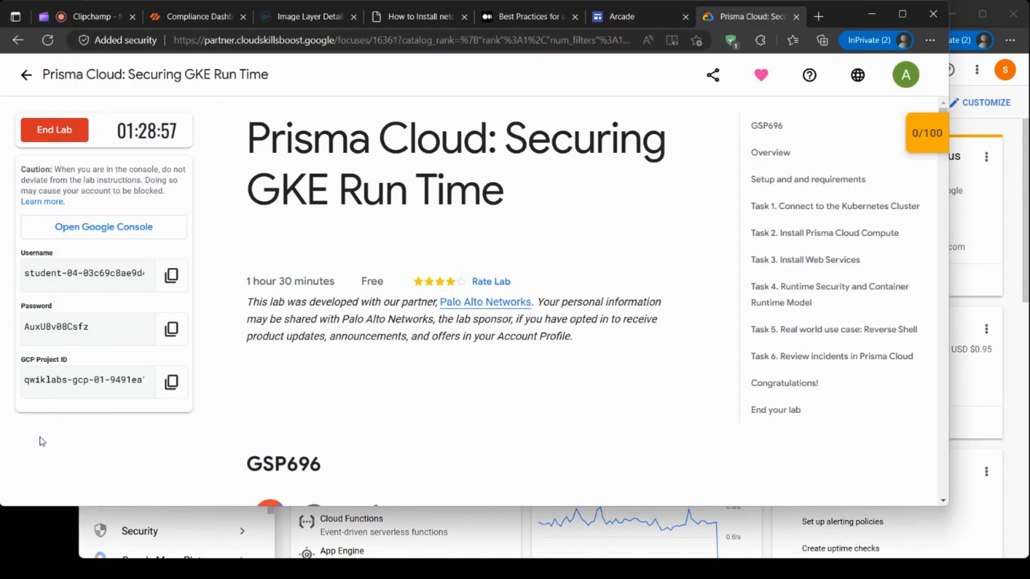
scroll(456, 410, down, 3)
scroll(462, 409, down, 3)
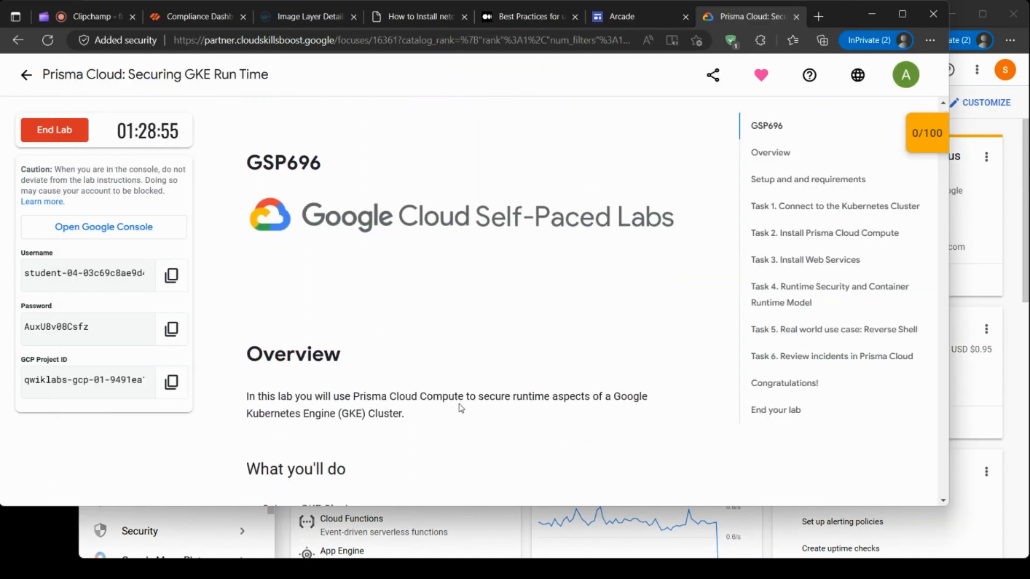
scroll(462, 409, down, 1)
scroll(462, 408, down, 2)
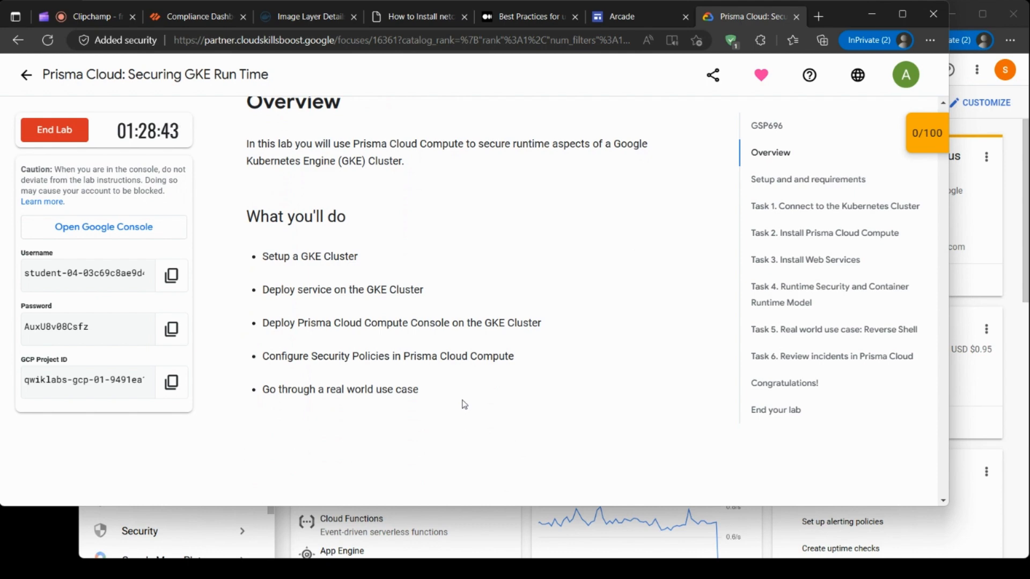
scroll(464, 405, down, 2)
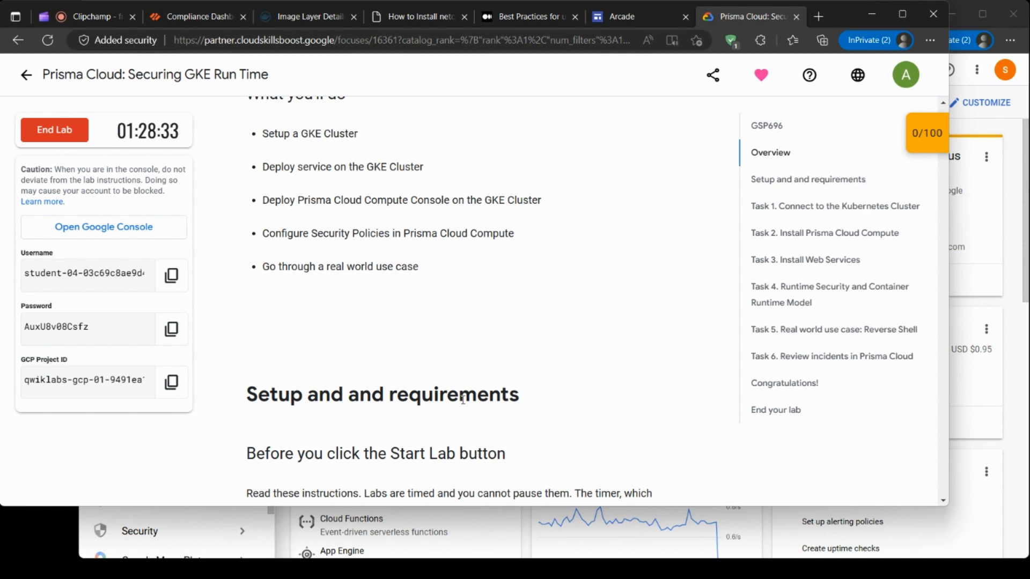
scroll(463, 400, down, 3)
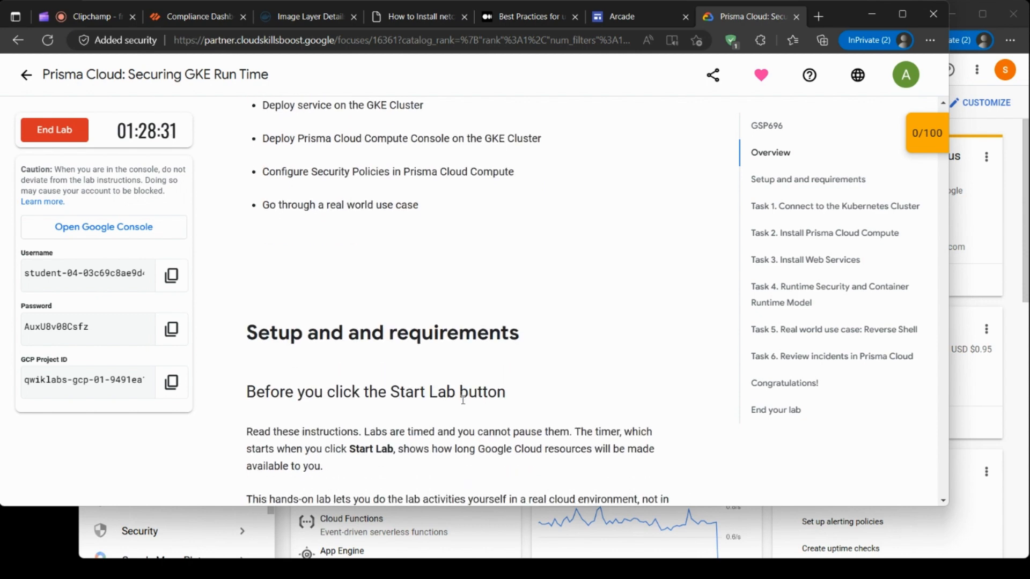
scroll(465, 404, down, 1)
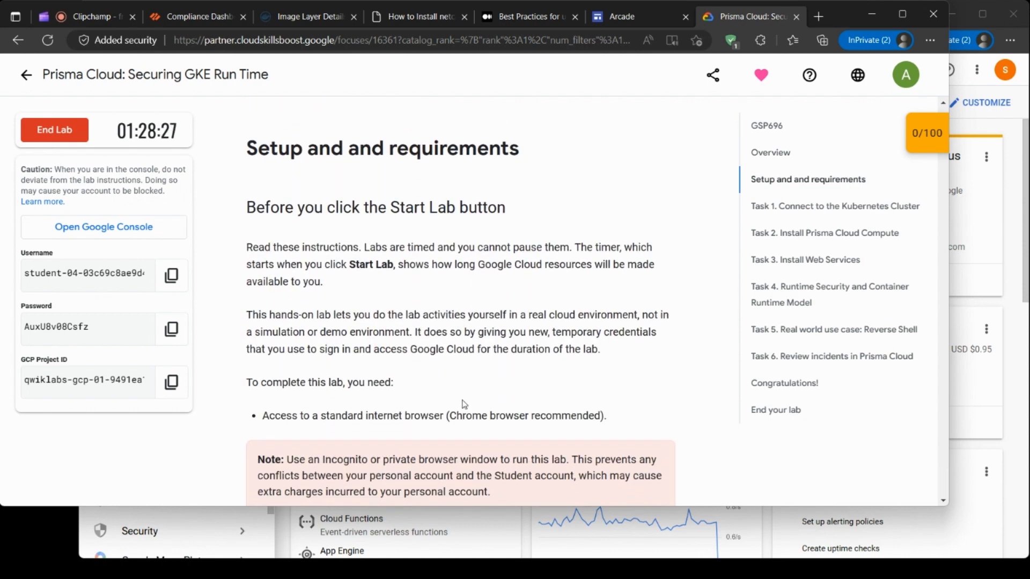
scroll(465, 404, down, 3)
scroll(463, 400, down, 6)
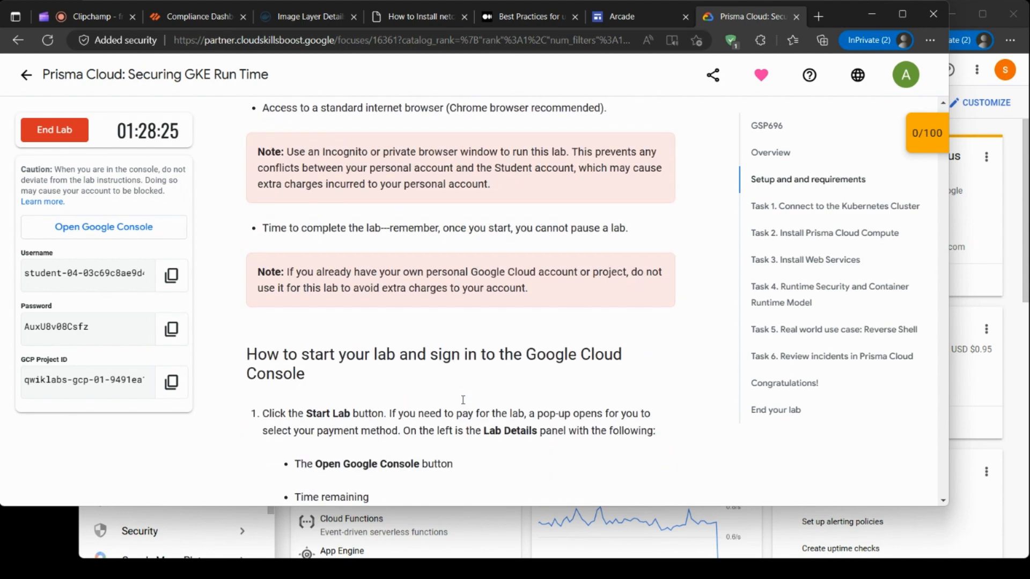
scroll(465, 404, down, 6)
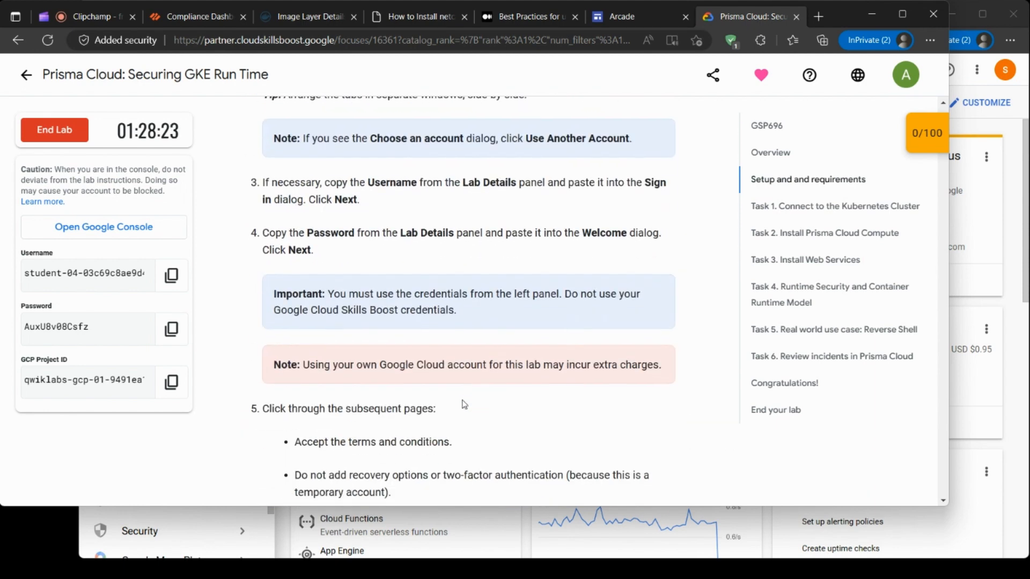
scroll(464, 404, down, 6)
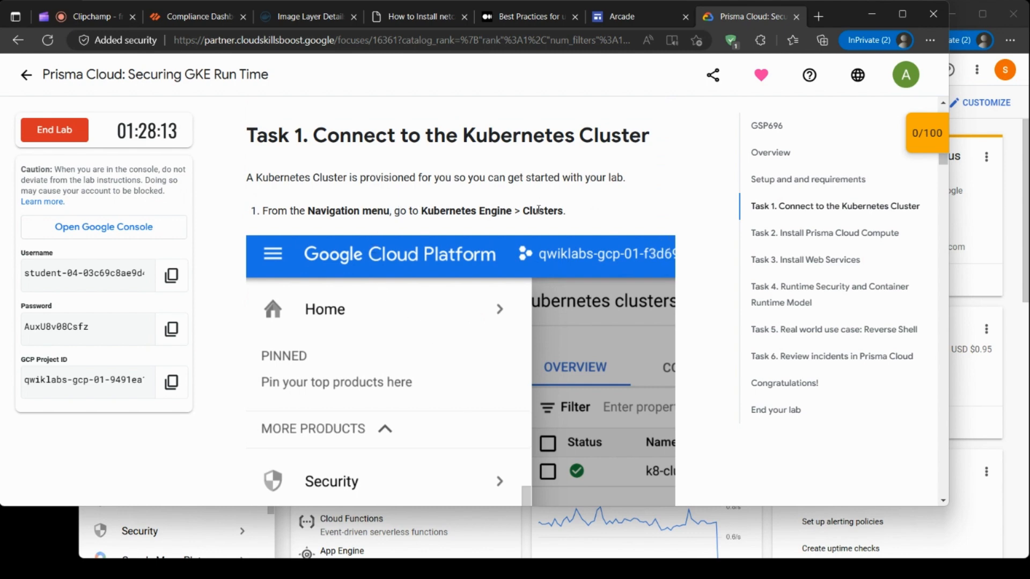
Switch to the Google Cloud console and open the Kubernetes Engine Clusters page.
click(1019, 437)
click(197, 354)
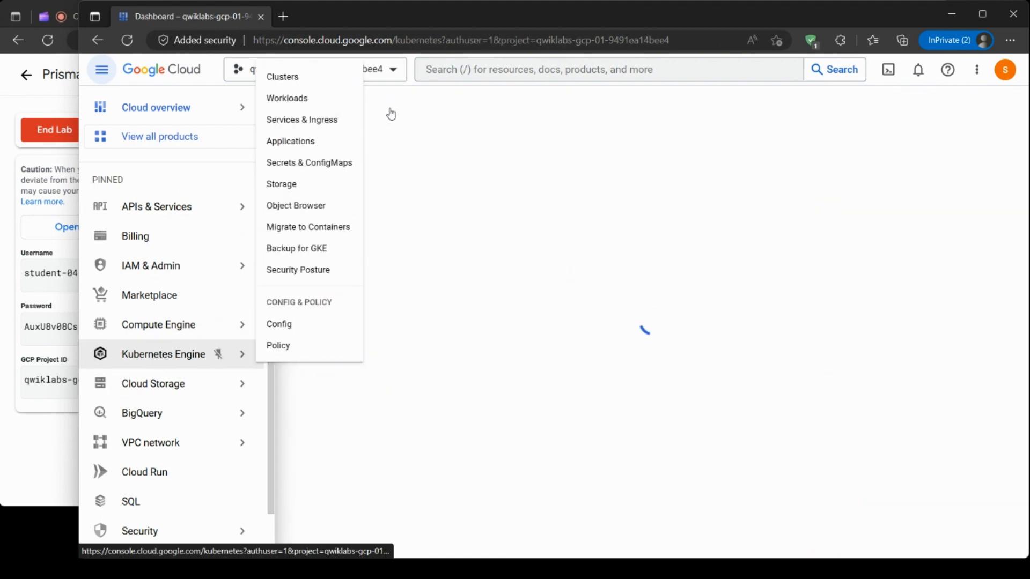
click(299, 81)
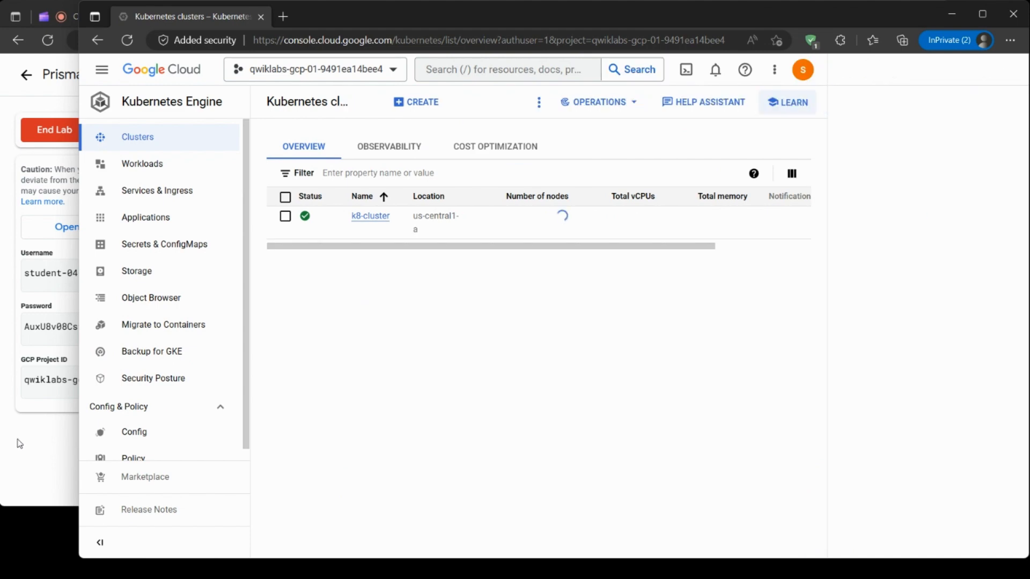
Check the lab's instructions on the k8-cluster status, and close the GKE tutorial beside the console's cluster list.
click(20, 450)
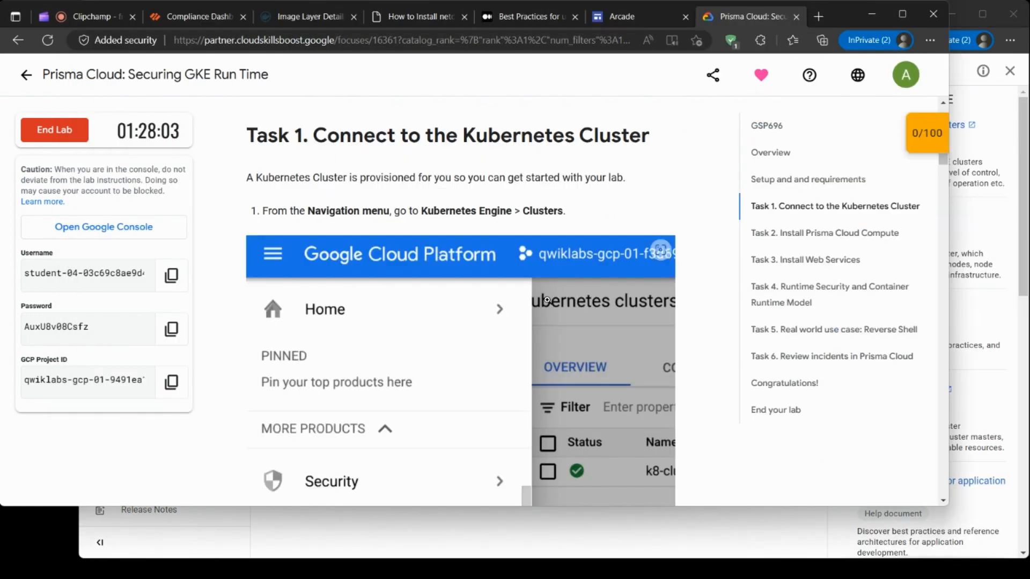
scroll(554, 295, down, 5)
scroll(554, 295, down, 3)
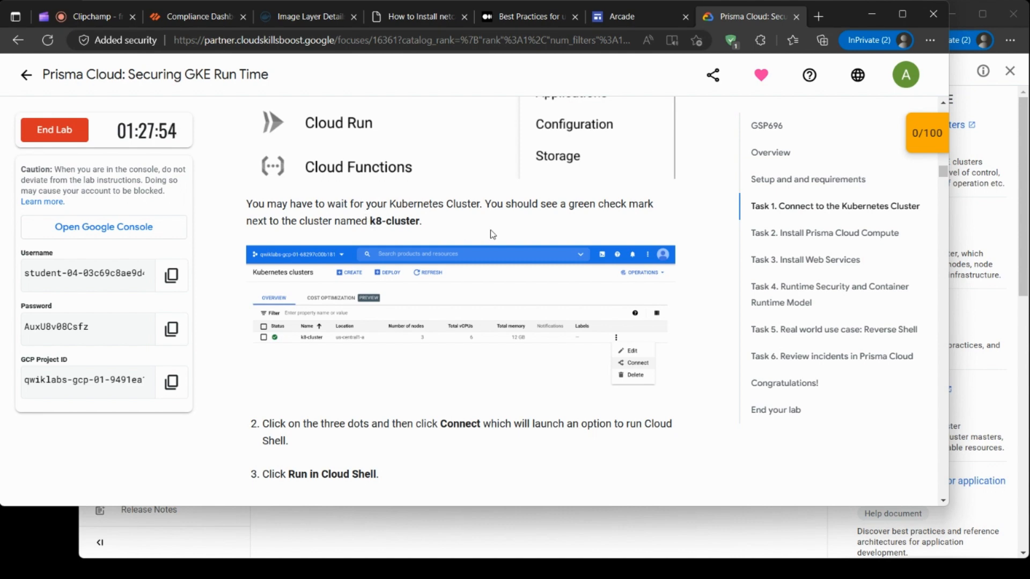
click(999, 95)
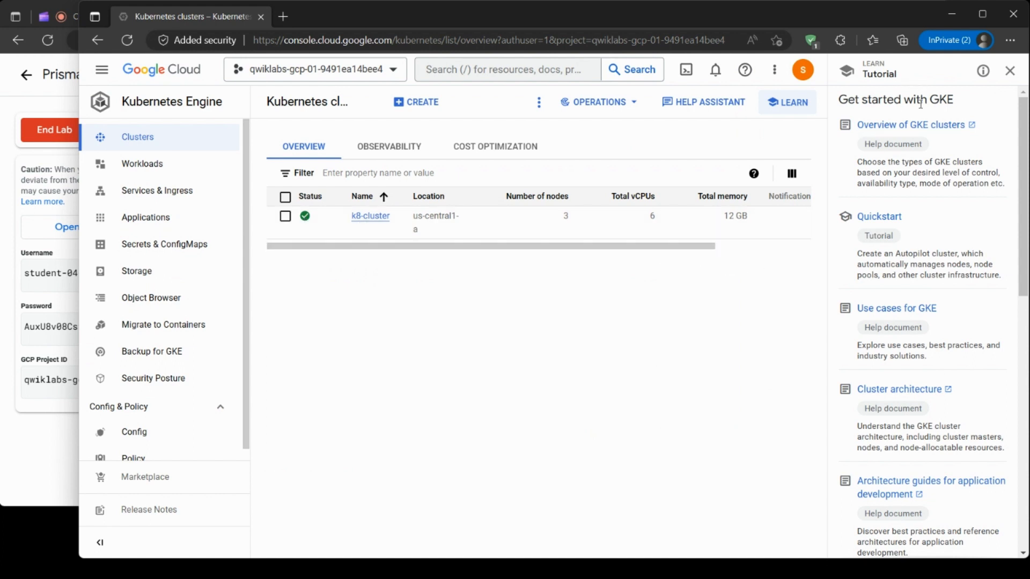
click(1011, 71)
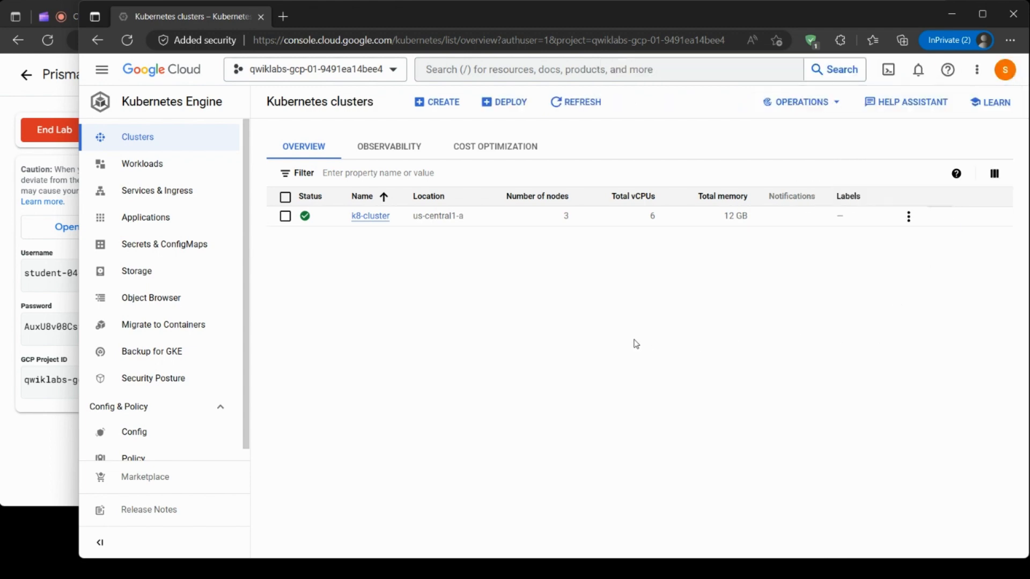
Read the lab's remaining Task 1 instructions on connecting through Cloud Shell and the first Task 2 commands.
click(31, 468)
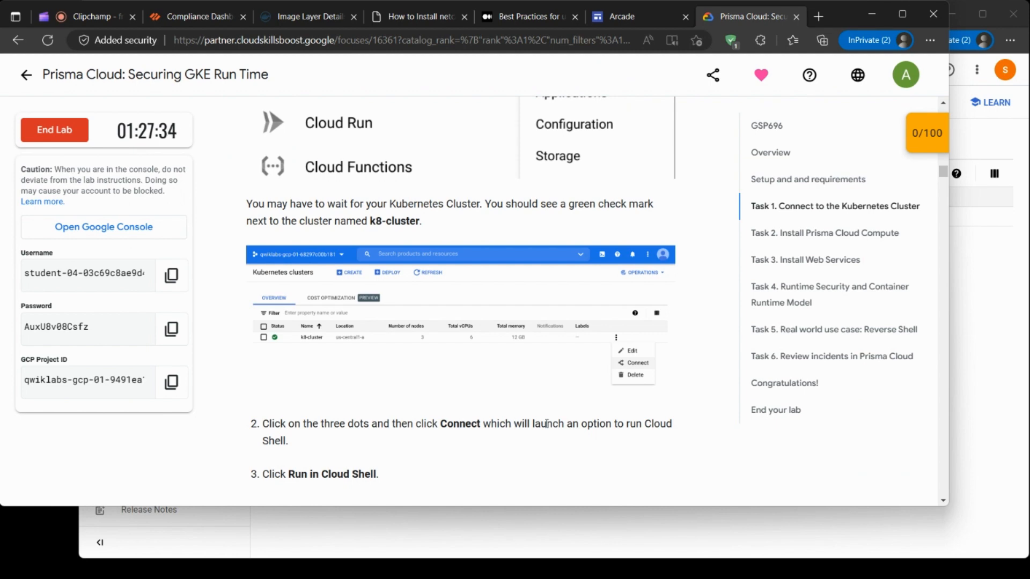
scroll(536, 422, down, 1)
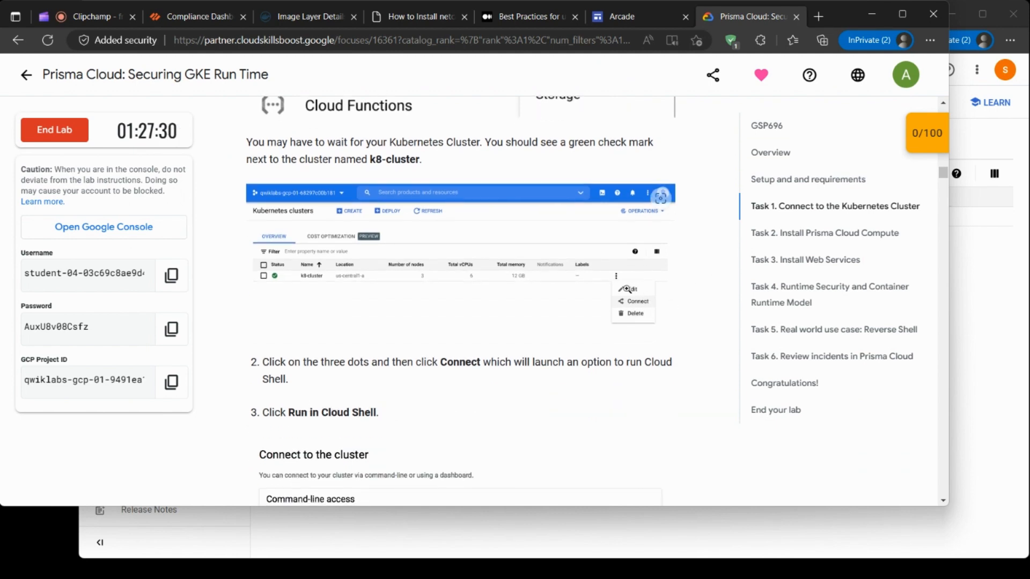
scroll(638, 303, down, 7)
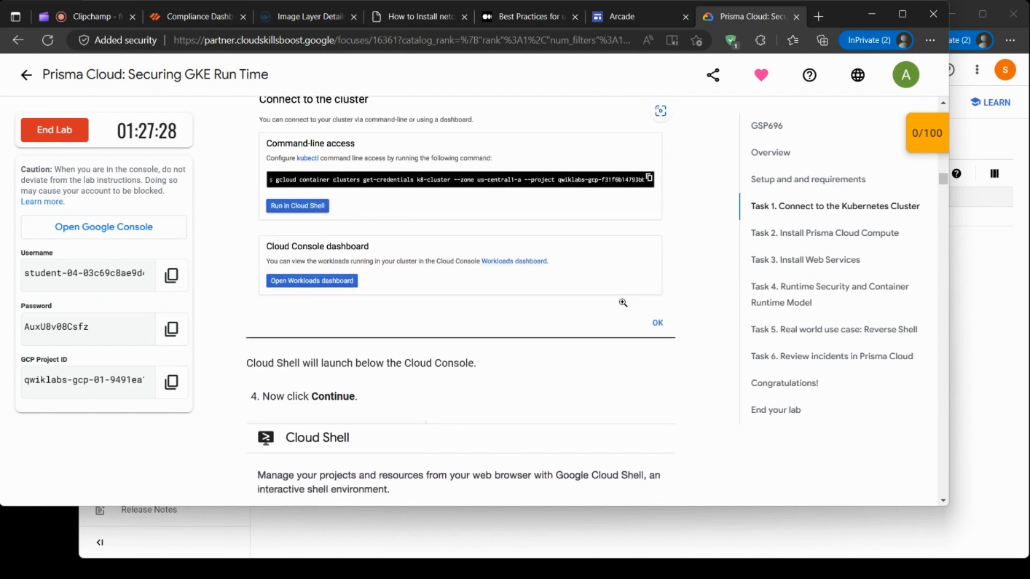
scroll(624, 307, down, 6)
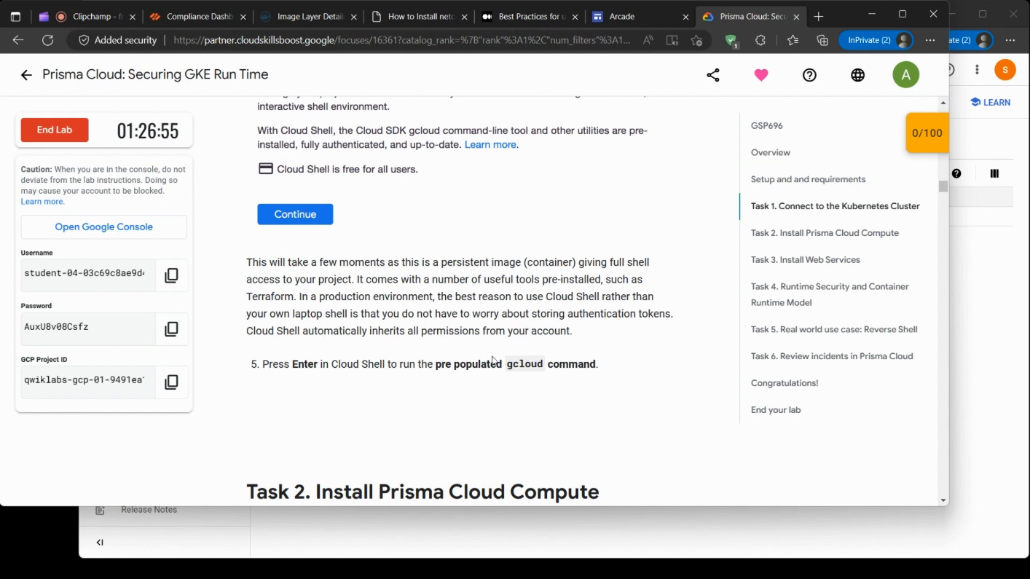
scroll(622, 363, down, 5)
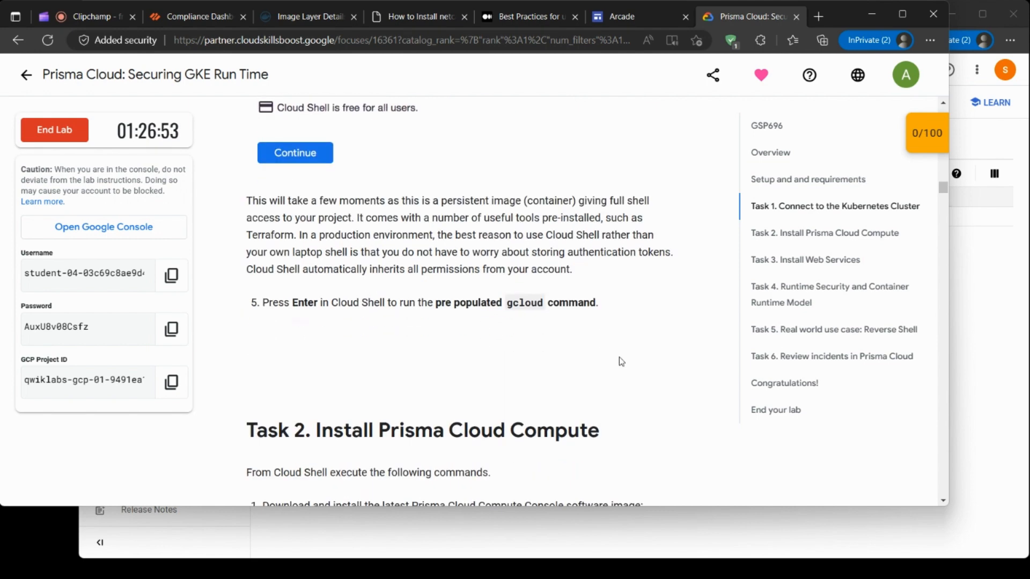
scroll(621, 362, down, 1)
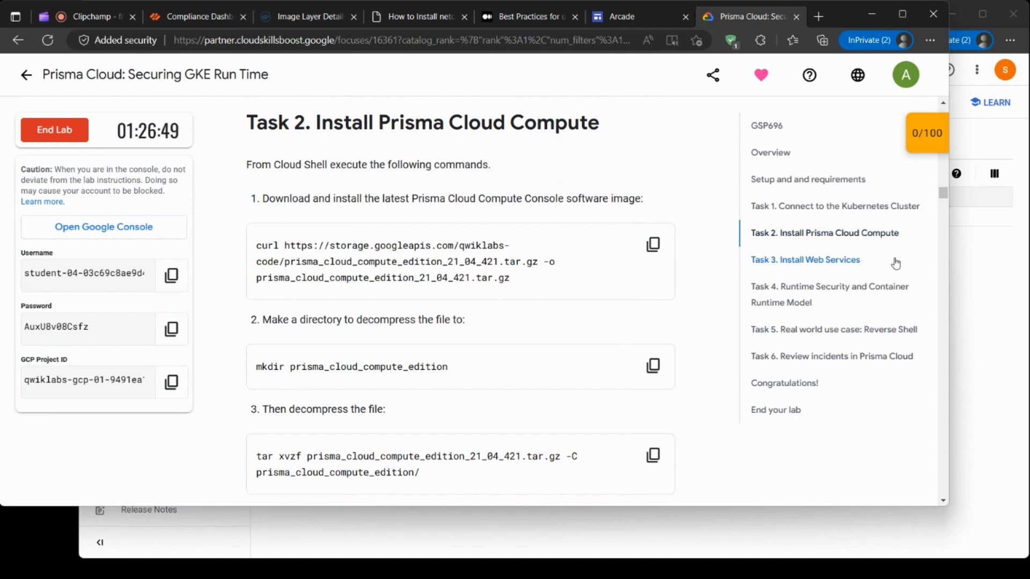
In the console, open the connection options for k8-cluster and run its command-line access command in Cloud Shell.
click(1026, 204)
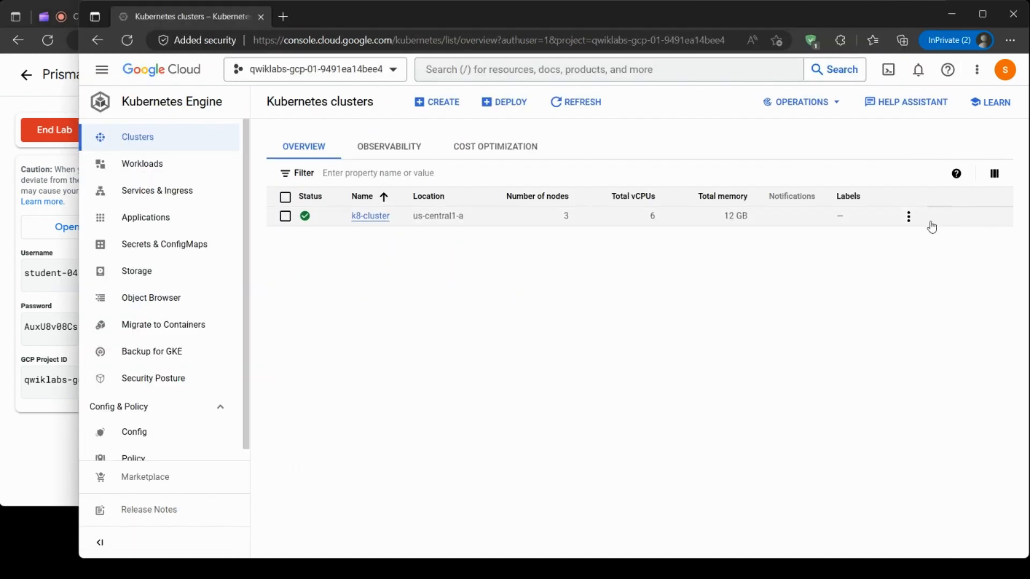
click(909, 216)
click(928, 263)
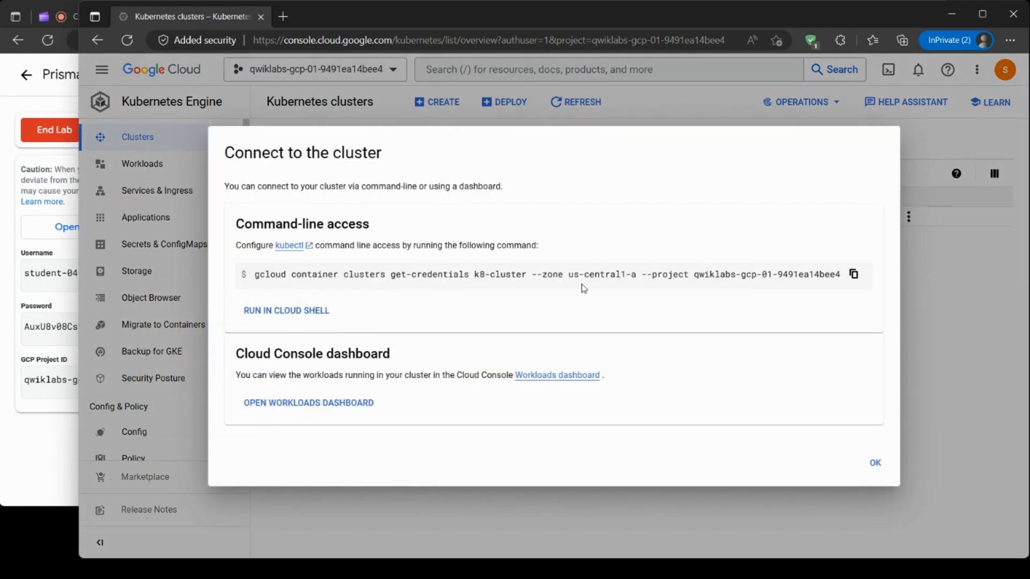
click(316, 316)
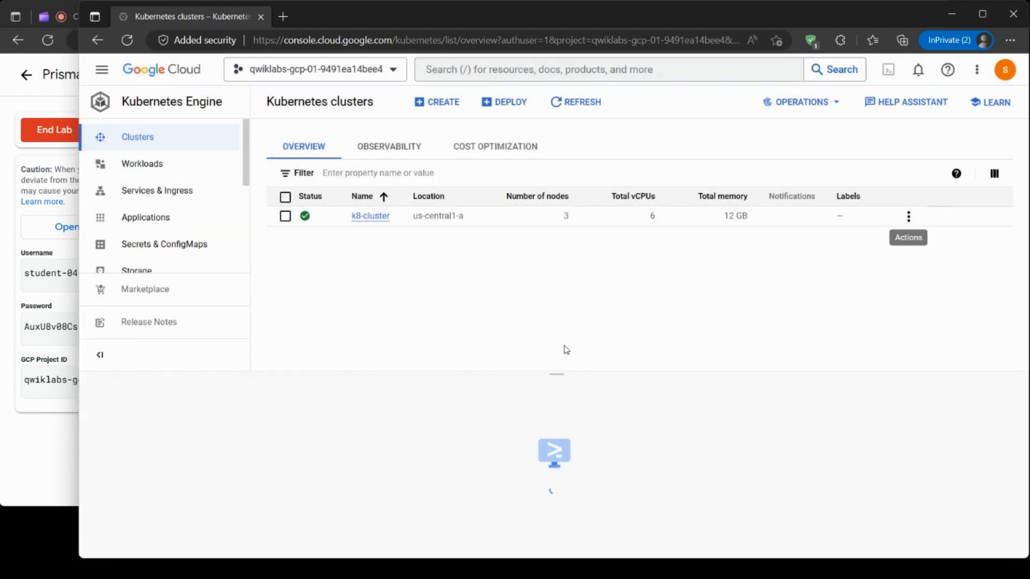
Enlarge the Cloud Shell terminal area and dismiss its introduction and session-details tip.
drag(556, 372, 557, 230)
click(717, 465)
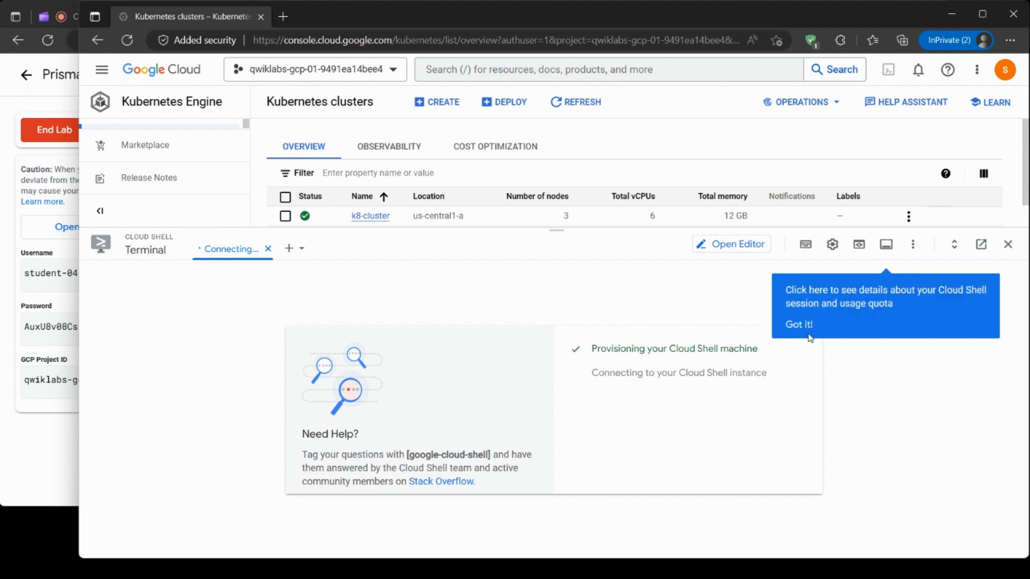
click(807, 326)
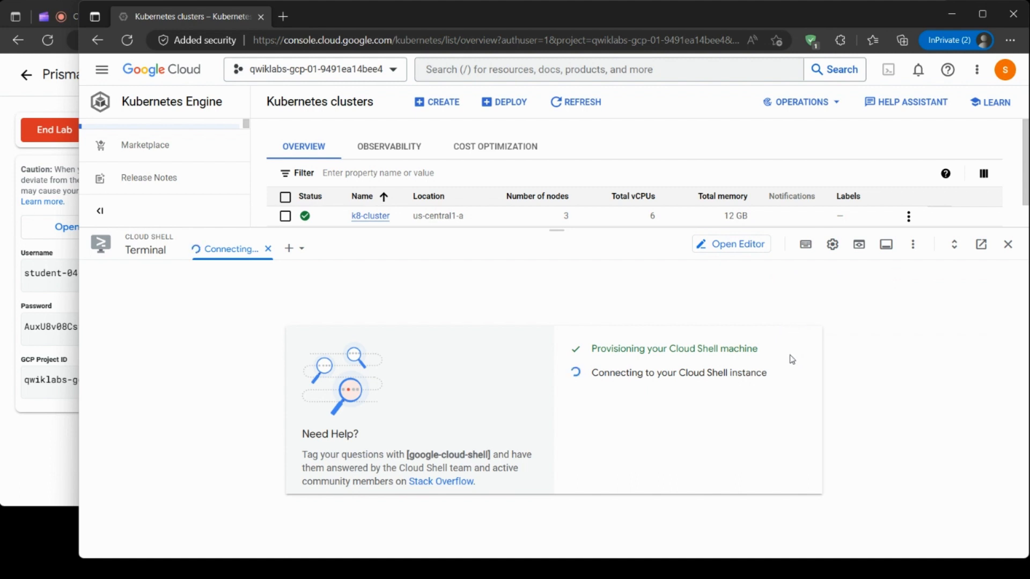
Run the gcloud container clusters get-credentials command for k8-cluster in zone us-central1-a, and authorize Cloud Shell to use the credentials.
key(ctrl+v)
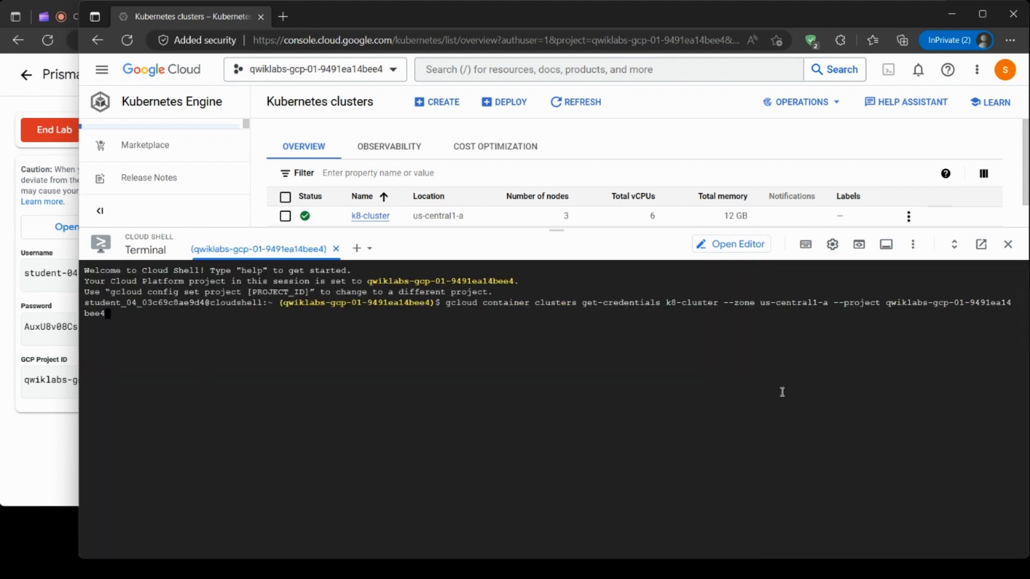
key(Return)
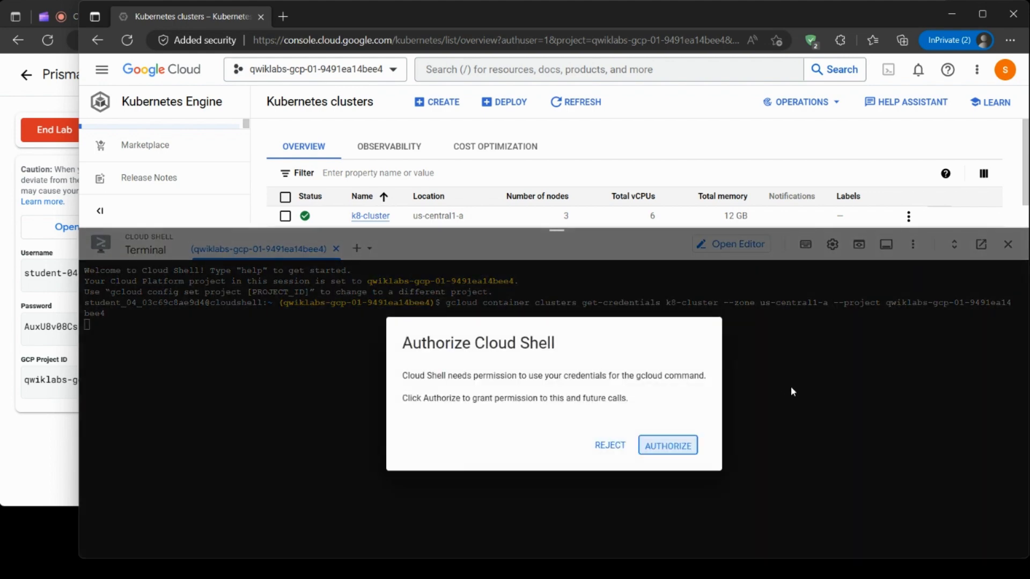
click(655, 446)
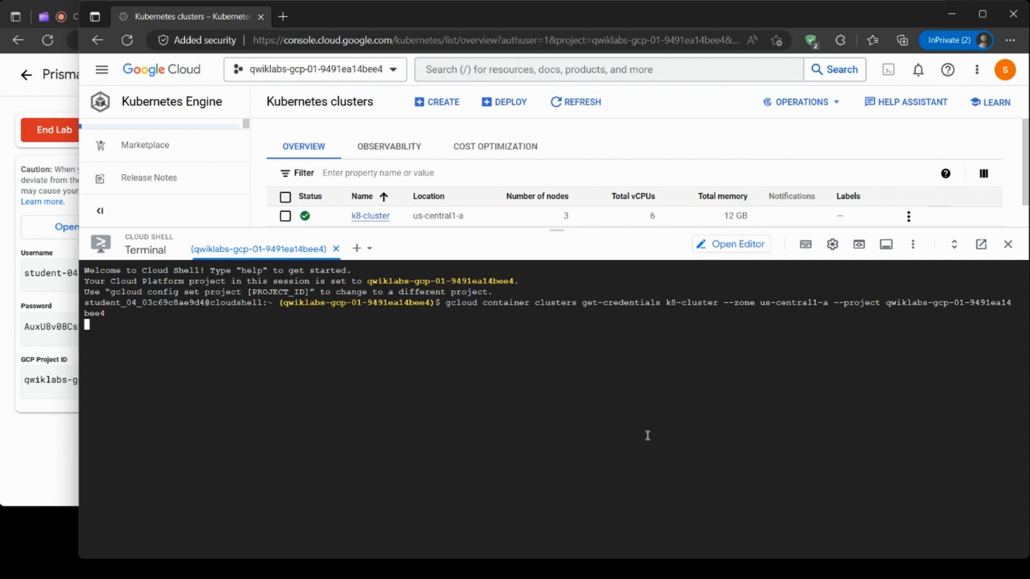
Check the output of the get-credentials command for k8-cluster in Cloud Shell.
click(36, 440)
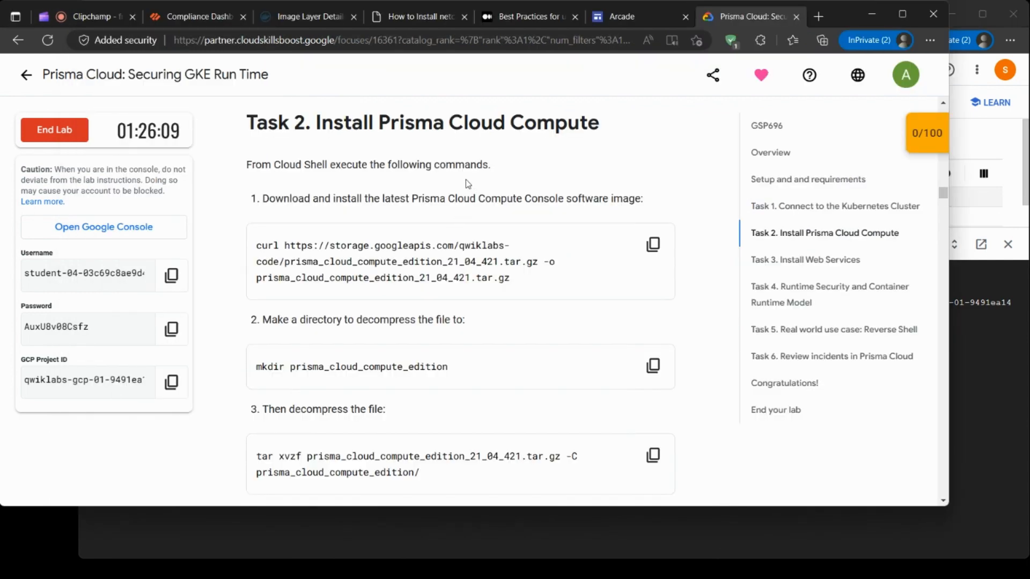
click(1003, 347)
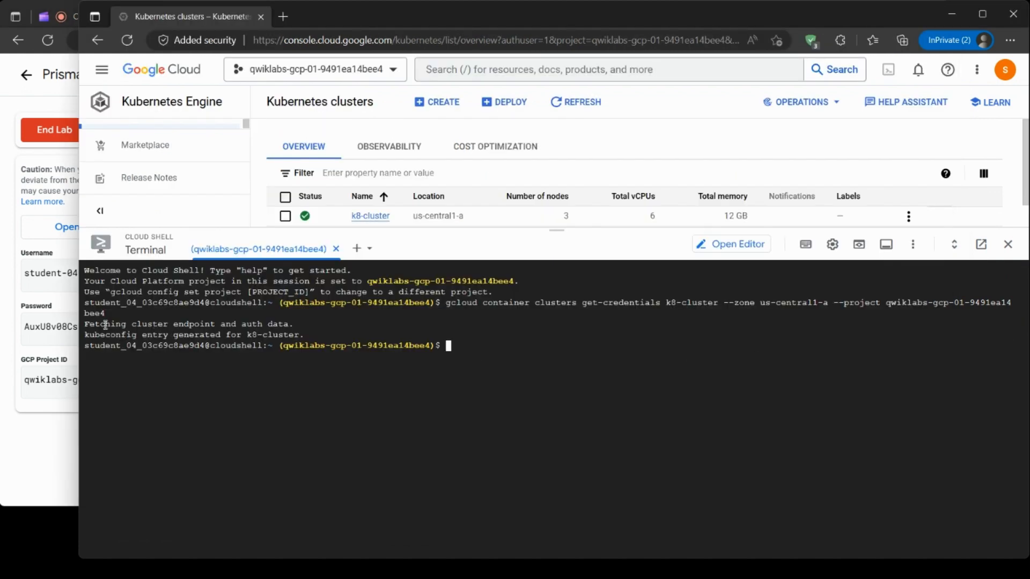
drag(85, 324, 326, 339)
Read the Task 2 instructions up to generating the console YAML file with twistcli, and enlarge the sample output.
click(13, 436)
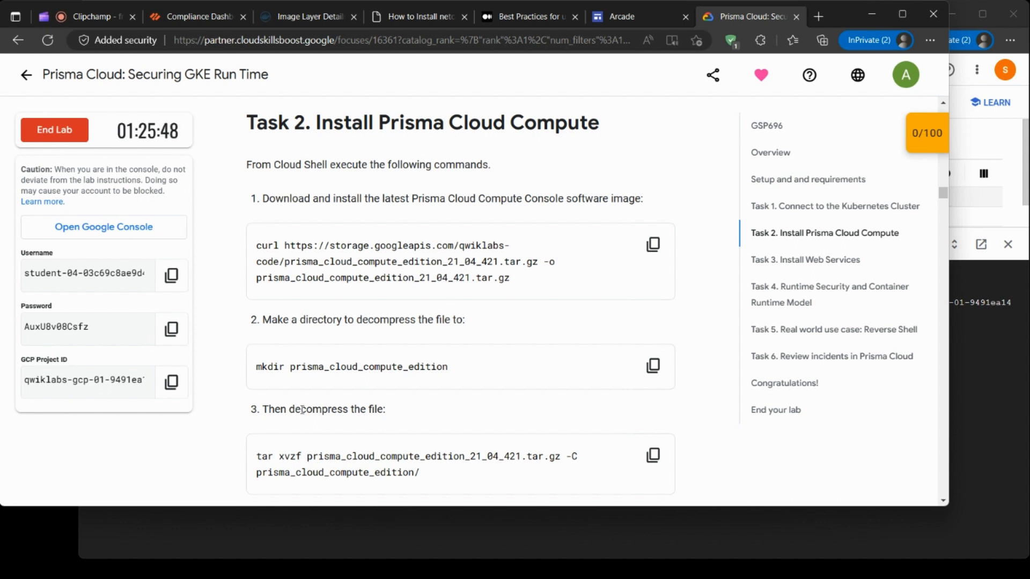
scroll(397, 410, down, 7)
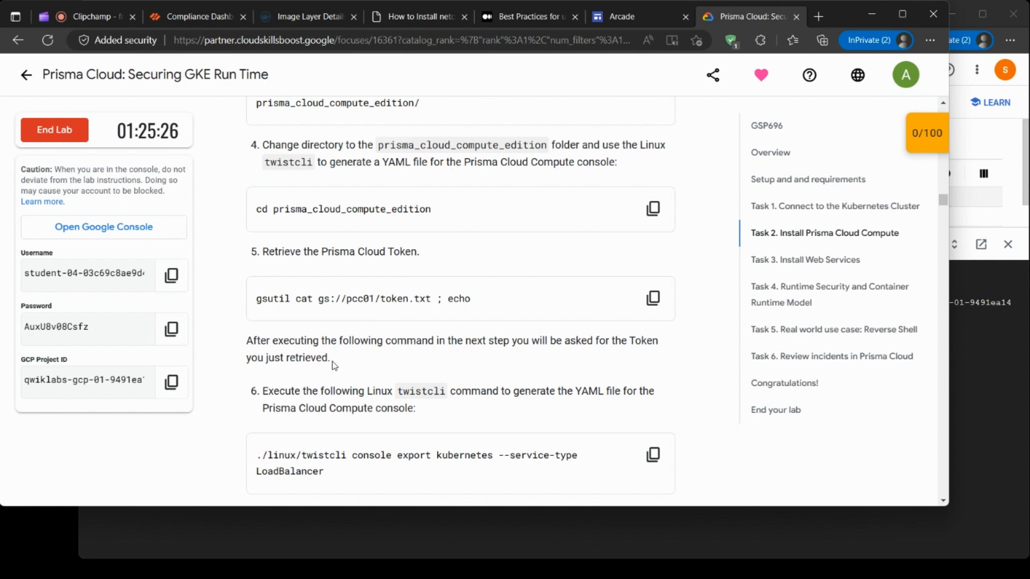
scroll(334, 359, down, 3)
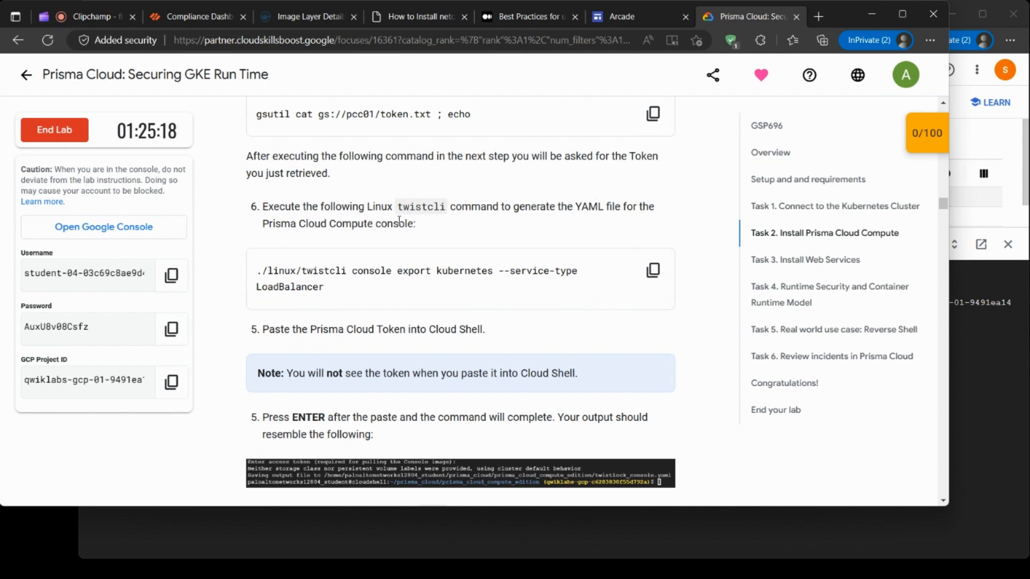
scroll(419, 236, down, 1)
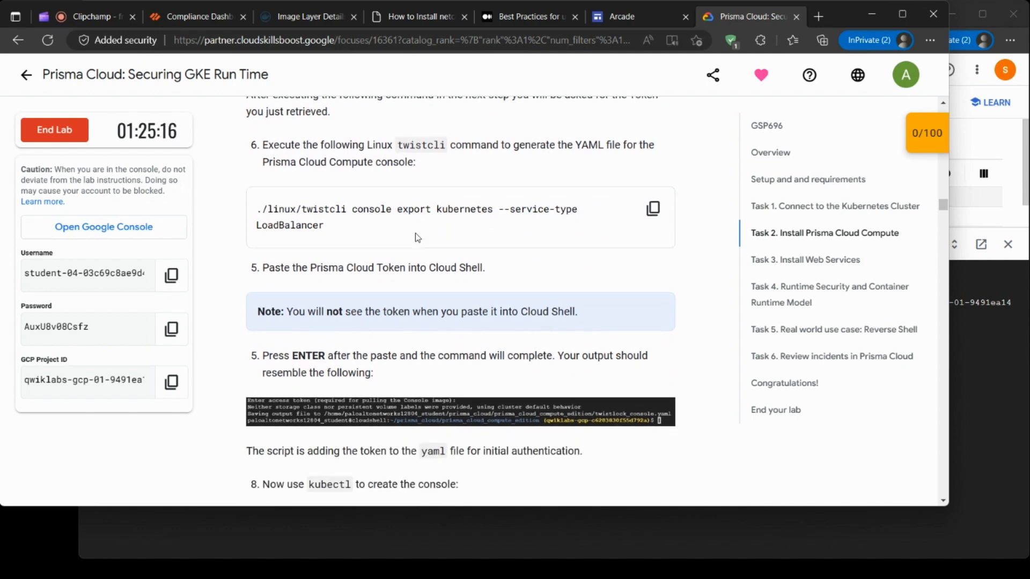
scroll(370, 236, down, 1)
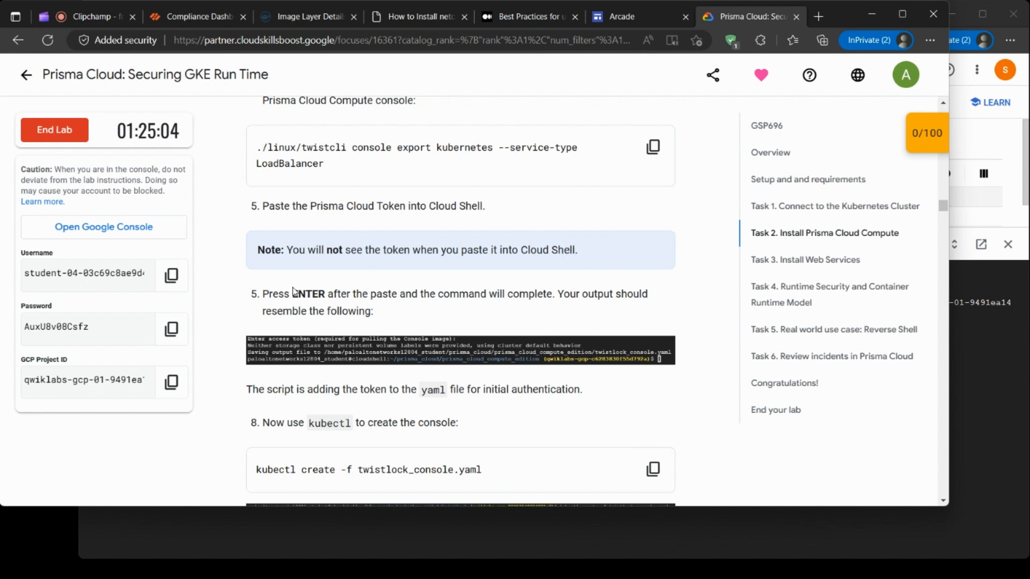
scroll(322, 295, down, 1)
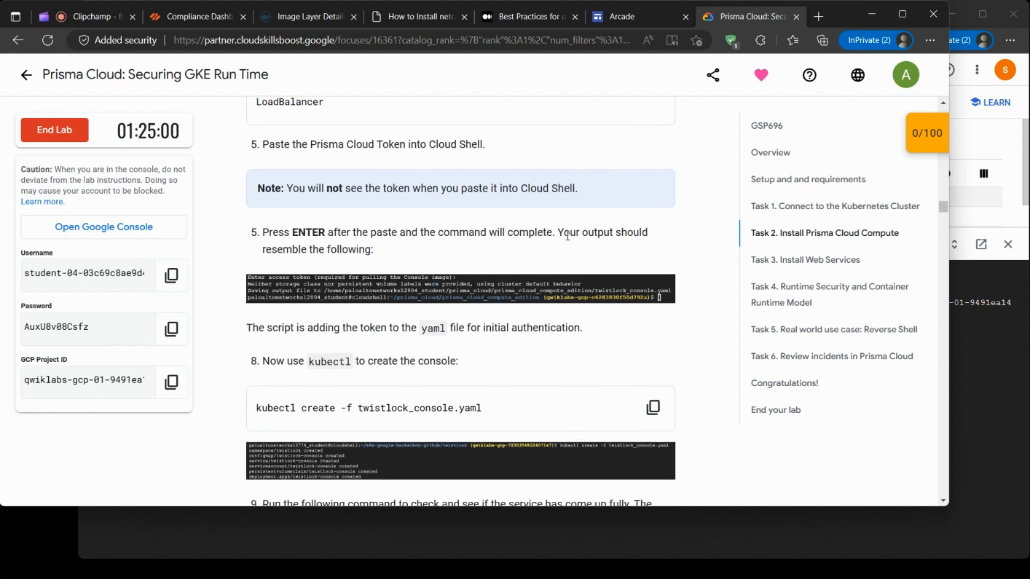
click(302, 295)
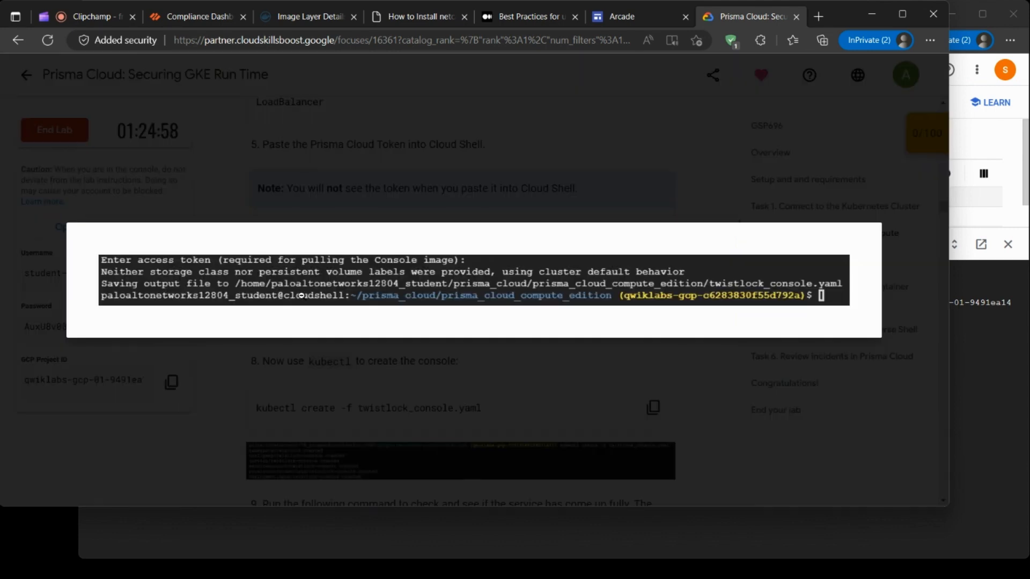
click(749, 195)
Read the lab instructions for creating the console and checking its service with kubectl, enlarging both sample outputs.
scroll(517, 252, down, 1)
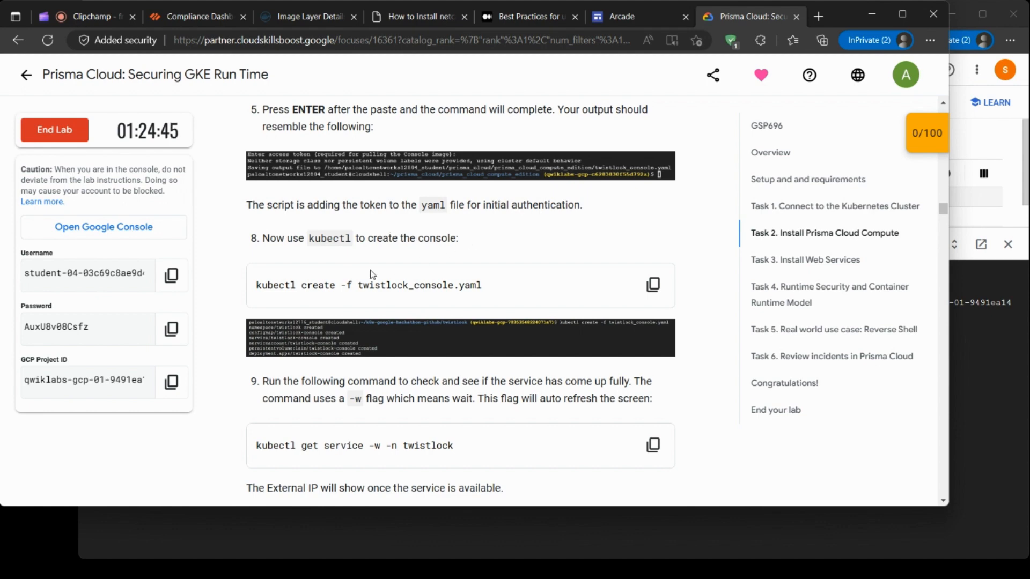
scroll(327, 280, down, 1)
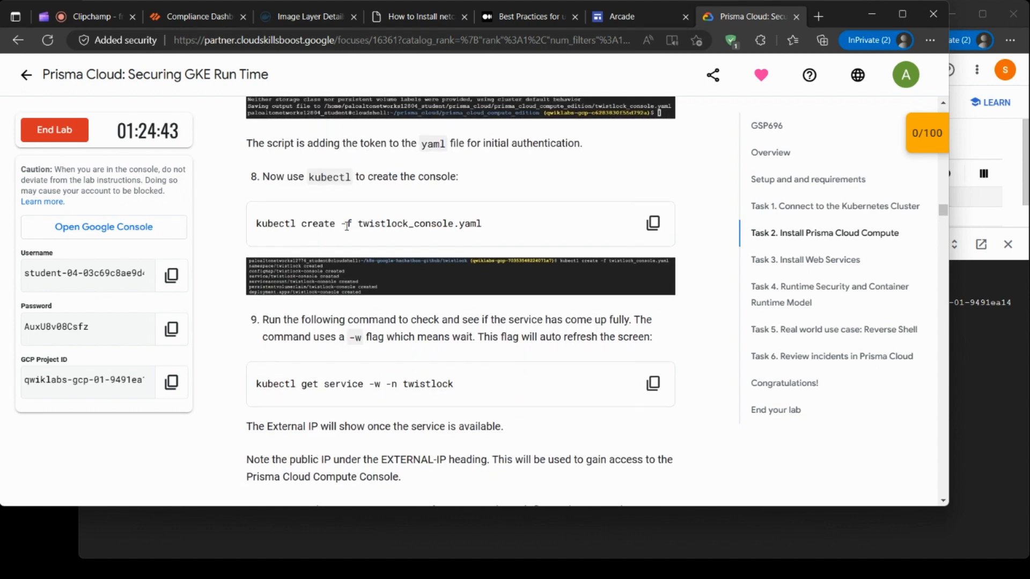
scroll(478, 237, down, 1)
click(482, 229)
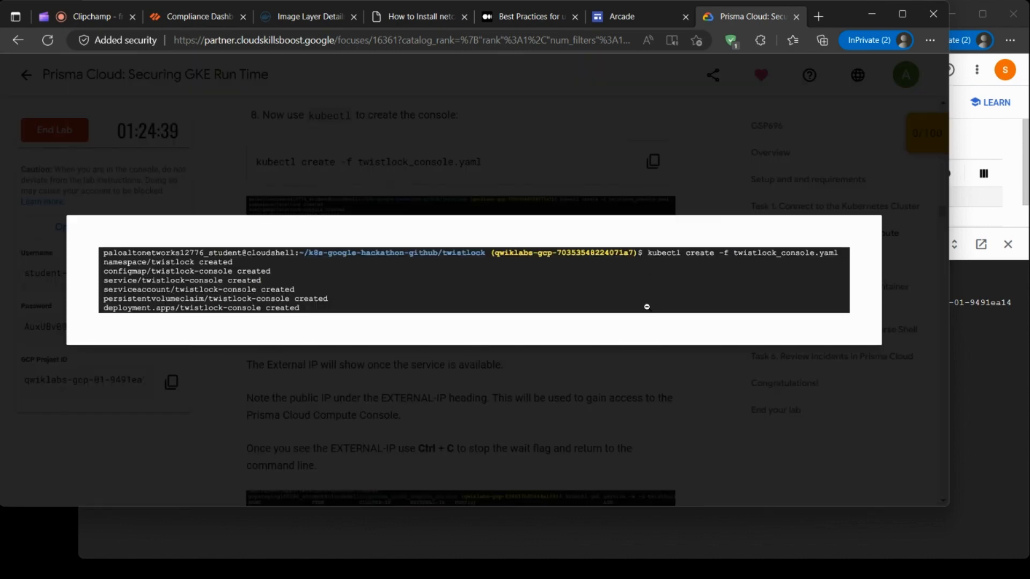
click(334, 382)
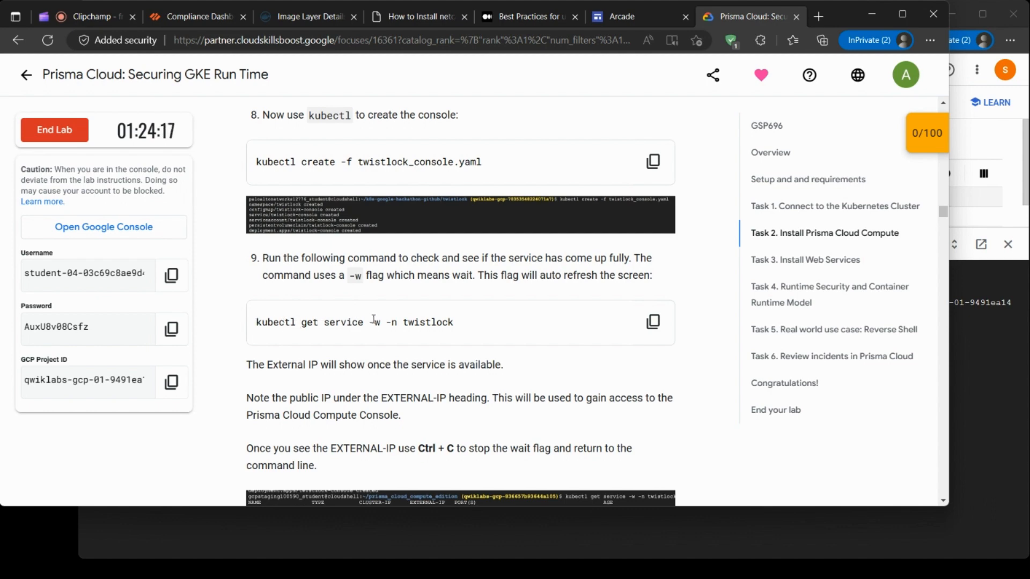
scroll(462, 326, down, 2)
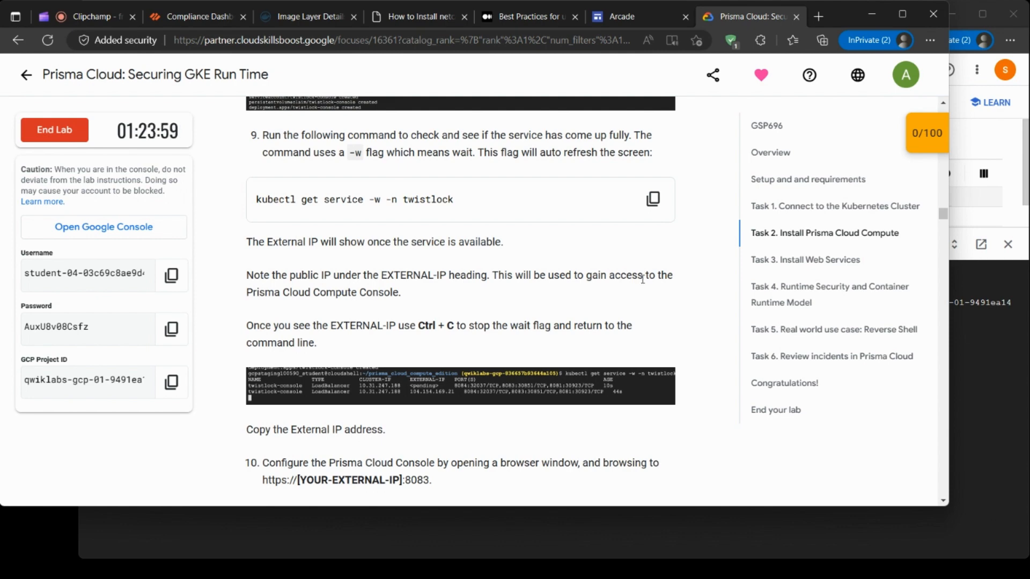
scroll(643, 275, down, 2)
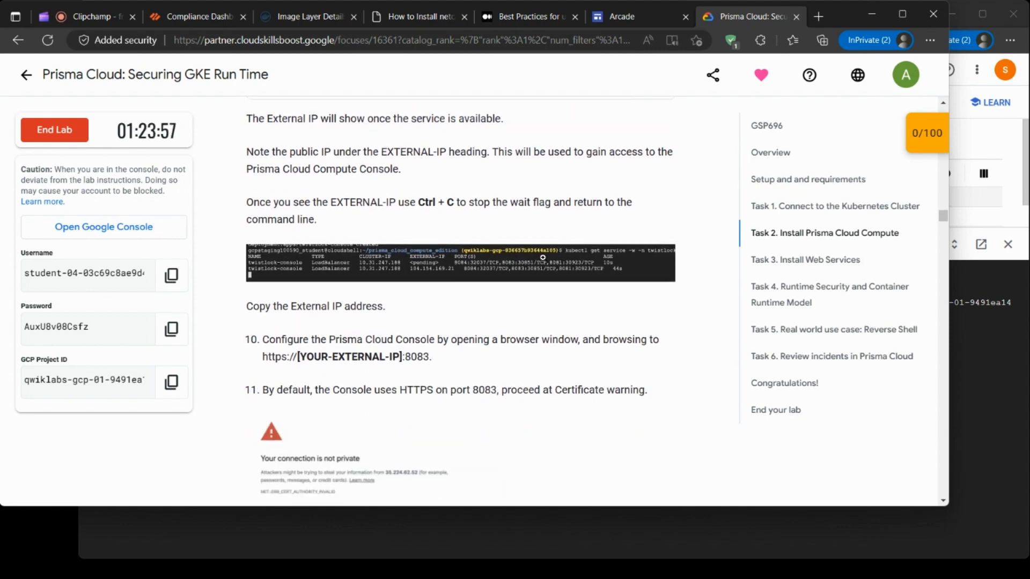
click(543, 258)
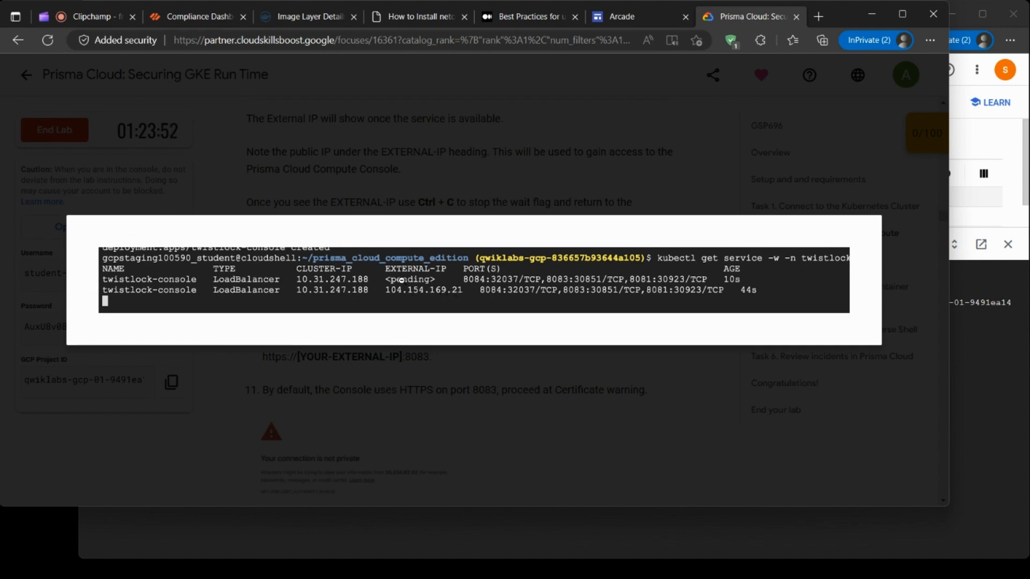
click(472, 196)
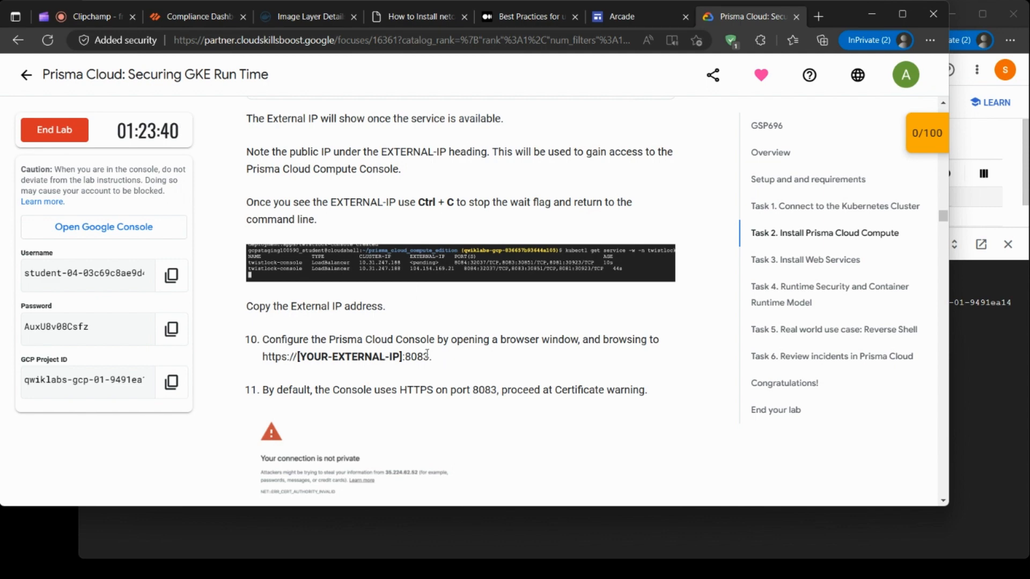
Read the lab instructions on opening the Prisma Cloud Console, creating the administrator account and registering the license key.
scroll(427, 354, down, 2)
scroll(427, 353, down, 2)
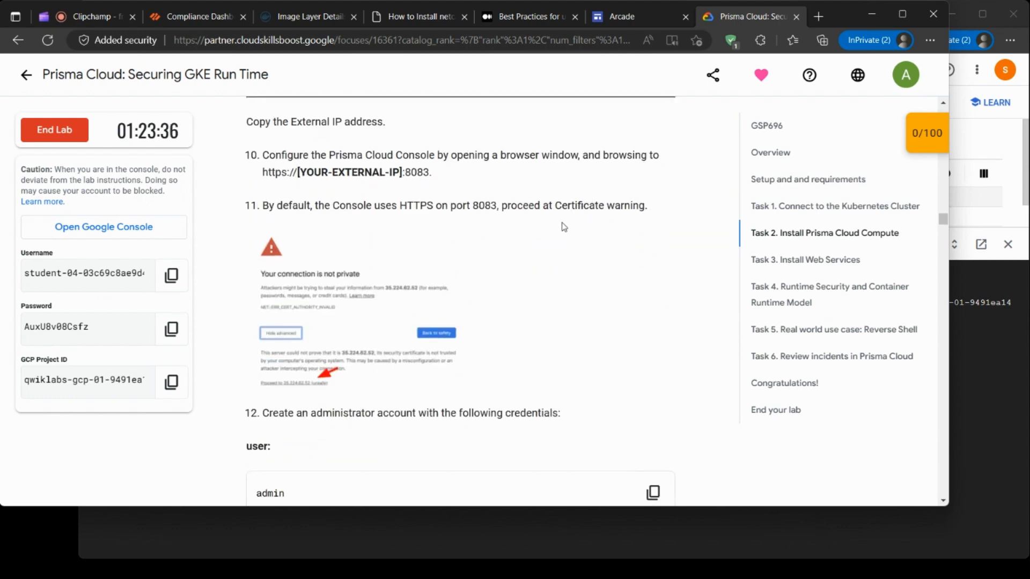
scroll(588, 219, down, 3)
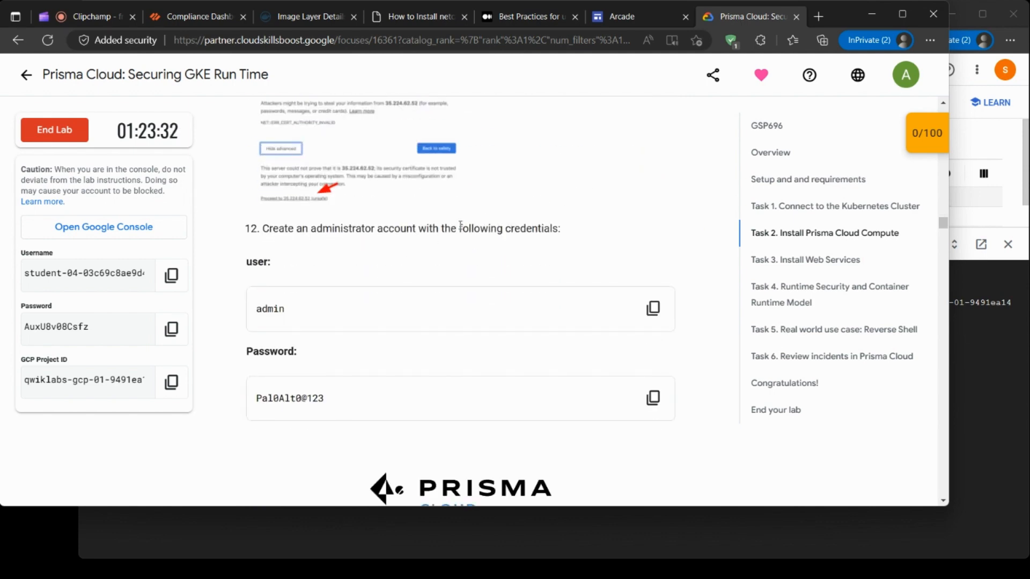
scroll(429, 228, down, 4)
scroll(351, 280, down, 6)
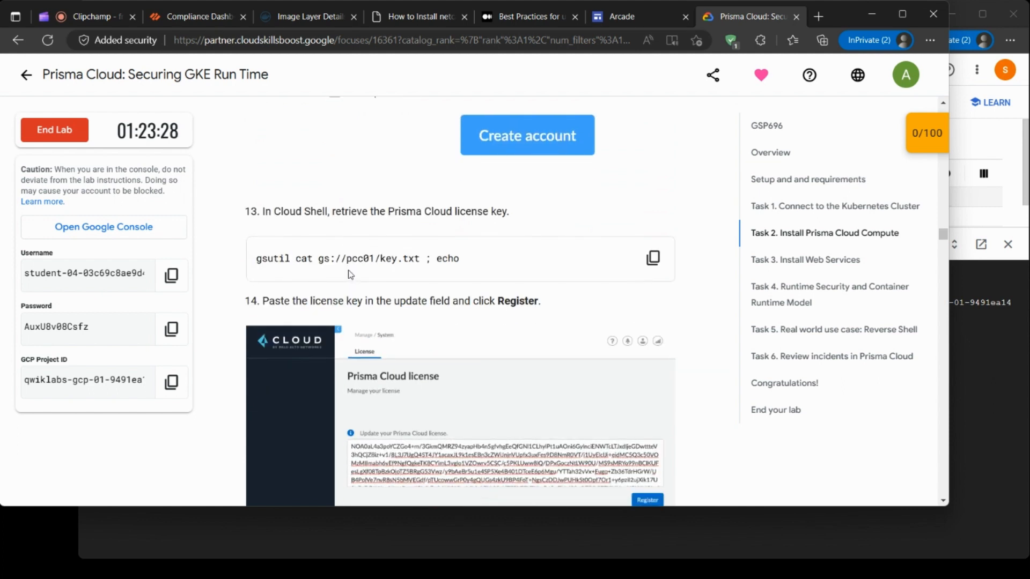
scroll(345, 260, down, 1)
scroll(345, 260, down, 1)
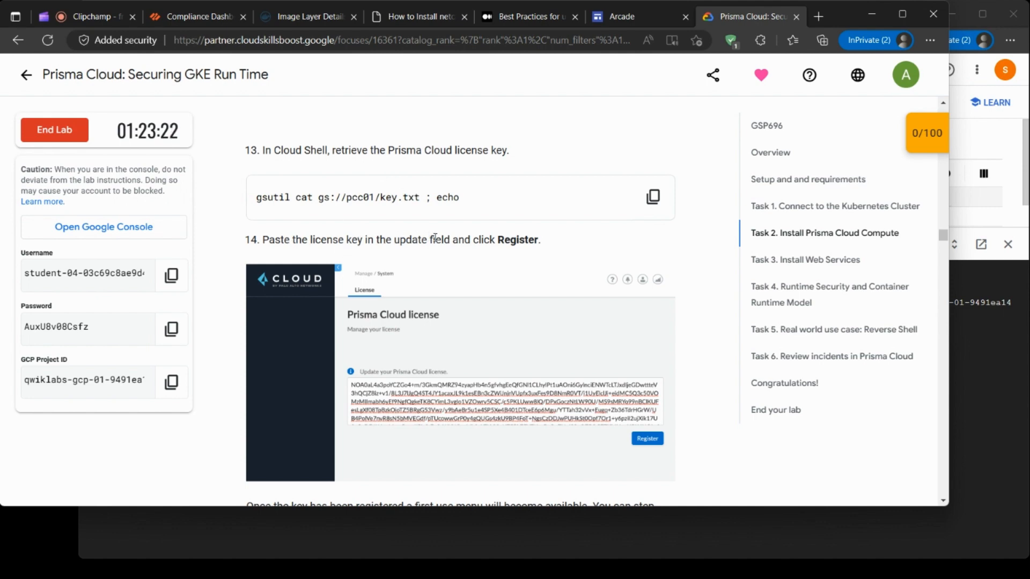
scroll(511, 246, down, 5)
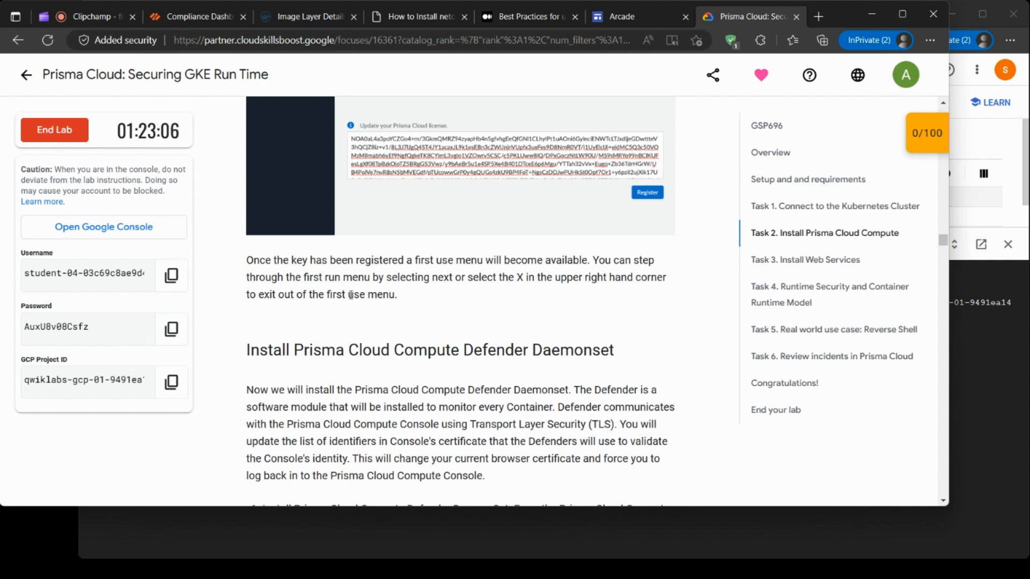
Read the Defender DaemonSet section on the Orchestrator deployment method, console name, CRI option and Linux install script.
scroll(430, 294, down, 2)
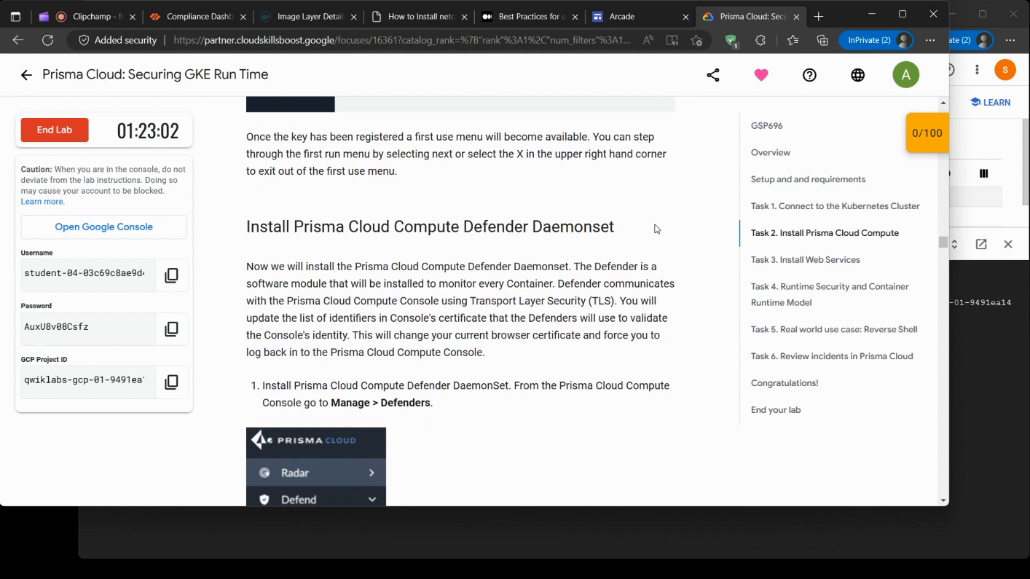
scroll(658, 229, down, 2)
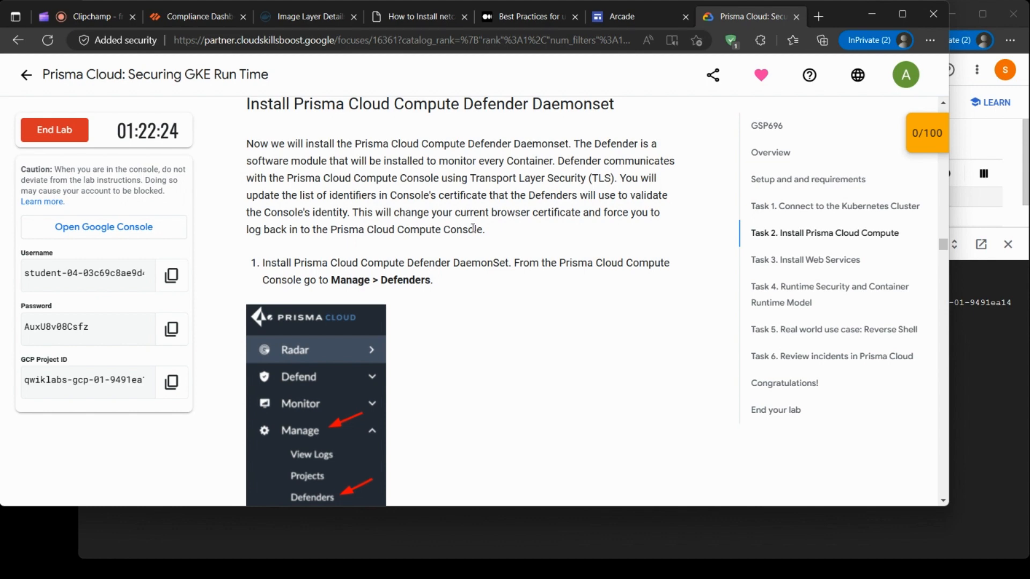
scroll(473, 229, down, 3)
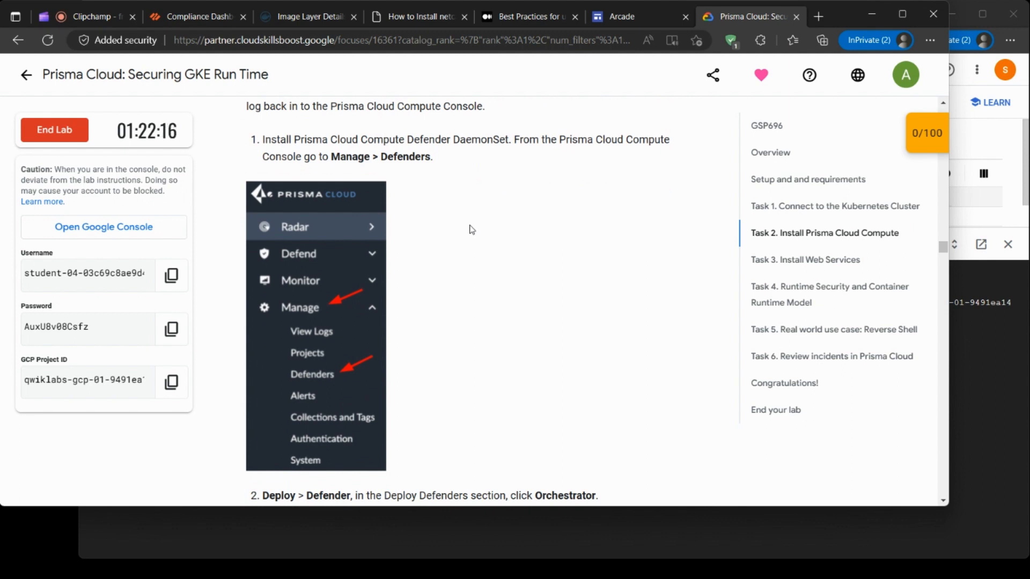
scroll(311, 370, down, 3)
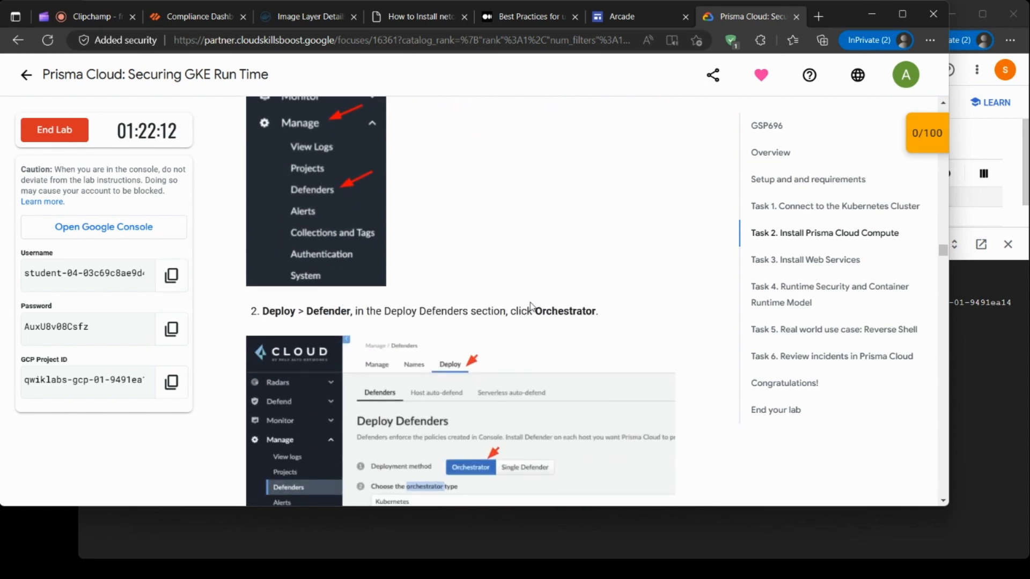
scroll(531, 308, down, 2)
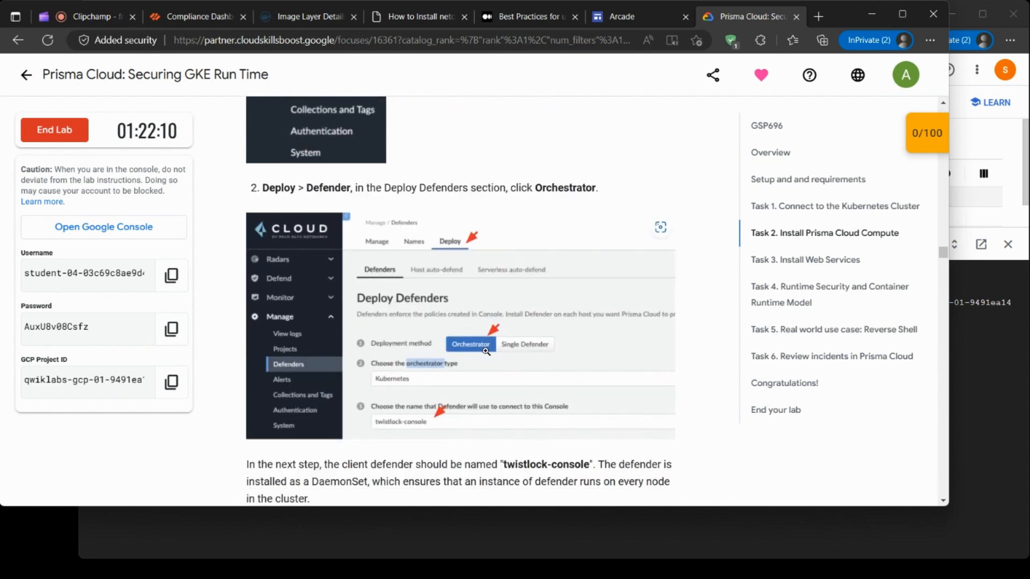
scroll(473, 346, down, 2)
scroll(428, 339, down, 2)
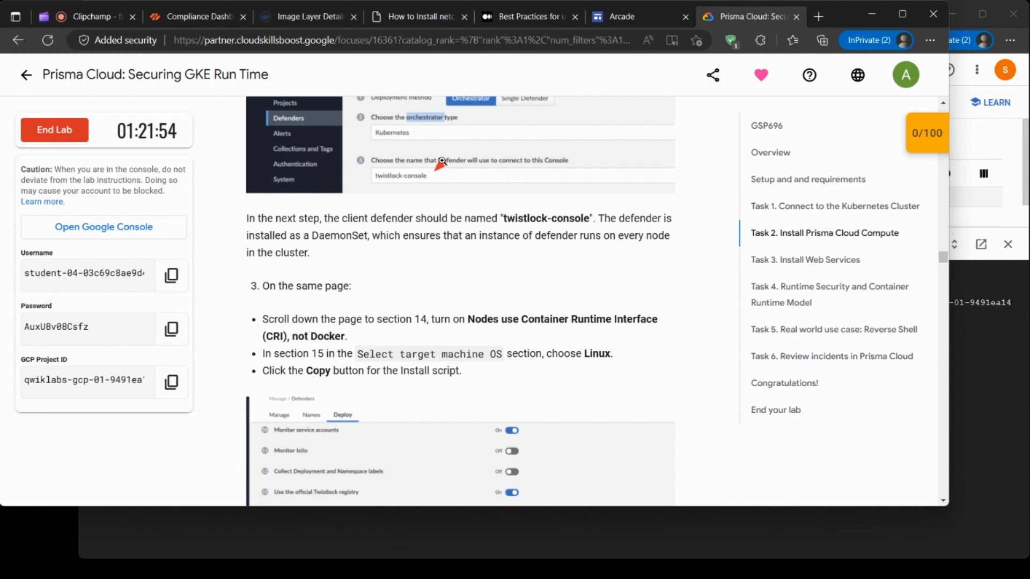
scroll(441, 161, down, 2)
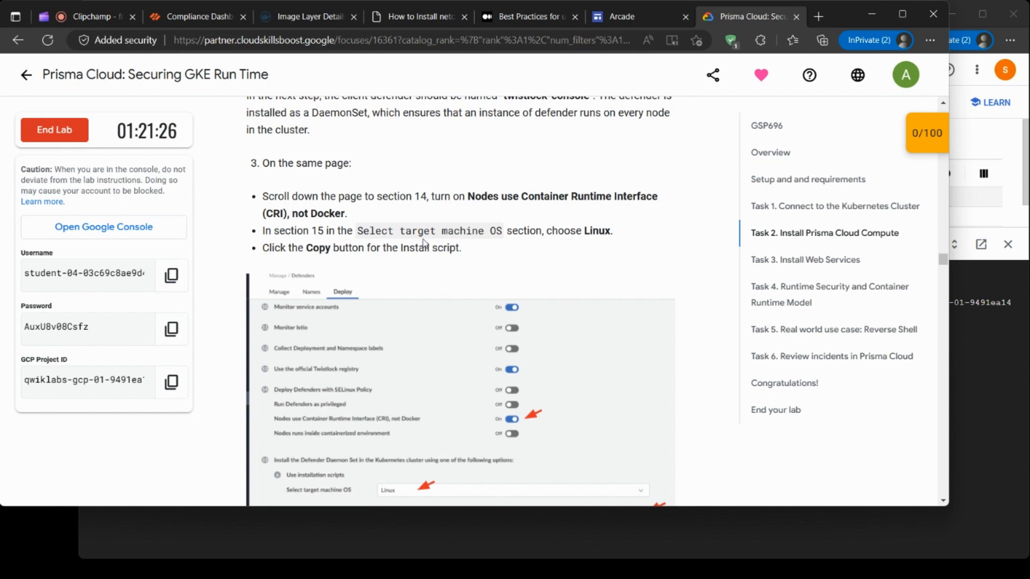
scroll(499, 251, down, 3)
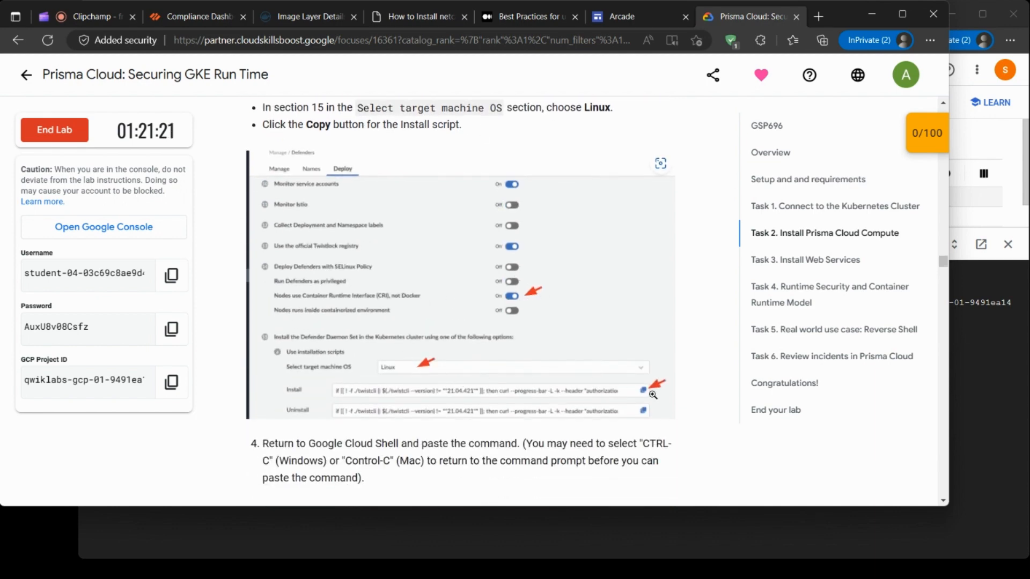
Read the instructions on running the Defender install script, reviewing deployed Defenders and enabling container and host network monitoring.
scroll(641, 381, down, 5)
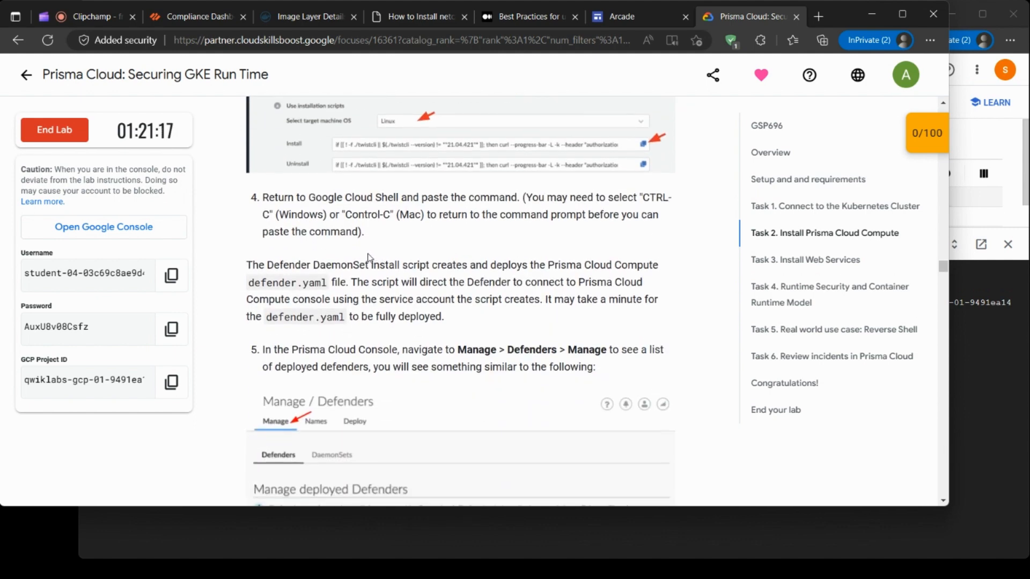
scroll(375, 259, down, 1)
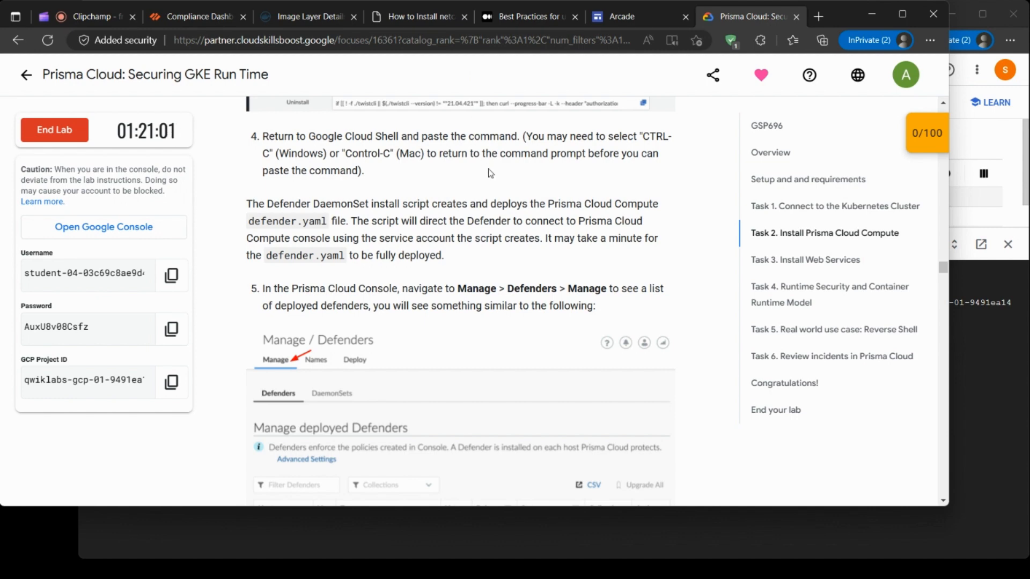
scroll(489, 175, down, 1)
scroll(481, 175, down, 1)
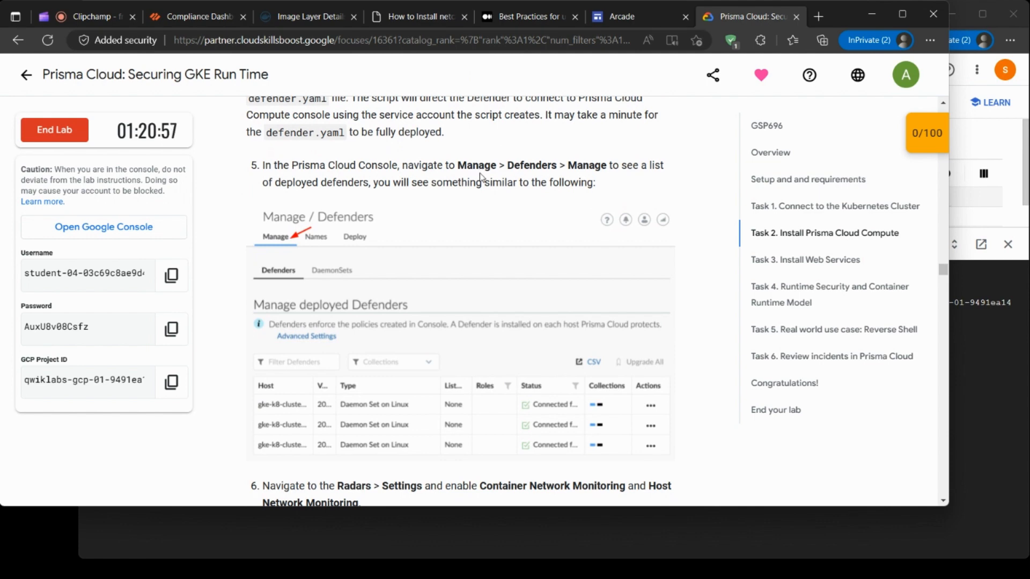
scroll(481, 177, down, 1)
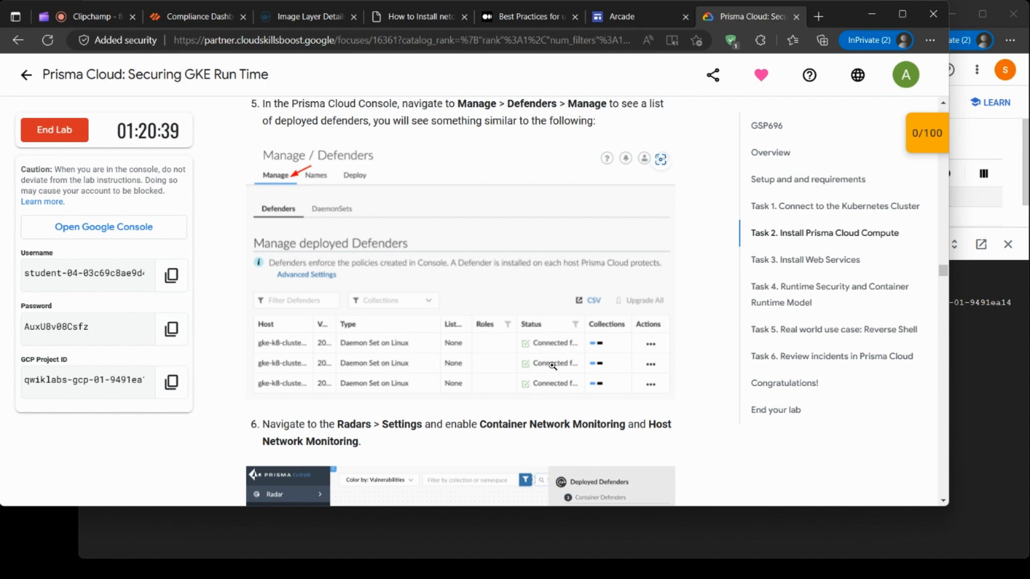
scroll(524, 392, down, 5)
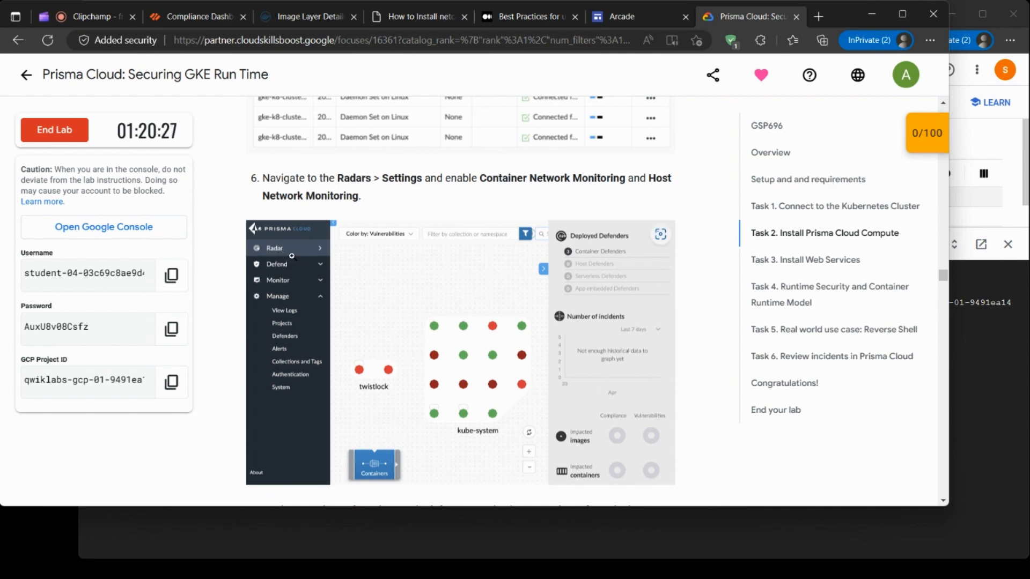
Read the lab instructions on viewing Containers in Radars, enlarge the sample image, and look ahead to the web services task.
scroll(292, 256, down, 5)
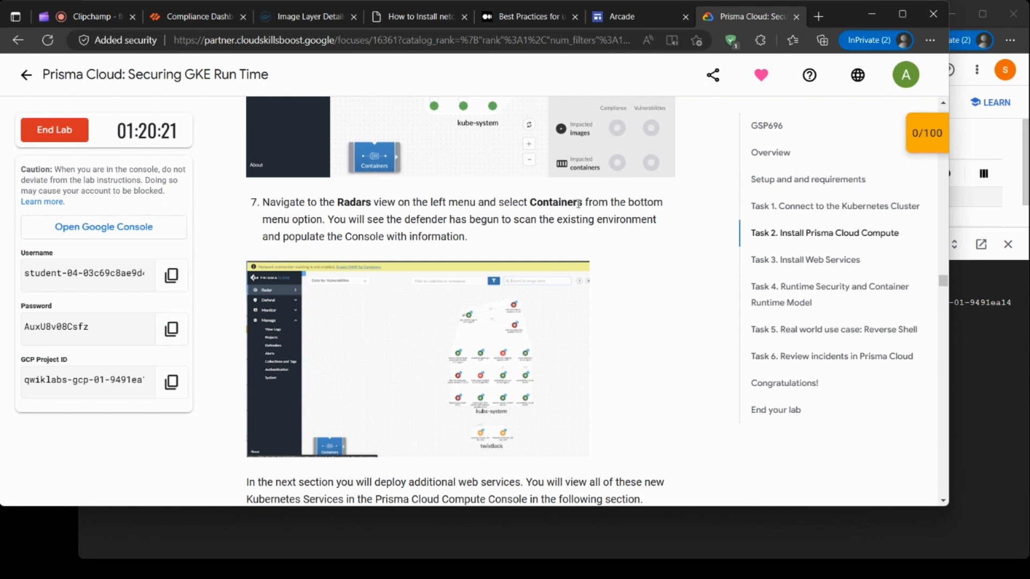
scroll(377, 220, down, 1)
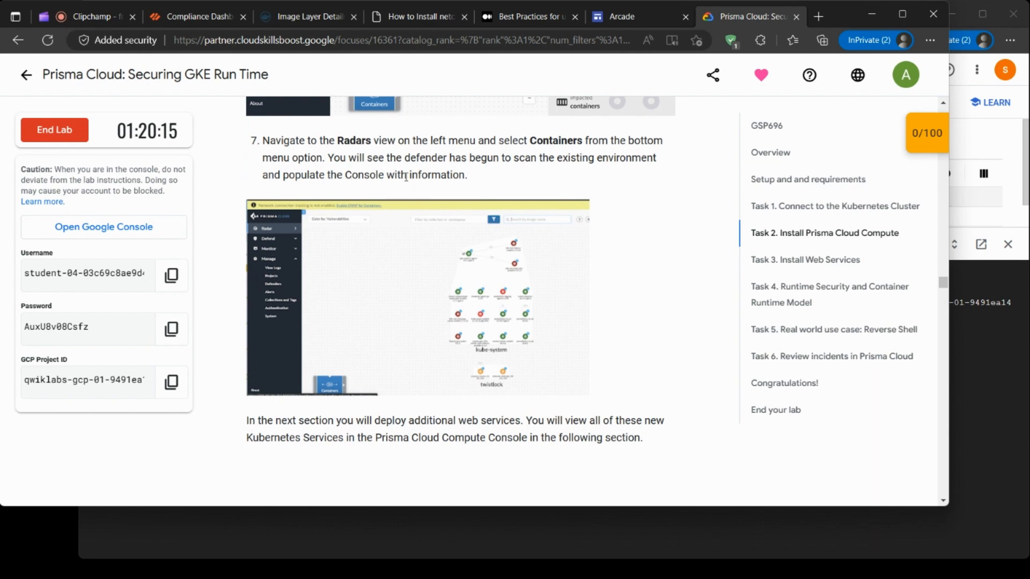
scroll(482, 243, down, 1)
click(482, 243)
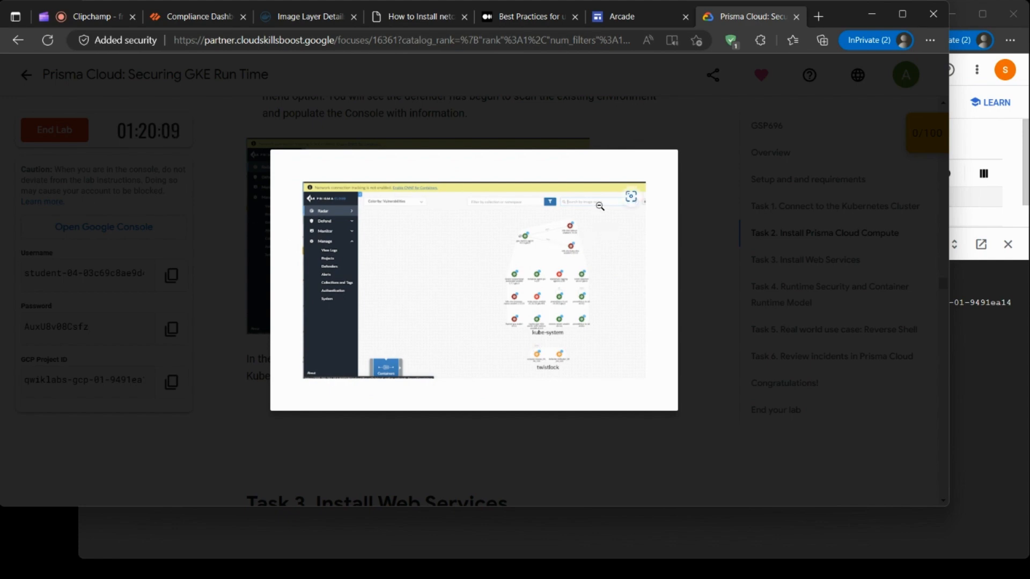
click(735, 180)
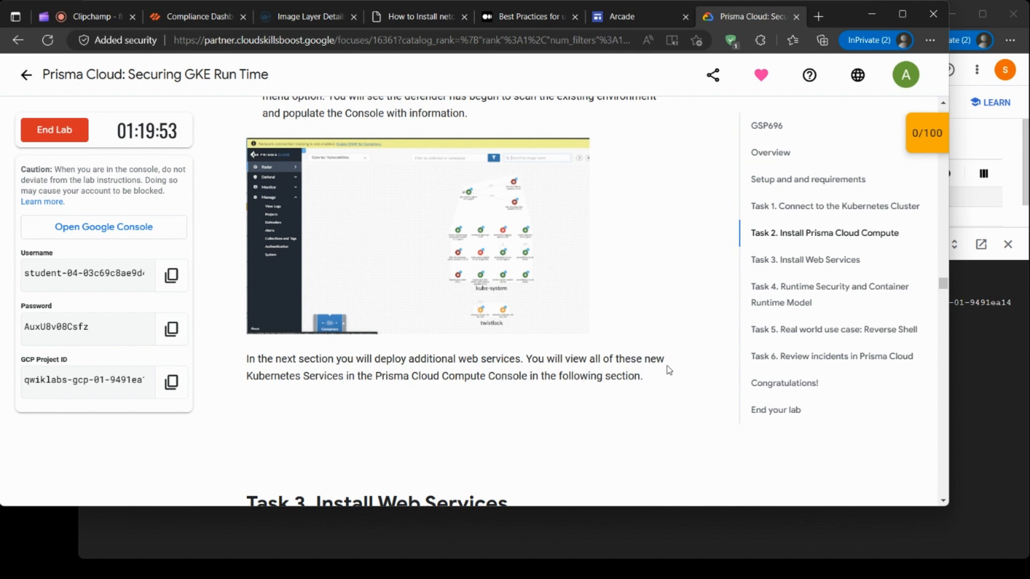
scroll(725, 323, down, 1)
scroll(573, 302, down, 1)
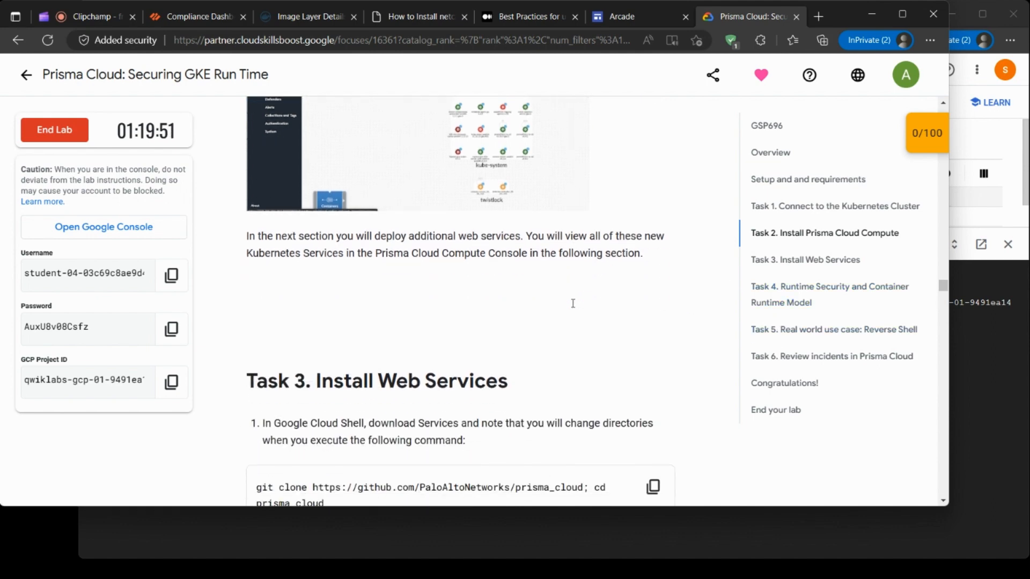
Download the Task 2 archive prisma_cloud_compute_edition_21_04_421.tar.gz in Cloud Shell with the lab's curl command.
click(794, 234)
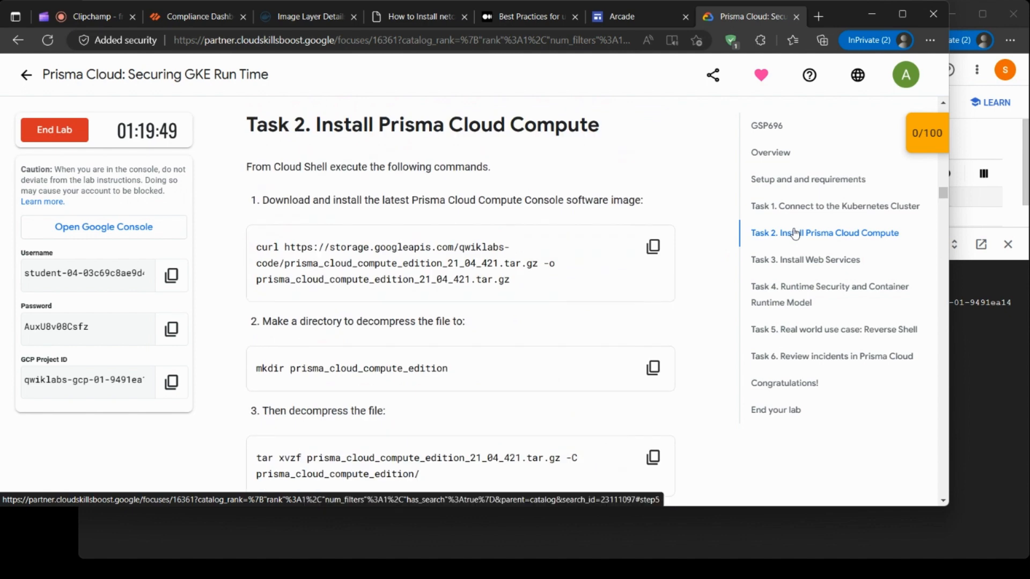
click(654, 248)
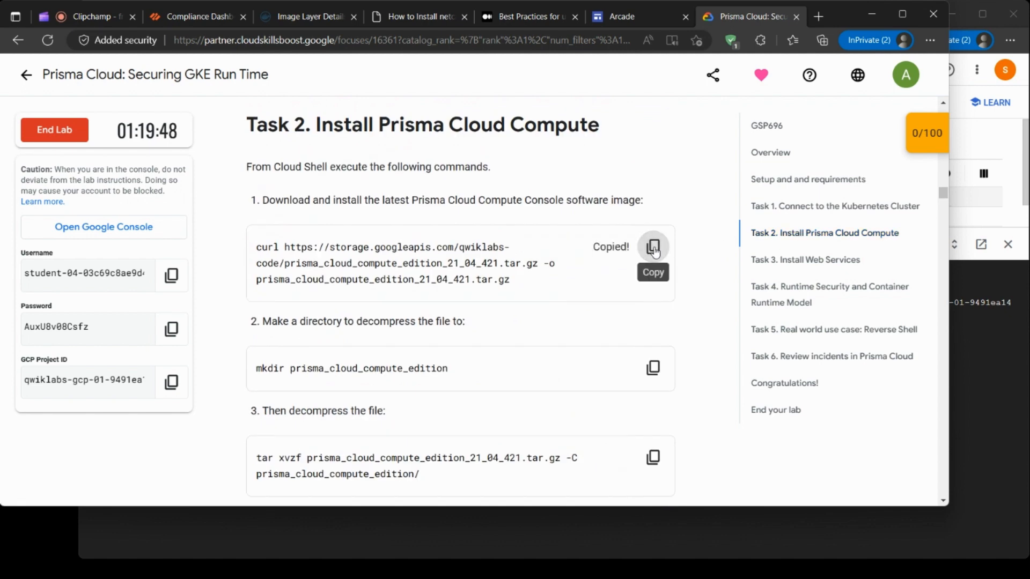
click(992, 359)
key(ctrl+v)
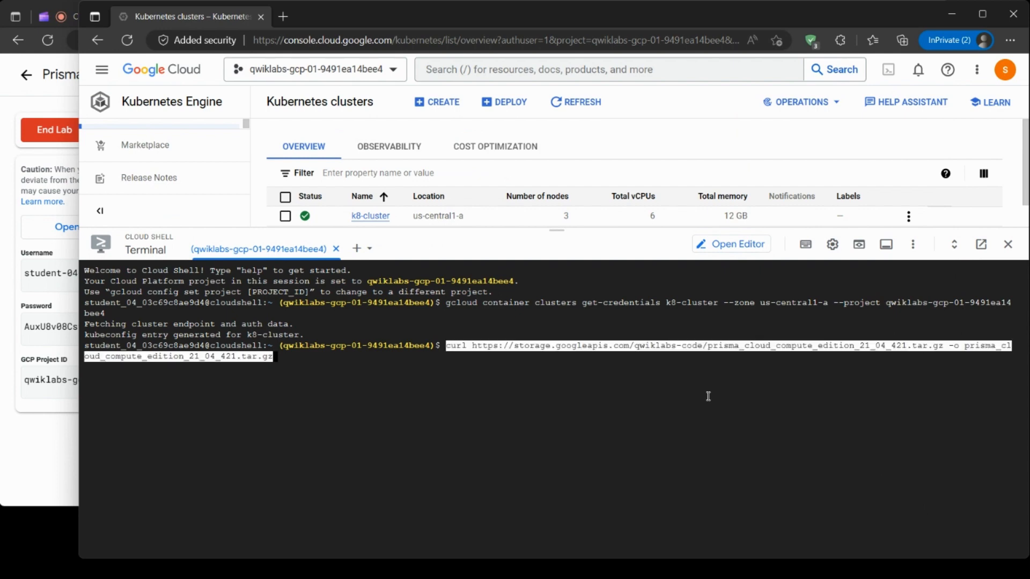
key(Return)
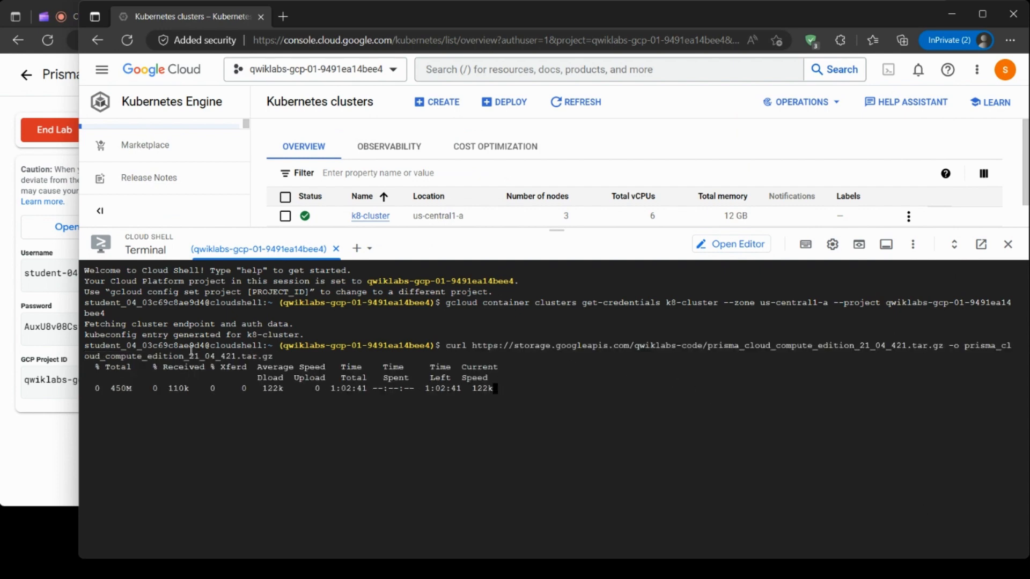
click(35, 439)
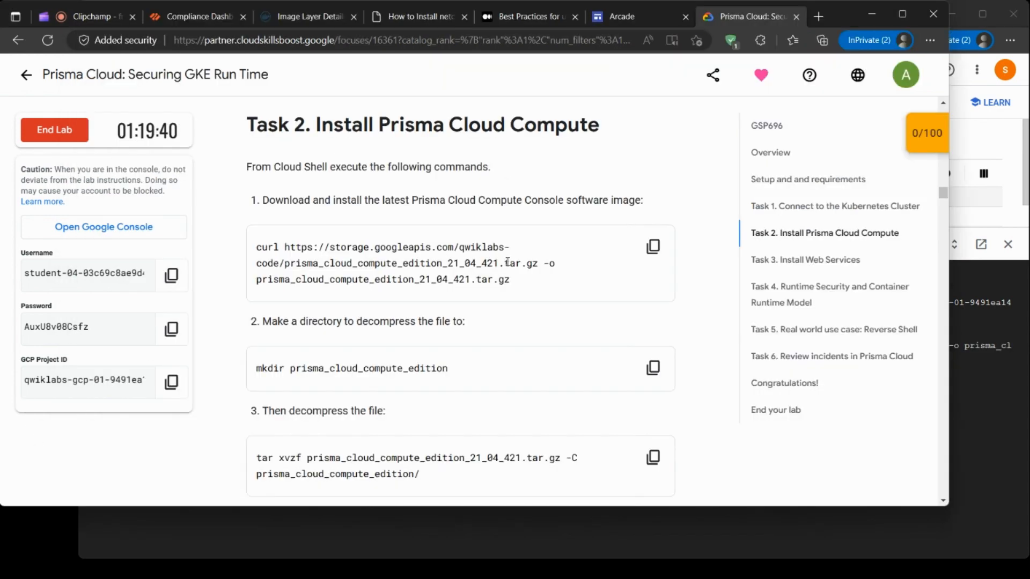
click(999, 428)
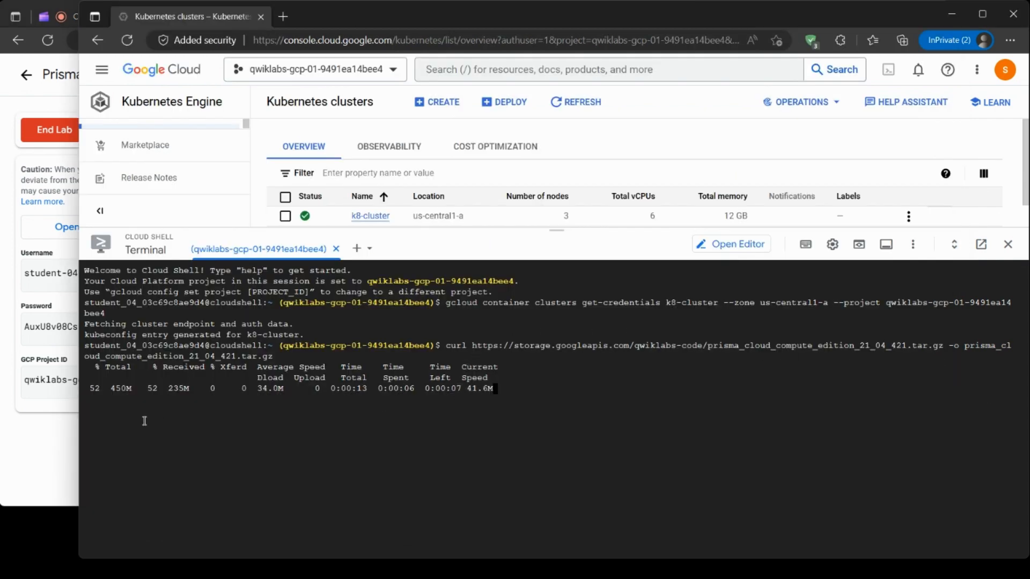
Create the directory prisma_cloud_compute_edition in Cloud Shell with the lab's mkdir command.
click(62, 451)
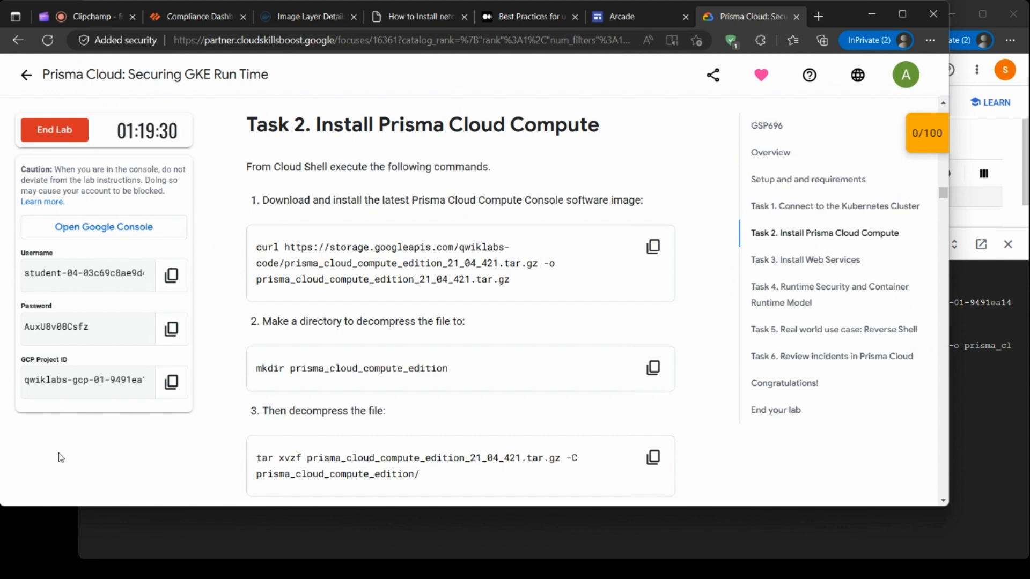
scroll(410, 323, down, 3)
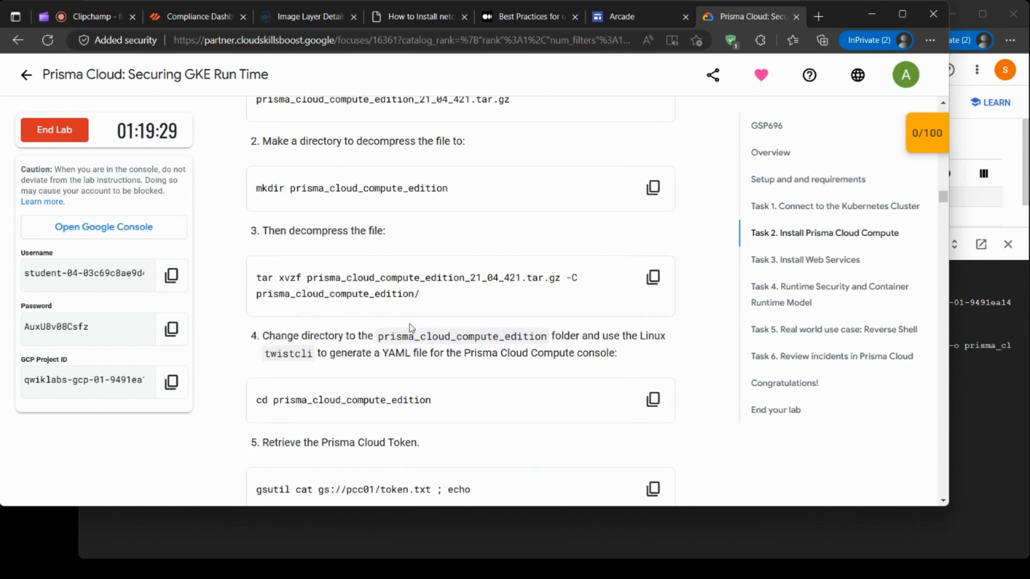
click(654, 184)
click(977, 427)
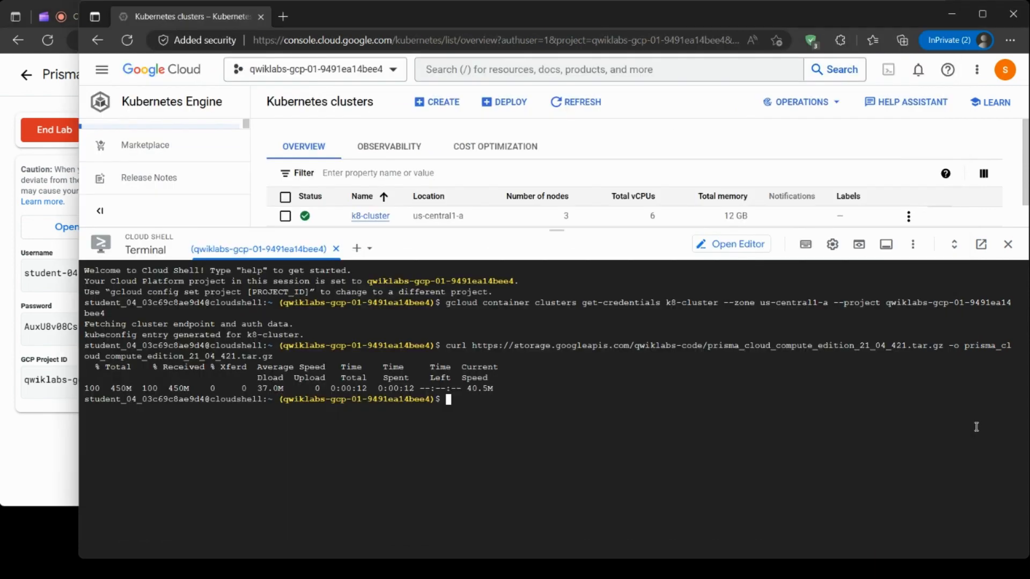
key(ctrl+v)
key(Return)
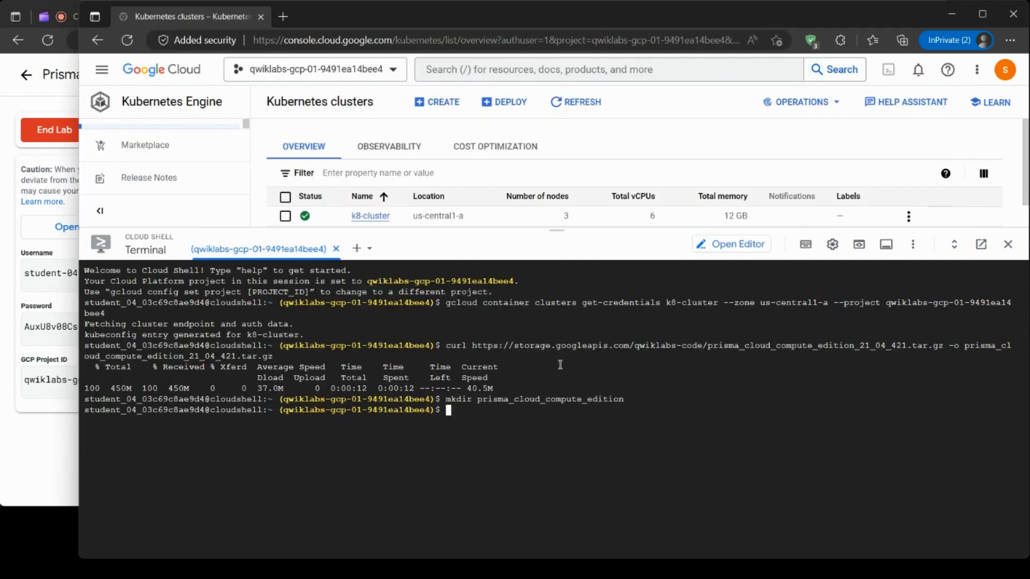
Extract prisma_cloud_compute_edition_21_04_421.tar.gz into prisma_cloud_compute_edition/ with the lab's tar xvzf command.
click(65, 377)
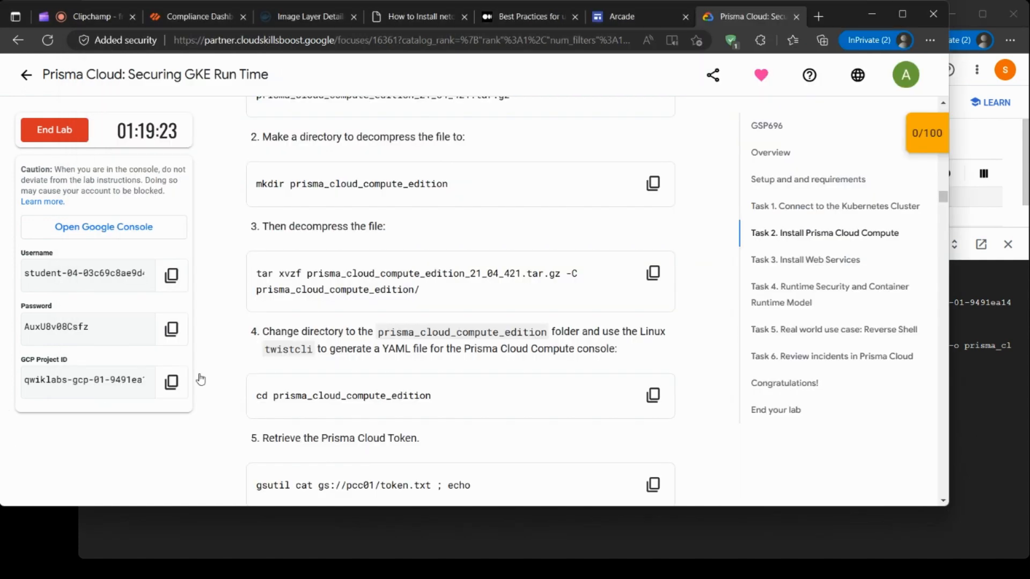
click(653, 272)
click(1001, 432)
key(ctrl+v)
key(Return)
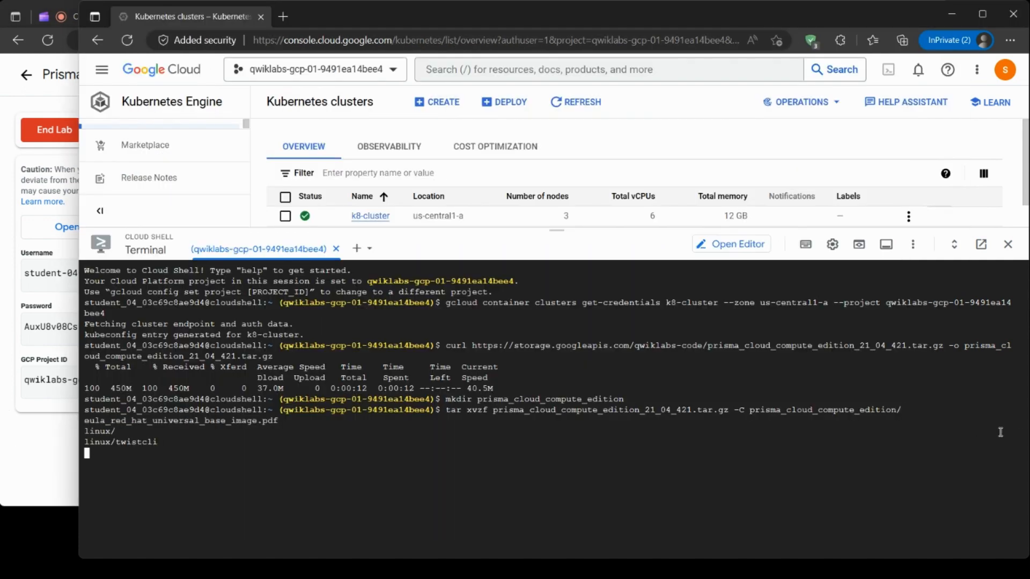
Change the Cloud Shell working directory to prisma_cloud_compute_edition.
click(25, 472)
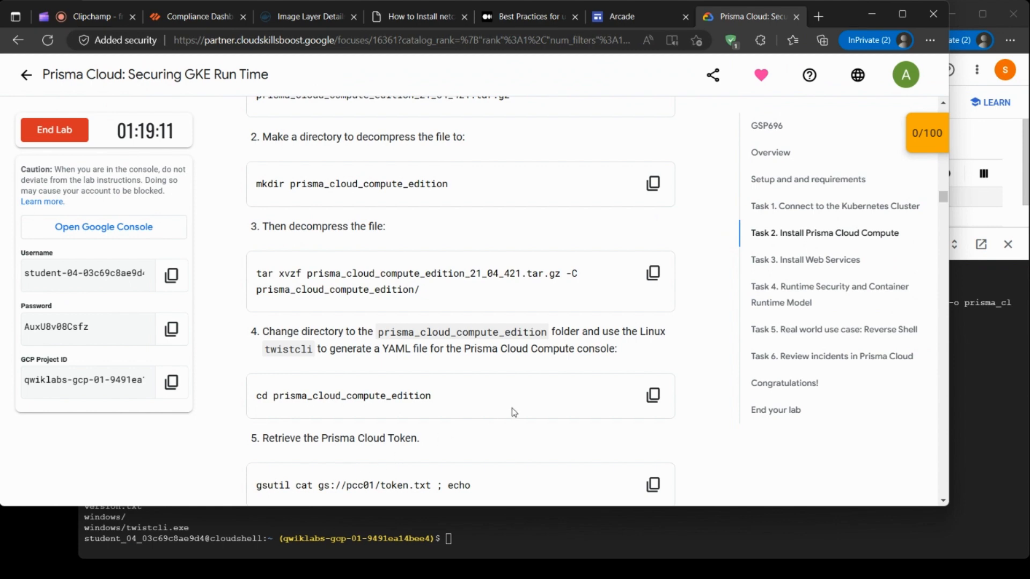
scroll(515, 408, down, 2)
scroll(522, 404, down, 1)
click(653, 211)
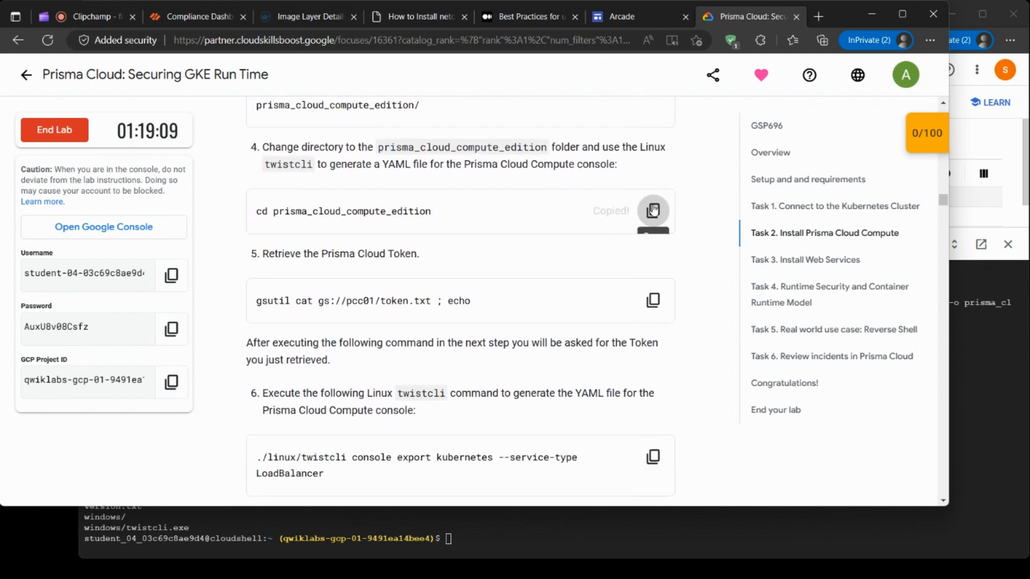
click(989, 446)
key(ctrl+v)
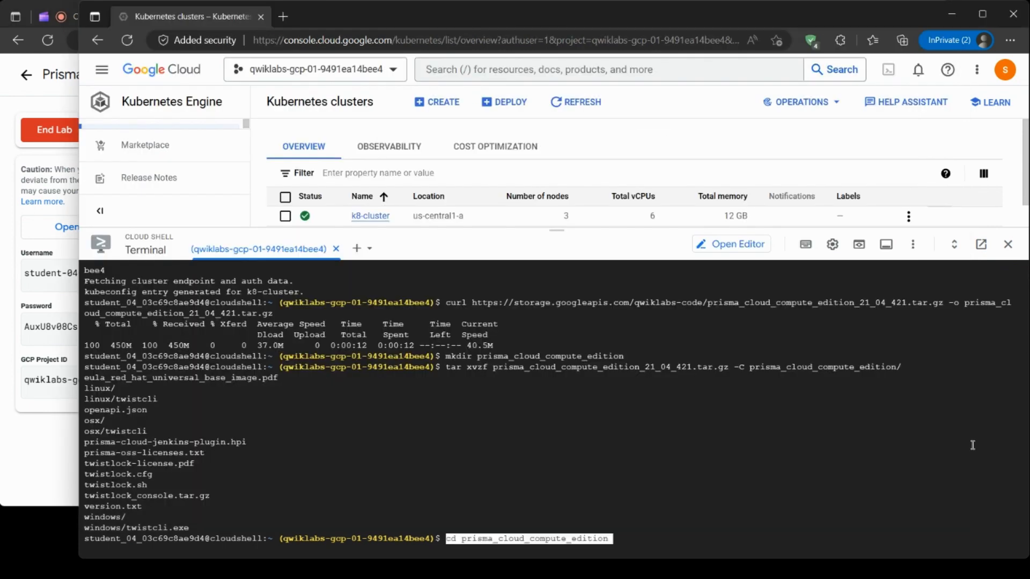
key(Return)
Clear the terminal, then retrieve and copy the Prisma Cloud token using gsutil cat gs://pcc01/token.txt ; echo.
click(11, 464)
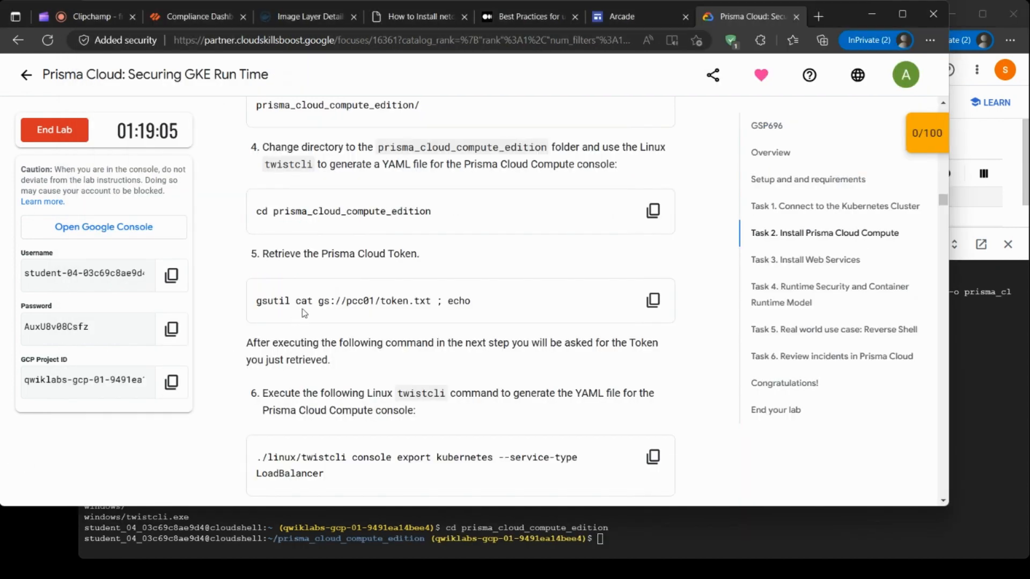
click(652, 300)
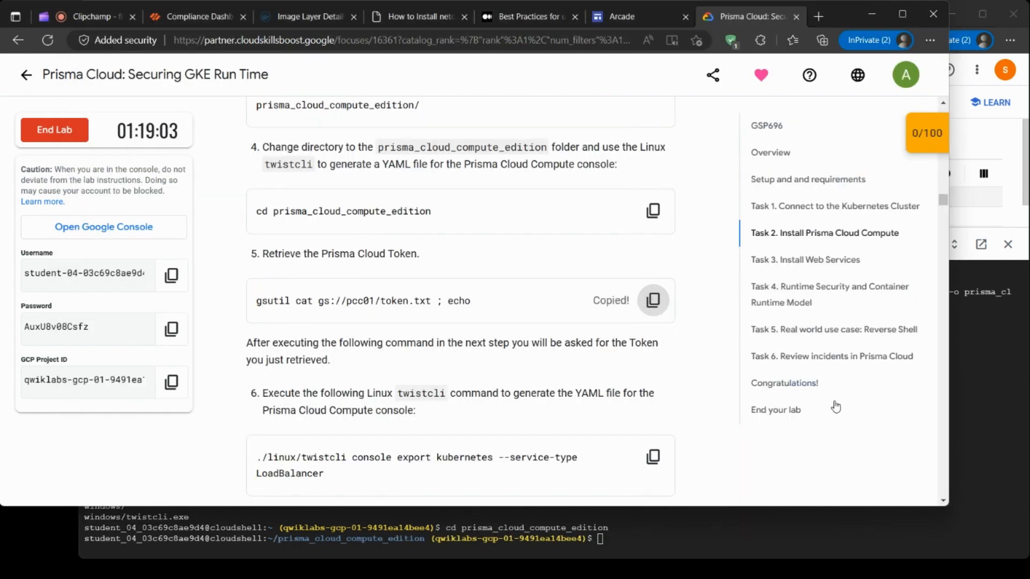
click(962, 440)
key(ctrl+v)
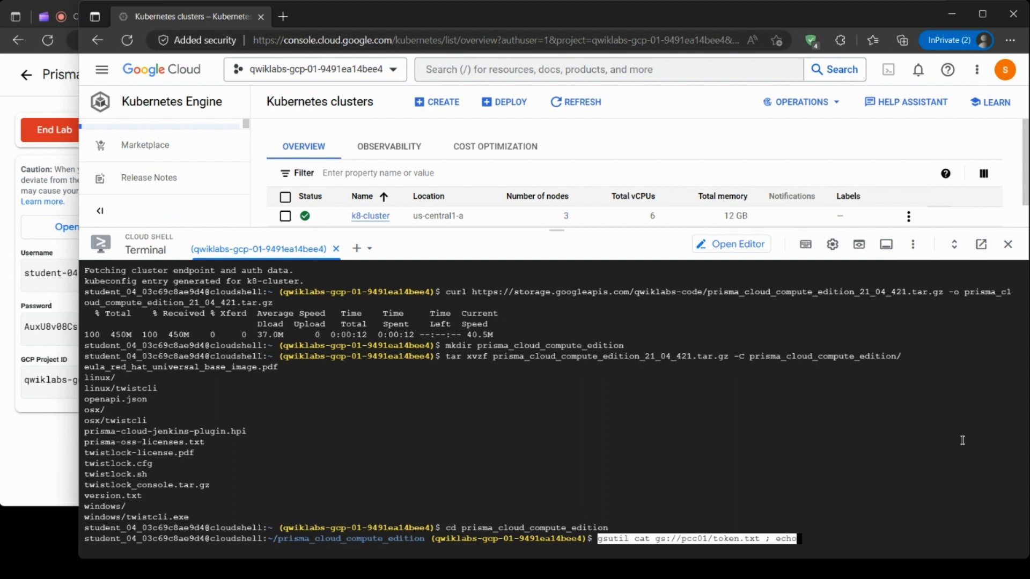
key(ctrl+c)
key(ctrl+c)
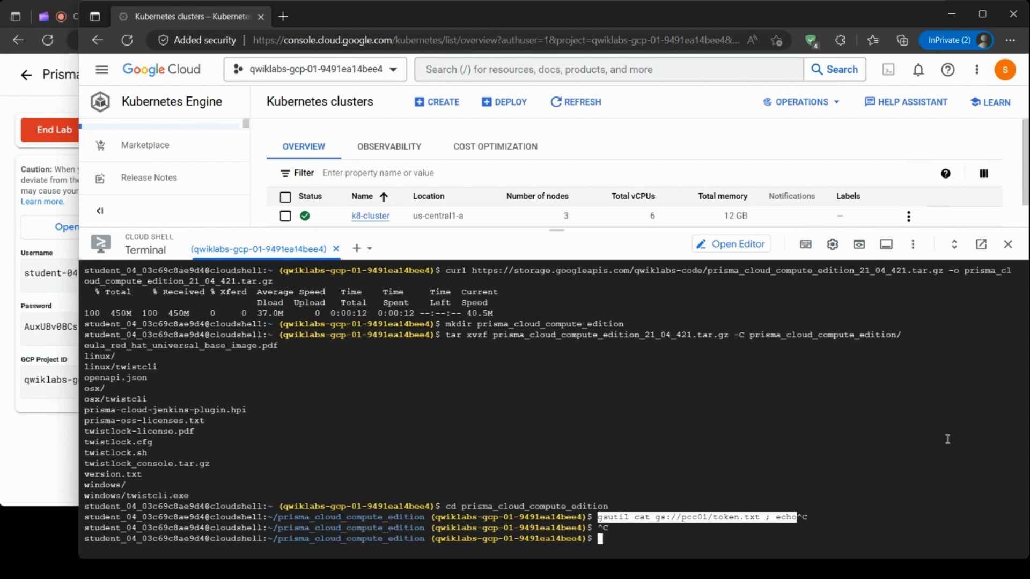
text(clear)
key(Return)
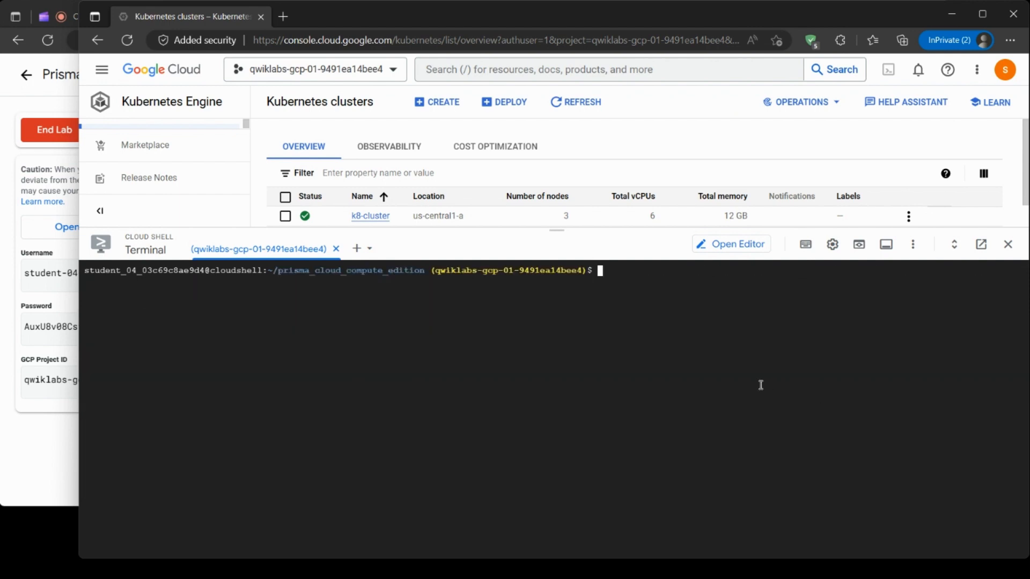
key(ctrl+v)
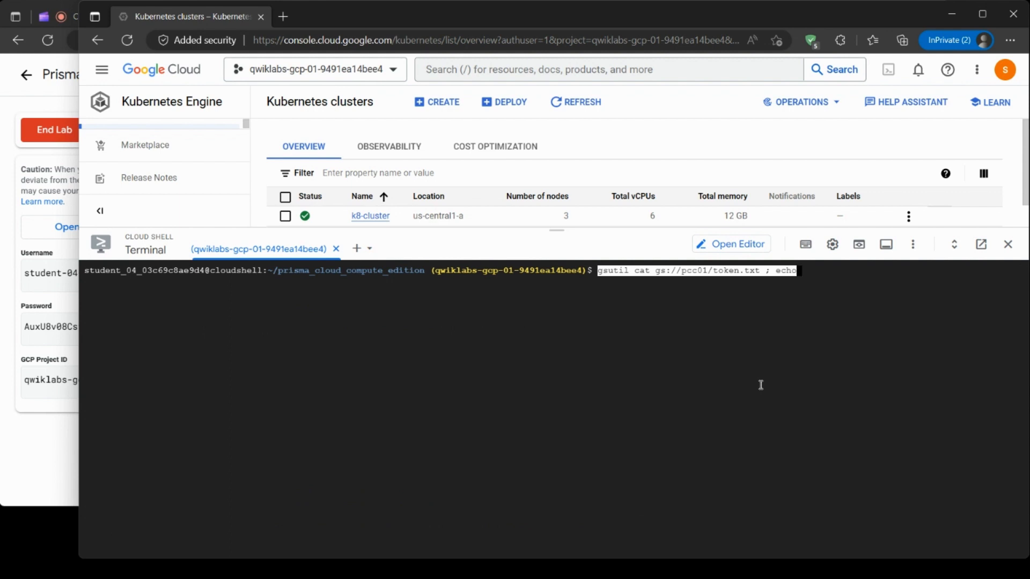
key(Return)
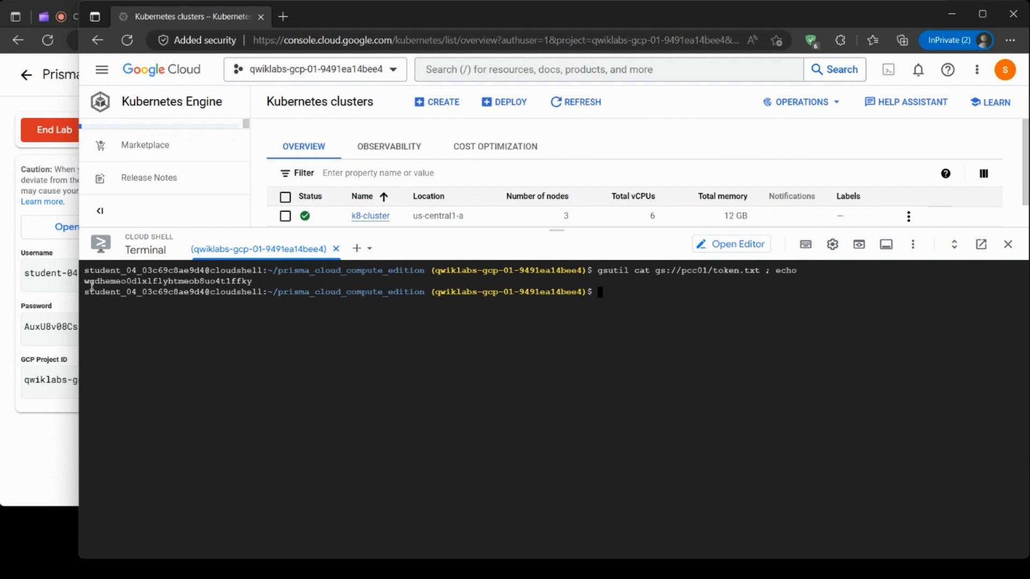
drag(85, 281, 273, 281)
Run ./linux/twistcli console export kubernetes --service-type LoadBalancer to generate the console YAML file.
click(47, 443)
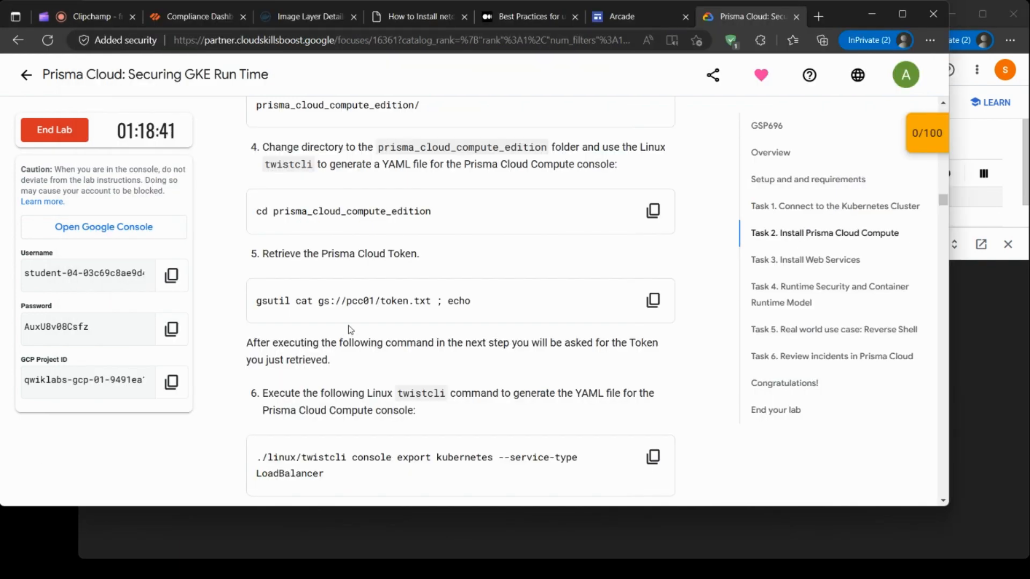
scroll(420, 320, down, 2)
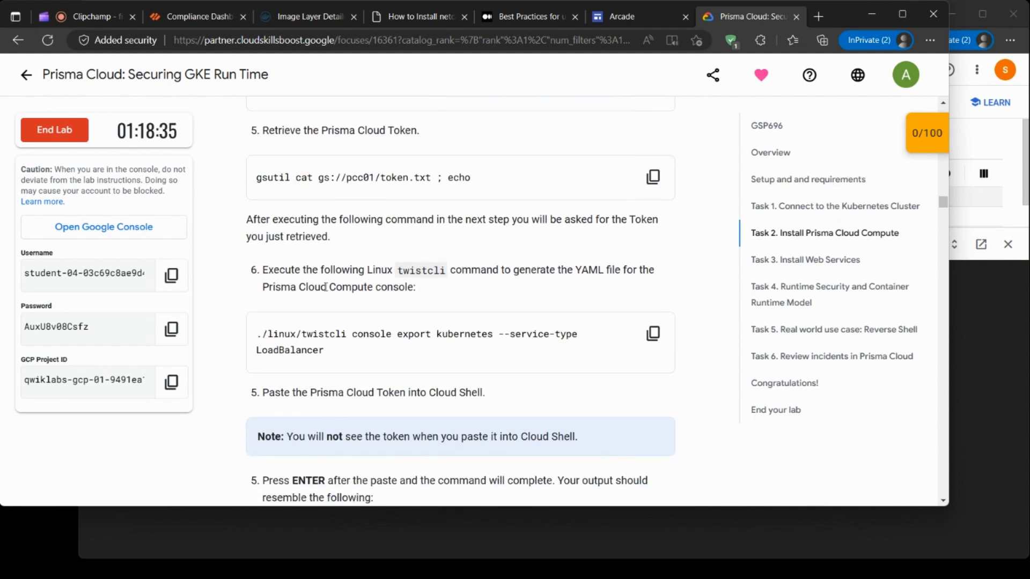
scroll(364, 338, down, 2)
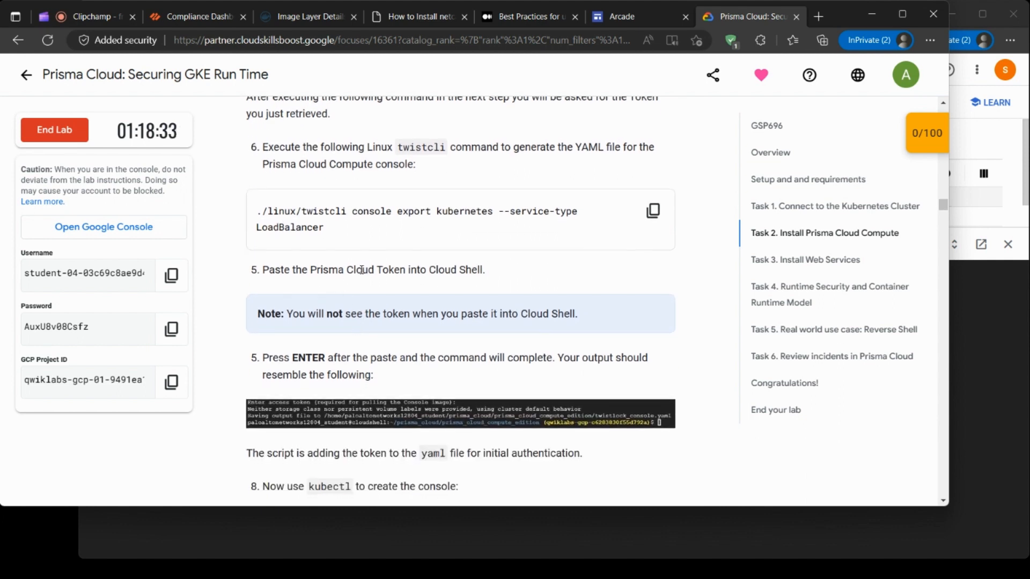
click(655, 210)
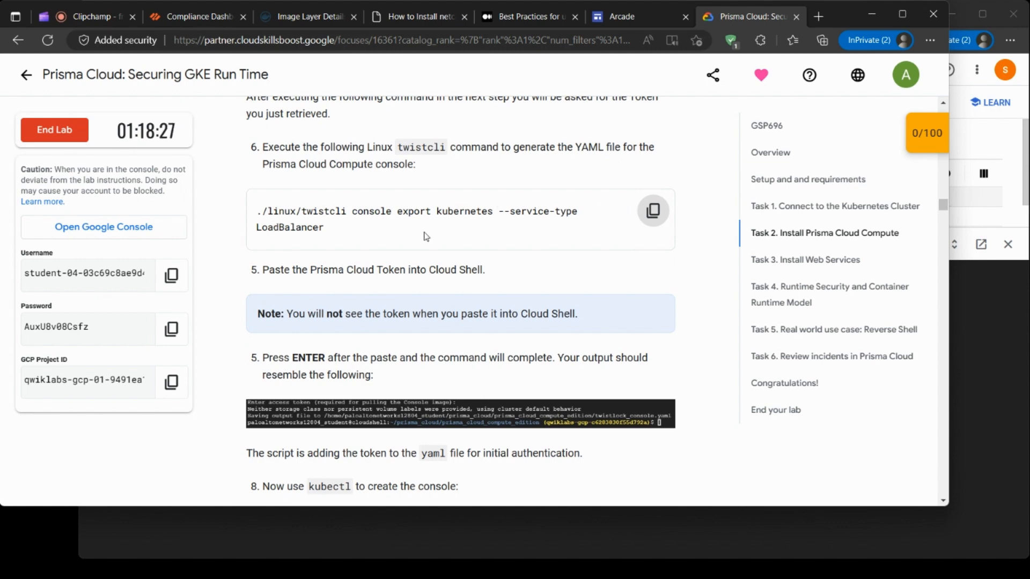
click(1013, 405)
key(ctrl+v)
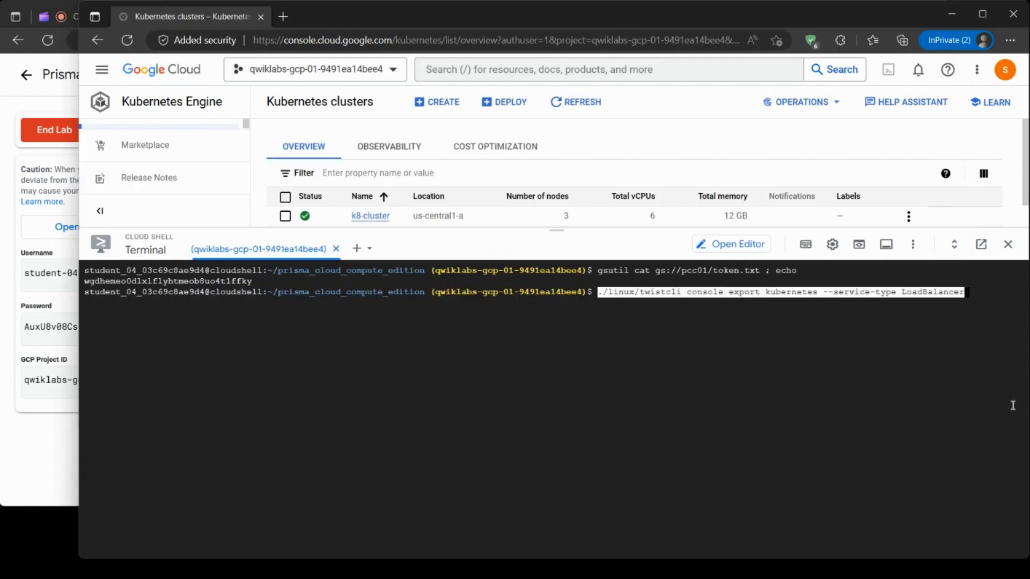
key(Return)
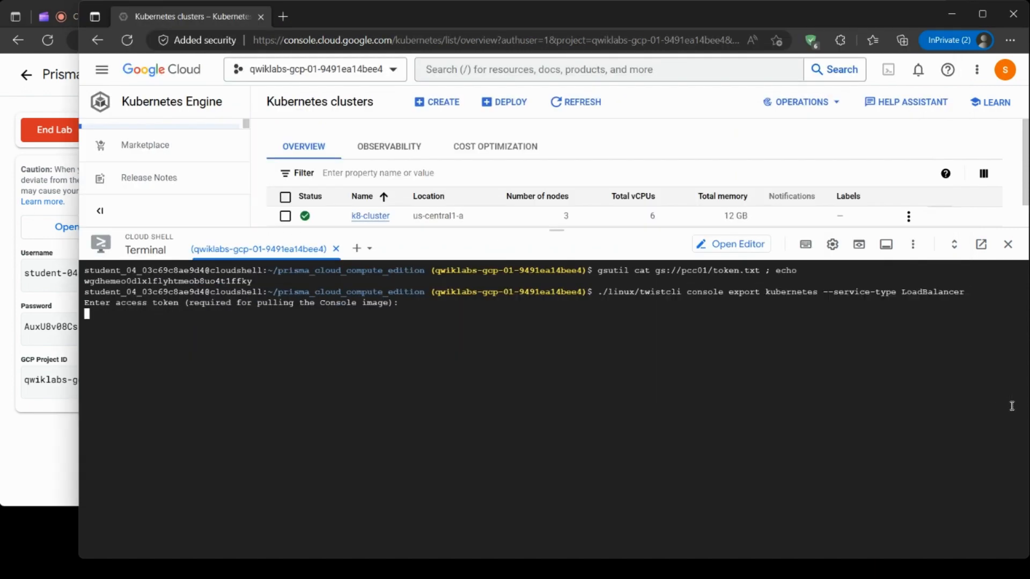
Try to supply the retrieved Prisma Cloud access token at the twistcli prompt.
click(84, 280)
drag(85, 280, 252, 281)
key(ctrl+v)
key(Return)
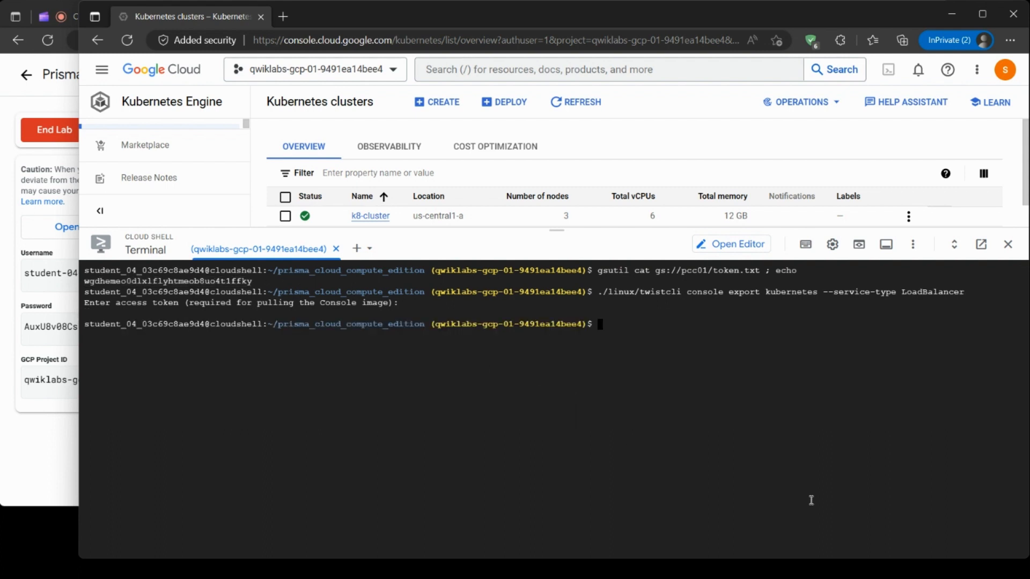
Rerun ./linux/twistcli console export kubernetes --service-type LoadBalancer with the access token supplied, and compare the output with the lab's sample.
key(Up)
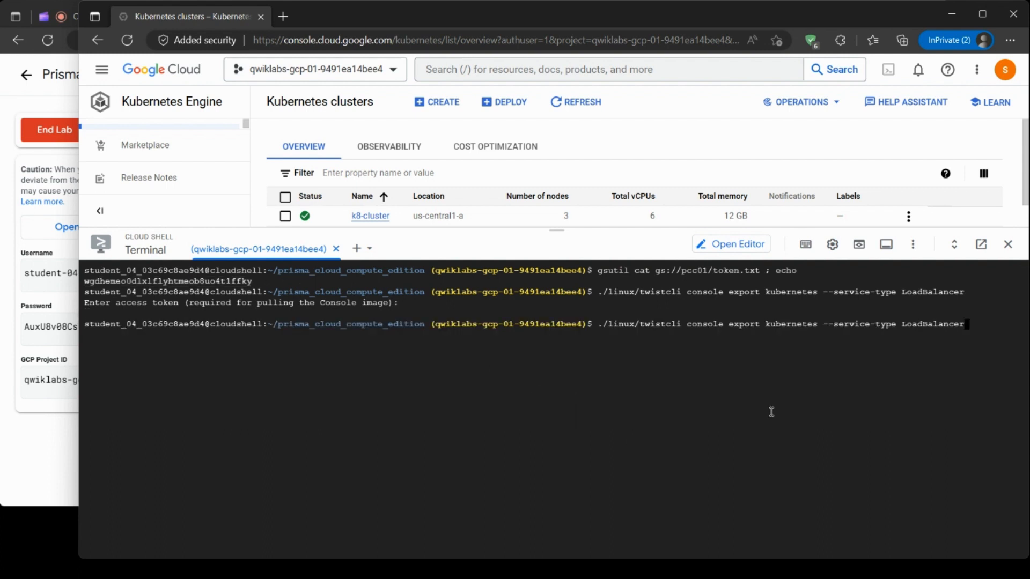
key(Return)
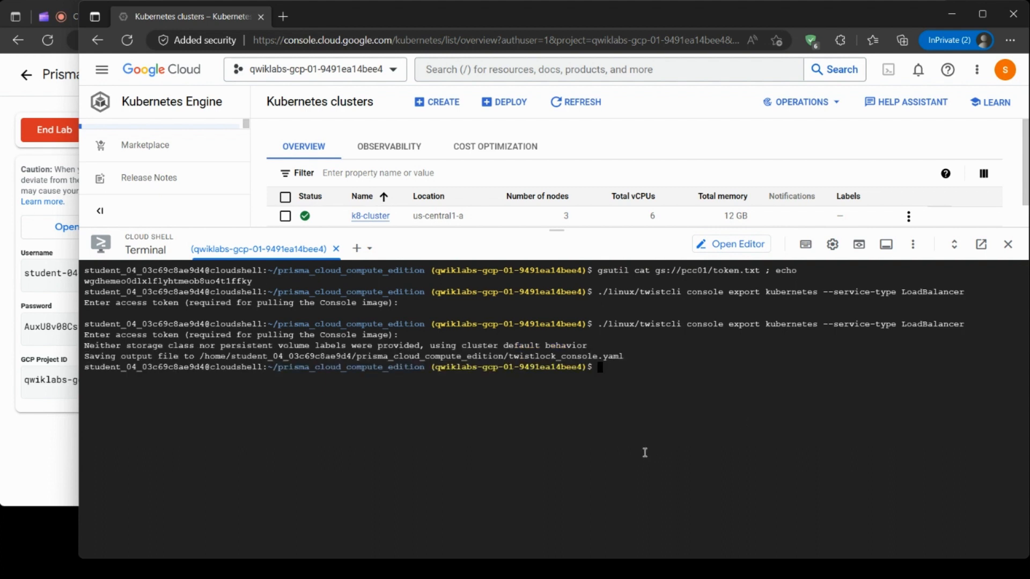
drag(120, 343, 630, 358)
click(640, 373)
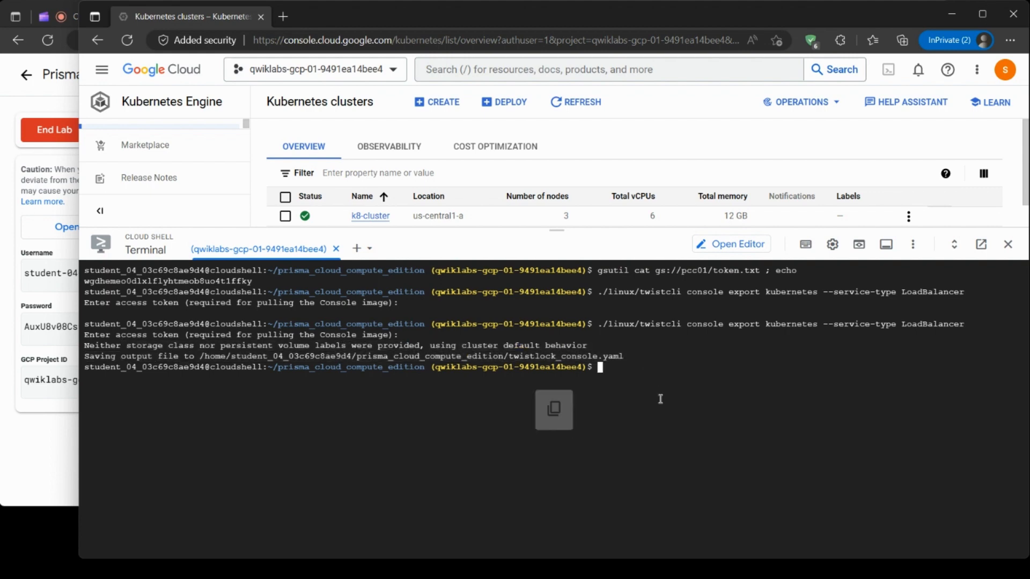
click(41, 462)
click(345, 411)
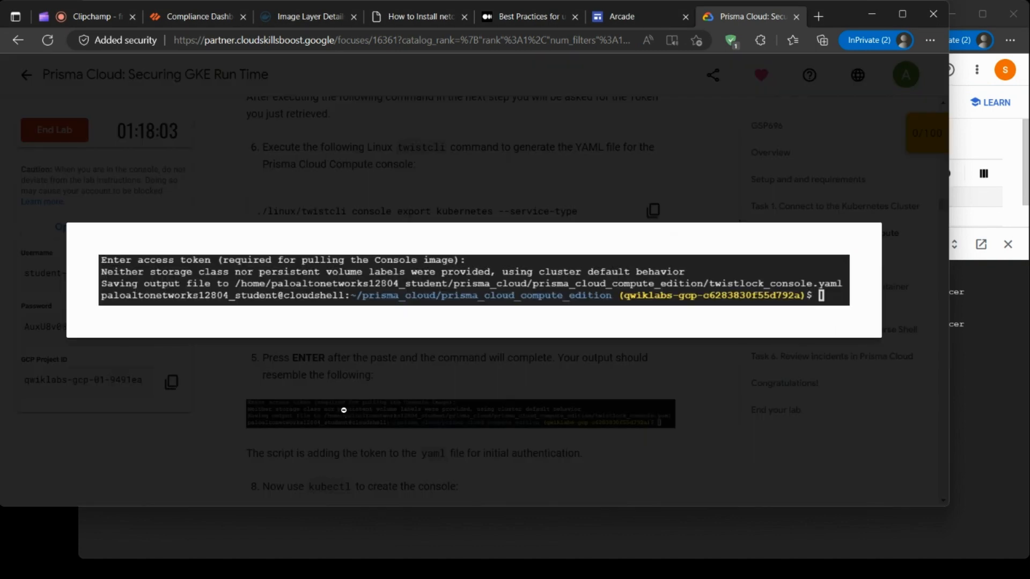
click(166, 452)
Copy kubectl create -f twistlock_console.yaml from the lab guide's step 8 and run it in Cloud Shell.
scroll(415, 370, down, 5)
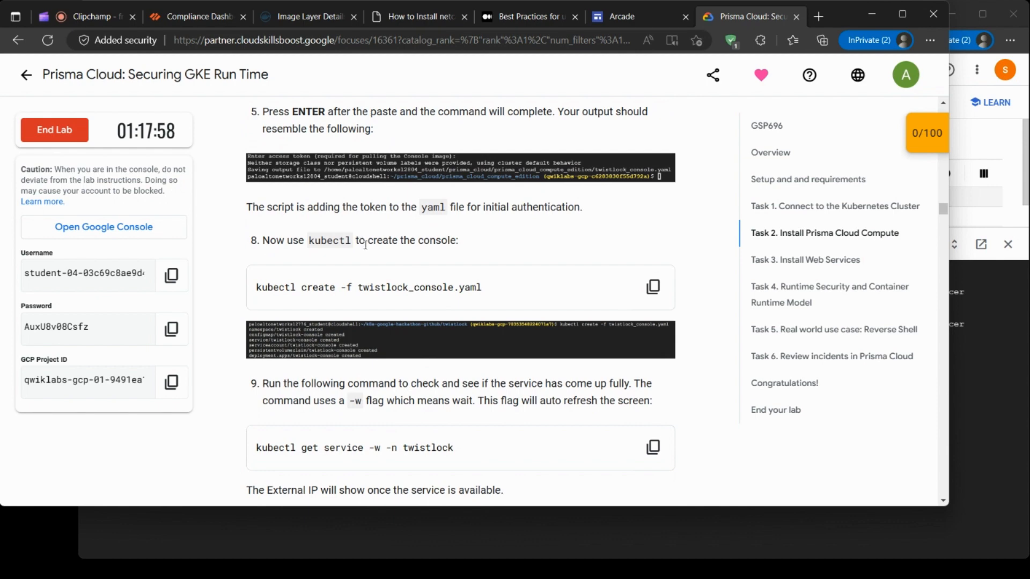
scroll(410, 236, down, 1)
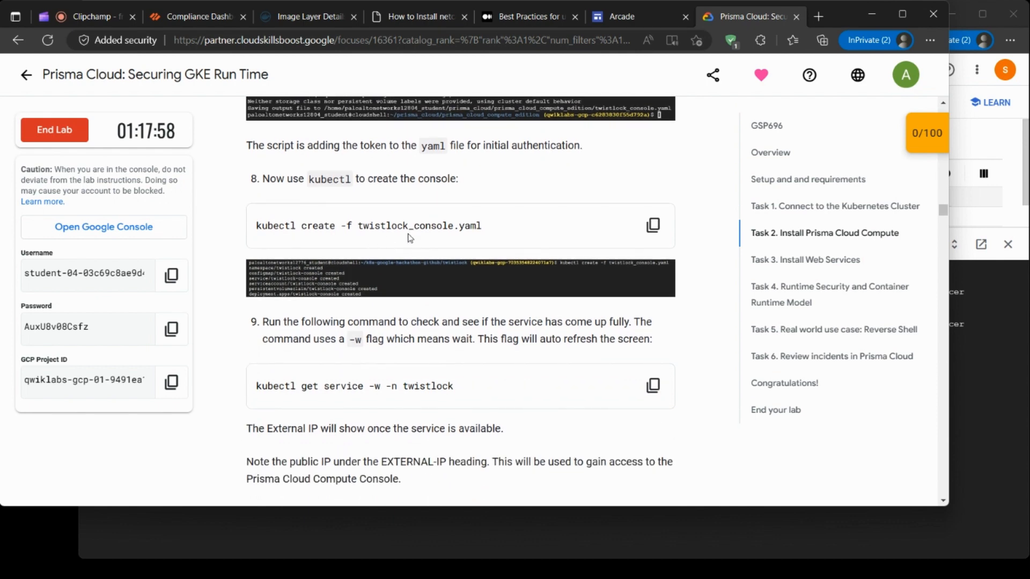
click(653, 226)
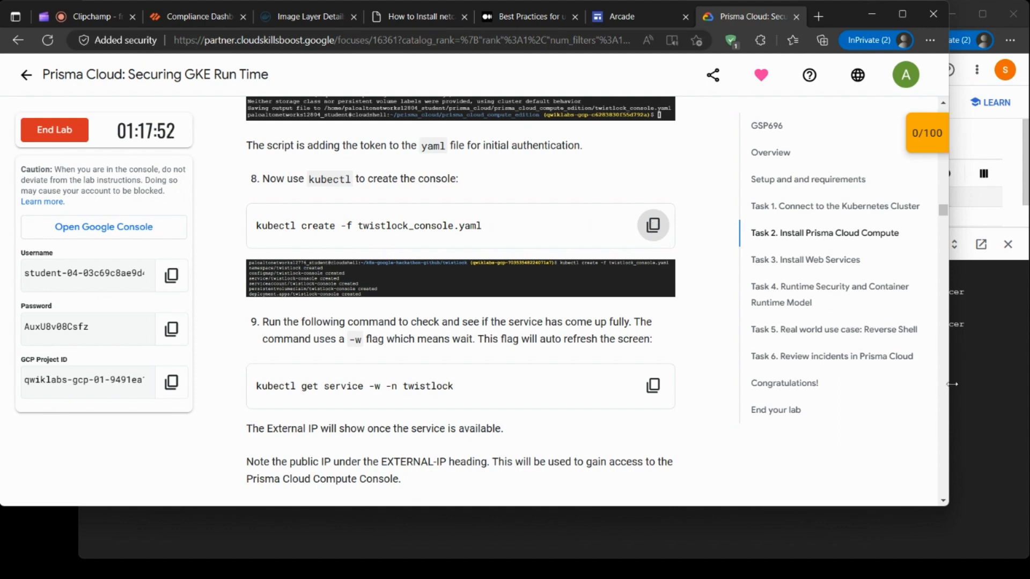
click(997, 417)
key(ctrl+v)
key(Return)
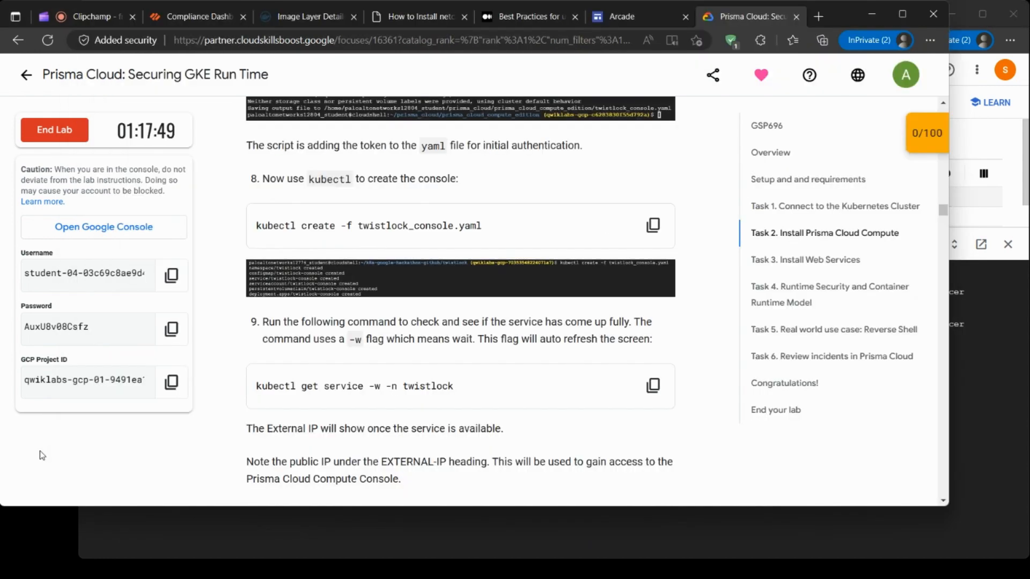
Copy kubectl get service -w -n twistlock from the lab guide and run it in Cloud Shell to watch the console service.
click(44, 455)
scroll(511, 272, down, 2)
scroll(540, 271, down, 1)
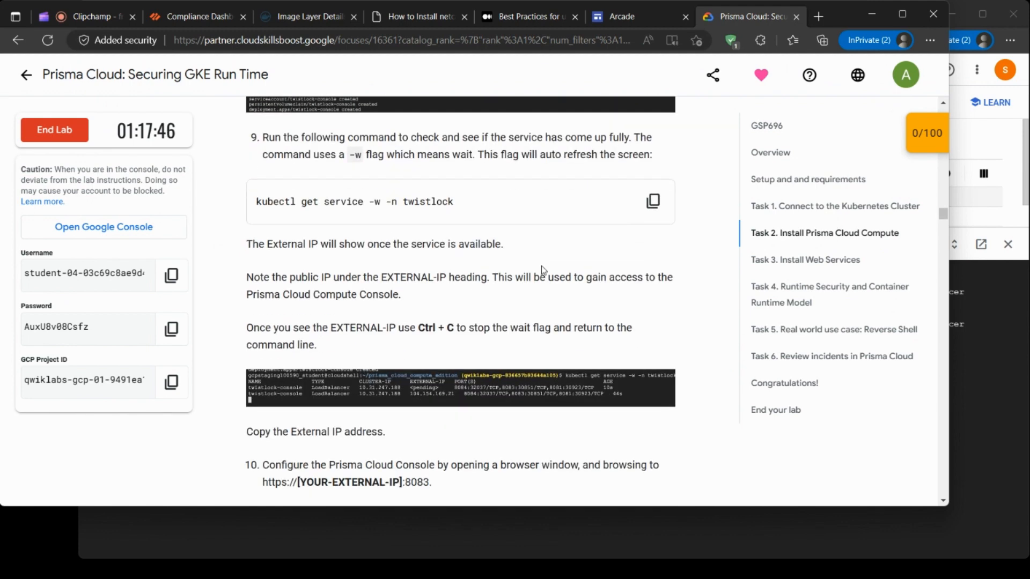
click(653, 201)
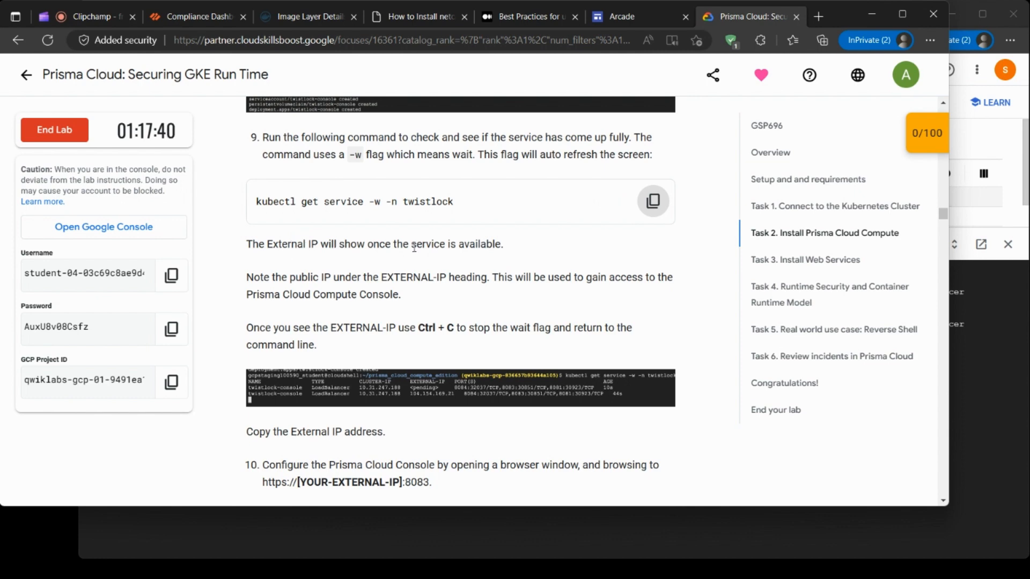
scroll(448, 261, down, 1)
click(1013, 398)
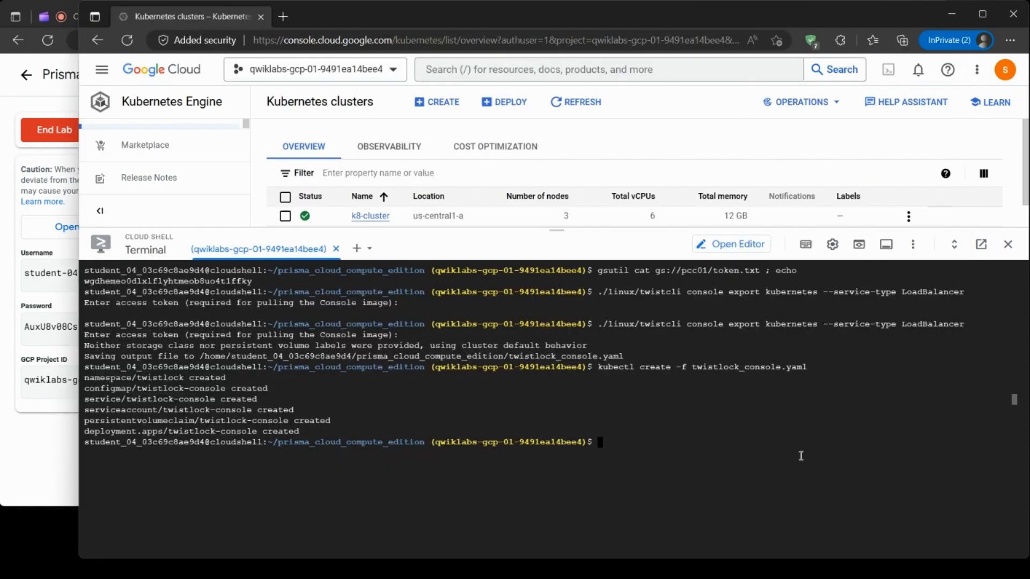
key(ctrl+v)
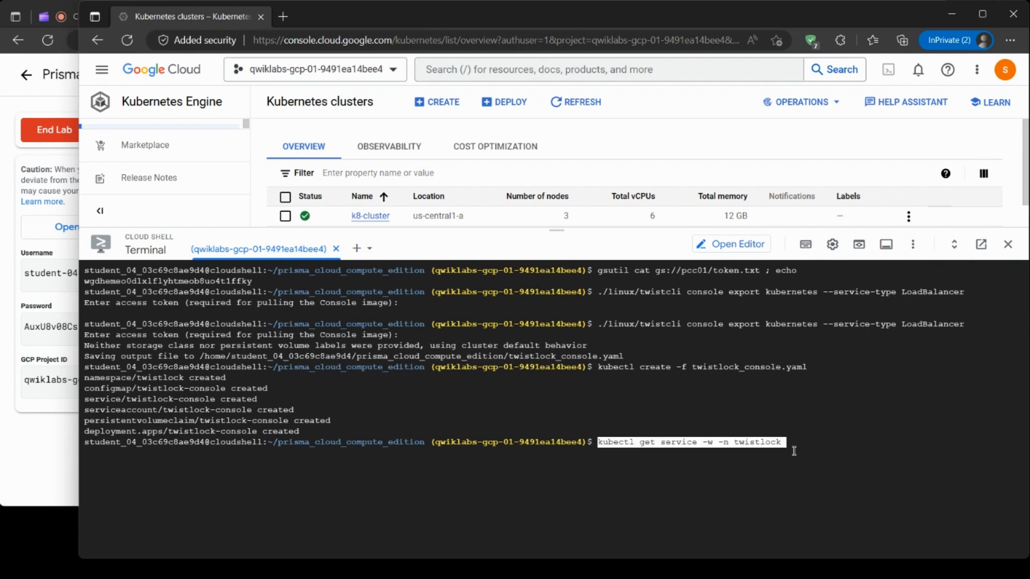
key(Return)
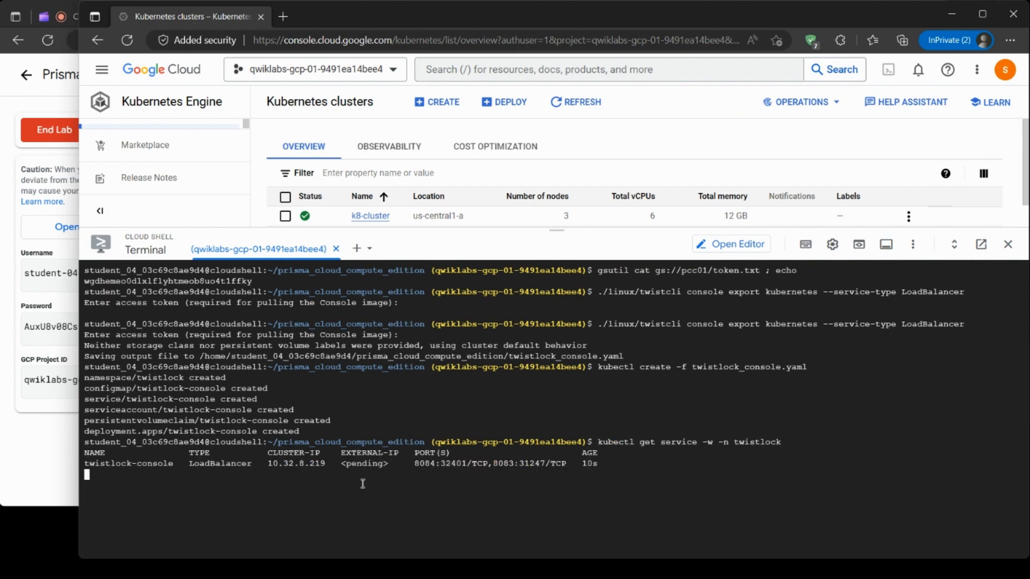
Read the lab's console access instructions while waiting for twistlock-console's external IP, and stop the service watch once it is assigned.
click(39, 463)
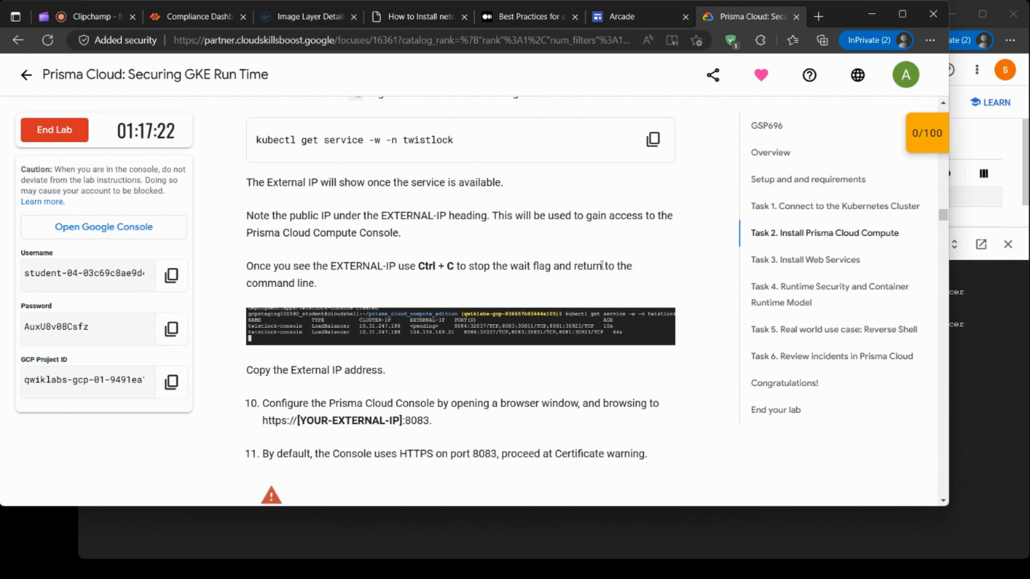
scroll(469, 291, down, 3)
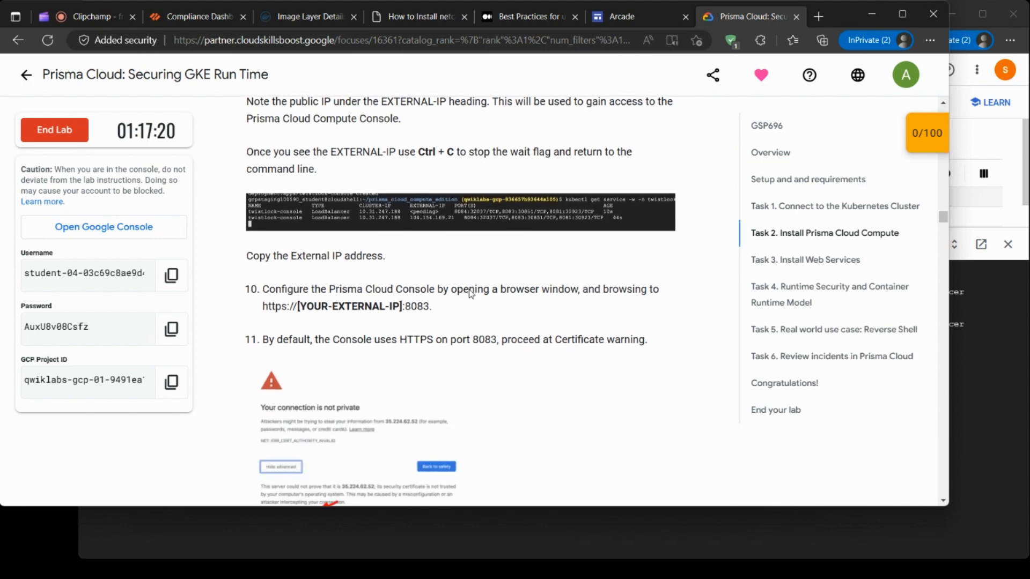
click(1025, 379)
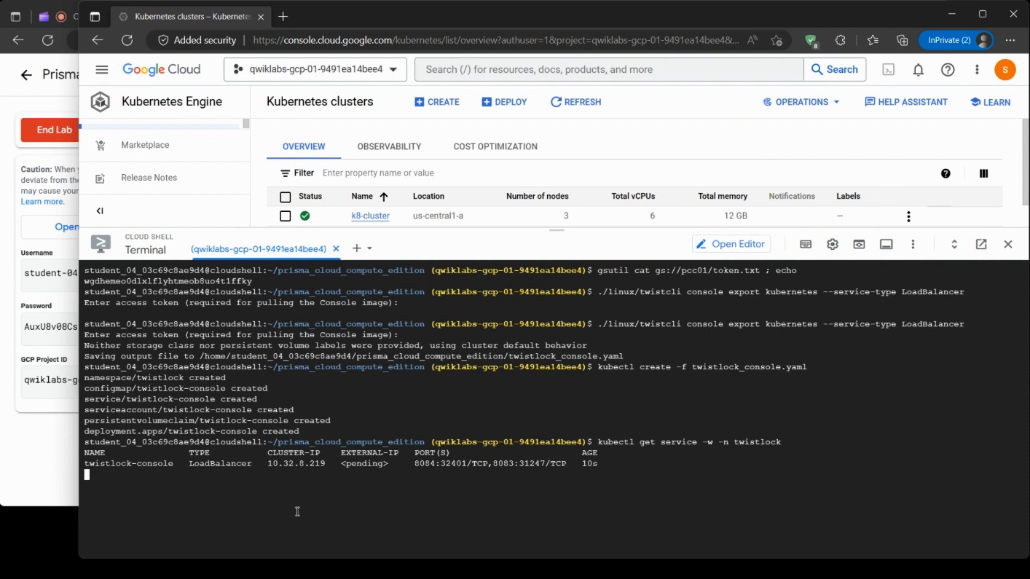
click(27, 457)
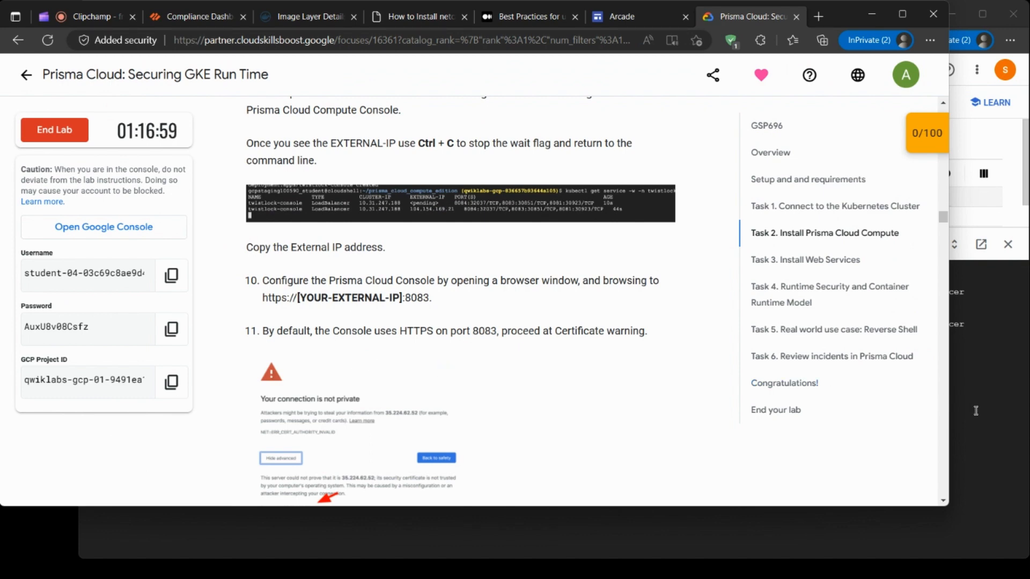
scroll(625, 399, up, 2)
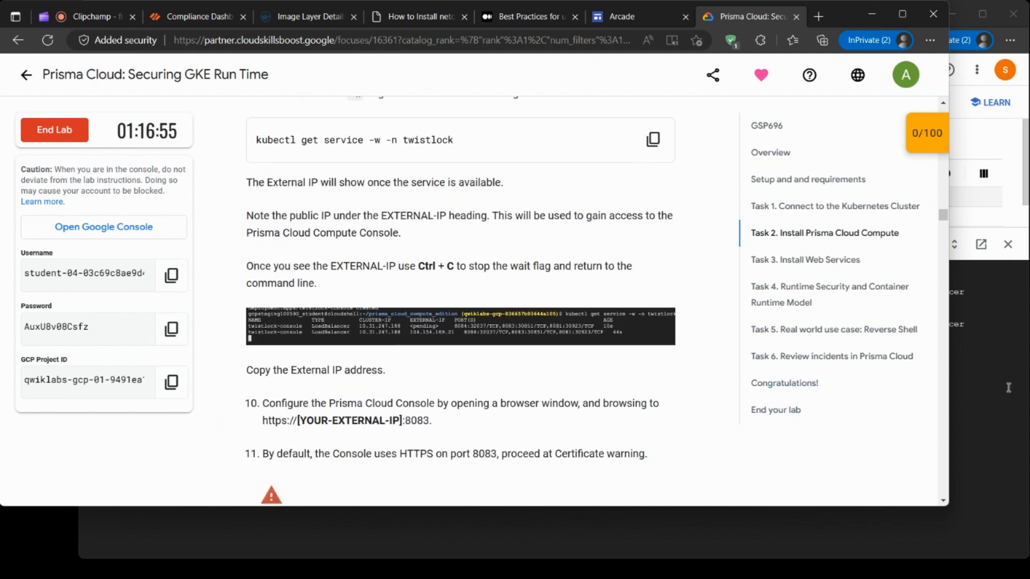
click(989, 369)
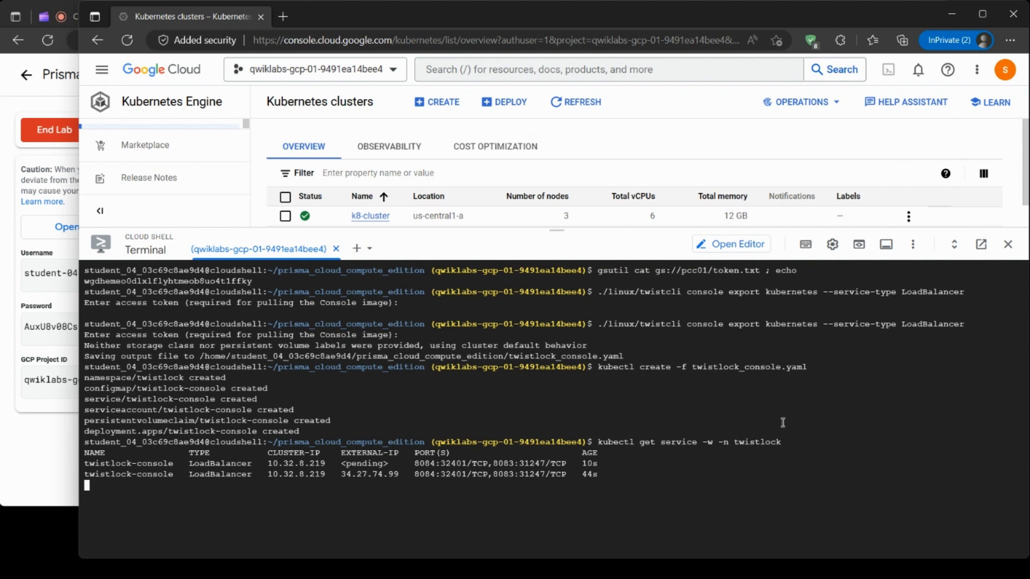
key(ctrl+c)
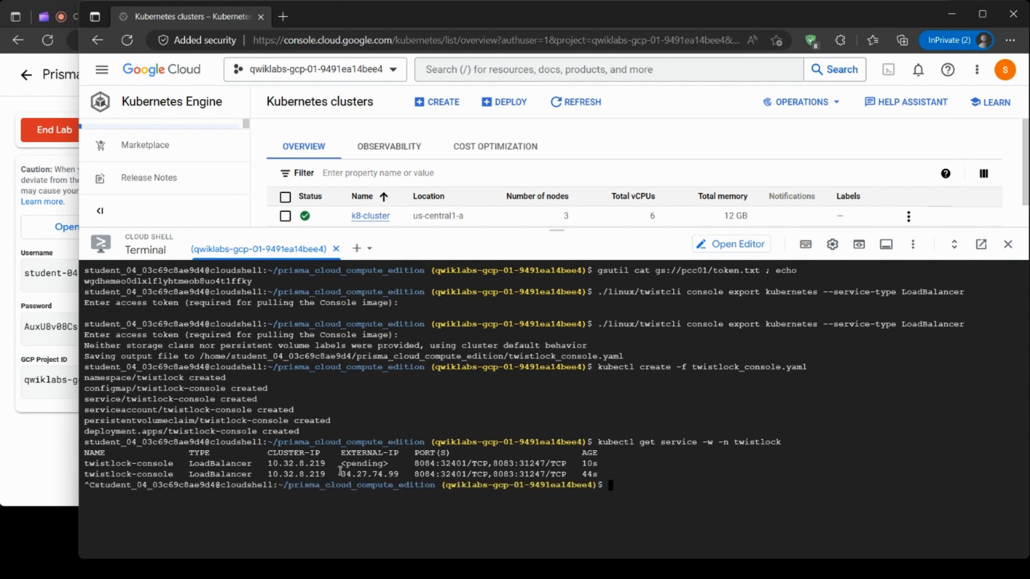
drag(342, 474, 402, 472)
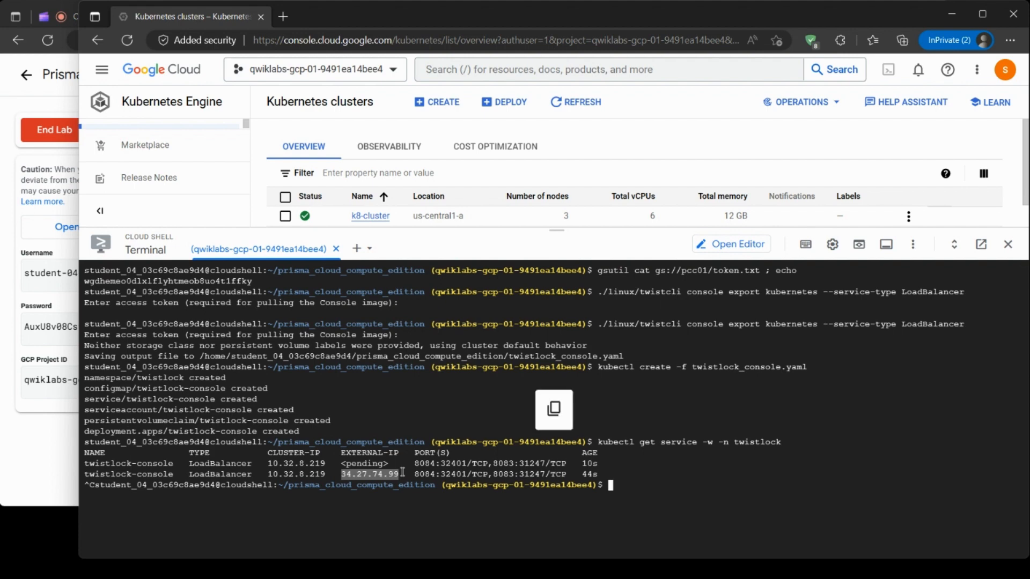
key(ctrl+c)
key(ctrl+t)
text(https://)
key(ctrl+v)
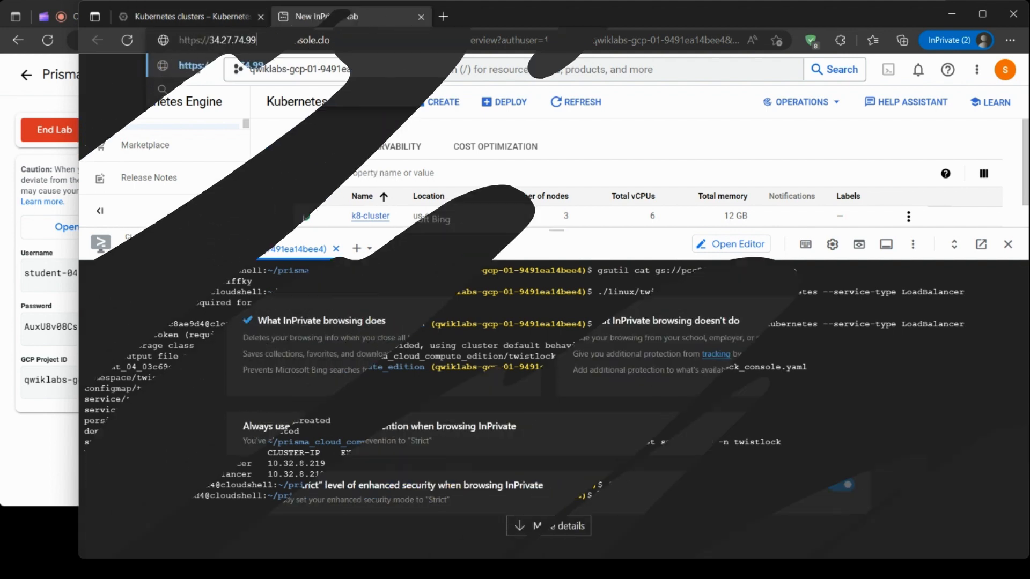
text(:)
text(8083)
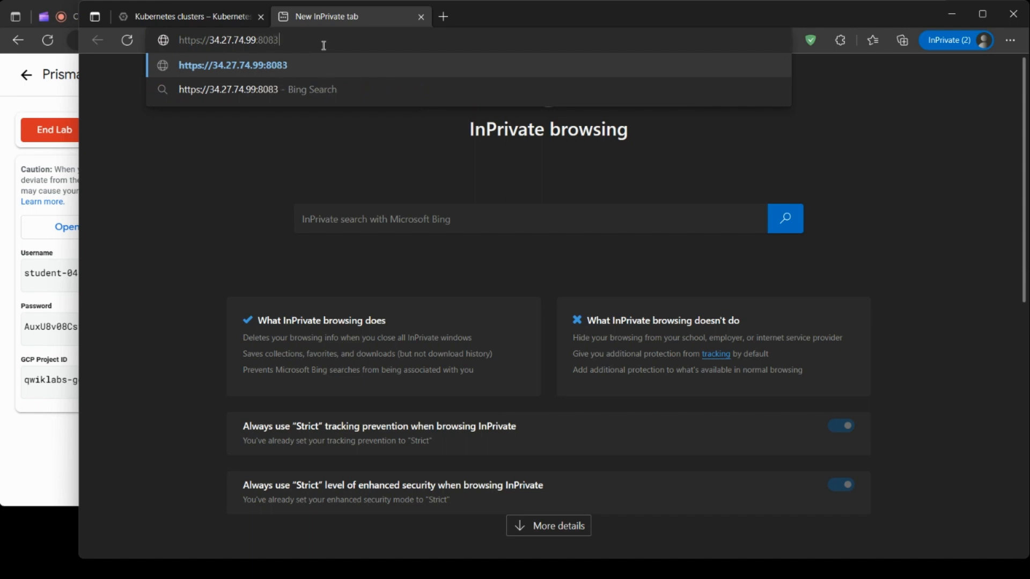
key(Return)
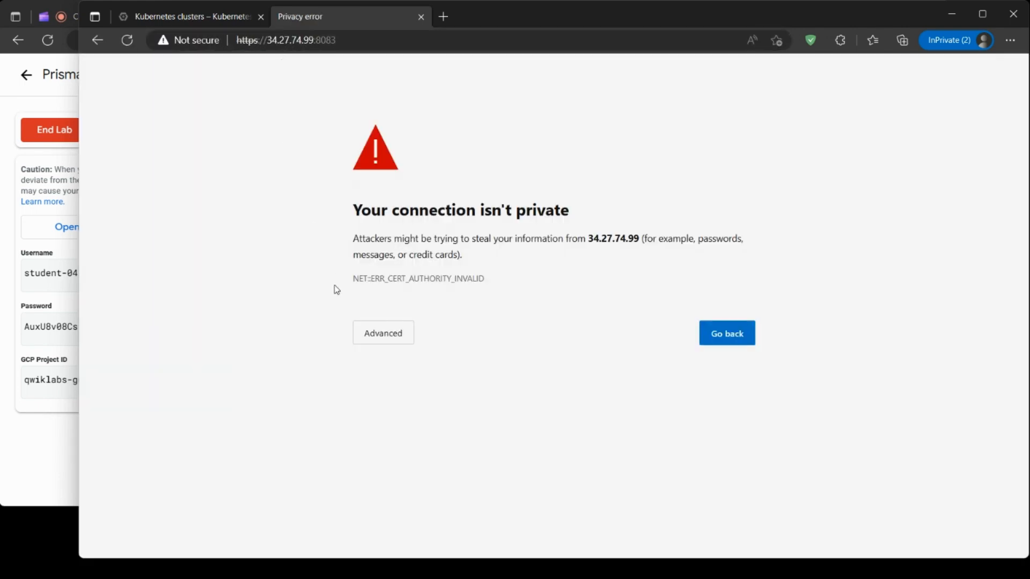
click(381, 336)
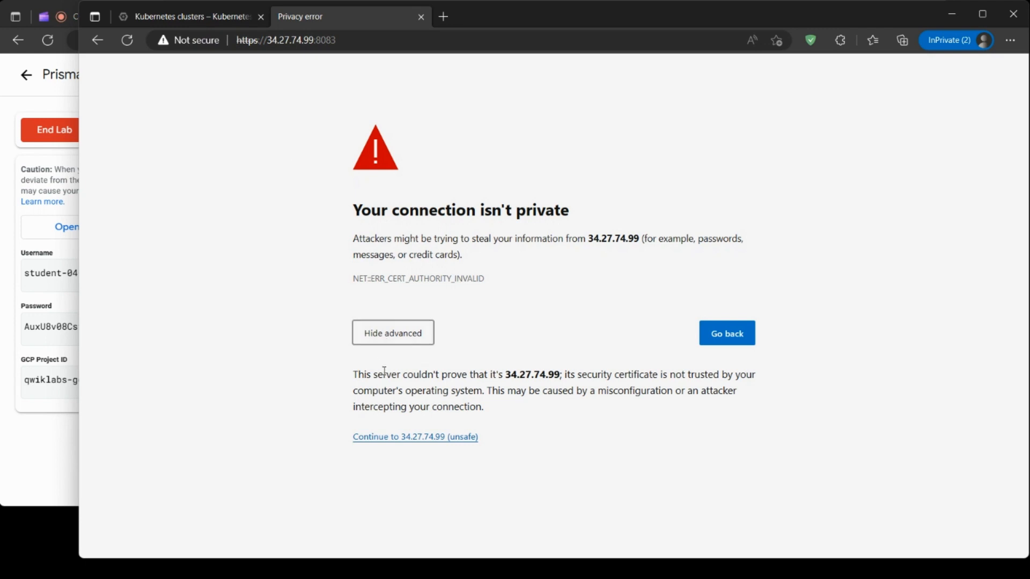
click(396, 437)
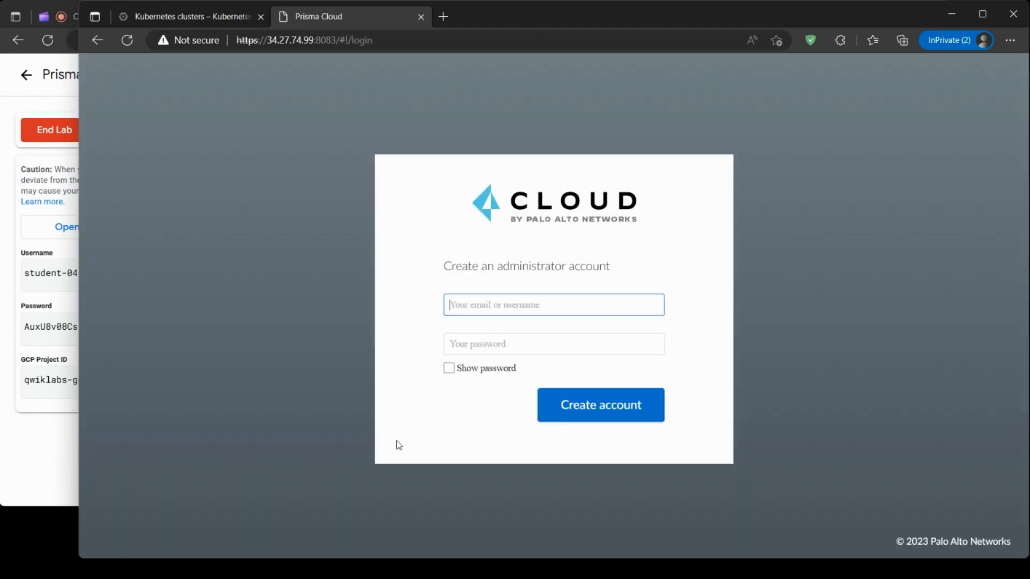
Copy the administrator username from the lab guide's step 12 and enter admin as the new Prisma Cloud account's username.
click(68, 445)
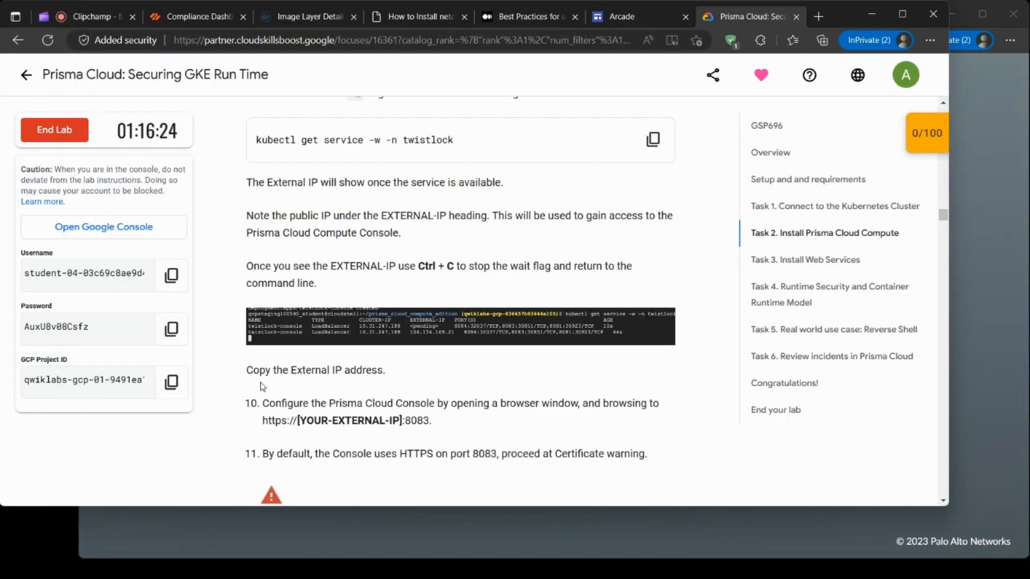
scroll(339, 360, down, 4)
scroll(339, 360, down, 5)
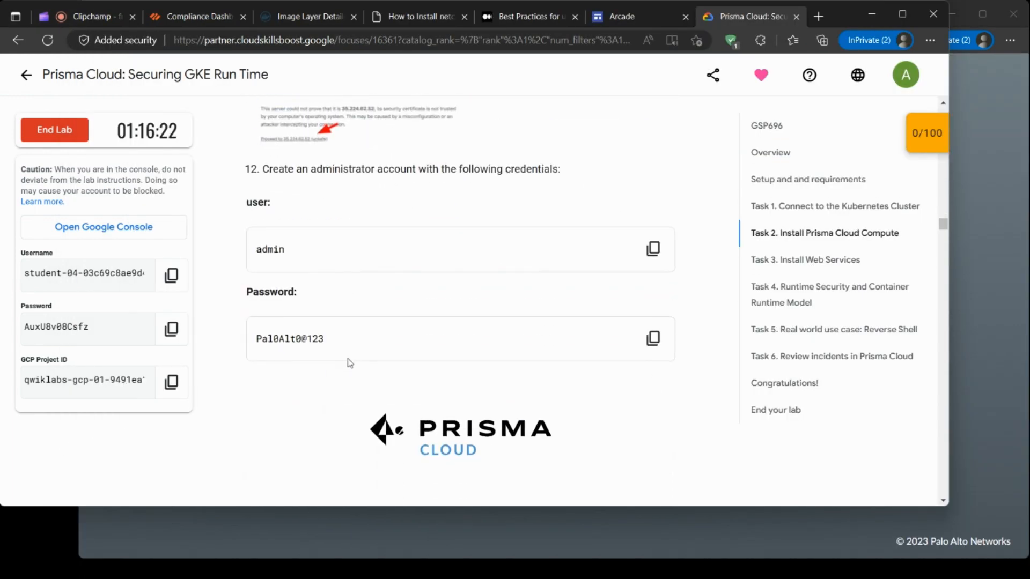
click(652, 249)
click(675, 538)
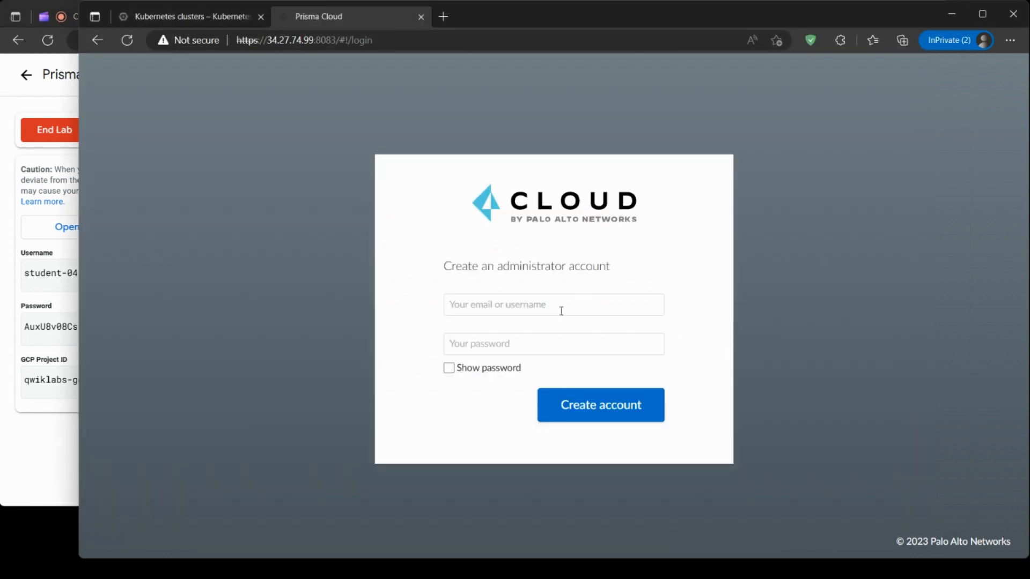
click(562, 307)
key(ctrl+v)
Copy the administrator password from the lab guide, enter it in the password field and create the Prisma Cloud administrator account.
click(524, 348)
click(40, 462)
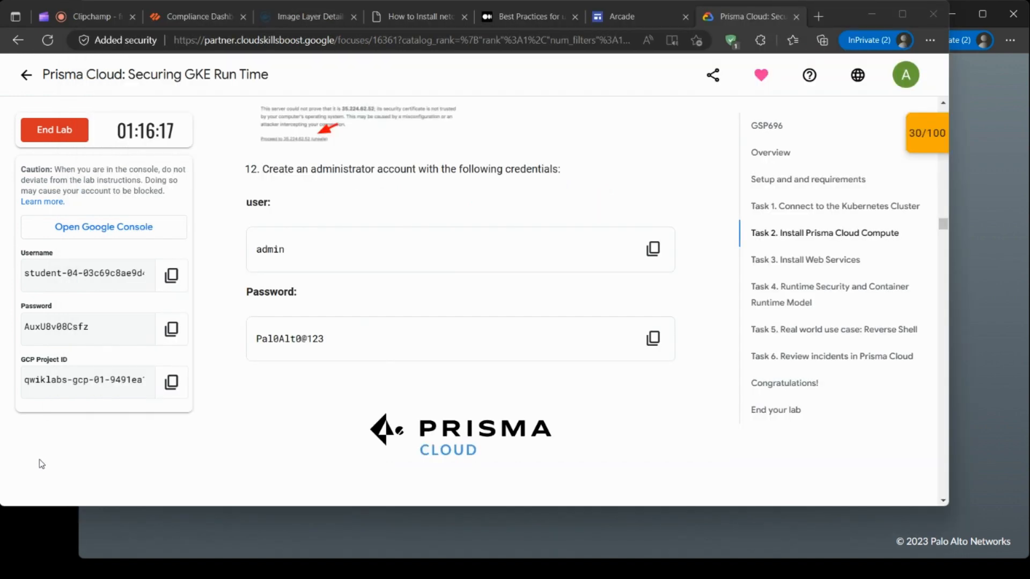
click(653, 338)
click(961, 318)
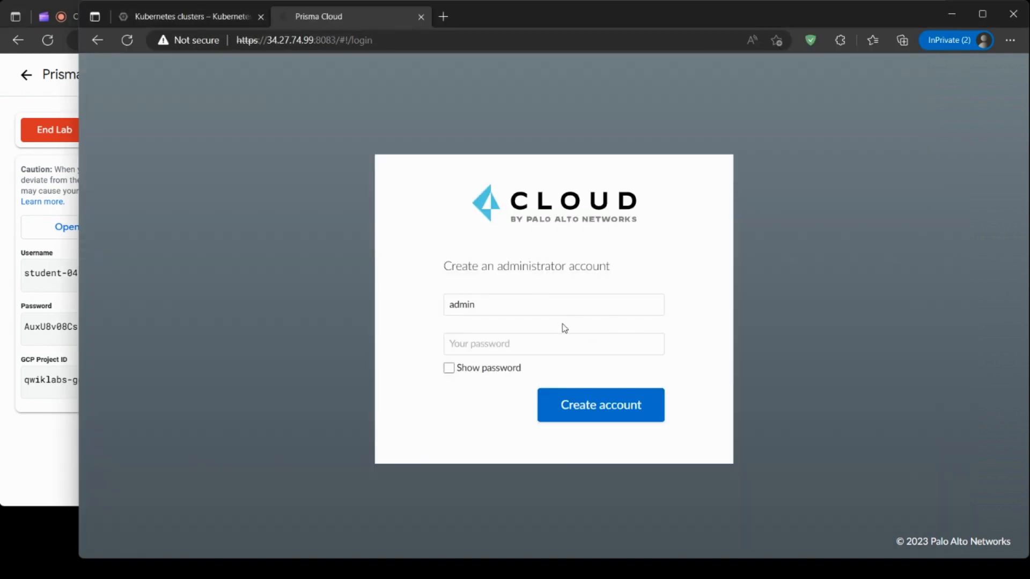
click(559, 344)
key(ctrl+v)
click(594, 411)
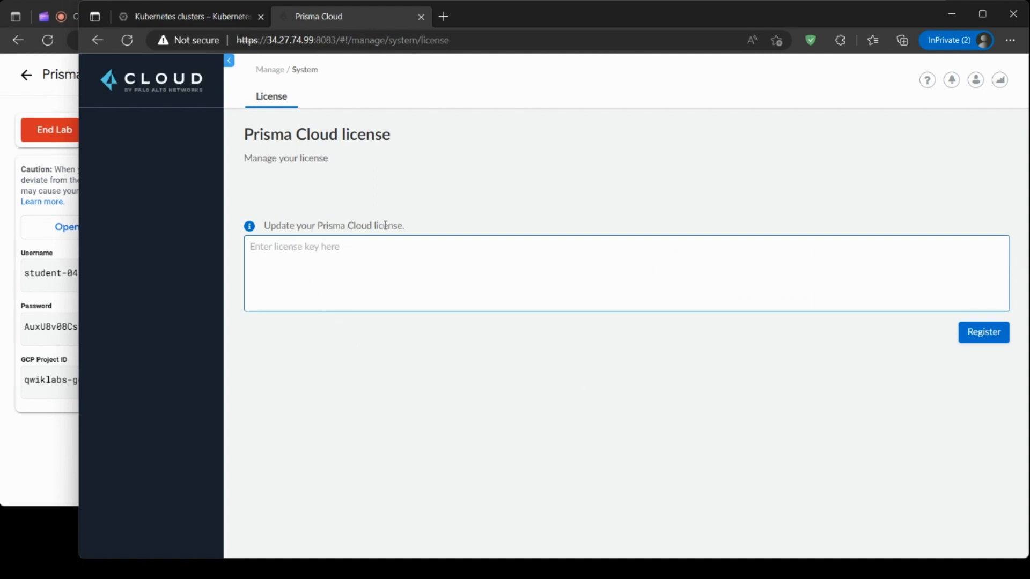
Find step 13 in the lab guide and copy its license key retrieval command, gsutil cat gs://pcc01/key.txt ; echo.
click(318, 265)
click(74, 441)
scroll(502, 304, down, 5)
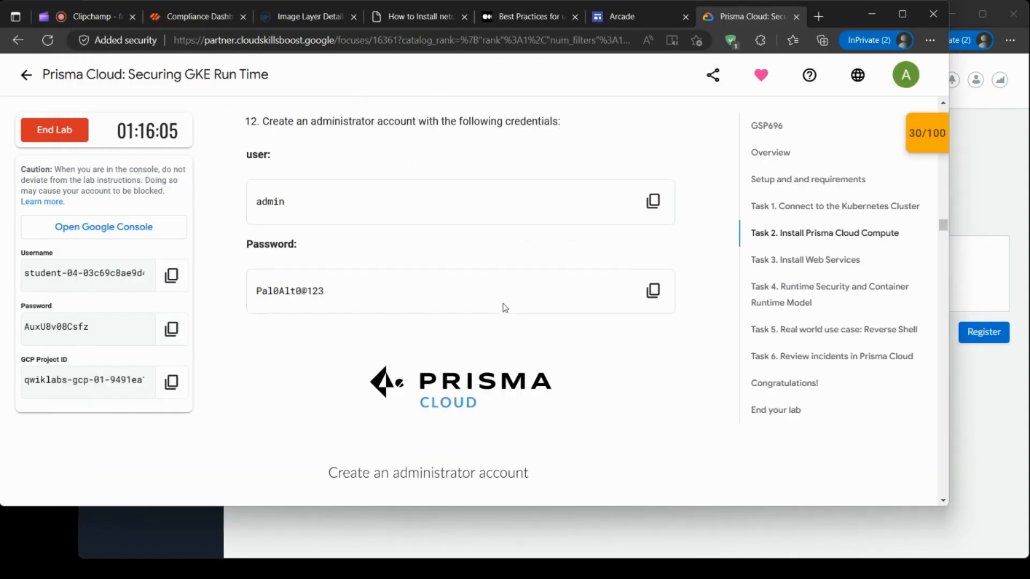
scroll(503, 303, down, 2)
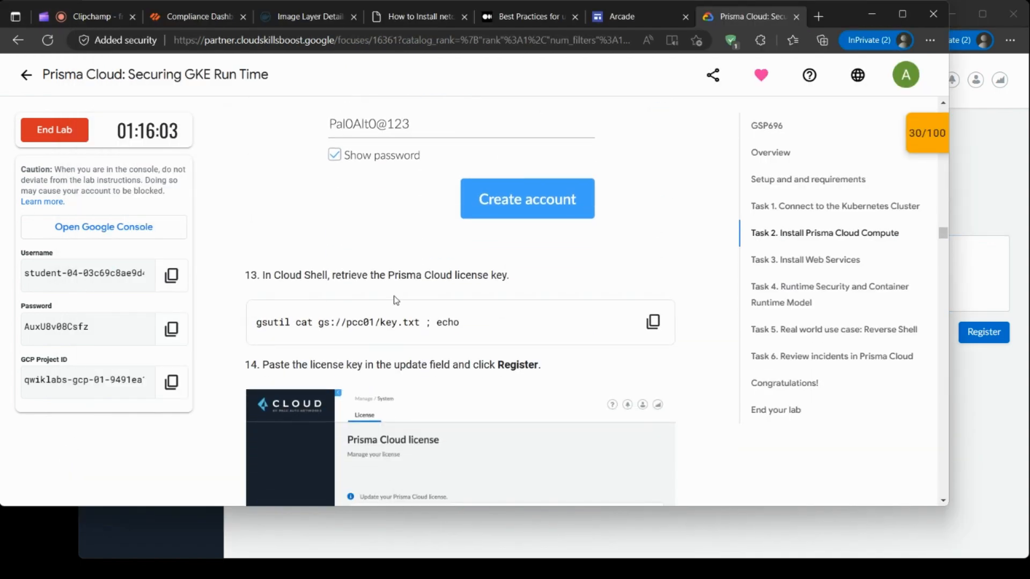
scroll(460, 279, down, 2)
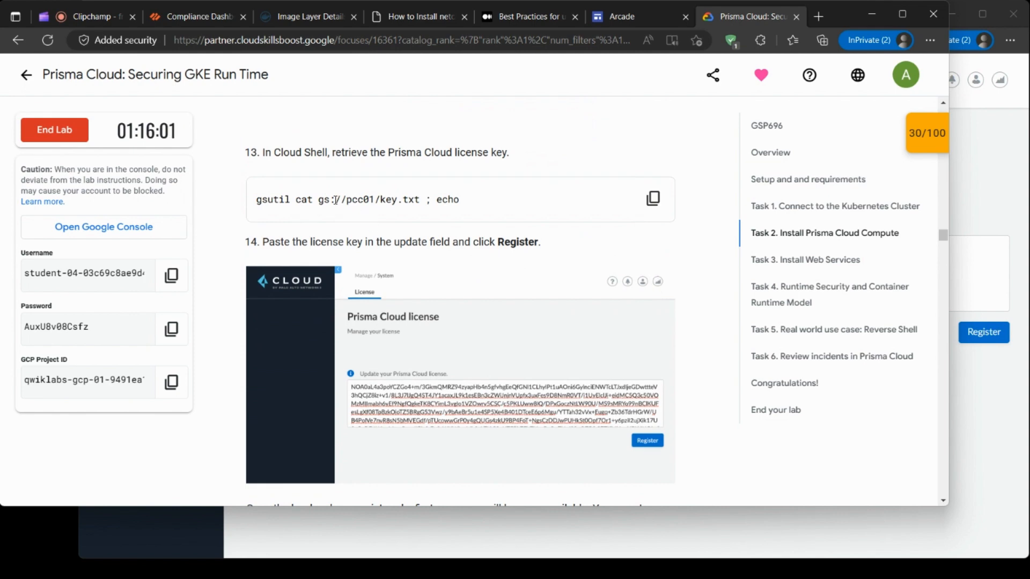
click(655, 200)
scroll(656, 202, down, 2)
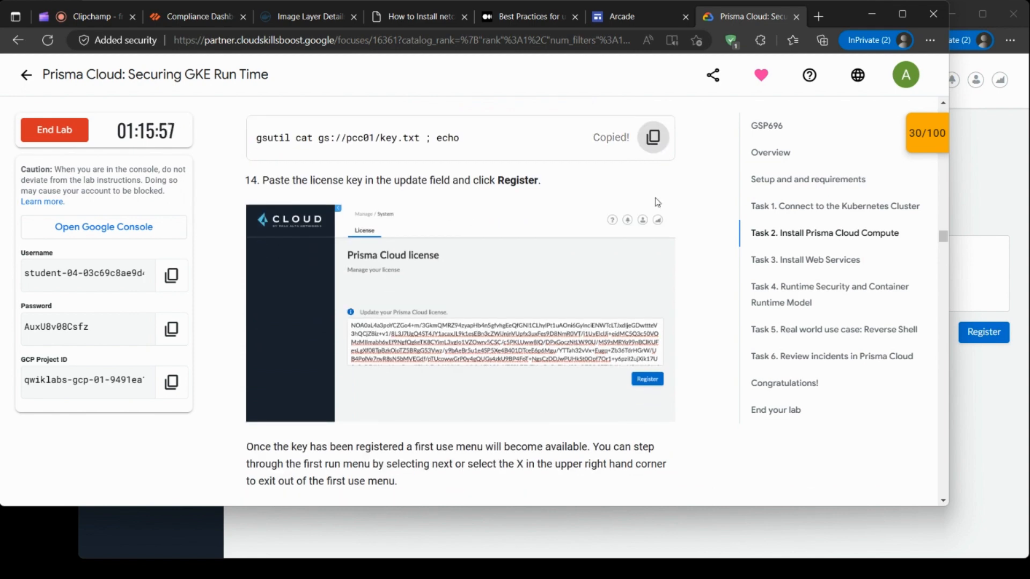
scroll(657, 201, down, 6)
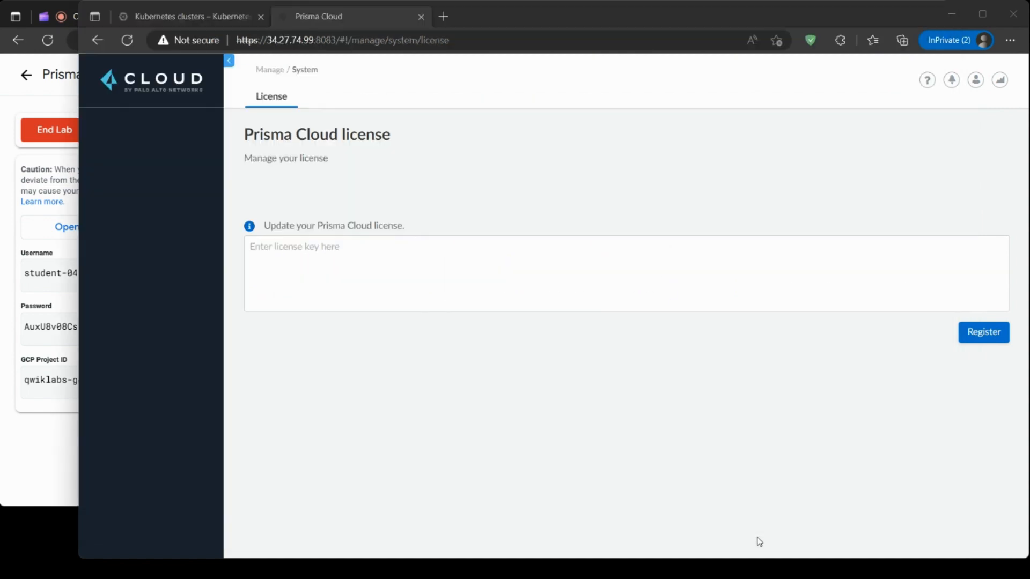
Clear the Cloud Shell terminal and run gsutil cat gs://pcc01/key.txt ; echo to retrieve the Prisma Cloud license key.
click(757, 541)
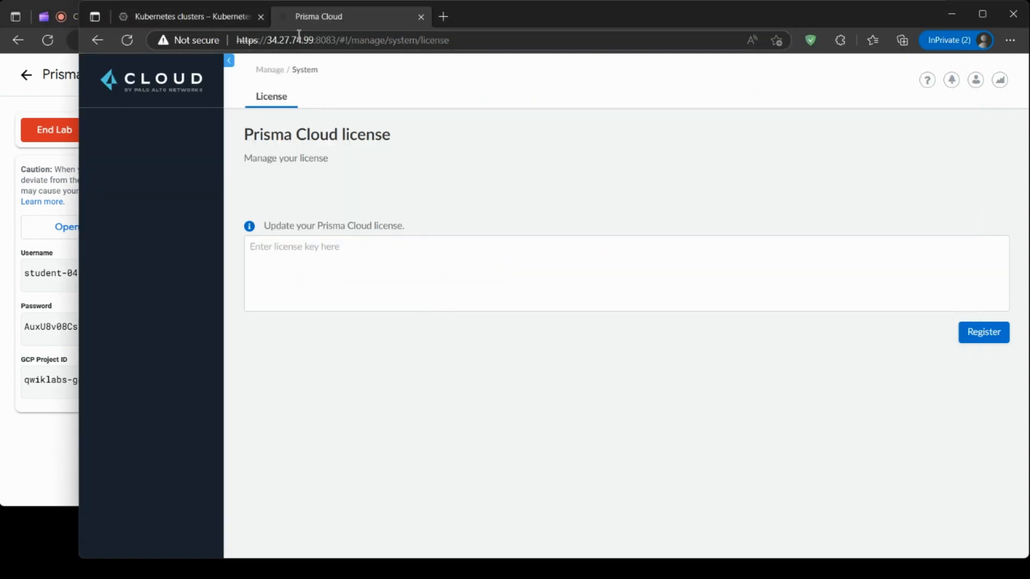
click(221, 22)
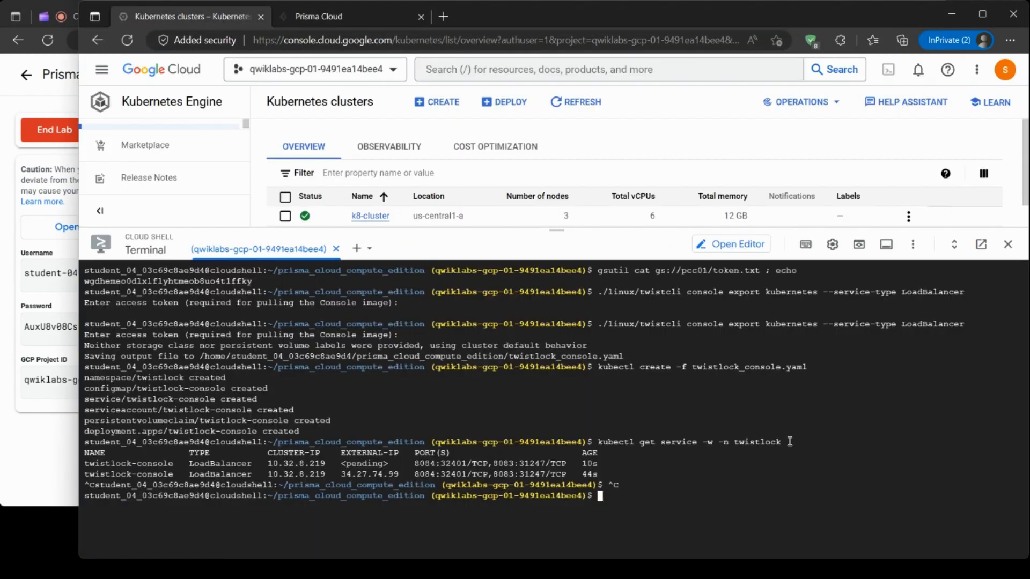
text(clear)
key(Return)
key(ctrl+v)
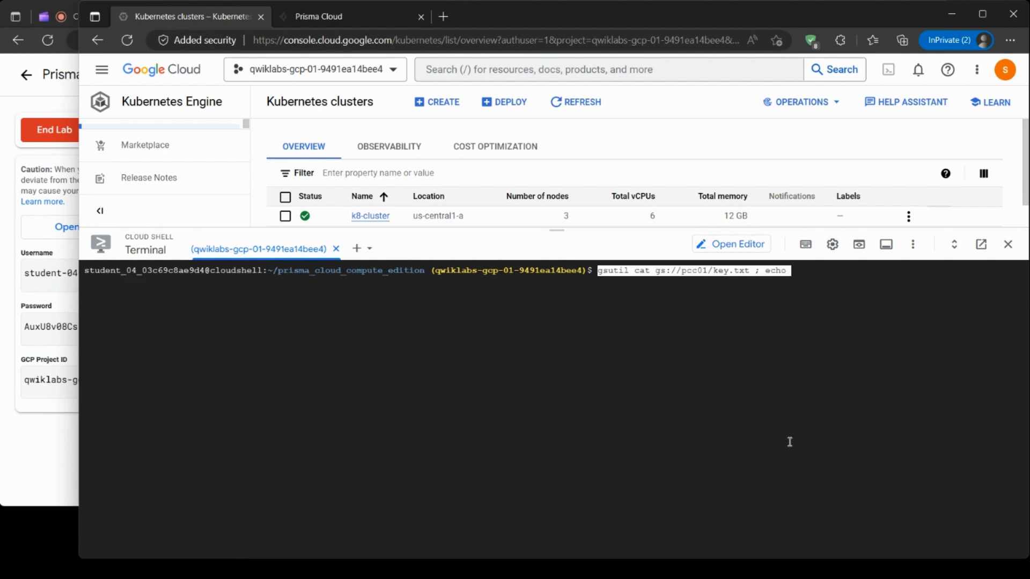
key(Return)
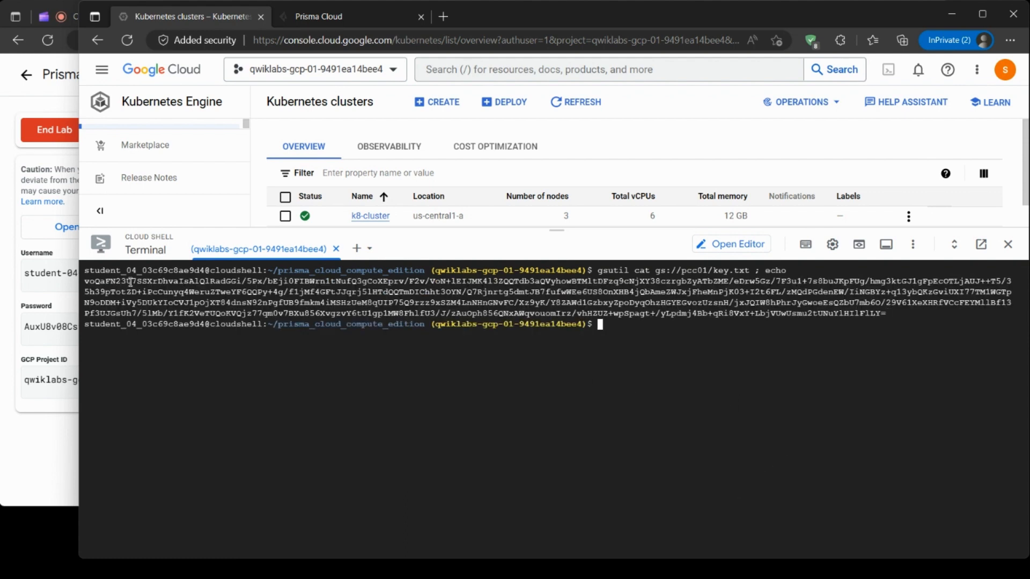
Copy the license key from the Cloud Shell output, enter it in Prisma Cloud's license key field, register it and dismiss the confirmation.
drag(86, 280, 887, 315)
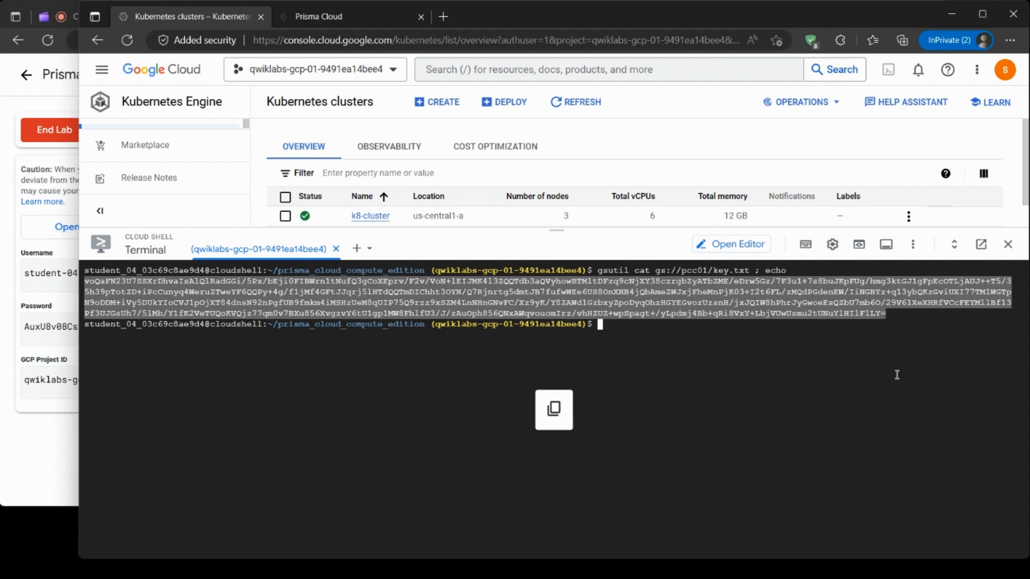
key(ctrl+c)
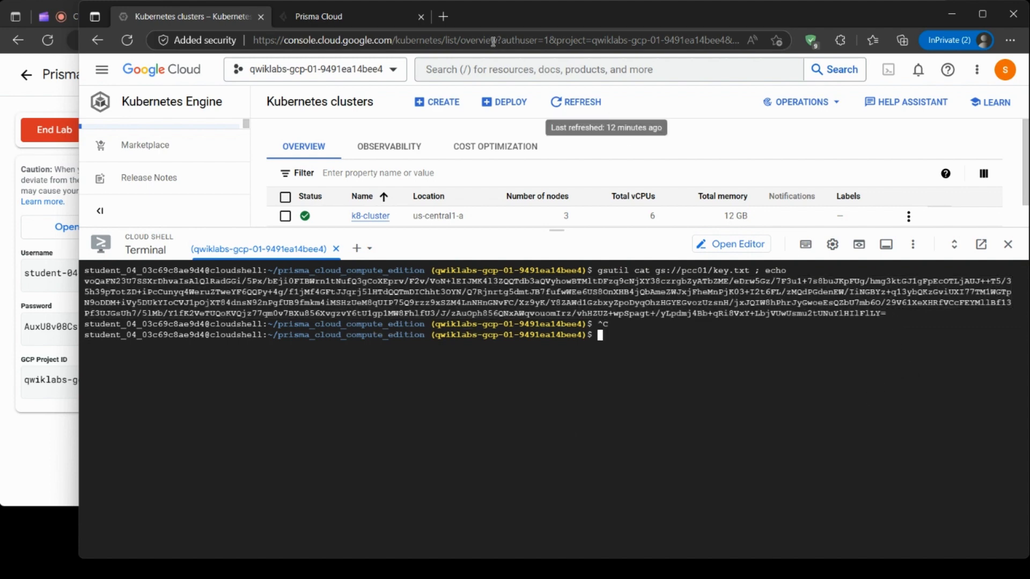
click(370, 17)
click(427, 246)
key(ctrl+v)
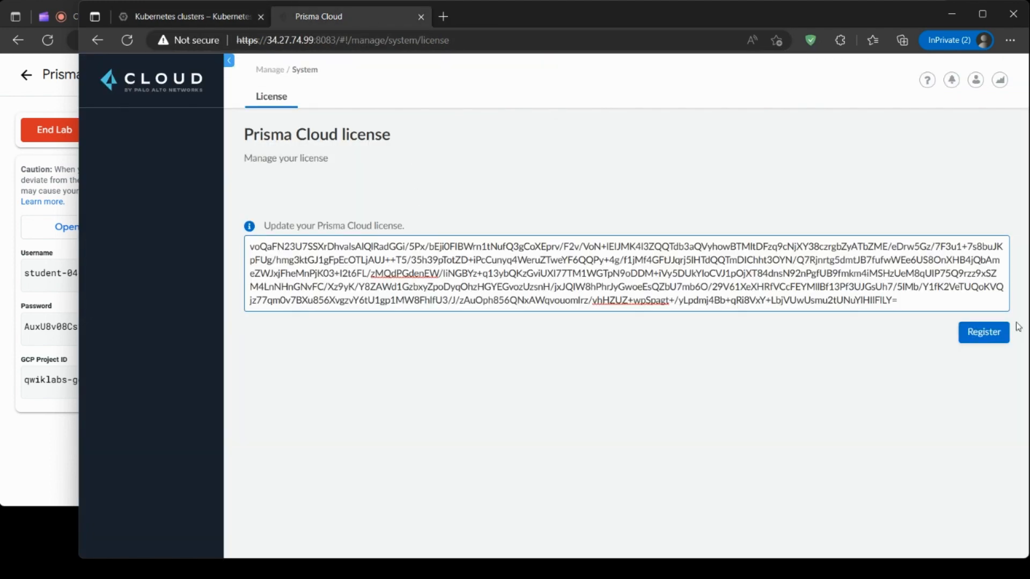
click(992, 333)
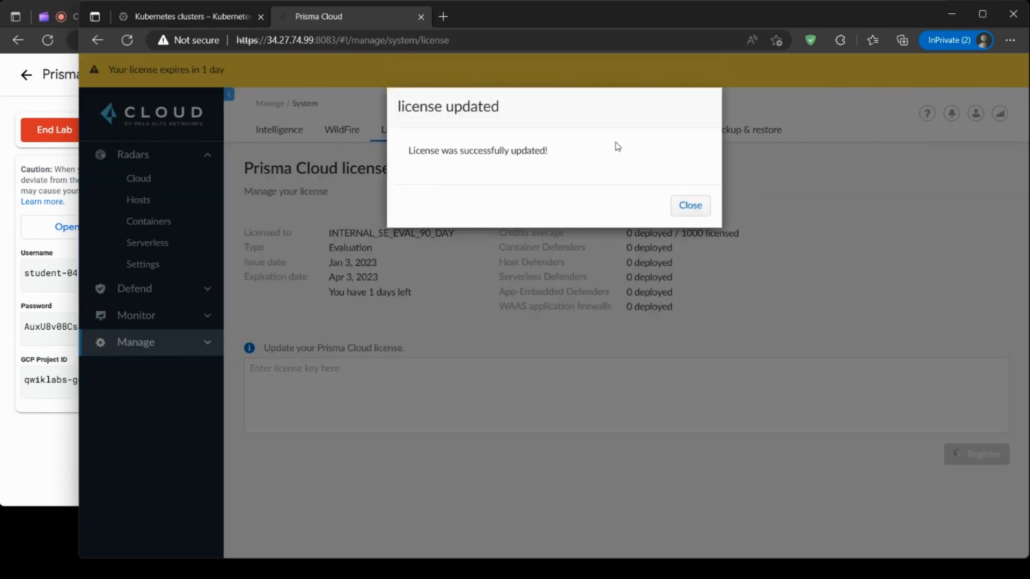
click(692, 206)
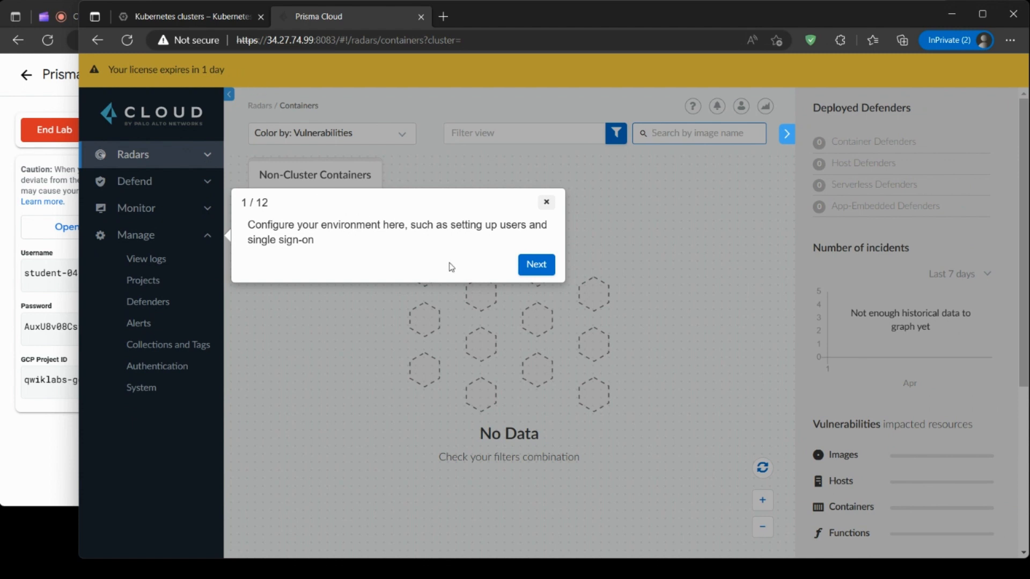
Go through all 12 pages of the Prisma Cloud first-use tour and finish it.
click(547, 270)
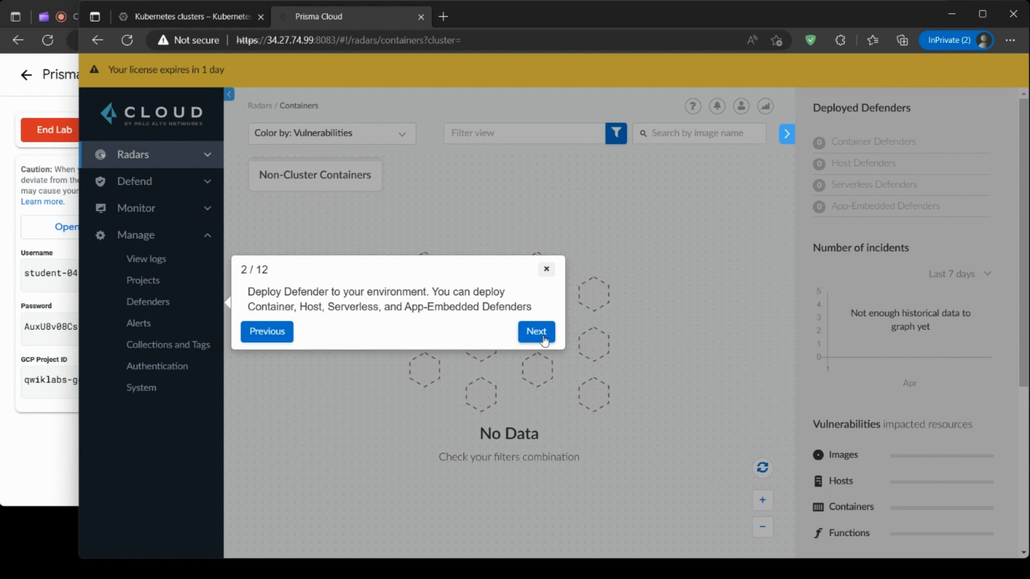
click(537, 331)
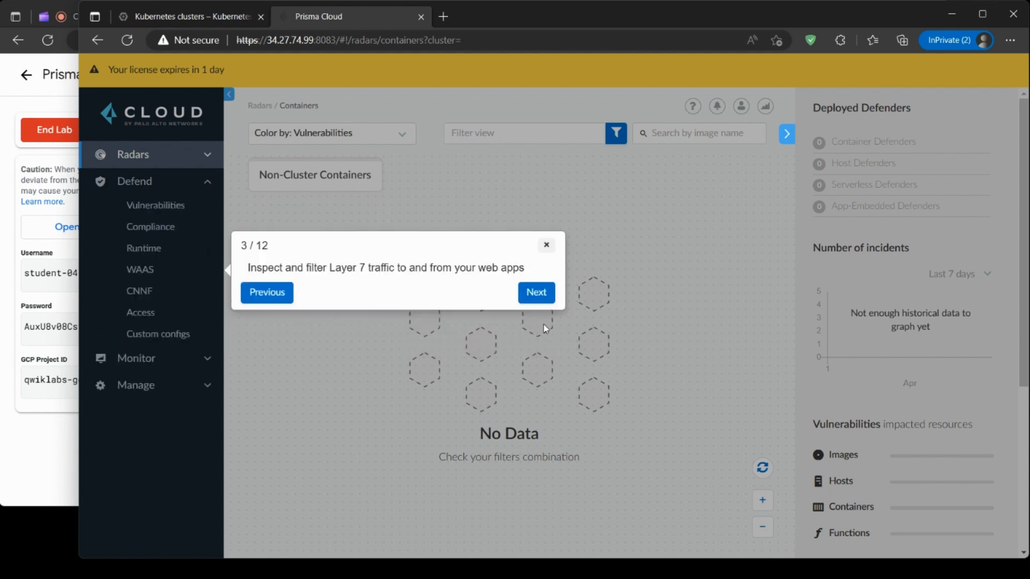
click(548, 299)
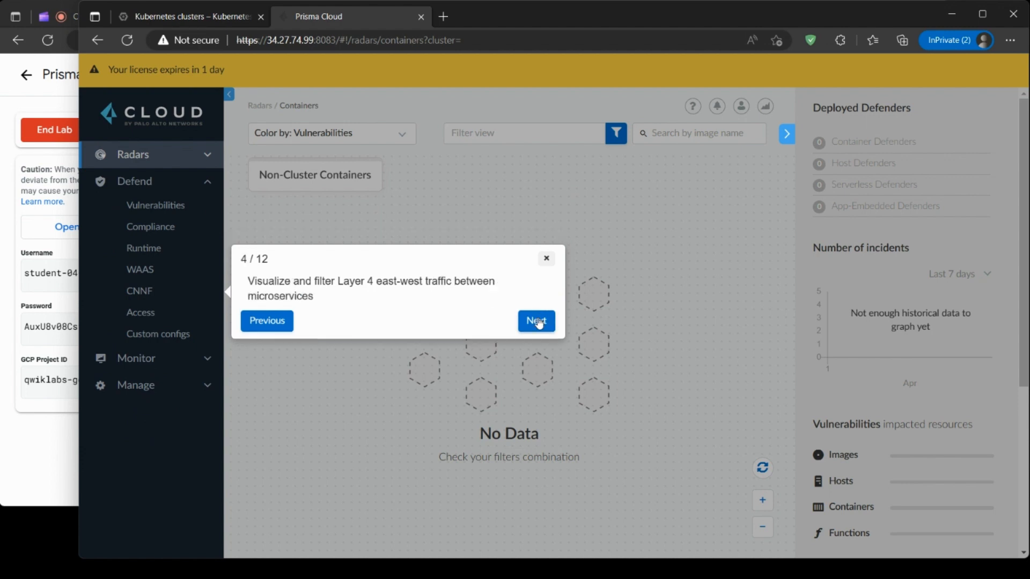
click(538, 322)
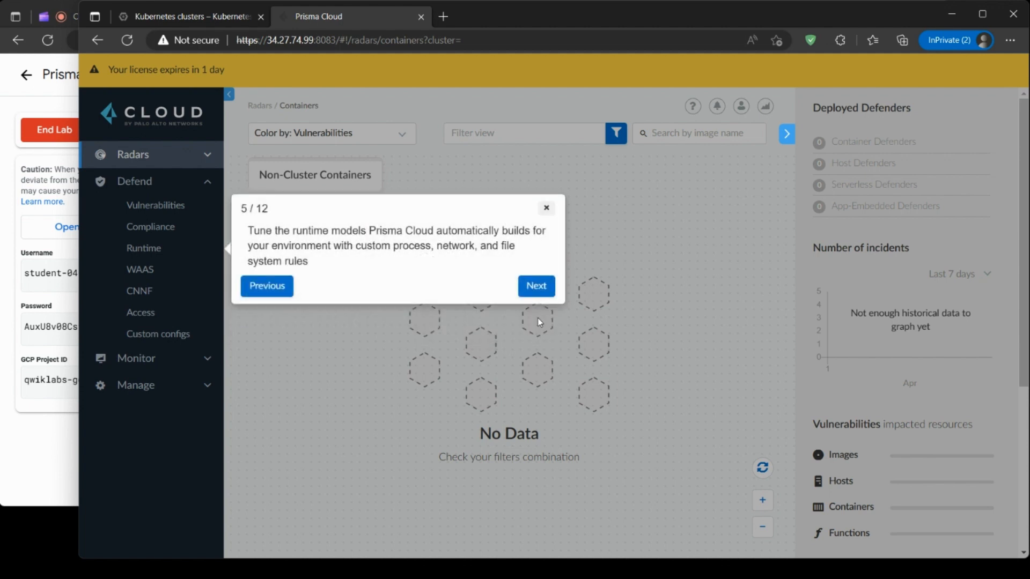
click(541, 285)
click(542, 250)
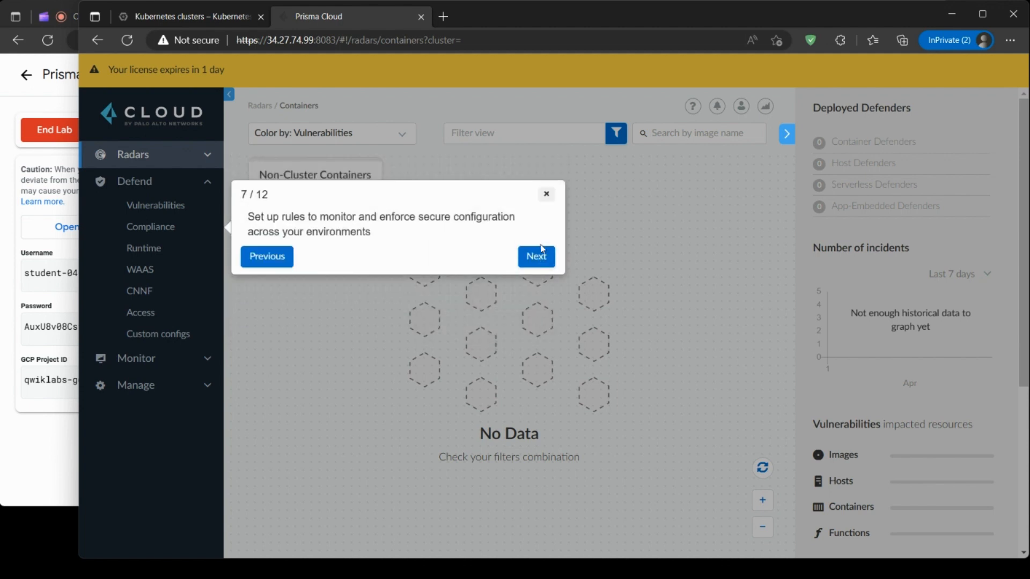
click(536, 257)
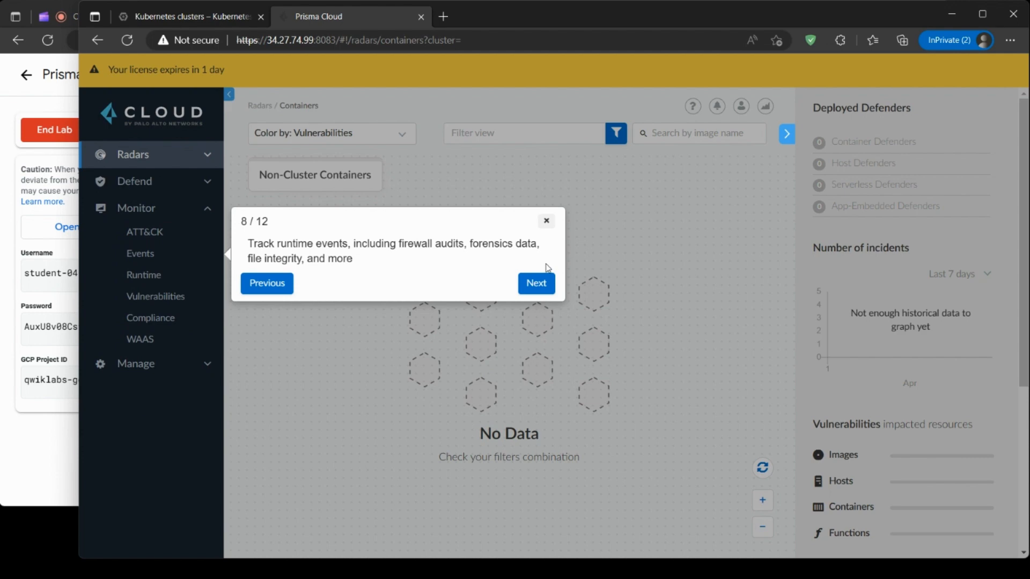
click(550, 288)
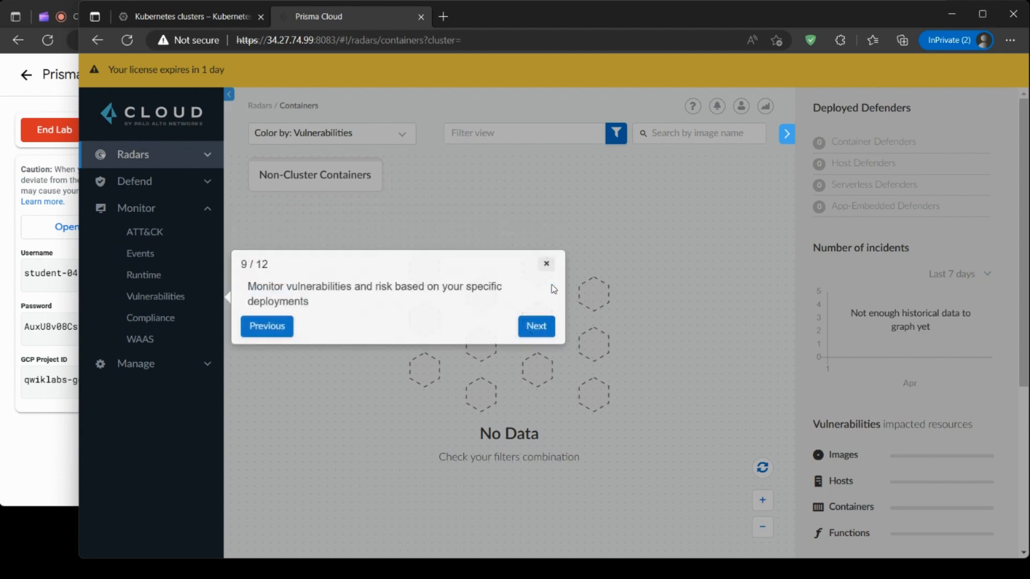
click(542, 326)
click(542, 348)
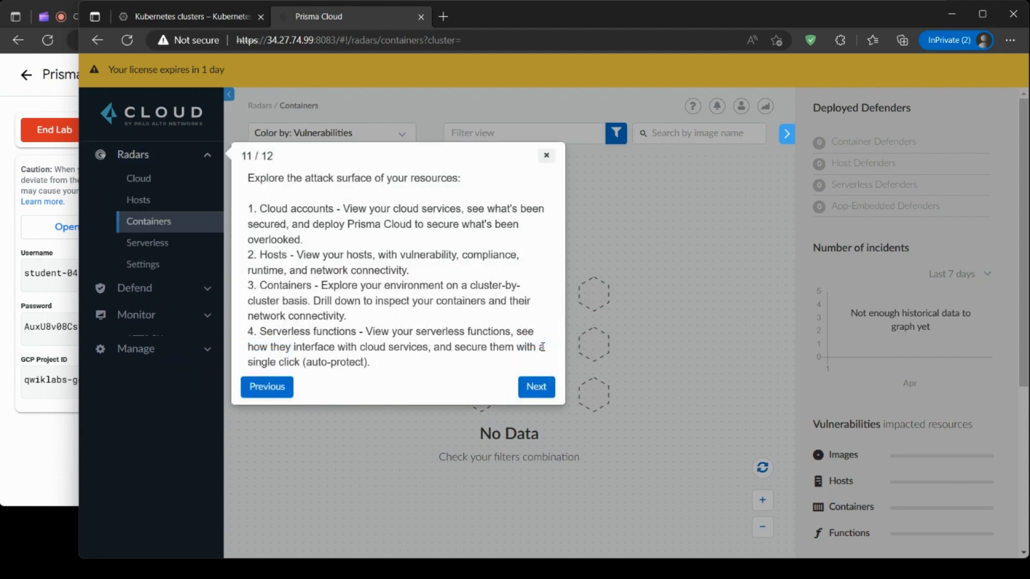
click(539, 385)
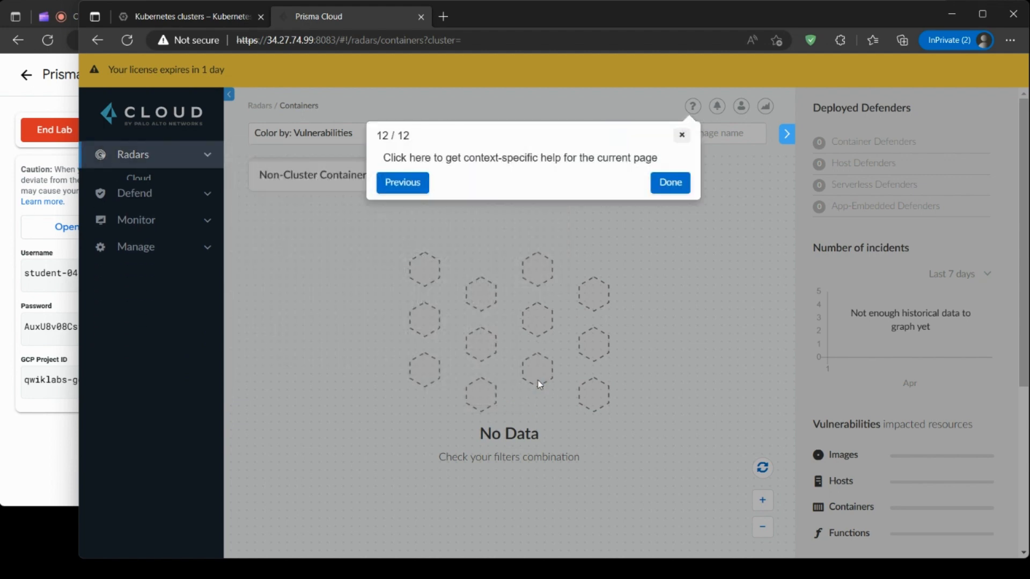
click(669, 183)
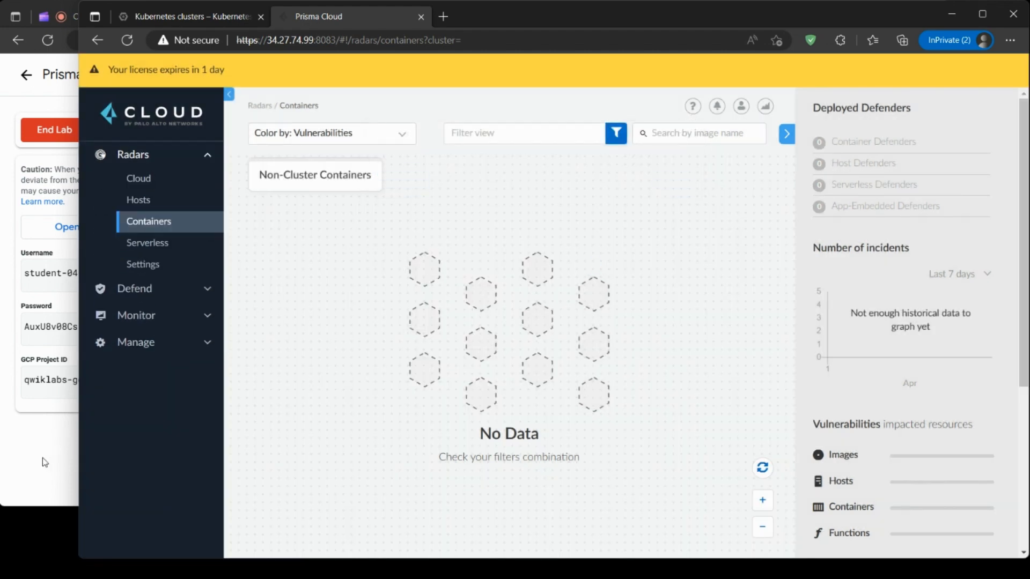
Read the lab guide's Defender DaemonSet installation instructions and open the Defenders management page in the Prisma Cloud console.
click(45, 463)
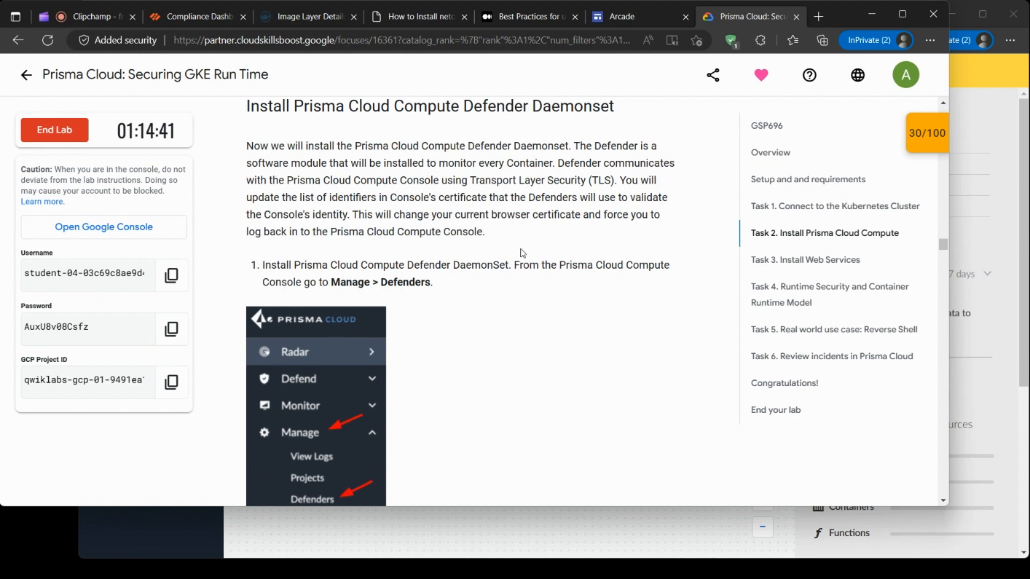
scroll(521, 263, down, 2)
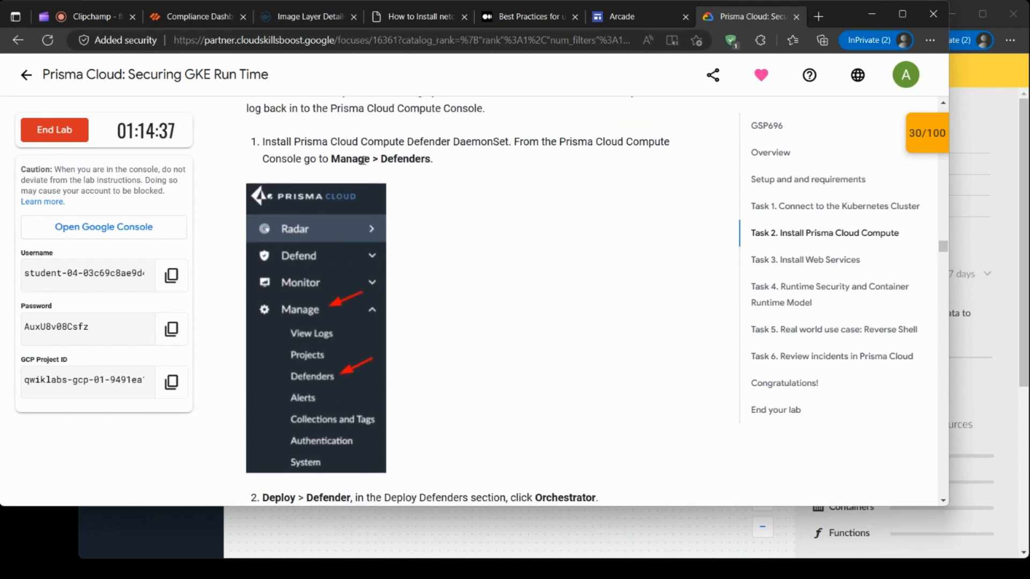
scroll(551, 195, down, 7)
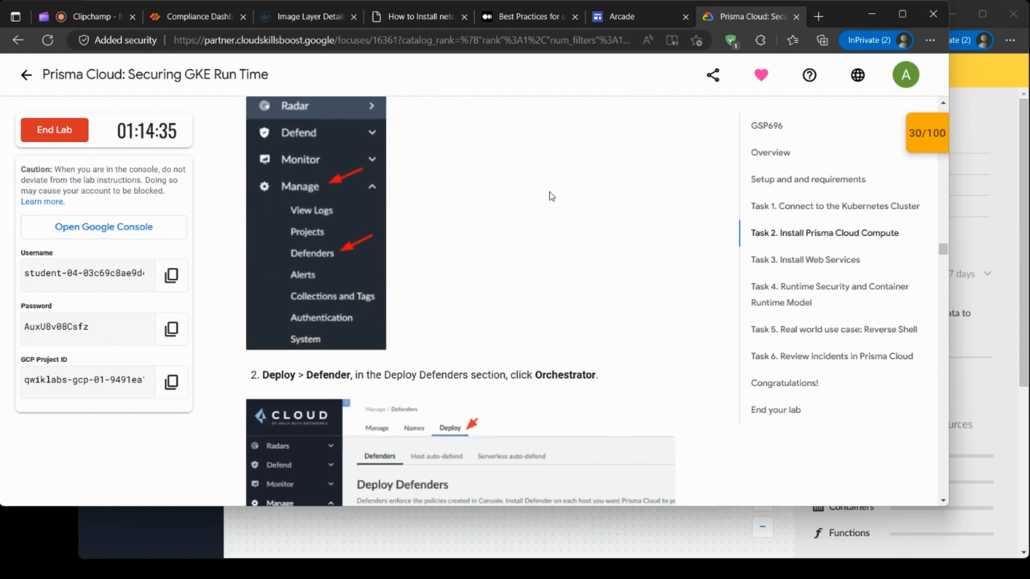
scroll(553, 192, down, 1)
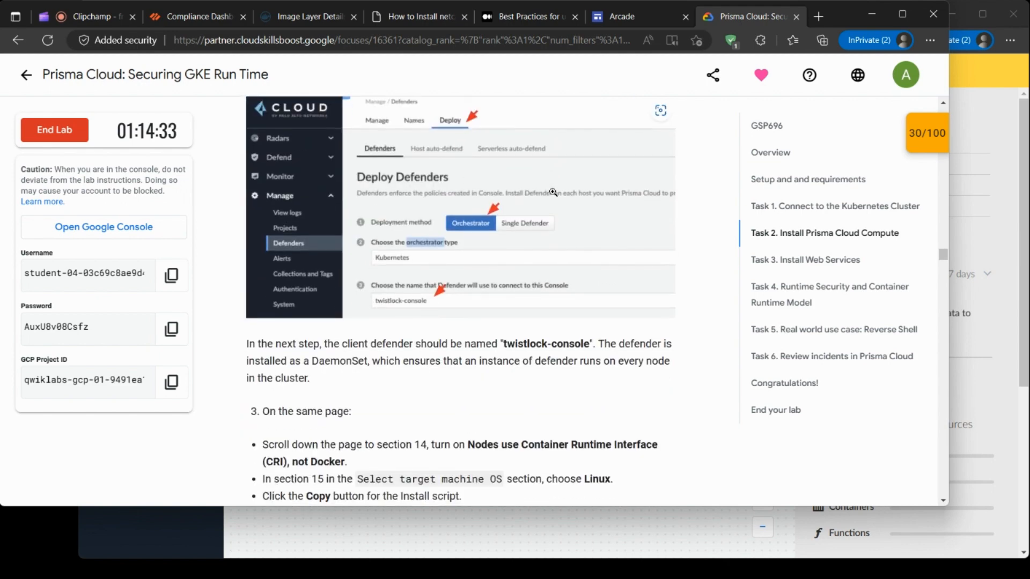
scroll(566, 338, down, 2)
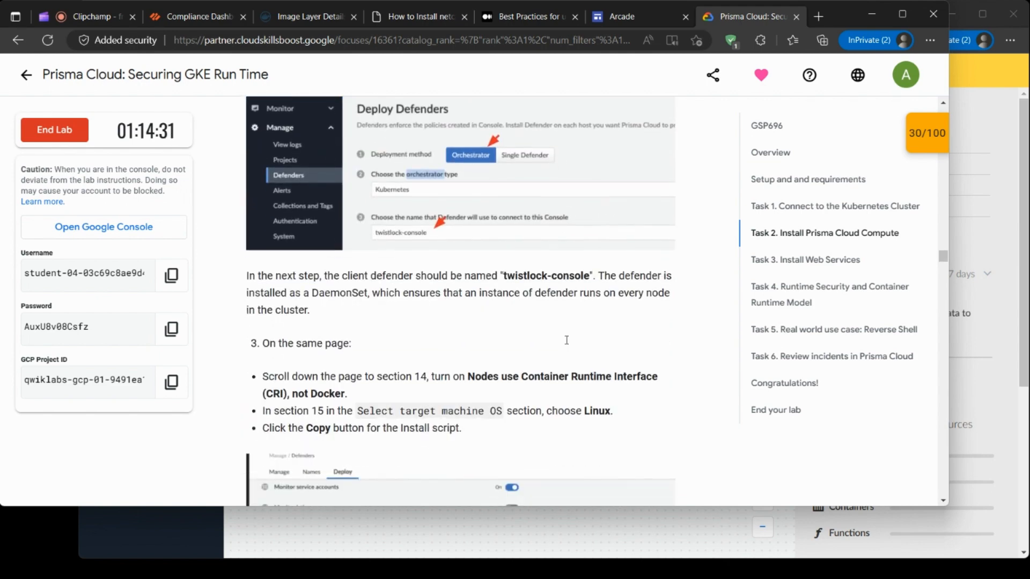
click(205, 535)
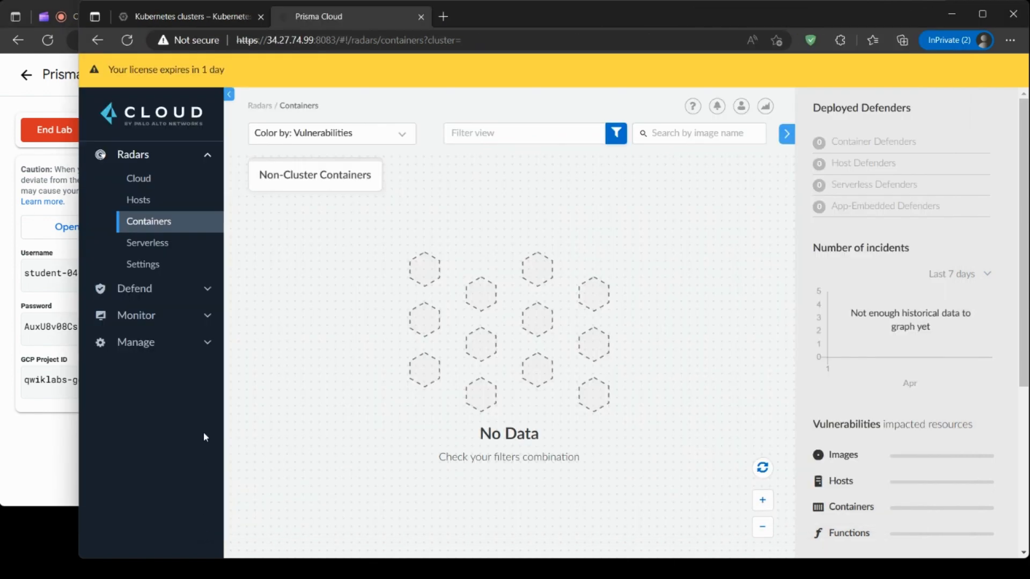
click(146, 350)
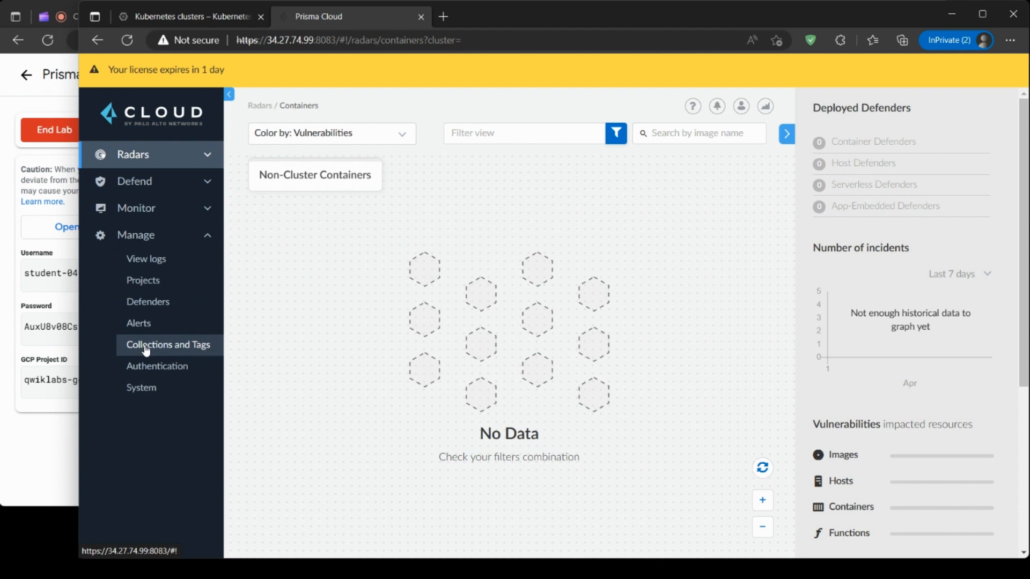
click(154, 304)
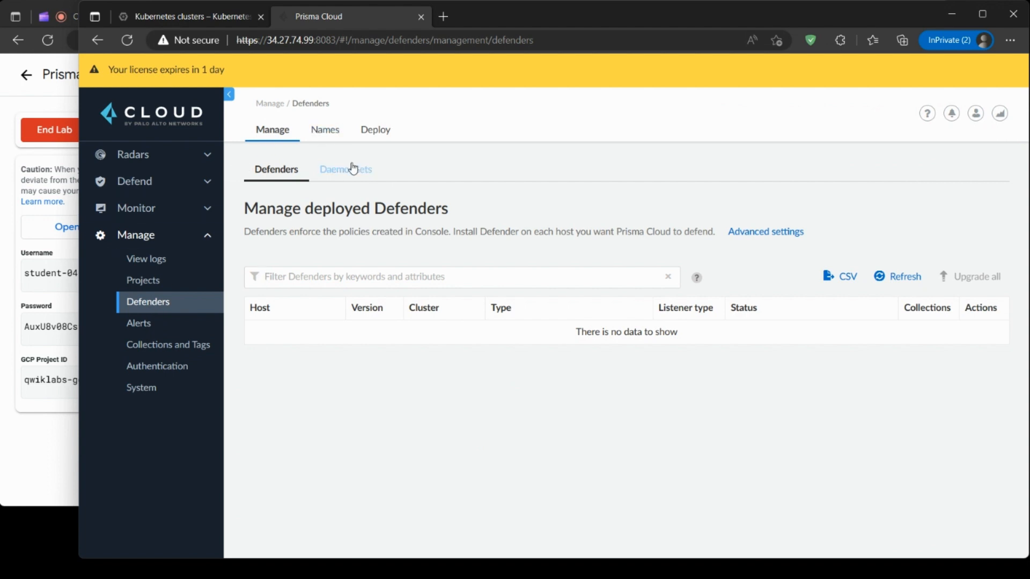
Review the lab guide's step 2 on deploying Defenders with the Orchestrator method, and return to the Prisma Cloud console.
click(52, 461)
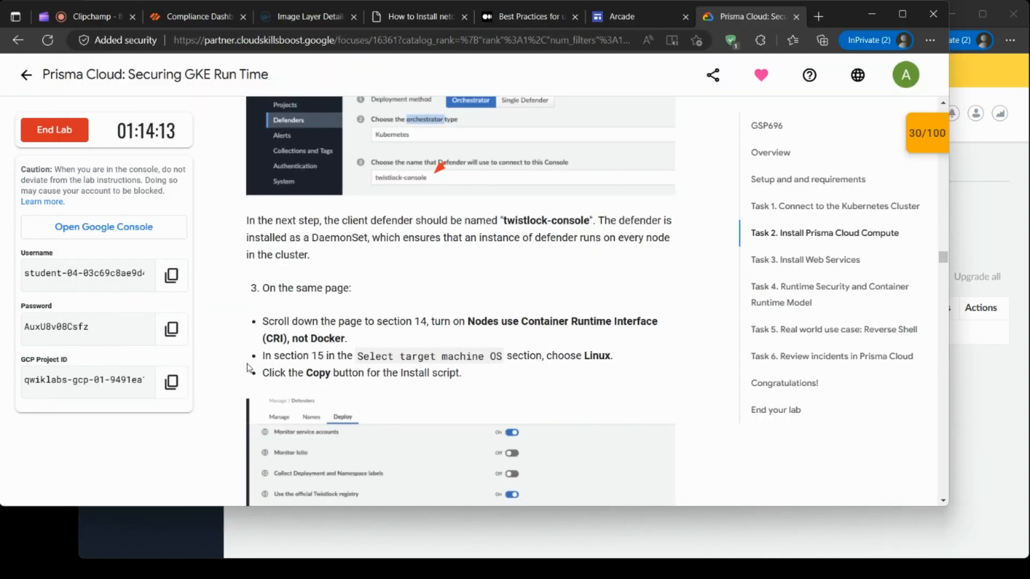
scroll(588, 281, up, 4)
scroll(588, 281, up, 3)
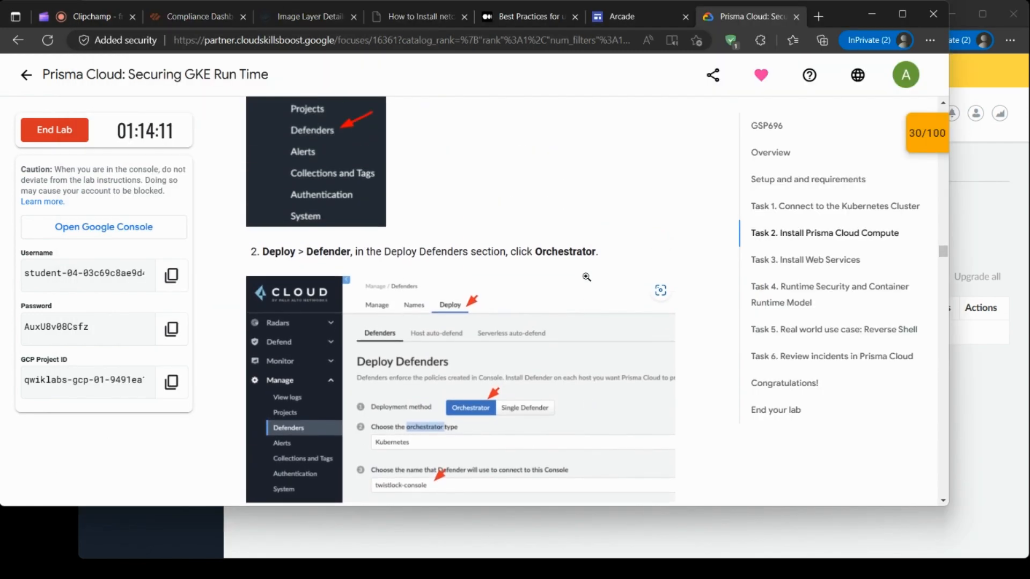
click(723, 534)
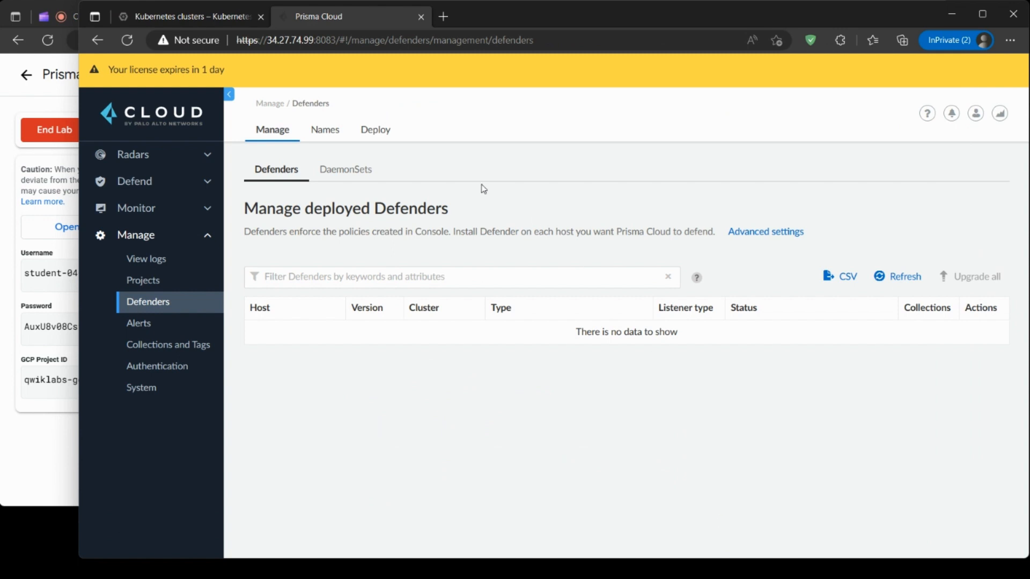
Open the Defender deployment page and set twistlock-console as the name Defender uses to connect to the Console.
click(365, 130)
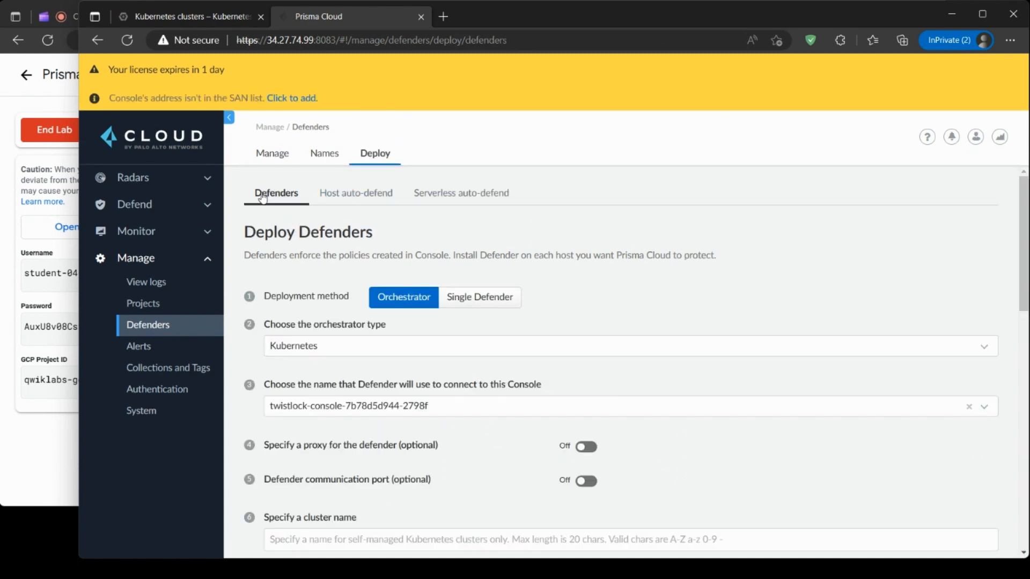
scroll(414, 303, down, 2)
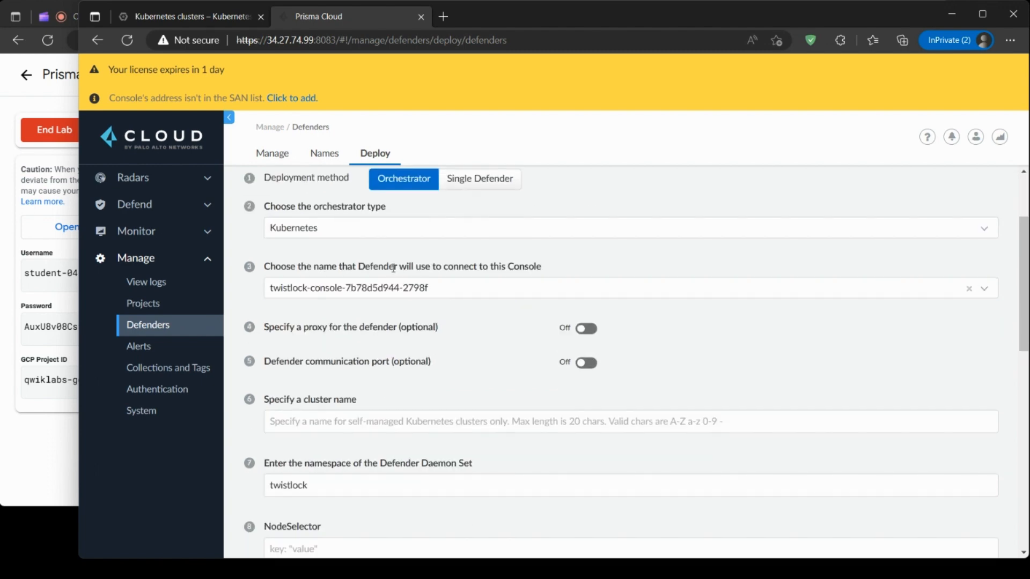
click(373, 287)
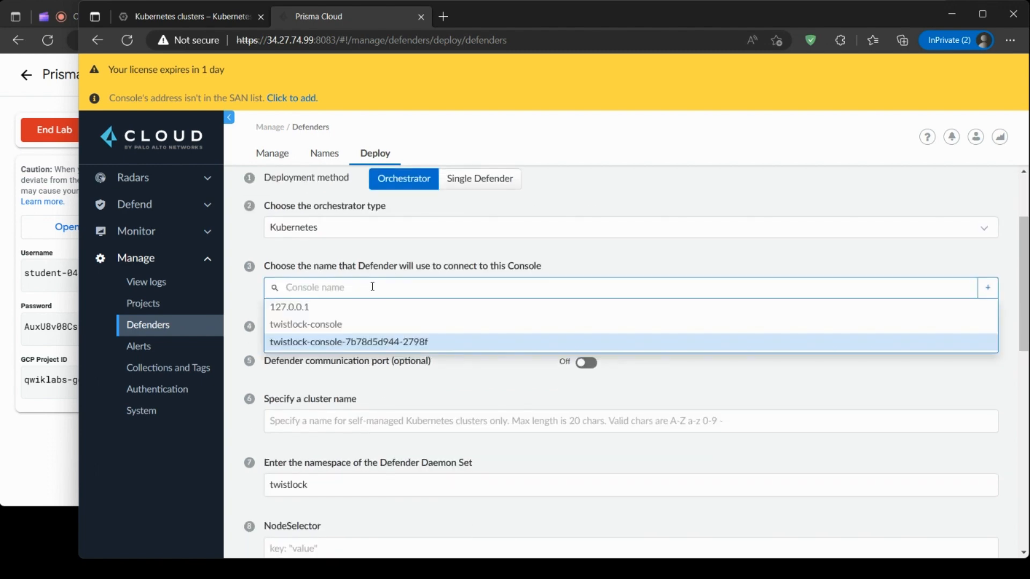
click(364, 325)
Review the lab guide's step 3 and enable "Nodes use Container Runtime Interface (CRI), not Docker" for the Defender deployment.
click(59, 452)
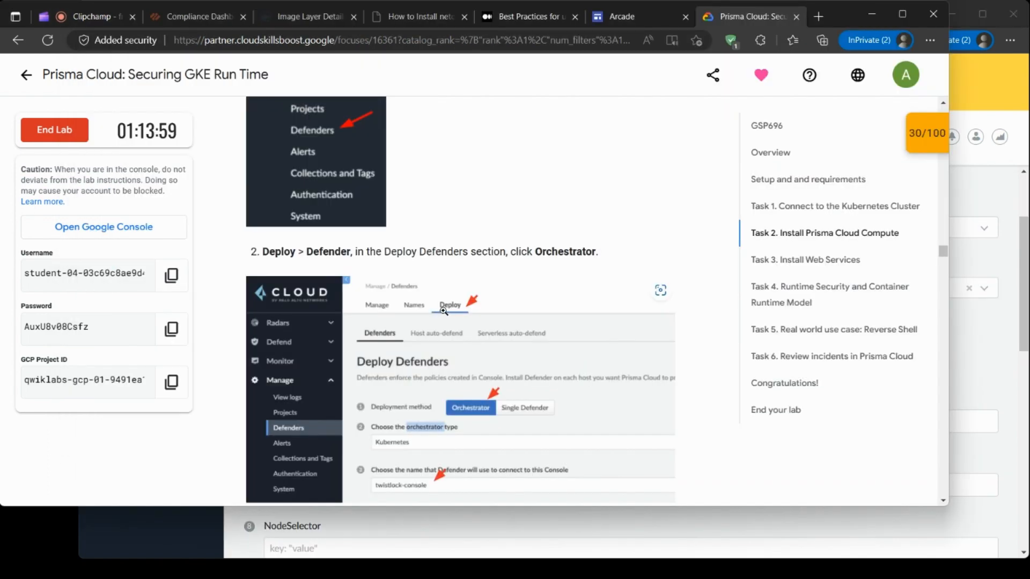
scroll(451, 308, down, 5)
scroll(457, 305, down, 2)
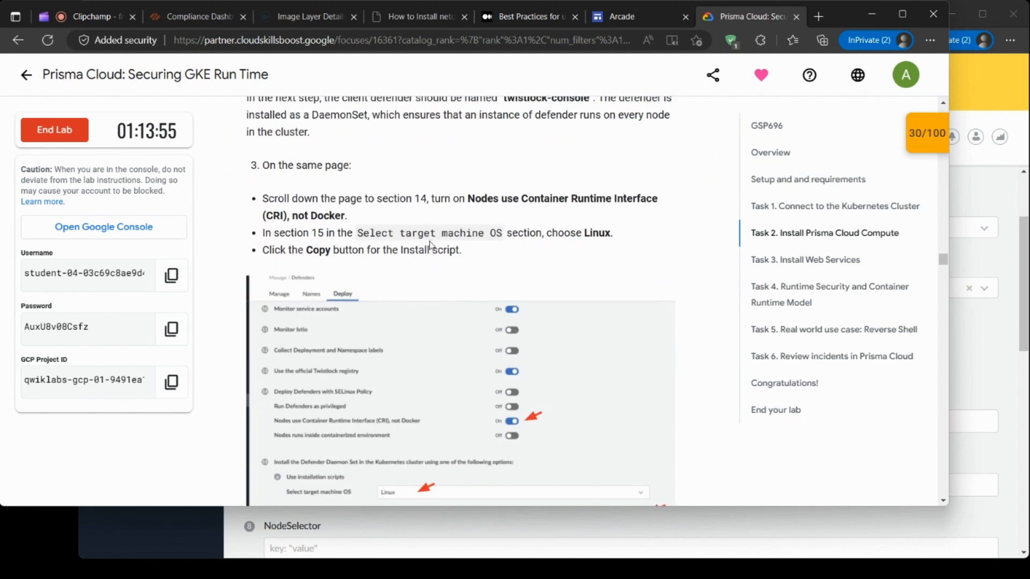
scroll(432, 215, down, 1)
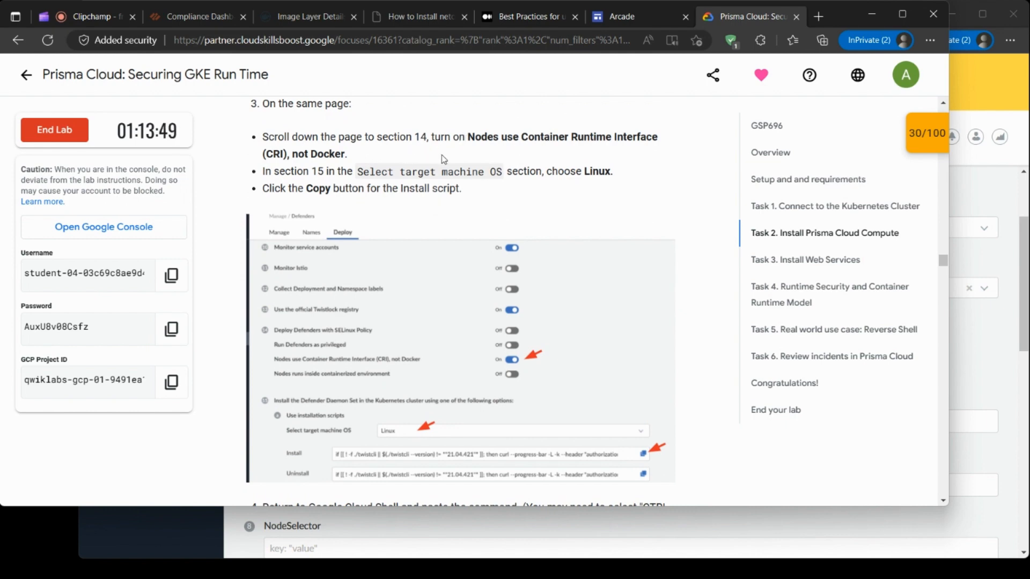
click(757, 530)
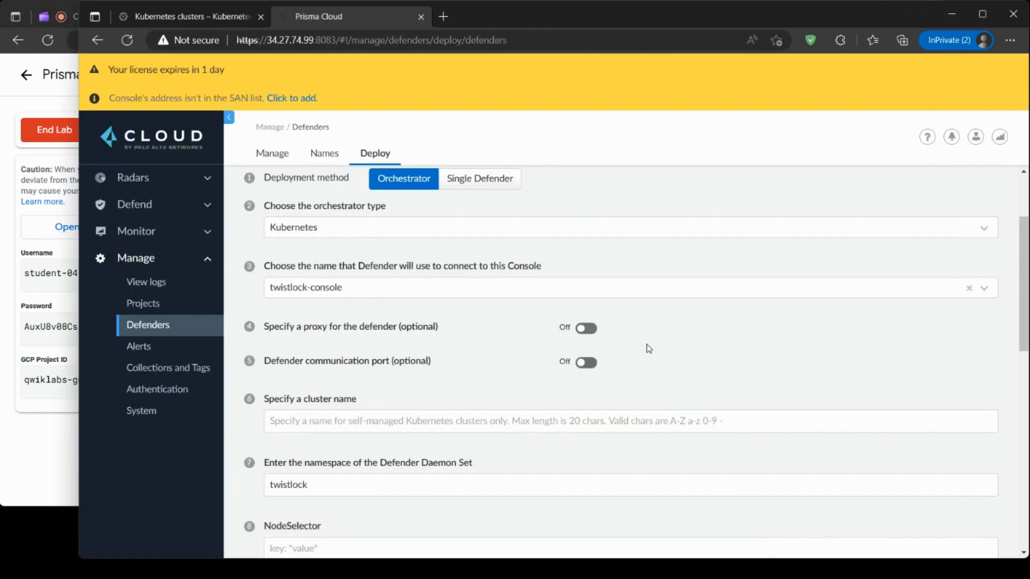
scroll(333, 279, down, 6)
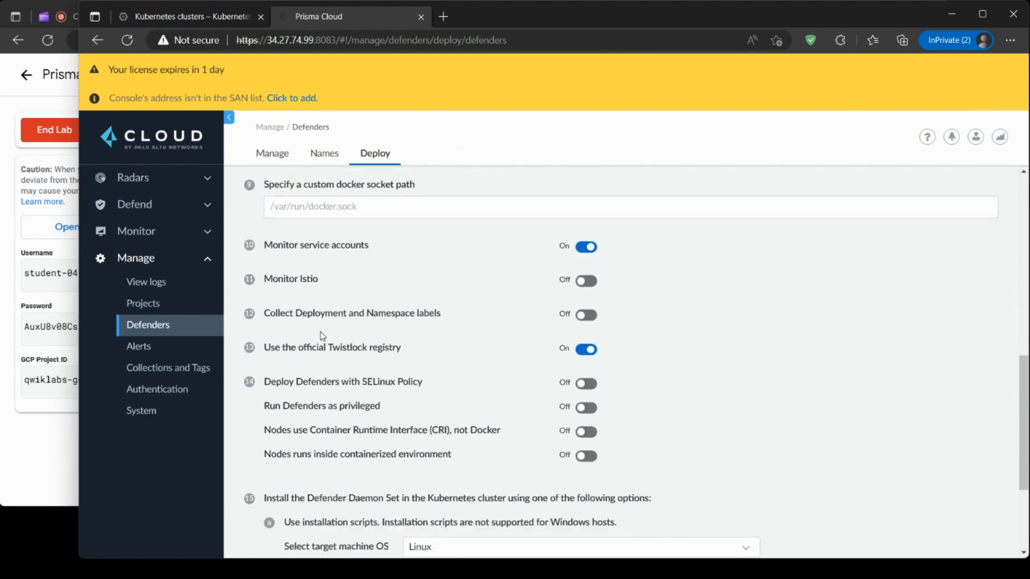
scroll(322, 336, down, 2)
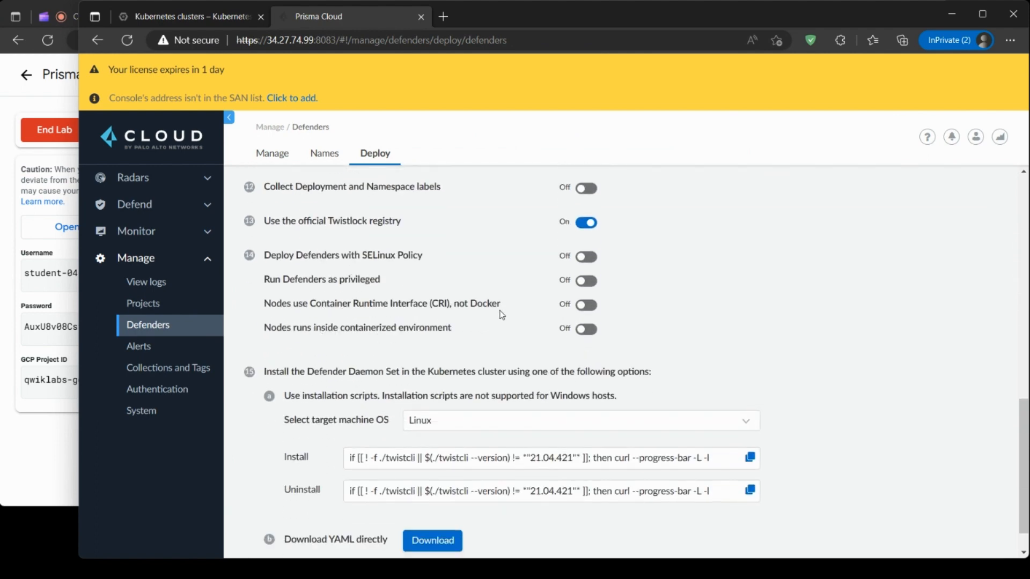
click(585, 308)
scroll(611, 311, down, 1)
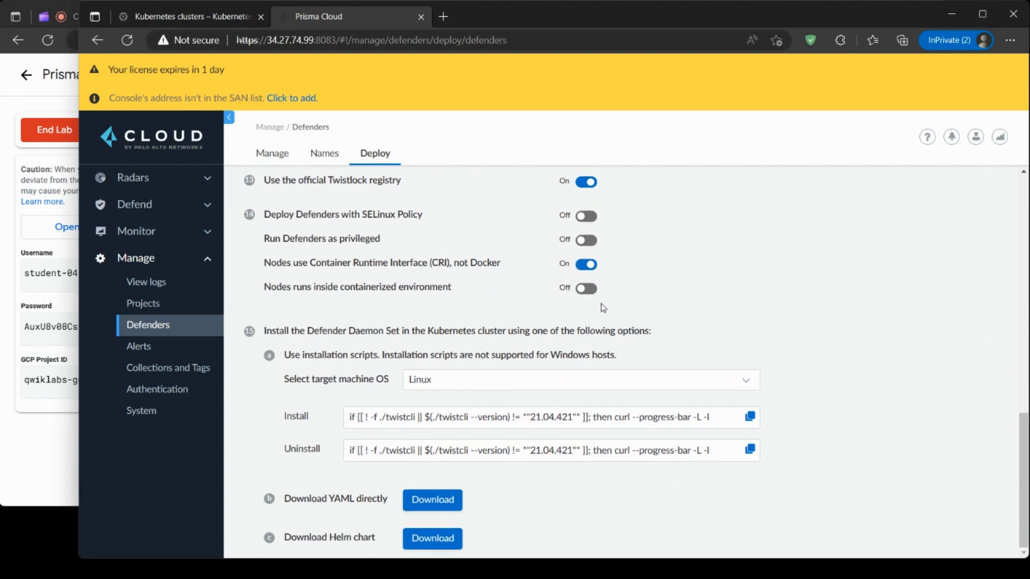
Choose Linux as the target machine OS and copy the Defender install script.
click(451, 380)
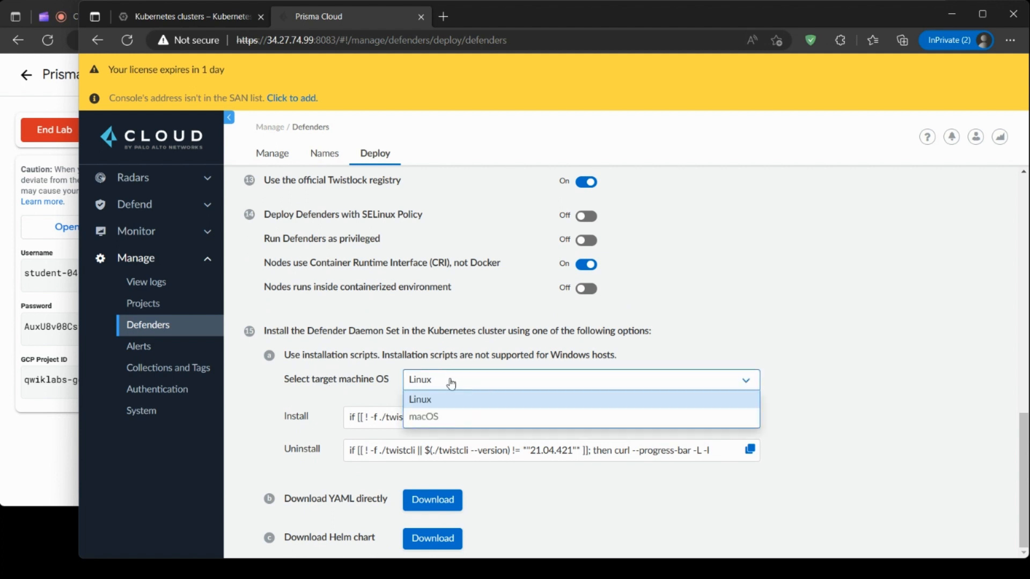
click(440, 401)
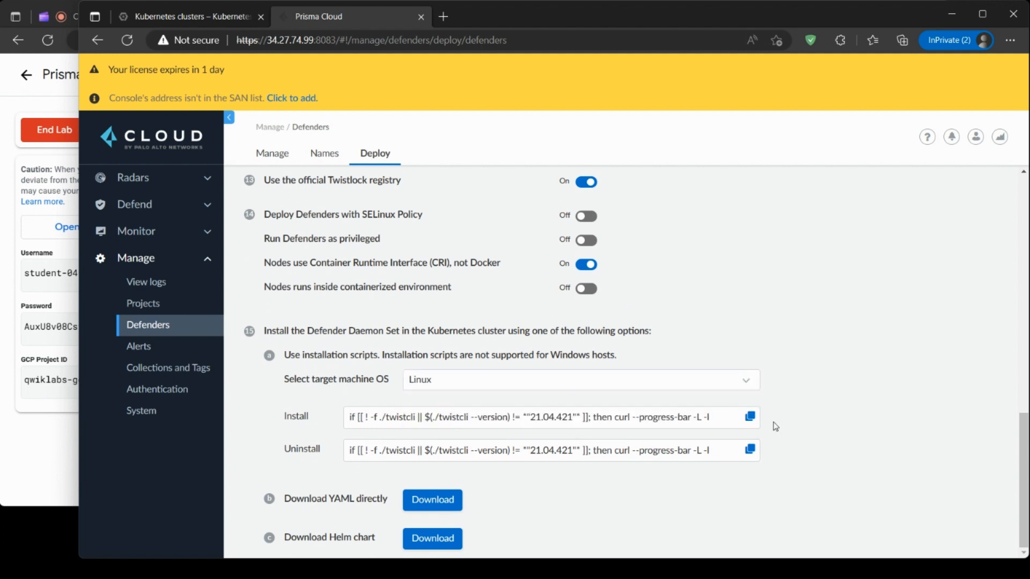
click(750, 417)
Clear the Cloud Shell terminal on the Kubernetes clusters page and run the copied Defender install script, including its authorization token.
click(182, 16)
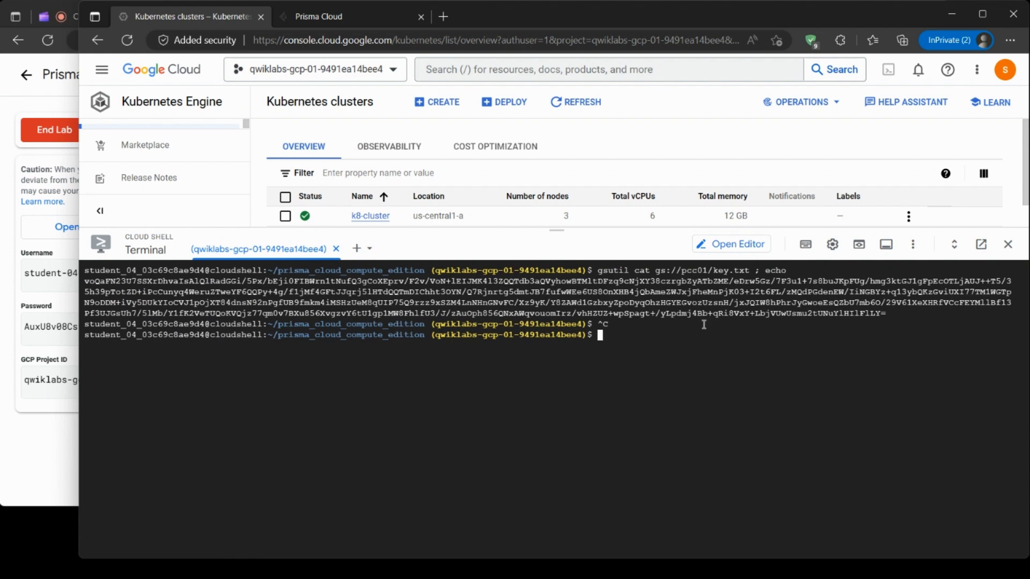
text(clear)
key(Return)
key(ctrl+v)
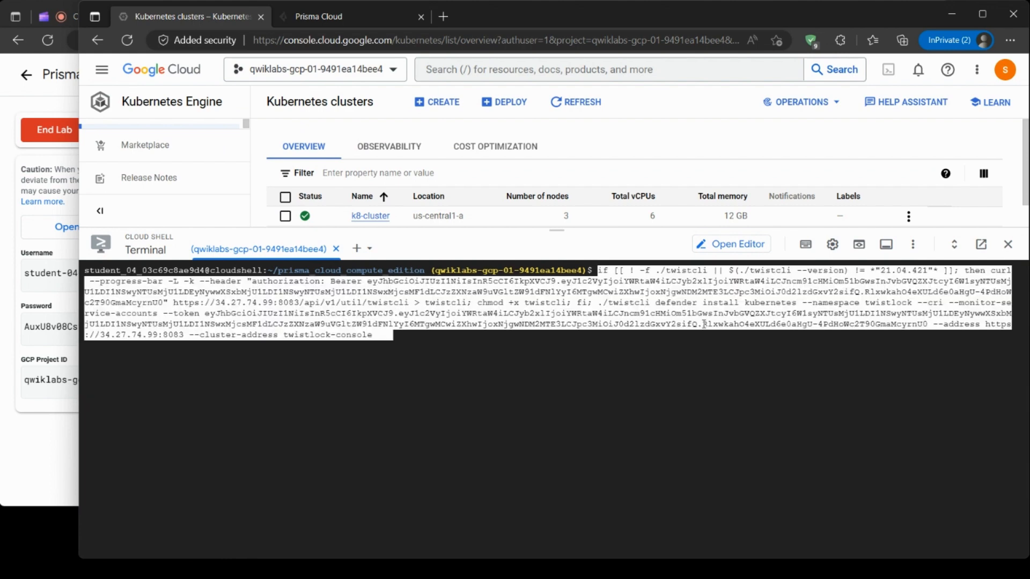
key(Return)
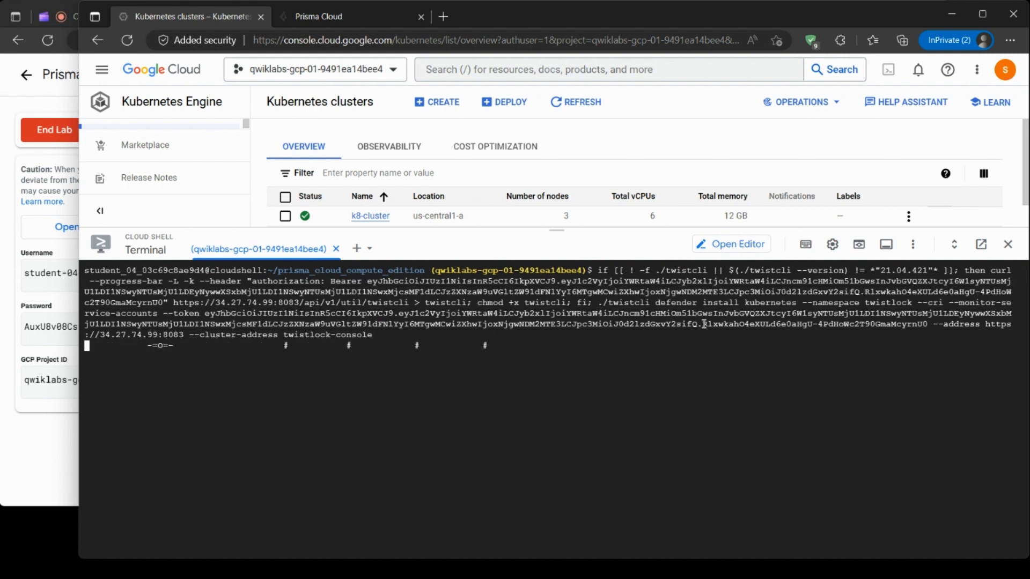
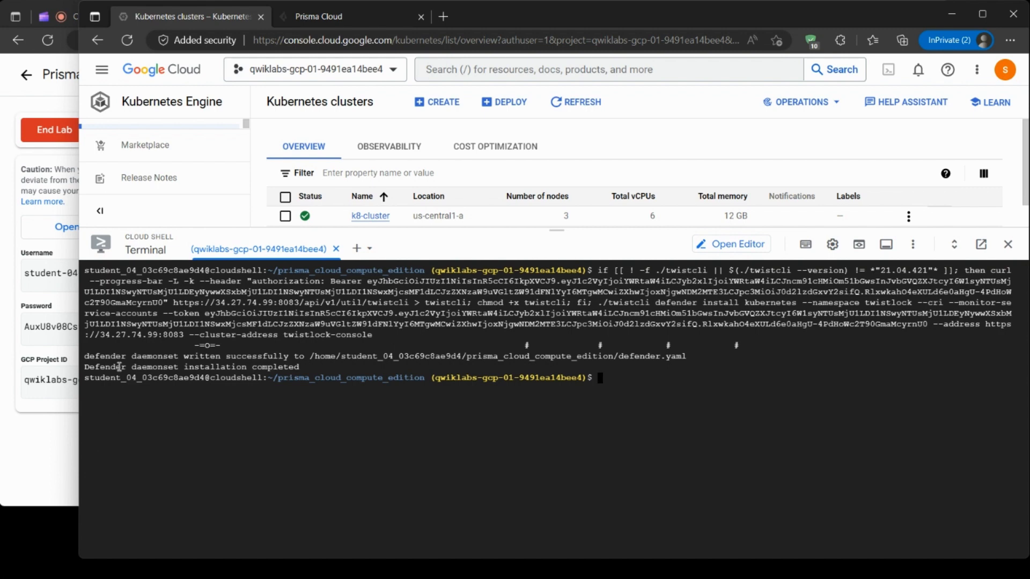
Read the lab guide's steps 4 and 5 on running the install script and listing deployed Defenders, and return to the Prisma Cloud console.
click(40, 438)
scroll(692, 271, down, 3)
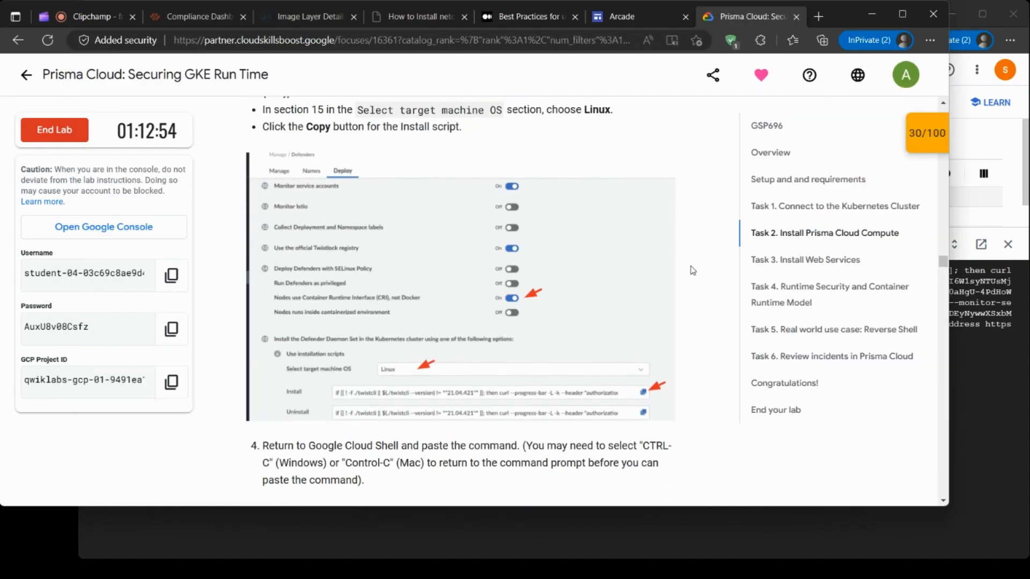
scroll(692, 270, down, 2)
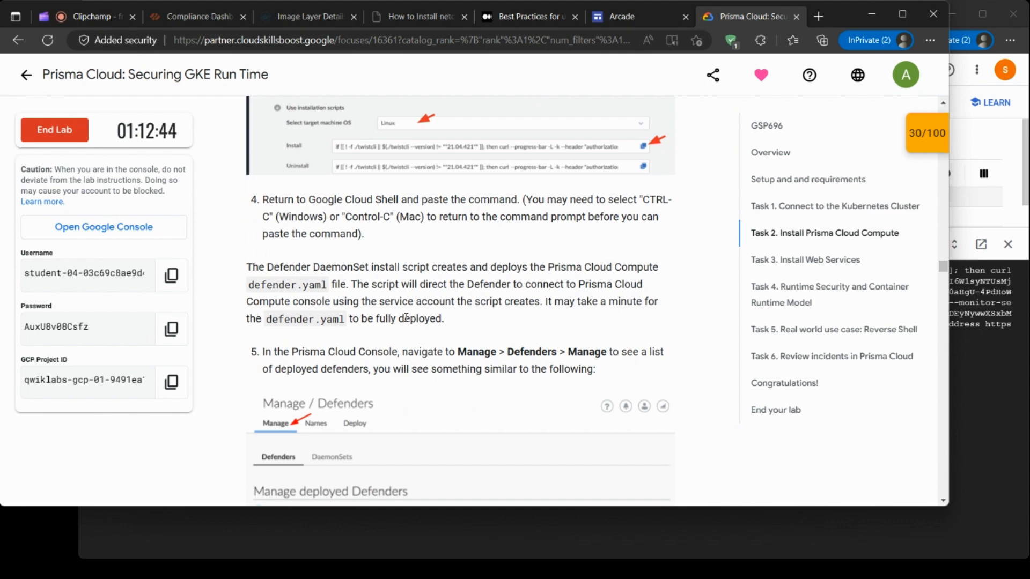
scroll(442, 314, down, 3)
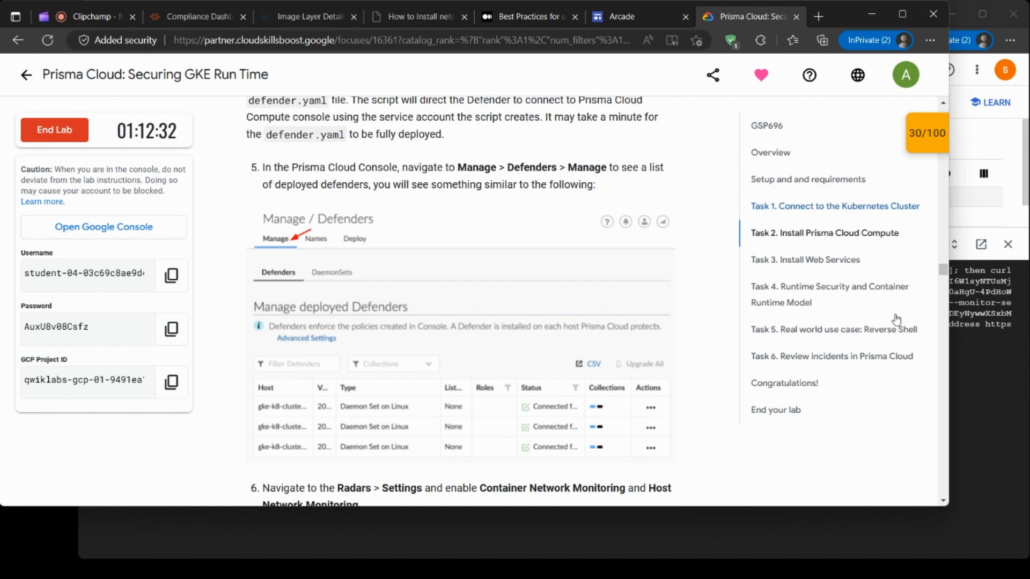
click(1019, 410)
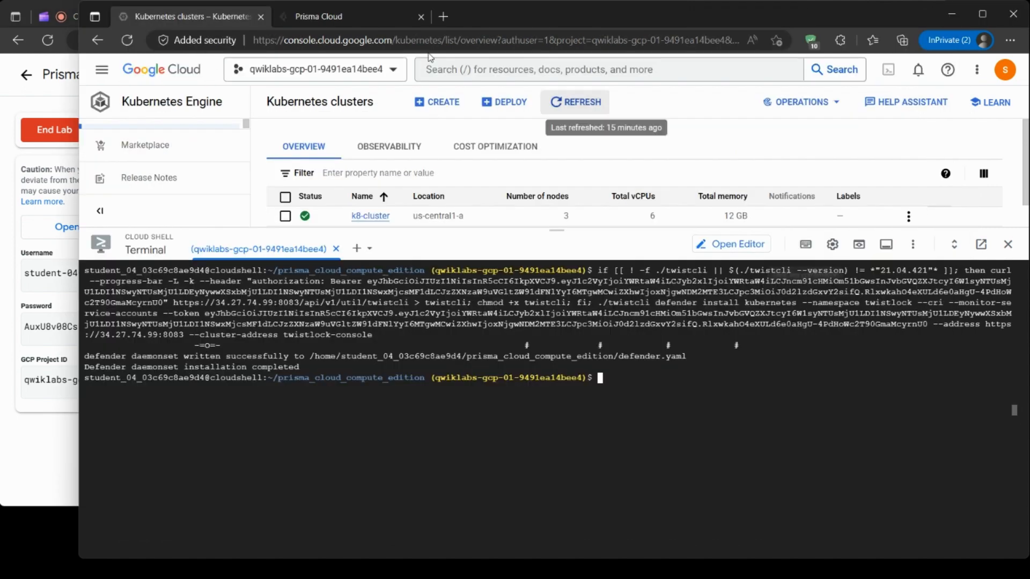
click(357, 16)
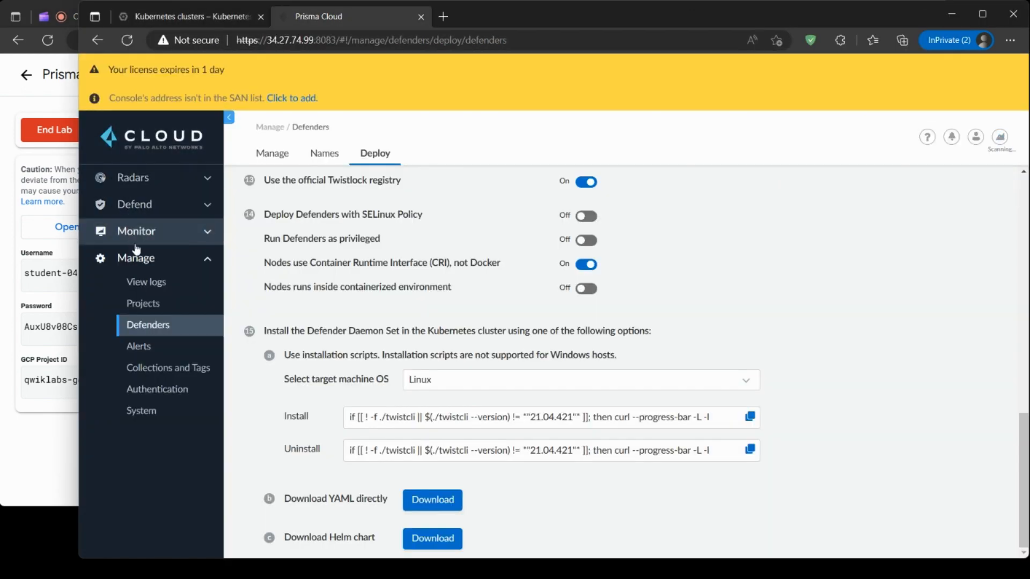
click(155, 242)
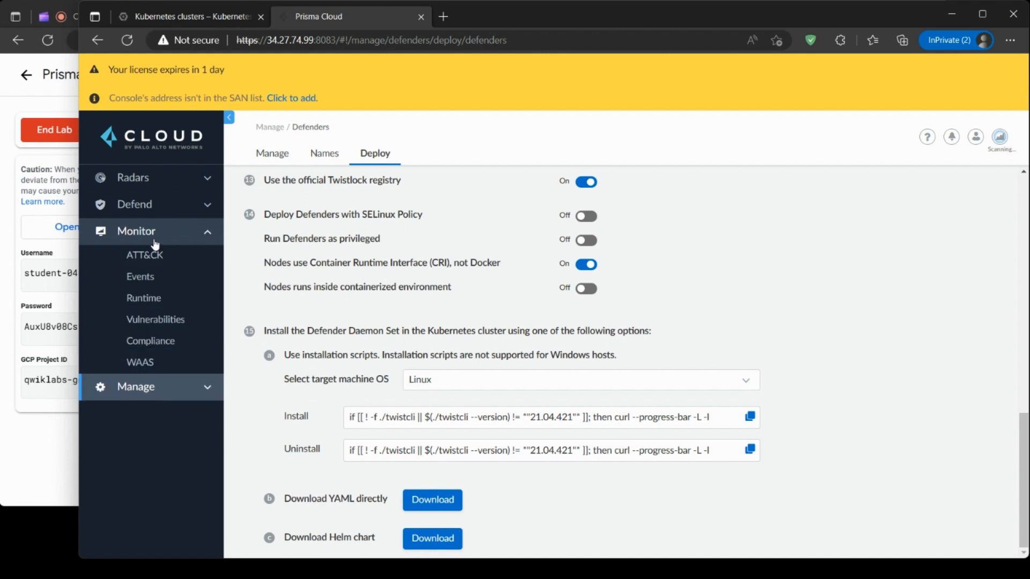
click(158, 209)
click(168, 182)
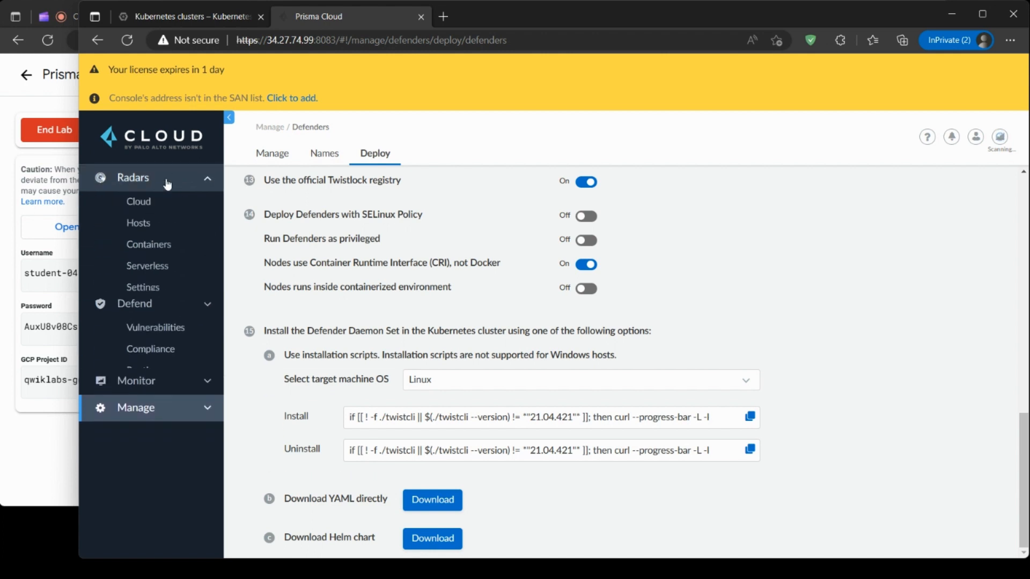
click(141, 369)
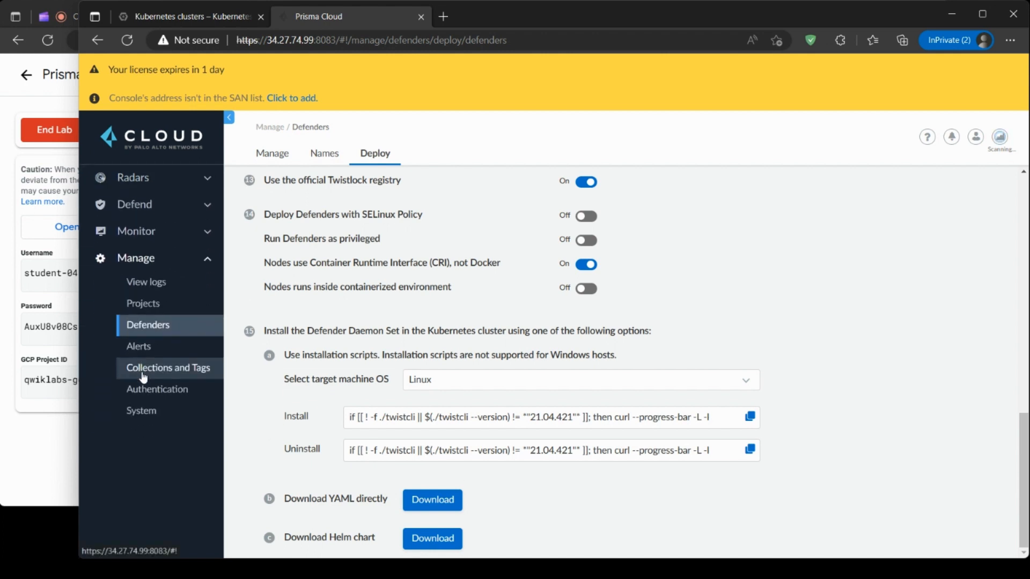
click(153, 347)
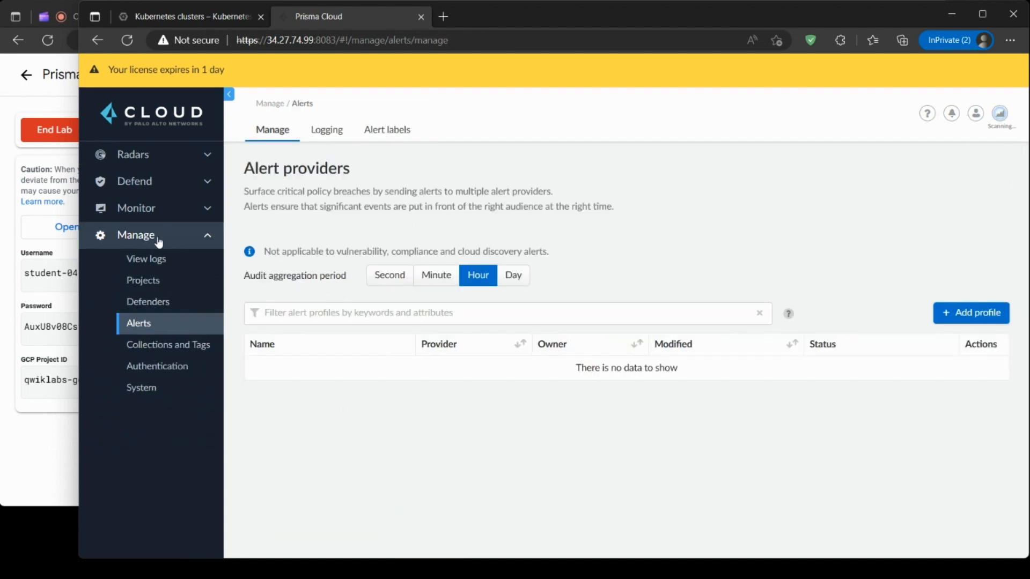
Open the list of deployed Defenders and check their connection status.
click(158, 242)
click(156, 241)
click(152, 304)
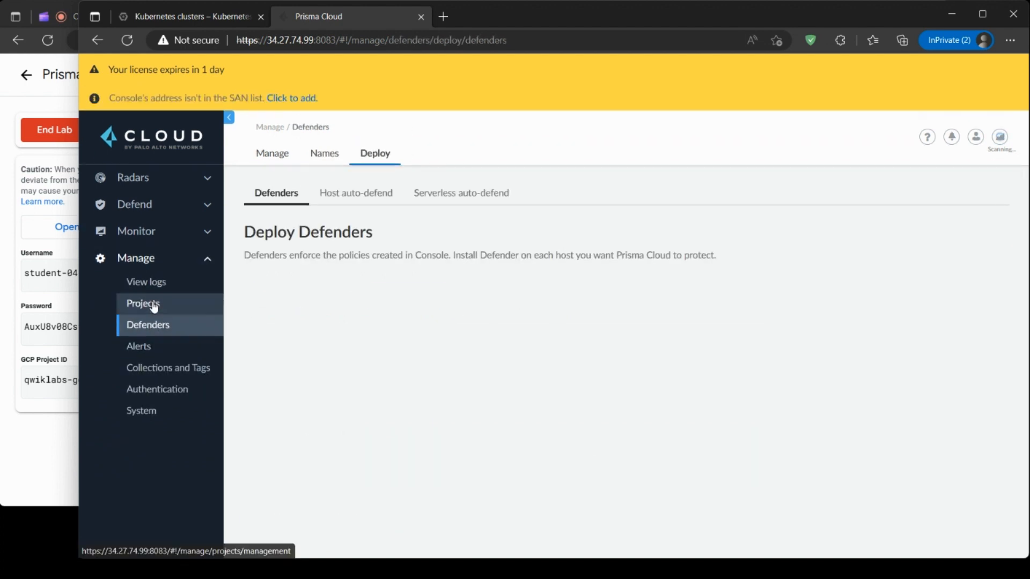
click(273, 153)
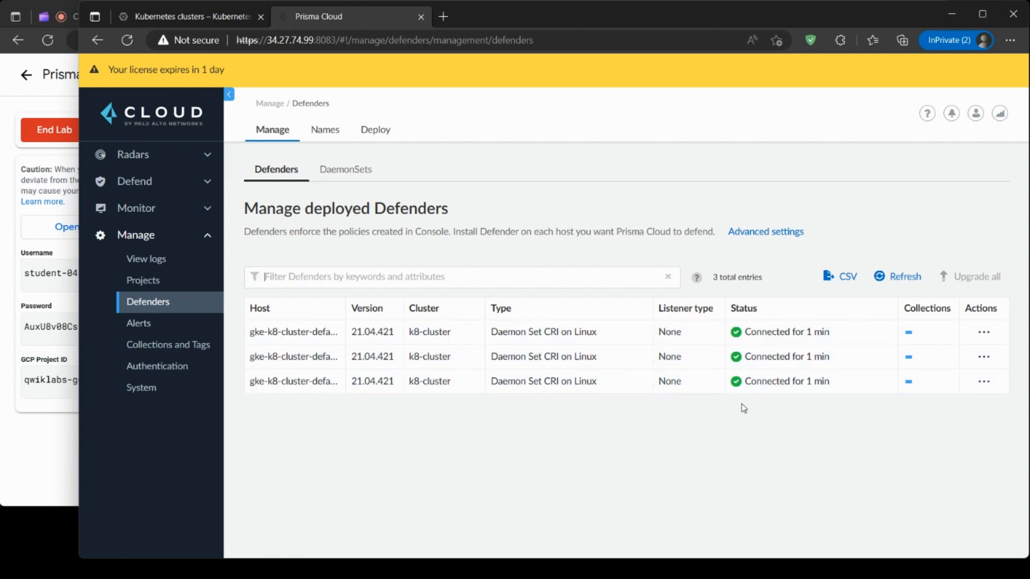
Read the lab guide's step 6, enable Container network monitoring and Host network monitoring in the Radar settings, and return to the guide.
click(57, 448)
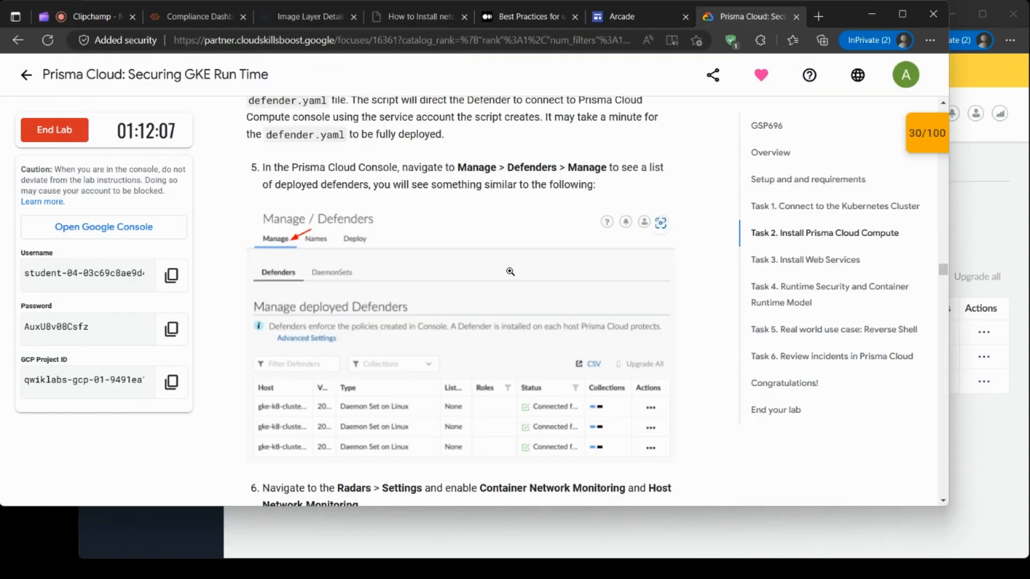
scroll(510, 271, down, 5)
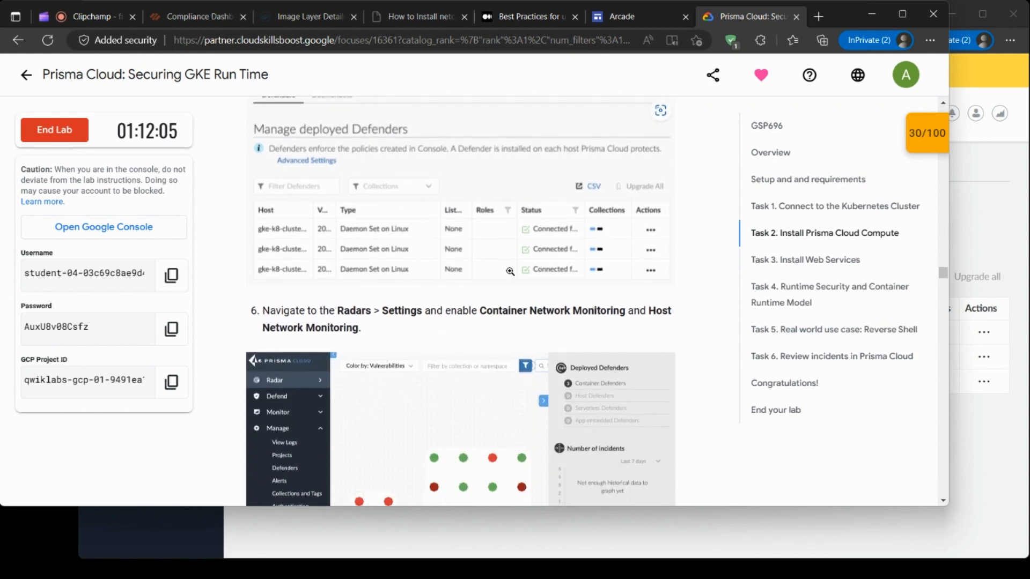
scroll(511, 271, down, 1)
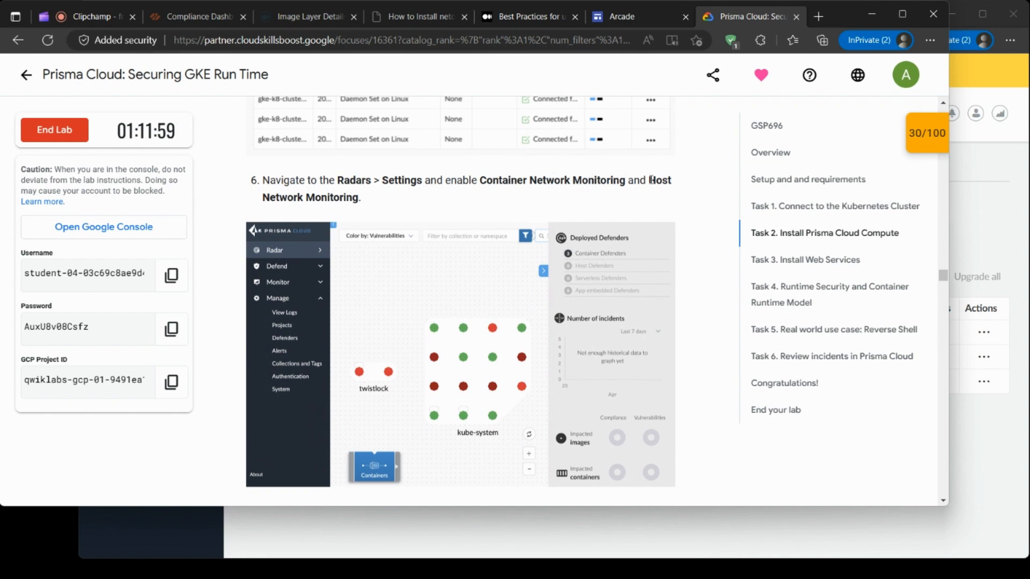
scroll(333, 220, down, 2)
scroll(336, 221, up, 1)
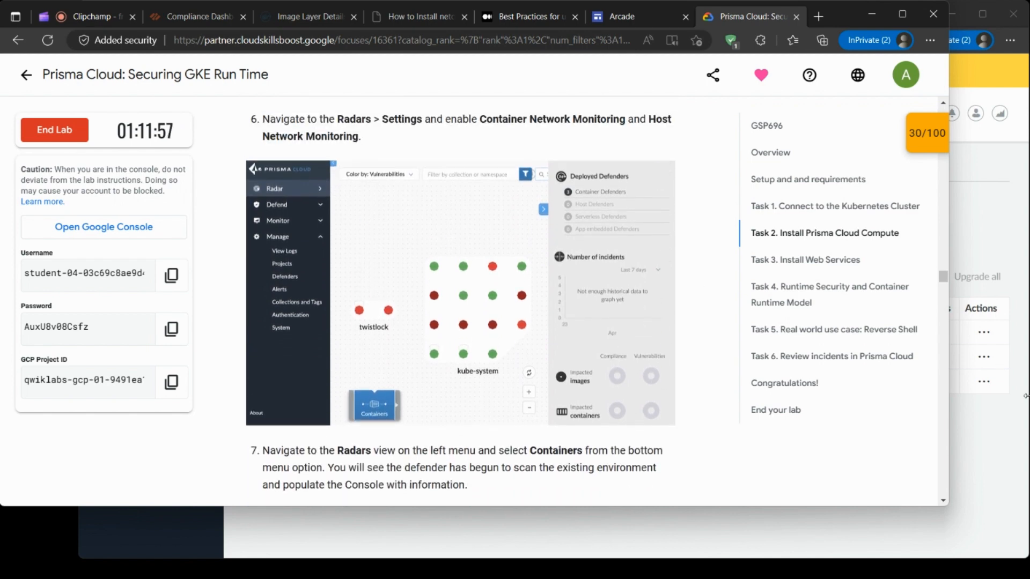
click(1017, 463)
click(192, 155)
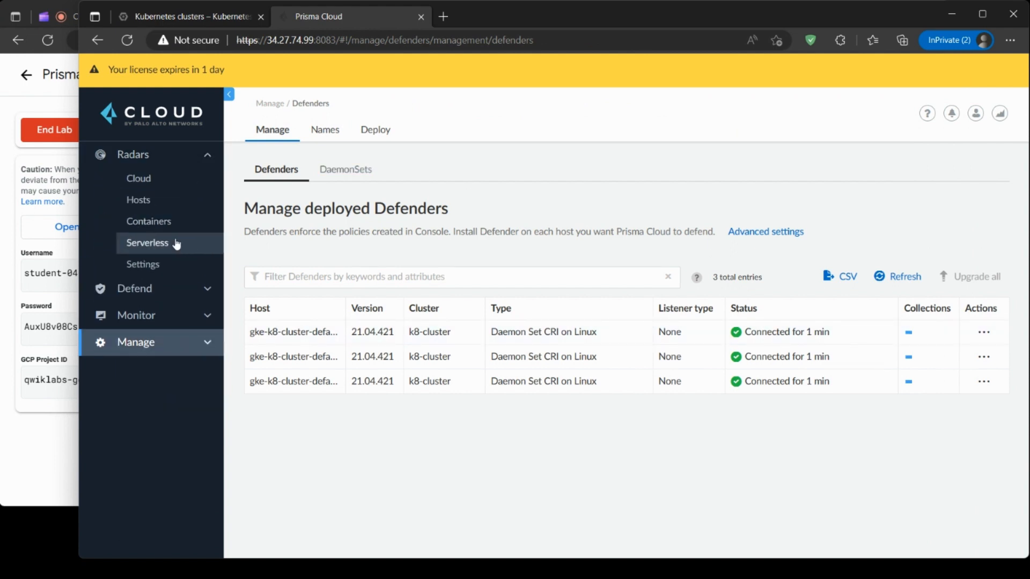
click(172, 262)
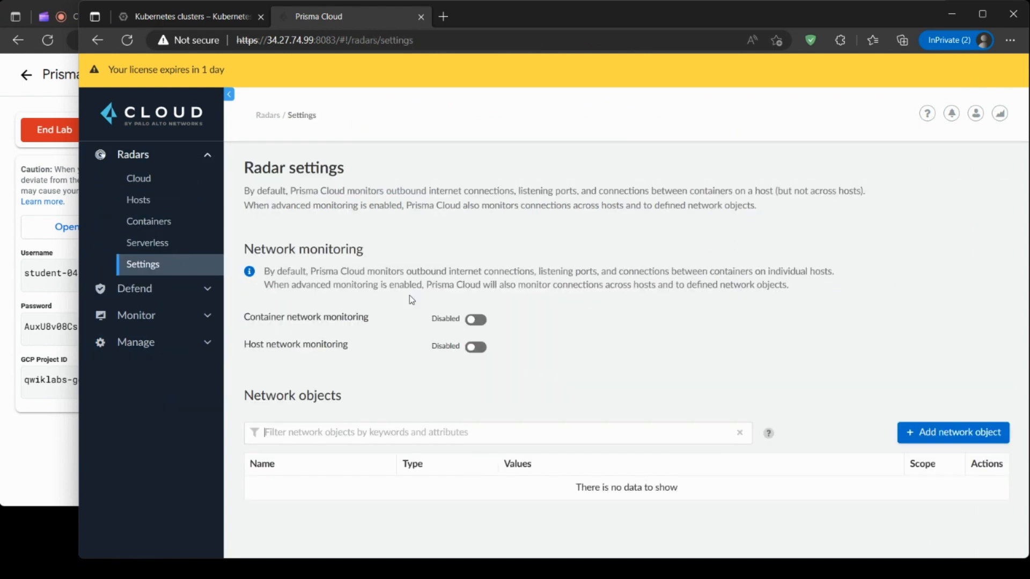
click(476, 322)
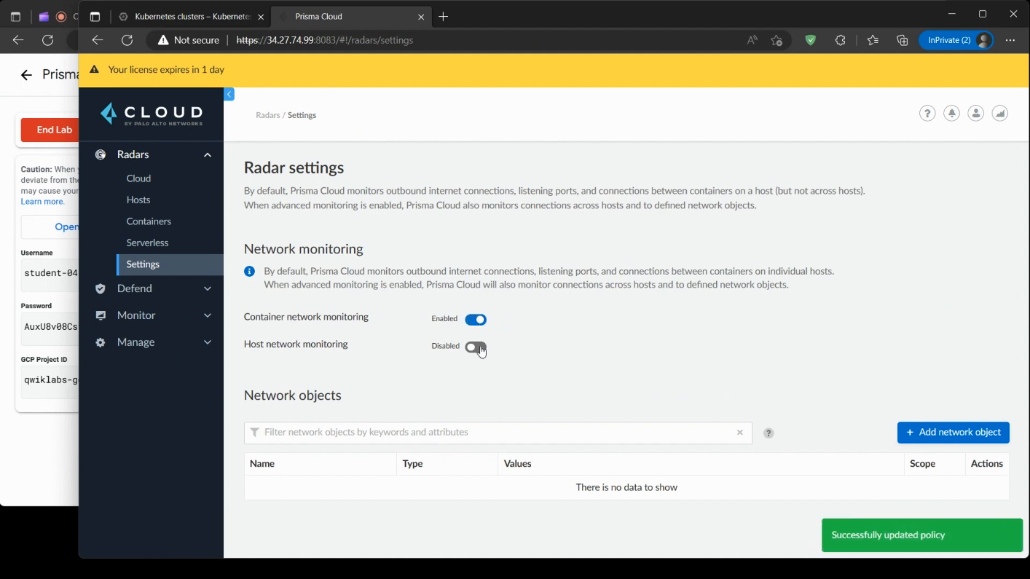
click(479, 350)
click(44, 445)
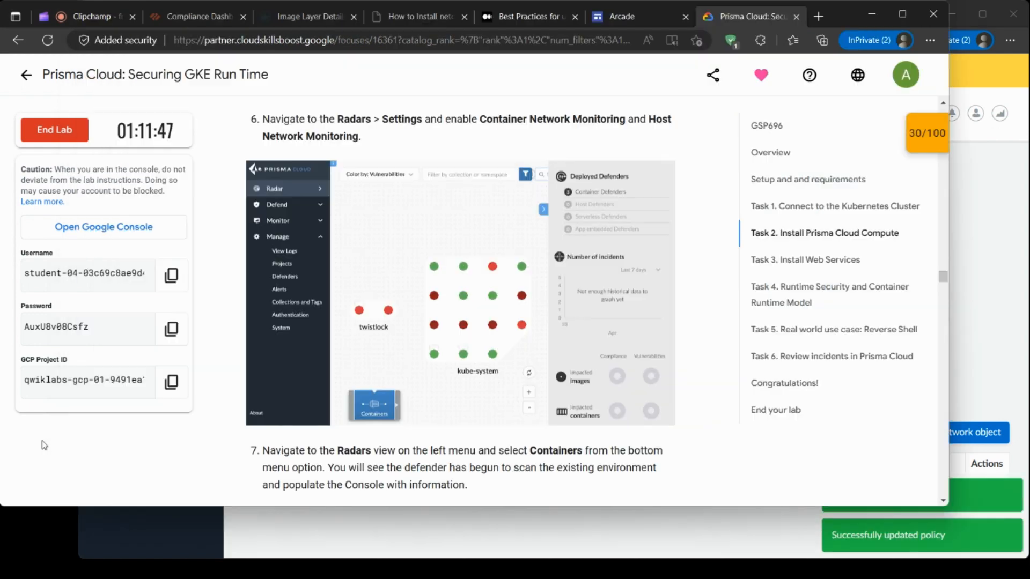
Read the lab guide's step 7 and the start of Task 3, and return to the Prisma Cloud console.
scroll(620, 261, down, 3)
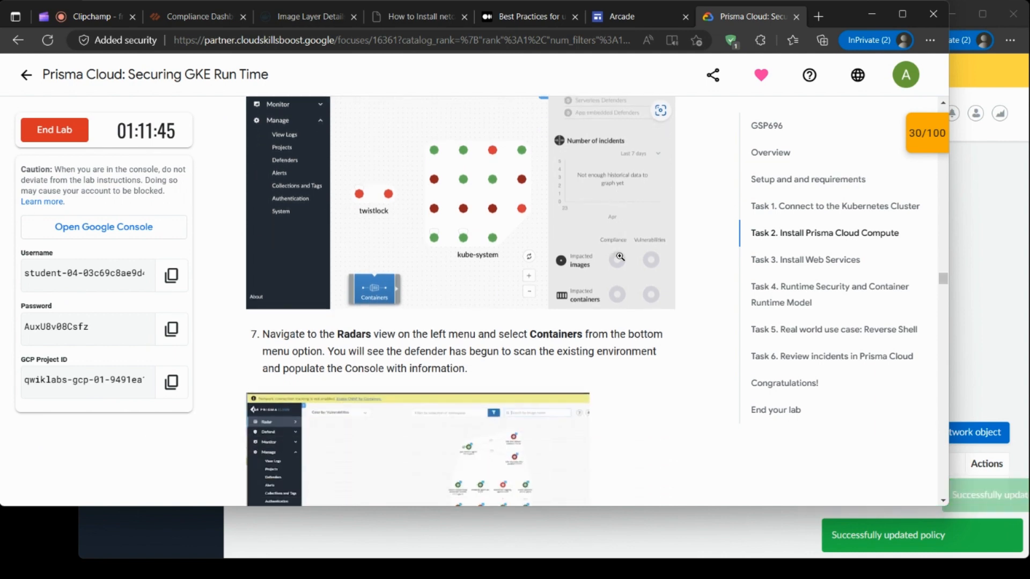
scroll(620, 260, down, 1)
scroll(616, 259, down, 1)
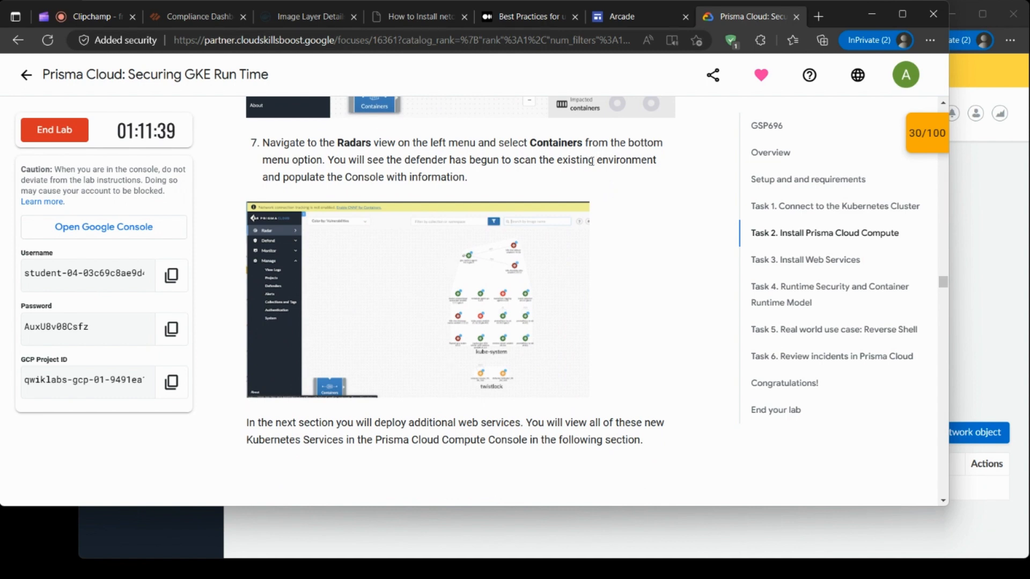
scroll(591, 162, down, 3)
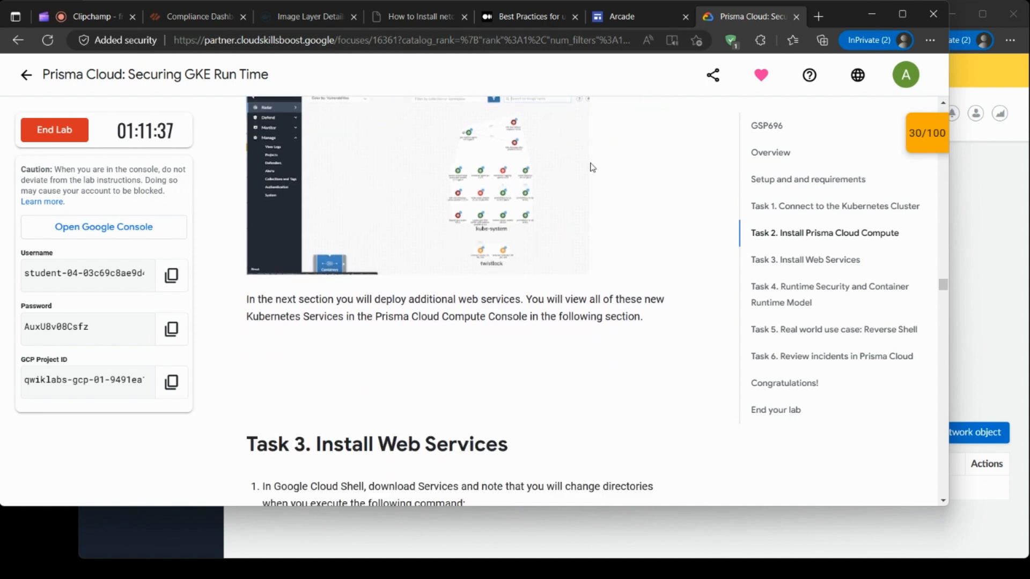
scroll(593, 167, down, 5)
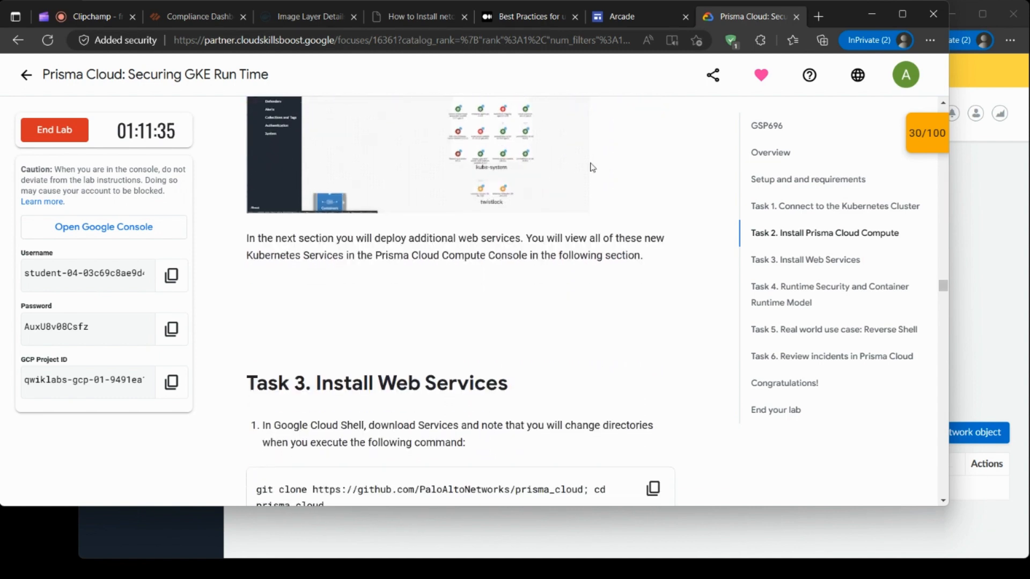
scroll(592, 167, down, 3)
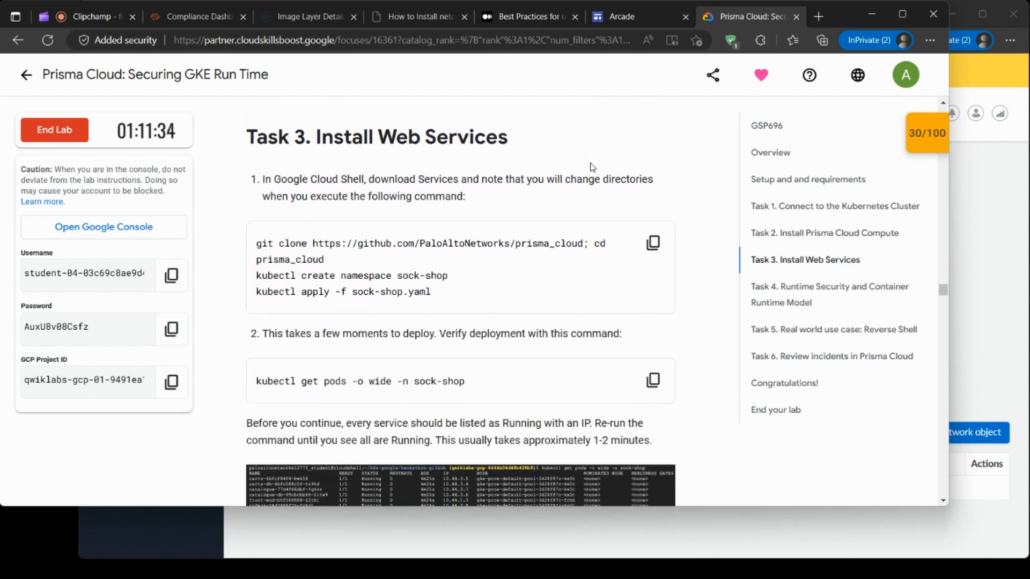
click(1014, 212)
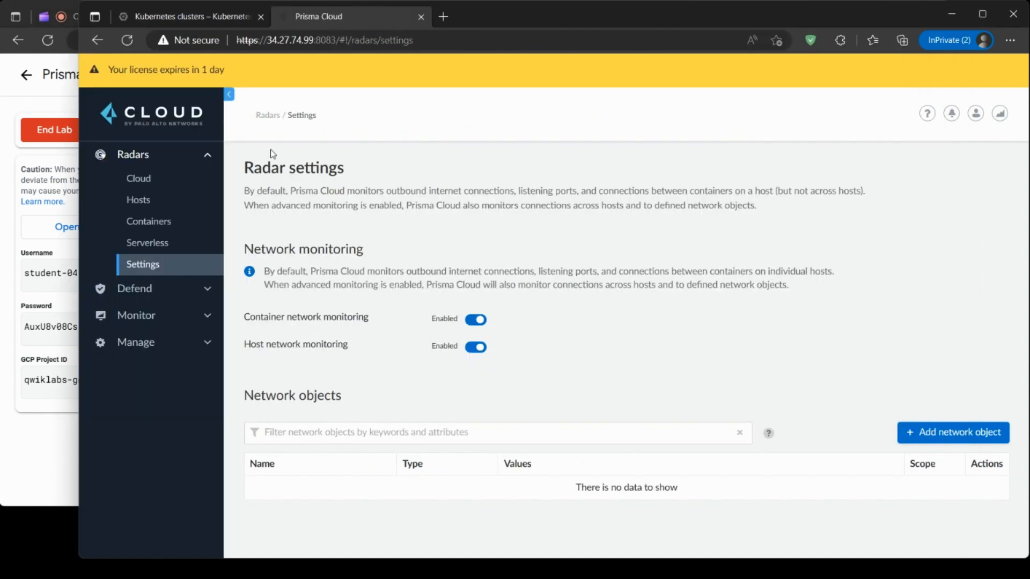
Open the Containers radar for k8-cluster and examine the console and defender images in the twistlock namespace.
click(163, 229)
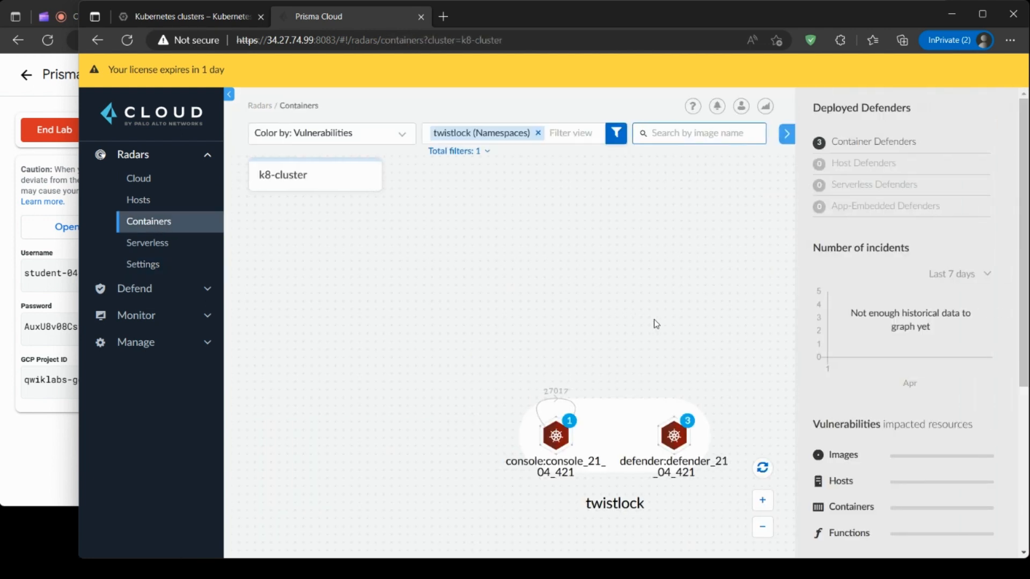
scroll(659, 314, down, 3)
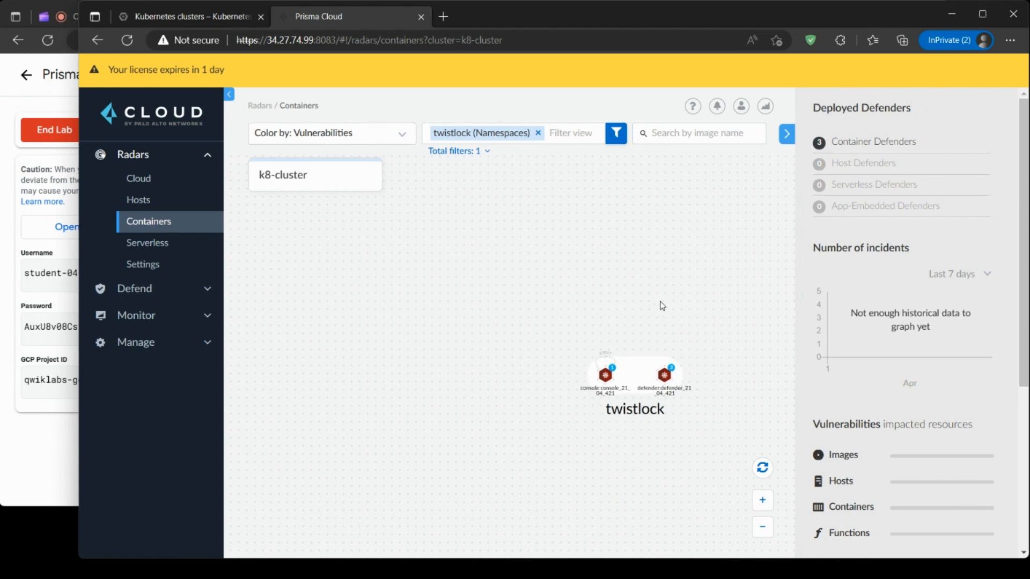
drag(662, 303, 555, 248)
scroll(555, 257, up, 6)
scroll(557, 367, down, 2)
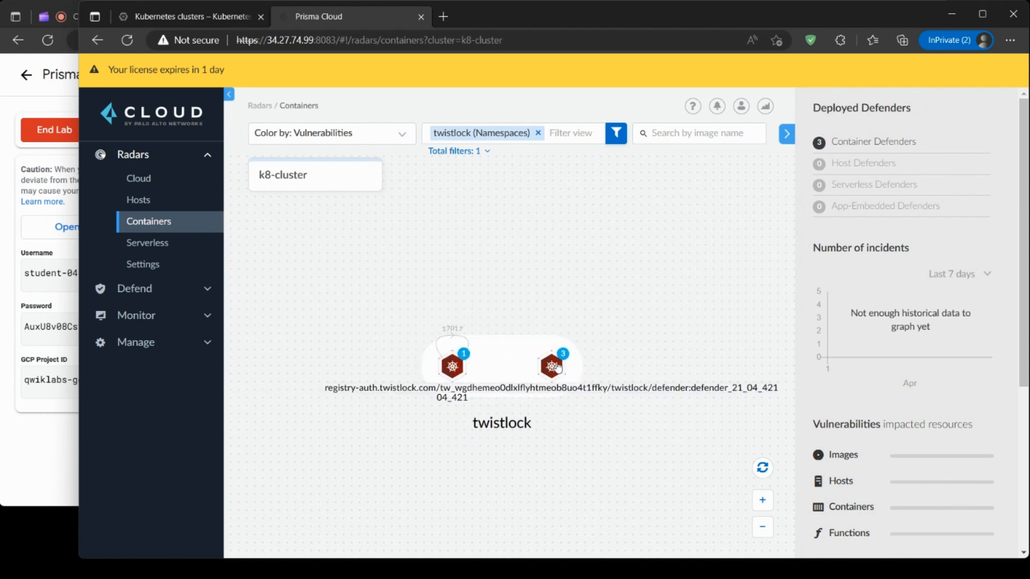
scroll(558, 367, down, 4)
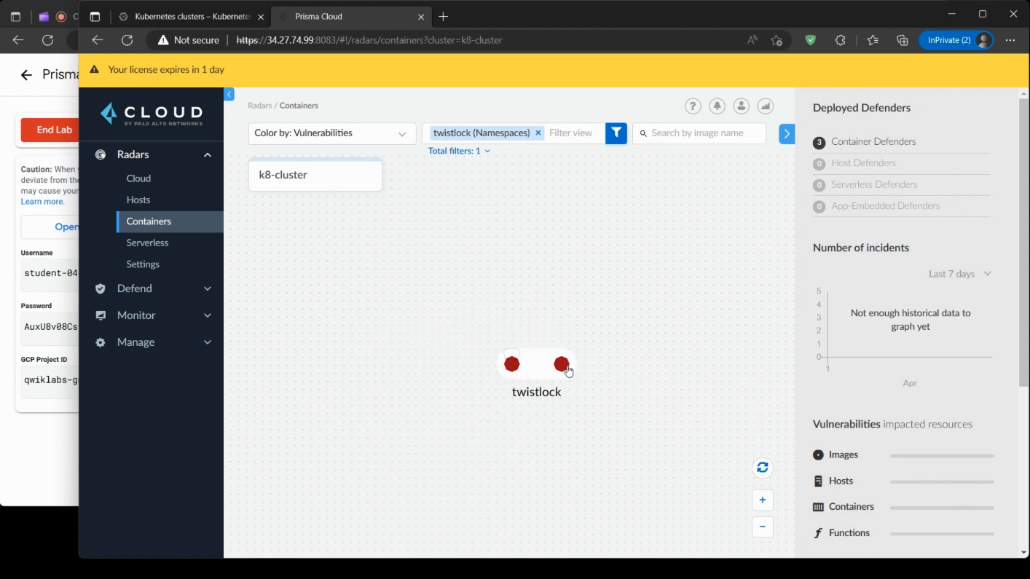
scroll(570, 370, up, 3)
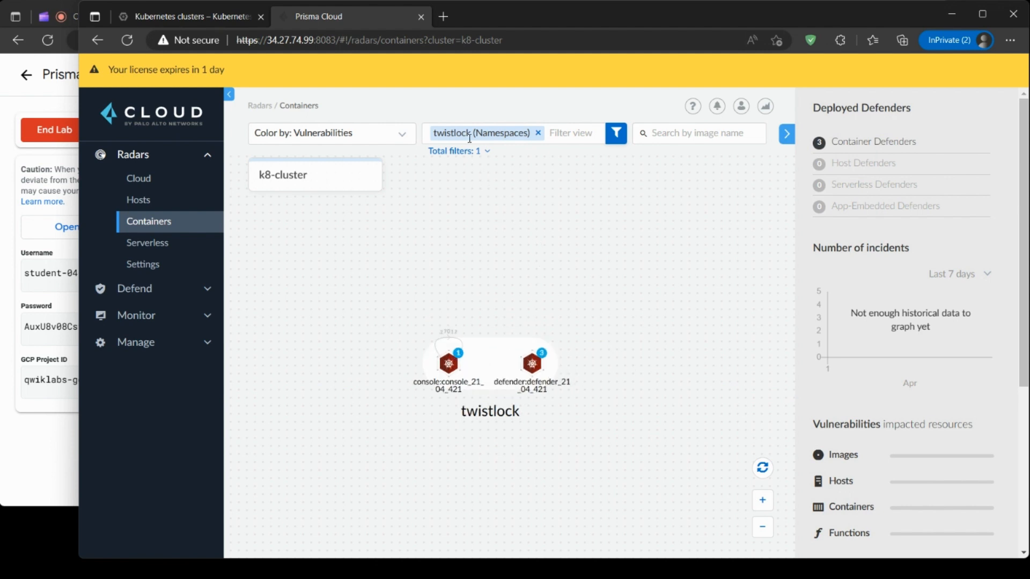
Remove the twistlock namespace filter from the container radar.
click(618, 139)
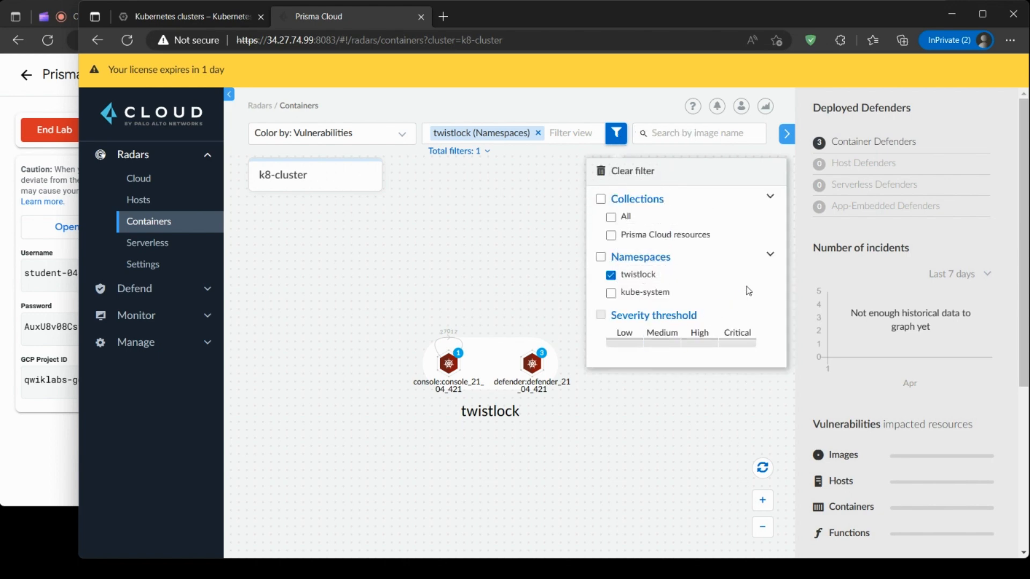
click(610, 276)
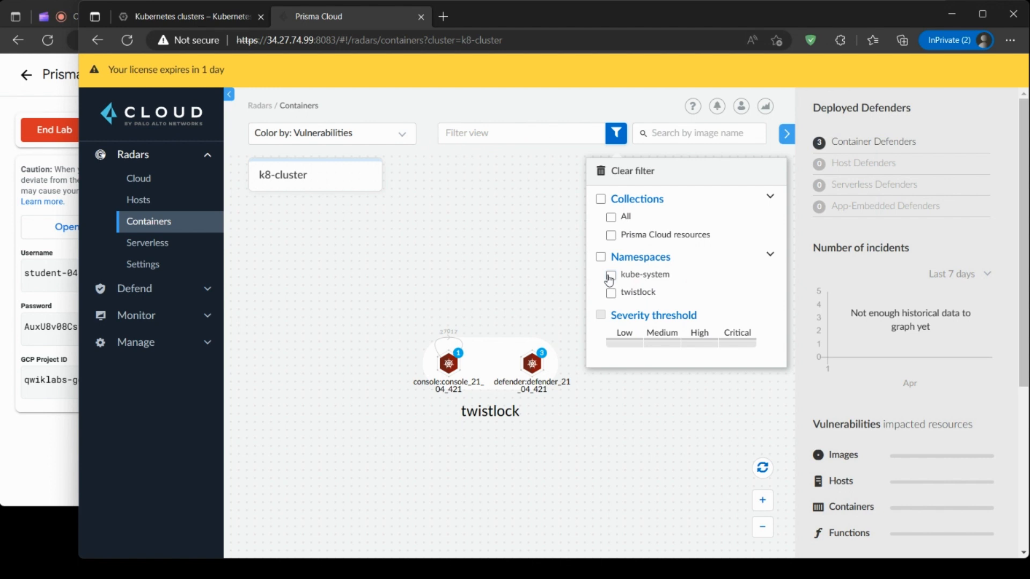
click(550, 197)
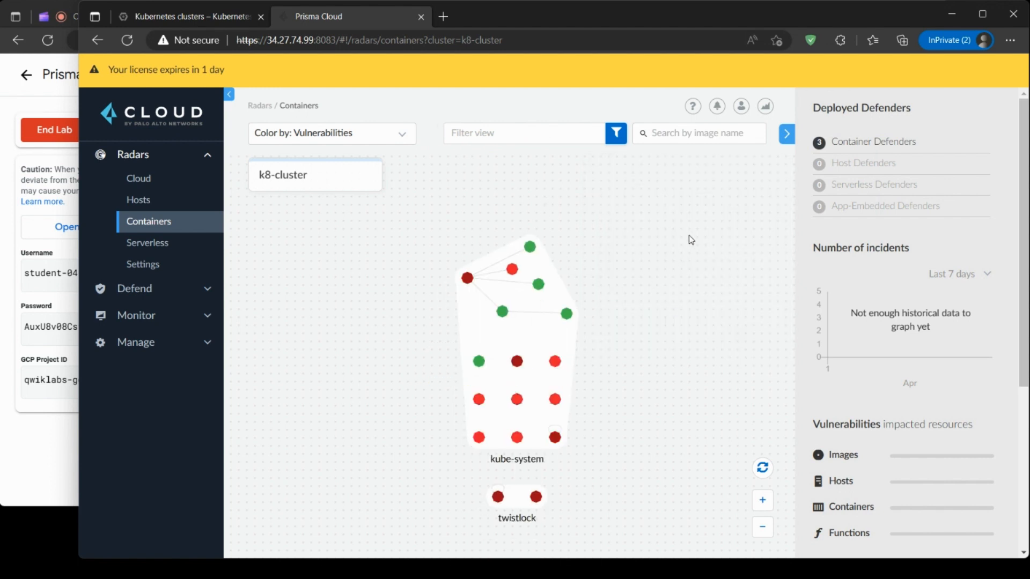
Examine the images in the kube-system and twistlock groups of the container radar.
click(559, 436)
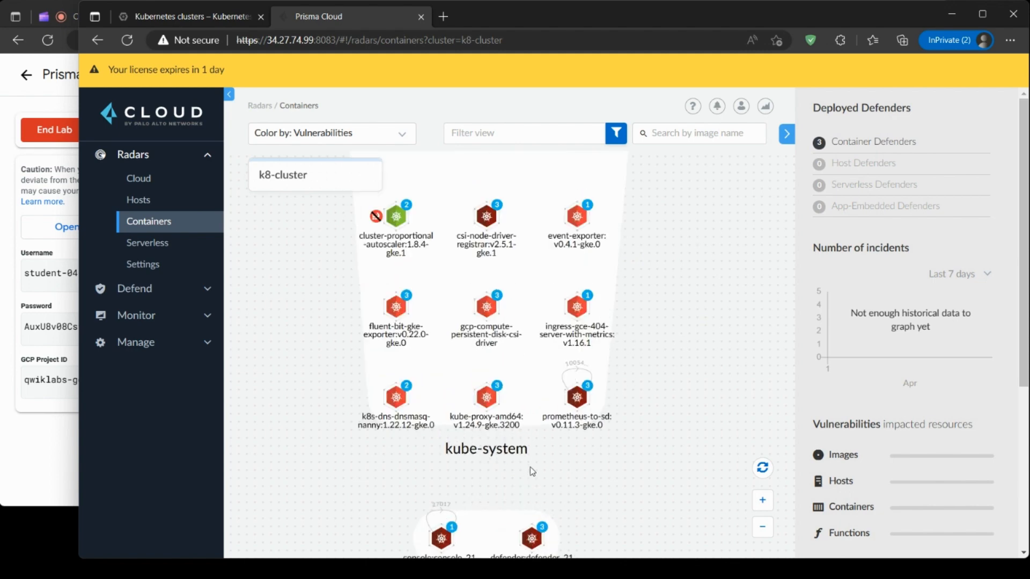
scroll(536, 442, down, 3)
scroll(491, 535, up, 4)
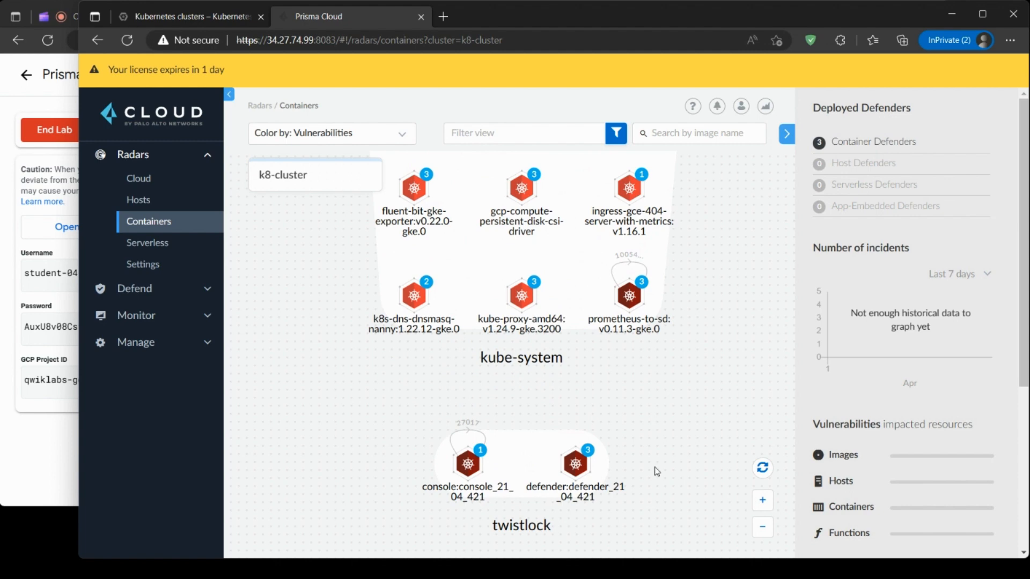
scroll(638, 498, up, 3)
scroll(638, 502, down, 5)
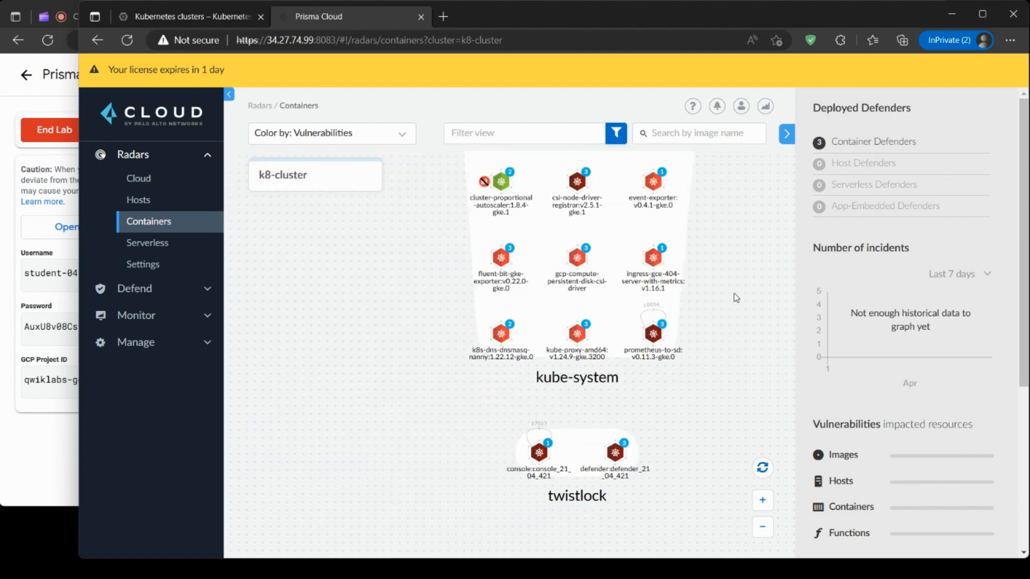
drag(735, 351, 674, 442)
scroll(650, 387, up, 2)
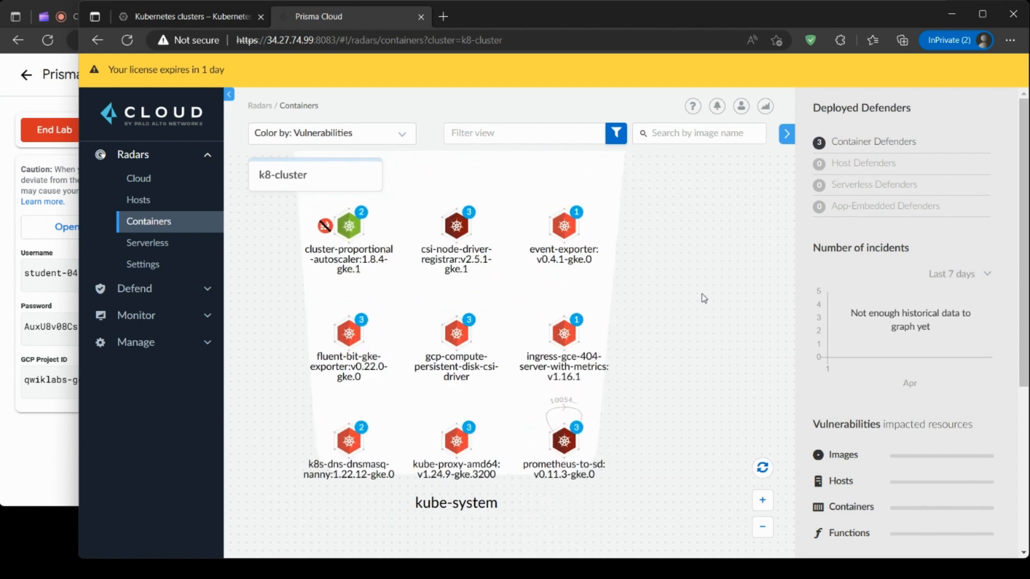
Inspect the network connections among the kube-system containers, from gke-metrics-agent to proxy-agent and metrics-server.
drag(692, 223, 746, 334)
drag(736, 211, 759, 412)
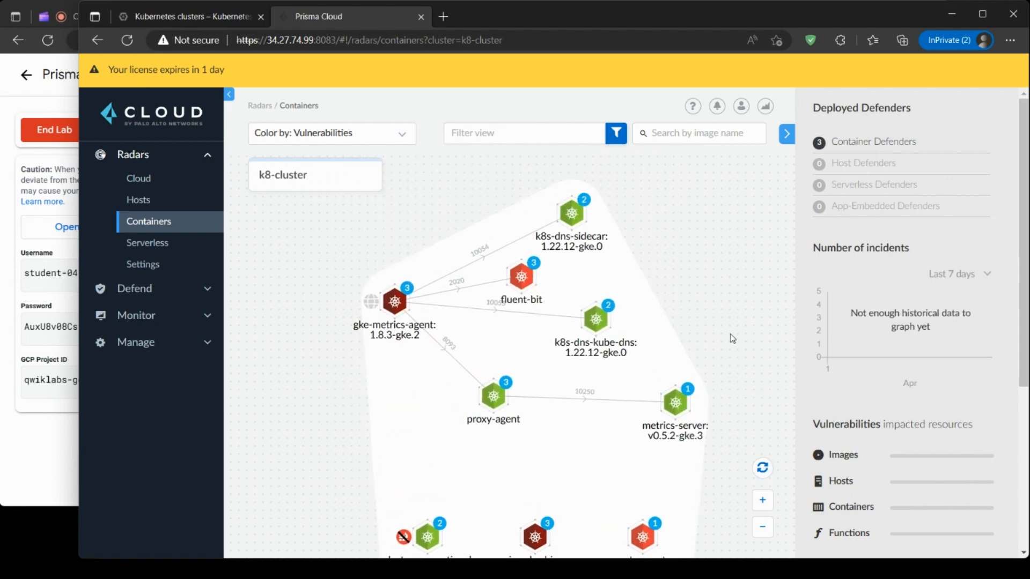
scroll(733, 338, up, 2)
scroll(724, 330, down, 1)
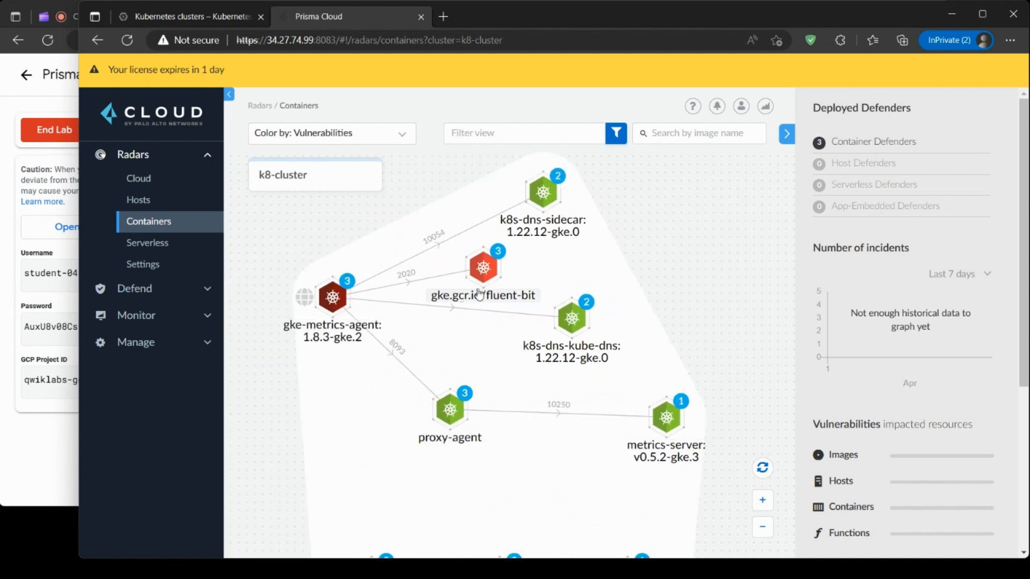
scroll(529, 273, down, 2)
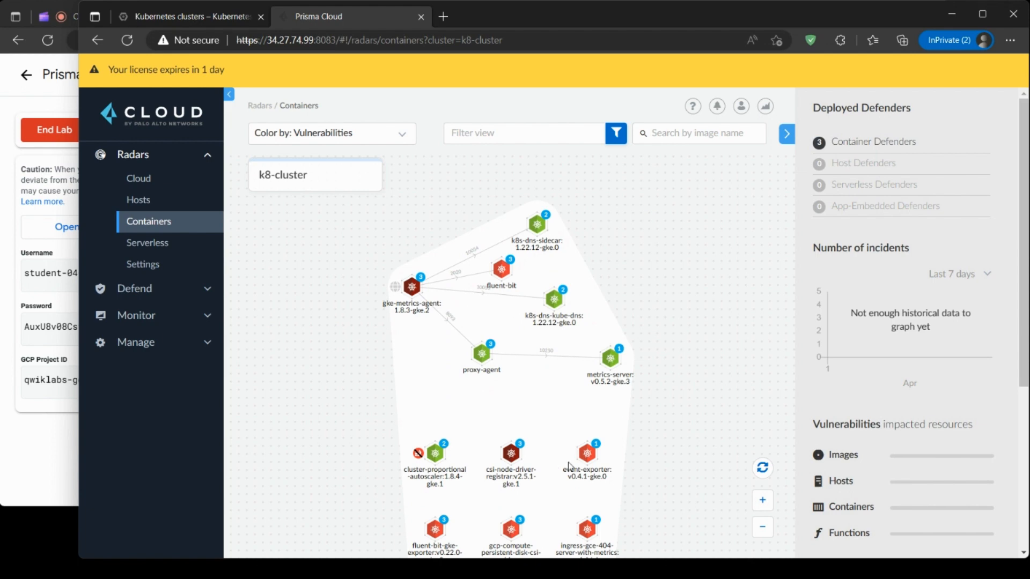
Review the unconnected kube-system containers and the twistlock containers, and bring the whole cluster map into view.
drag(690, 397, 700, 171)
scroll(458, 206, up, 2)
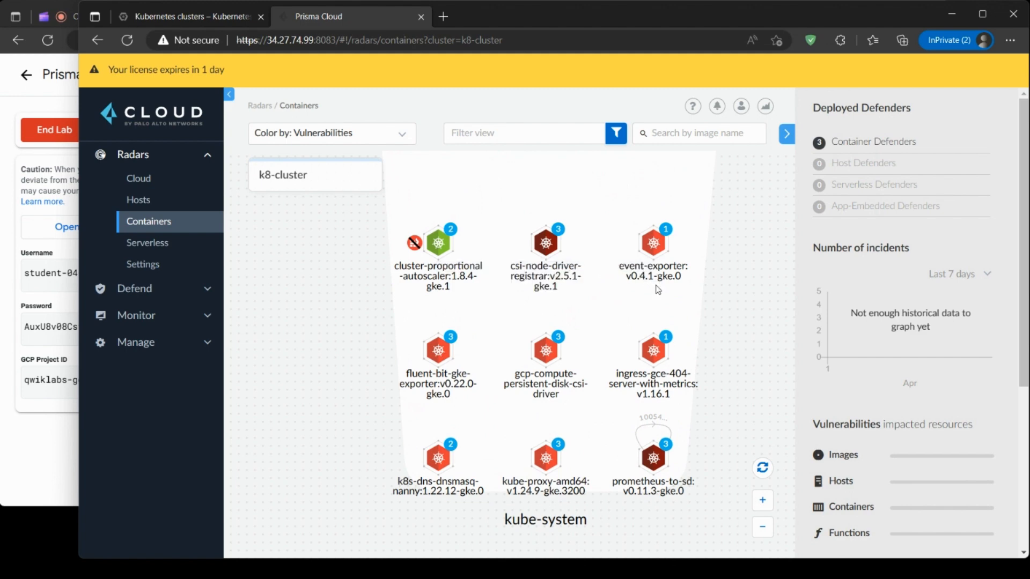
scroll(643, 377, down, 1)
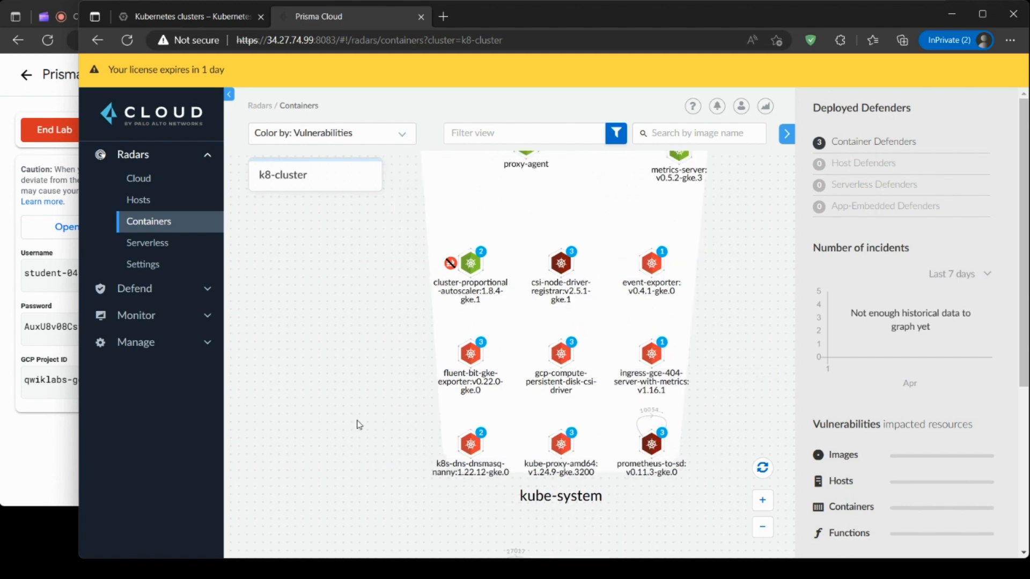
scroll(358, 422, down, 1)
drag(356, 396, 346, 213)
scroll(419, 389, up, 1)
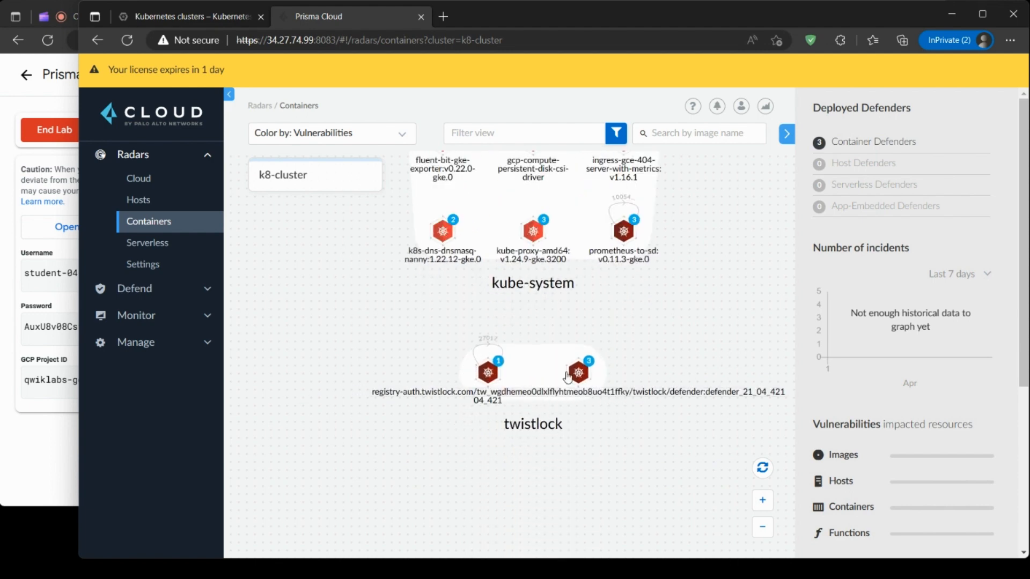
scroll(386, 336, down, 2)
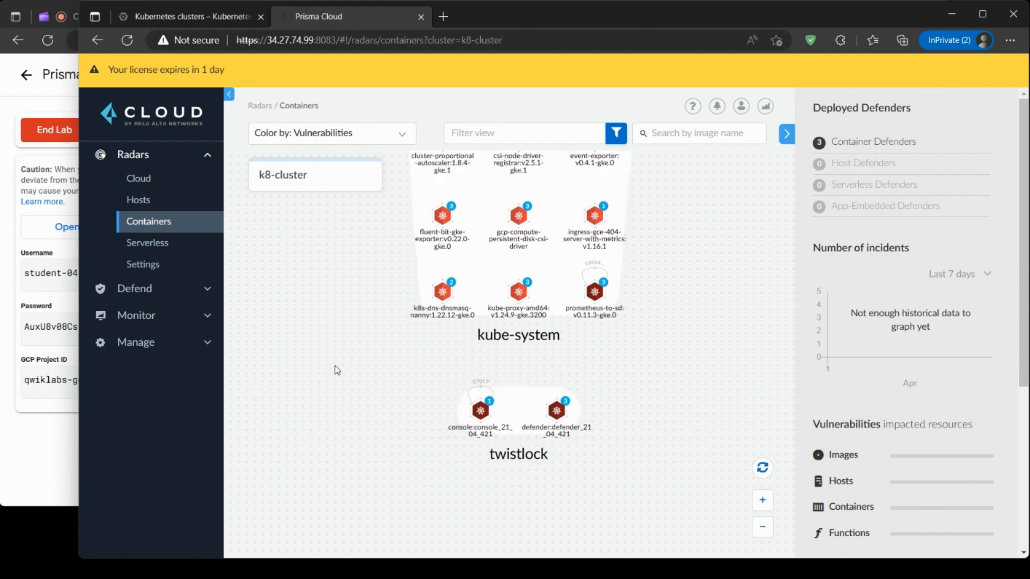
scroll(368, 281, down, 2)
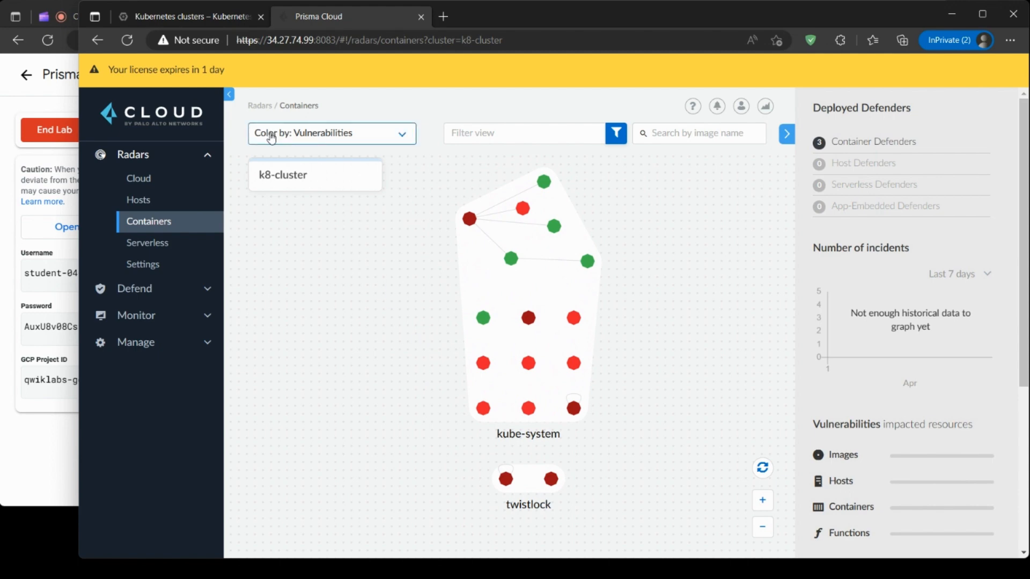
Compare the container map colored by Runtime and by Compliance, and set the coloring back to Vulnerabilities.
click(397, 139)
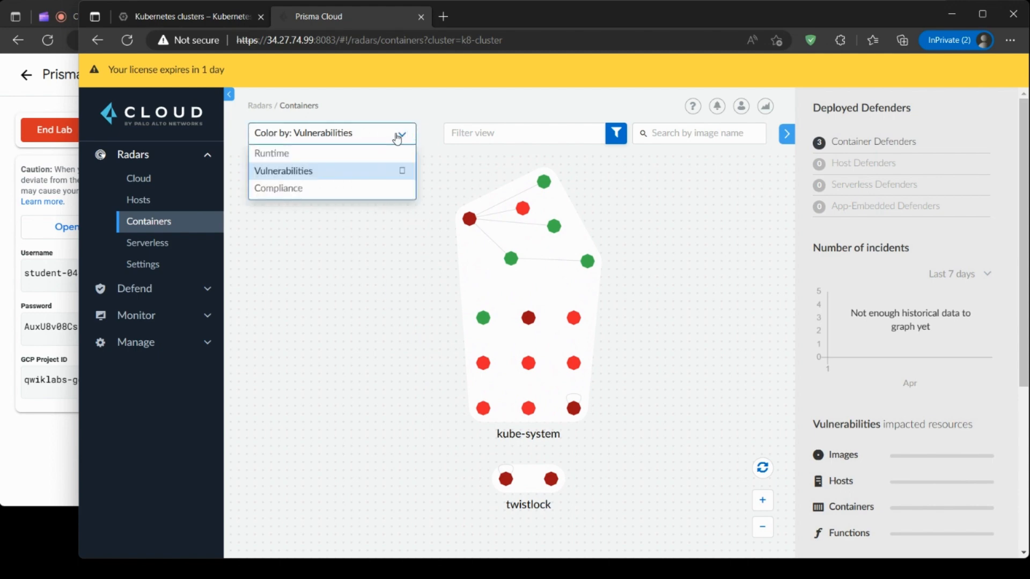
click(280, 154)
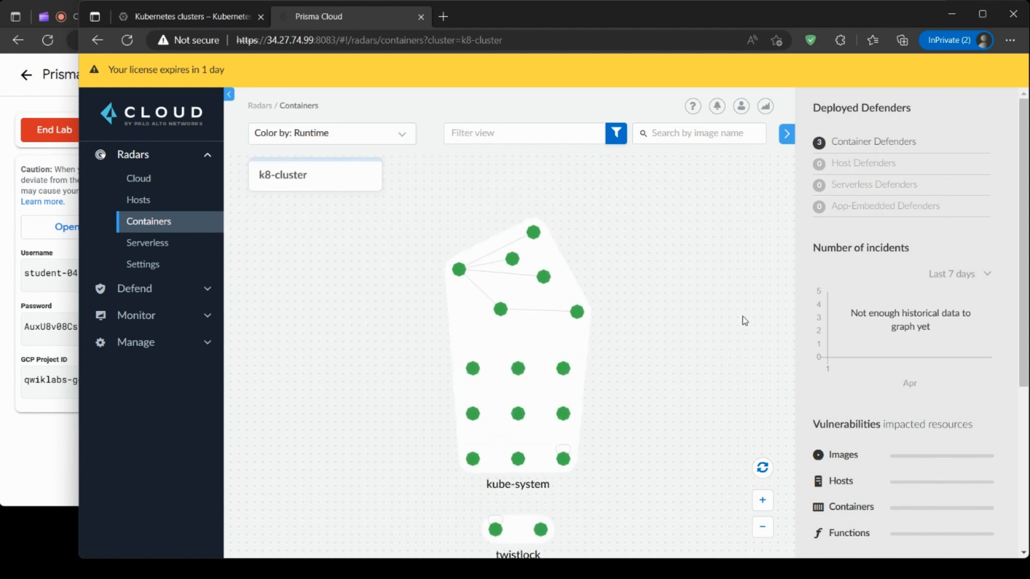
click(402, 135)
click(368, 185)
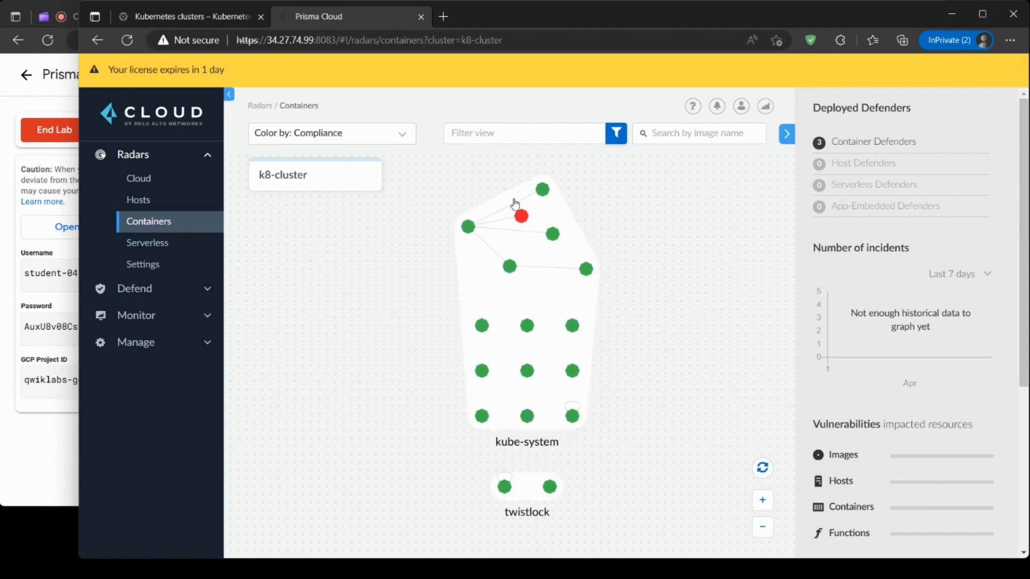
scroll(543, 223, up, 2)
scroll(668, 236, down, 2)
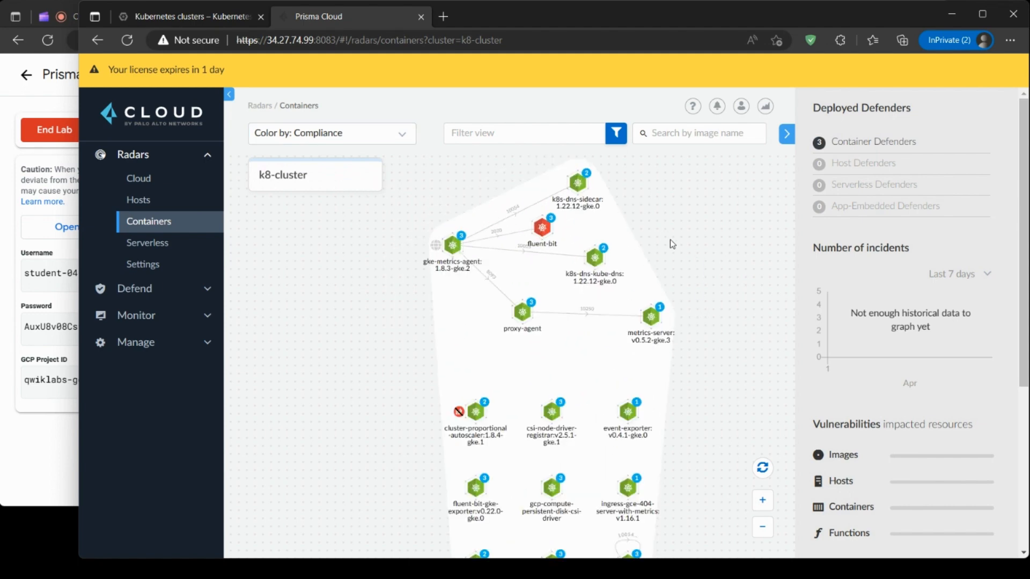
drag(694, 266, 676, 226)
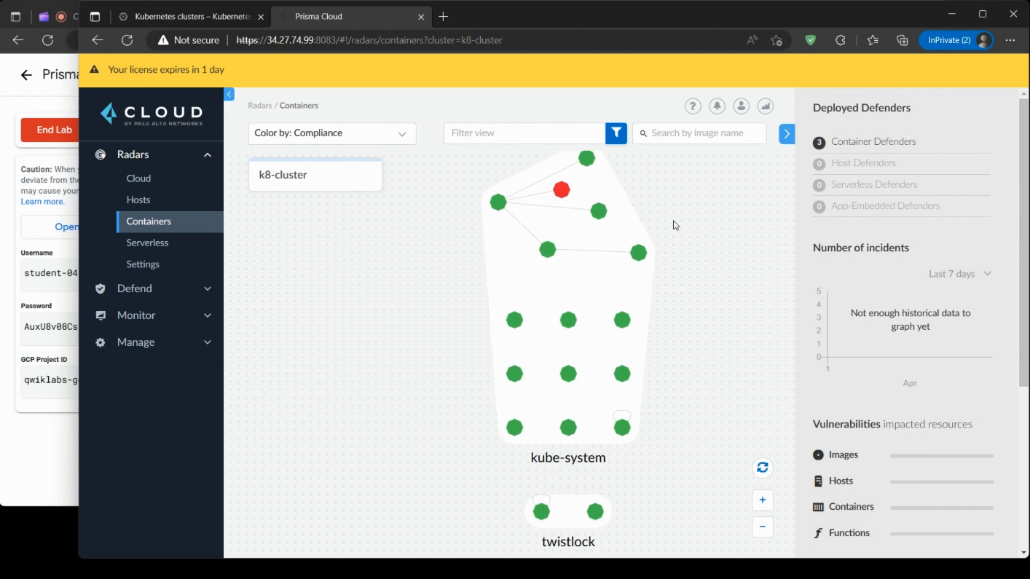
click(345, 133)
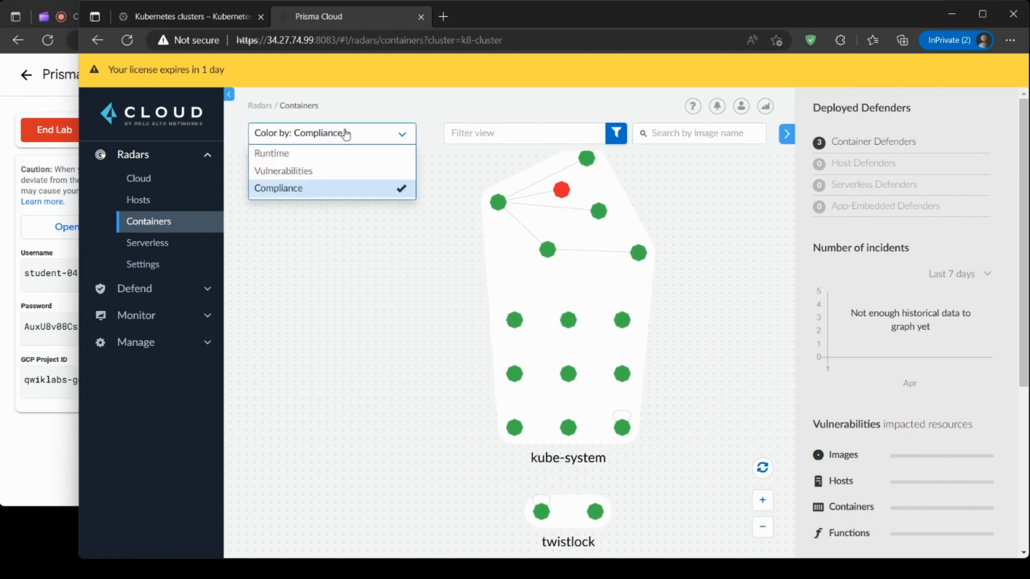
click(326, 176)
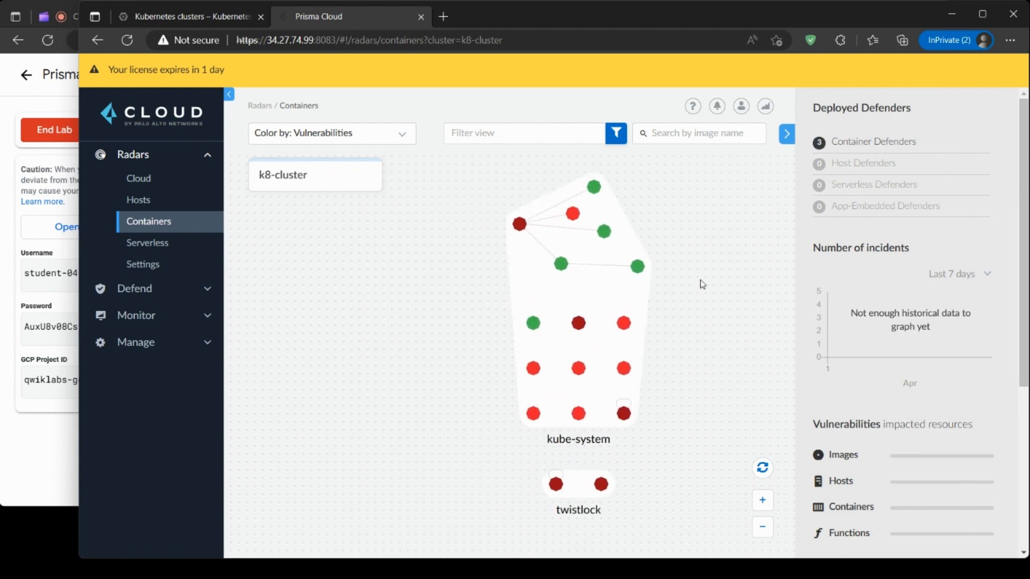
Copy the Task 3 commands that clone the prisma_cloud repository and deploy sock-shop from the lab instructions.
click(37, 455)
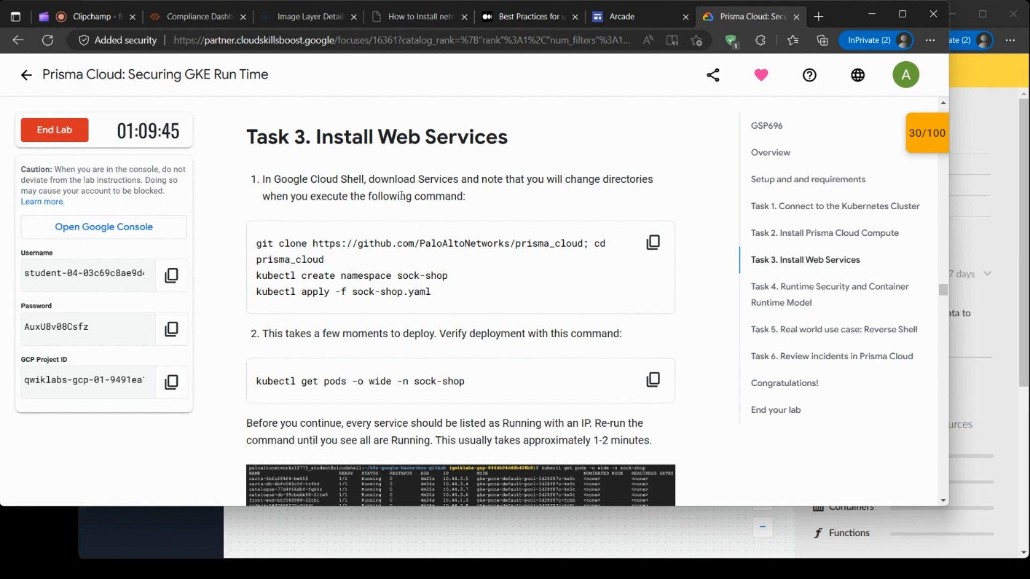
mouse_move(255, 243)
mouse_down()
mouse_move(451, 282)
mouse_move(454, 304)
mouse_up()
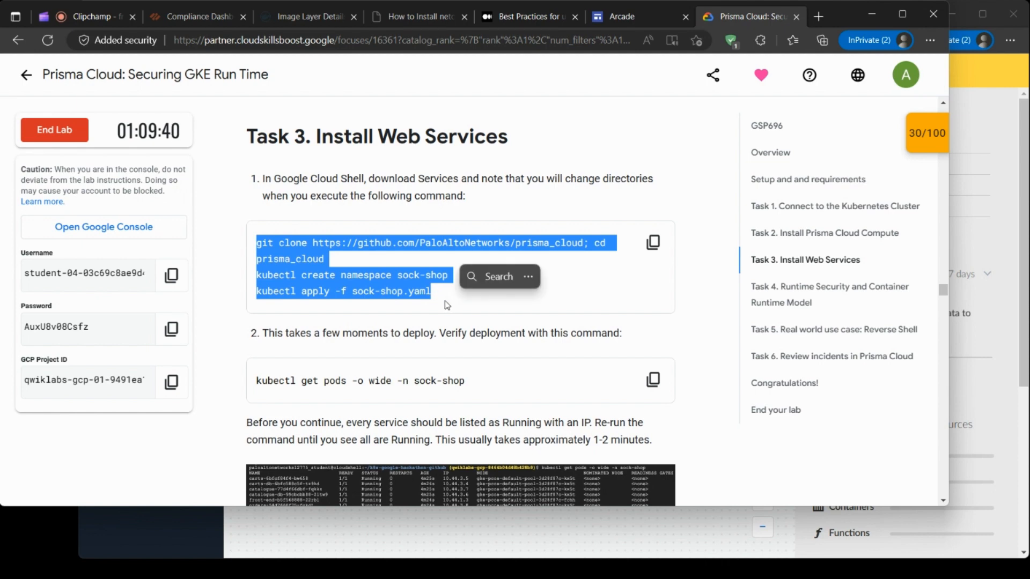
right_click(285, 272)
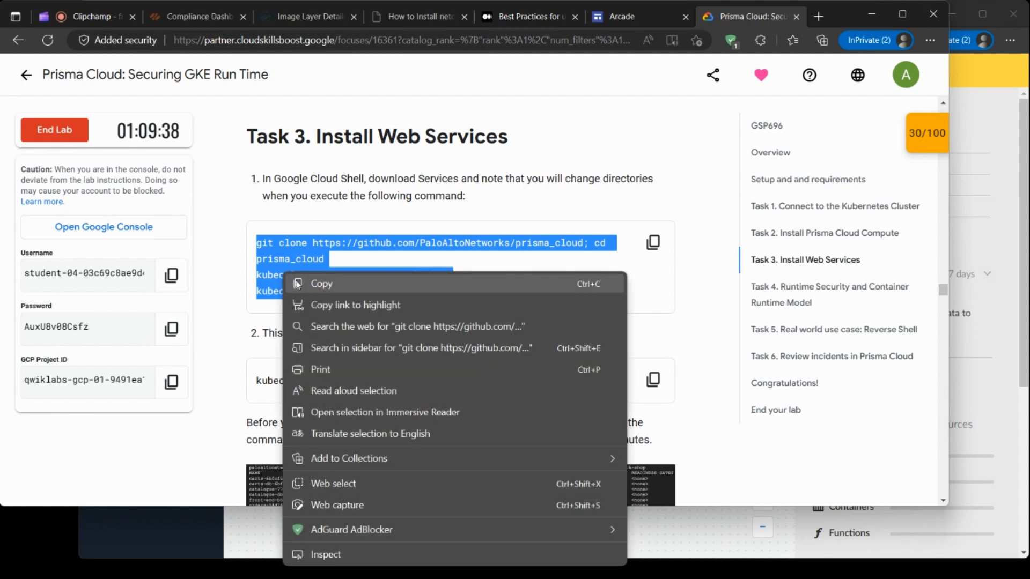
click(302, 281)
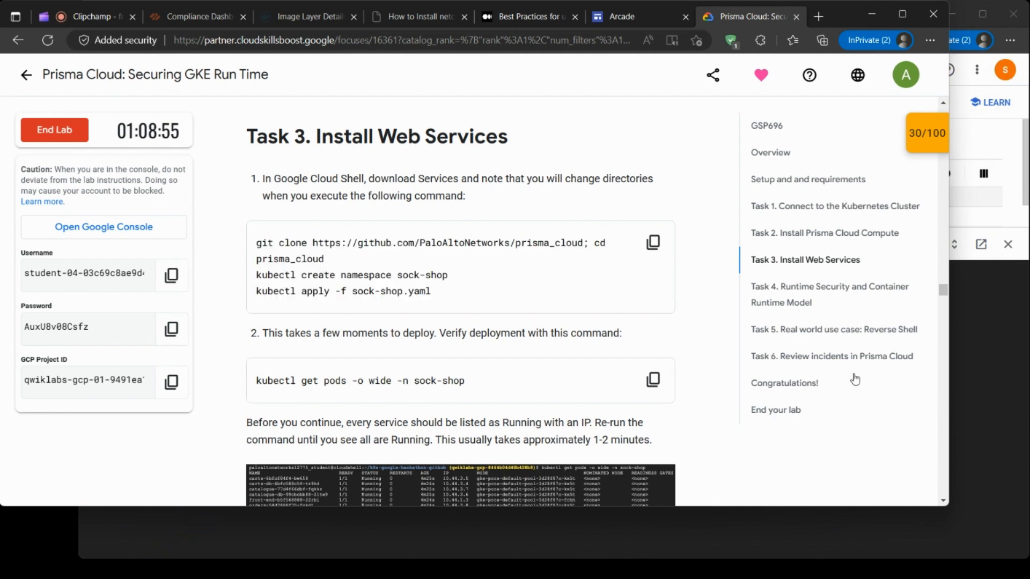
In Cloud Shell, run the copied commands to clone prisma_cloud, create the sock-shop namespace and apply sock-shop.yaml.
click(994, 372)
key(ctrl+v)
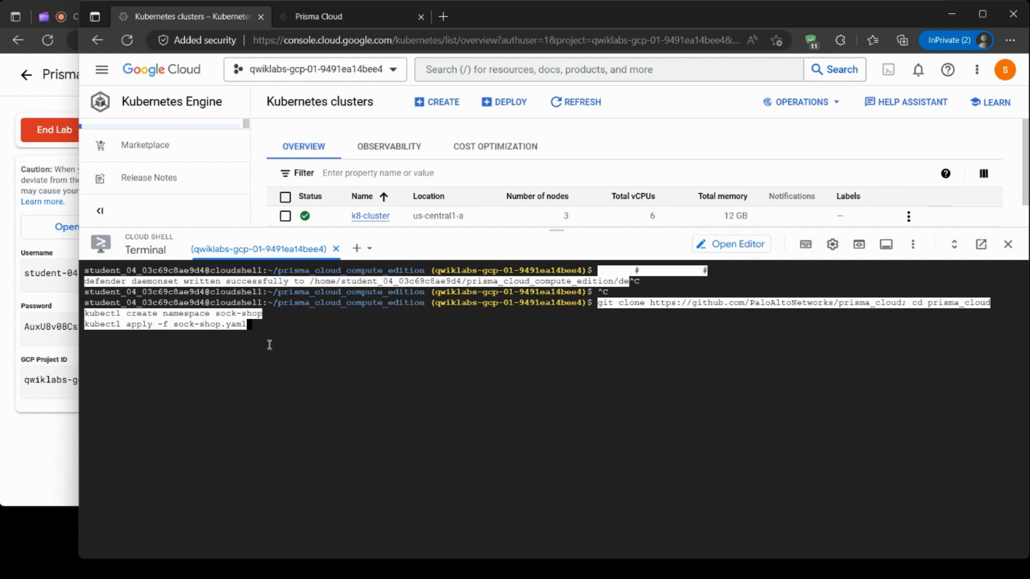
key(Return)
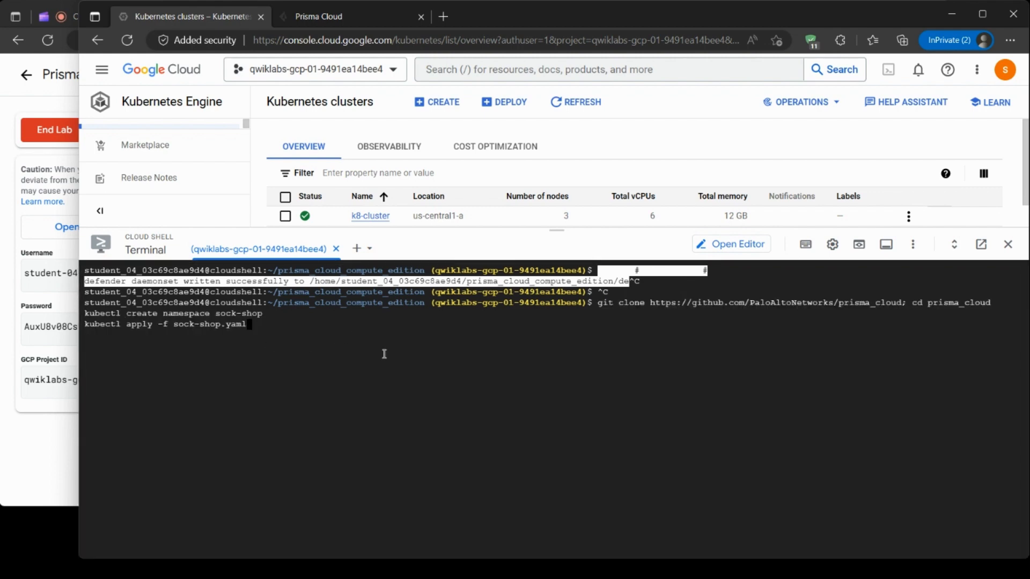
click(47, 436)
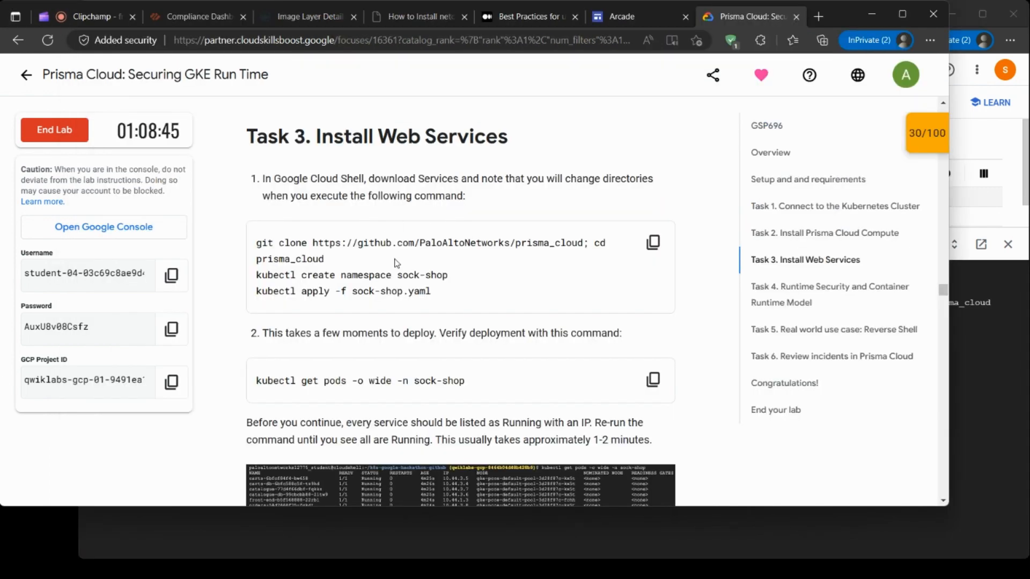
click(1004, 398)
key(Return)
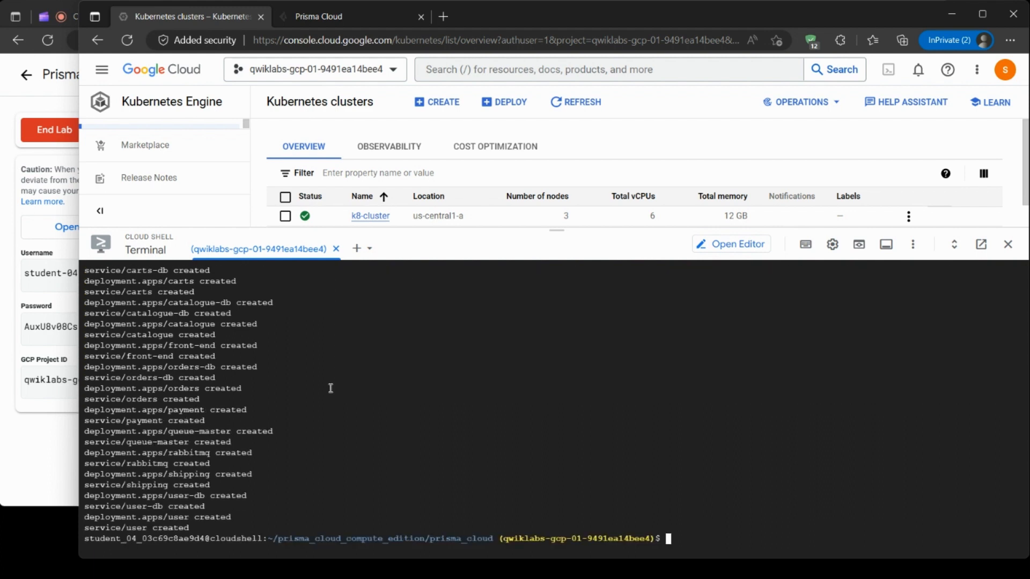
Read the lab's deployment verification instructions and examine the enlarged sample output of the sock-shop pod listing.
click(19, 460)
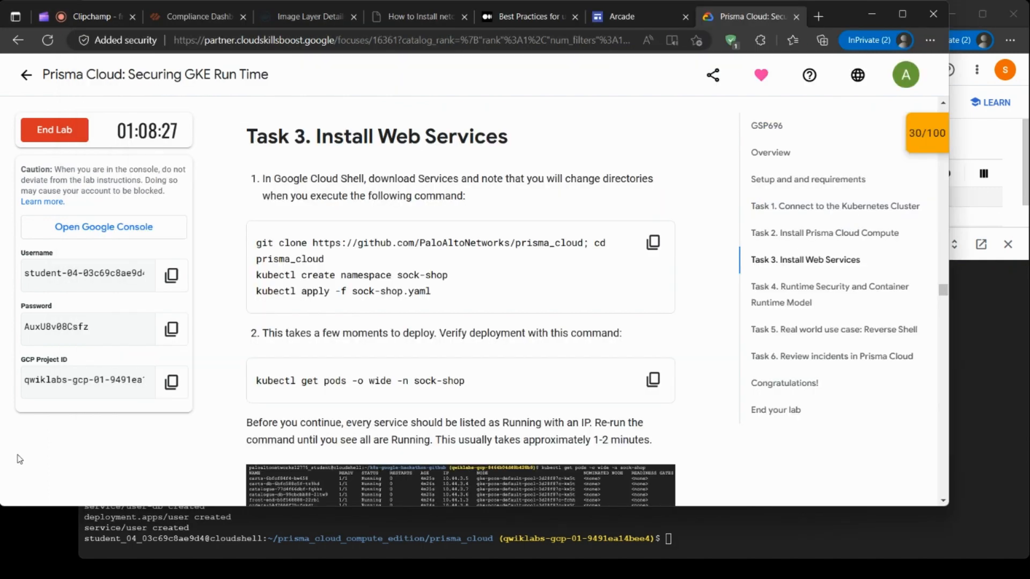
scroll(364, 343, down, 3)
scroll(364, 343, down, 1)
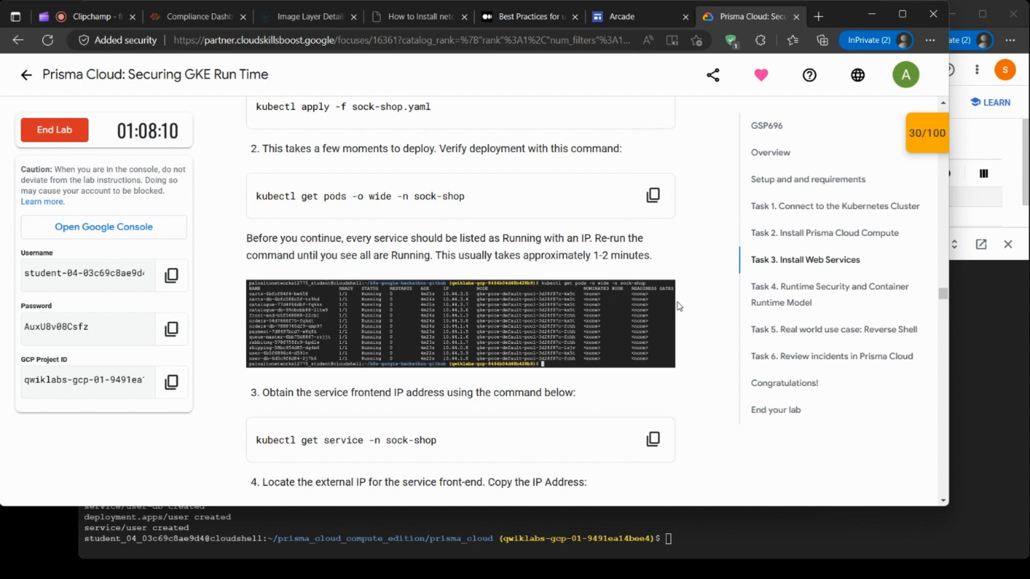
click(456, 303)
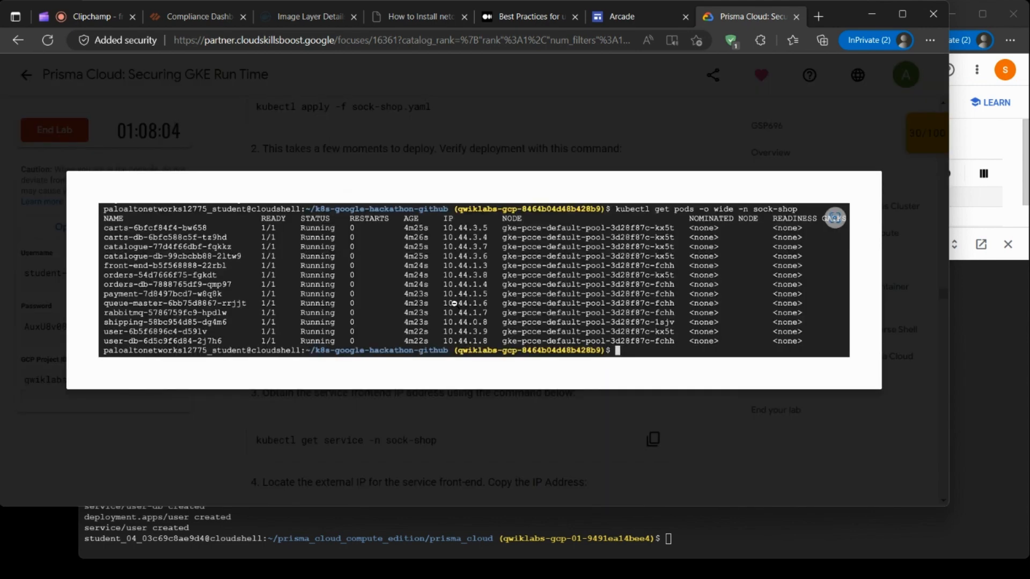
click(86, 146)
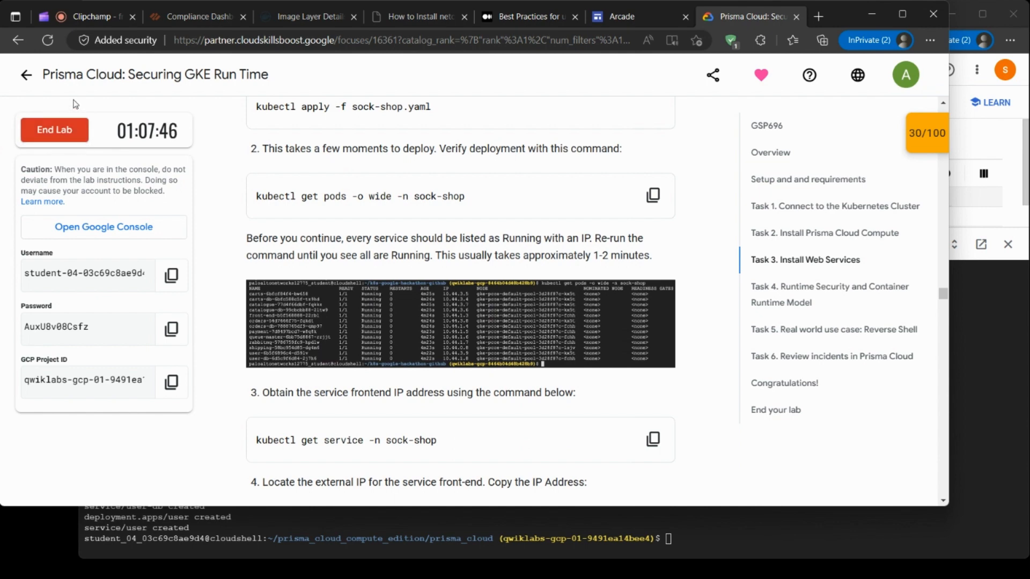
Copy the lab's kubectl get pods -o wide -n sock-shop command, discard its pasted line in Cloud Shell and clear the terminal.
scroll(278, 188, up, 1)
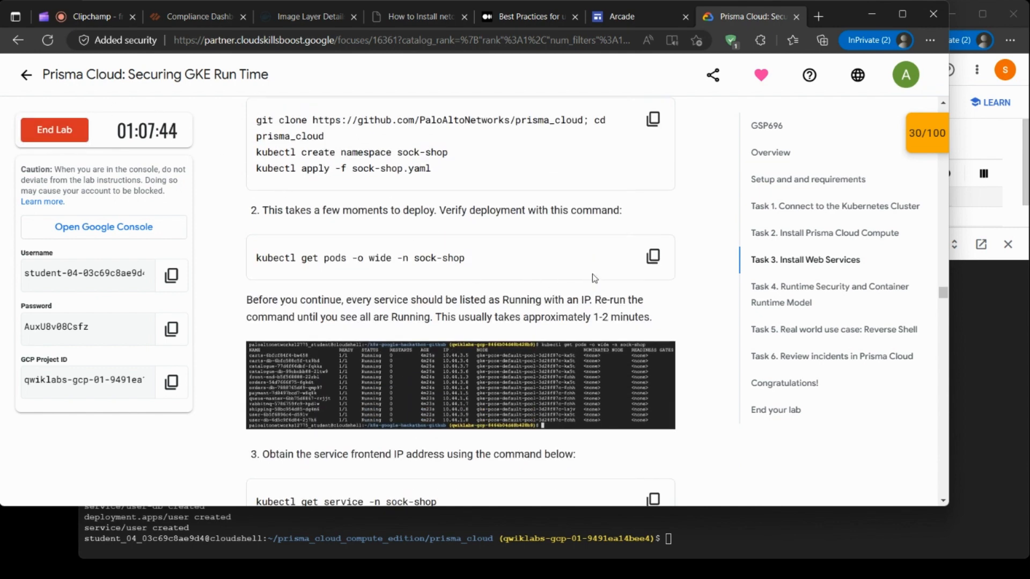
click(656, 259)
click(984, 342)
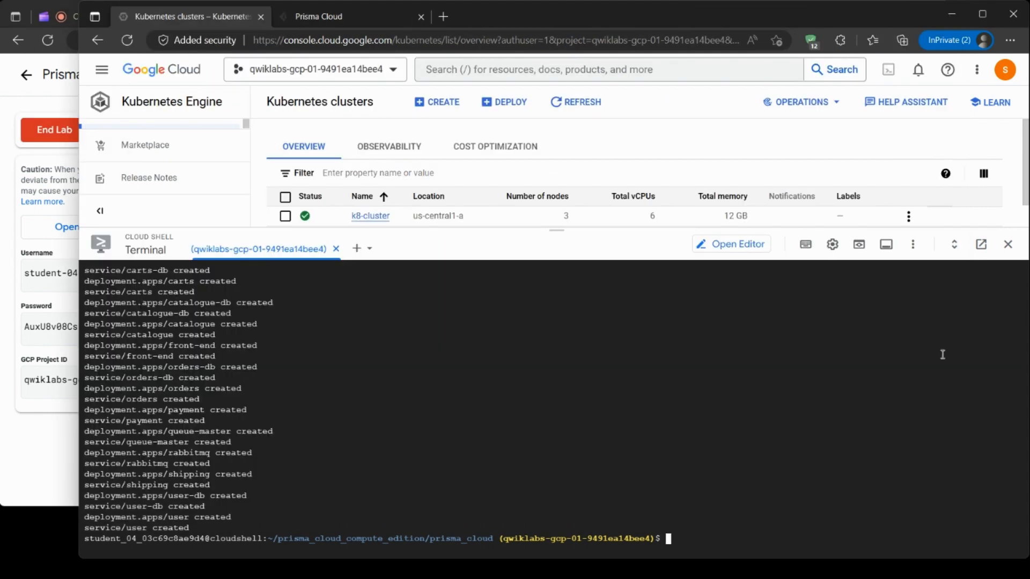
key(ctrl+v)
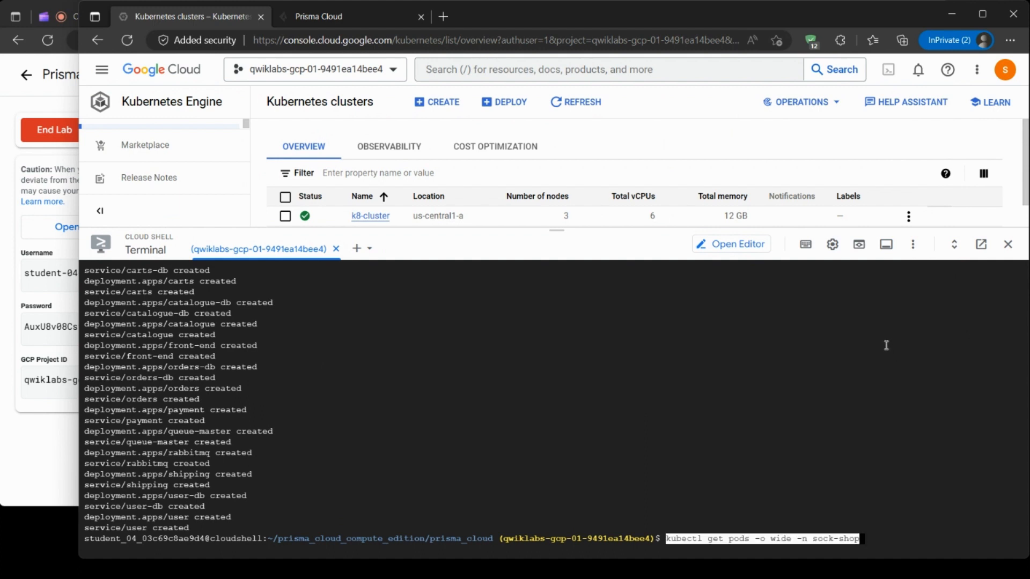
key(ctrl+c)
text(clear)
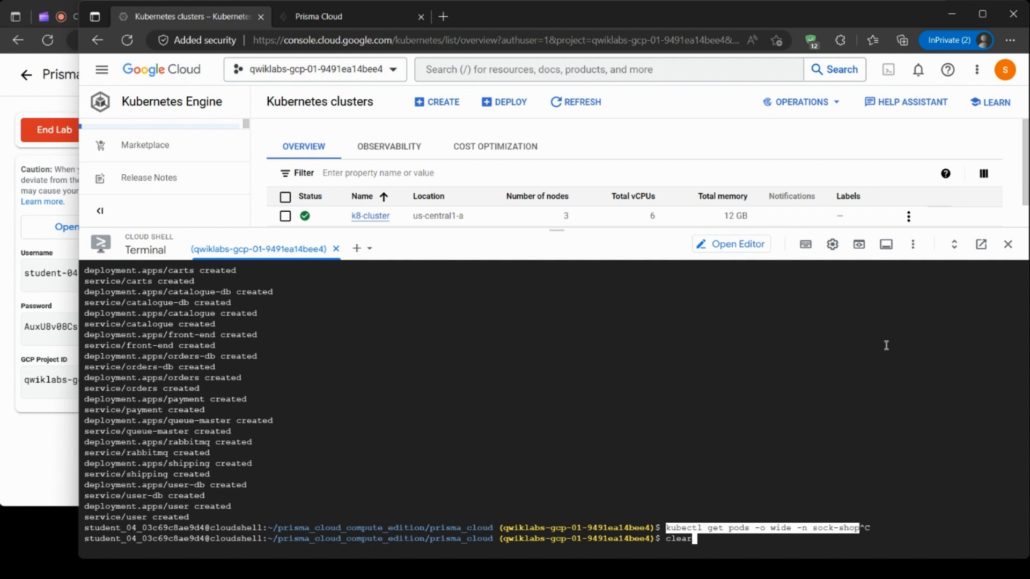
key(Return)
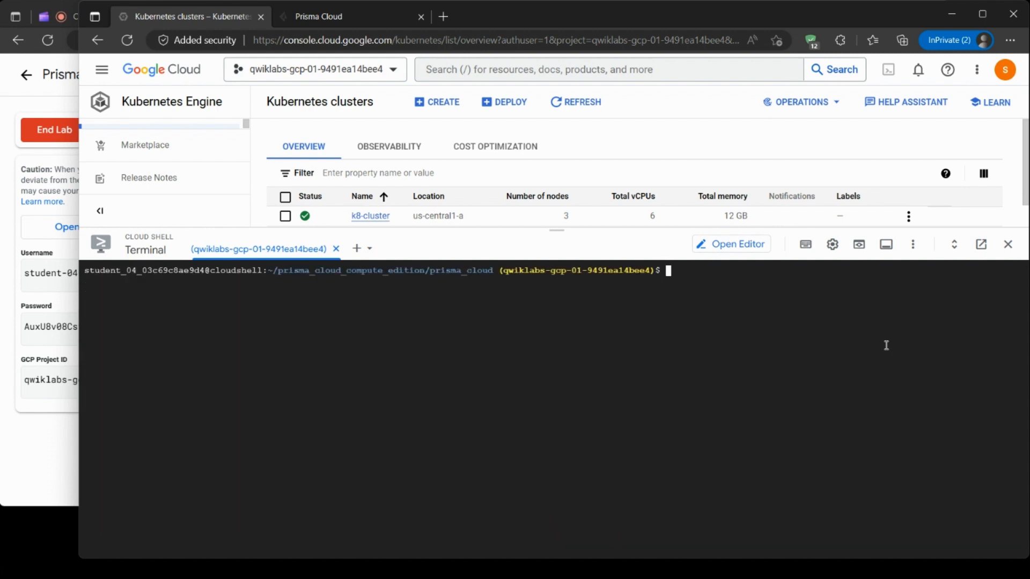
List the sock-shop pods in Cloud Shell with kubectl get pods -o wide -n sock-shop.
key(ctrl+v)
key(Return)
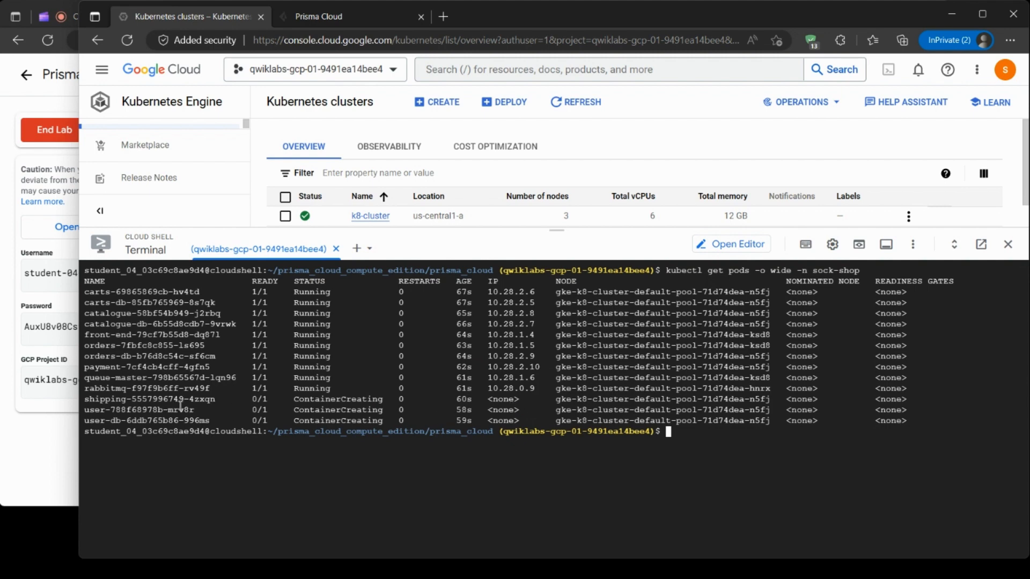
Read the lab guide's Task 3 instructions on verifying pods, reaching and logging in to Sock Shop, and filtering the Prisma Cloud container radar.
click(51, 448)
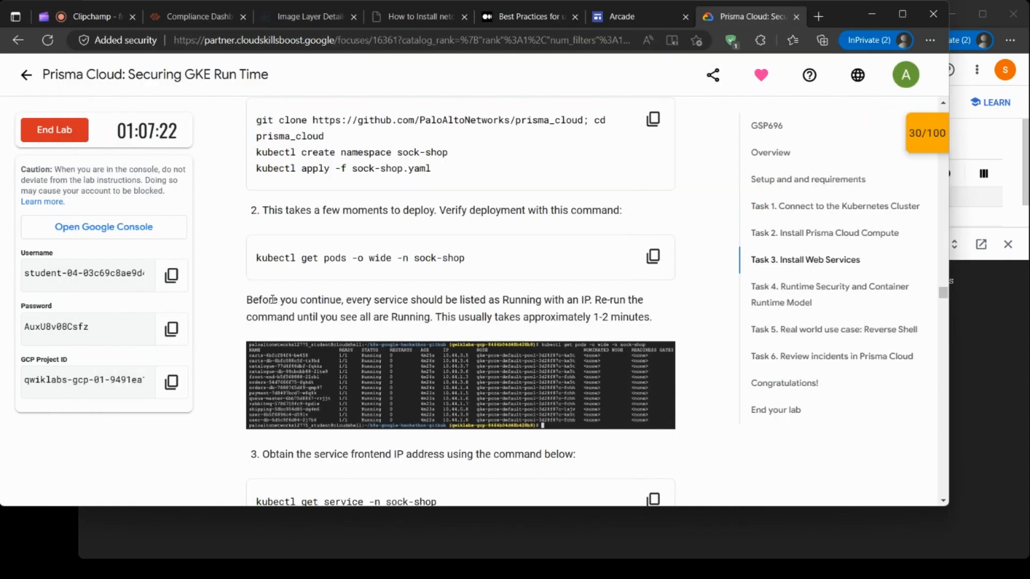
scroll(303, 301, down, 3)
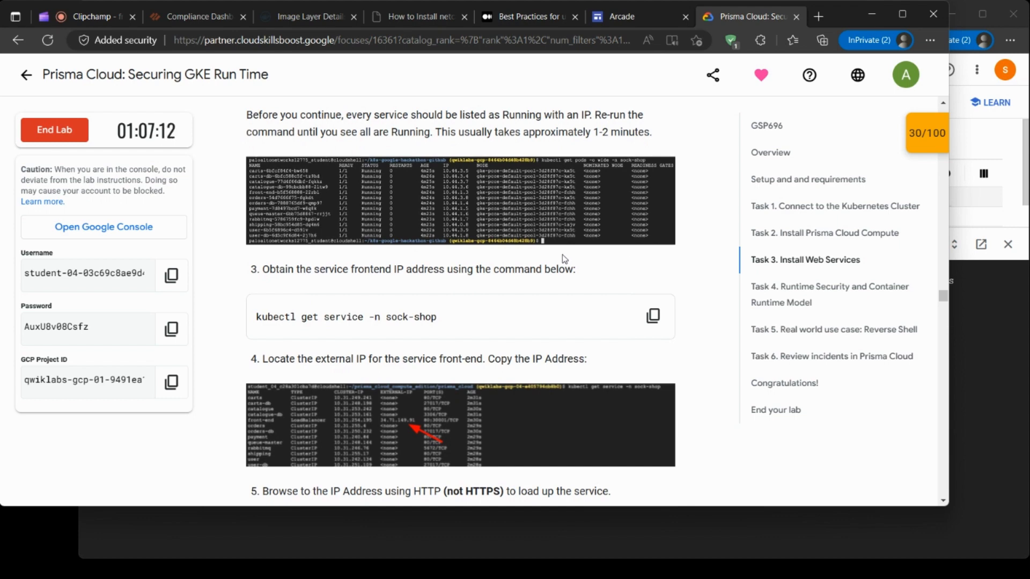
scroll(565, 259, down, 1)
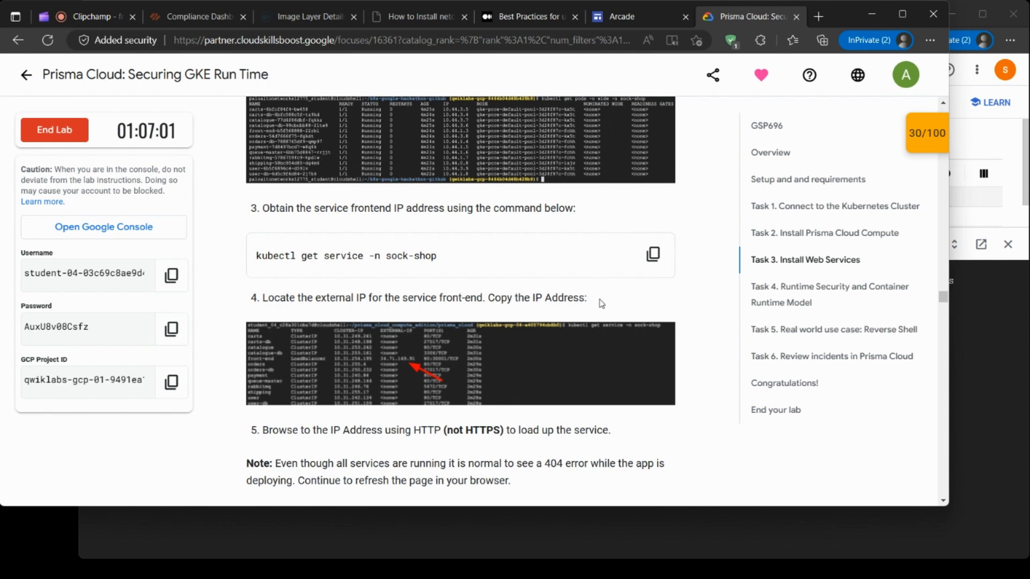
scroll(601, 304, down, 1)
scroll(601, 304, down, 1)
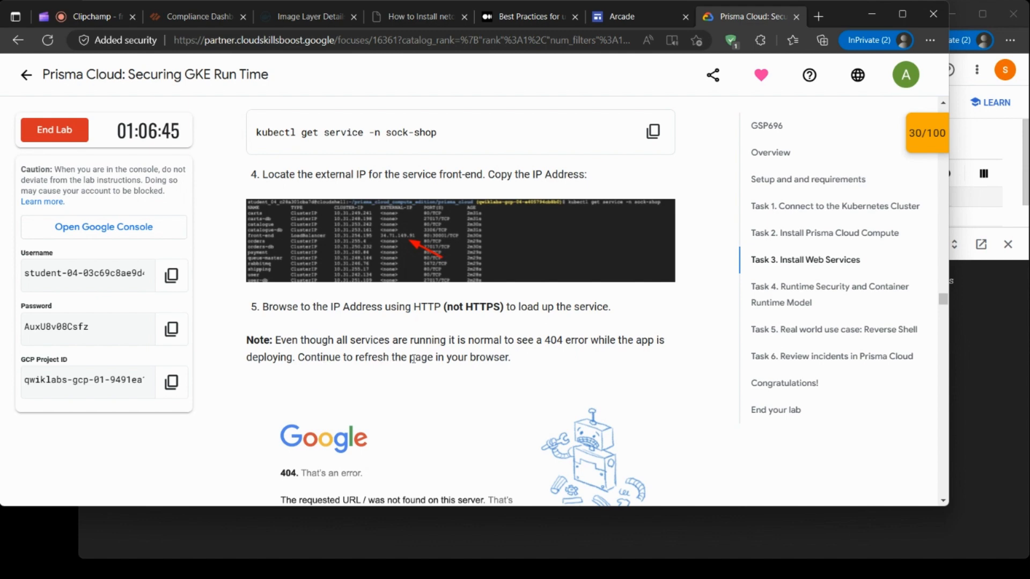
scroll(522, 372, down, 5)
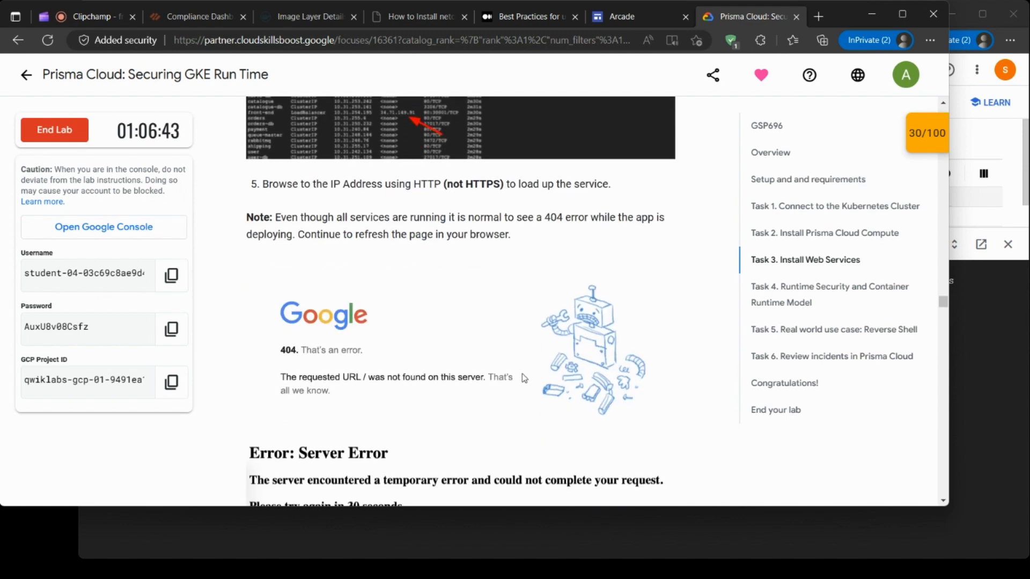
scroll(523, 376, down, 2)
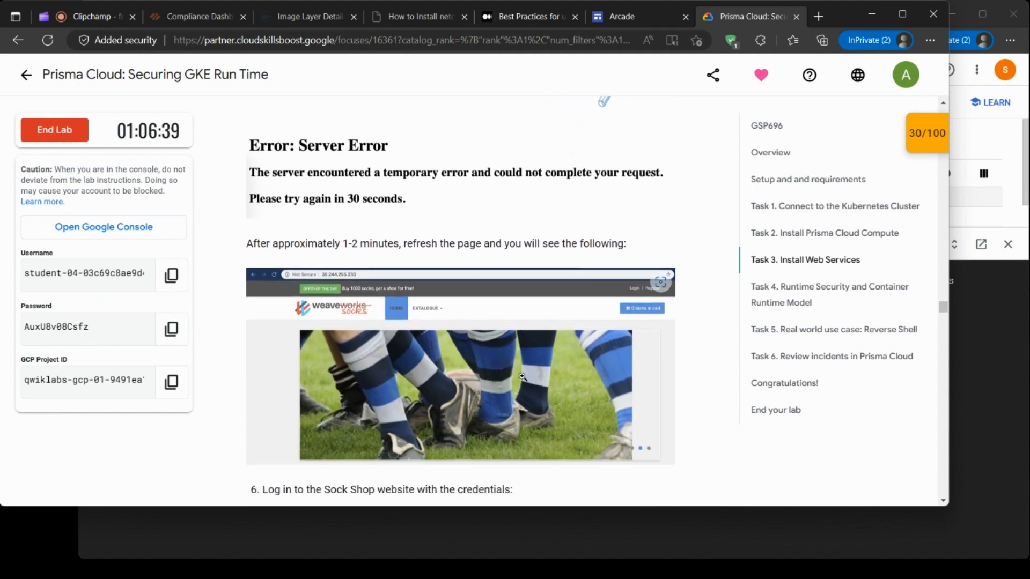
scroll(522, 376, down, 1)
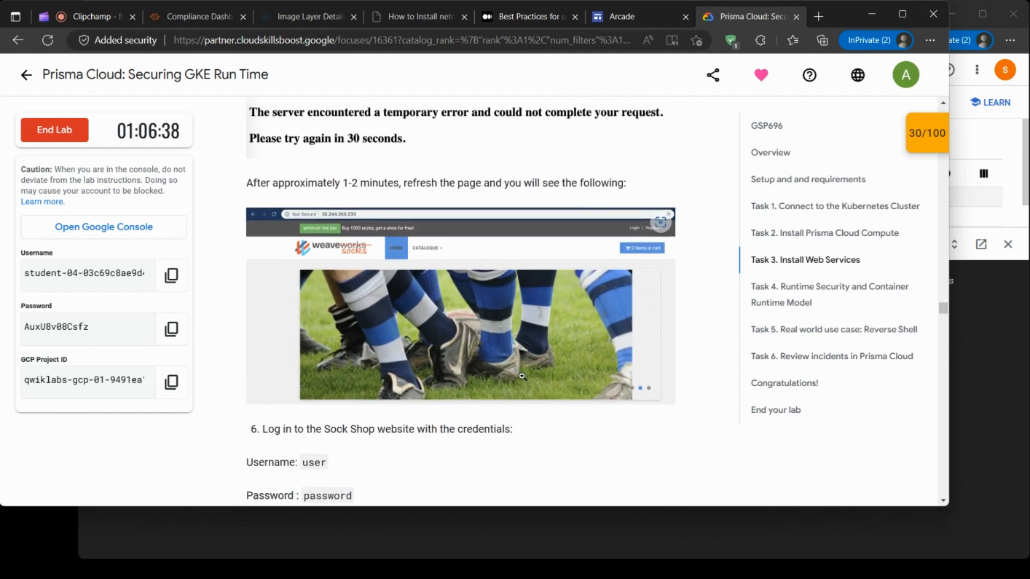
scroll(479, 333, down, 1)
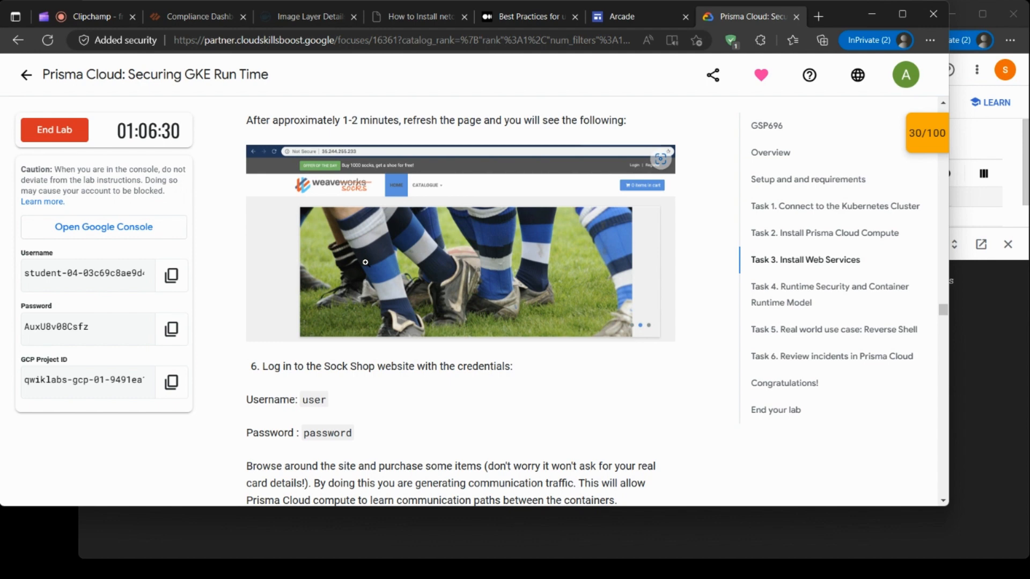
scroll(365, 262, down, 5)
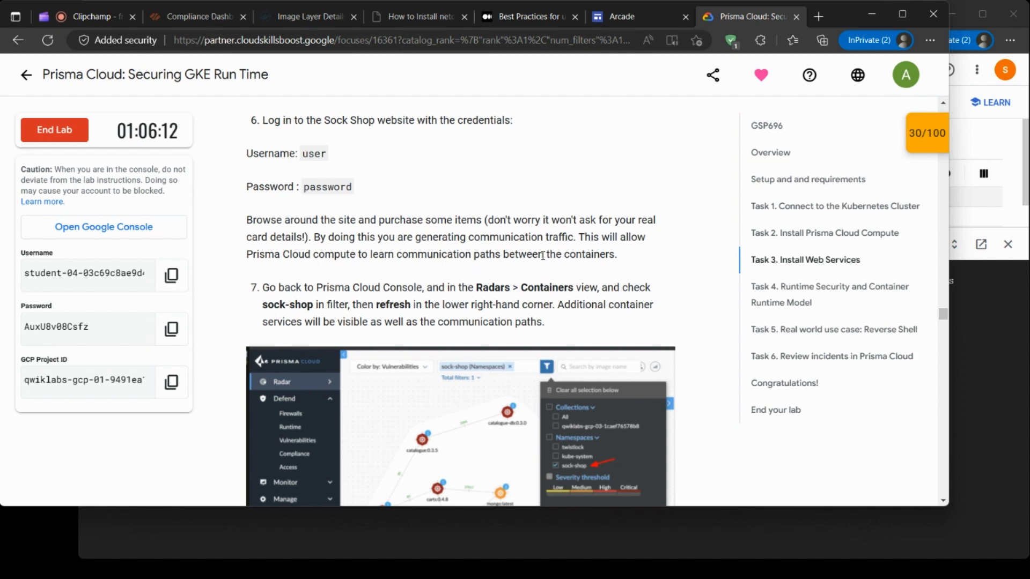
scroll(543, 256, down, 3)
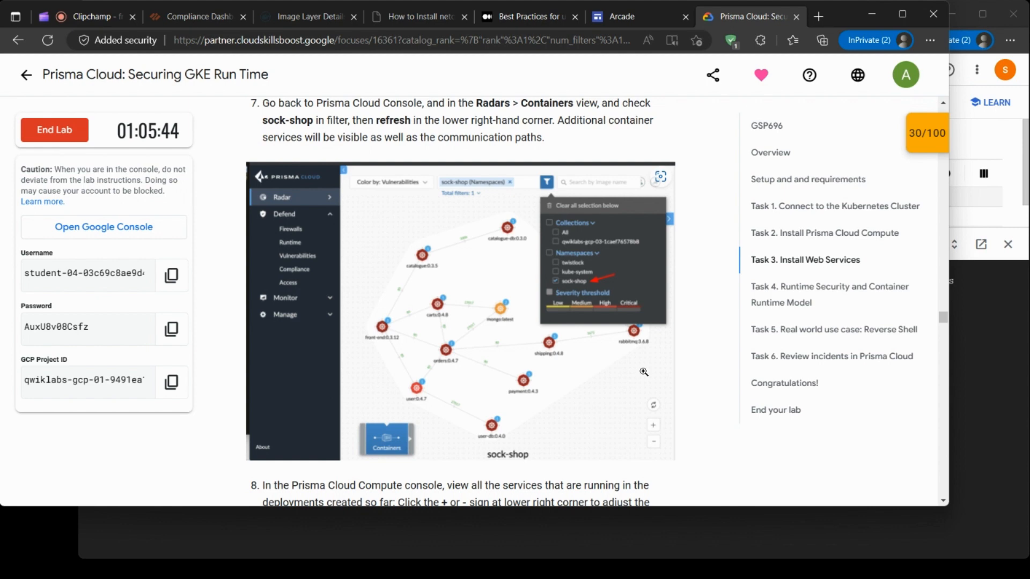
scroll(644, 372, down, 1)
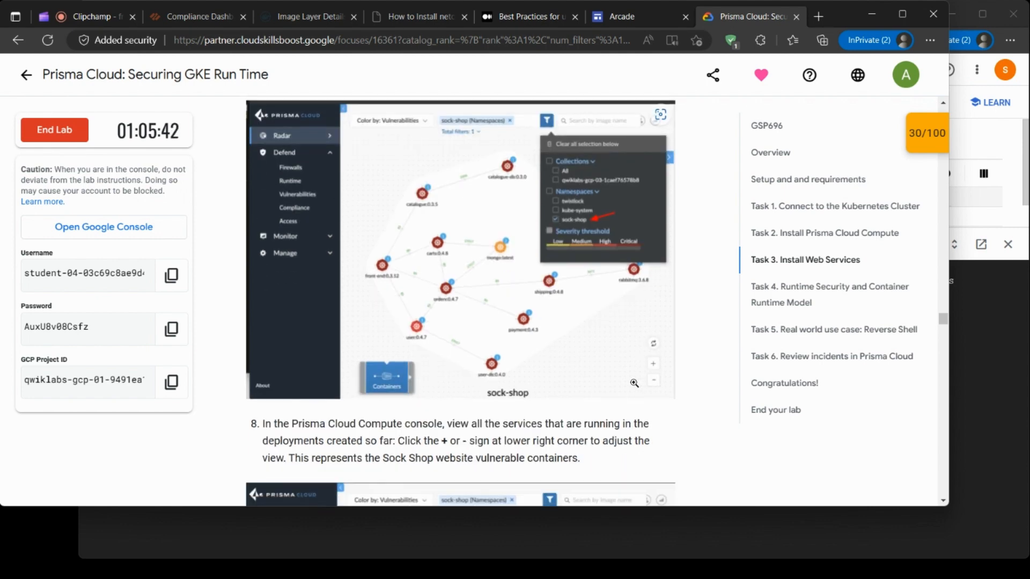
scroll(633, 379, down, 3)
scroll(631, 381, down, 2)
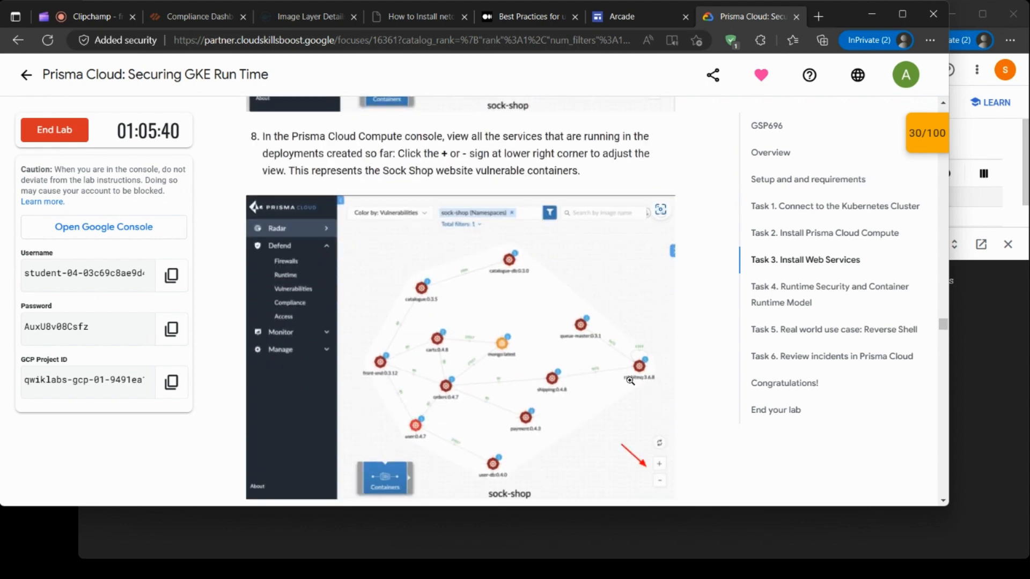
scroll(628, 380, up, 8)
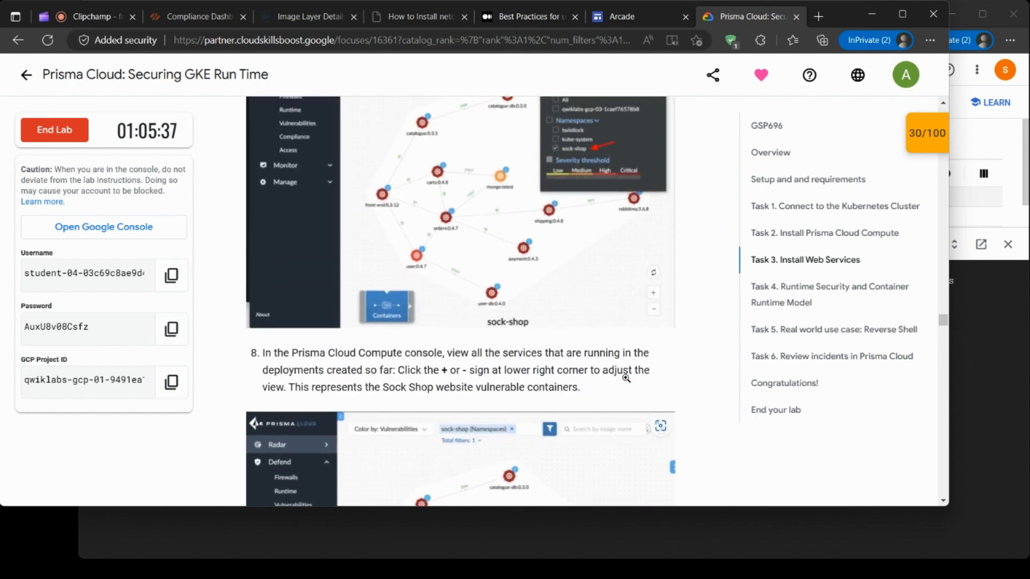
scroll(625, 377, up, 8)
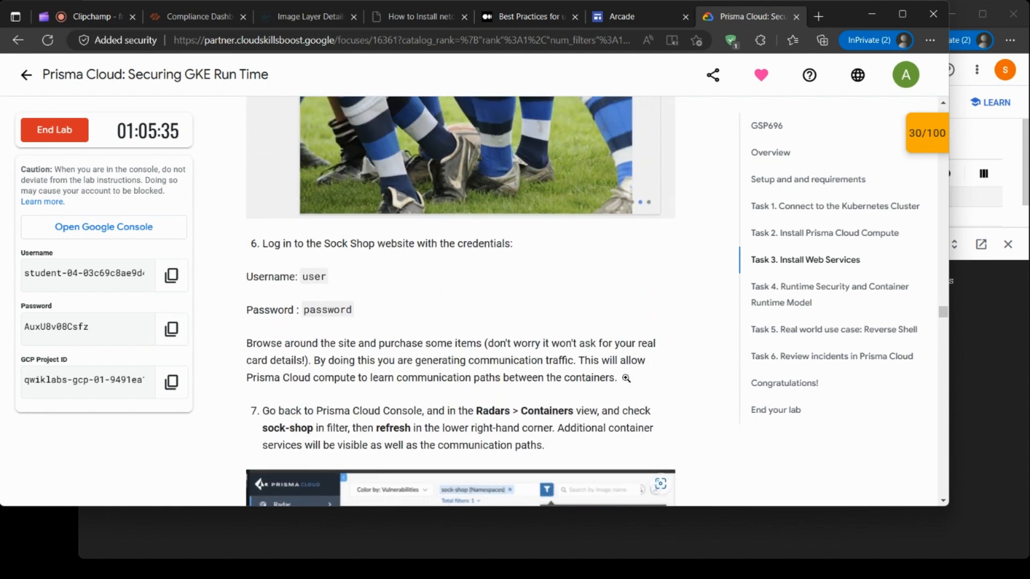
scroll(624, 377, up, 10)
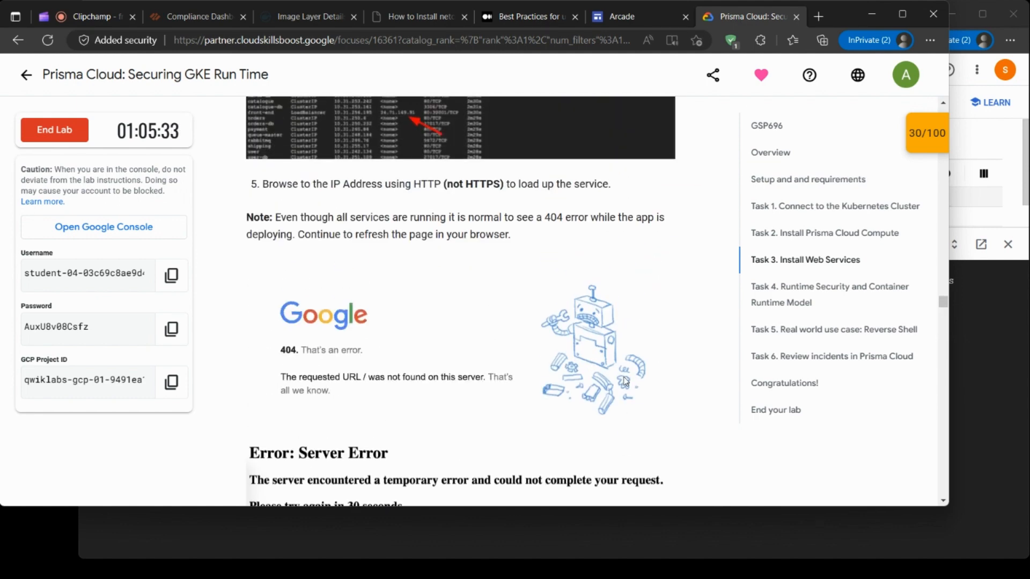
scroll(623, 374, up, 1)
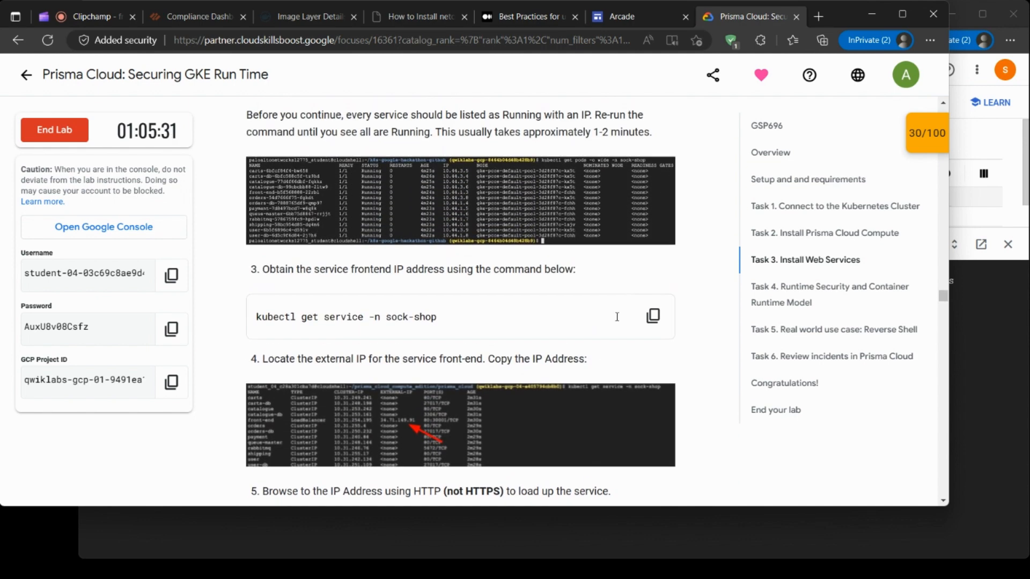
scroll(494, 202, up, 1)
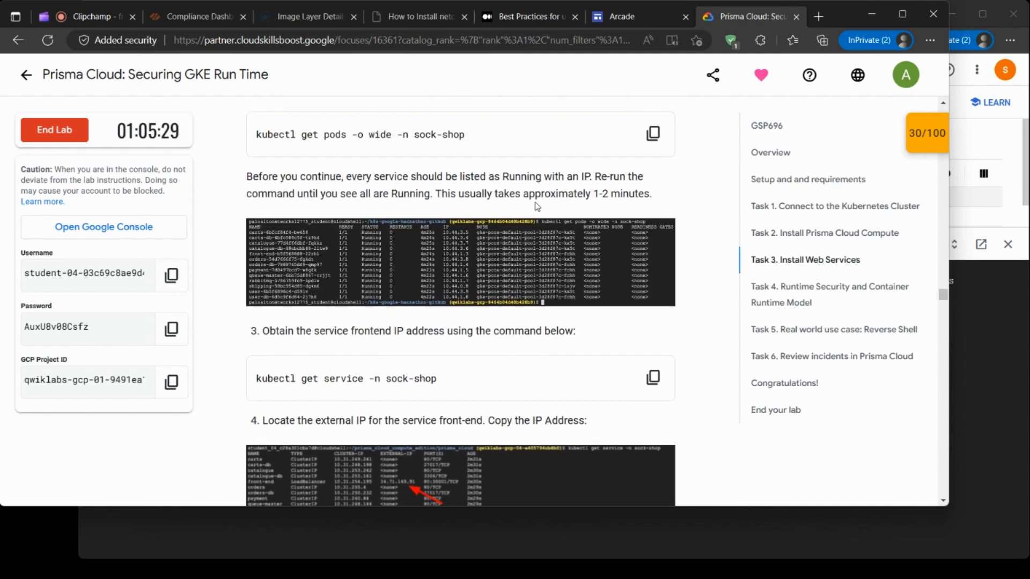
Re-run kubectl get pods -o wide -n sock-shop in Cloud Shell to recheck the pods, and clear the terminal.
click(1004, 363)
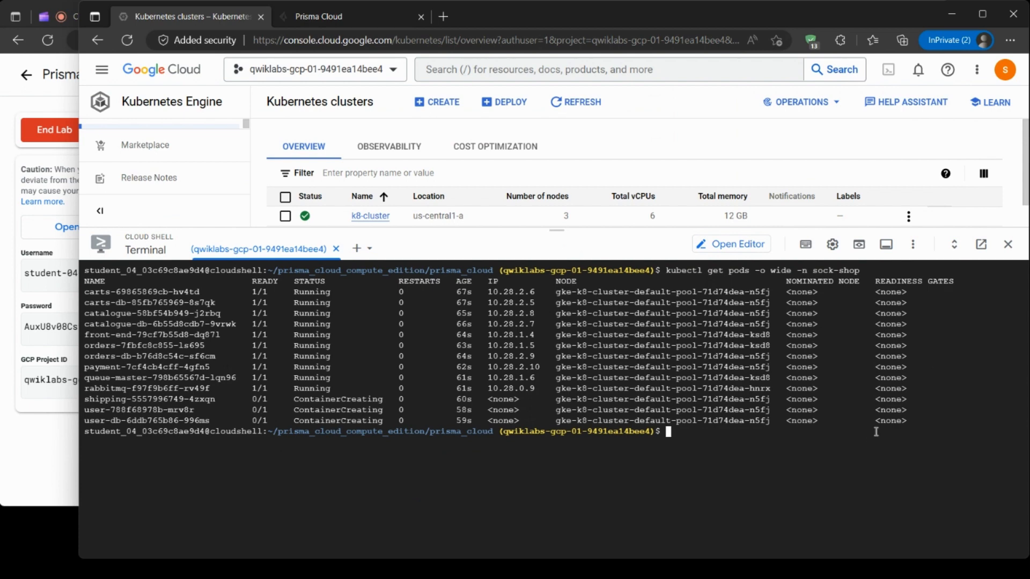
key(Up)
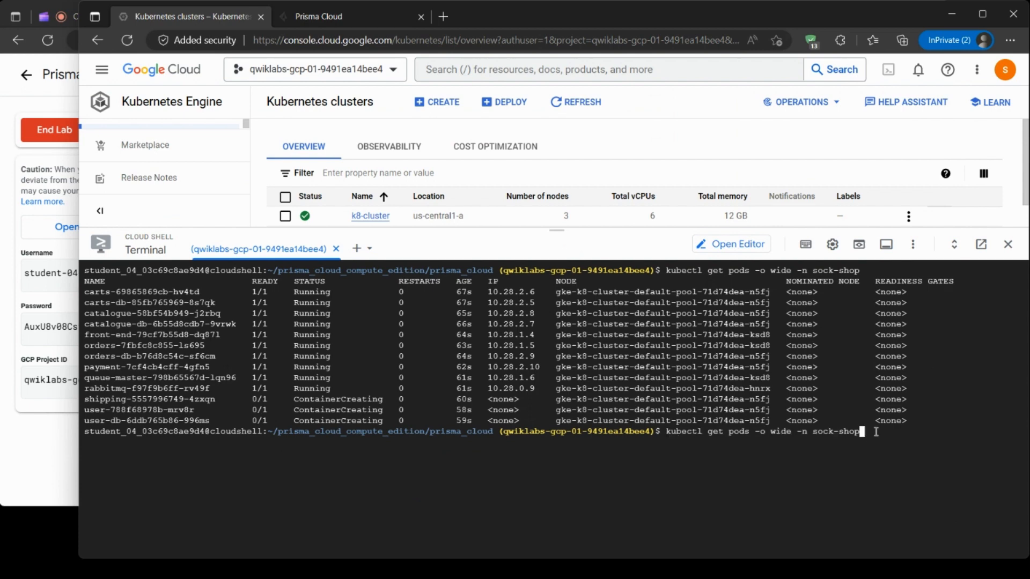
key(Return)
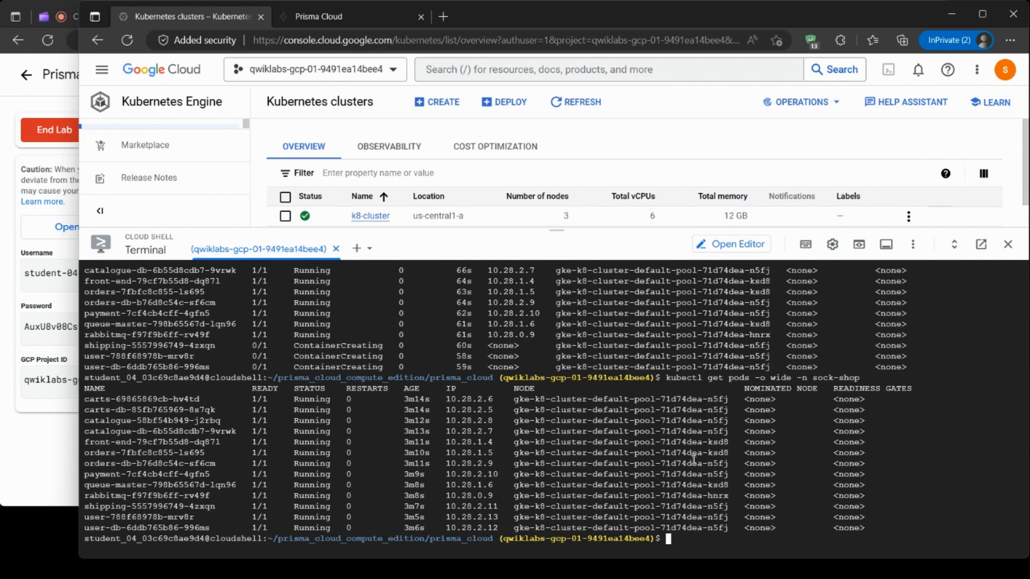
text(clear)
key(Return)
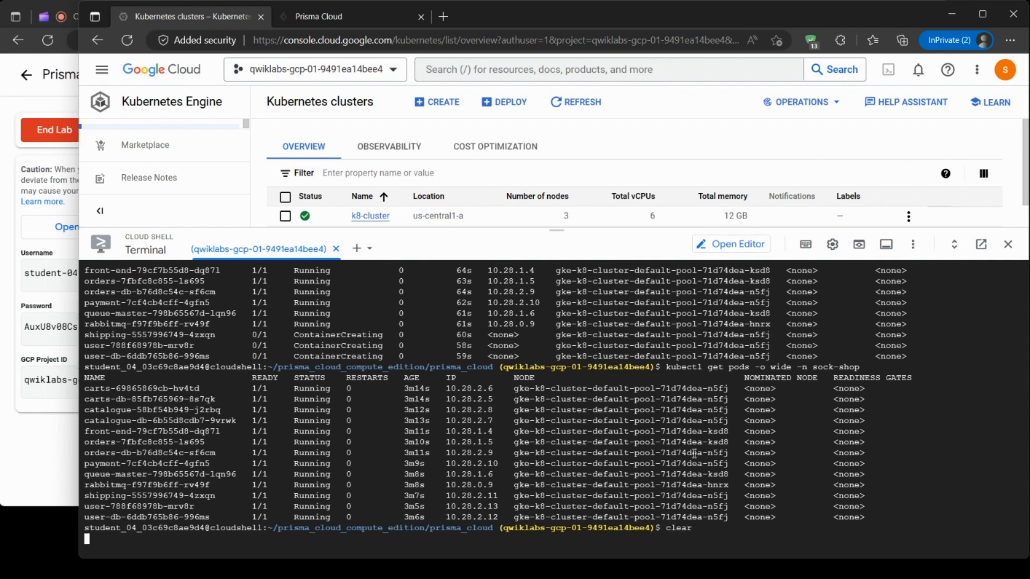
Copy the command kubectl get service -n sock-shop from the lab guide and run it in Cloud Shell.
click(54, 467)
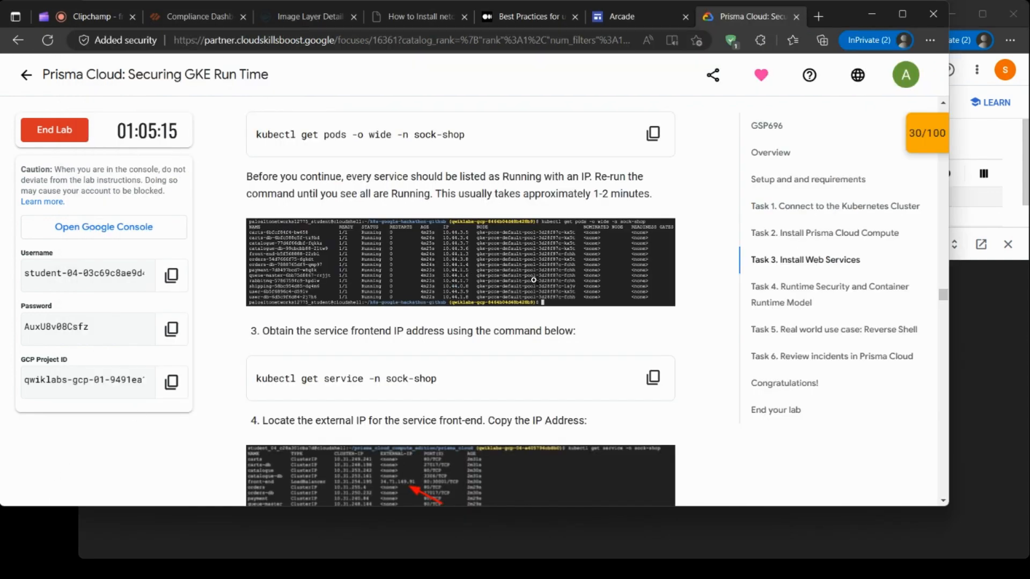
scroll(536, 281, up, 3)
scroll(536, 284, down, 5)
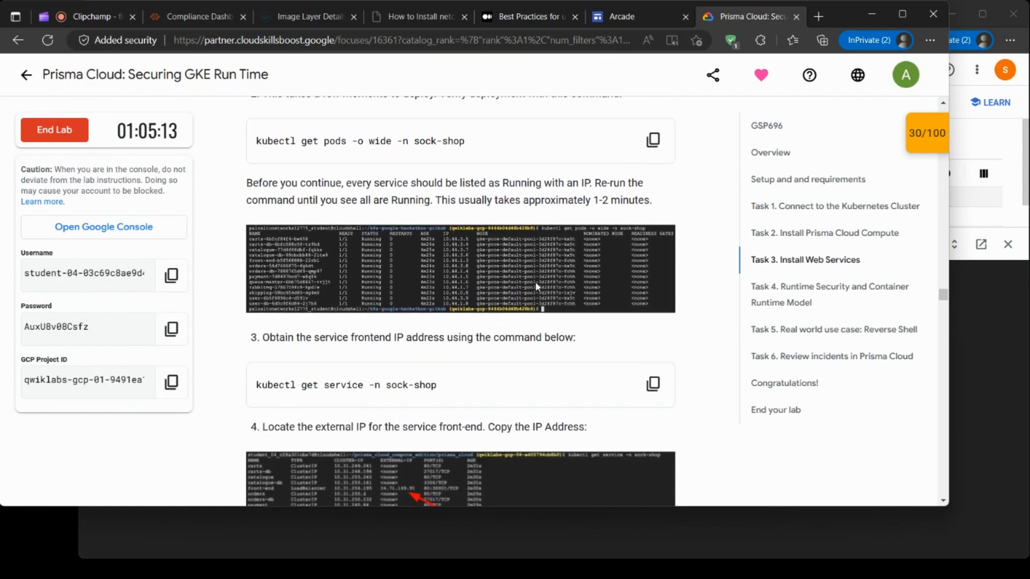
scroll(538, 287, up, 1)
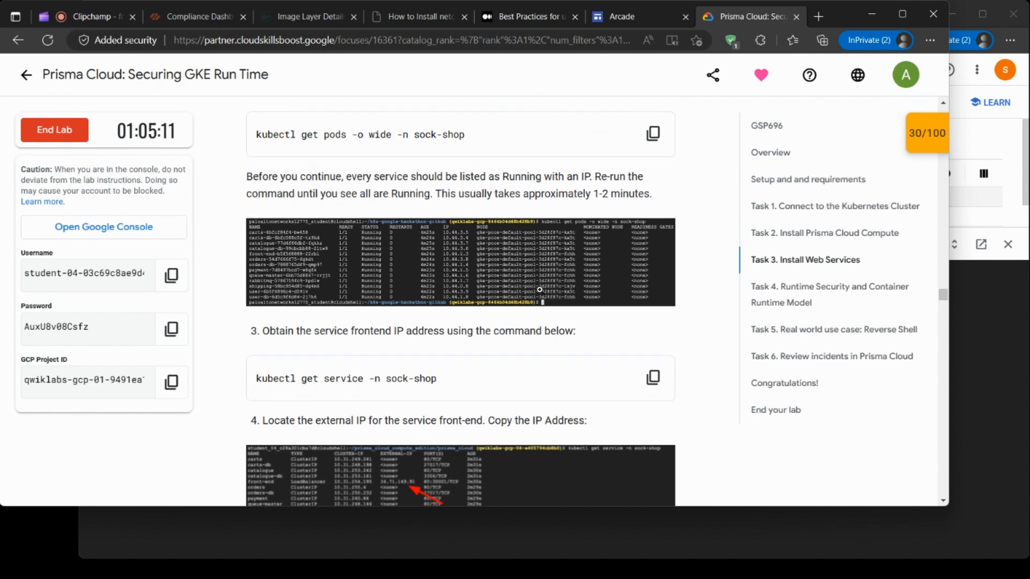
scroll(547, 301, down, 1)
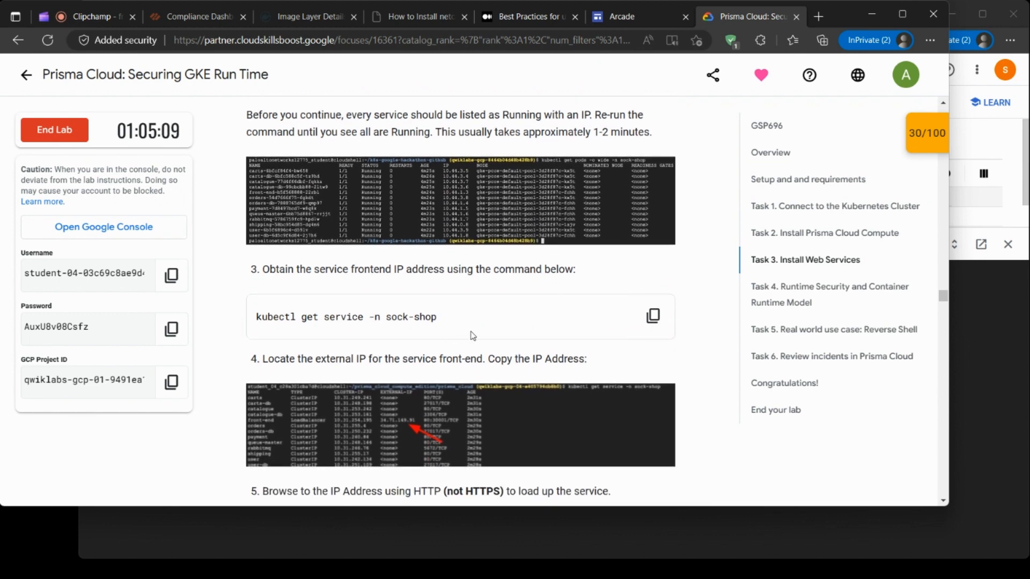
scroll(547, 328, down, 2)
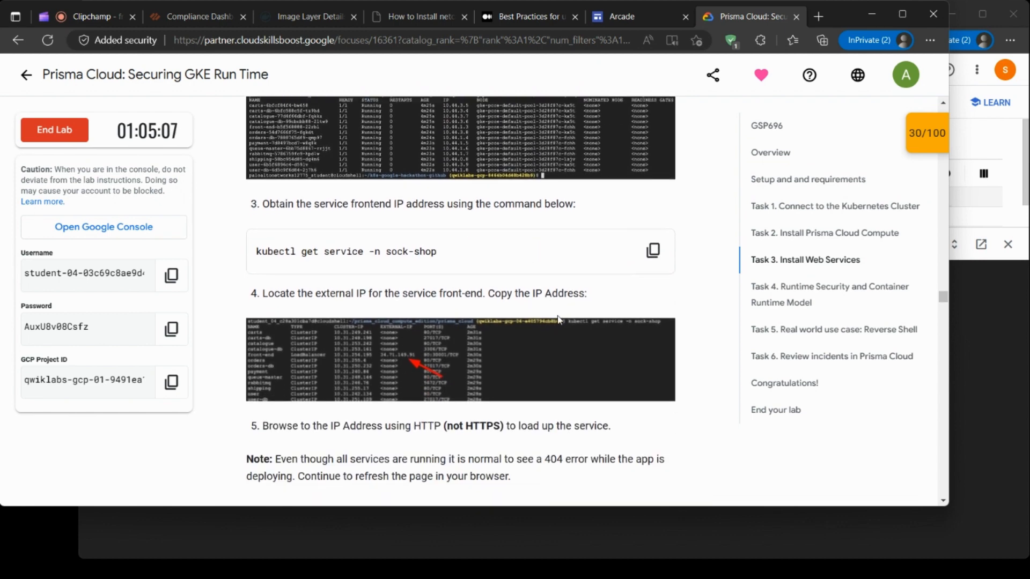
click(652, 191)
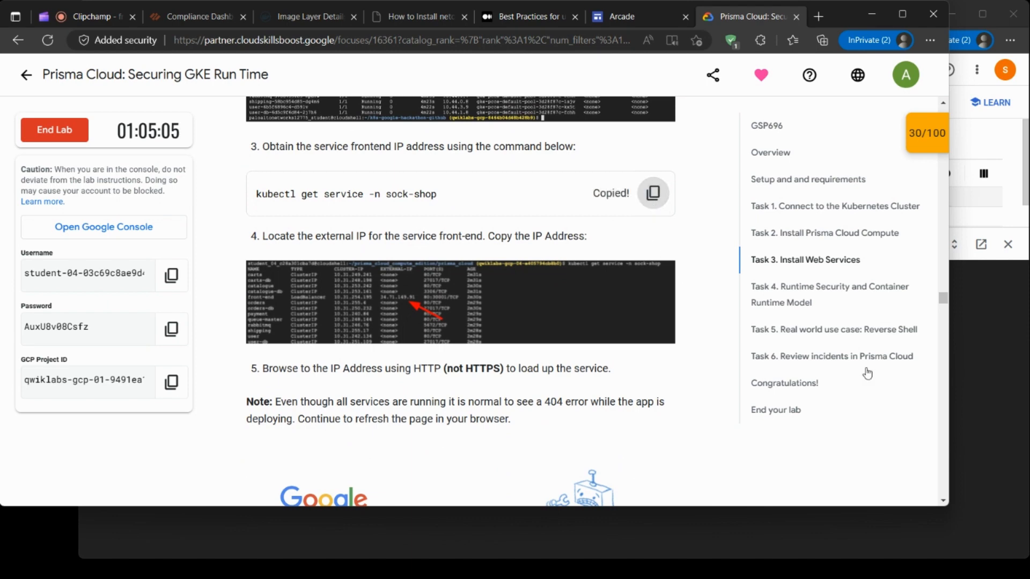
click(964, 388)
key(ctrl+v)
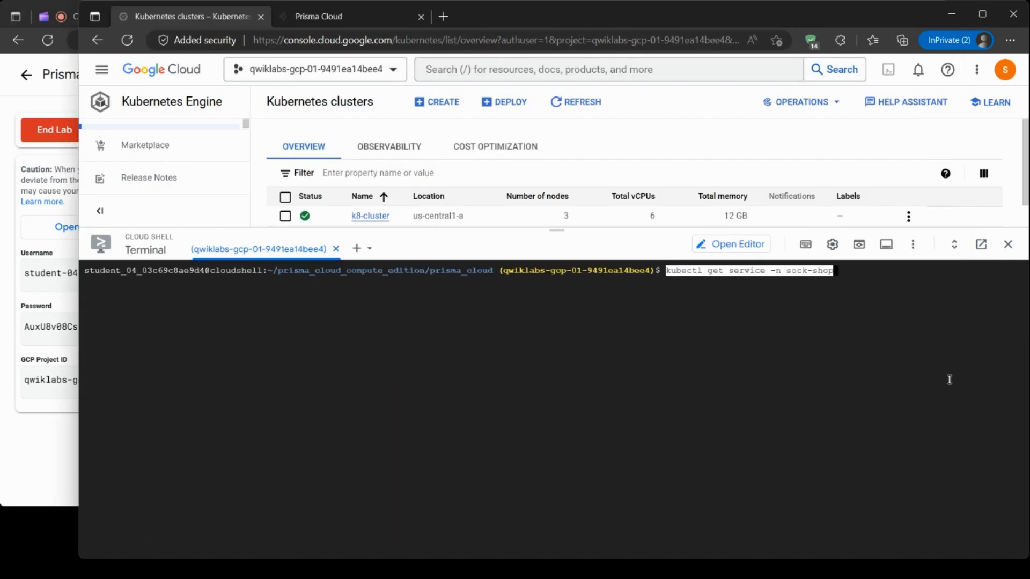
key(Return)
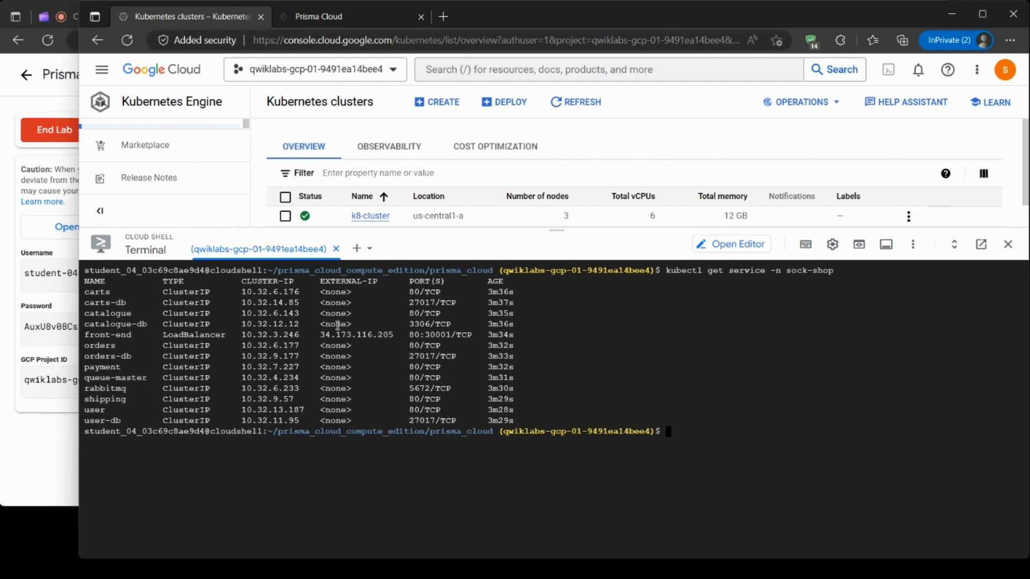
drag(320, 335, 394, 336)
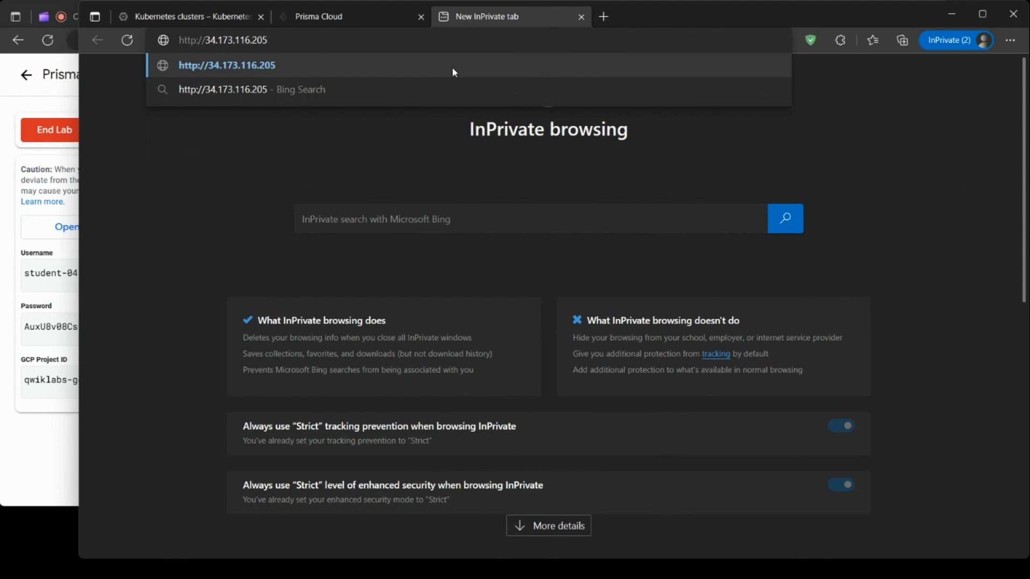
key(Return)
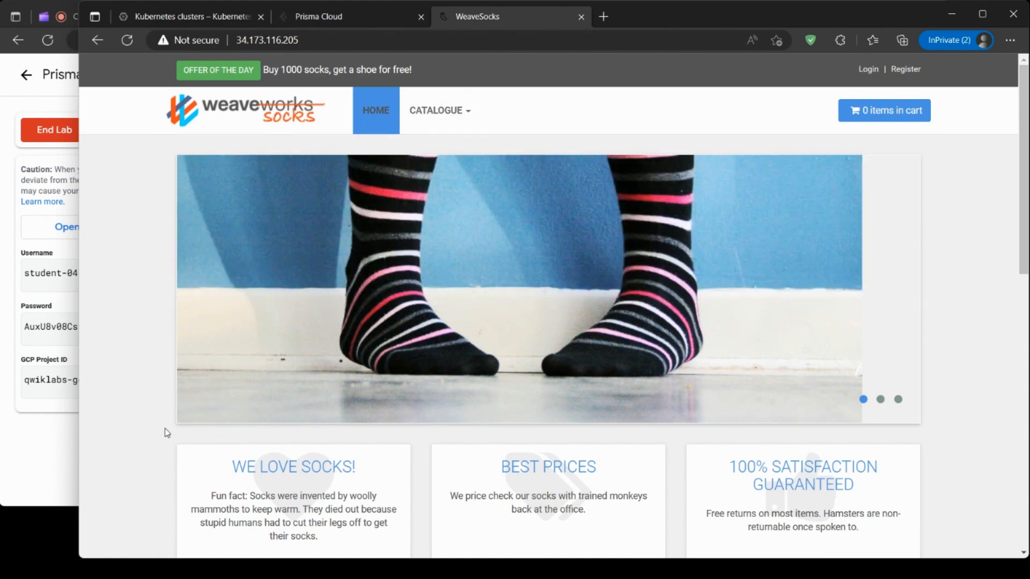
scroll(992, 194, down, 10)
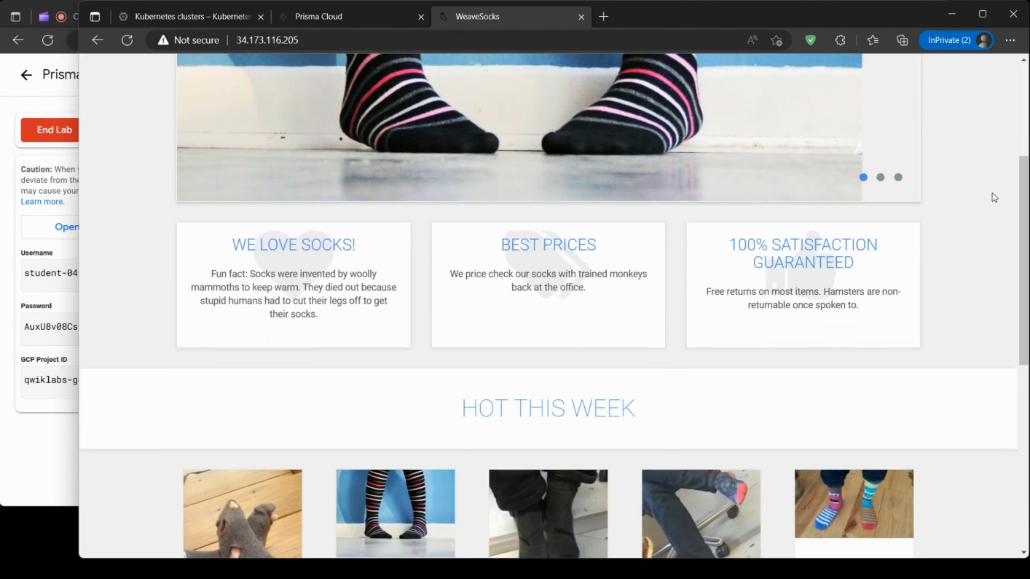
scroll(994, 197, down, 3)
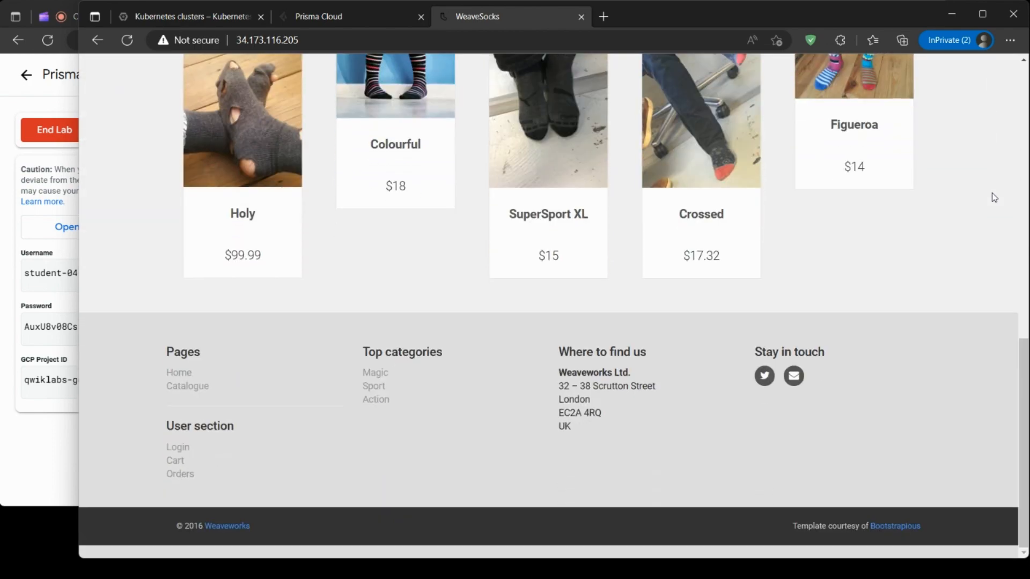
scroll(993, 198, up, 9)
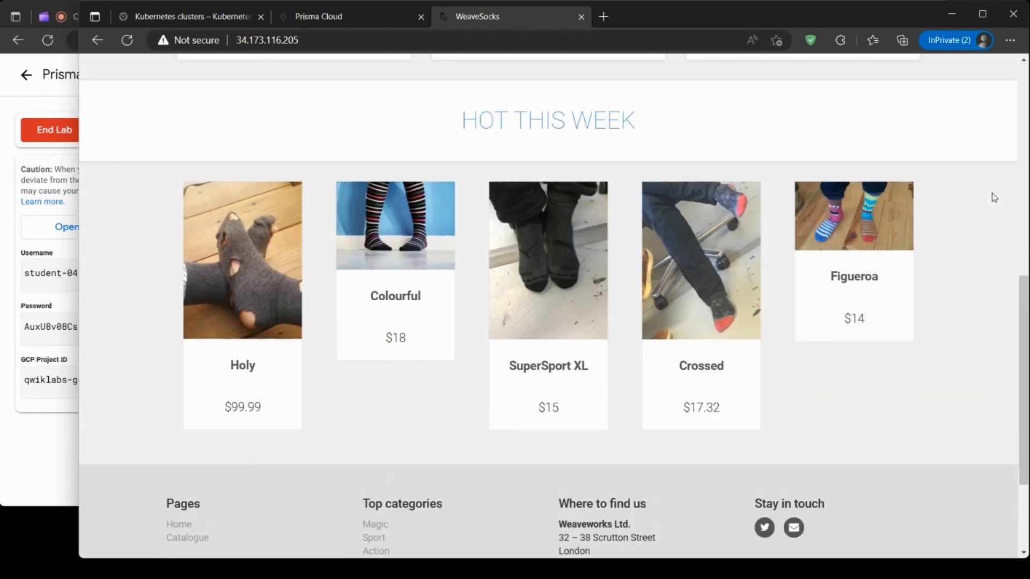
Check the lab guide's Task 3 instructions for the Sock Shop login credentials and the steps that follow.
scroll(993, 197, up, 5)
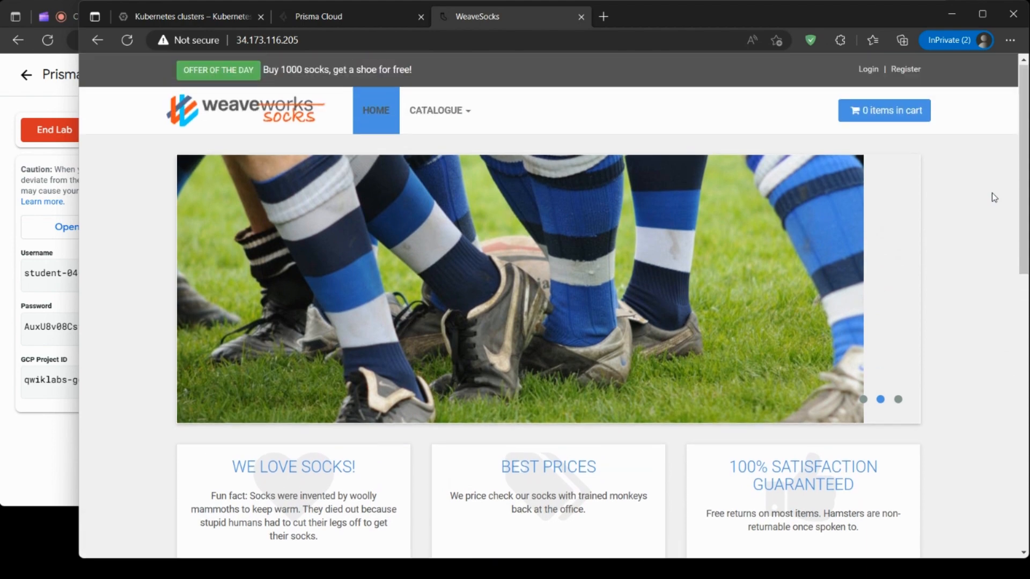
click(868, 69)
key(alt+Tab)
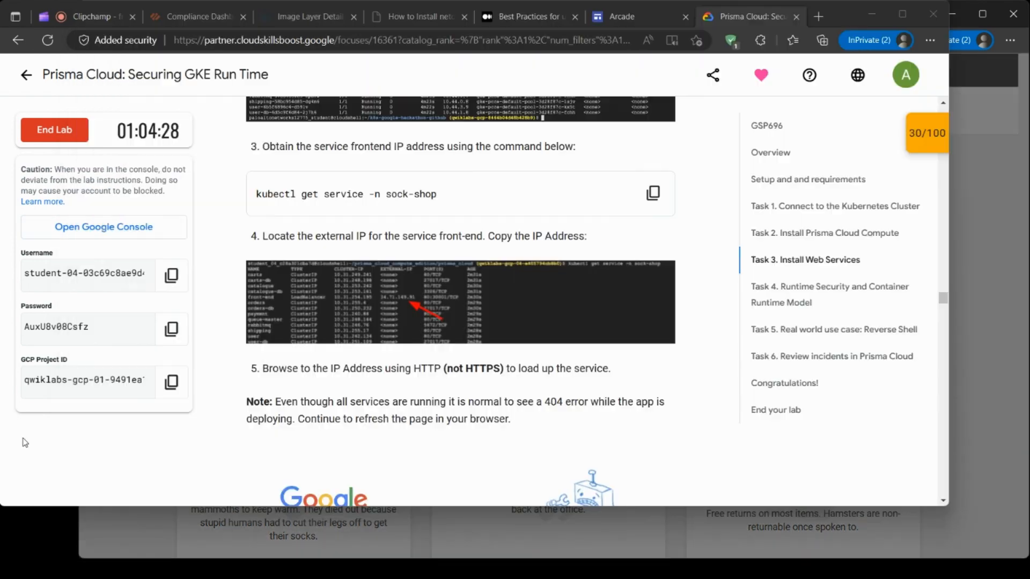
scroll(492, 276, down, 2)
scroll(491, 277, down, 15)
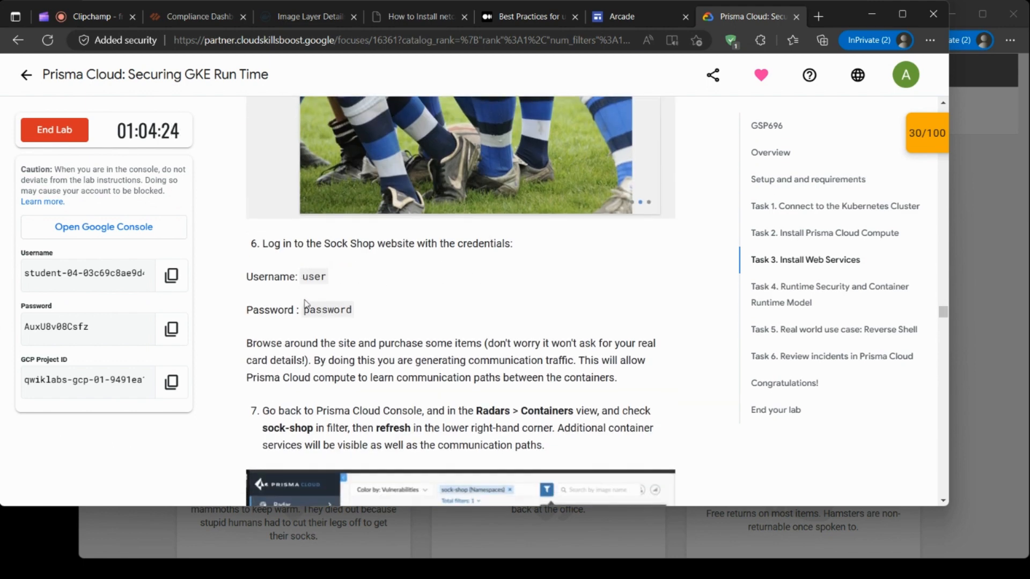
scroll(366, 313, down, 3)
scroll(367, 314, up, 2)
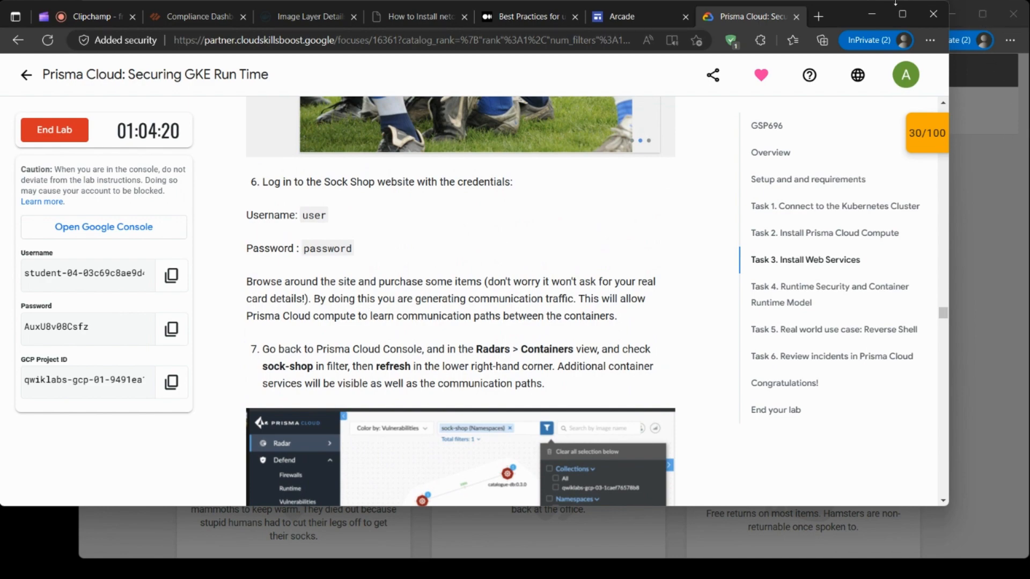
Log in to the Sock Shop website with the username user and the account password from the lab guide.
click(1025, 83)
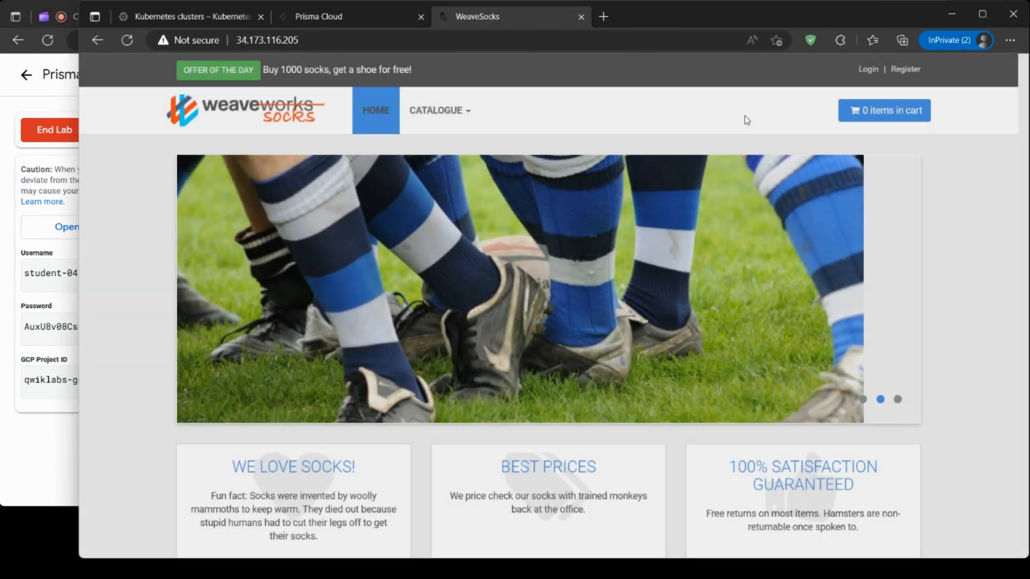
click(868, 69)
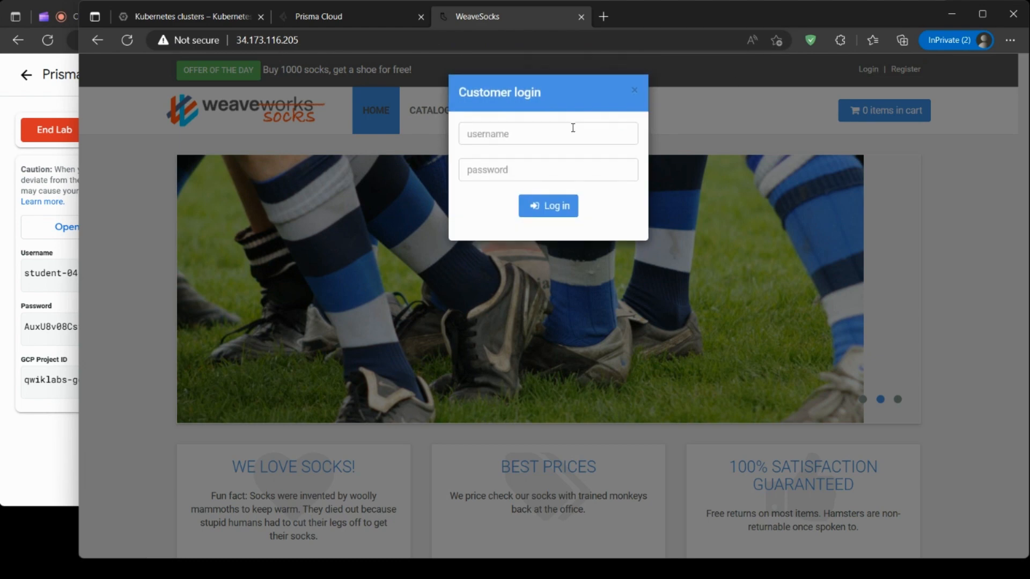
click(569, 132)
text(user)
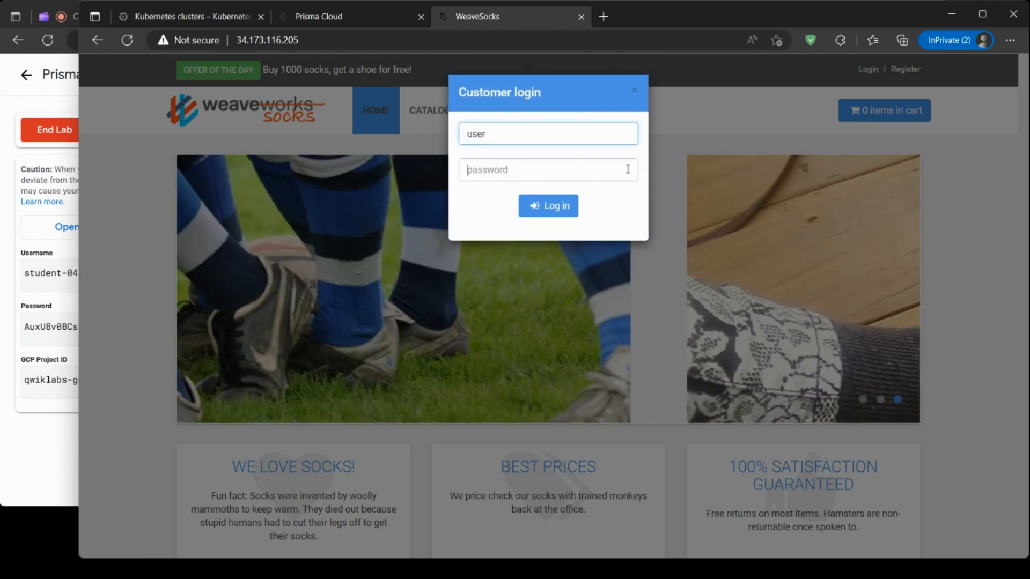
click(625, 169)
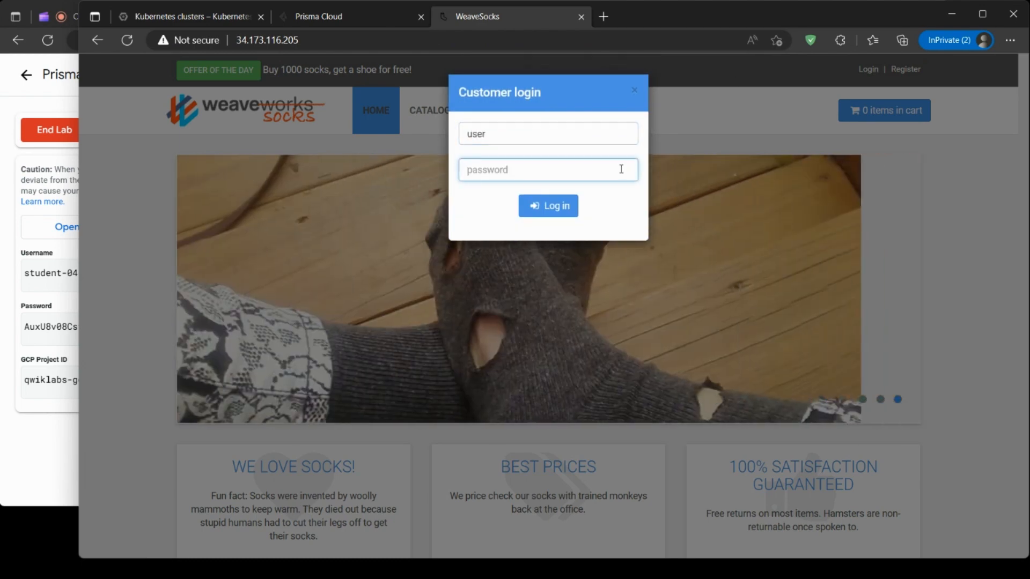
text(pa)
click(560, 207)
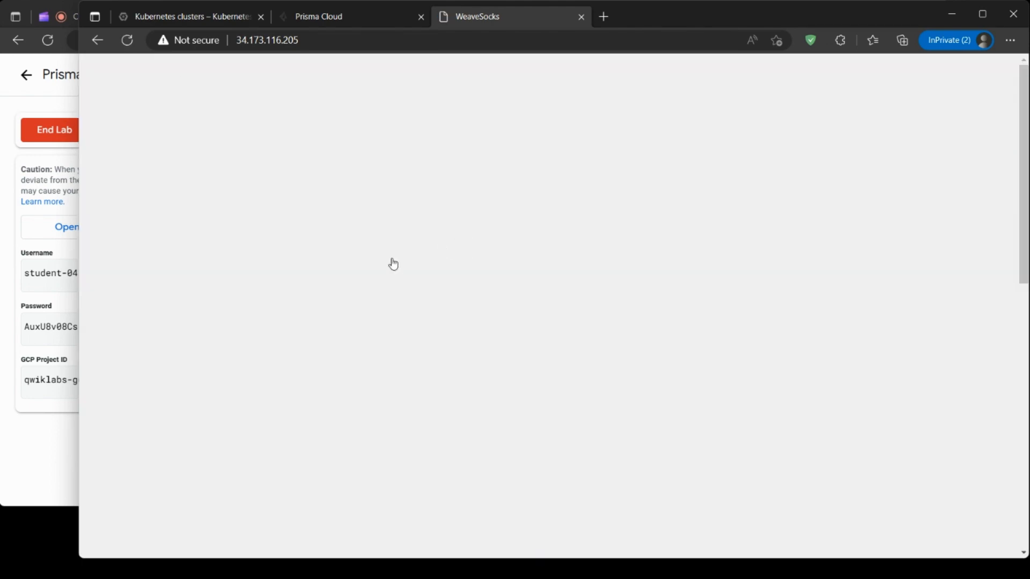
Review the lab guide's steps on browsing the shop and filtering the container radar by sock-shop, and return to the shop.
key(alt+Tab)
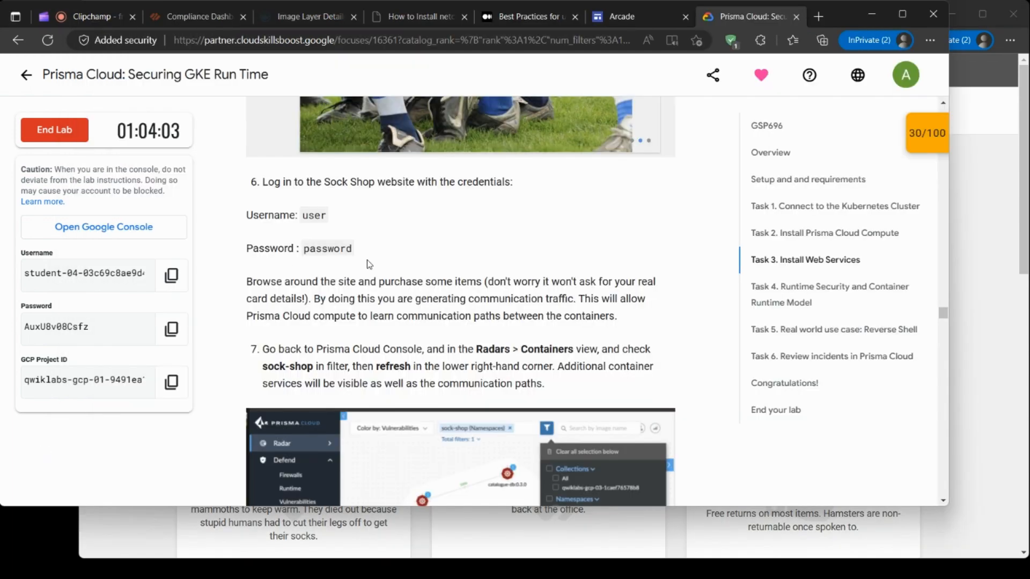
scroll(371, 265, down, 4)
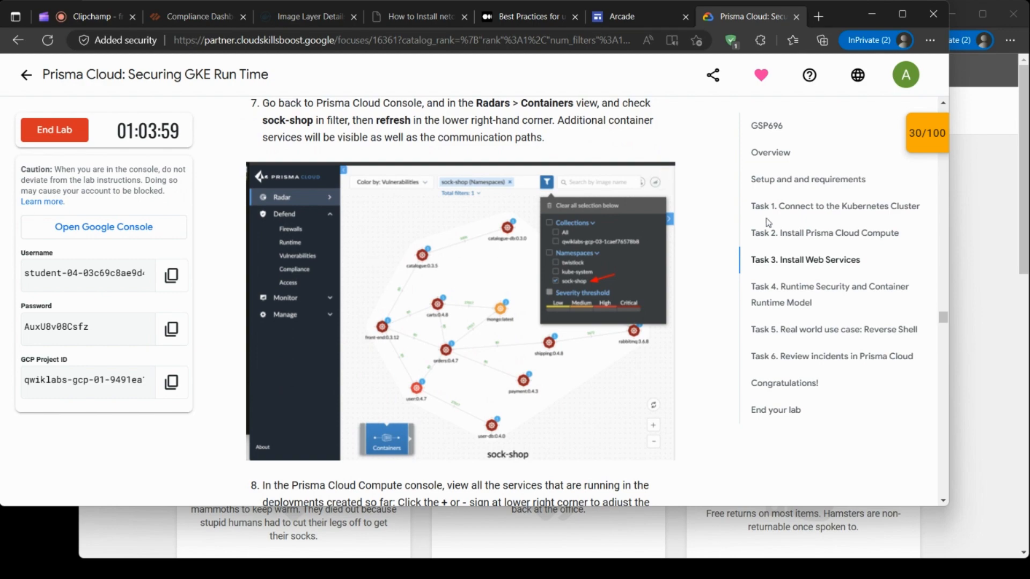
click(1003, 121)
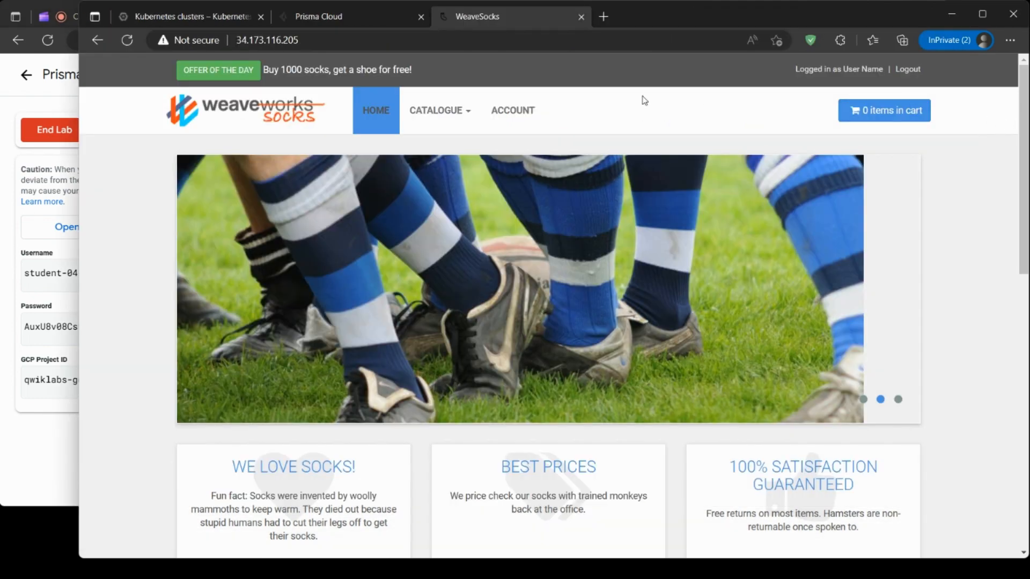
Browse the products on pages 1 and 2 of the shop's catalogue.
click(432, 123)
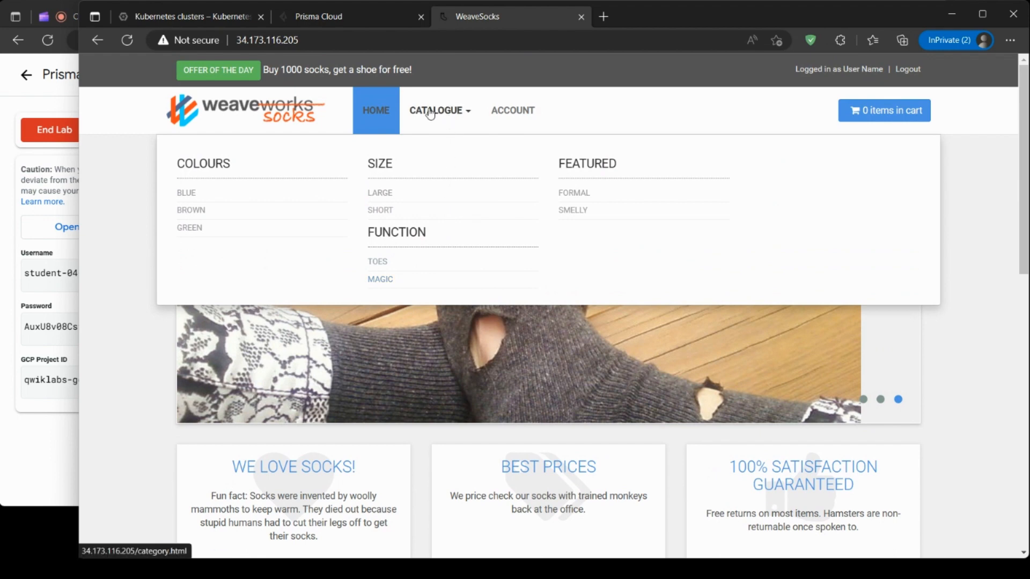
click(431, 113)
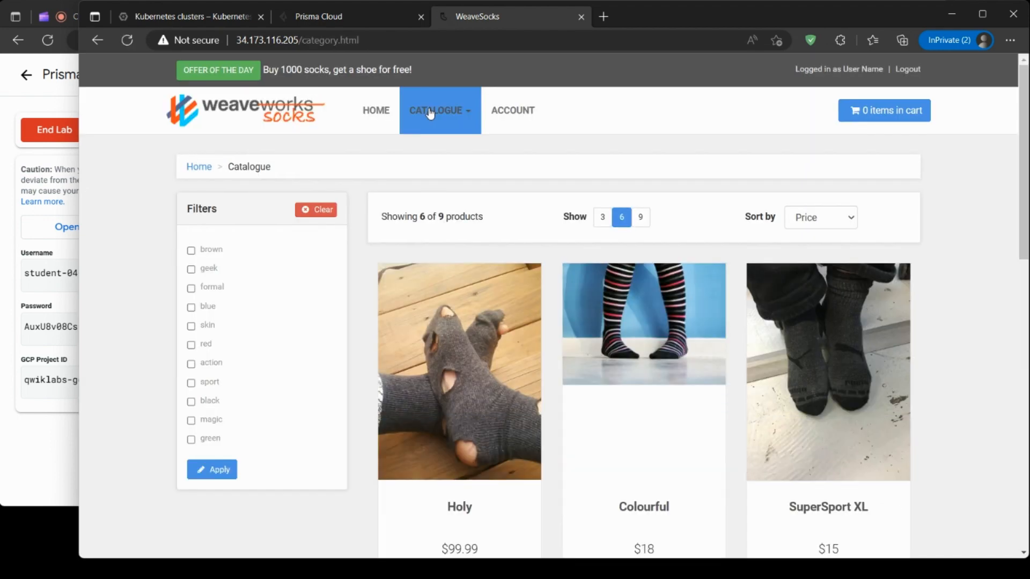
mouse_move(431, 113)
scroll(973, 349, down, 7)
scroll(973, 349, down, 7)
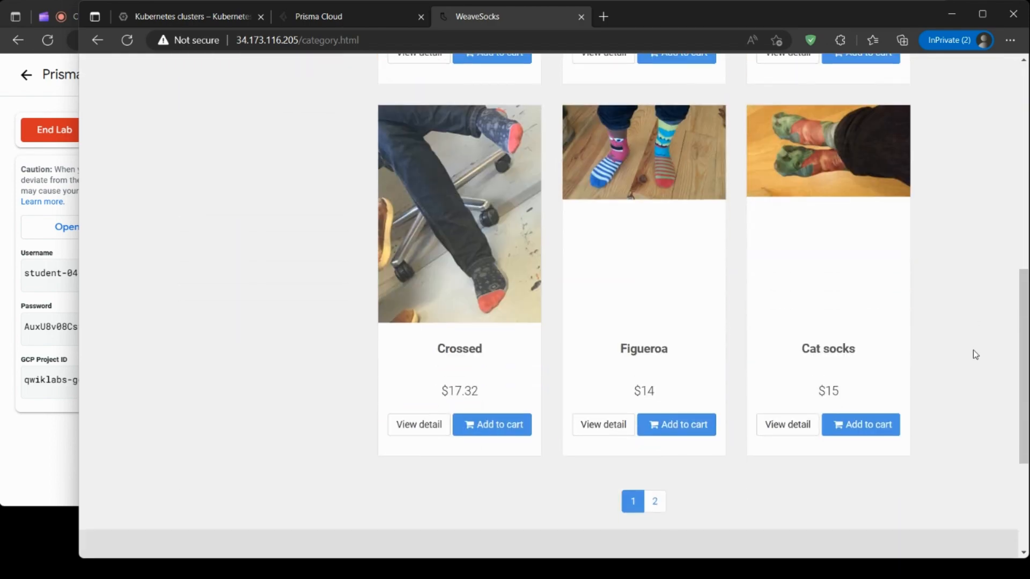
click(659, 291)
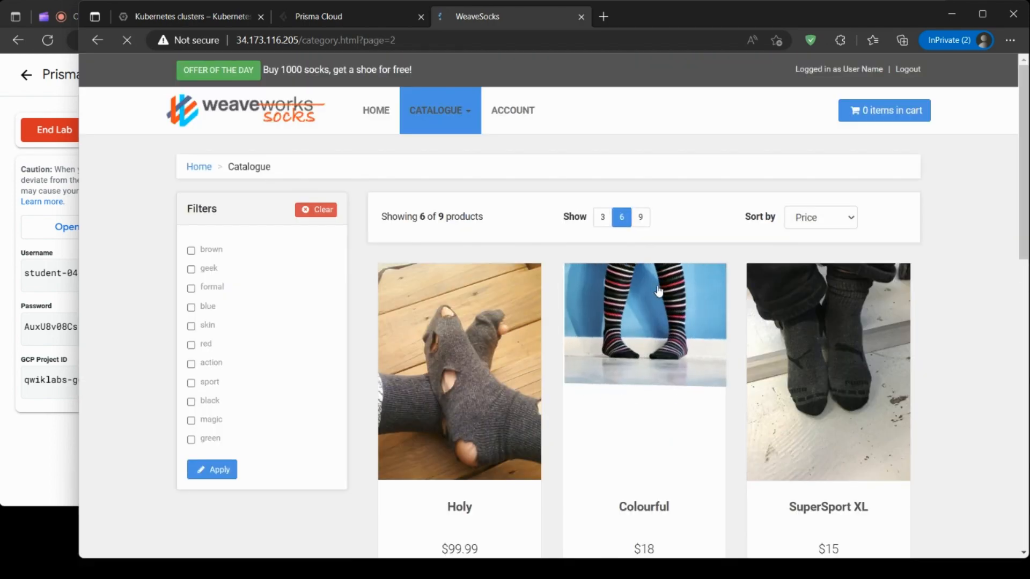
scroll(658, 292, down, 7)
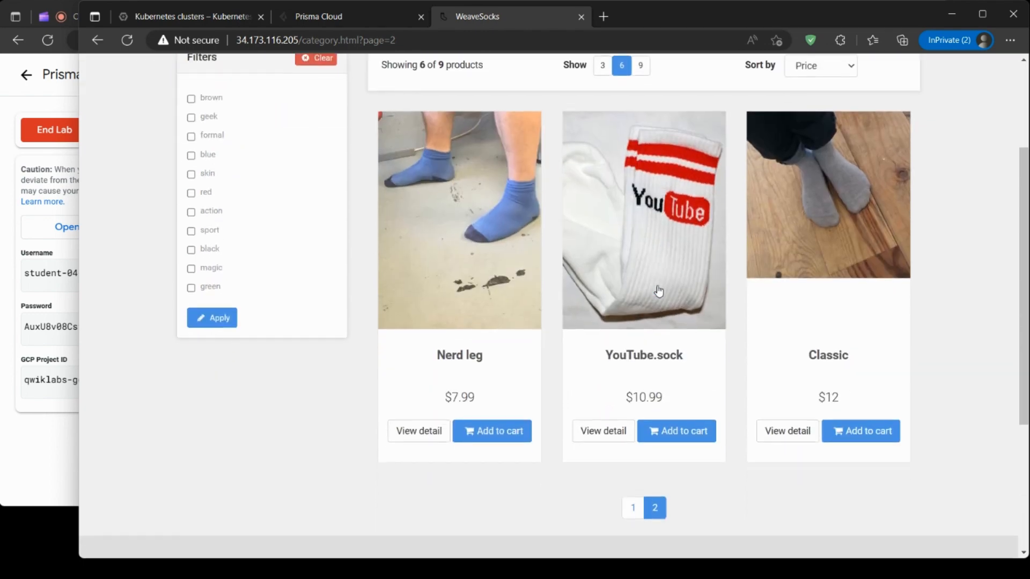
scroll(658, 291, up, 2)
scroll(659, 292, up, 5)
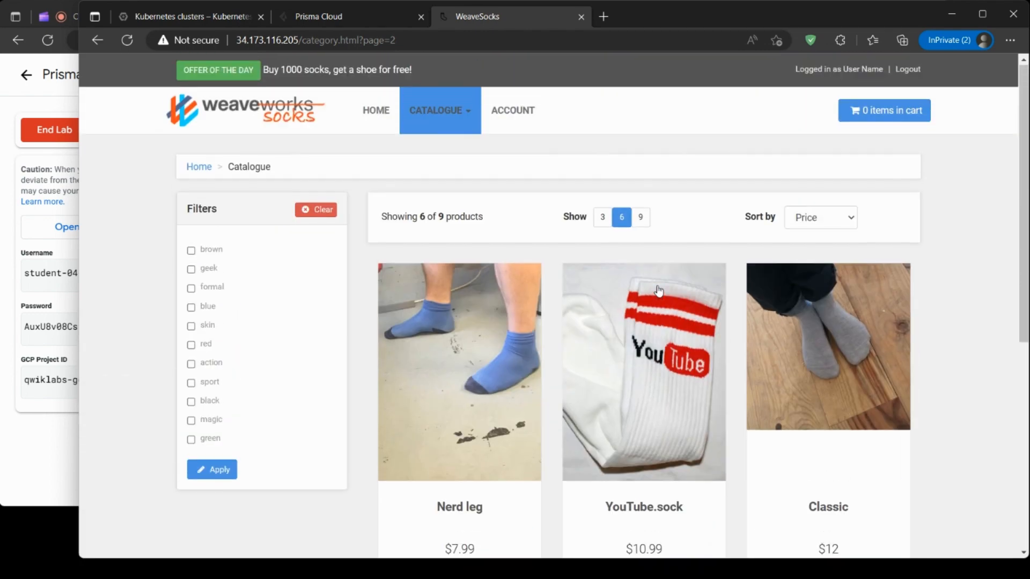
Open the account's My orders page, reload it, and follow the Offer of the Day link.
click(515, 115)
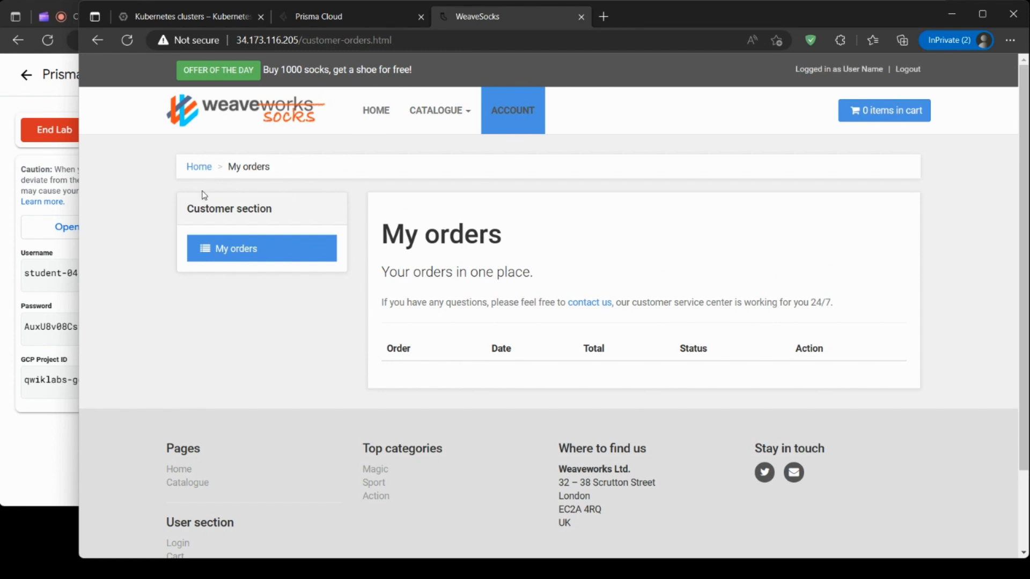
click(236, 254)
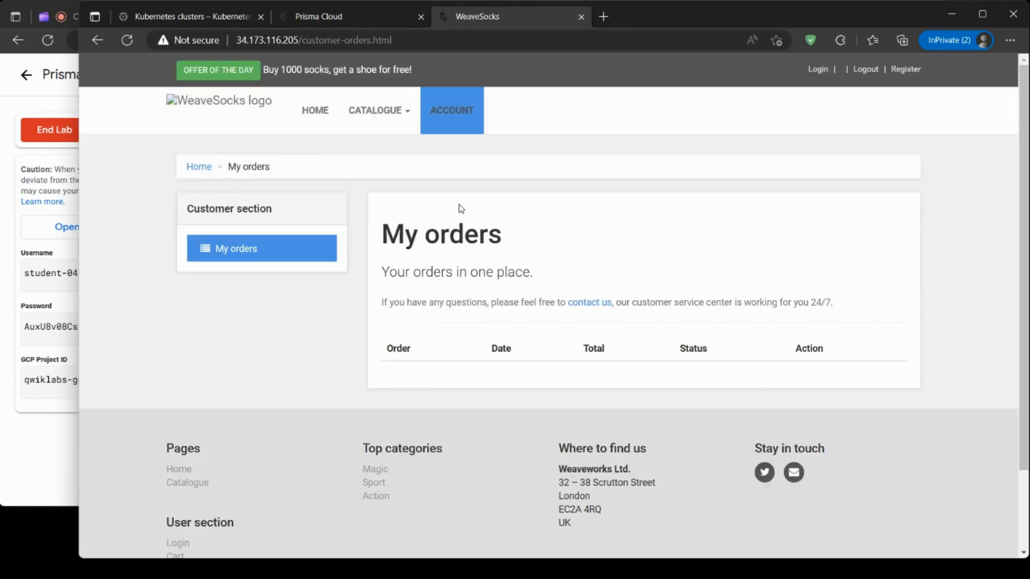
click(245, 75)
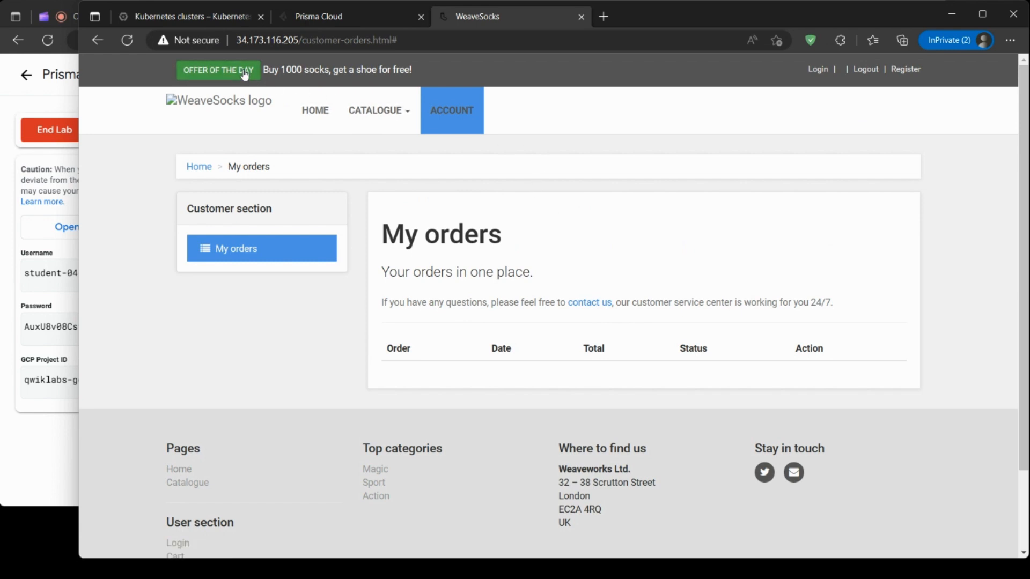
Try to open the shop's home and catalogue pages from My orders, going back to My orders after each attempt.
click(601, 309)
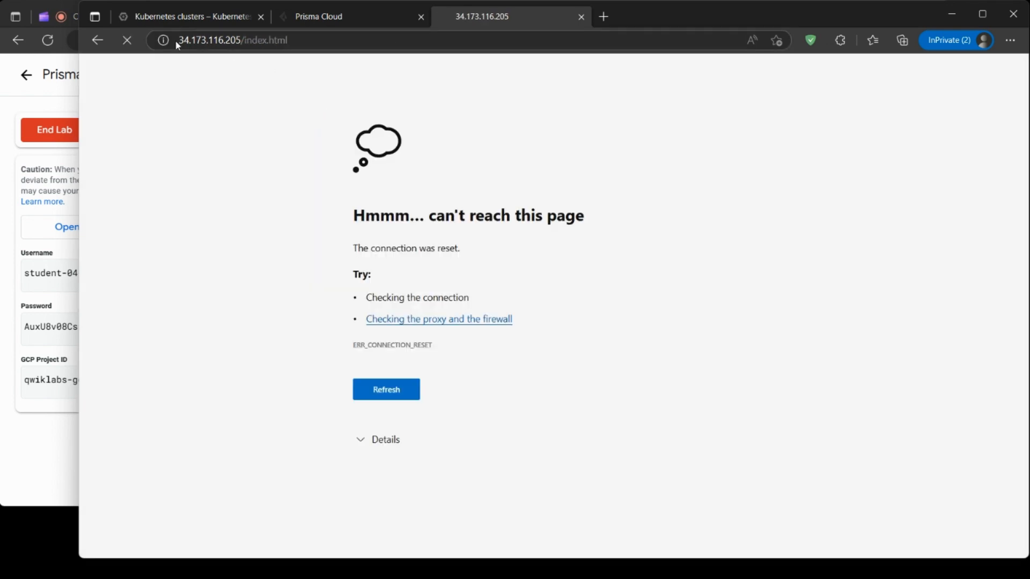
click(98, 40)
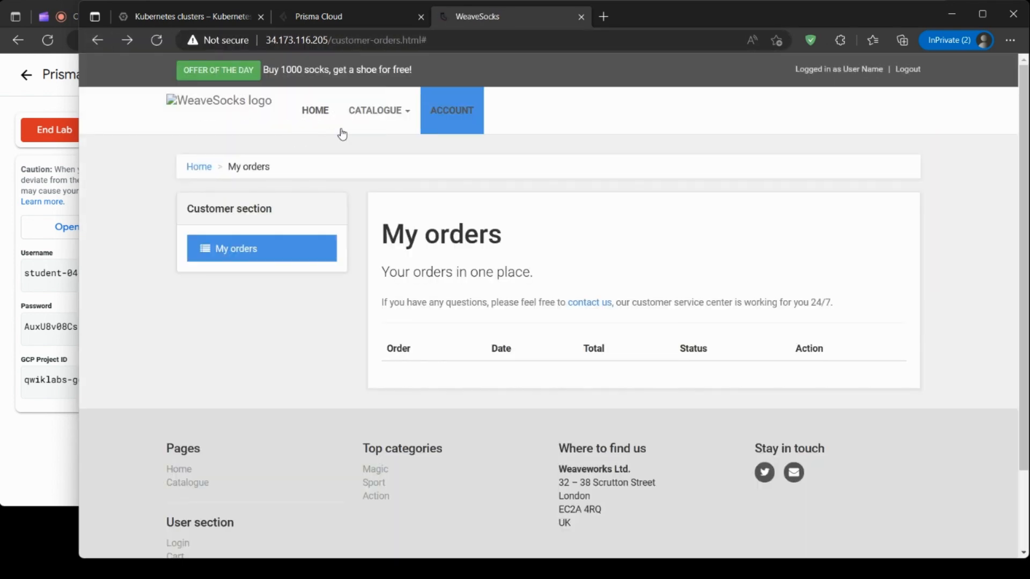
click(392, 115)
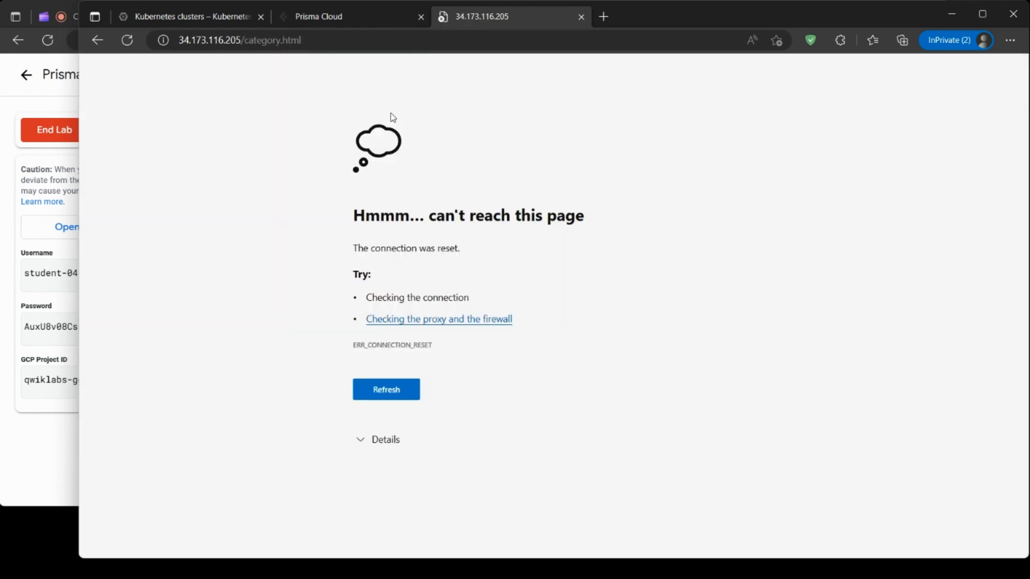
click(97, 40)
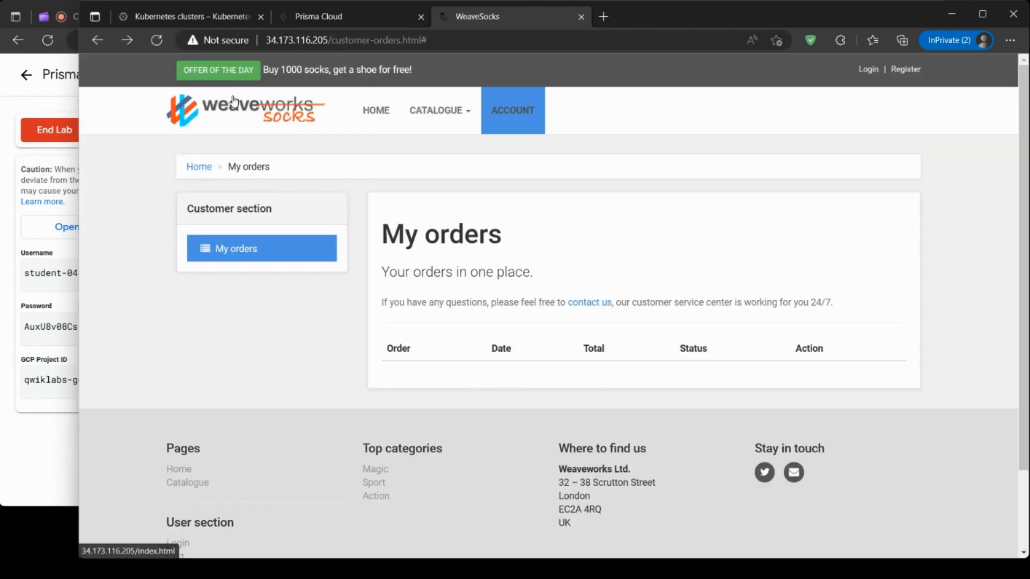
click(232, 109)
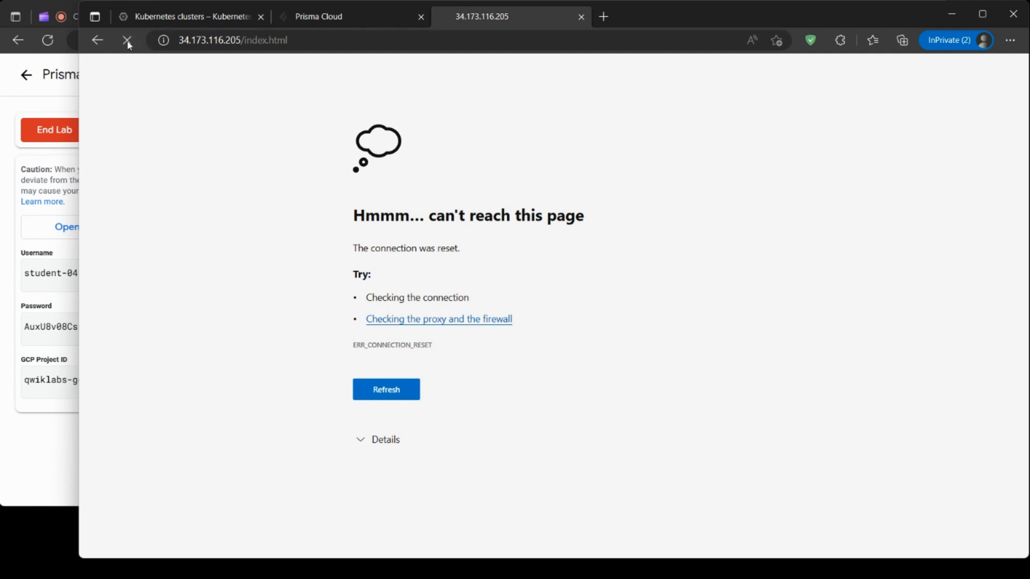
click(97, 40)
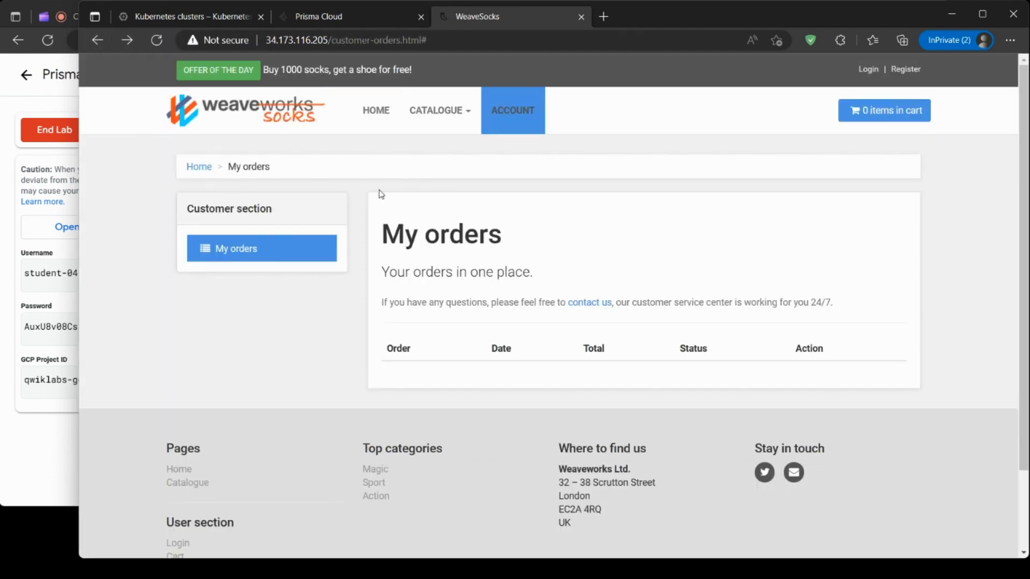
Try to open the Formal, Smelly and Large sock categories in turn from the My orders page.
mouse_move(446, 117)
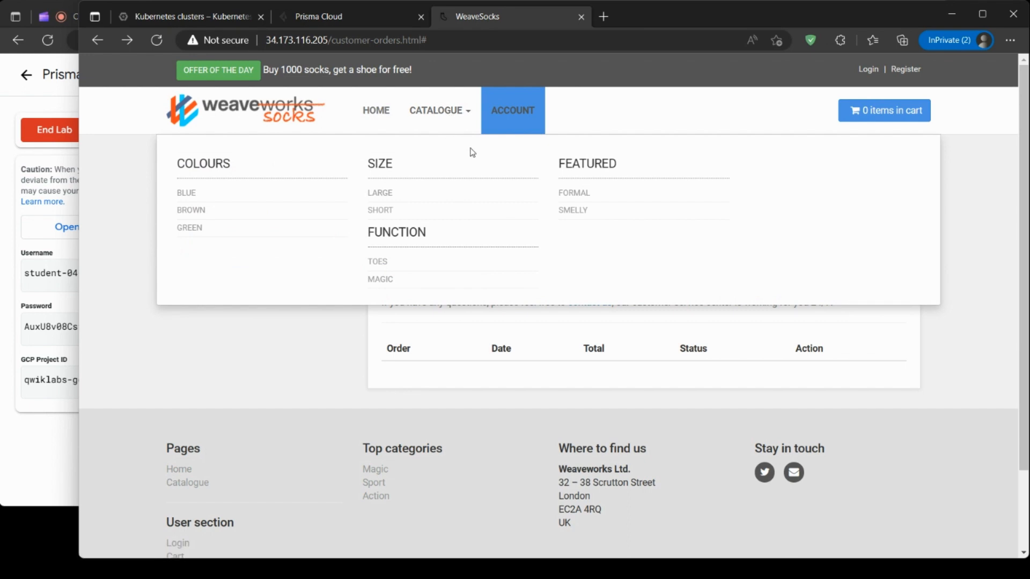
click(578, 193)
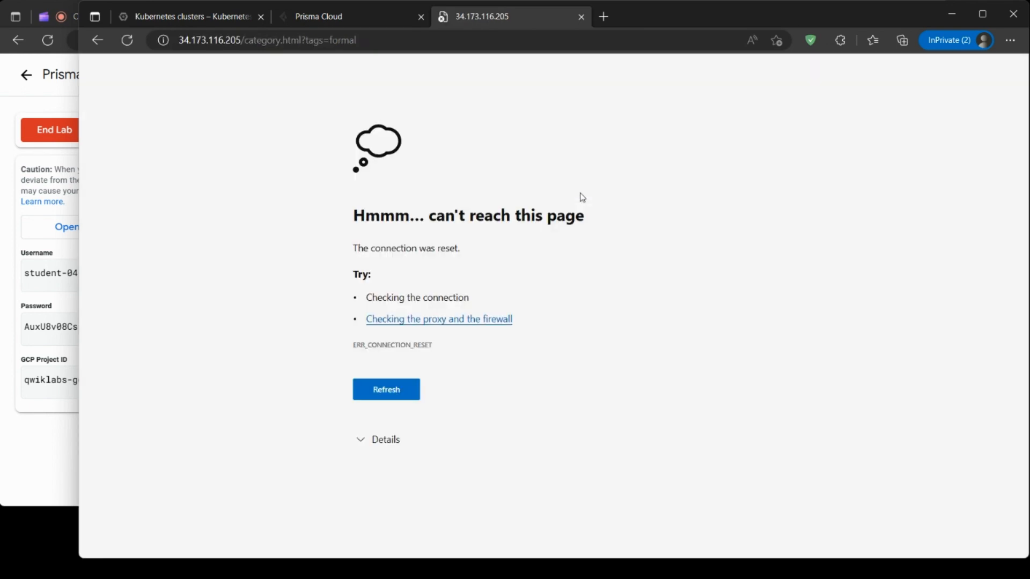
click(97, 41)
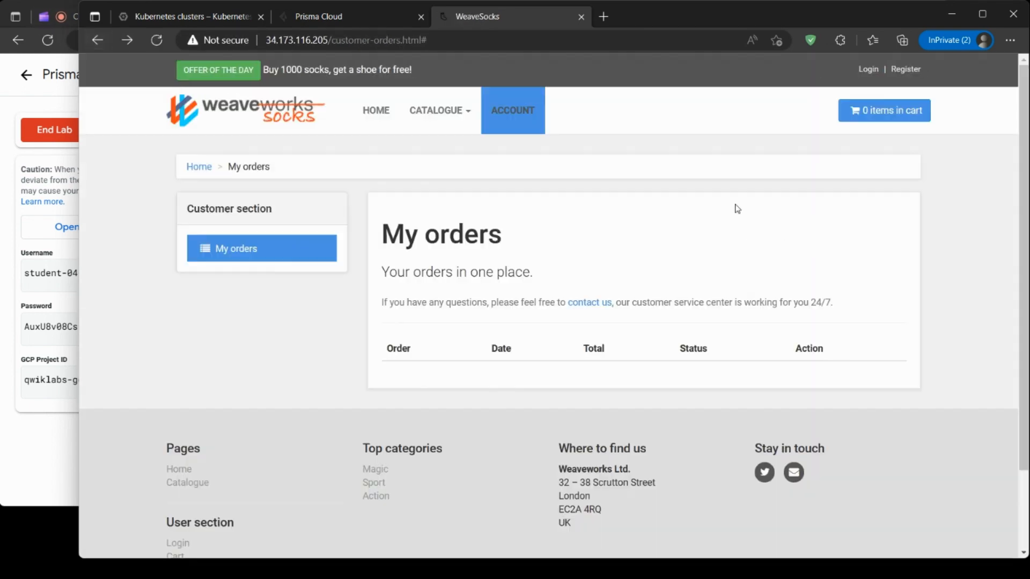
mouse_move(435, 113)
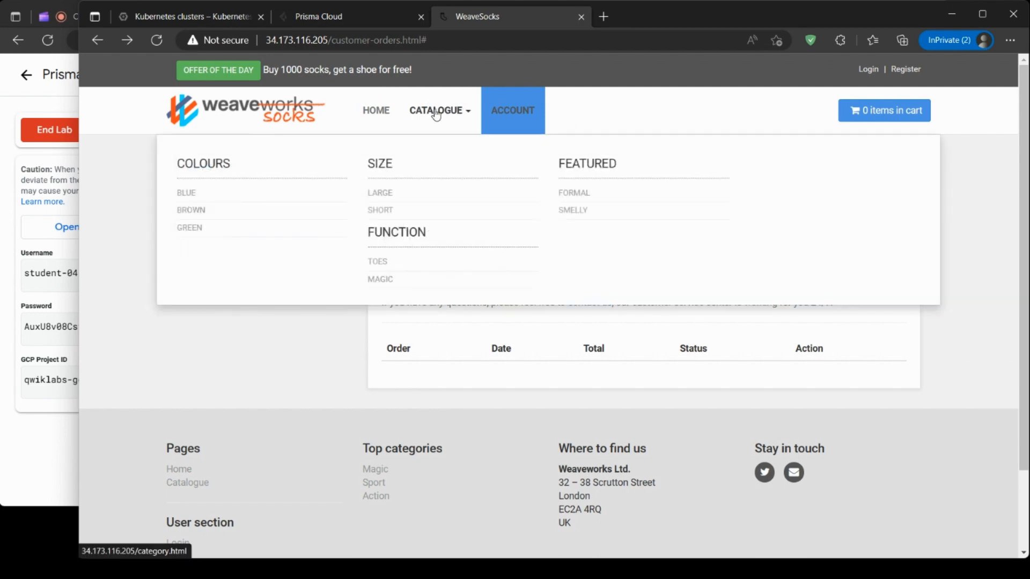
click(573, 210)
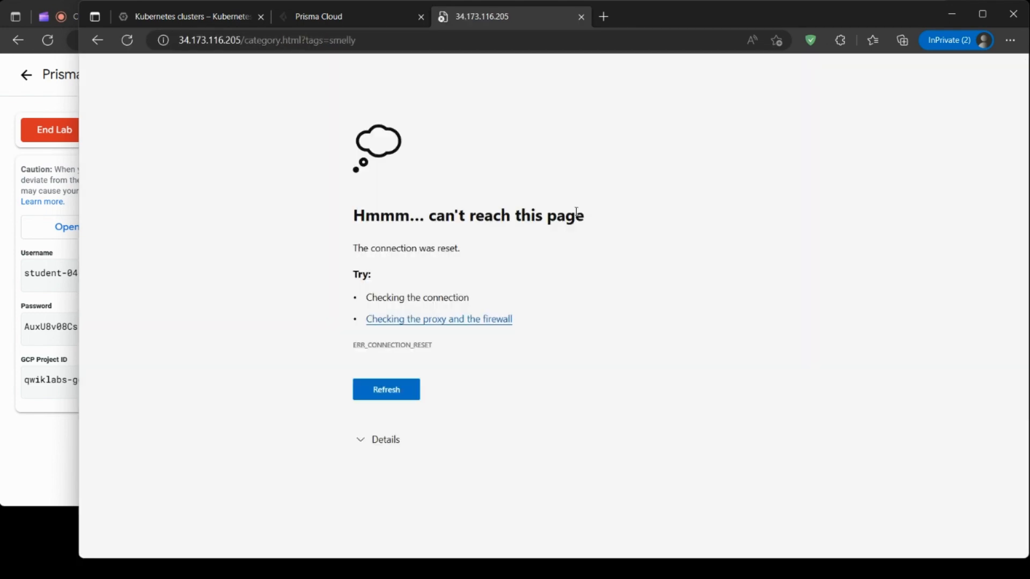
click(97, 40)
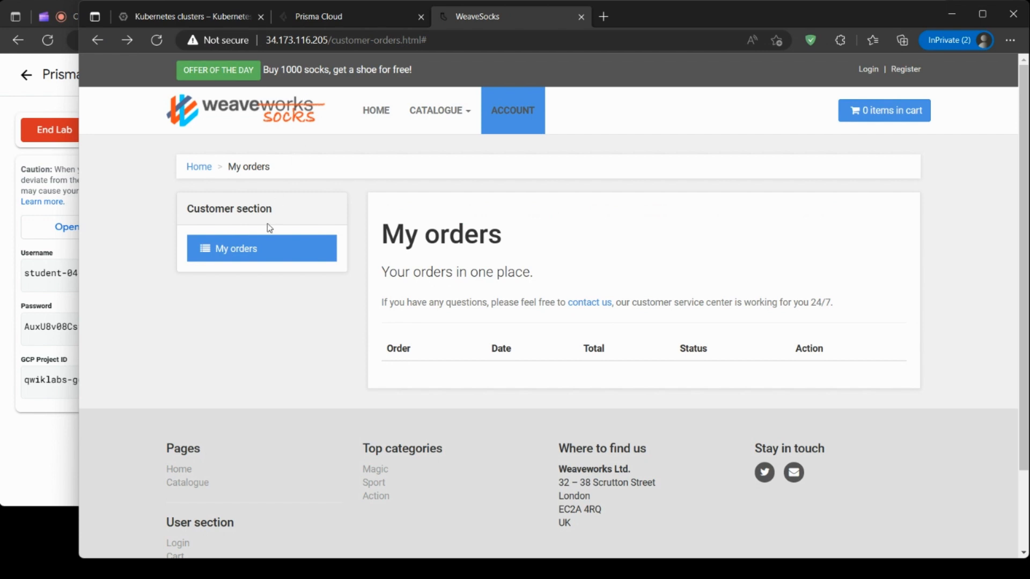
mouse_move(433, 109)
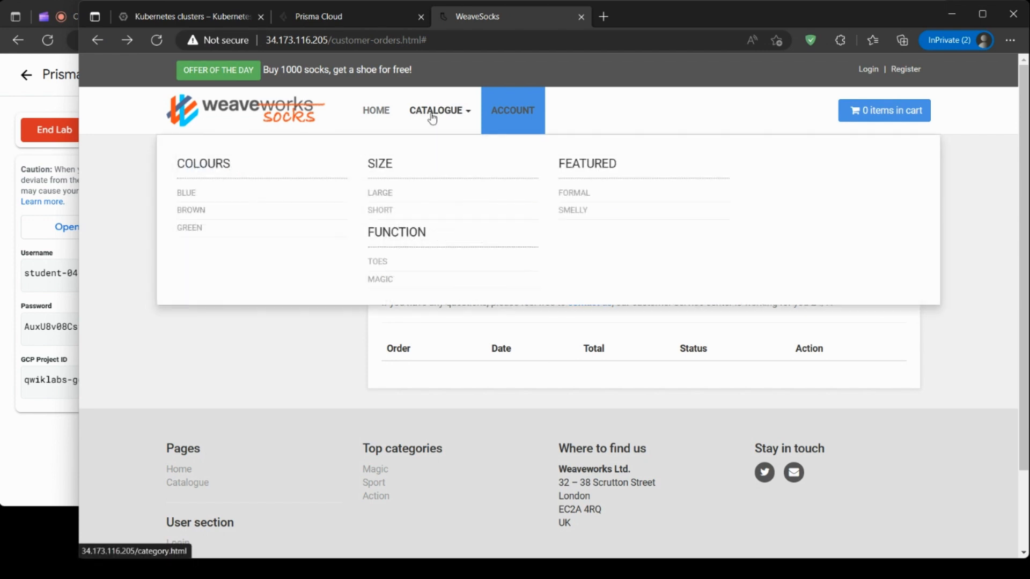
click(382, 195)
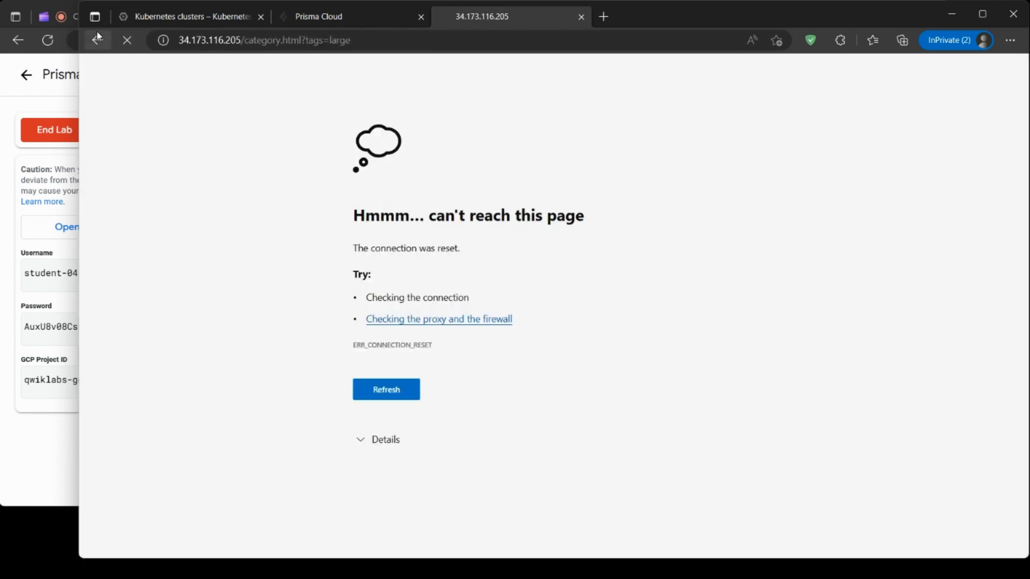
Return to the My orders page and load the shop's root address, 34.173.116.205, in place of the orders page.
click(97, 38)
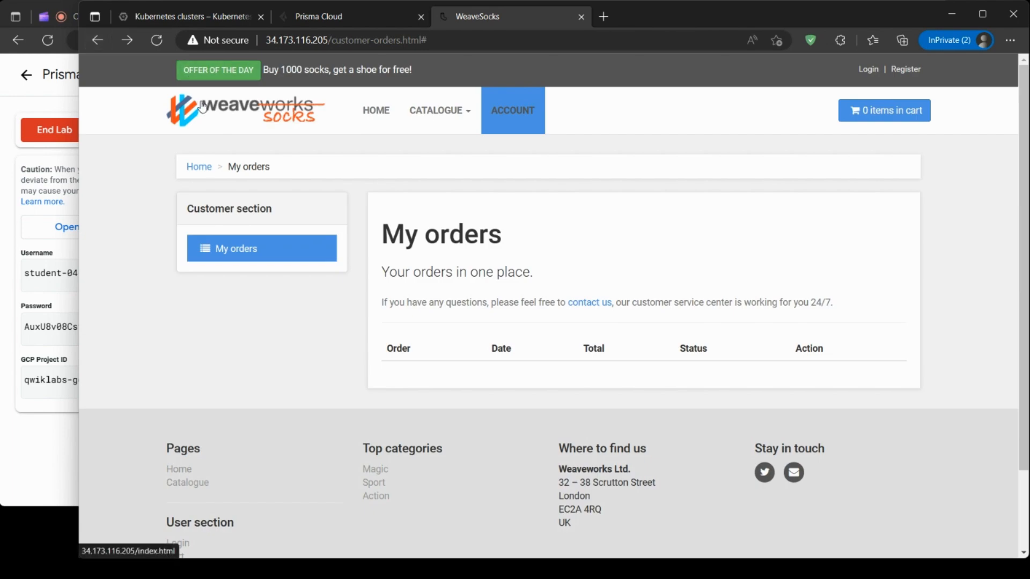
click(346, 39)
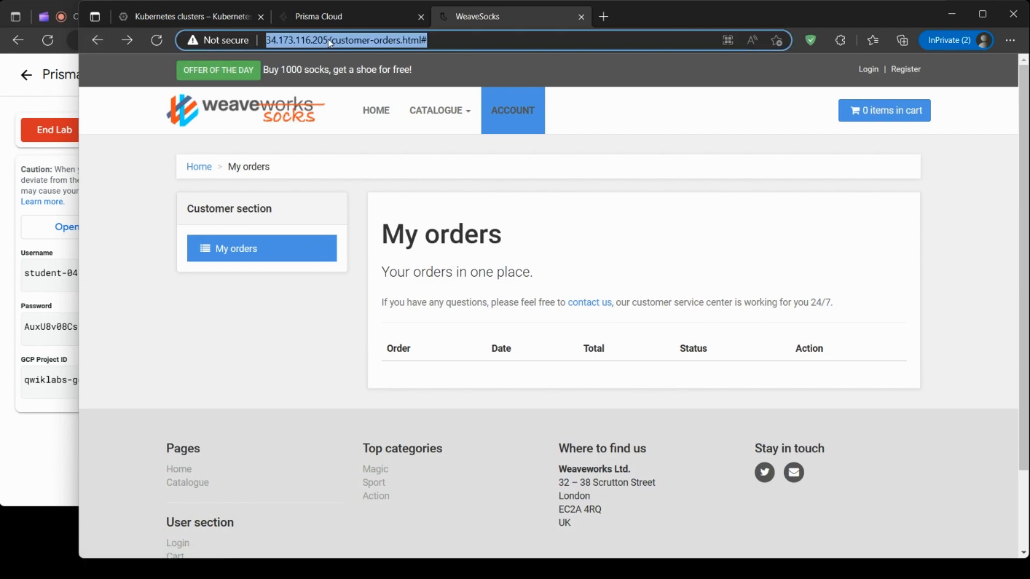
click(330, 40)
drag(331, 39, 568, 67)
key(BackSpace)
key(Return)
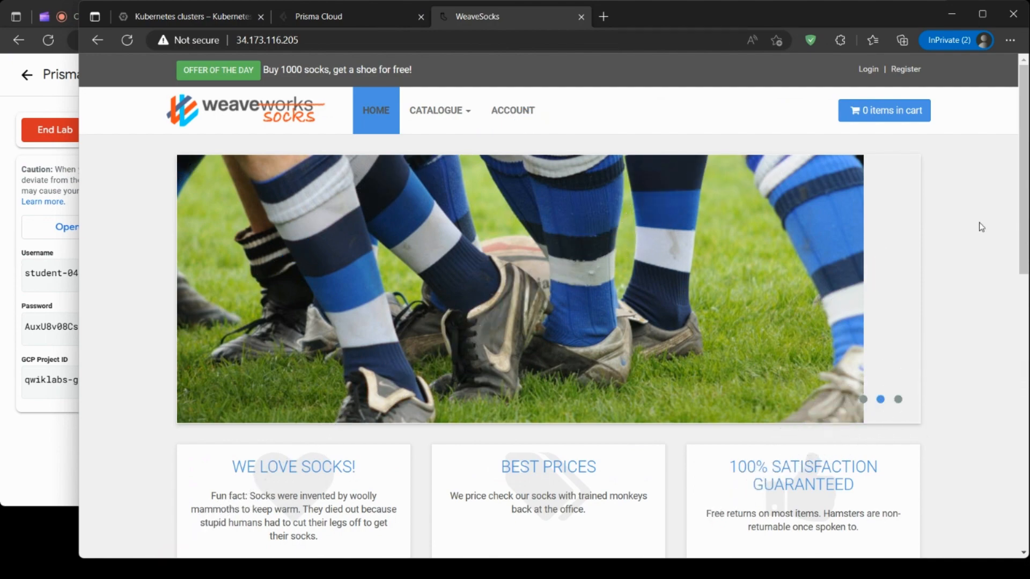
Open the Holy socks from the home page's Hot This Week products, view the first product photo full size, and return.
scroll(981, 227, down, 10)
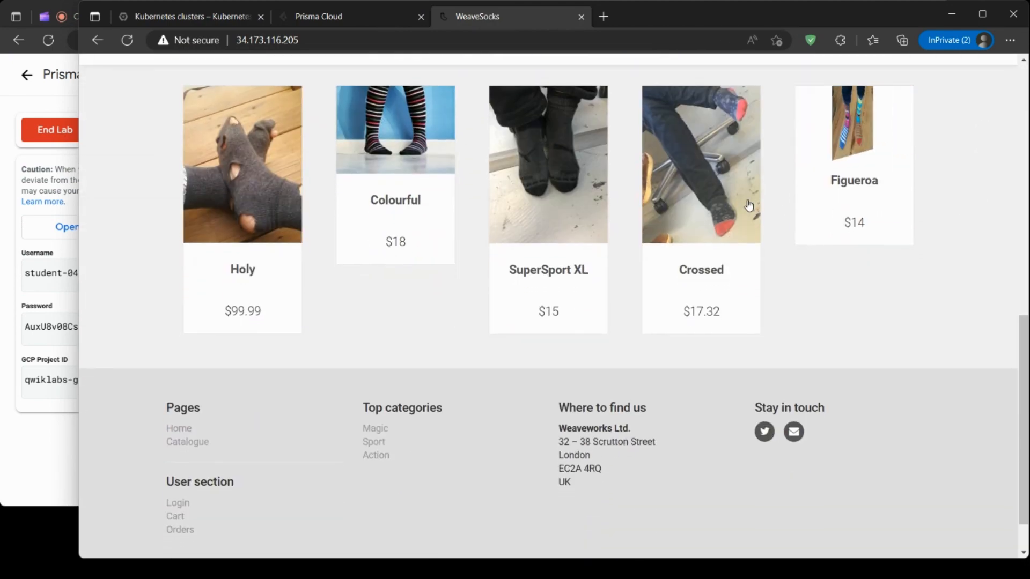
scroll(456, 222, up, 1)
click(246, 246)
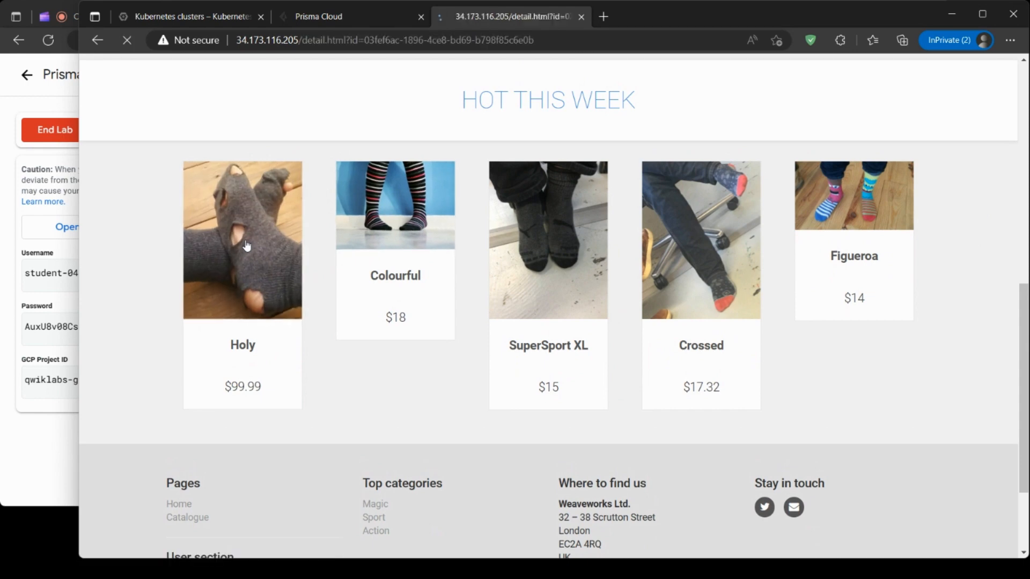
scroll(446, 247, down, 1)
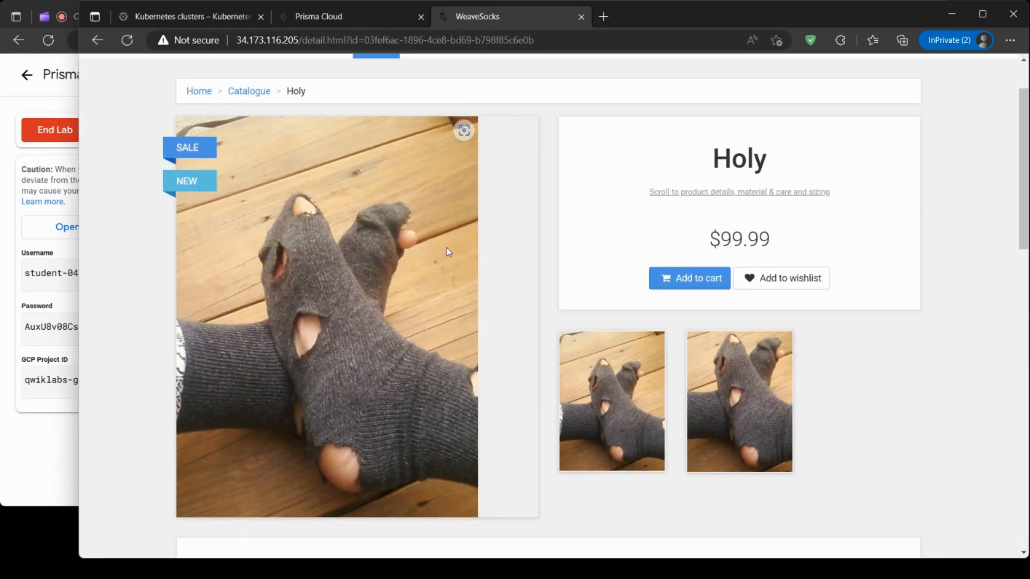
scroll(448, 252, down, 2)
click(624, 293)
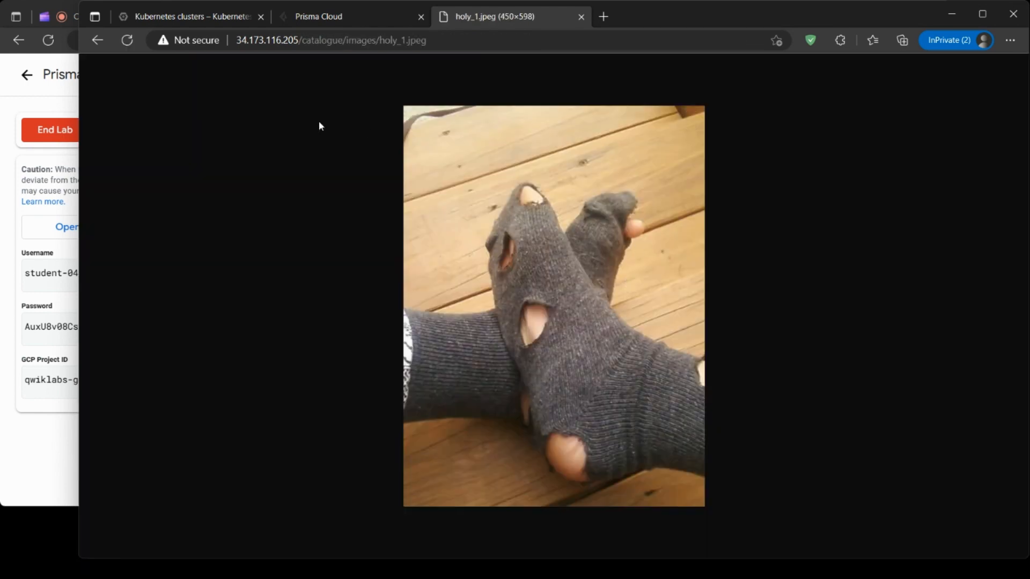
click(97, 40)
Read the Holy socks' product details and reopen the product from the suggested items.
scroll(759, 370, down, 5)
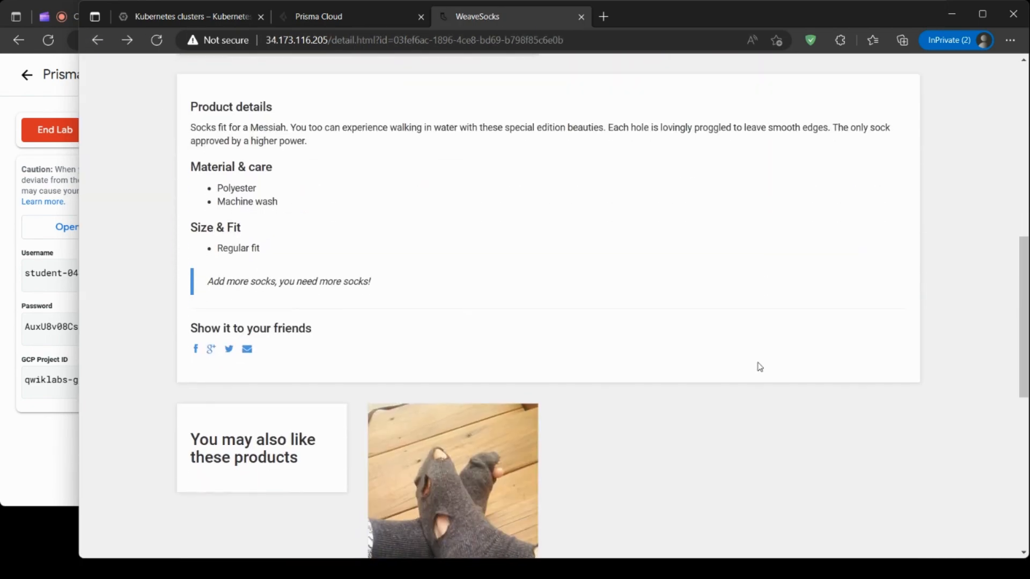
scroll(314, 298, down, 6)
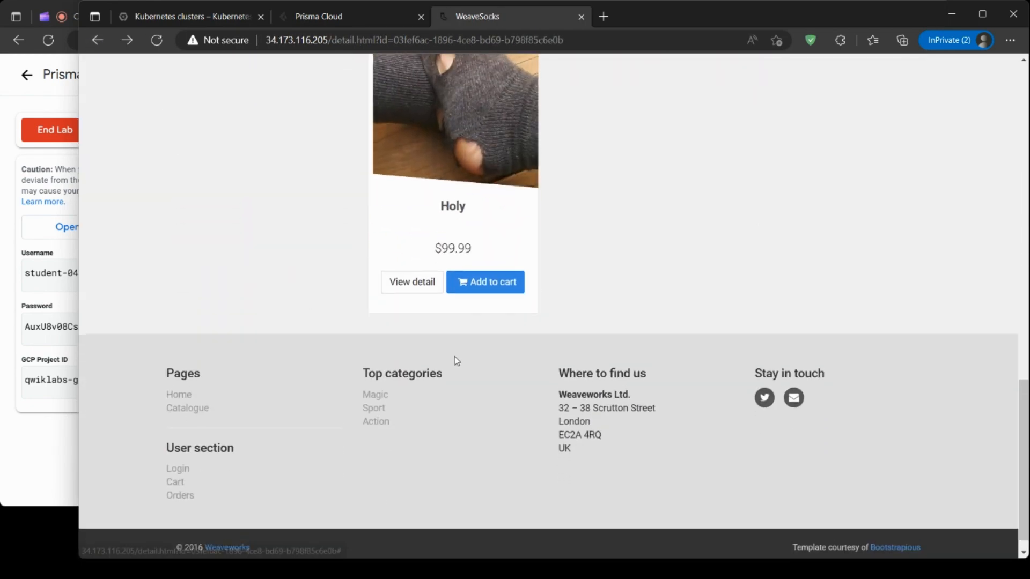
scroll(469, 321, up, 3)
click(412, 429)
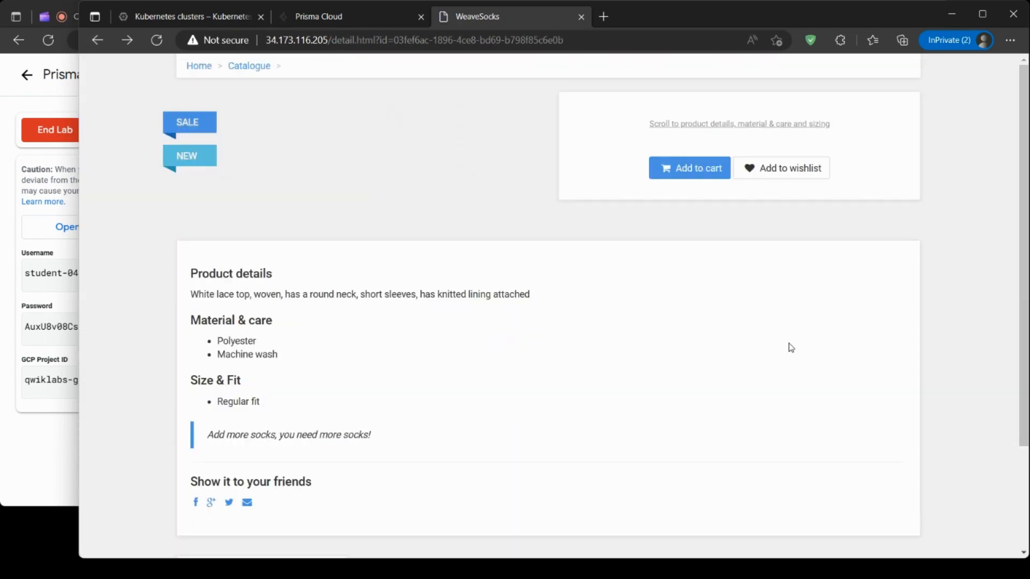
scroll(792, 341, down, 4)
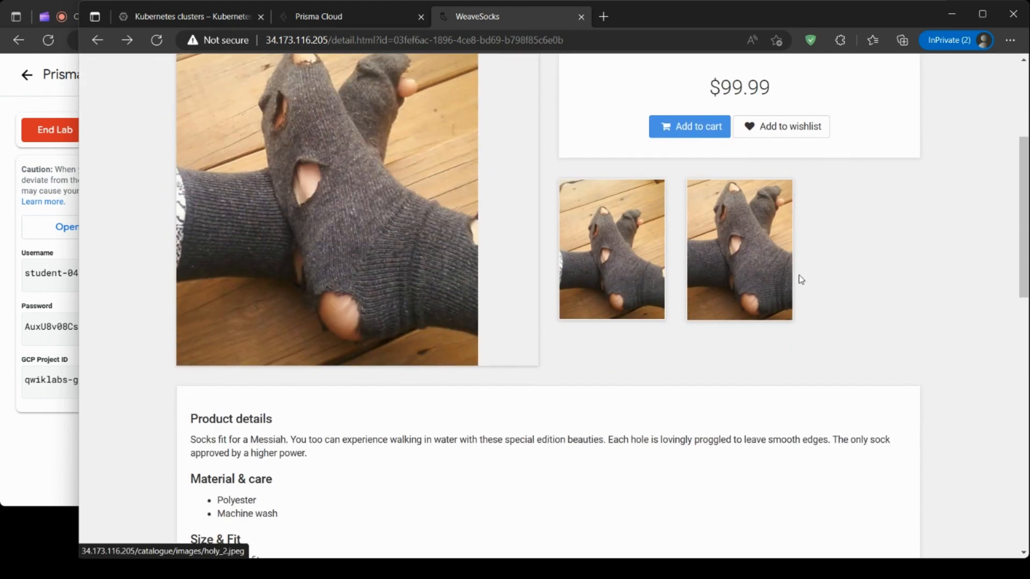
scroll(799, 276, up, 3)
Add the Holy socks to the wishlist and look through the shopping cart page.
click(800, 279)
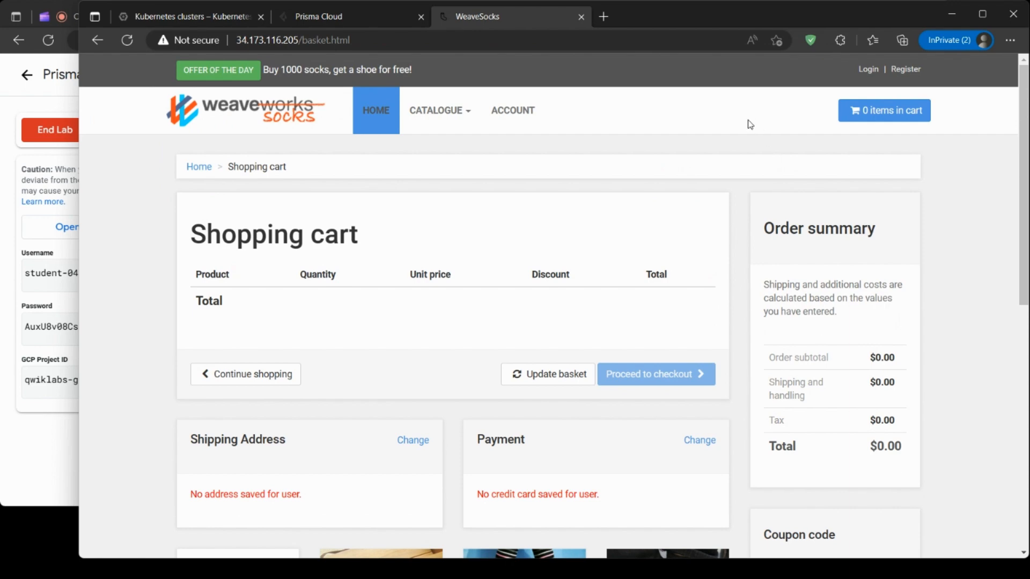
scroll(313, 322, down, 4)
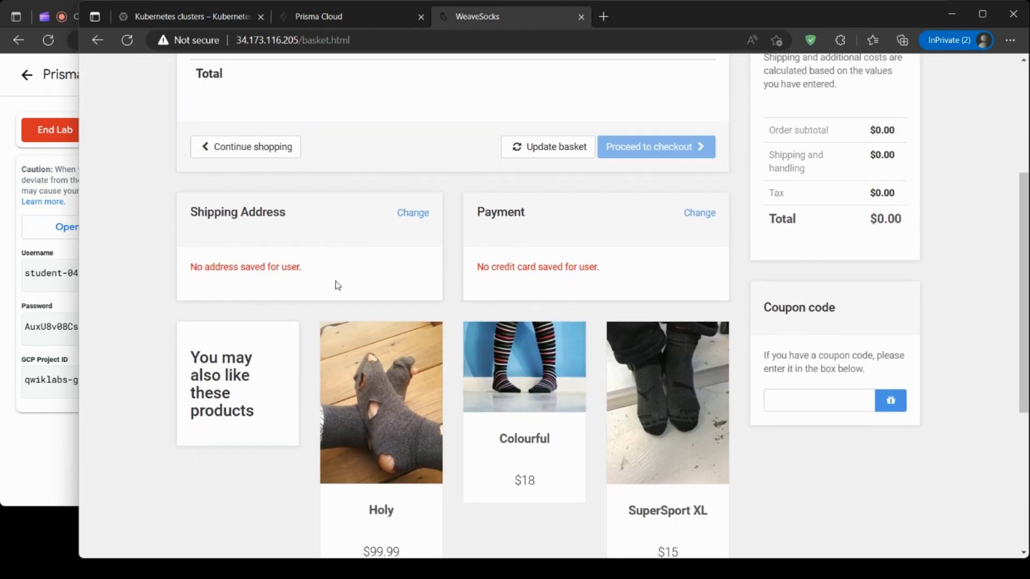
scroll(552, 149, down, 3)
scroll(553, 188, up, 7)
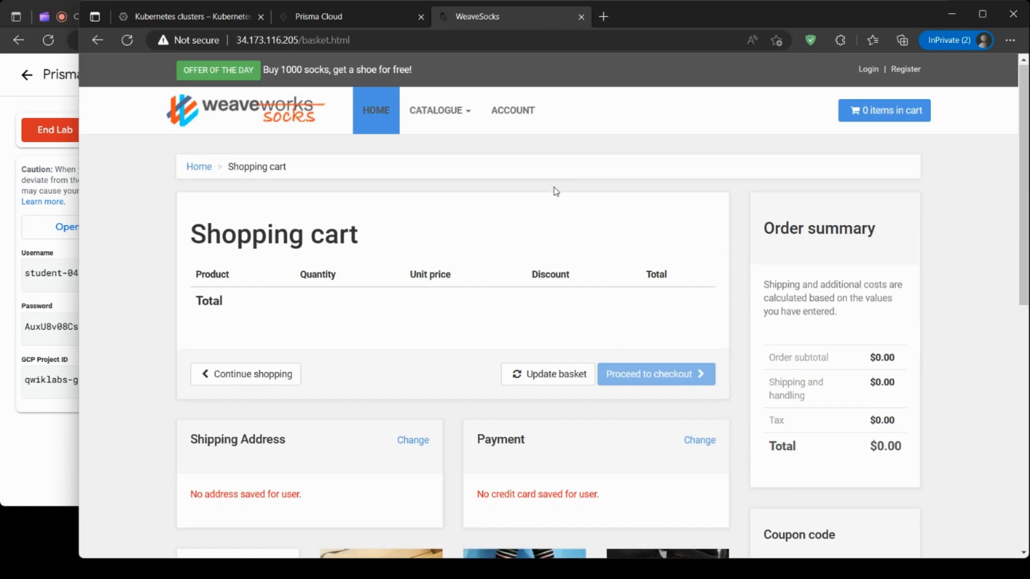
scroll(554, 193, down, 5)
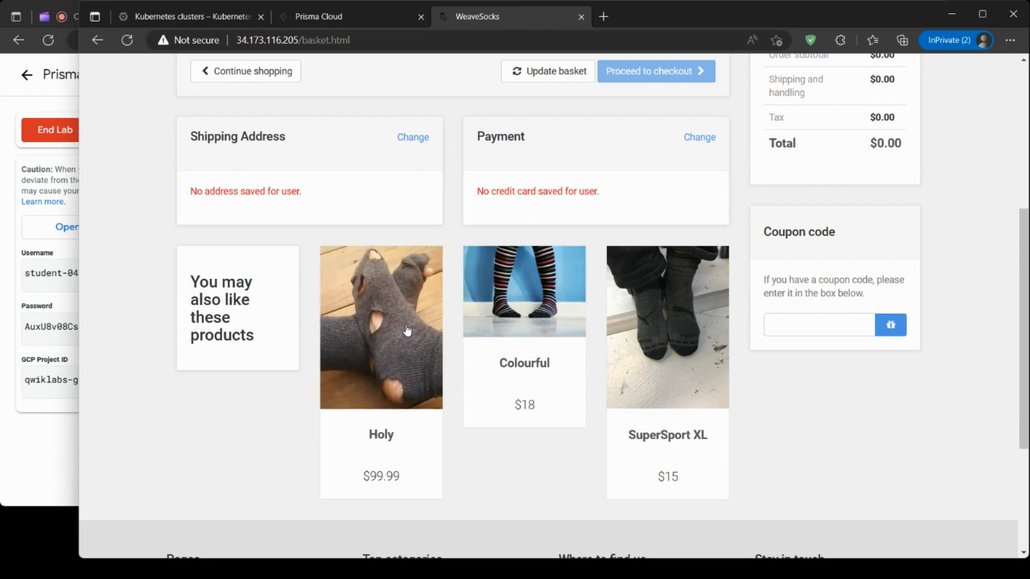
scroll(407, 331, up, 3)
scroll(407, 331, up, 2)
Continue shopping from the cart page and add the Holy socks to the cart from the catalogue.
click(253, 297)
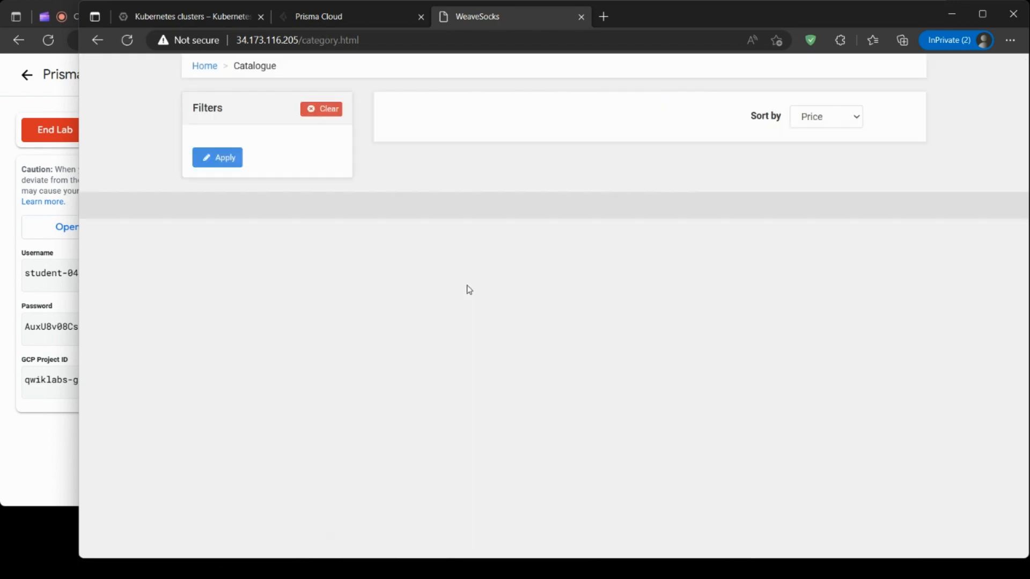
scroll(576, 303, down, 3)
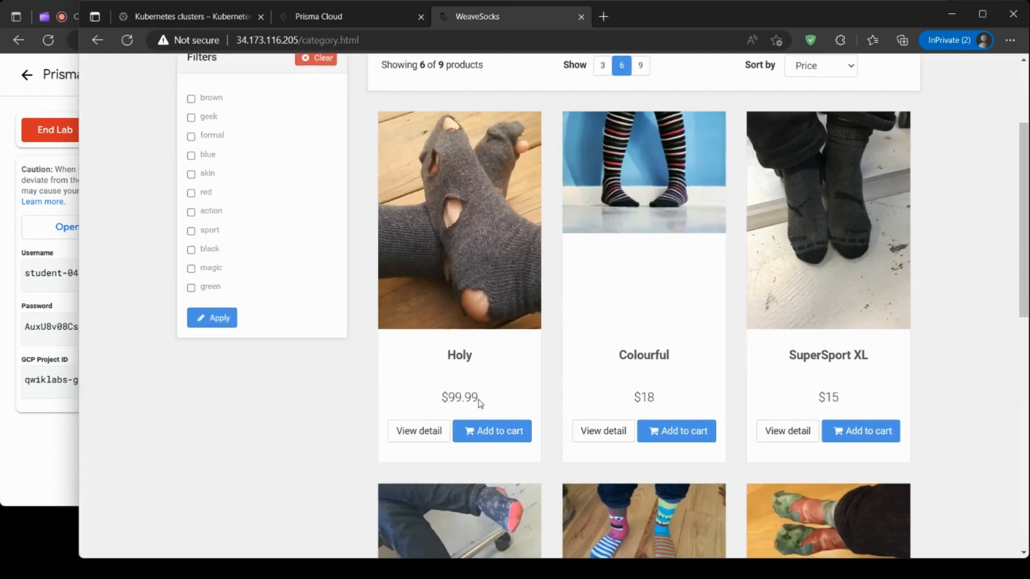
click(491, 432)
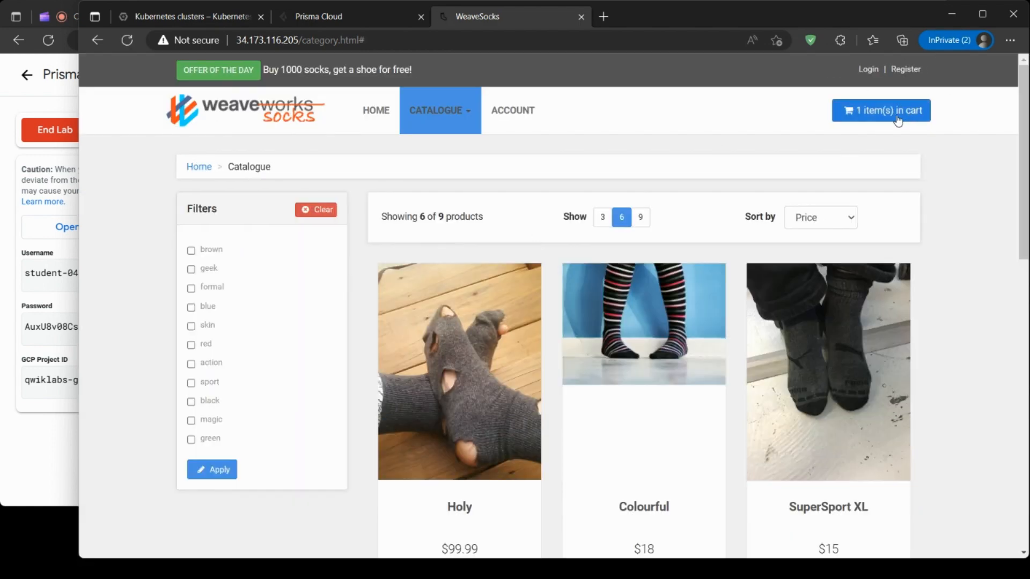
Open the SuperSport XL socks from the catalogue, add them to the cart, and look over their product details.
scroll(858, 161, down, 3)
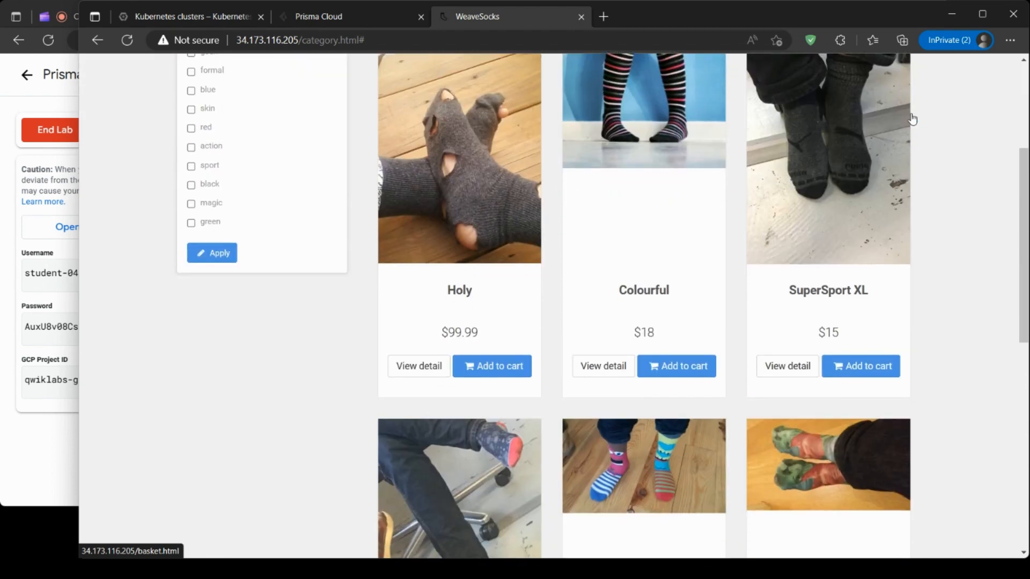
scroll(812, 191, up, 1)
click(841, 188)
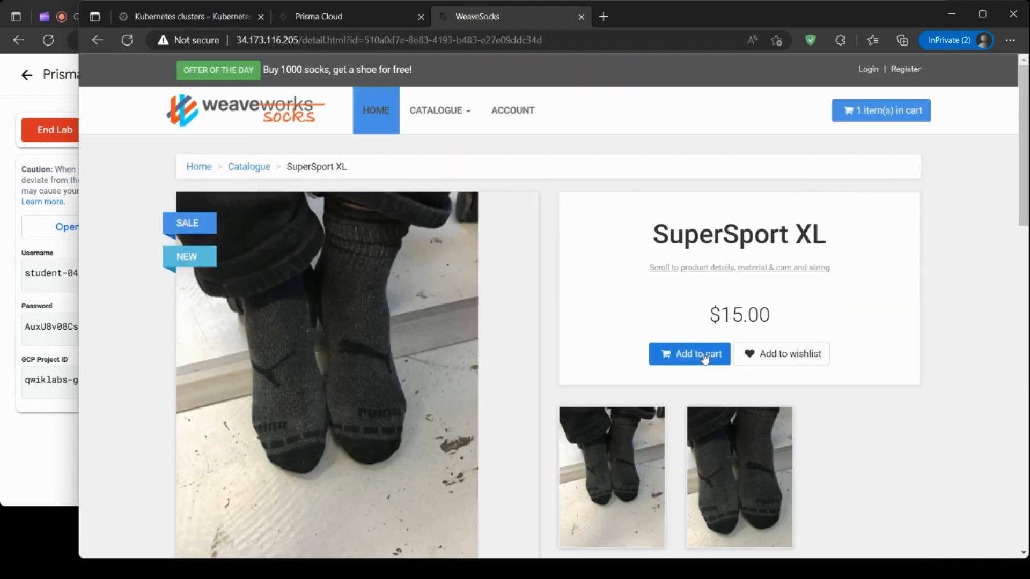
click(708, 359)
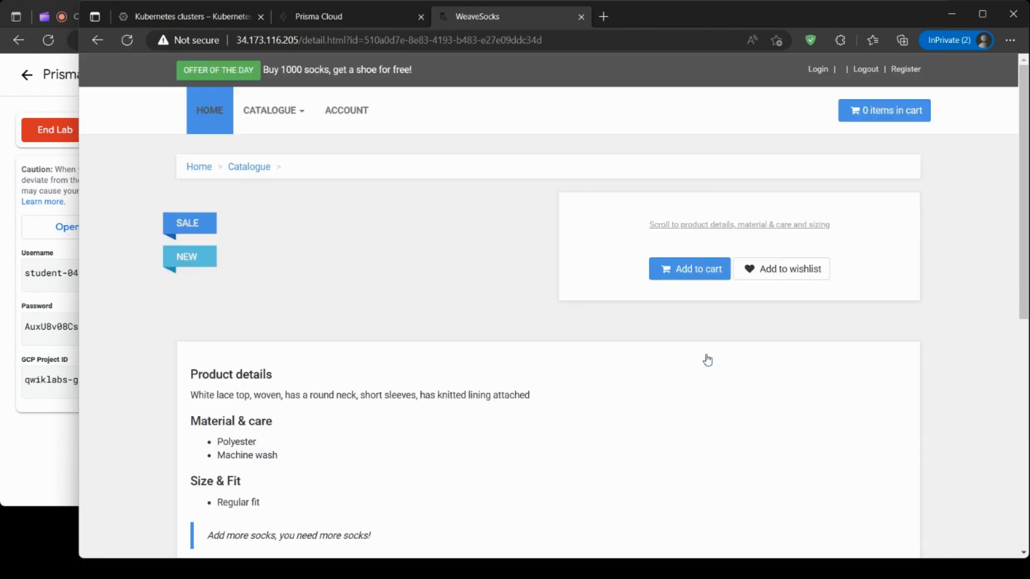
scroll(864, 145, down, 7)
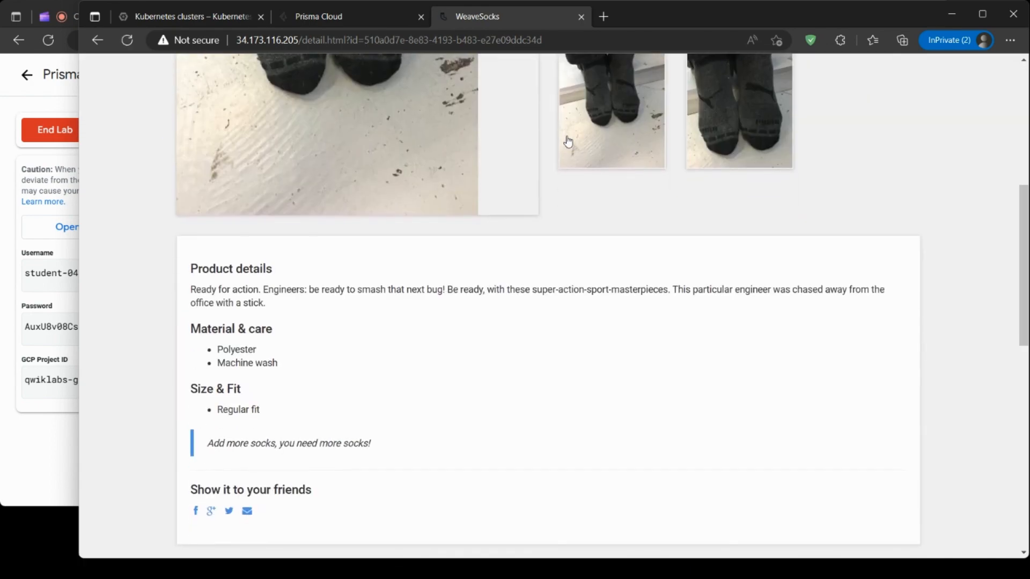
scroll(405, 176, up, 7)
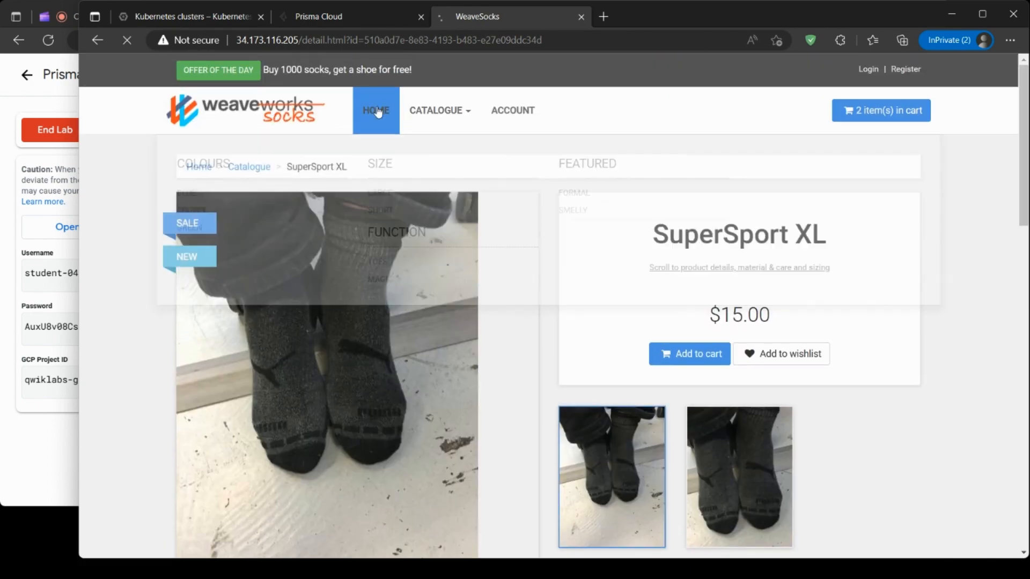
Open the Figueroa socks from the home page's Hot This Week products, view the second product photo, and return.
click(364, 109)
scroll(809, 230, down, 10)
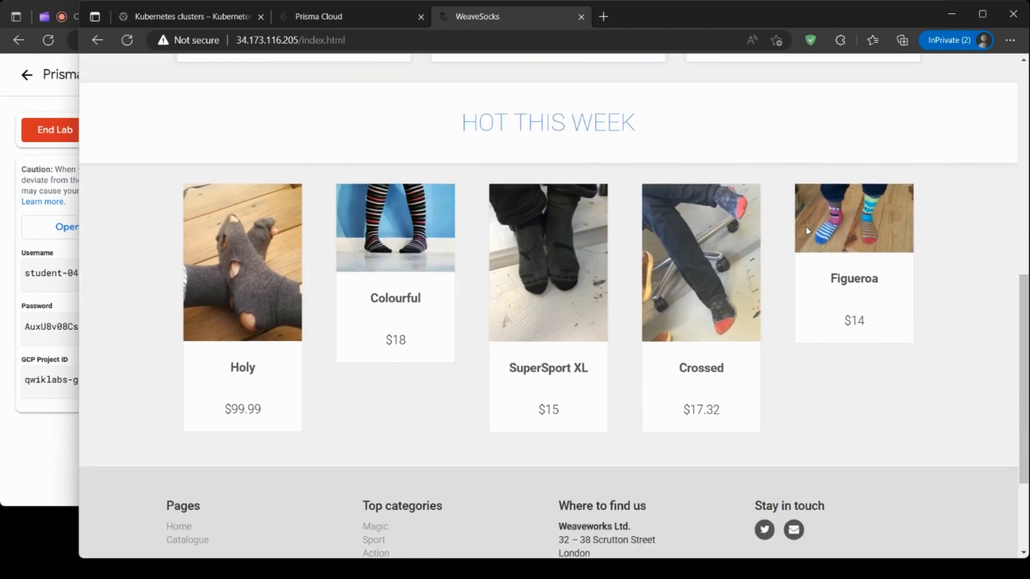
click(858, 217)
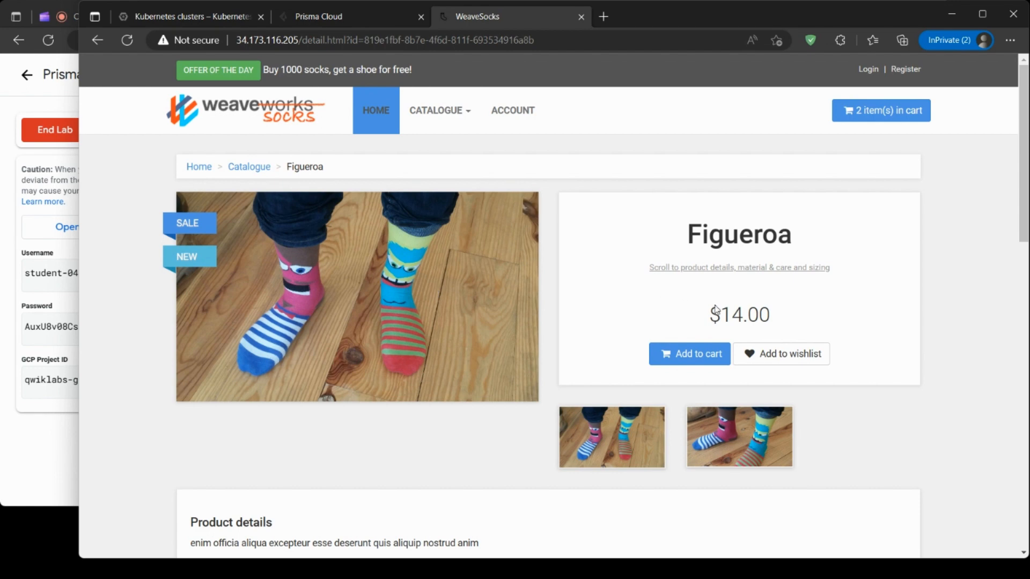
scroll(735, 349, down, 3)
click(736, 346)
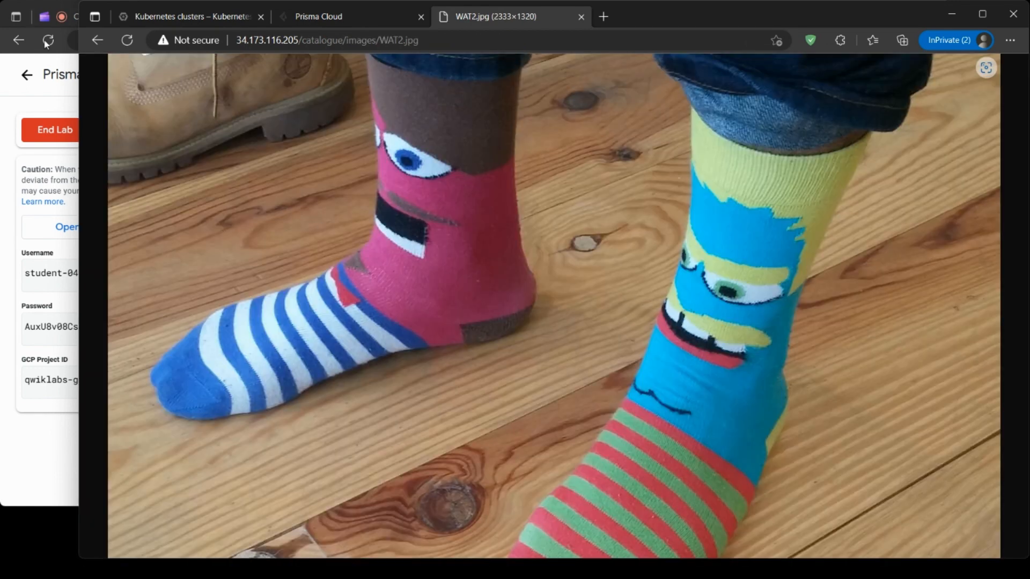
click(96, 38)
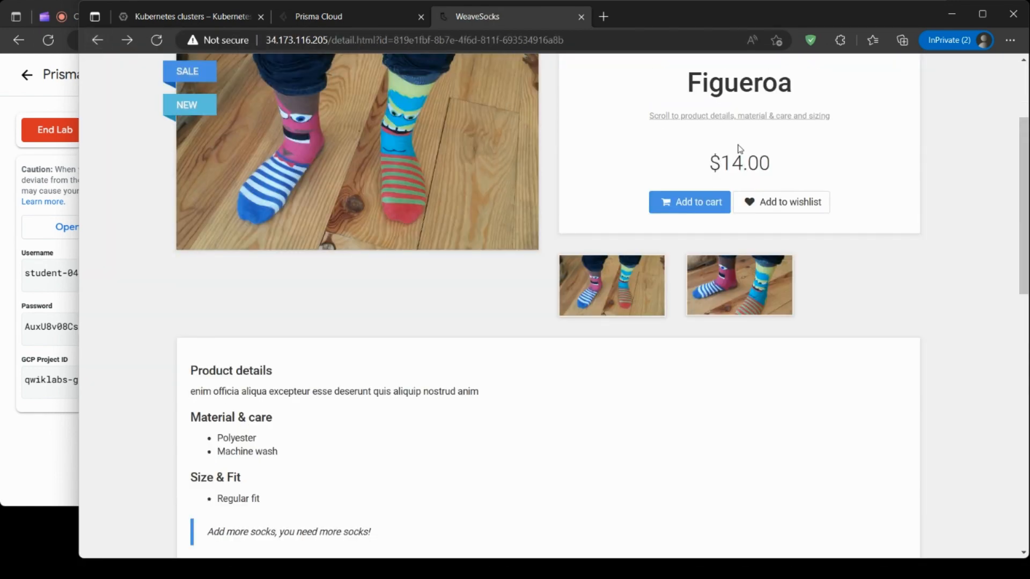
Add the Figueroa socks to the cart and review the shopping cart page.
click(690, 203)
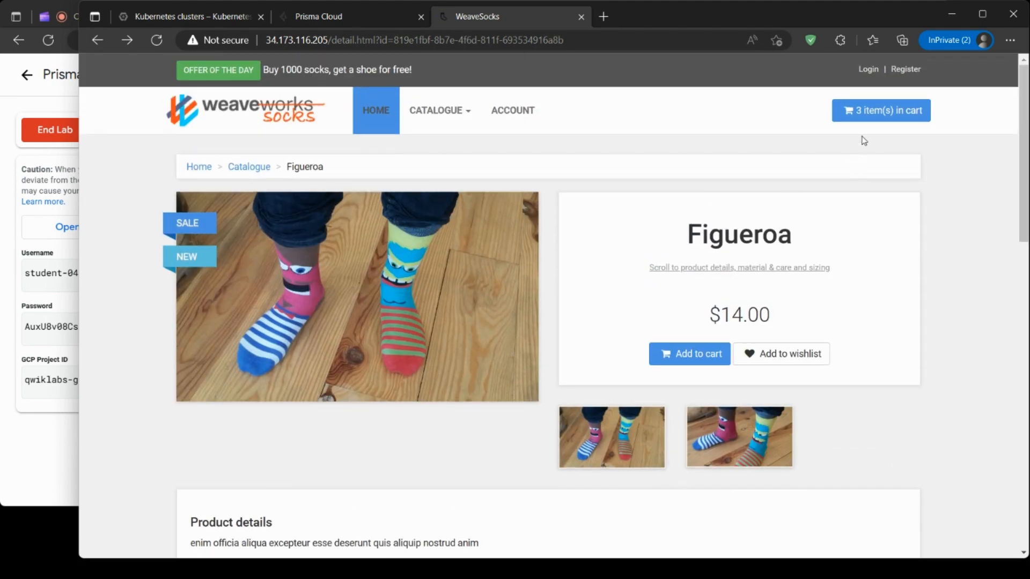
click(897, 117)
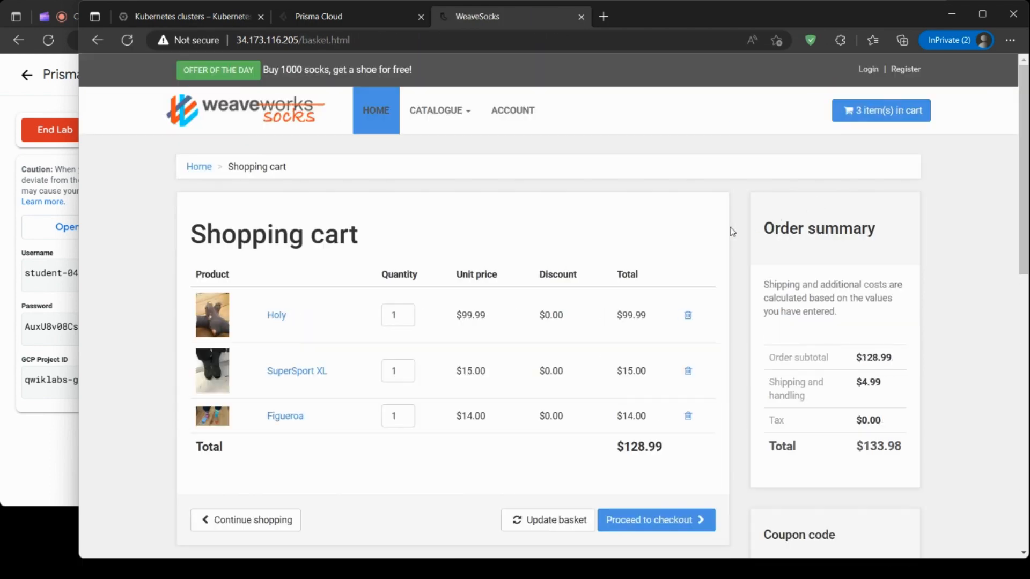
scroll(625, 426, down, 2)
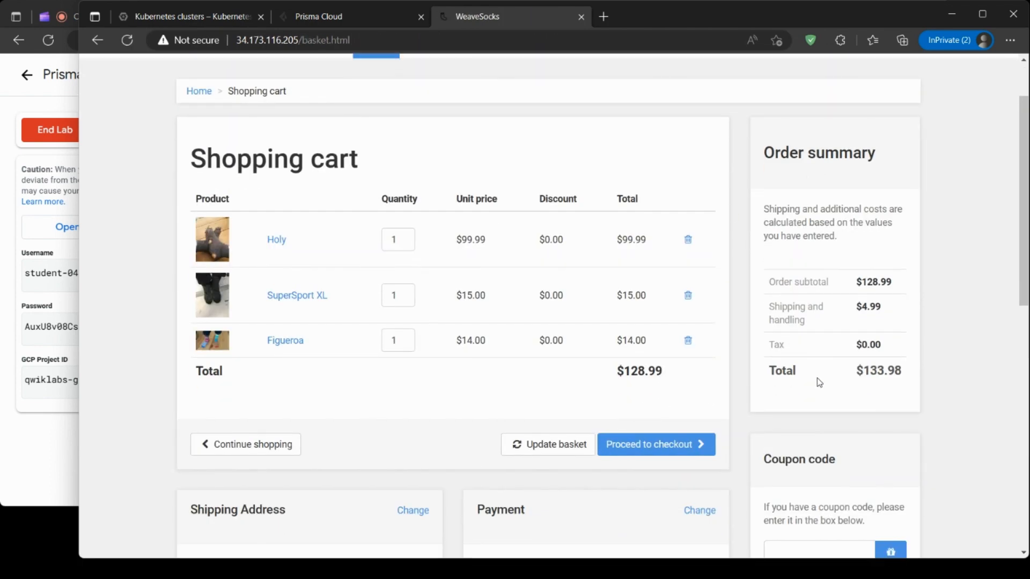
scroll(889, 379, down, 4)
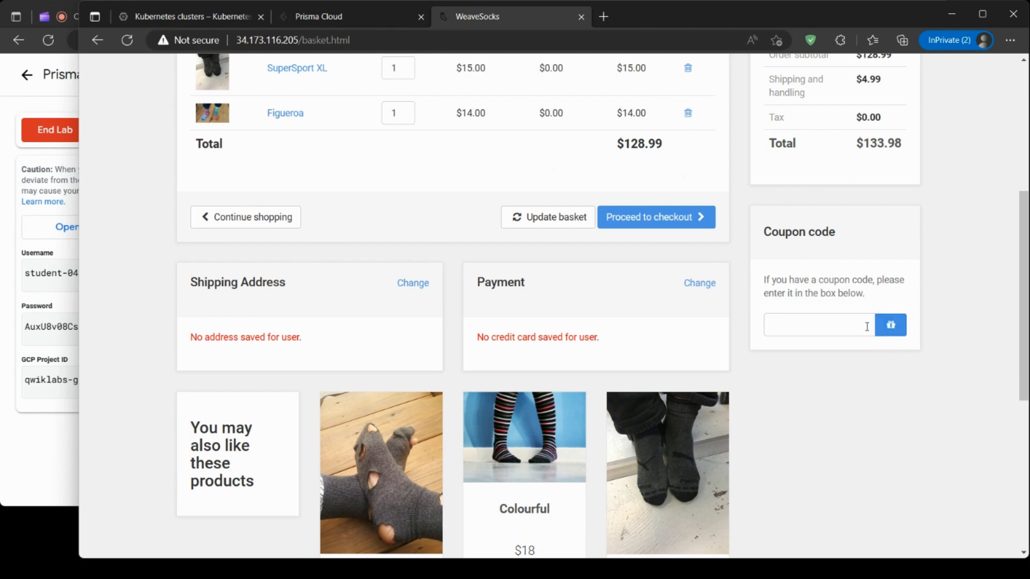
scroll(681, 356, down, 5)
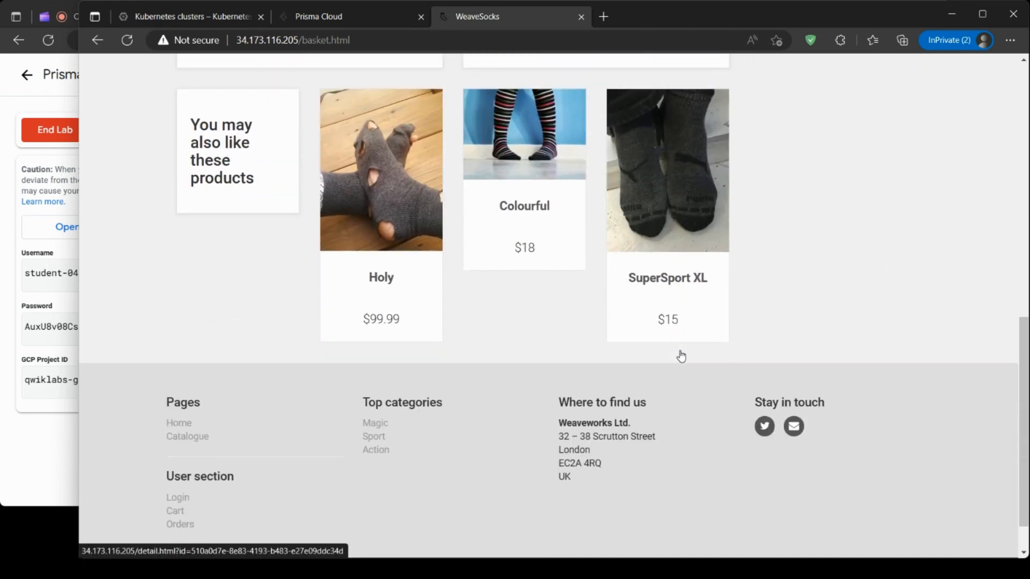
Open the cart's shipping address for editing, fill in house number, street, city, post code and country with placeholder text, and submit it.
scroll(680, 356, up, 6)
scroll(681, 357, up, 2)
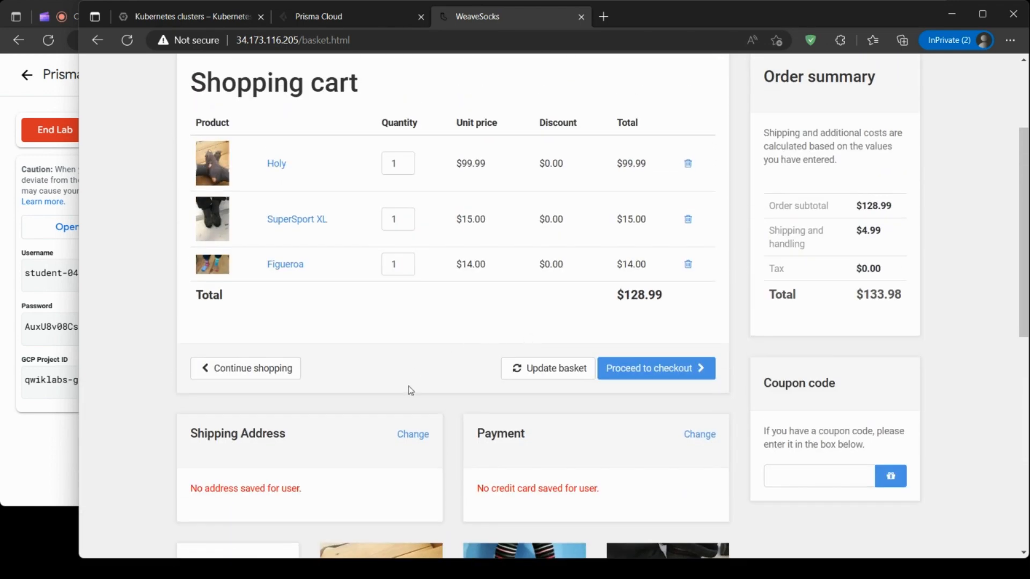
scroll(400, 373, down, 1)
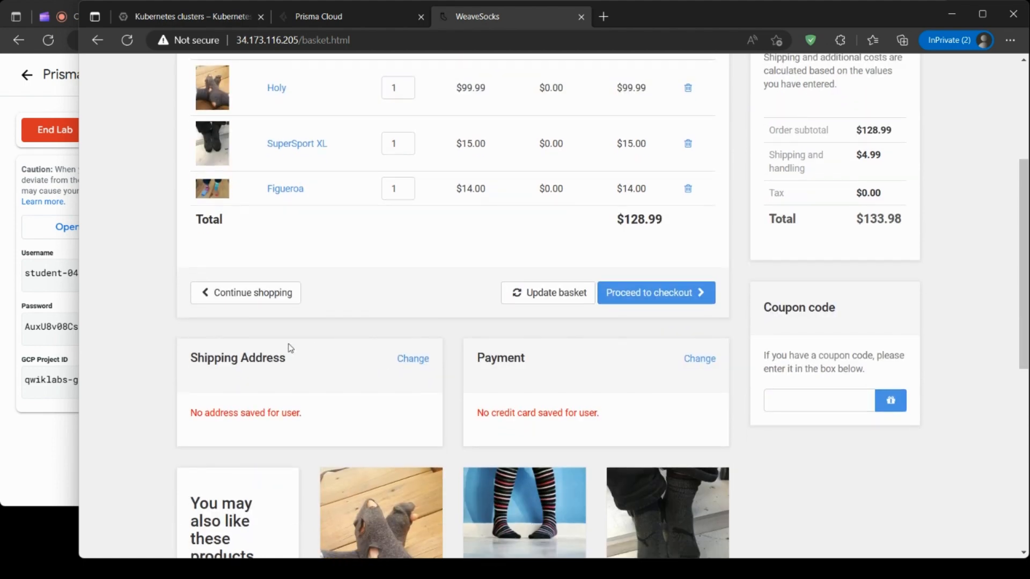
click(422, 361)
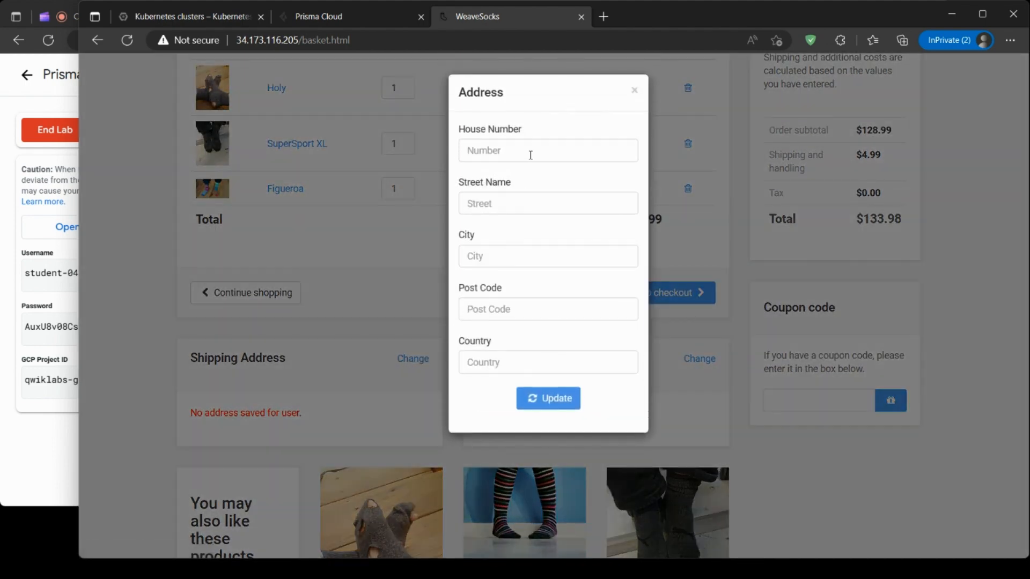
click(530, 154)
text(dfd)
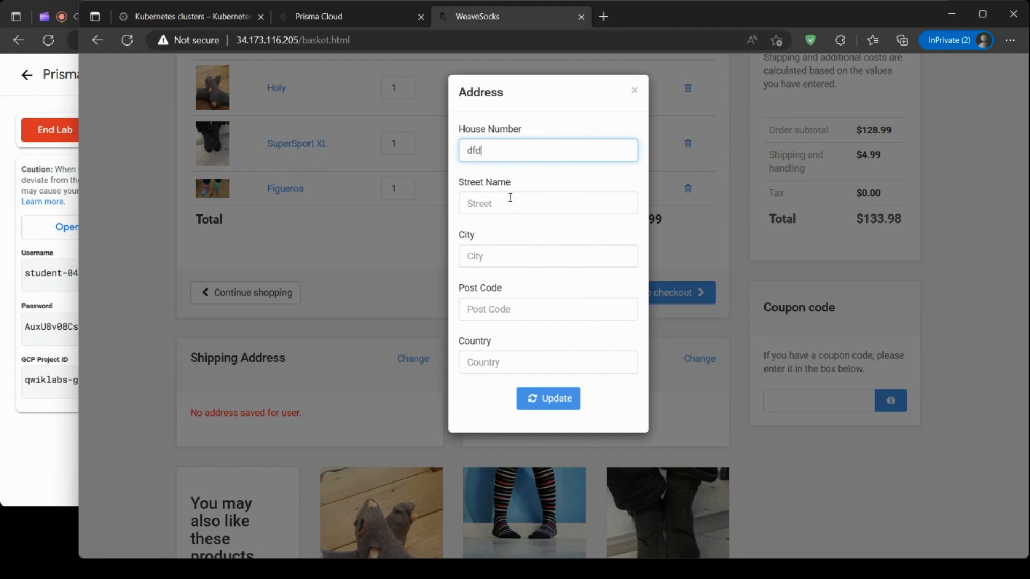
text(f)
click(505, 208)
click(487, 256)
text(sfsdf)
click(497, 309)
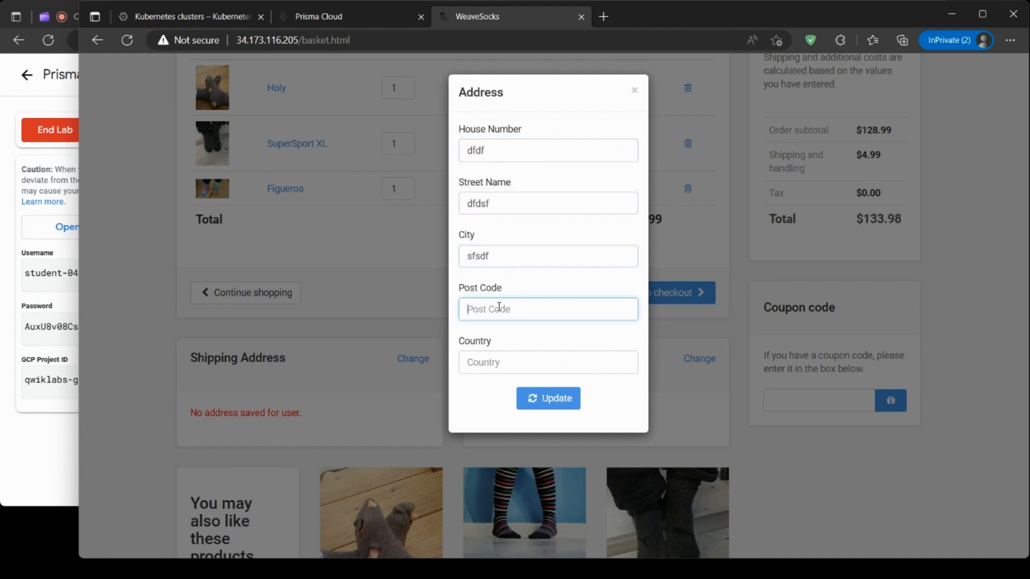
text(sdfsdf)
click(511, 362)
text(dfsf)
click(570, 396)
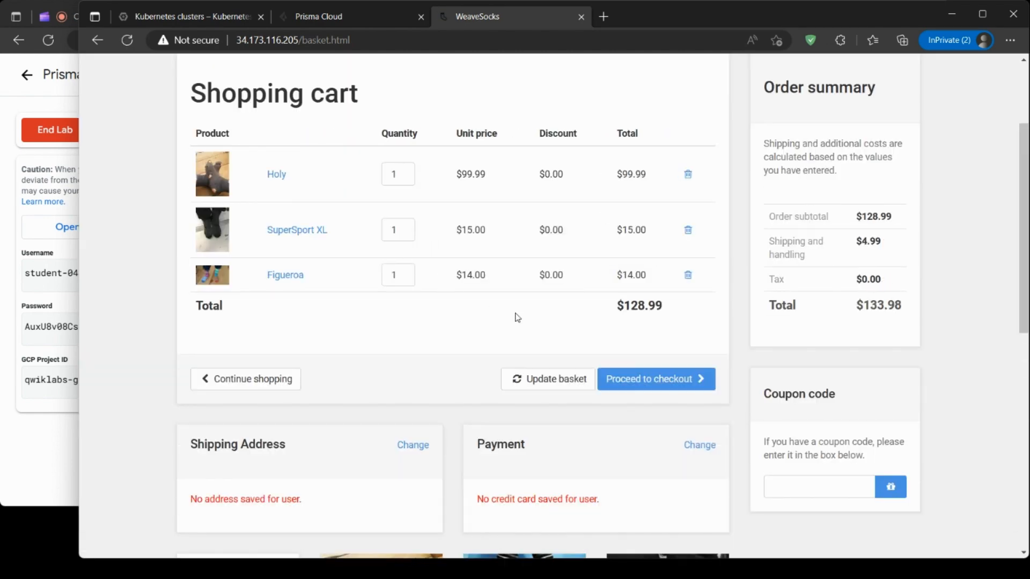
Open the cart's payment details, enter a dummy card number, expiry date and CCV, and submit them.
scroll(641, 273, down, 4)
click(705, 218)
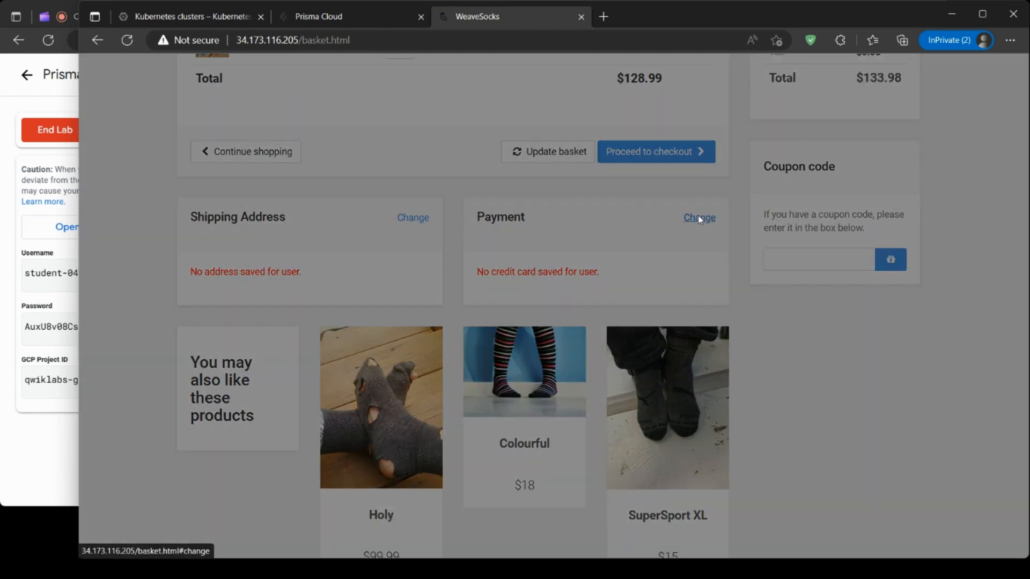
click(538, 151)
text(yy)
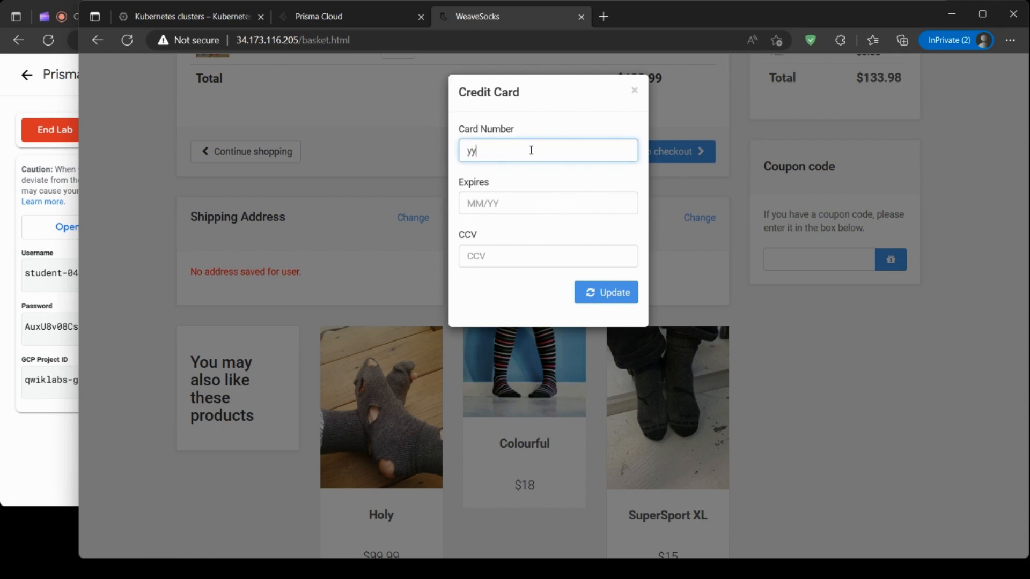
click(545, 202)
text(6767)
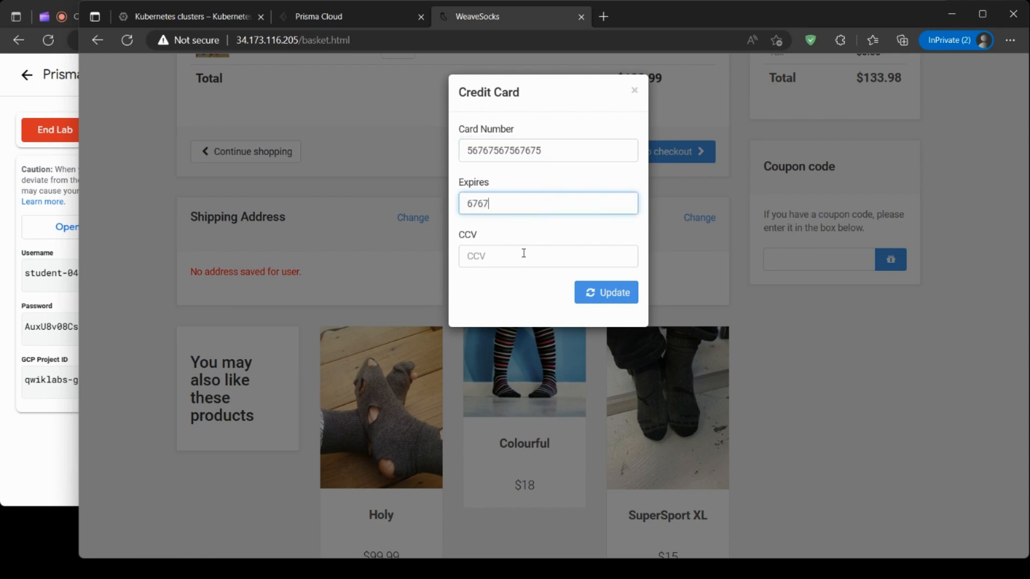
click(523, 253)
text(667)
click(607, 305)
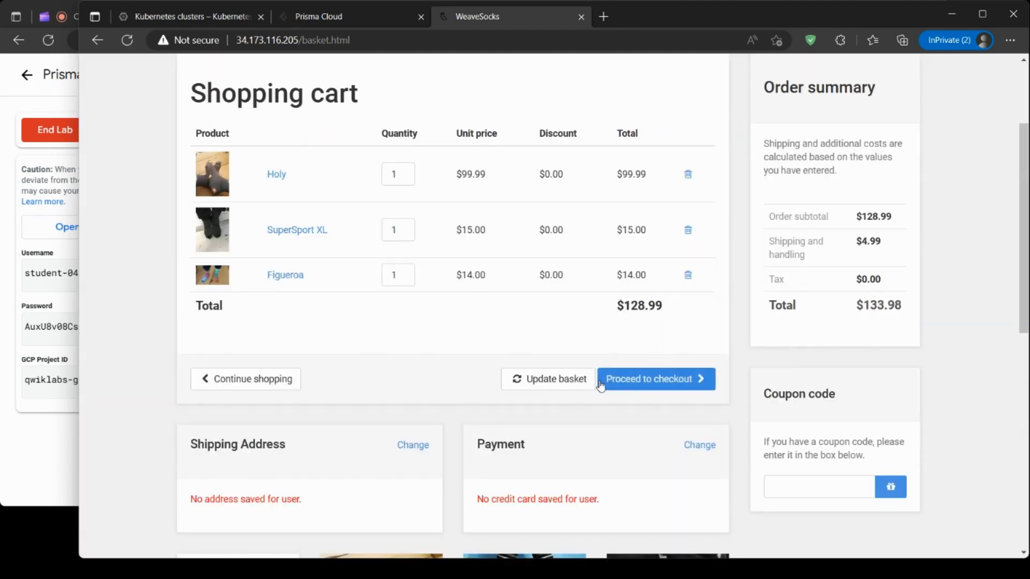
Try to proceed to checkout with the three socks in the cart, and update the basket.
click(661, 385)
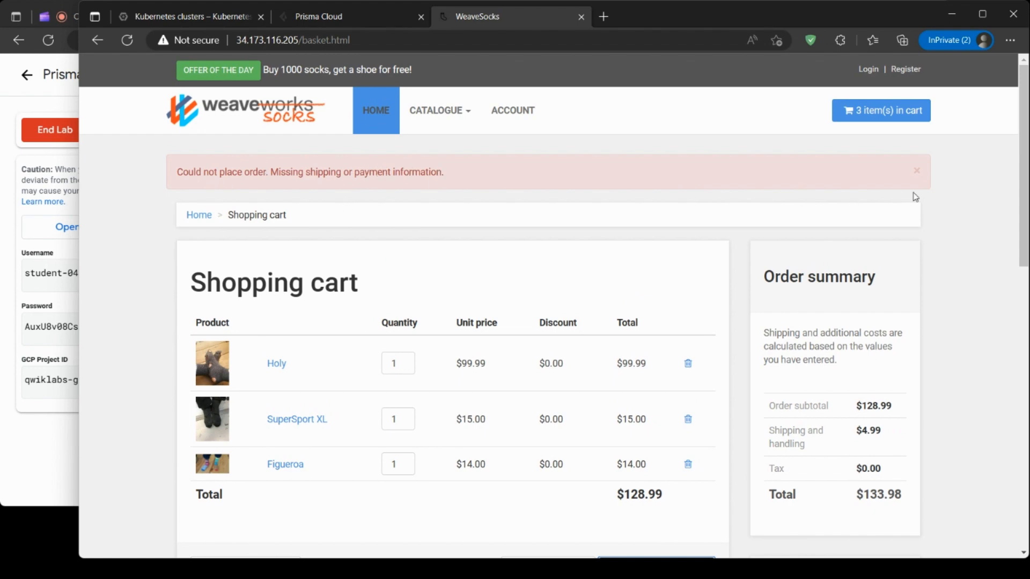
scroll(590, 322, down, 4)
scroll(571, 292, down, 3)
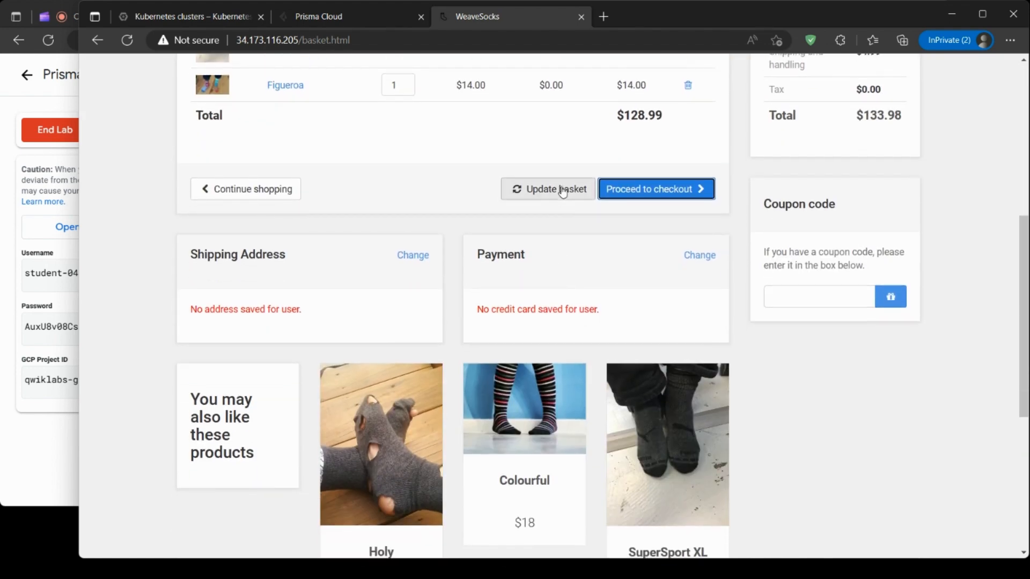
click(562, 193)
scroll(720, 299, up, 4)
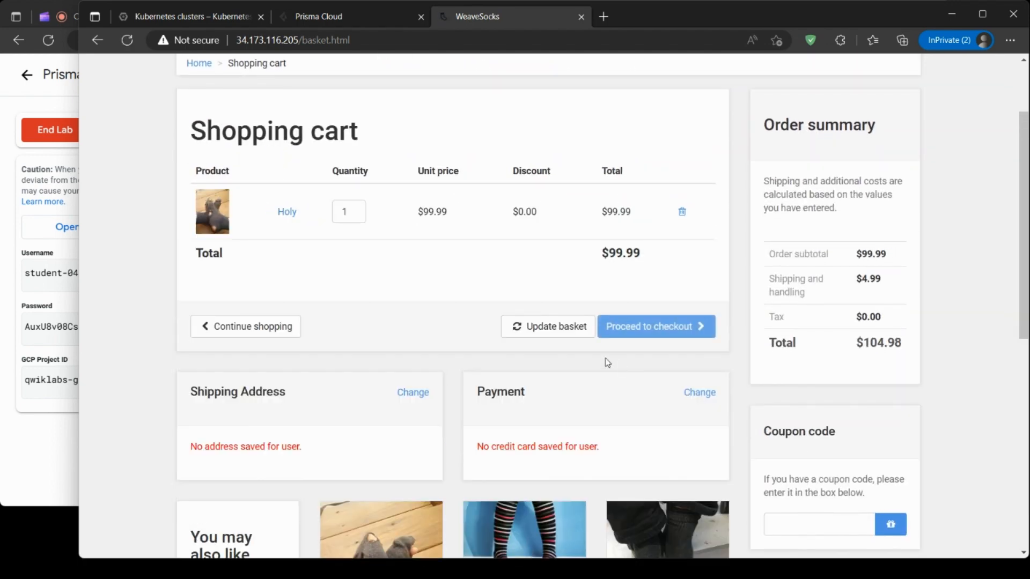
Set the cart quantities to 4 Holy, 6 SuperSport XL and 2 Figueroa, and update the basket.
scroll(697, 346, down, 2)
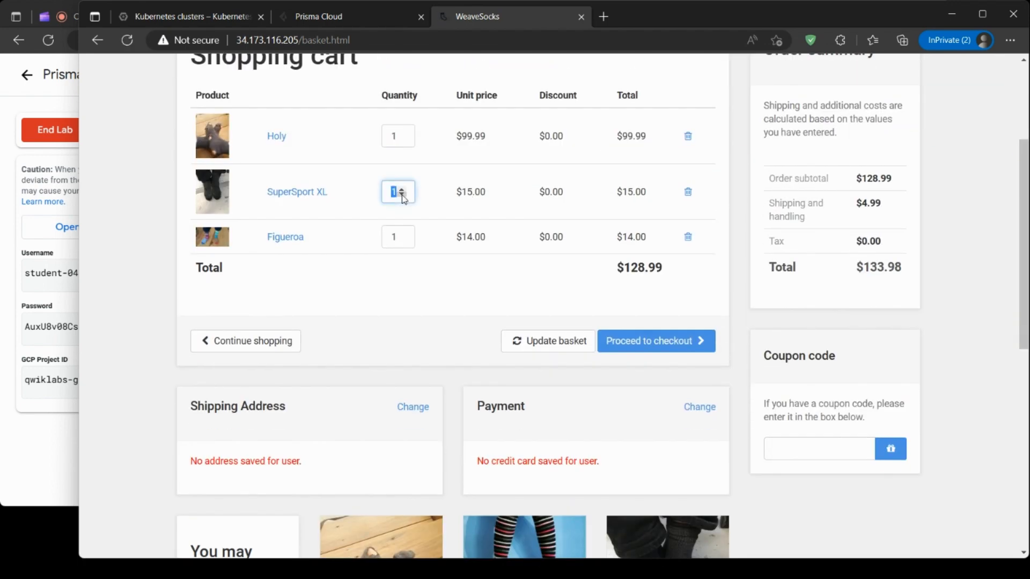
double_click(404, 134)
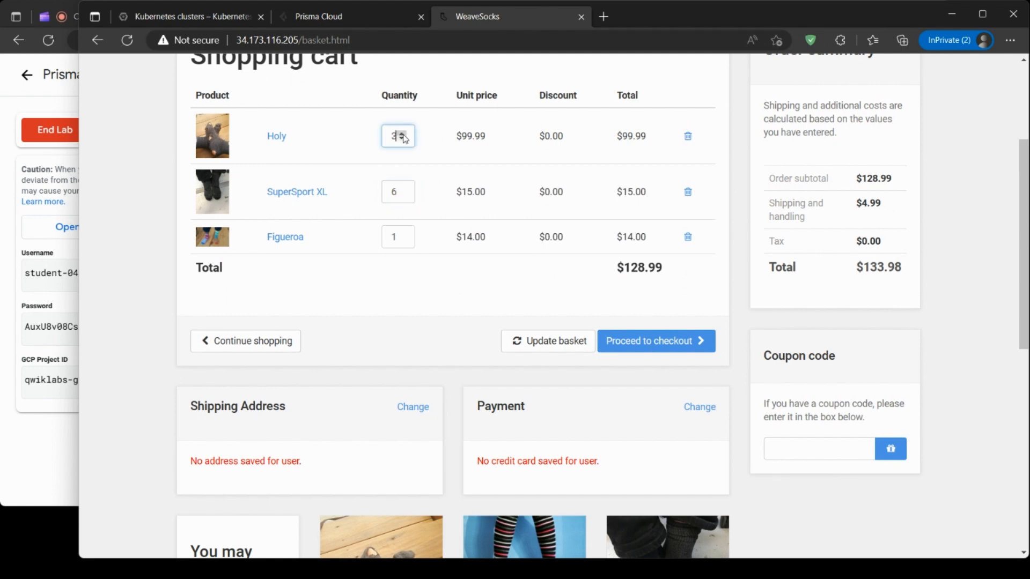
click(402, 235)
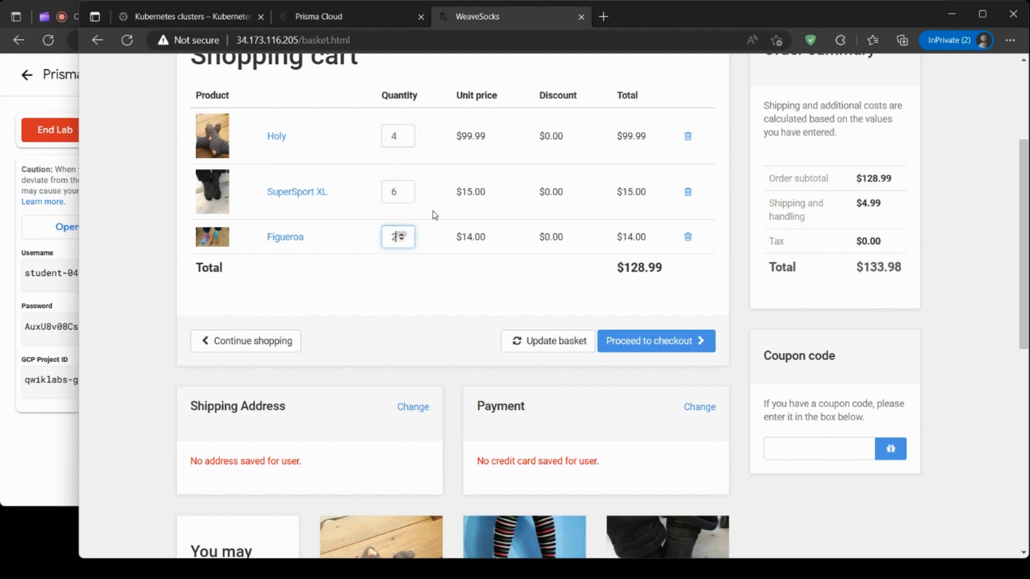
click(667, 343)
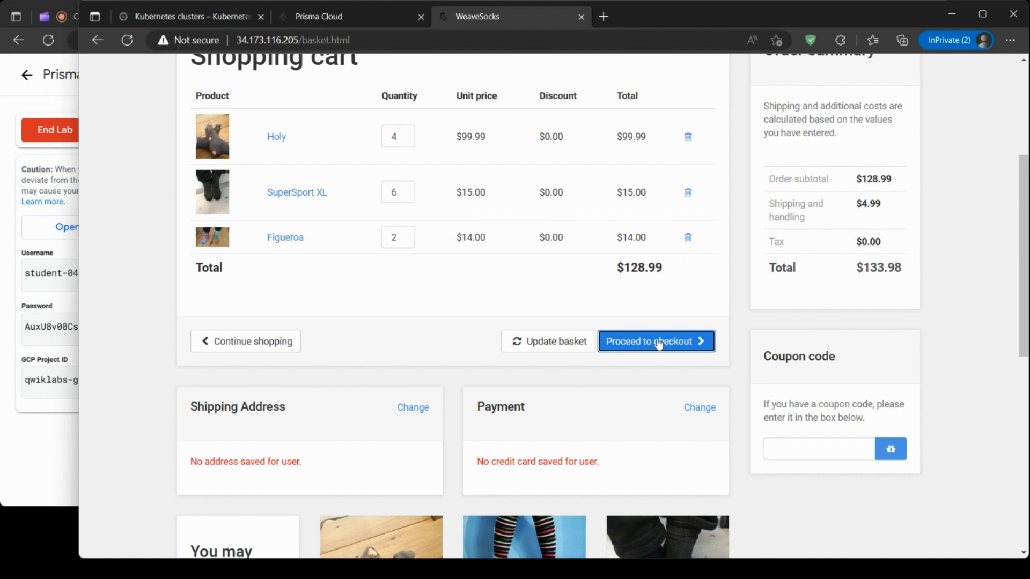
click(571, 353)
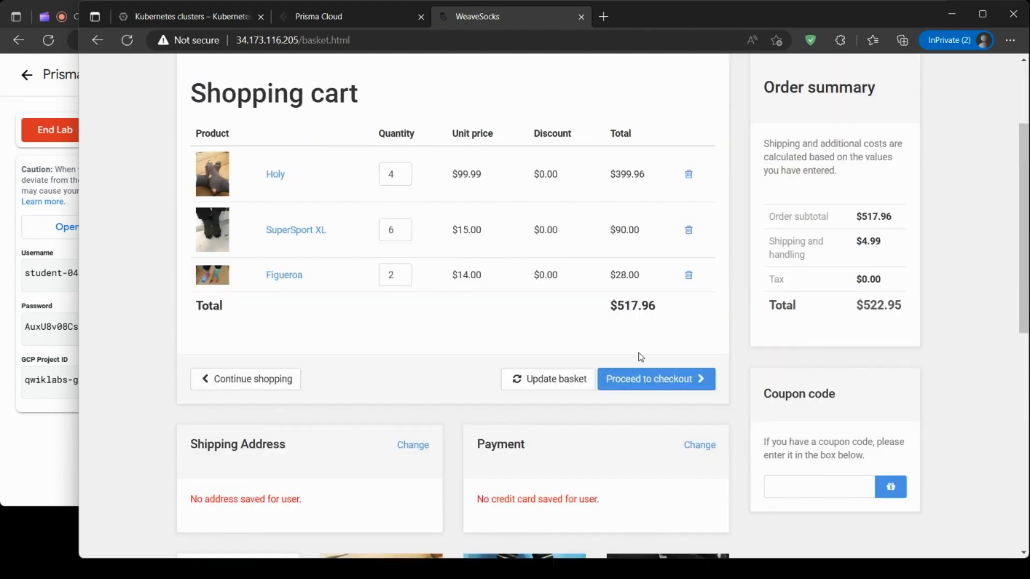
Try to check out with the updated quantities and look over the whole cart page.
click(652, 380)
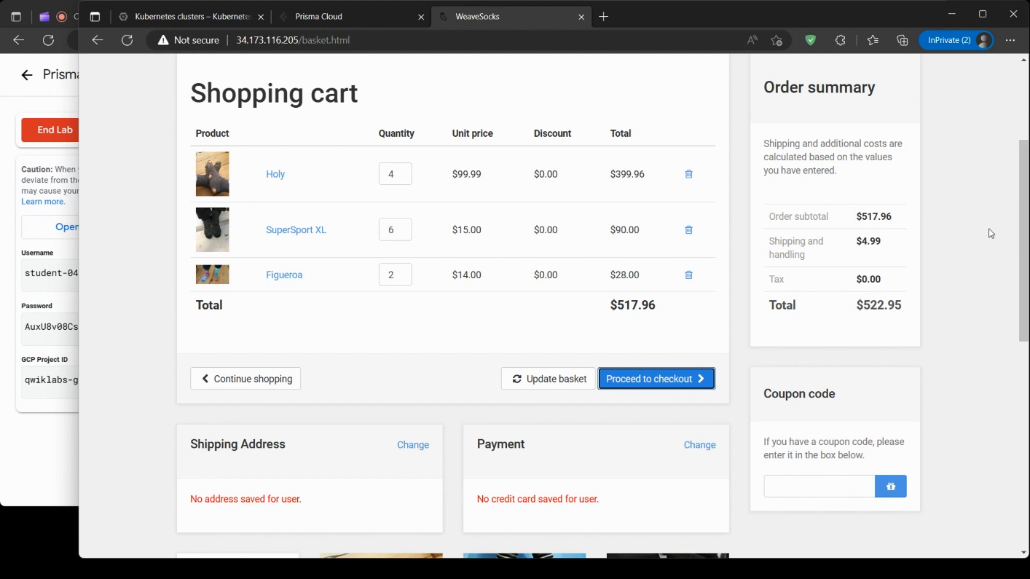
scroll(987, 229, down, 7)
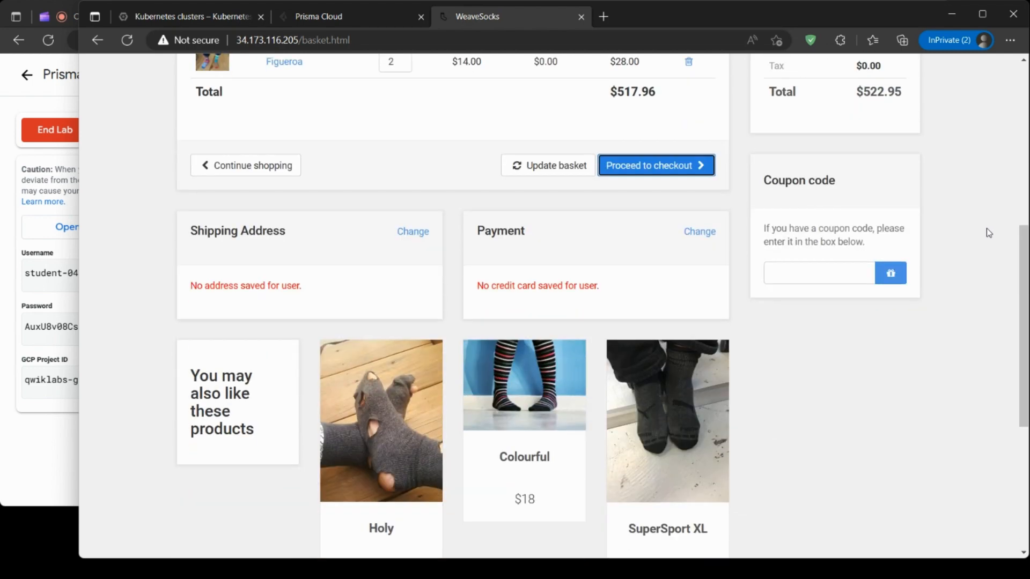
scroll(986, 228, down, 2)
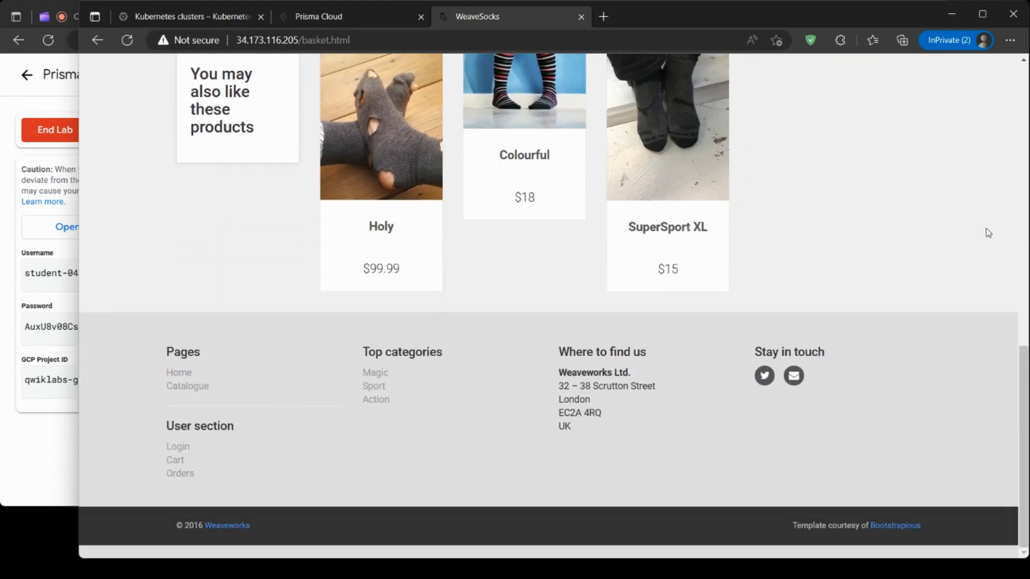
scroll(986, 227, up, 8)
scroll(986, 232, up, 5)
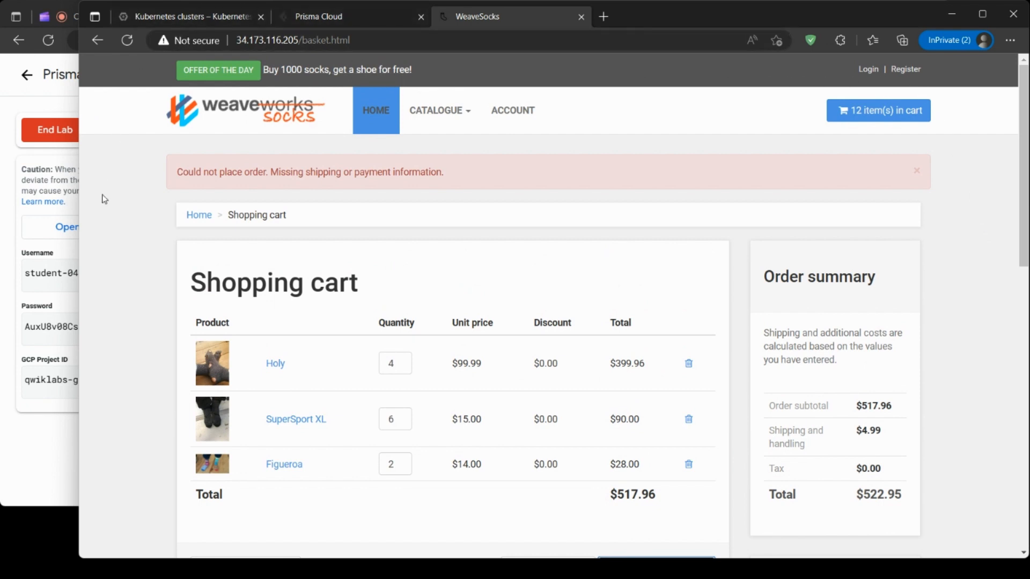
Check the lab instructions for filtering the container radar by sock-shop, and switch to the Prisma Cloud console.
click(15, 454)
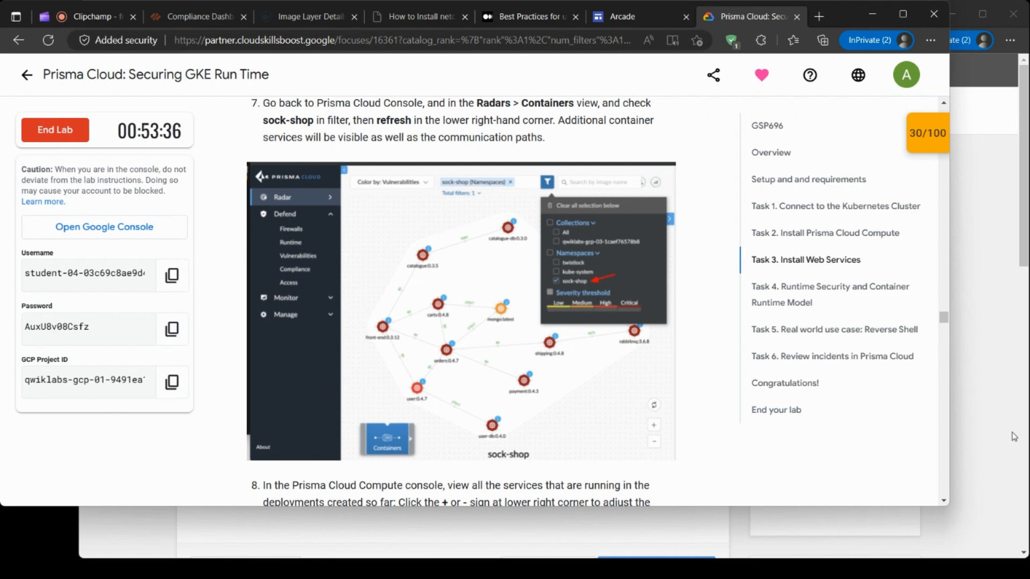
click(1006, 412)
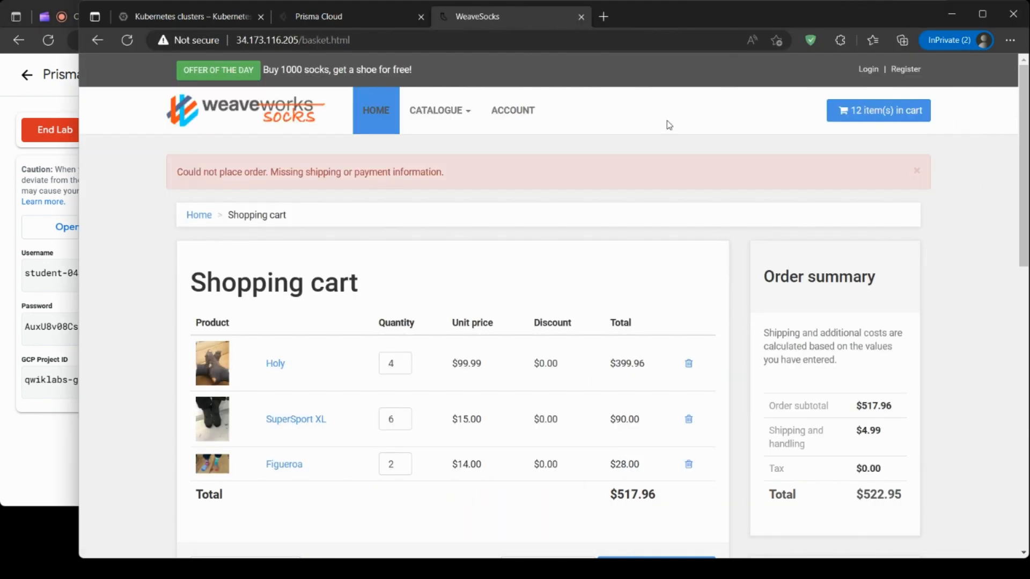
click(327, 18)
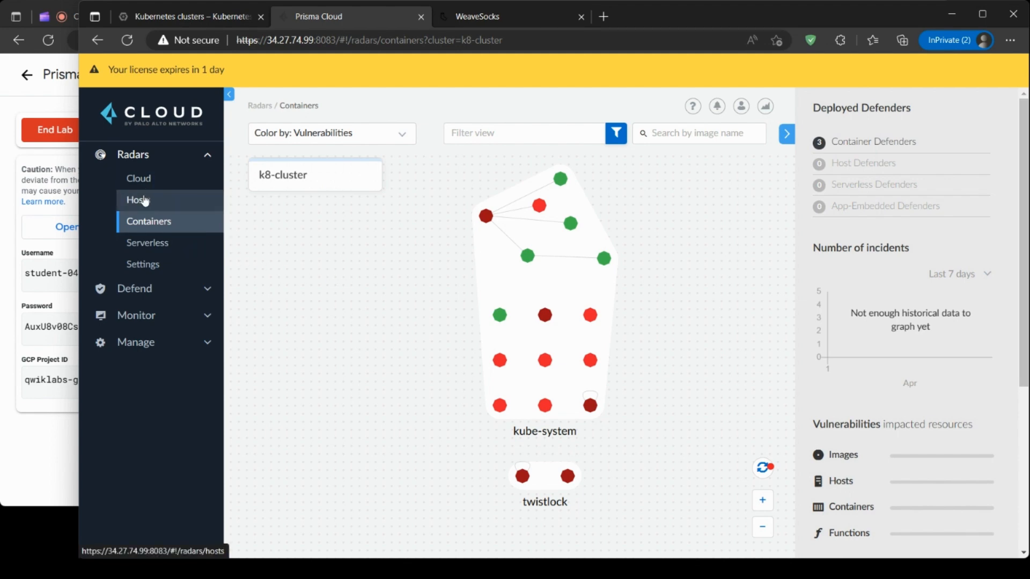
View the Cloud radar and the Hosts radar with the cluster's nodes.
click(139, 181)
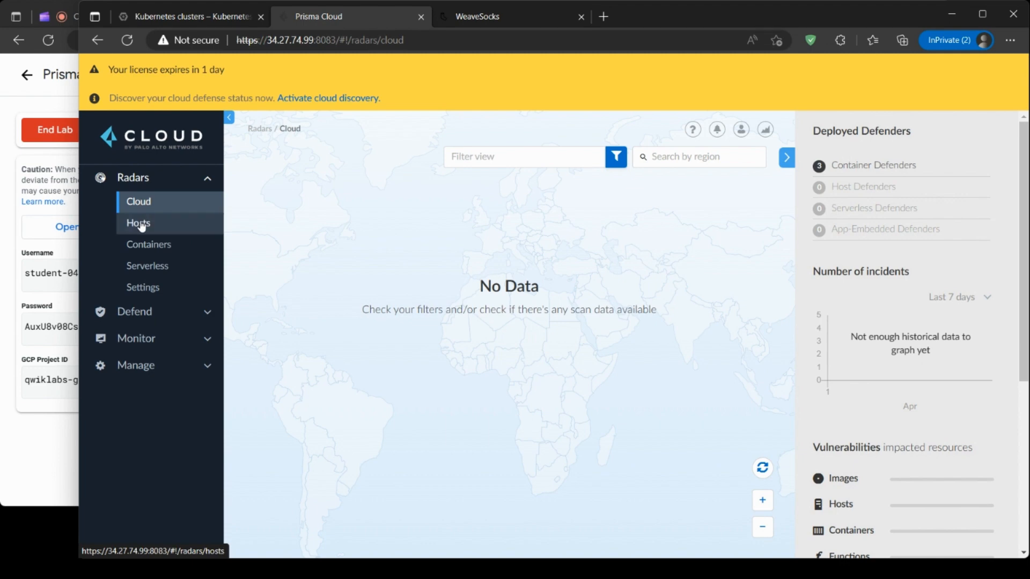
click(139, 224)
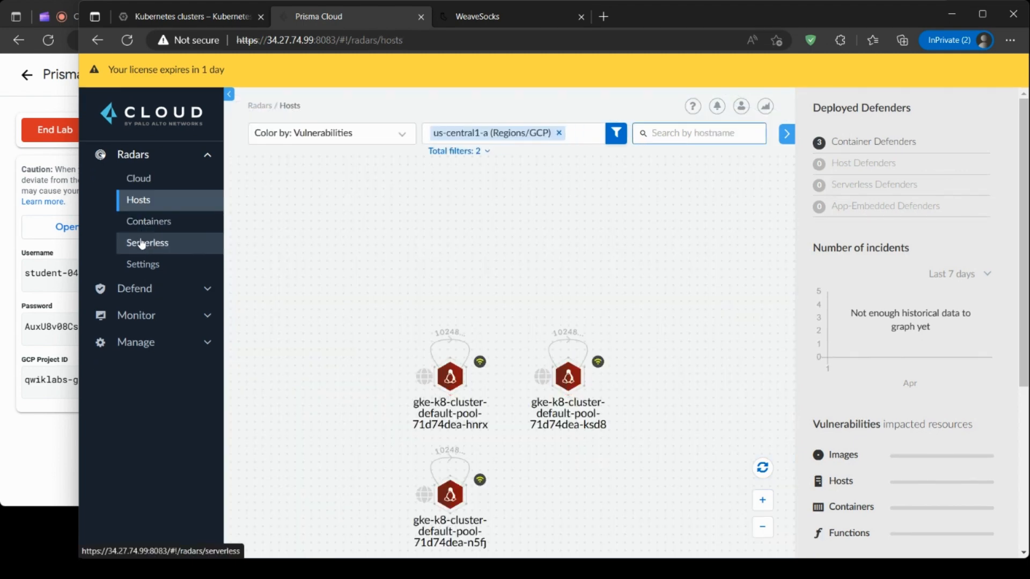
scroll(301, 229, down, 1)
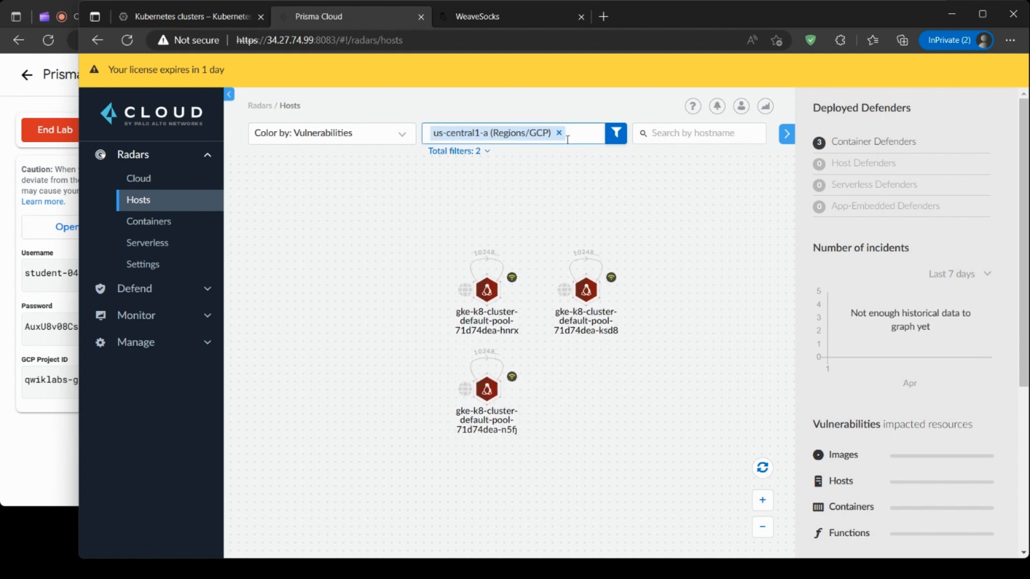
Open the Containers radar and filter k8-cluster by the sock-shop namespace.
click(156, 223)
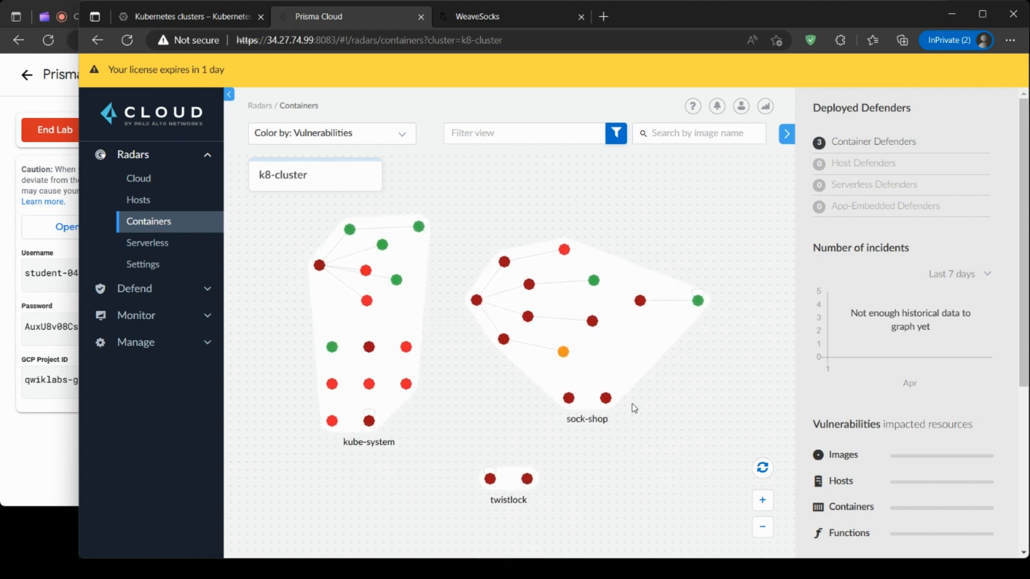
click(617, 134)
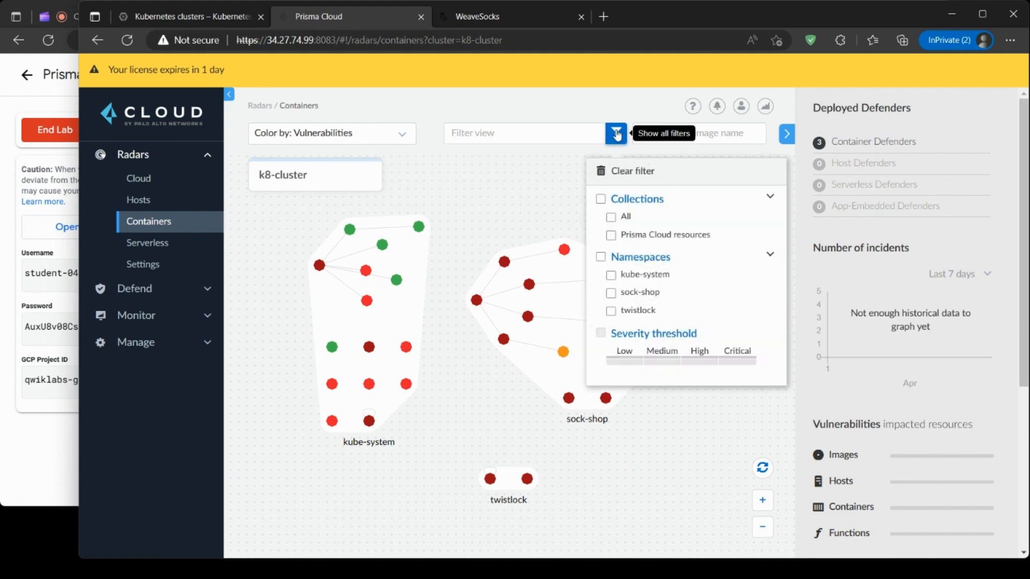
click(611, 292)
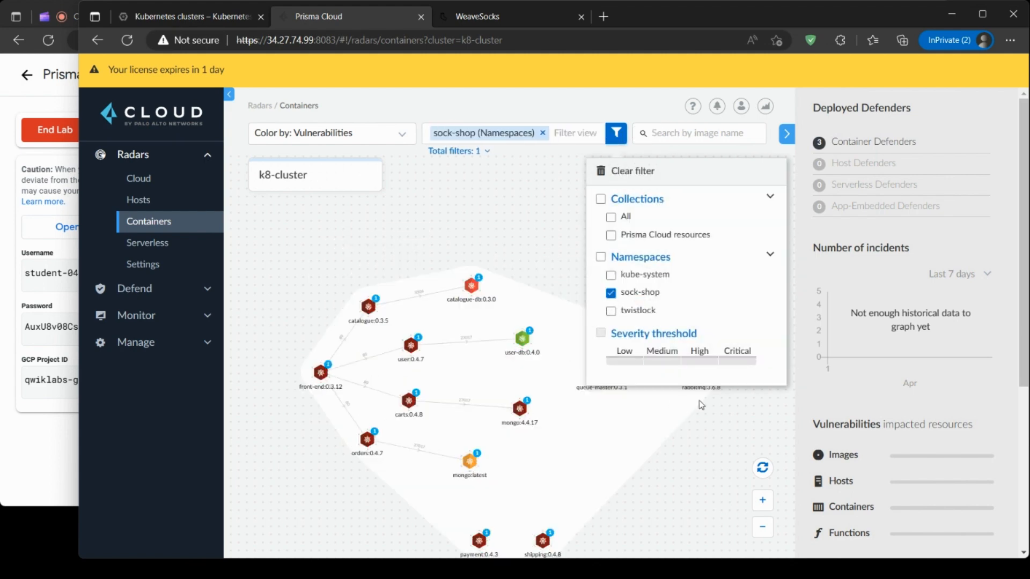
click(529, 187)
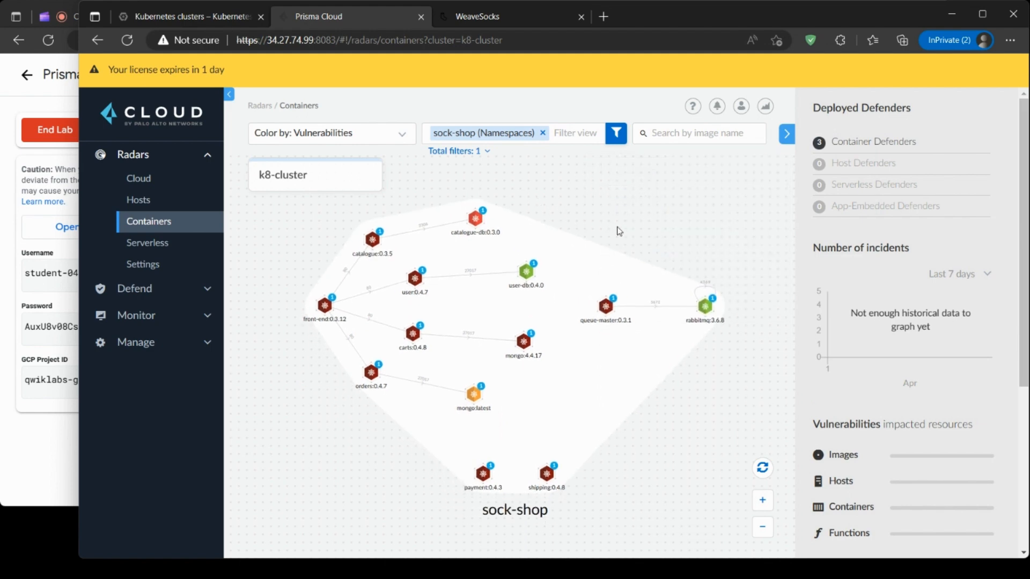
Examine the sock-shop services and the communication paths between their containers on the radar.
scroll(630, 229, up, 1)
drag(626, 227, 651, 200)
scroll(642, 211, up, 2)
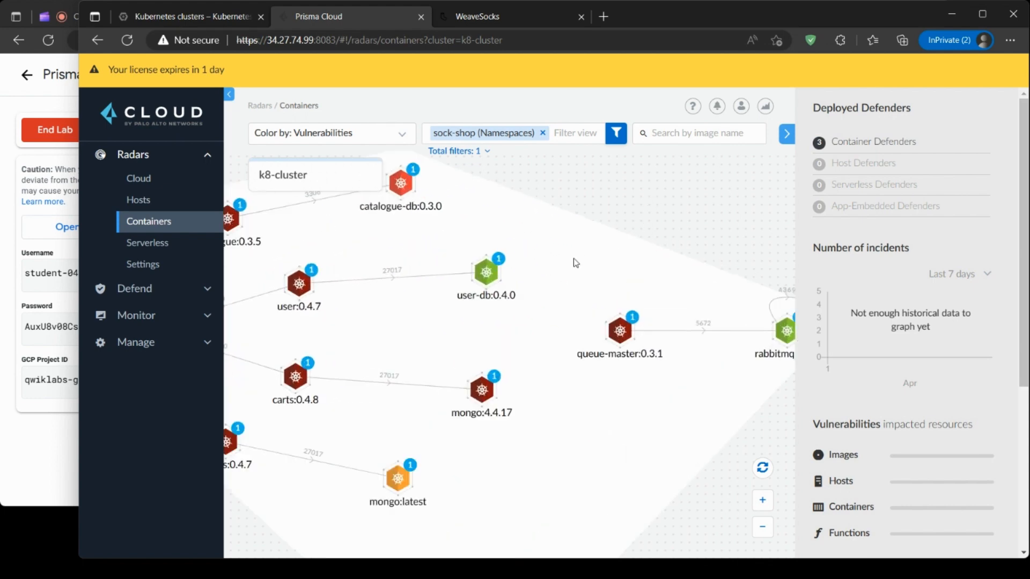
scroll(570, 261, up, 1)
scroll(566, 265, down, 2)
scroll(677, 304, up, 1)
scroll(707, 336, up, 1)
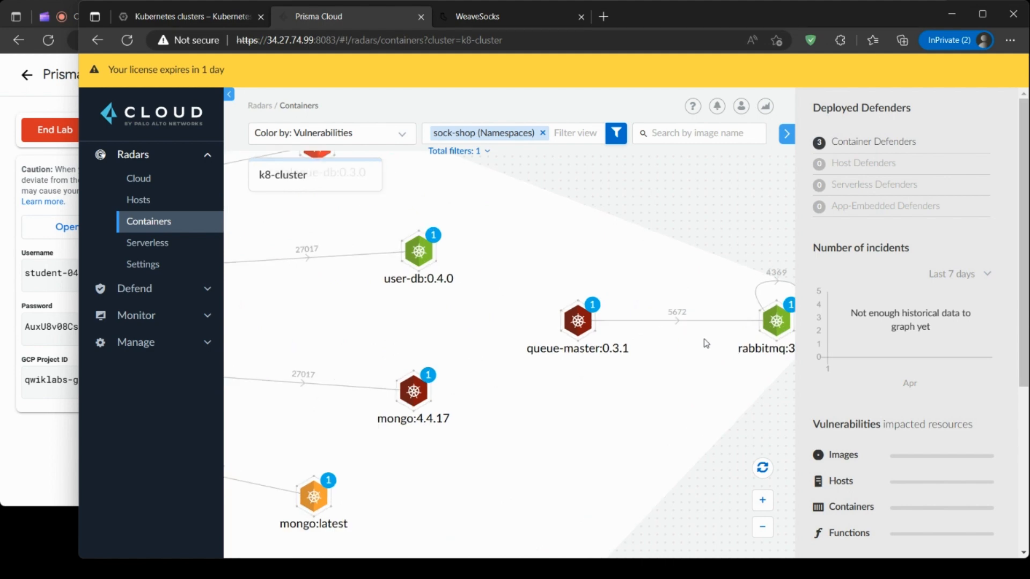
drag(704, 340, 658, 351)
drag(477, 439, 773, 474)
drag(546, 477, 515, 349)
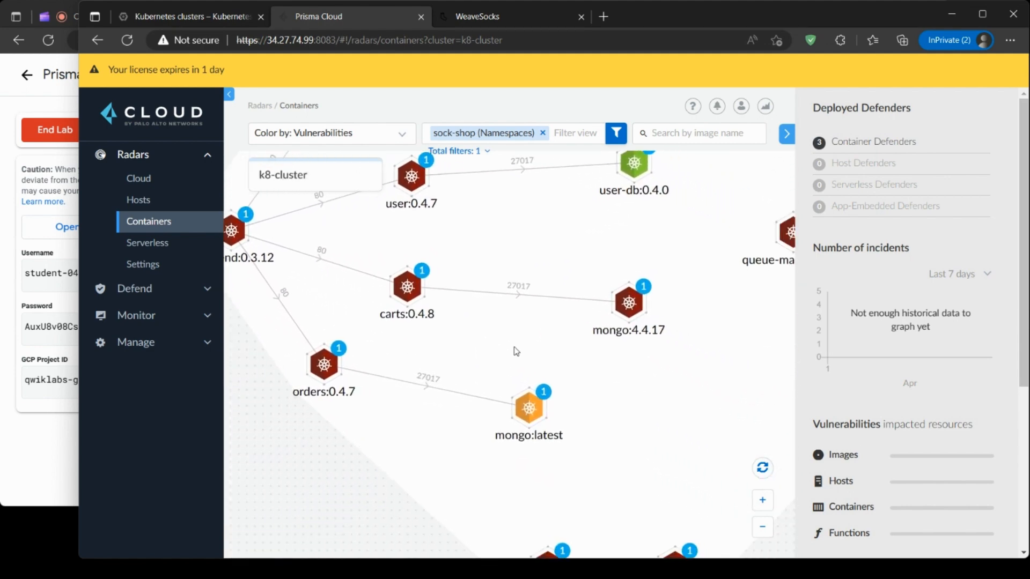
Inspect the radar around front-end, queue-master and rabbitmq, and around the payment and shipping containers.
scroll(525, 357, down, 1)
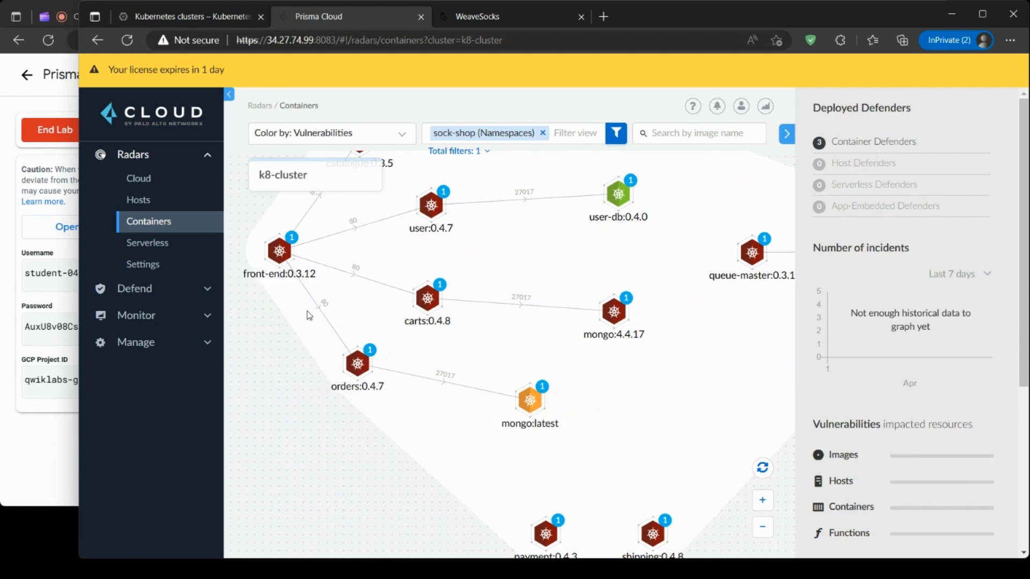
drag(279, 249, 339, 268)
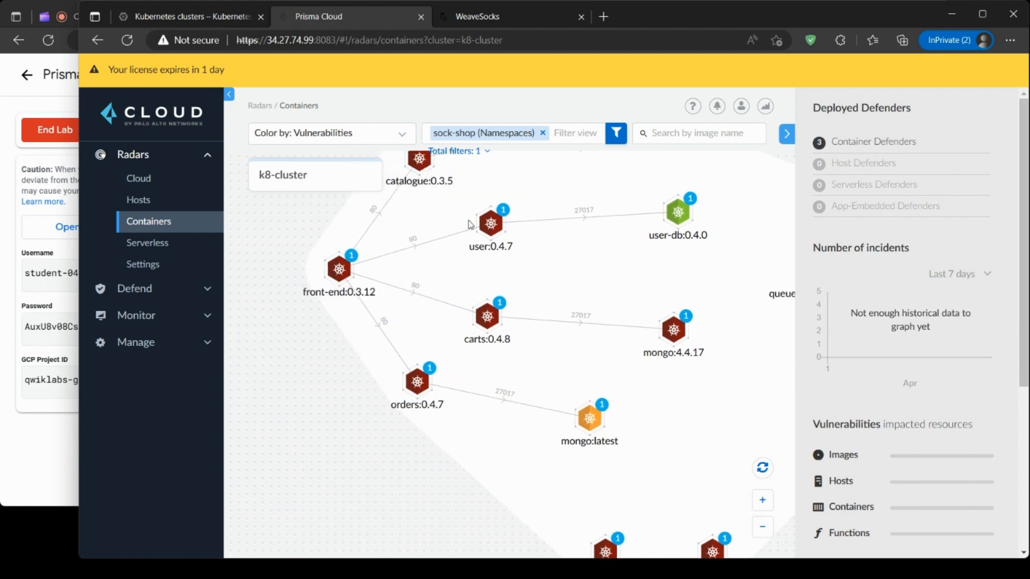
drag(700, 271, 421, 277)
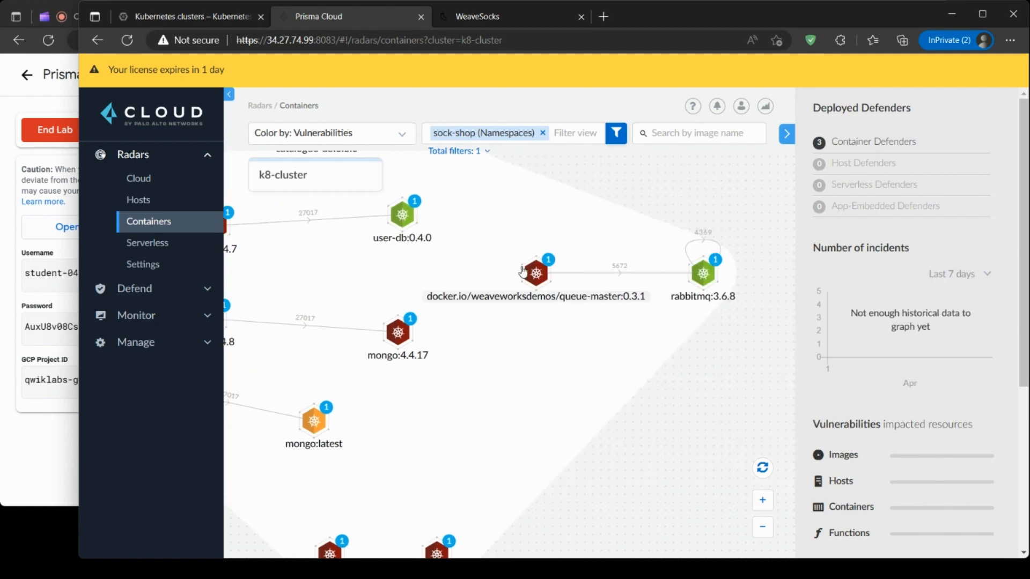
drag(639, 398, 718, 287)
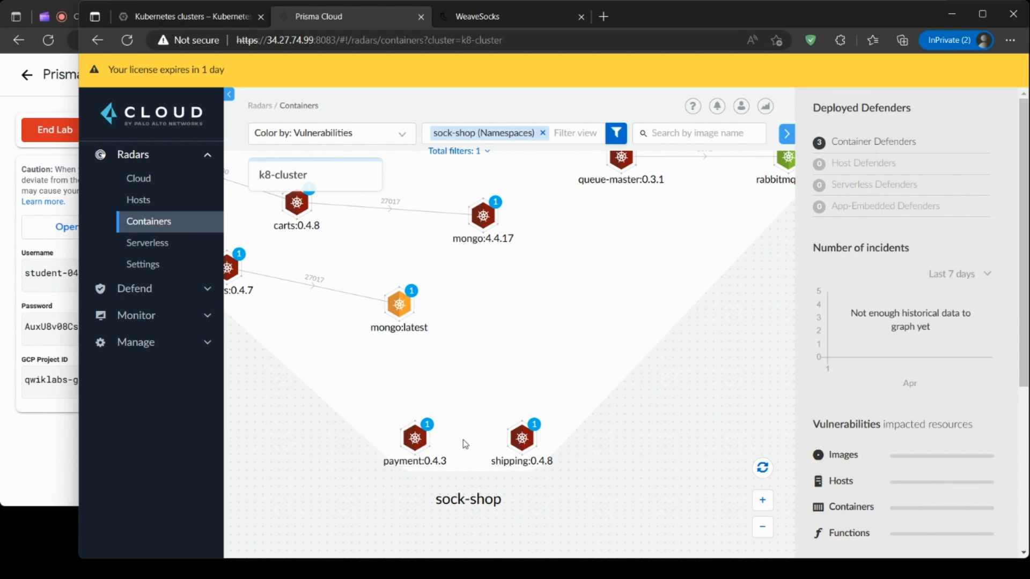
scroll(534, 503, down, 2)
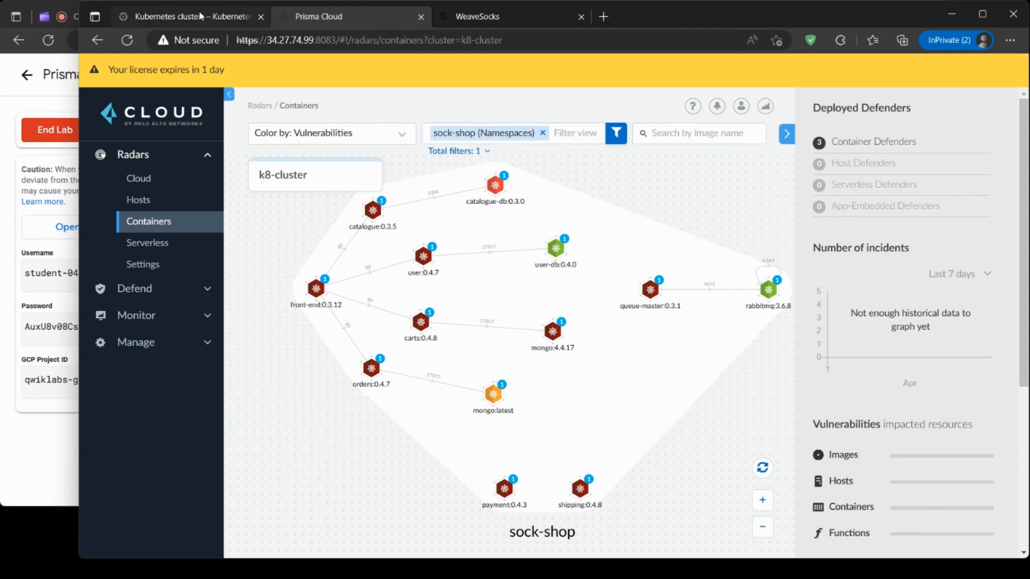
Read lab steps 8 to 10 about viewing the services and searching for a container, and return to the Prisma Cloud console.
click(44, 440)
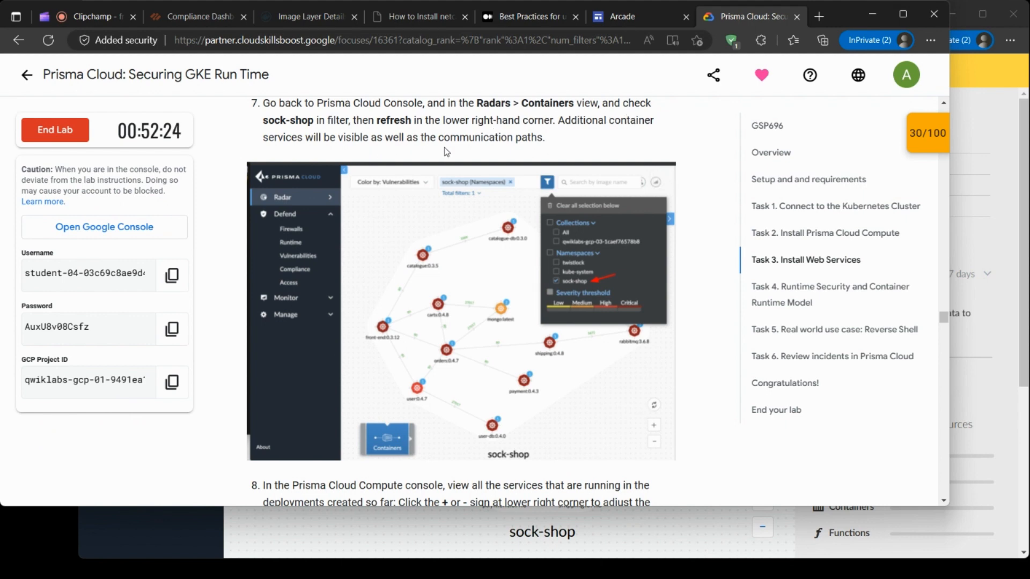
scroll(446, 152, down, 3)
scroll(446, 152, down, 3)
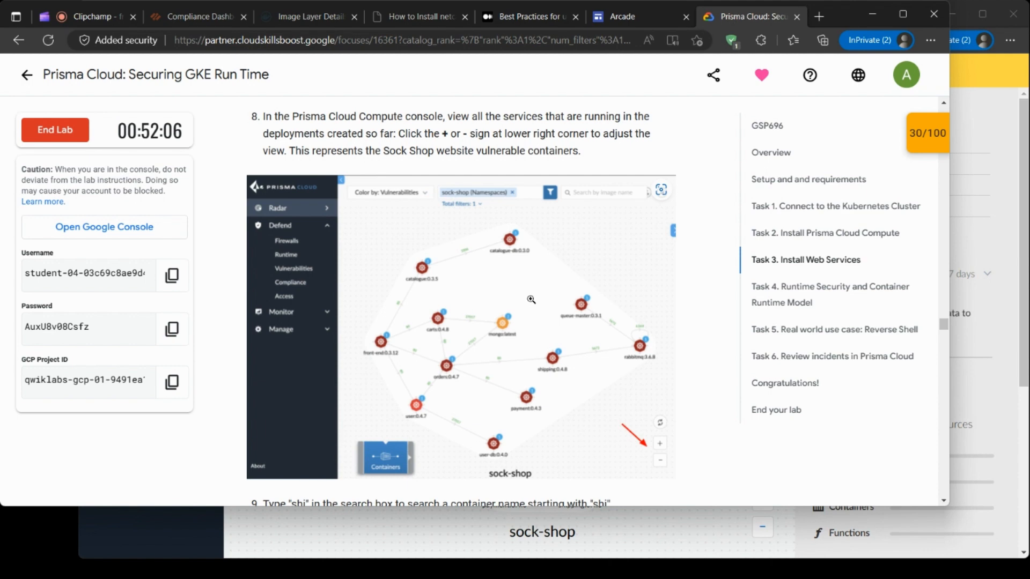
scroll(531, 300, down, 5)
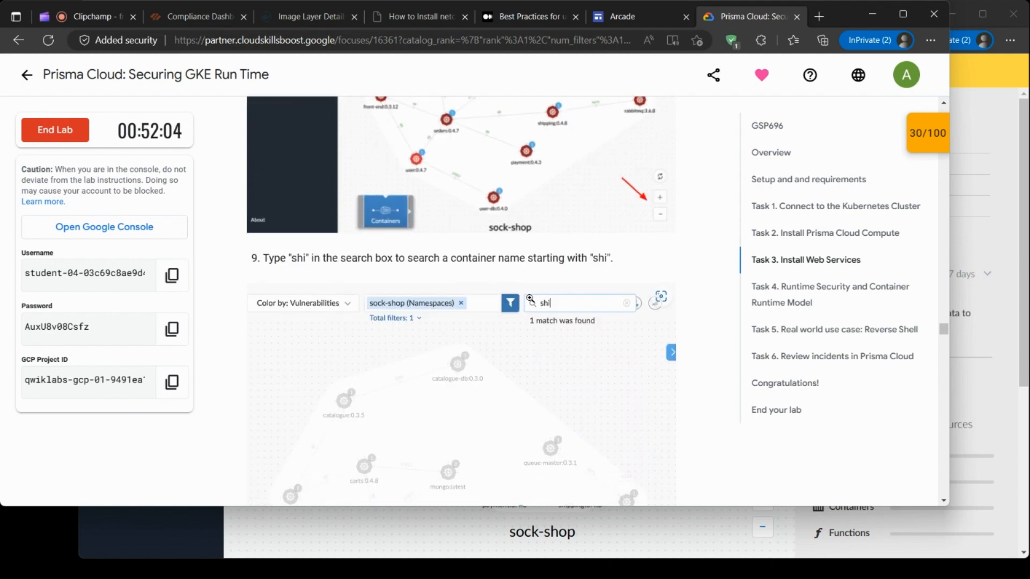
scroll(530, 299, down, 2)
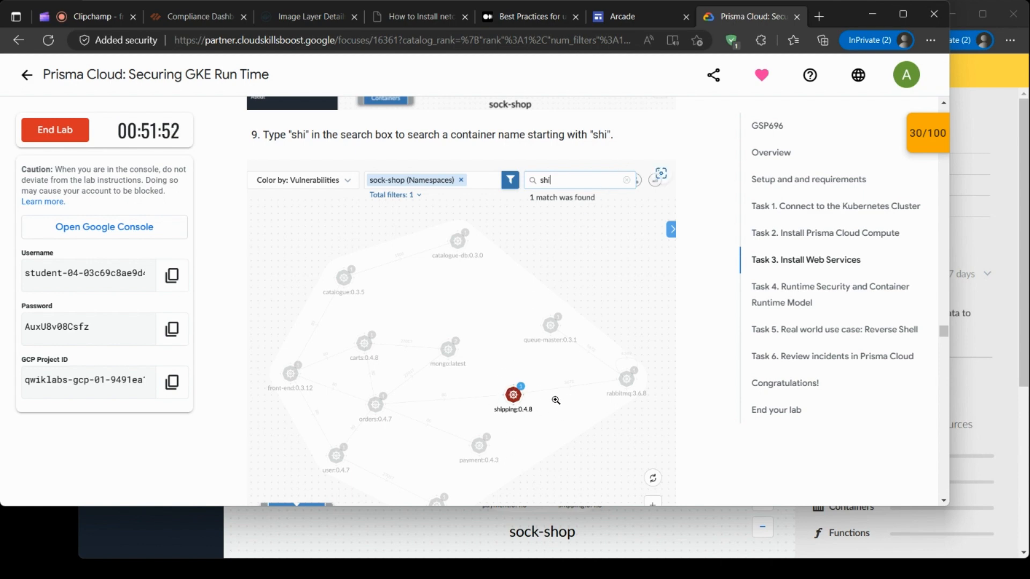
scroll(556, 401, down, 2)
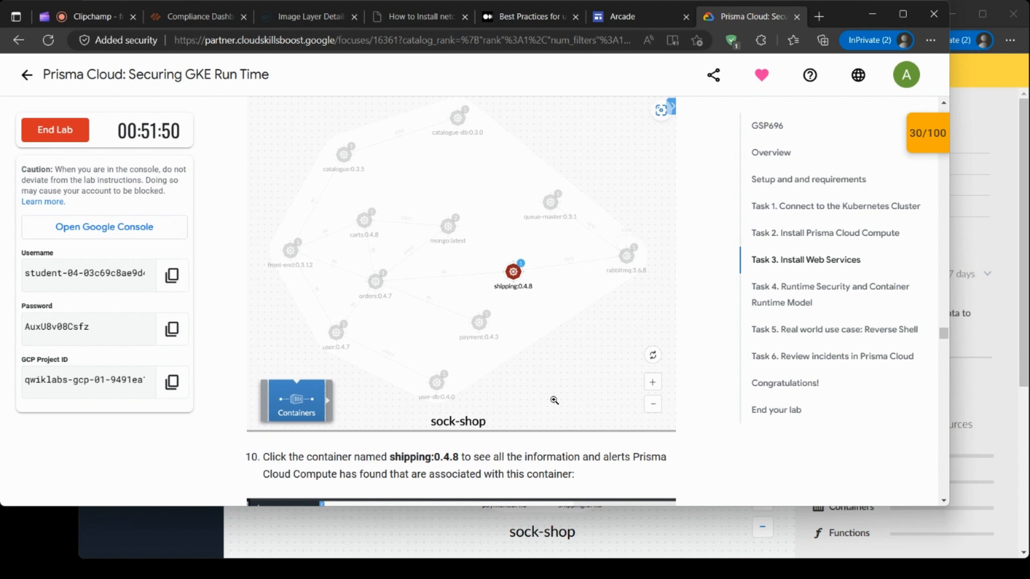
click(1001, 112)
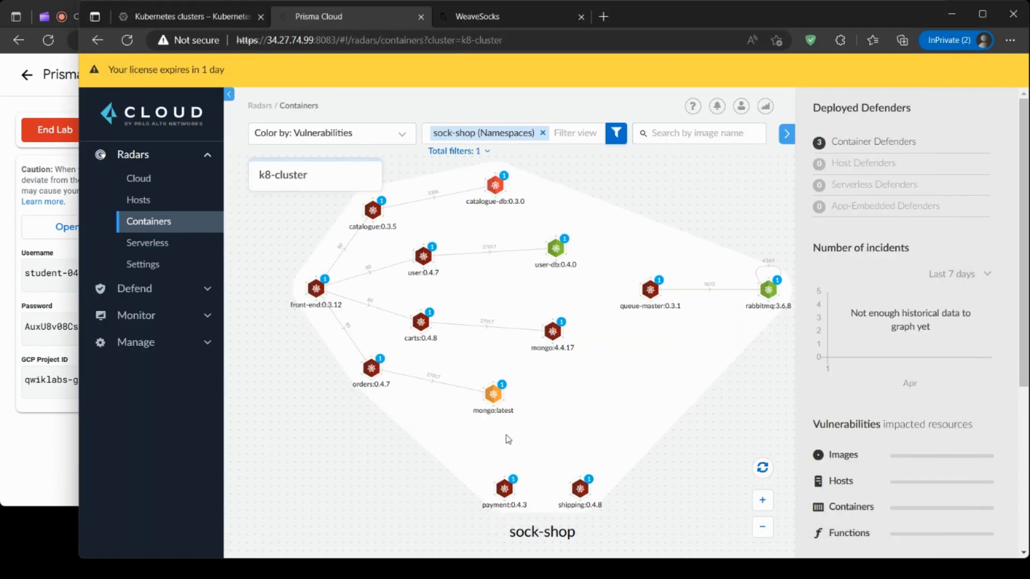
Refresh the container radar and search its images for "shi".
click(762, 467)
drag(704, 486, 706, 421)
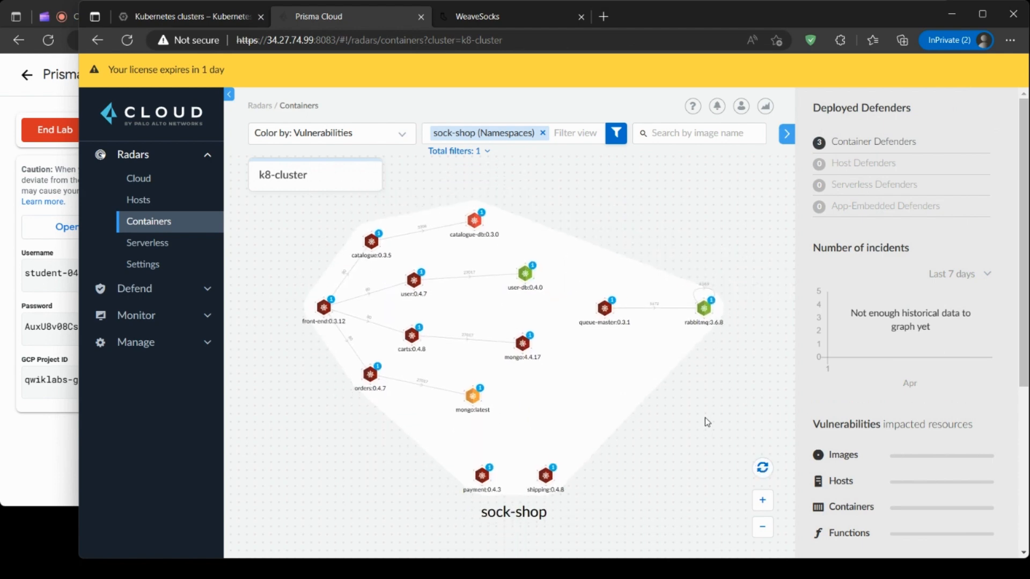
click(763, 467)
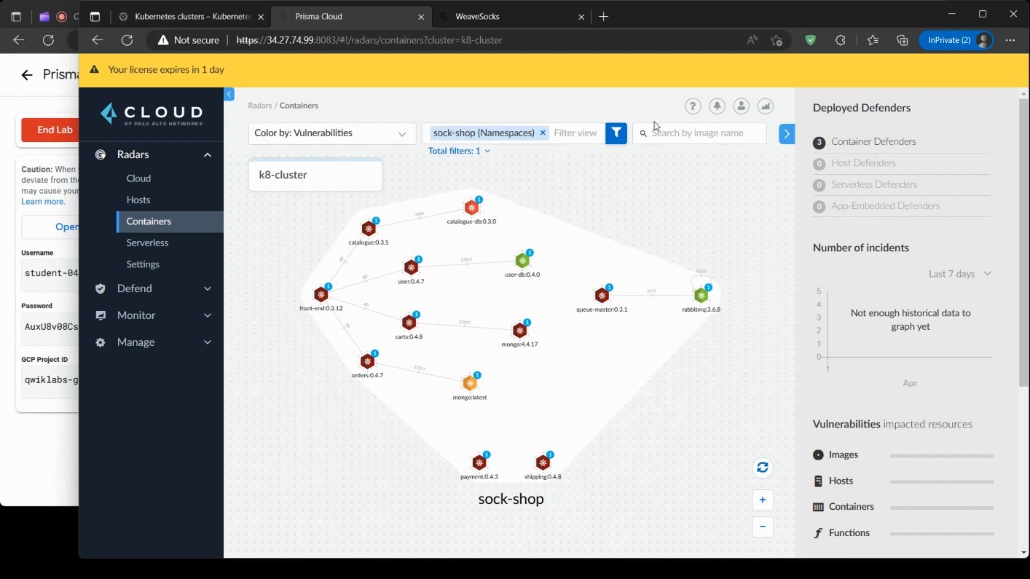
click(686, 133)
text(shi)
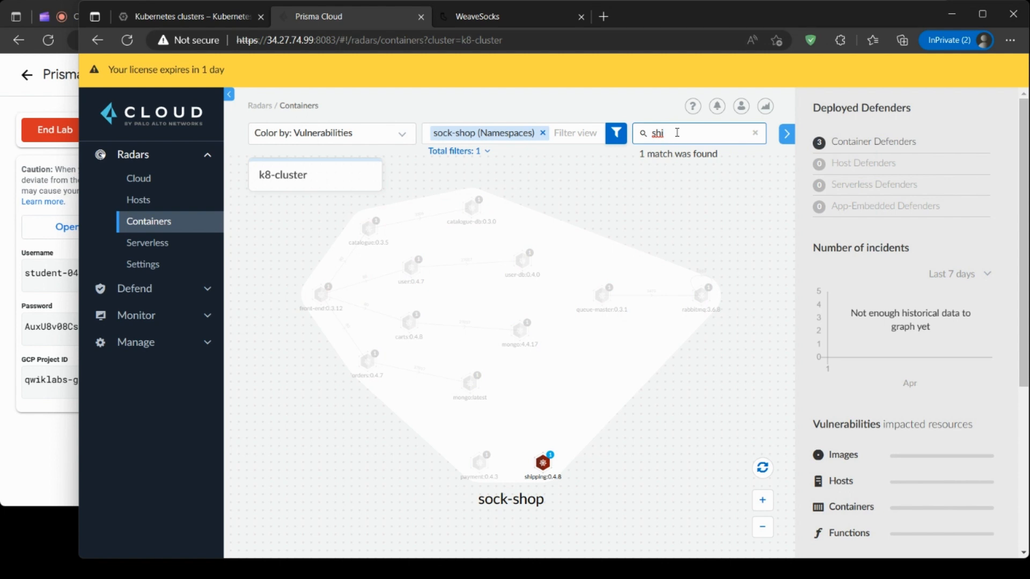
scroll(536, 430, up, 5)
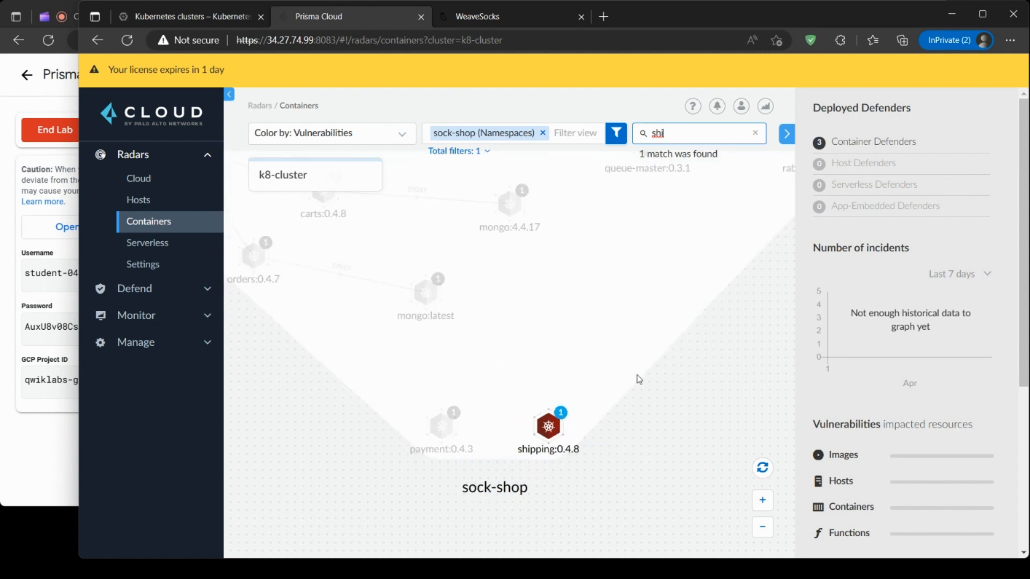
drag(638, 379, 630, 274)
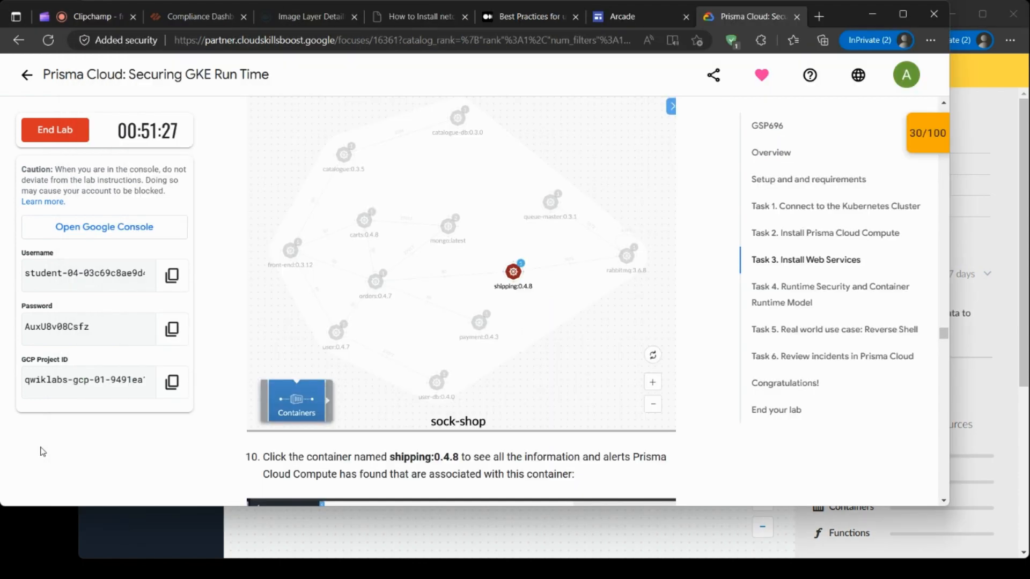
Check lab steps 10 and 11 for inspecting the shipping:0.4.8 container, and return to the Prisma Cloud console.
click(42, 451)
scroll(493, 322, down, 5)
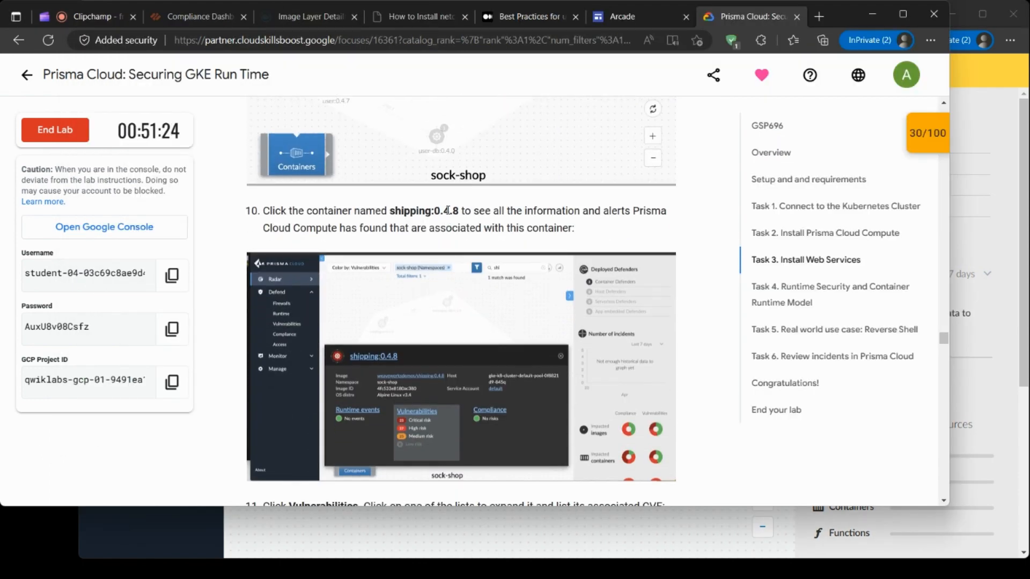
click(403, 539)
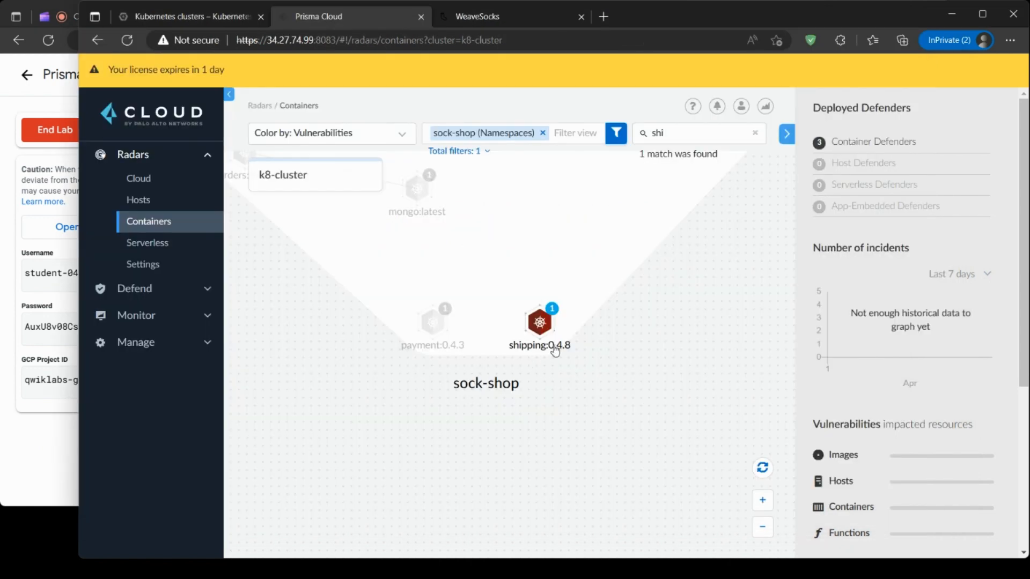
click(14, 449)
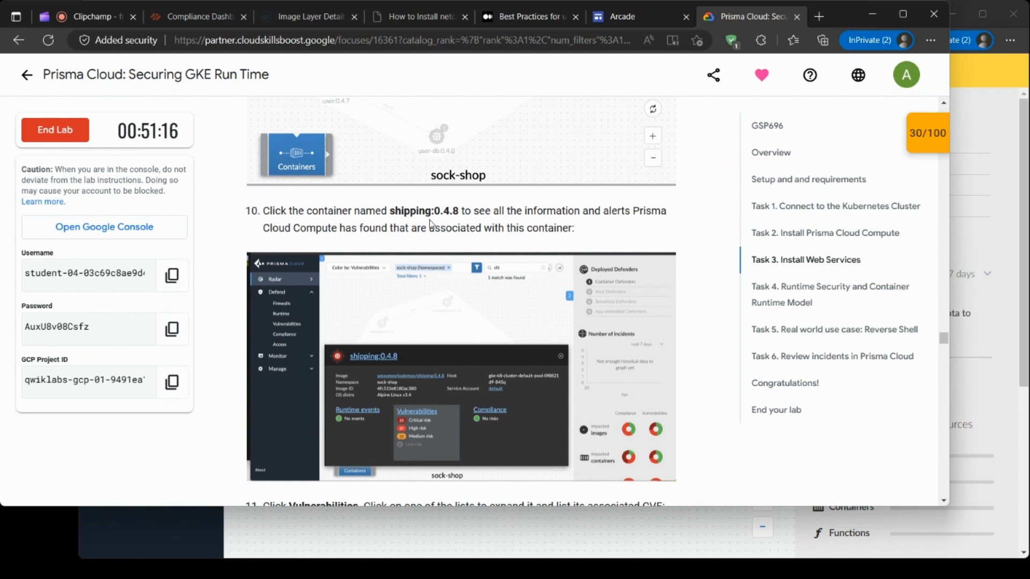
scroll(587, 231, down, 2)
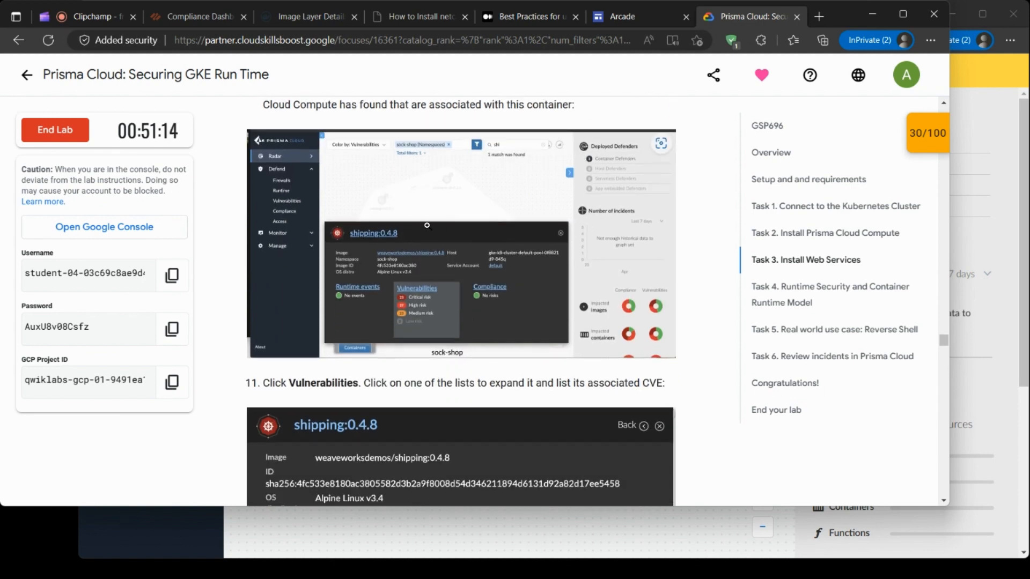
click(694, 548)
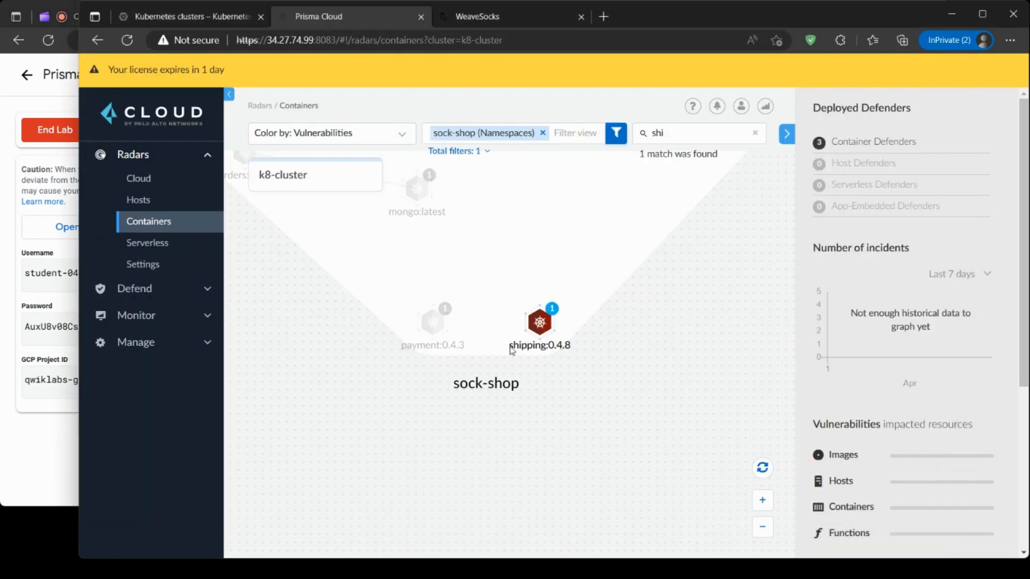
Open the shipping:0.4.8 container's details and review its risk summary, environment and network information.
click(538, 316)
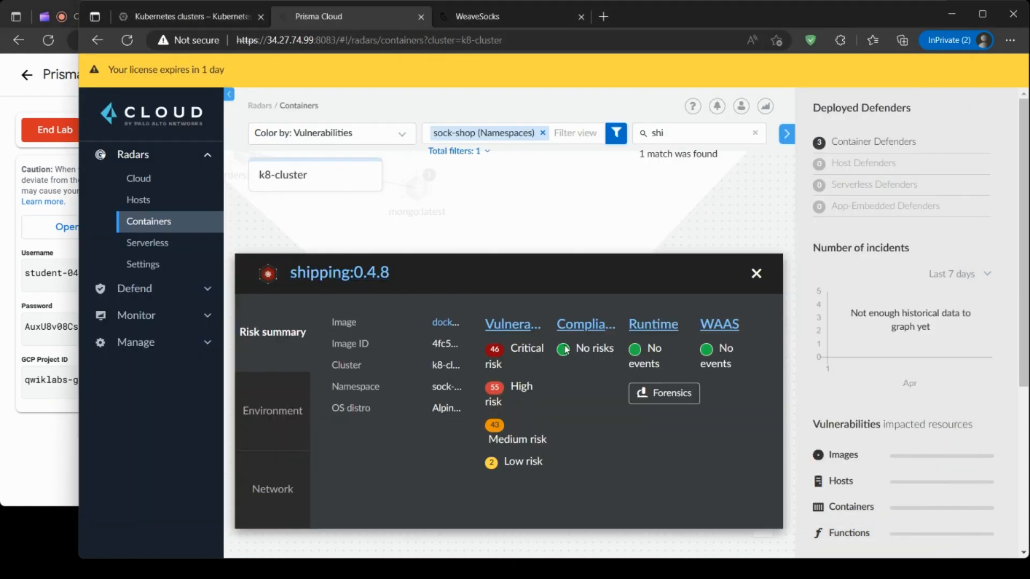
key(ctrl+minus)
key(ctrl+minus)
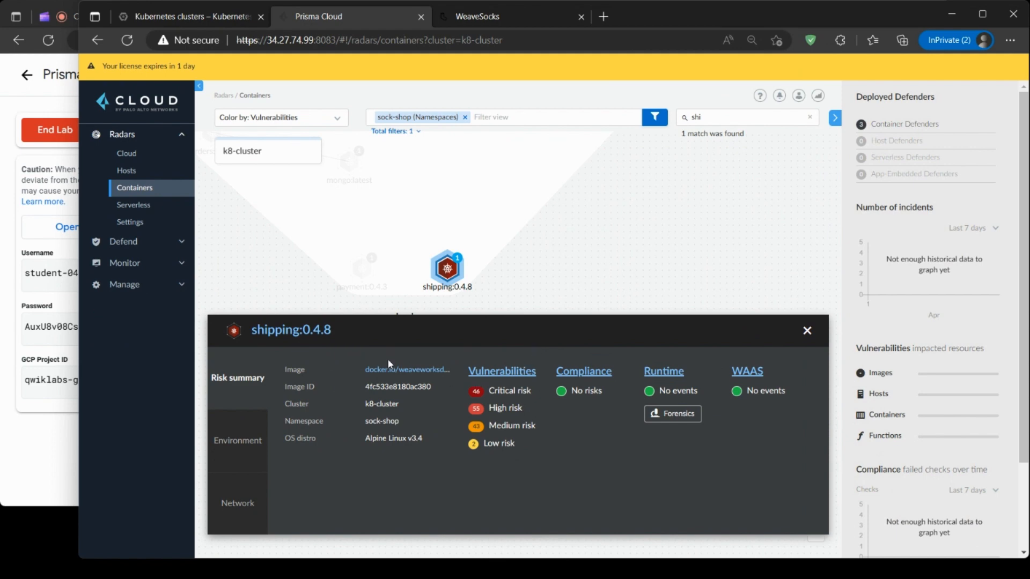
click(230, 443)
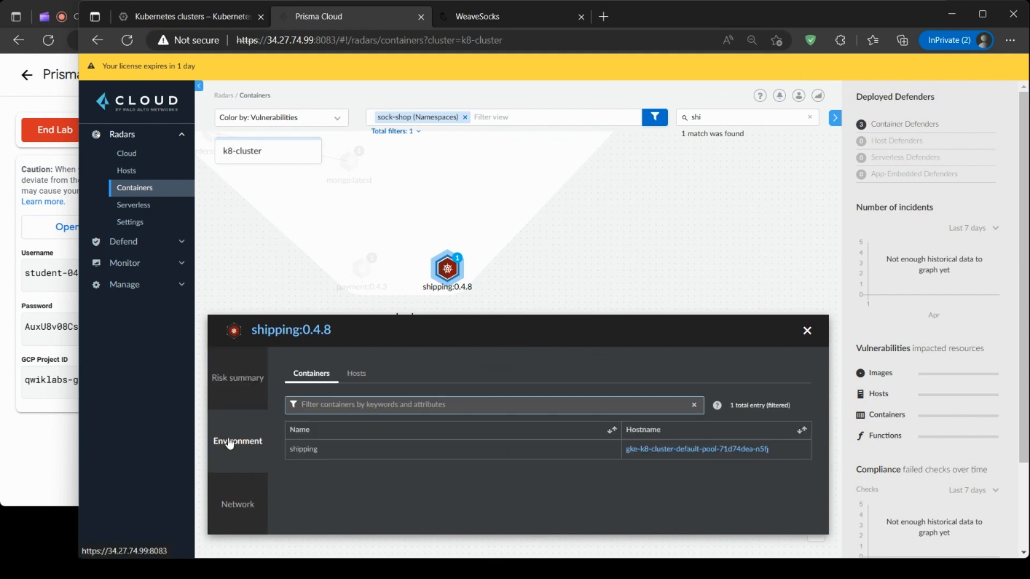
click(234, 508)
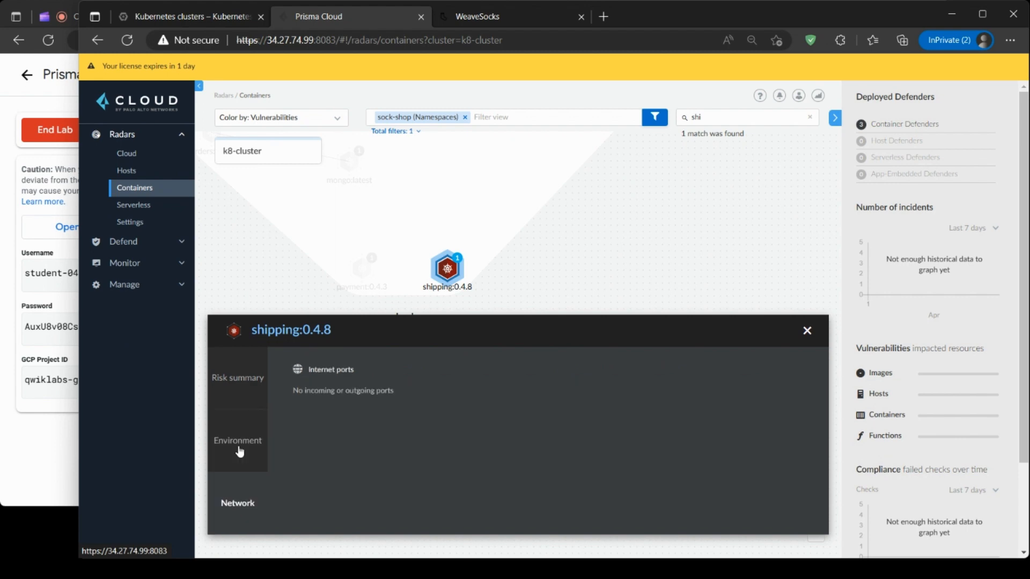
click(244, 385)
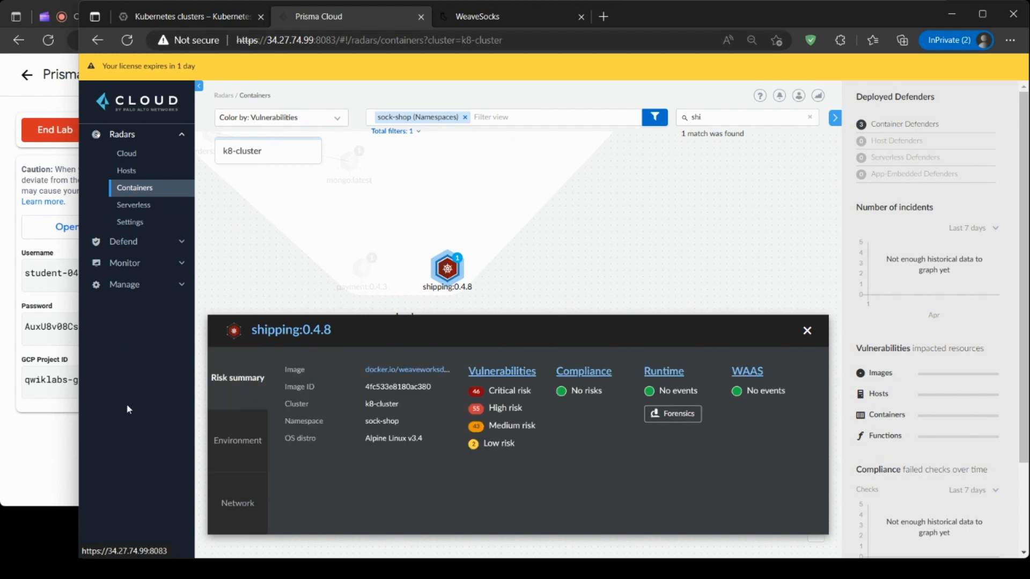
Read lab steps 11 and 12 about expanding the container's vulnerabilities and observing the connections to mongo:latest.
click(36, 447)
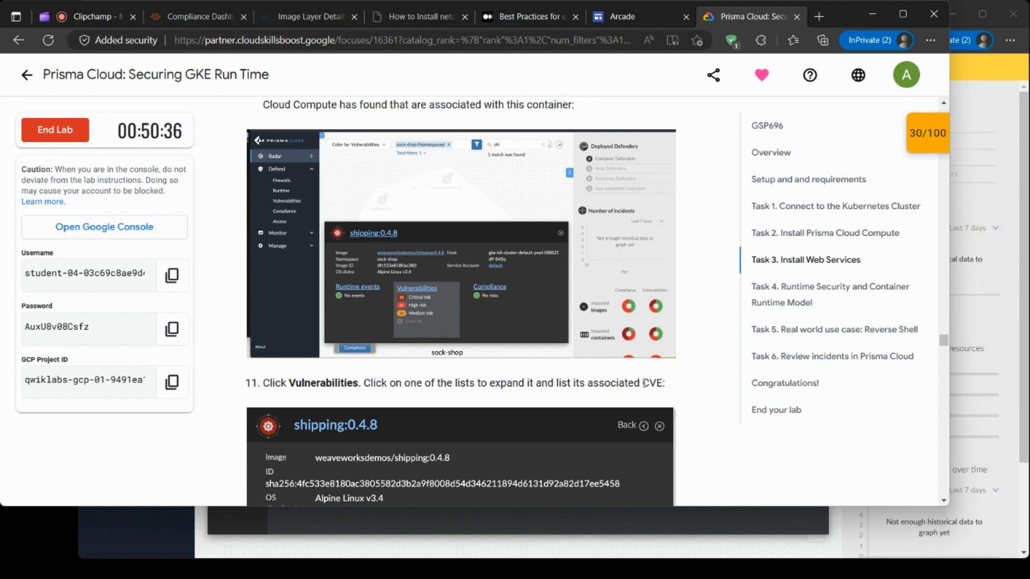
scroll(645, 383, down, 3)
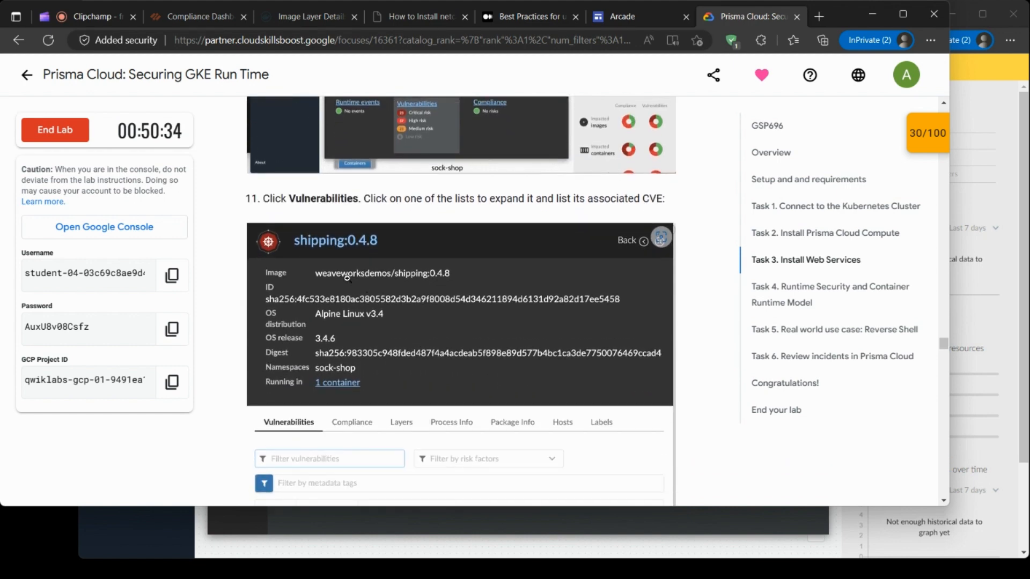
scroll(369, 317, up, 1)
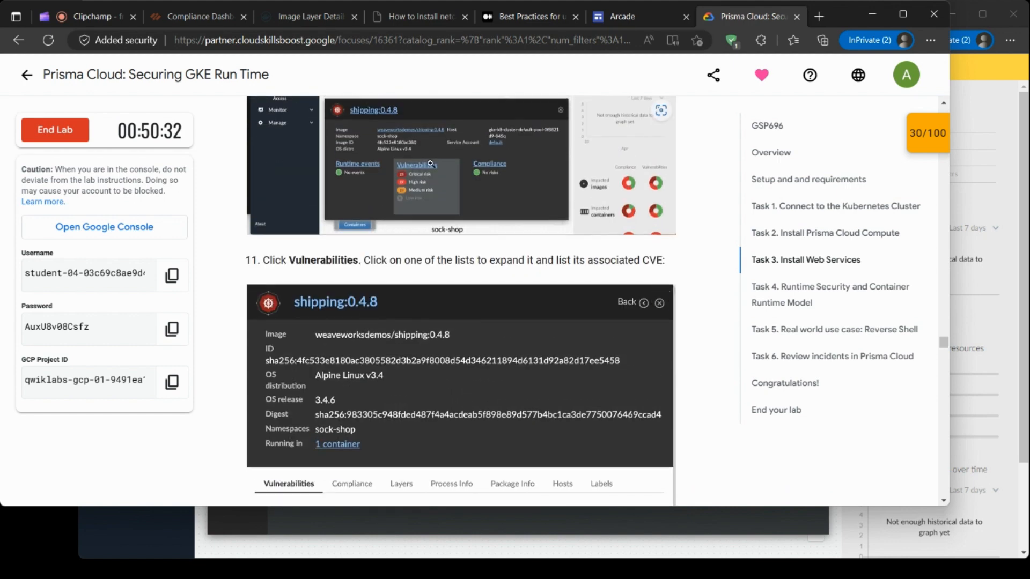
scroll(356, 315, down, 5)
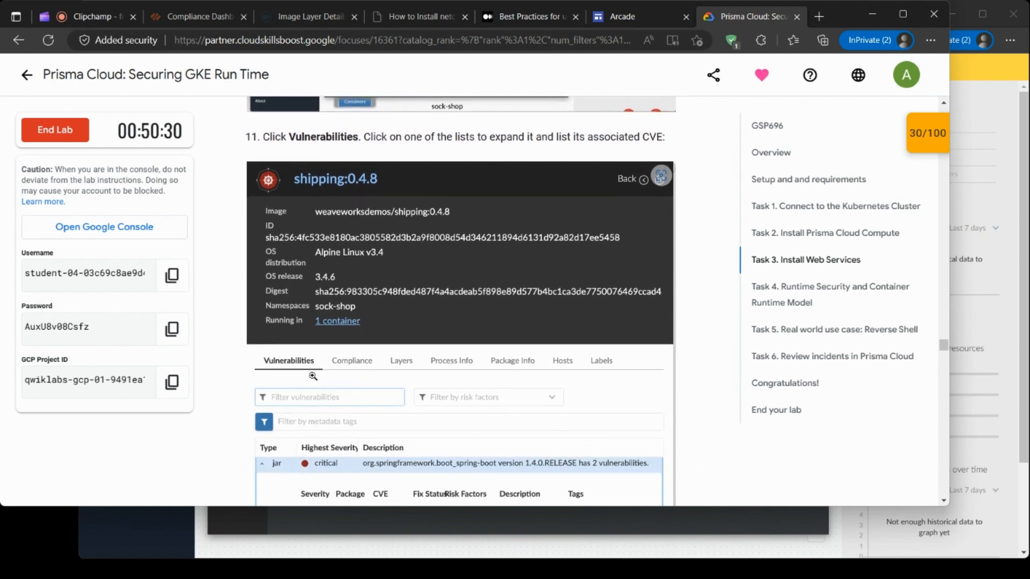
scroll(327, 418, down, 1)
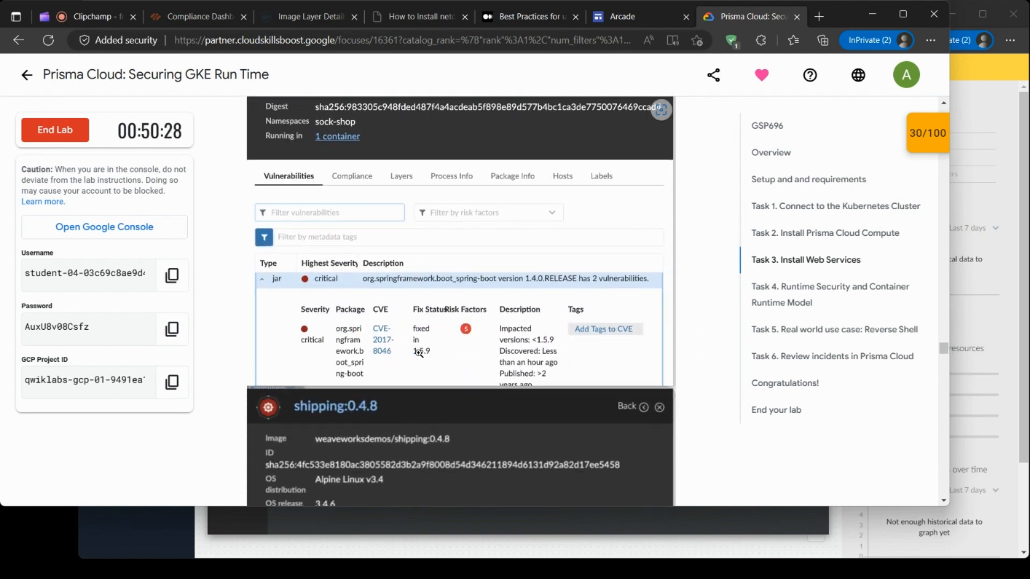
scroll(536, 352, down, 1)
scroll(362, 295, down, 3)
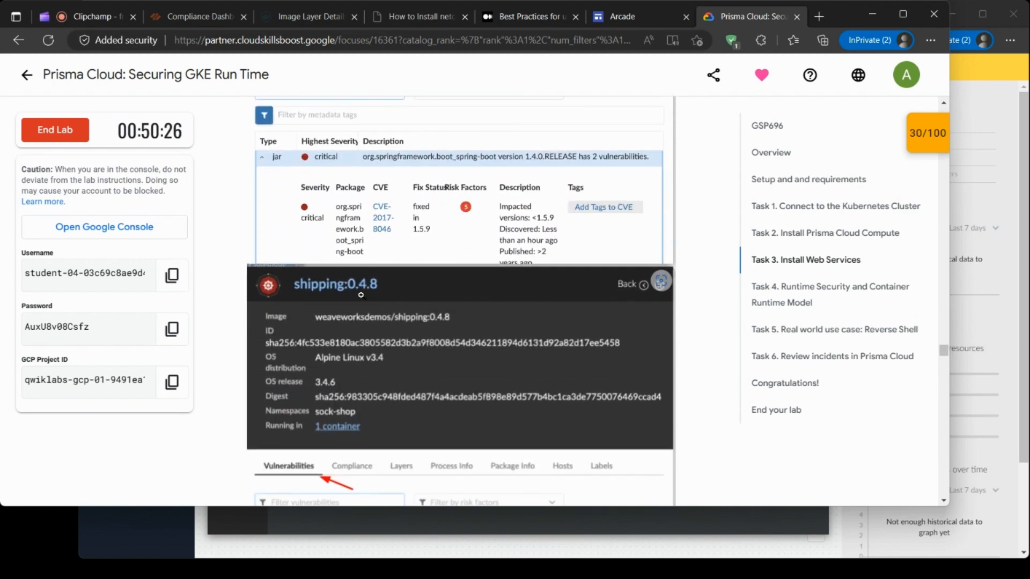
scroll(361, 295, down, 1)
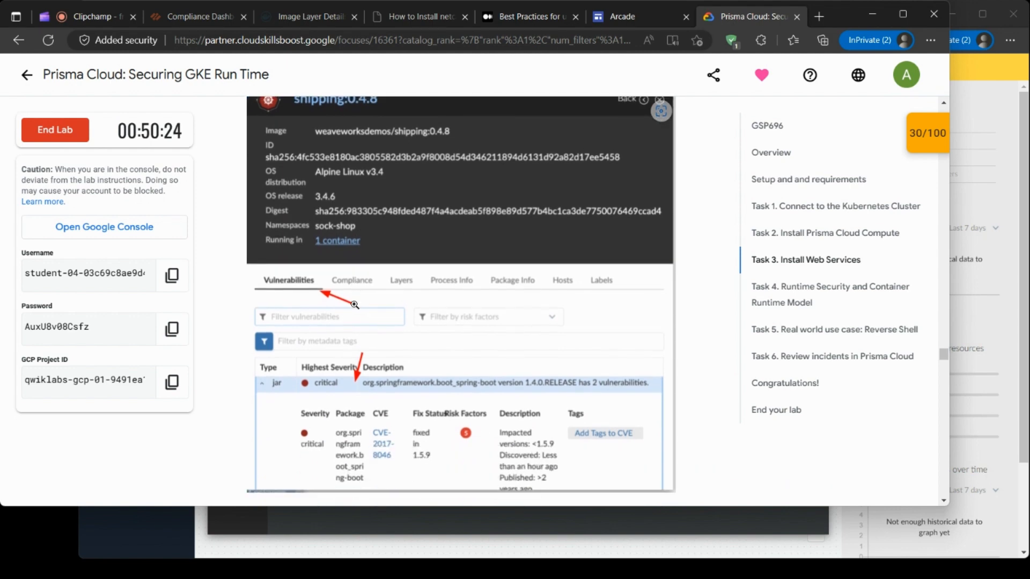
scroll(353, 322, down, 3)
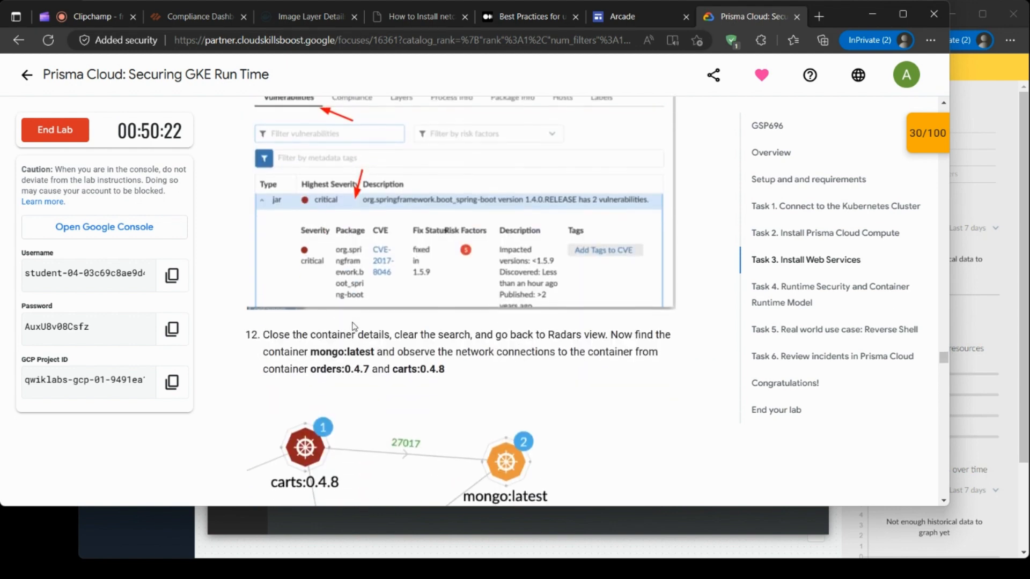
scroll(354, 326, down, 2)
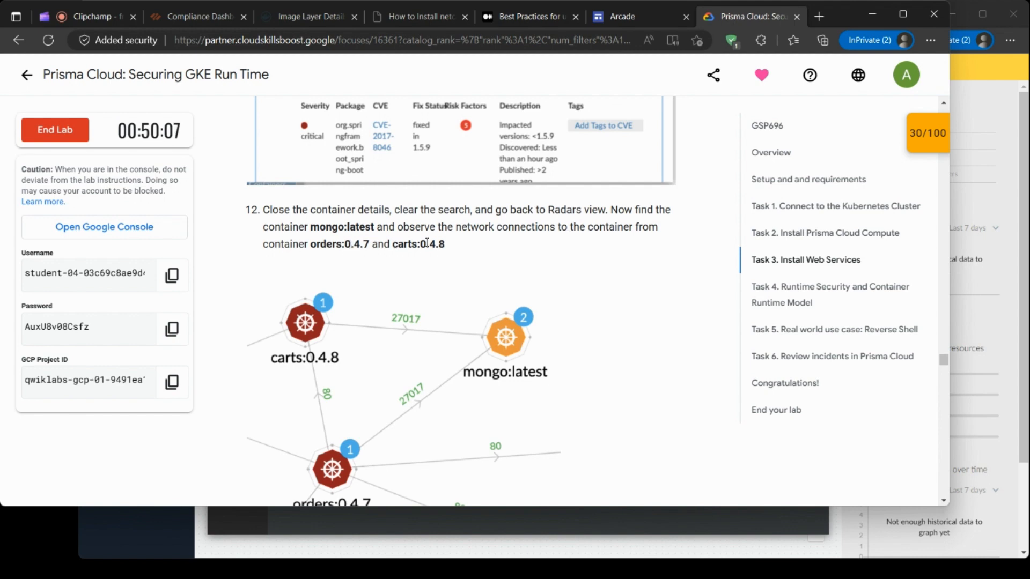
Read lab steps 12 and 13 about the connections to mongo:latest, and return to the Prisma Cloud console.
scroll(427, 243, down, 1)
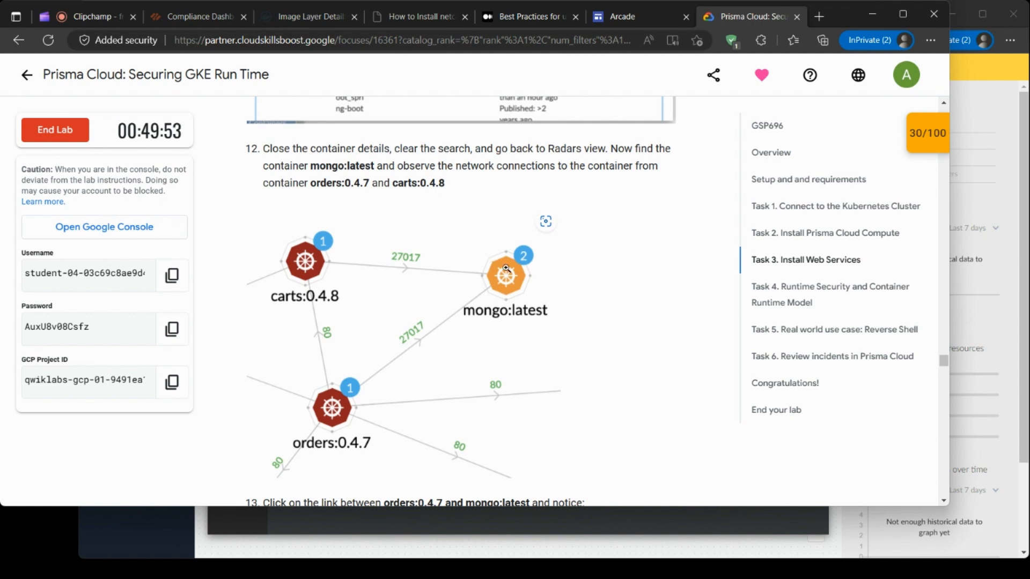
scroll(506, 268, down, 1)
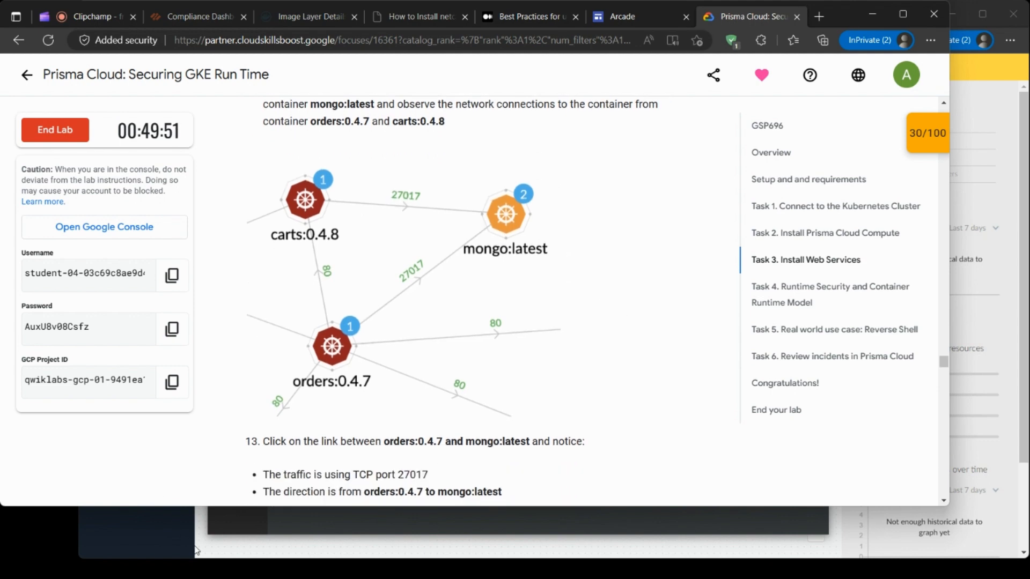
click(232, 525)
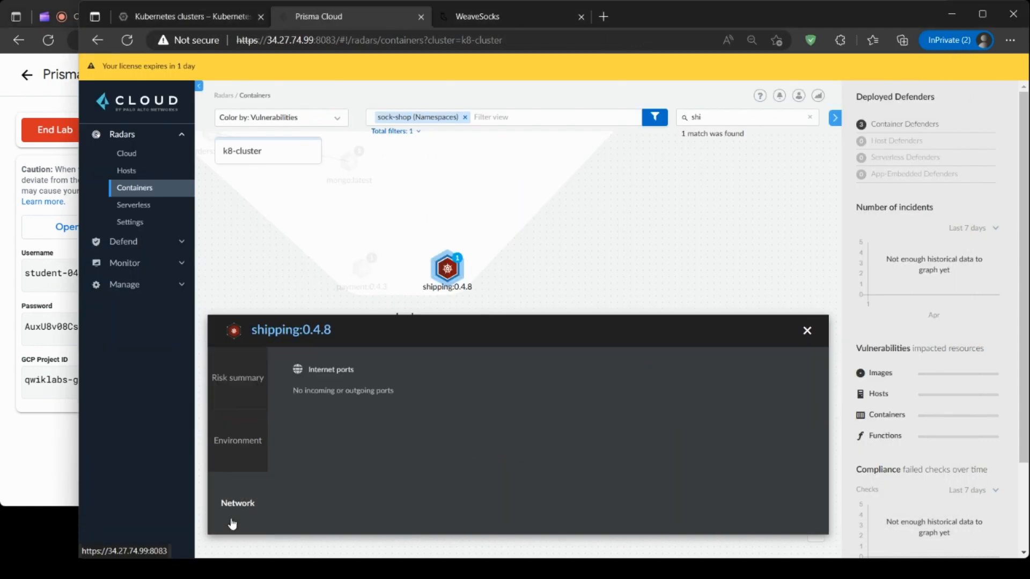
Open the full vulnerabilities list of shipping:0.4.8 from its risk summary and look through all the entries.
click(230, 384)
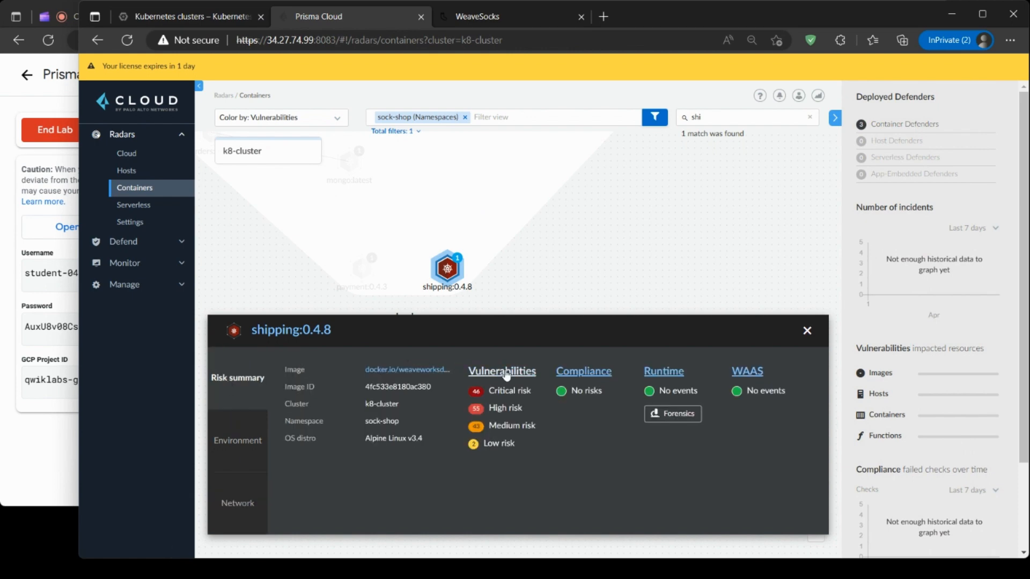
click(507, 376)
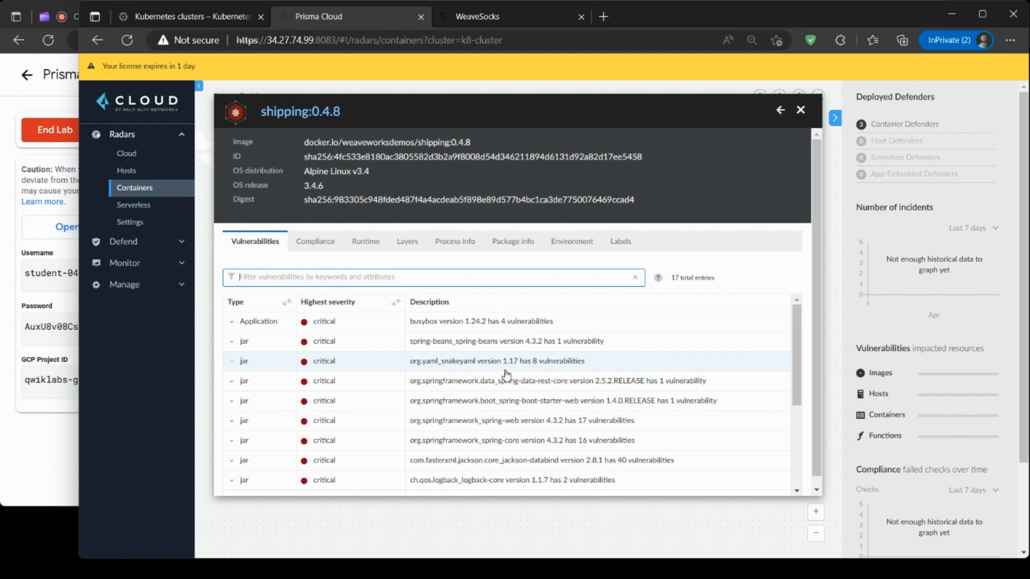
scroll(561, 278, down, 1)
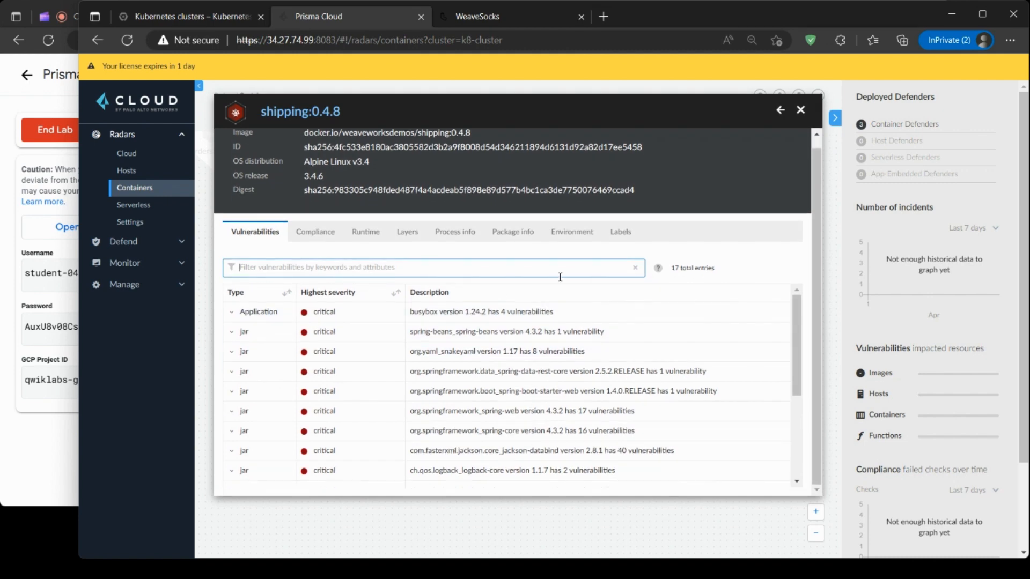
scroll(557, 378, down, 3)
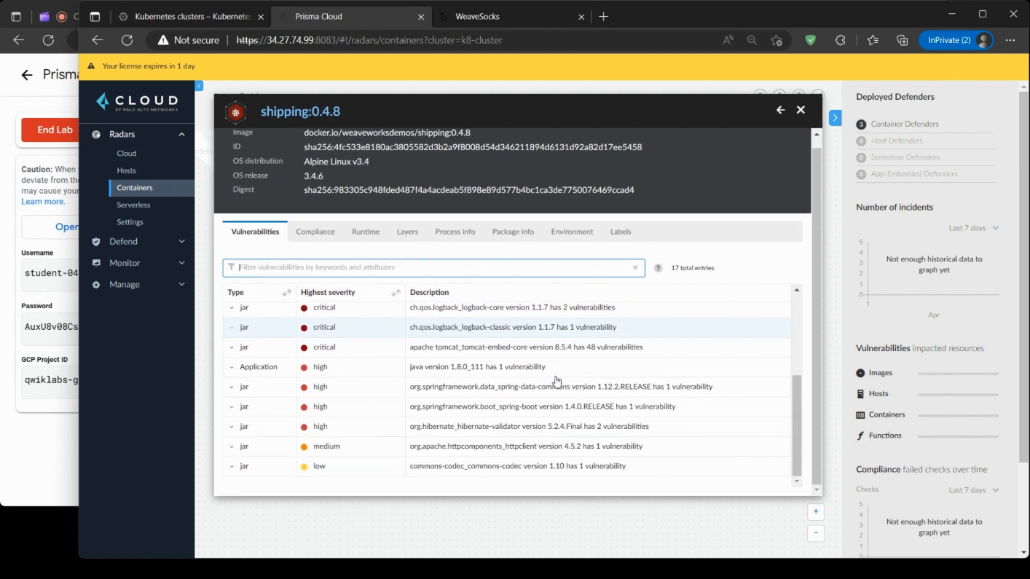
scroll(580, 349, up, 4)
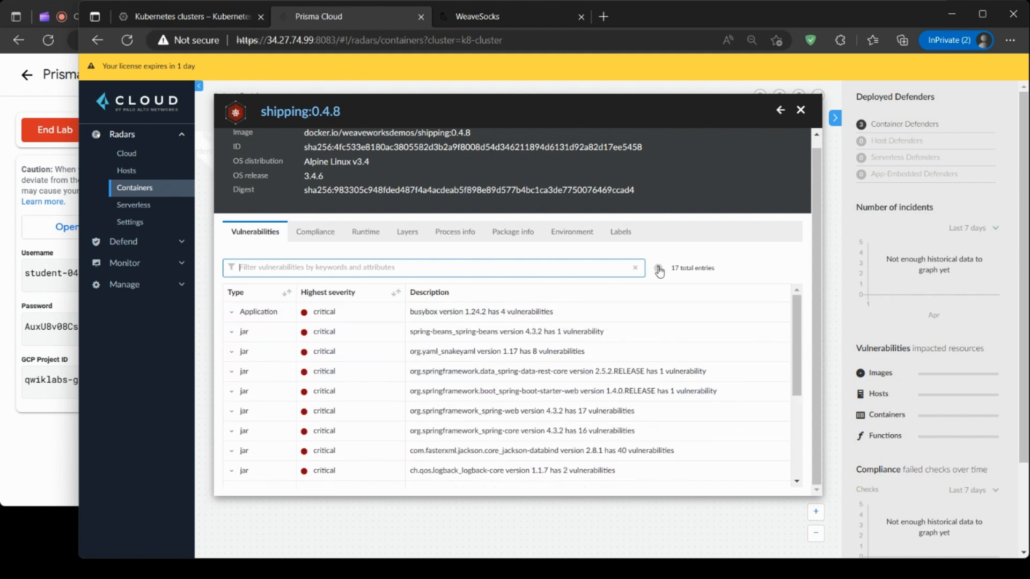
scroll(682, 268, up, 1)
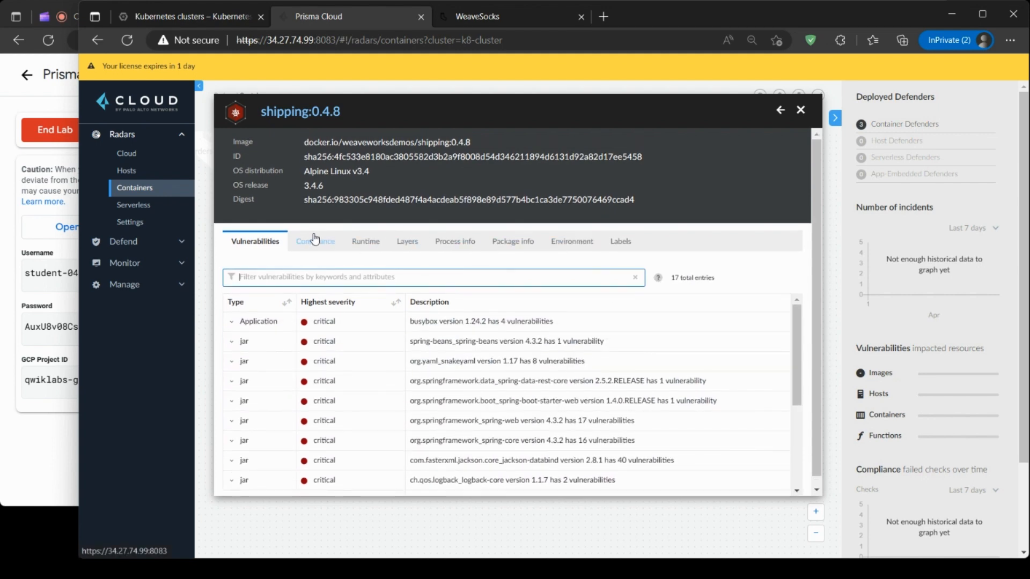
Expand the busybox version 1.24.2 entry and review the severity, fix status and description of its CVEs.
click(231, 325)
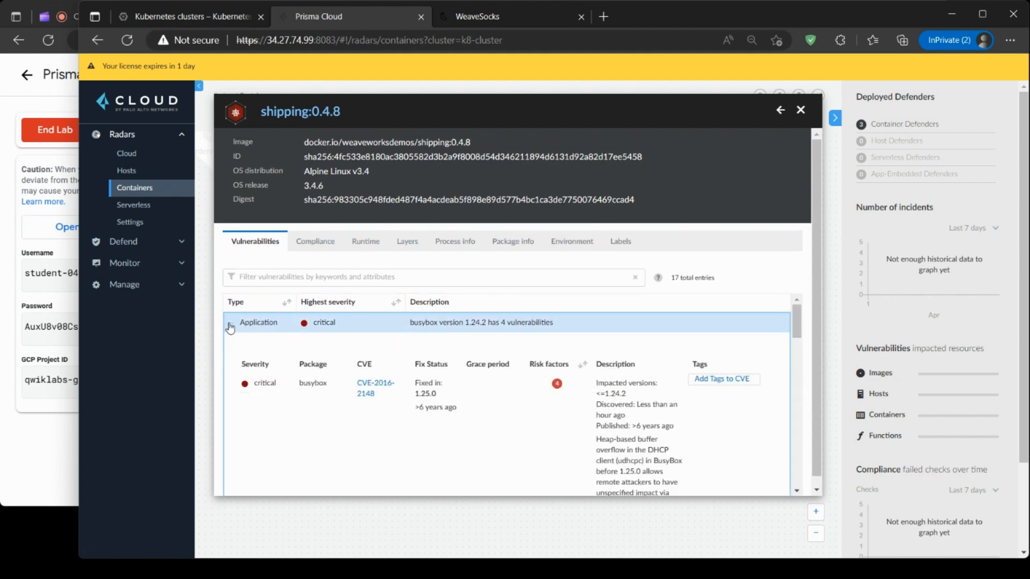
scroll(276, 383, down, 1)
scroll(279, 389, down, 3)
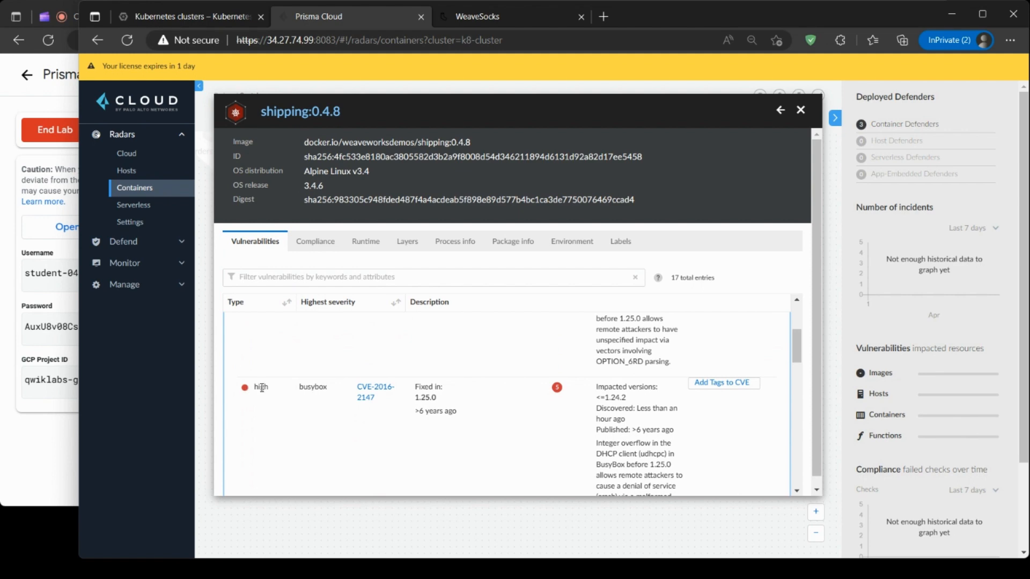
scroll(262, 387, down, 5)
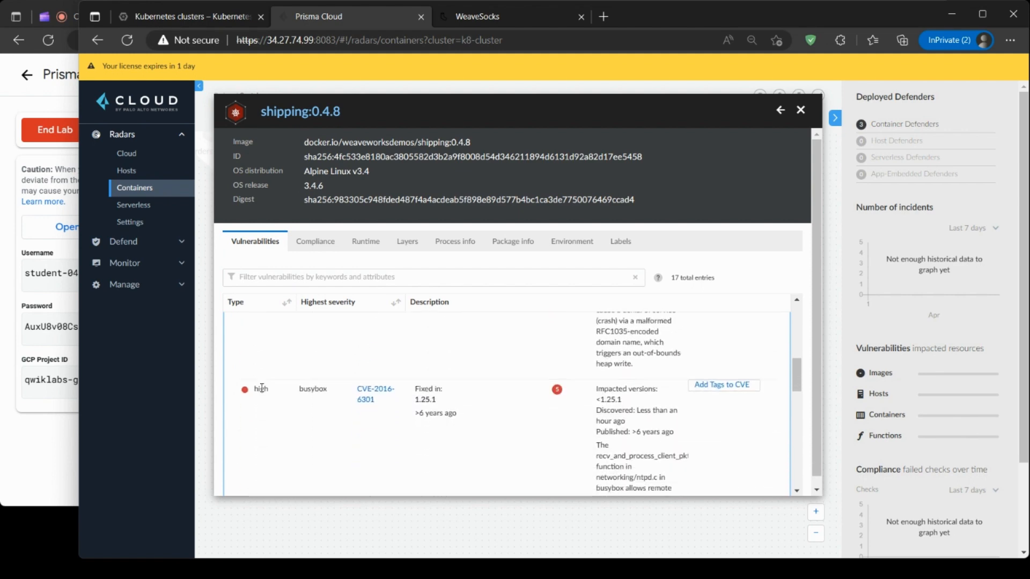
scroll(263, 392, down, 4)
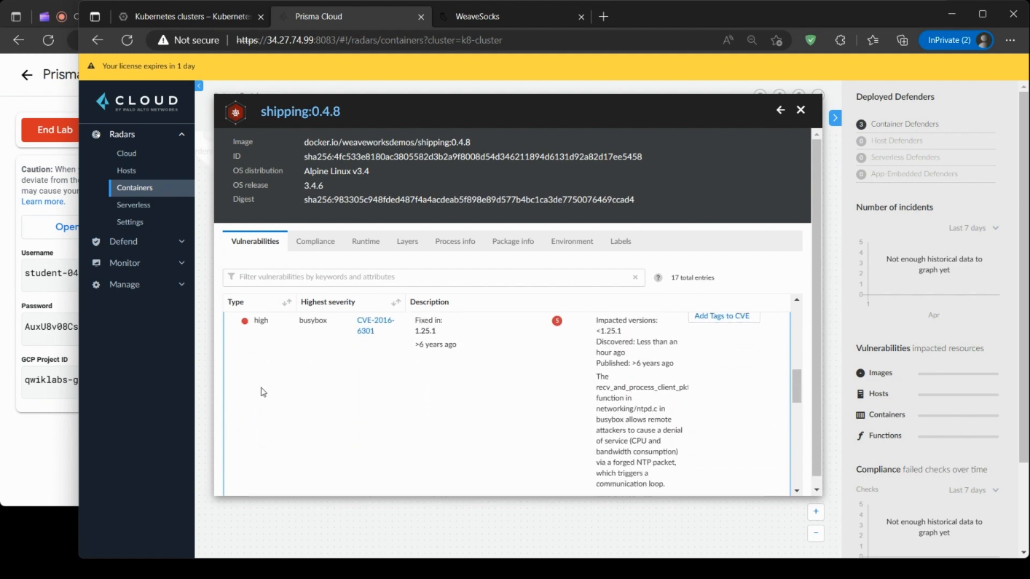
scroll(263, 391, down, 4)
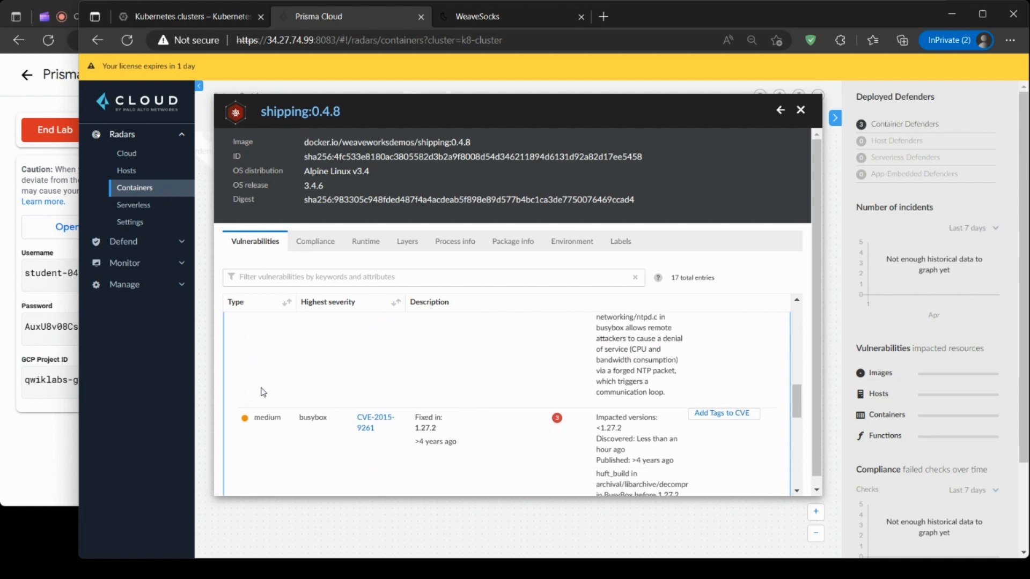
scroll(263, 393, down, 8)
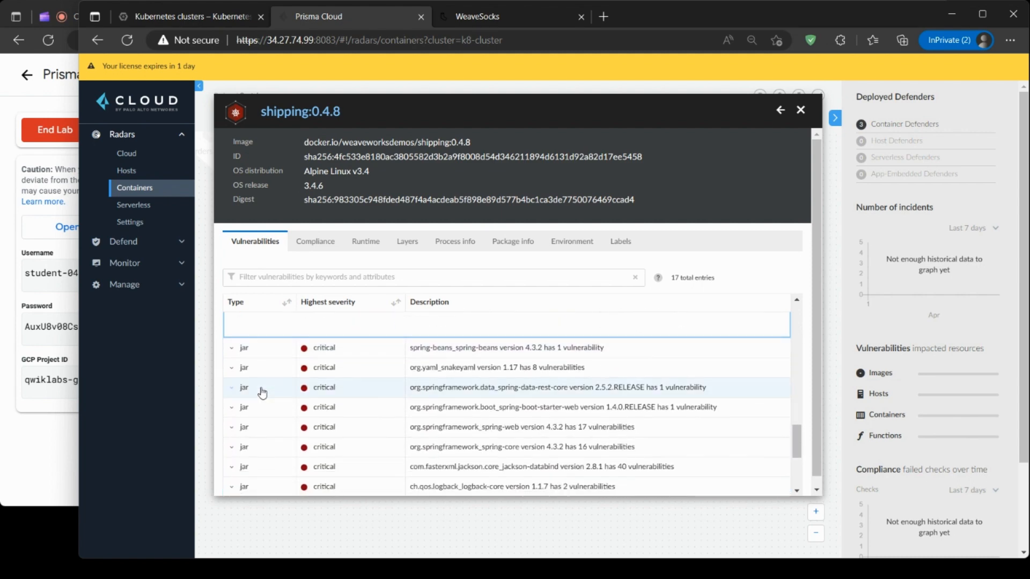
Expand the spring-beans_spring-beans 4.3.2 and org.yaml_snakeyaml 1.17 entries and review their CVE details.
click(232, 350)
scroll(232, 350, down, 7)
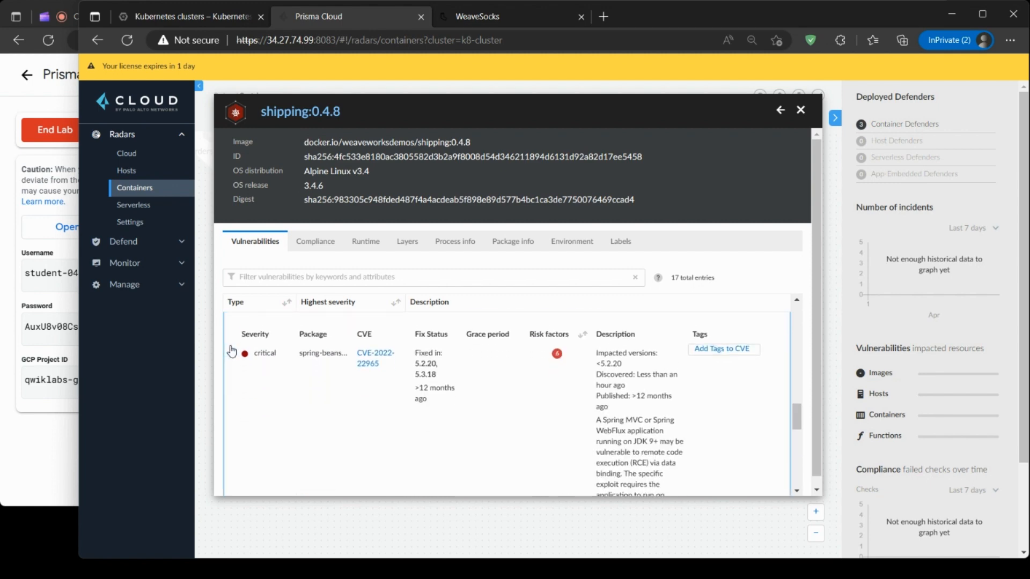
scroll(232, 350, down, 2)
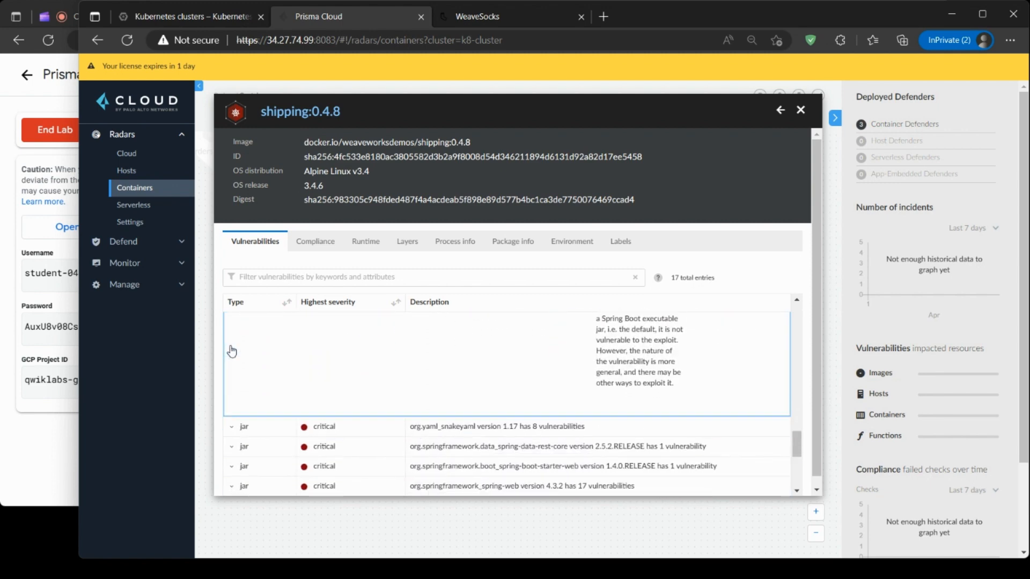
click(457, 434)
scroll(457, 433, down, 2)
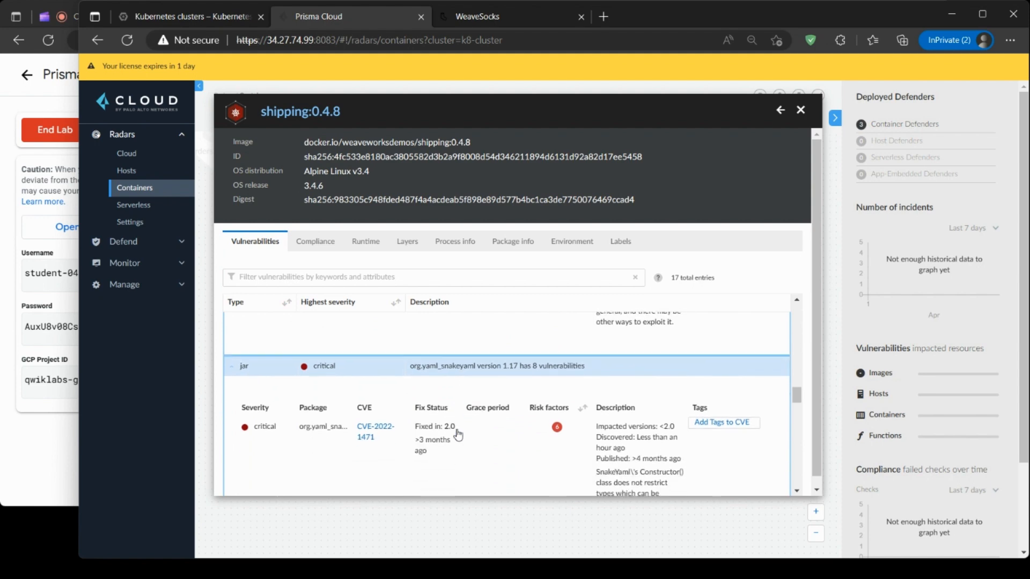
scroll(490, 443, down, 2)
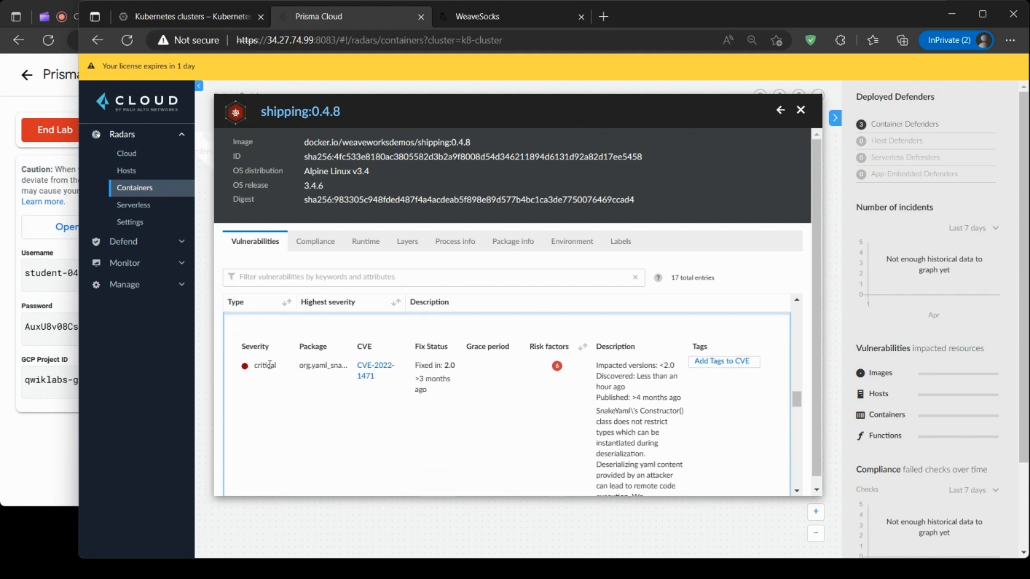
scroll(488, 395, down, 2)
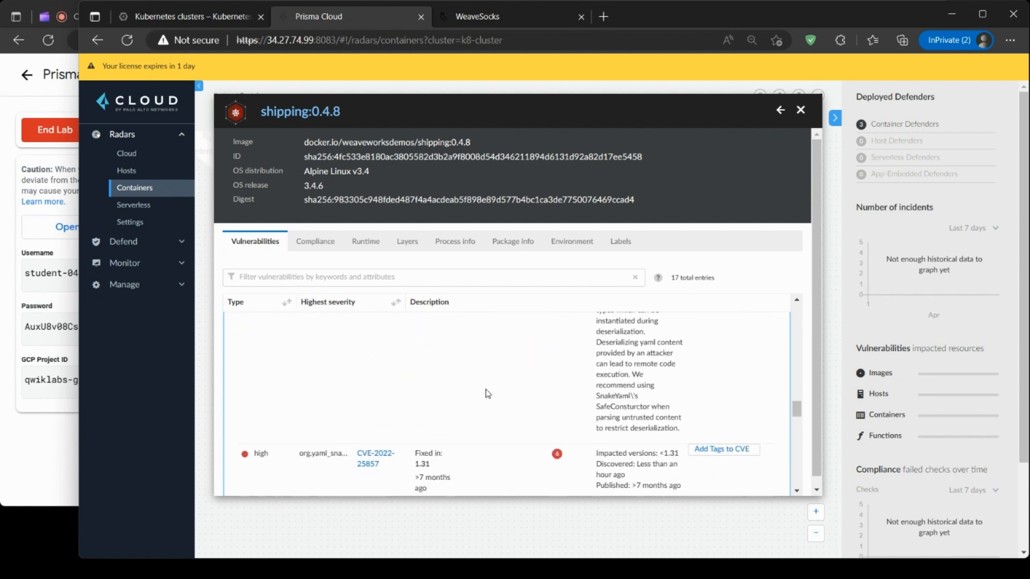
scroll(385, 376, up, 5)
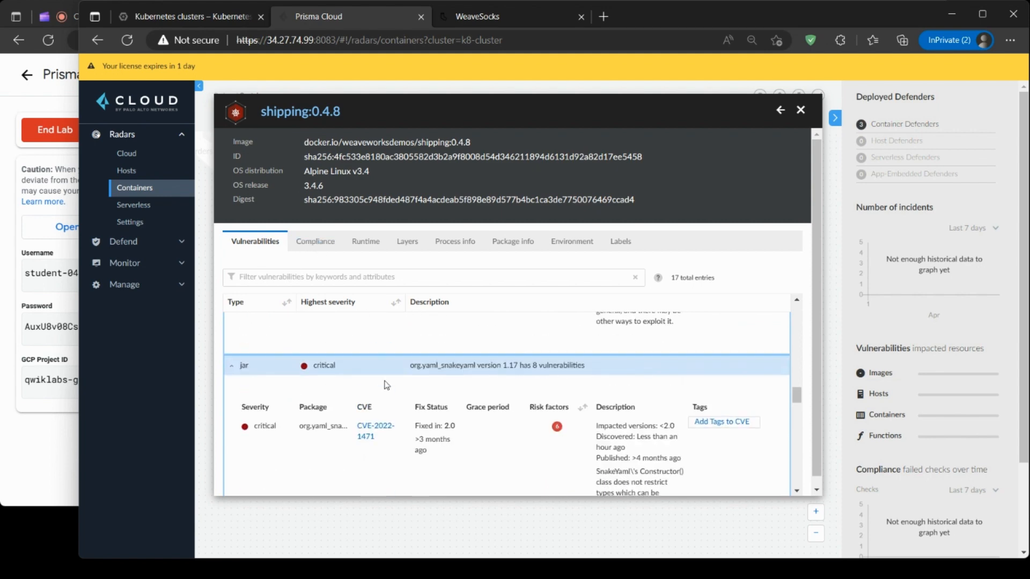
scroll(385, 385, up, 10)
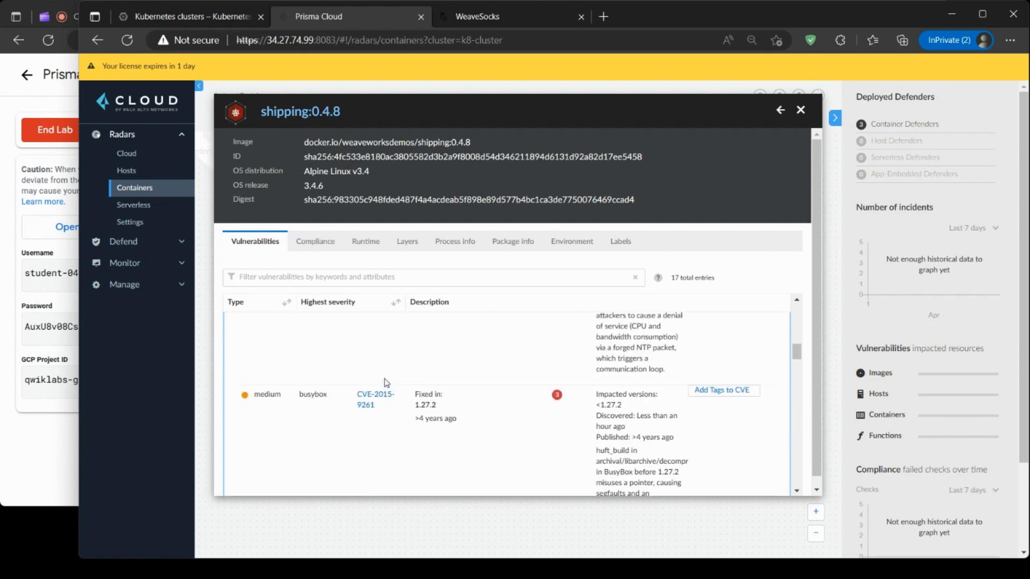
scroll(380, 371, up, 3)
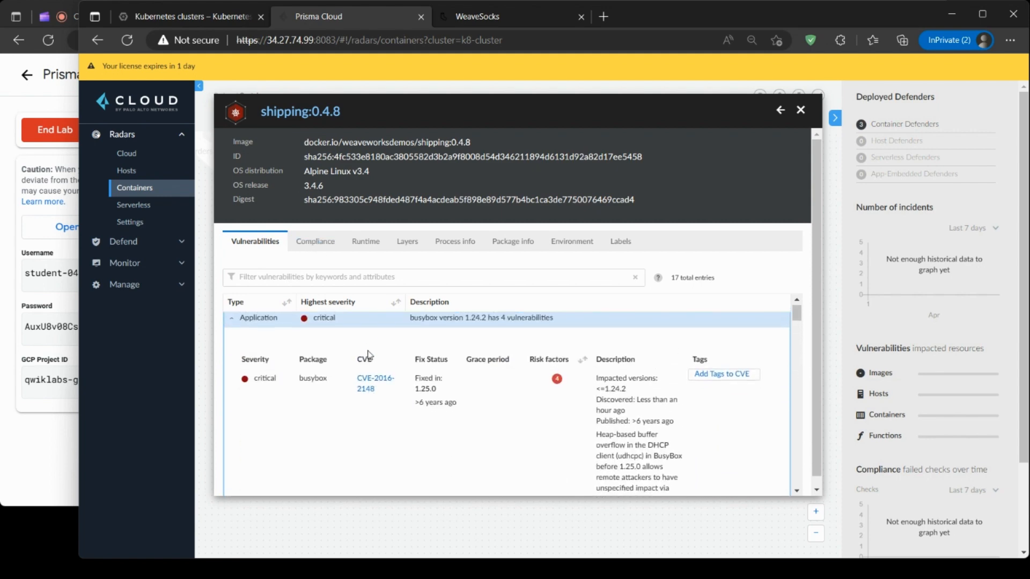
Check the shipping:0.4.8 compliance and runtime information, and look through its image layers for vulnerabilities.
click(313, 245)
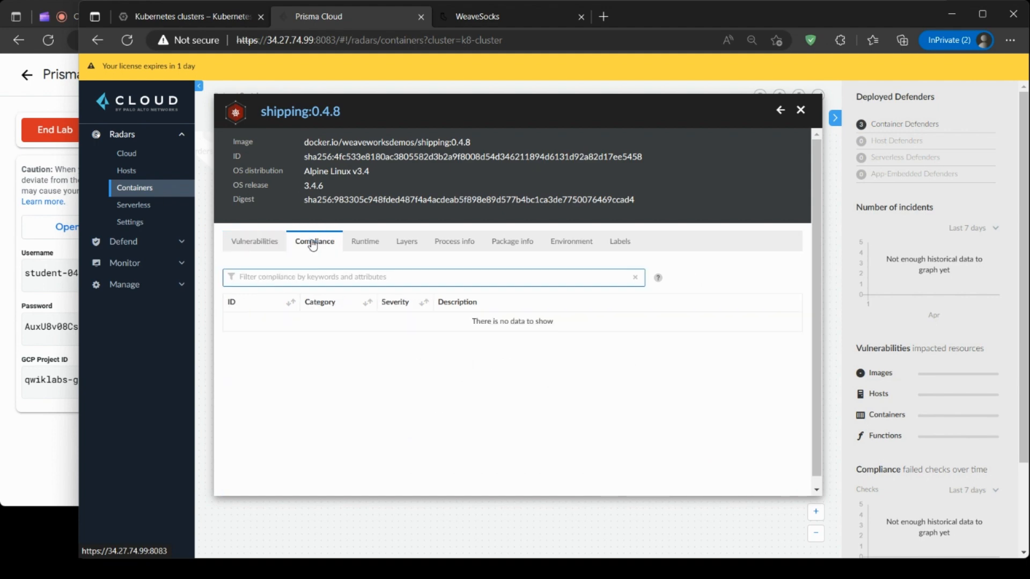
click(369, 241)
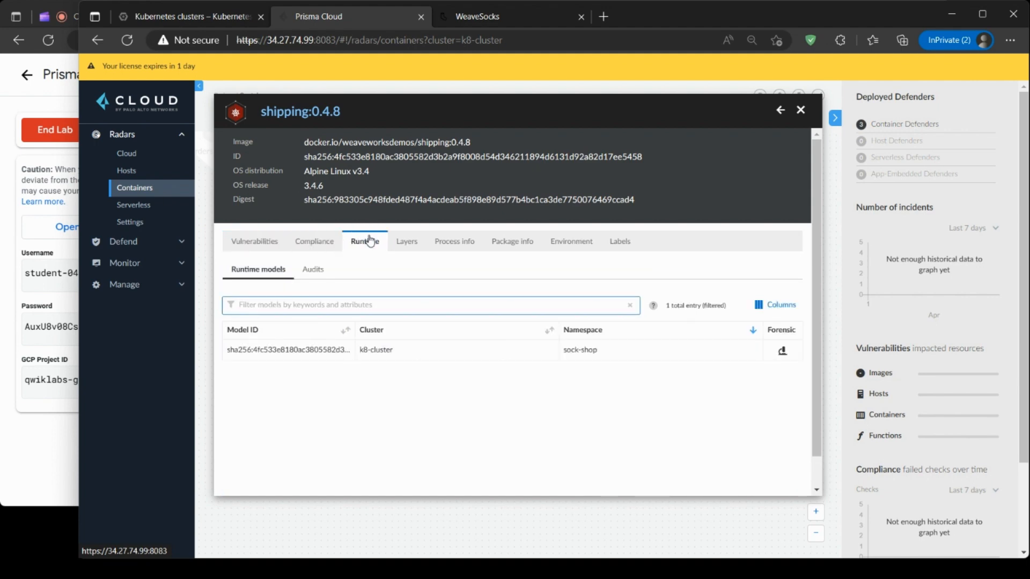
click(414, 242)
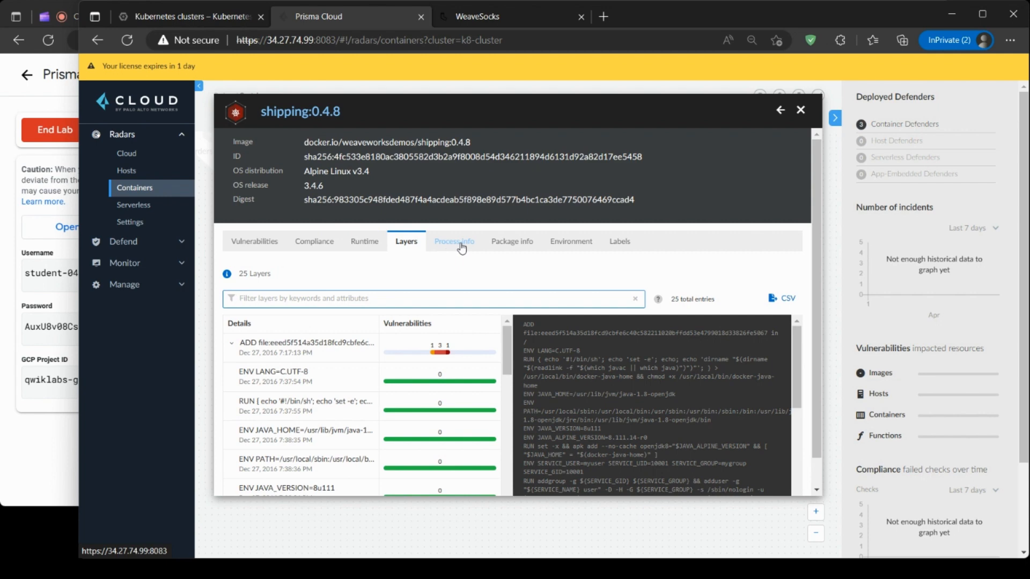
scroll(440, 278, down, 1)
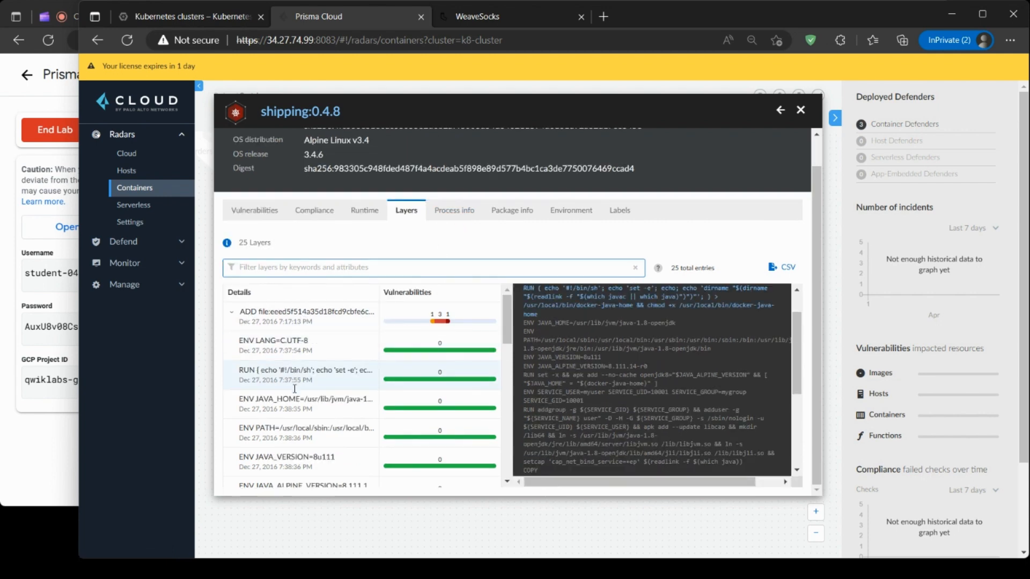
scroll(297, 416, down, 5)
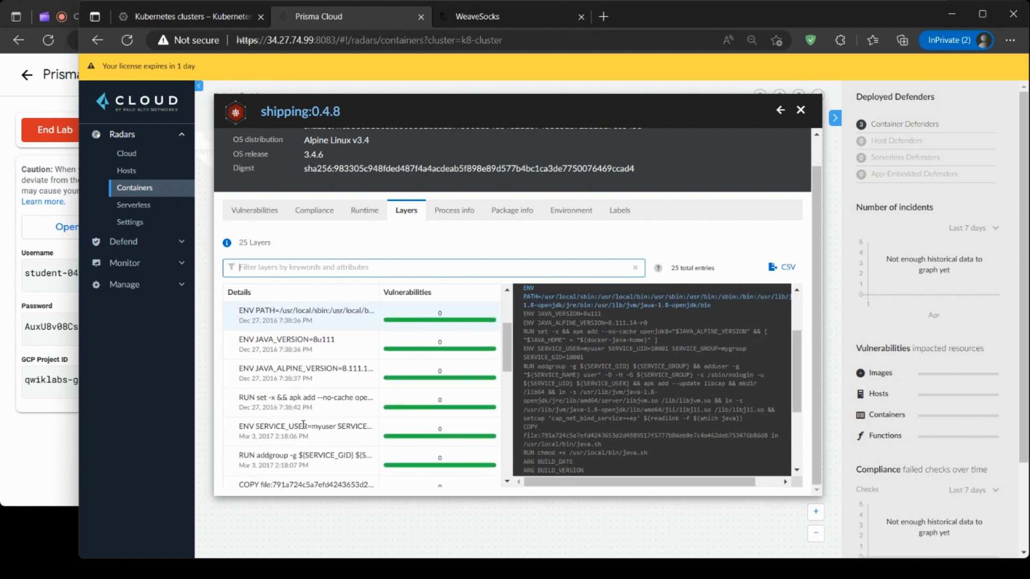
scroll(304, 425, down, 3)
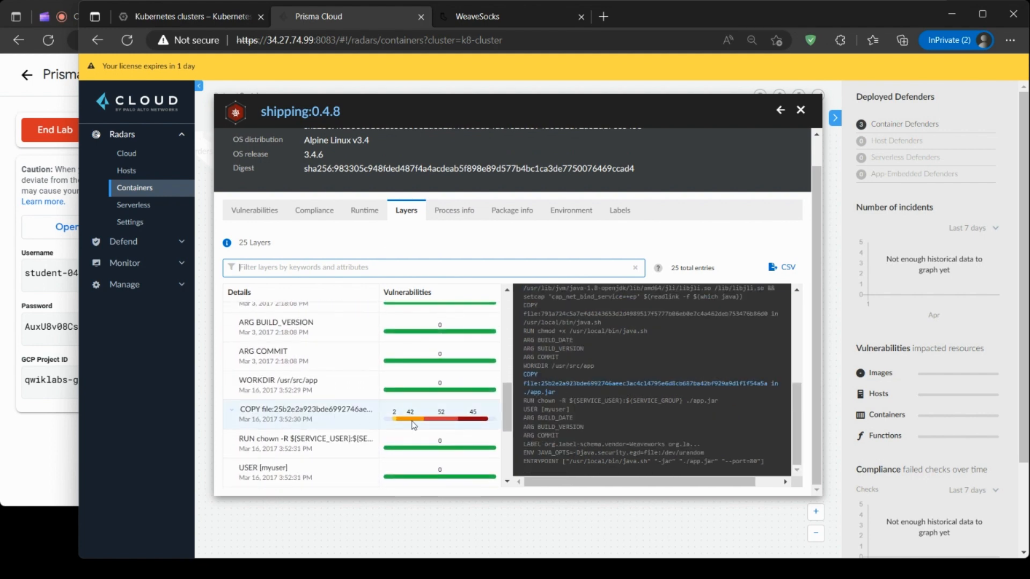
Expand the COPY layer that adds app.jar and the initial ADD file layer, and review their vulnerable components.
click(296, 412)
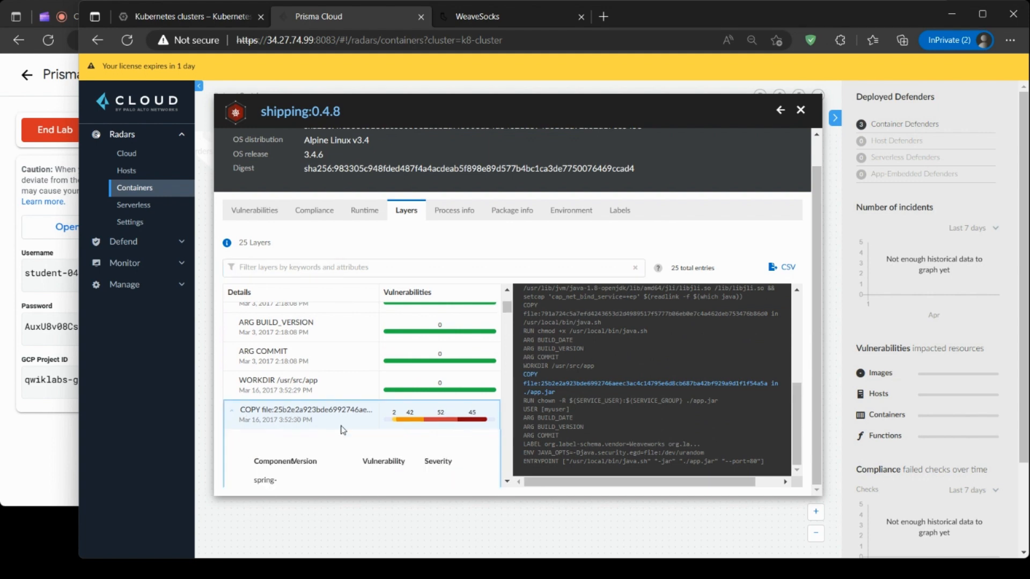
scroll(344, 431, down, 4)
scroll(344, 430, down, 5)
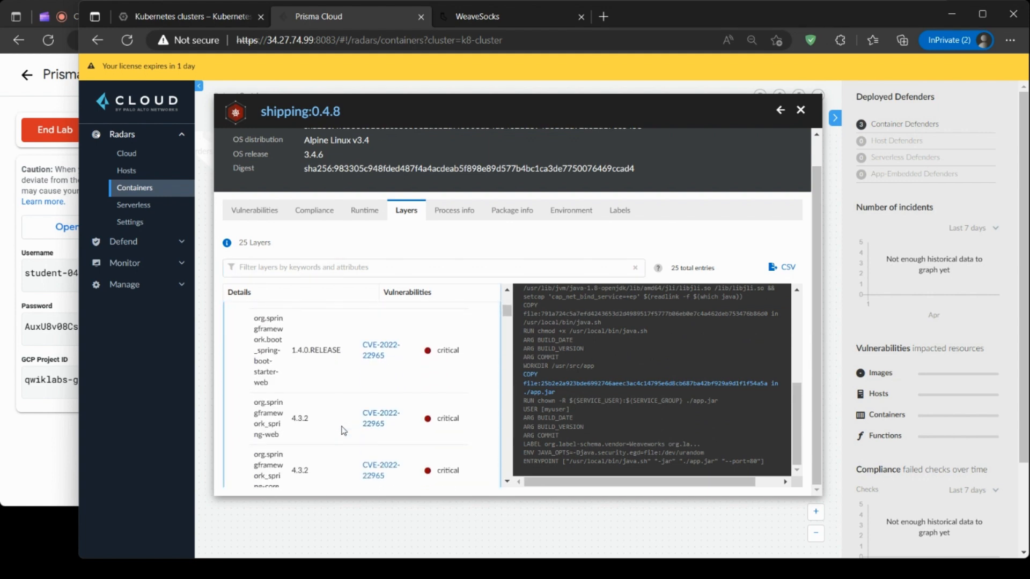
scroll(344, 431, down, 5)
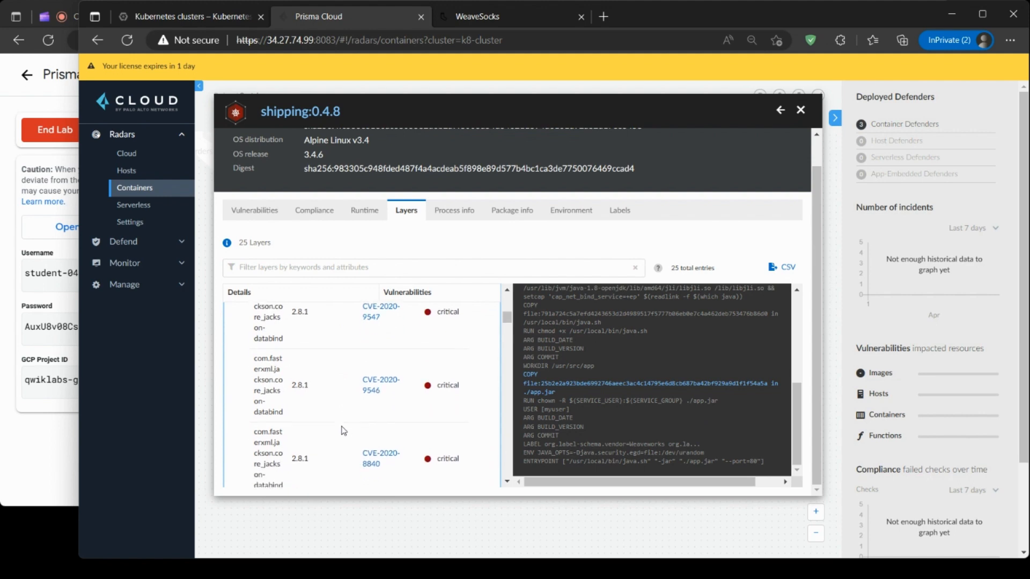
scroll(343, 431, down, 5)
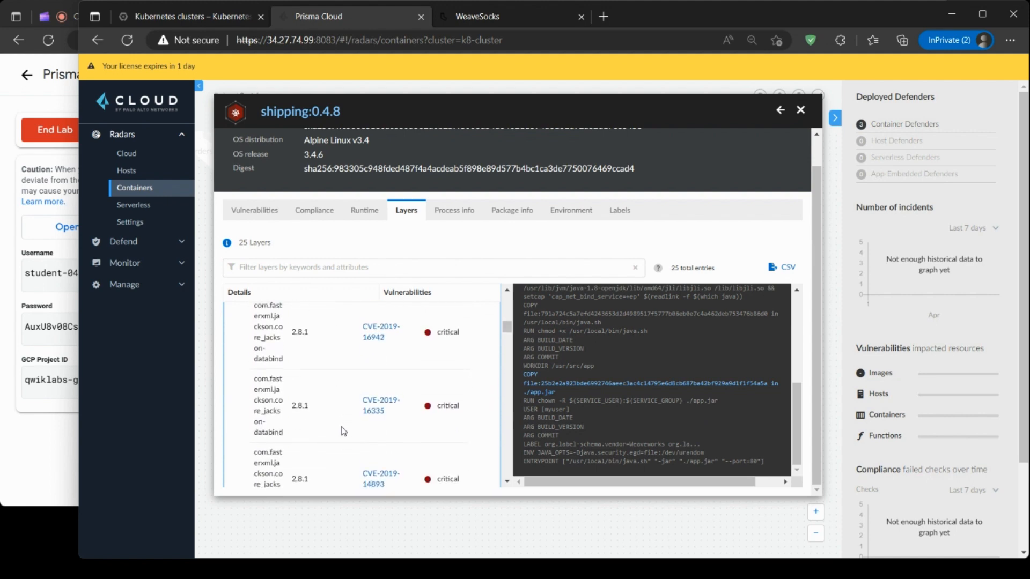
scroll(344, 430, down, 4)
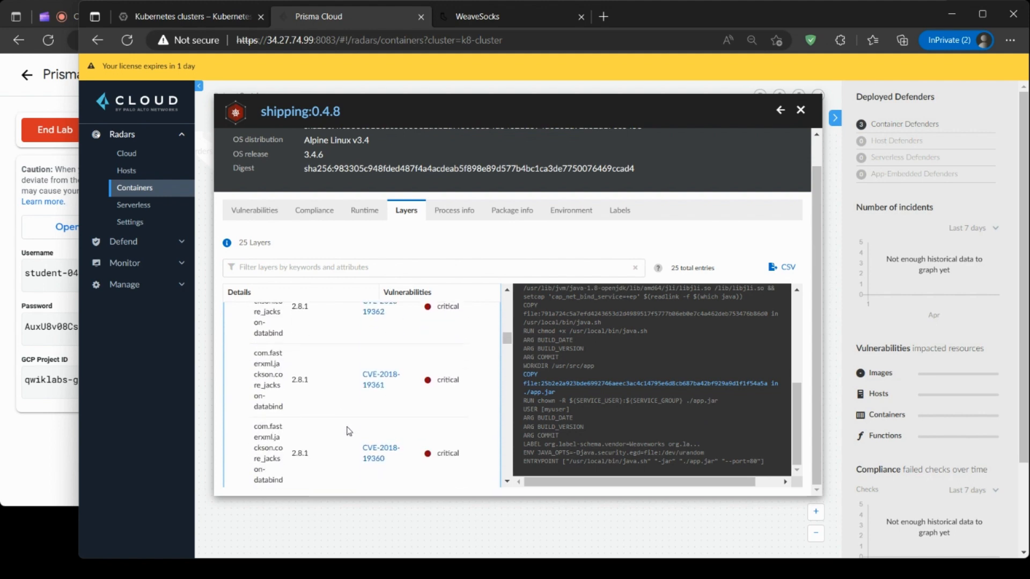
drag(508, 344, 506, 295)
click(336, 319)
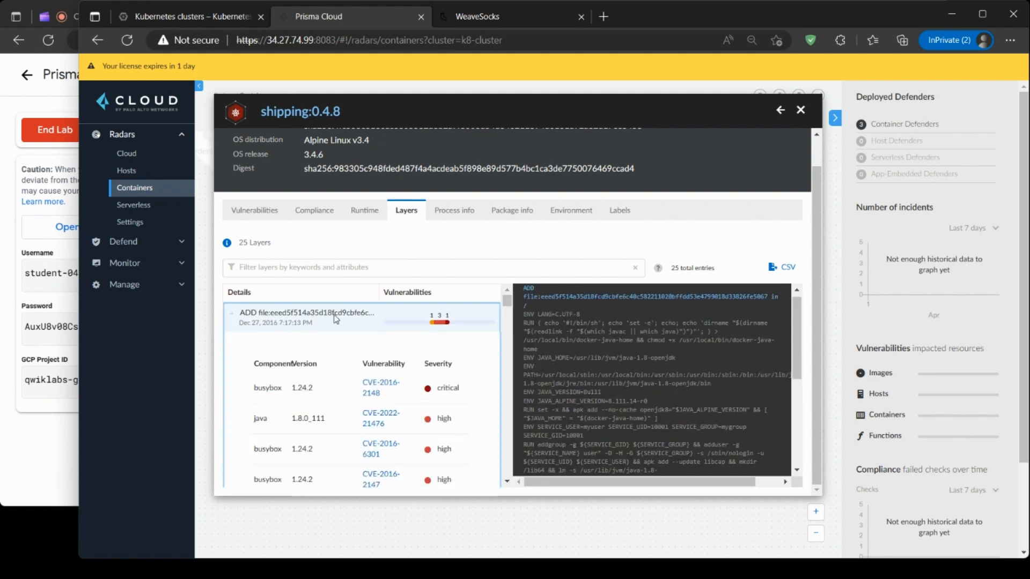
Review the remaining vulnerable components in the initial ADD layer, then check the shipping:0.4.8 process and package information.
scroll(335, 371, down, 3)
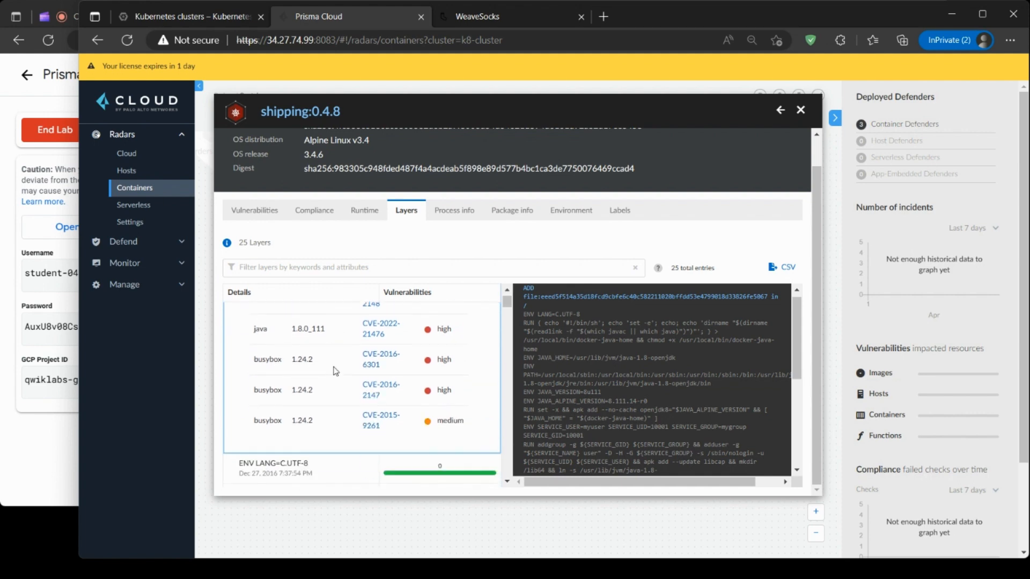
scroll(336, 371, up, 3)
scroll(428, 228, up, 1)
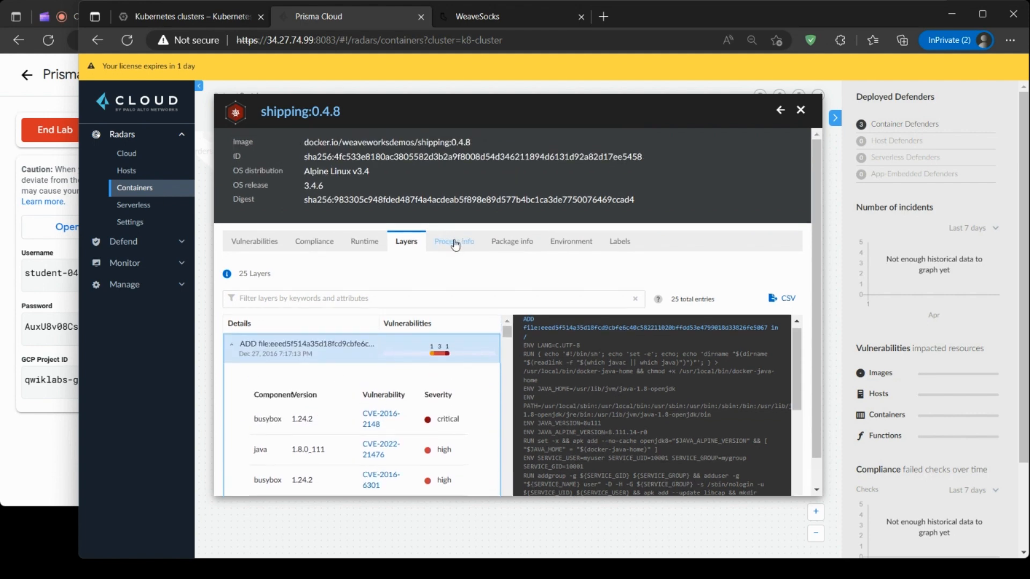
click(456, 241)
click(513, 244)
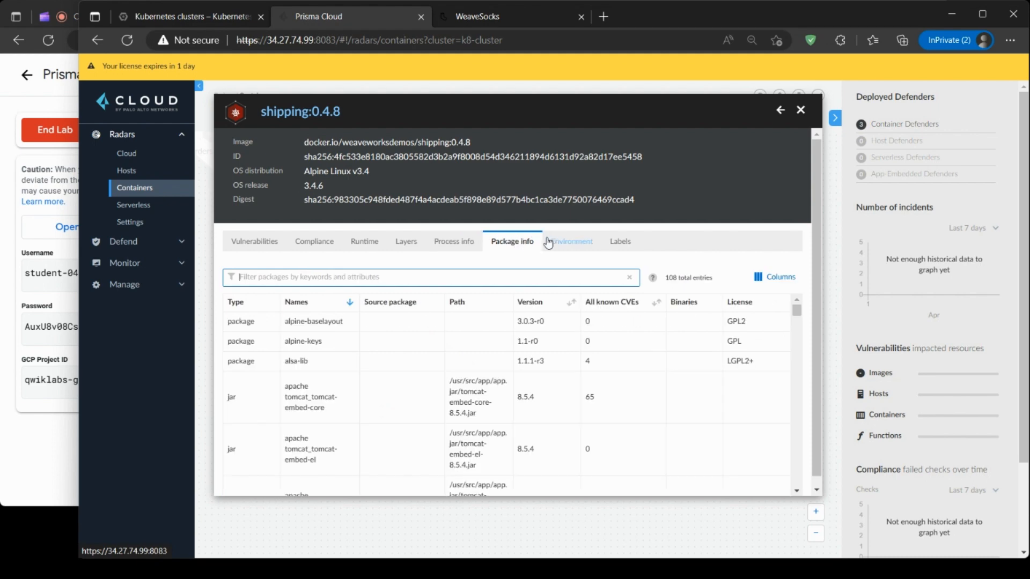
scroll(638, 317, down, 3)
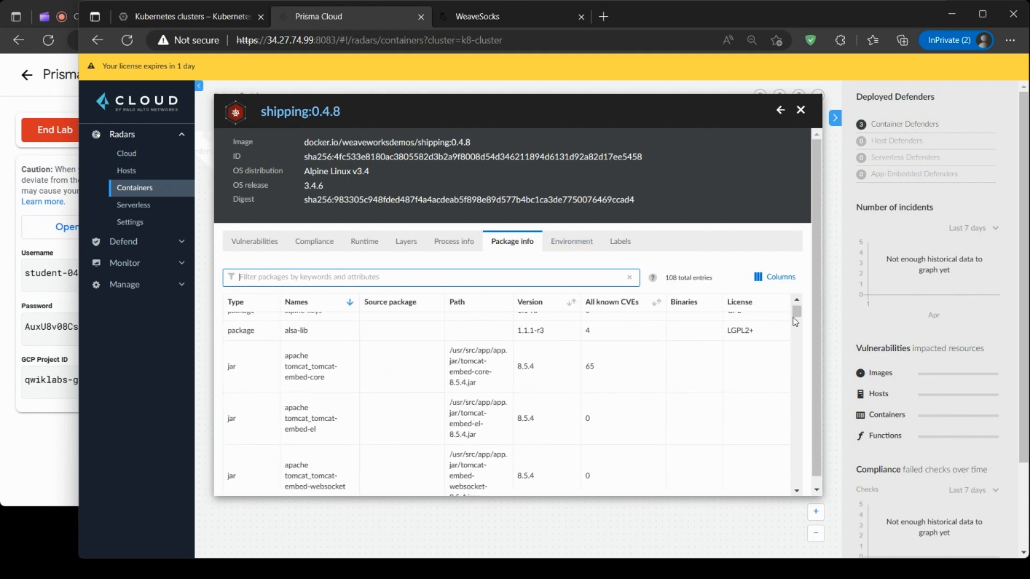
drag(794, 321, 778, 298)
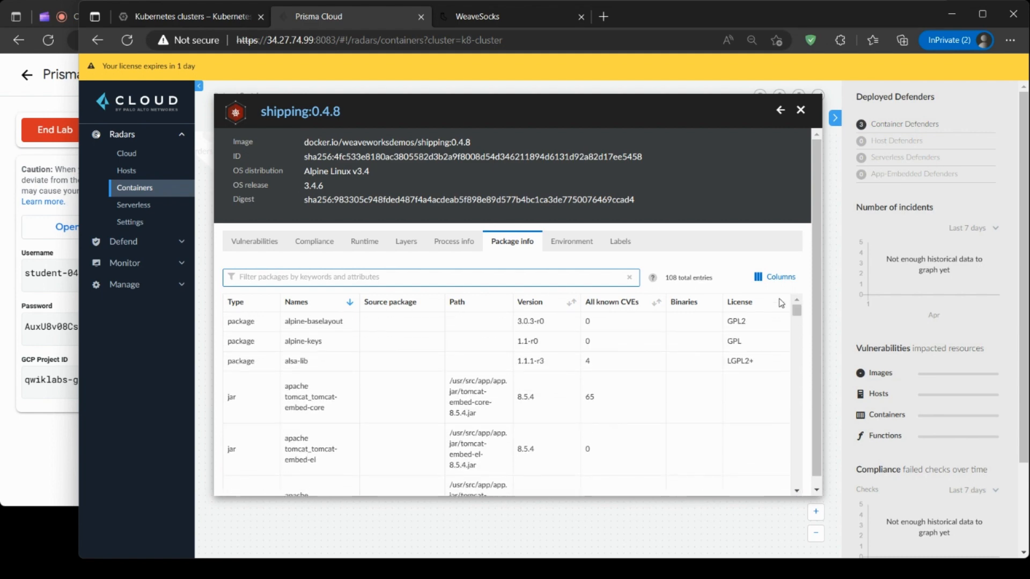
Review the environment and labels of the shipping:0.4.8 image, then close its details.
click(596, 246)
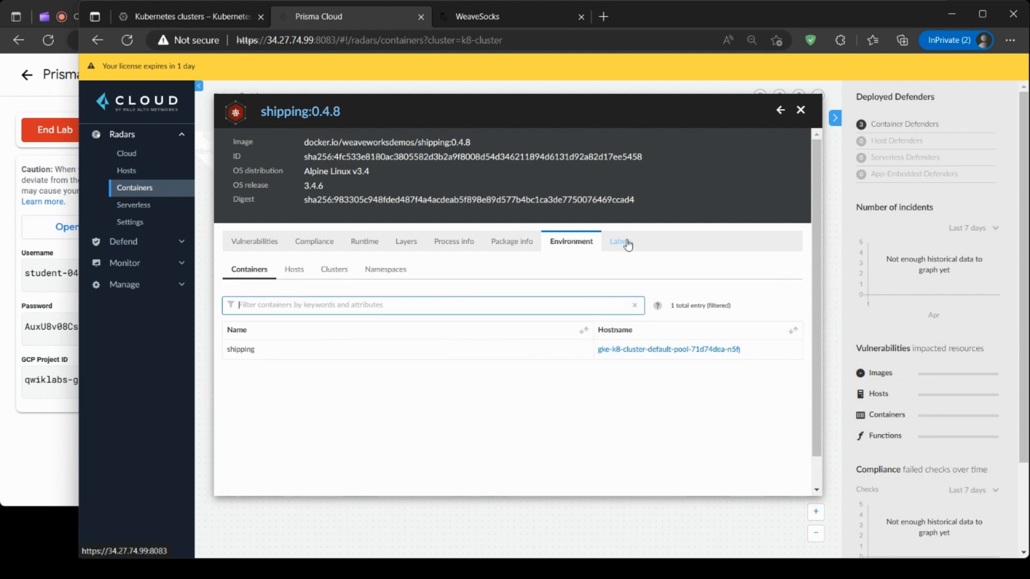
click(628, 246)
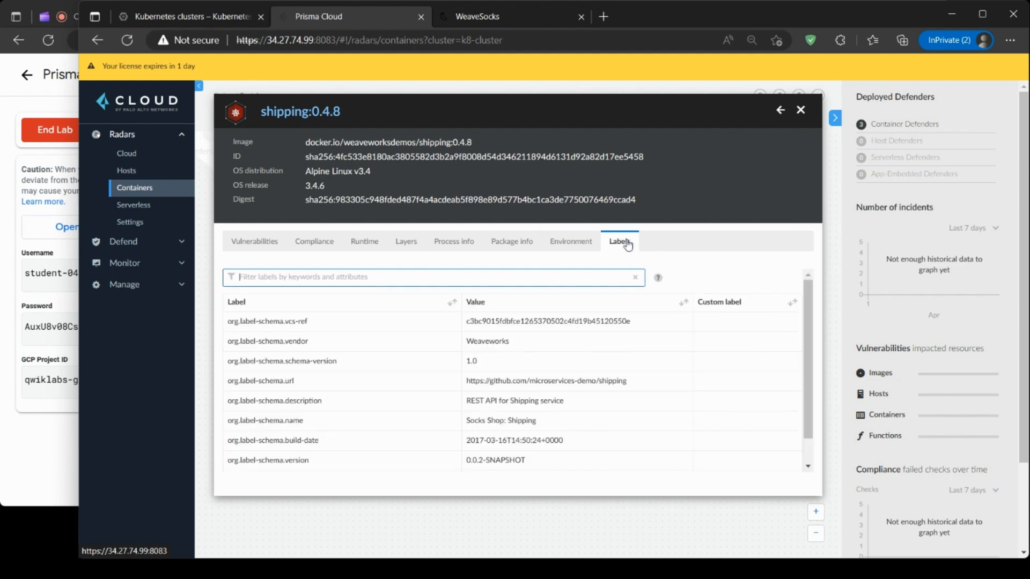
scroll(639, 289, down, 1)
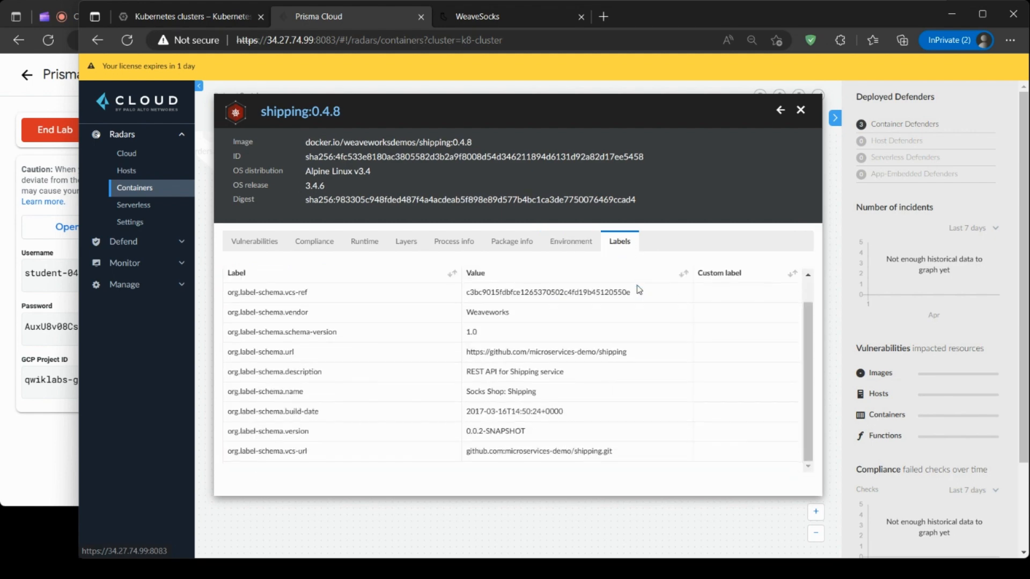
scroll(639, 290, up, 1)
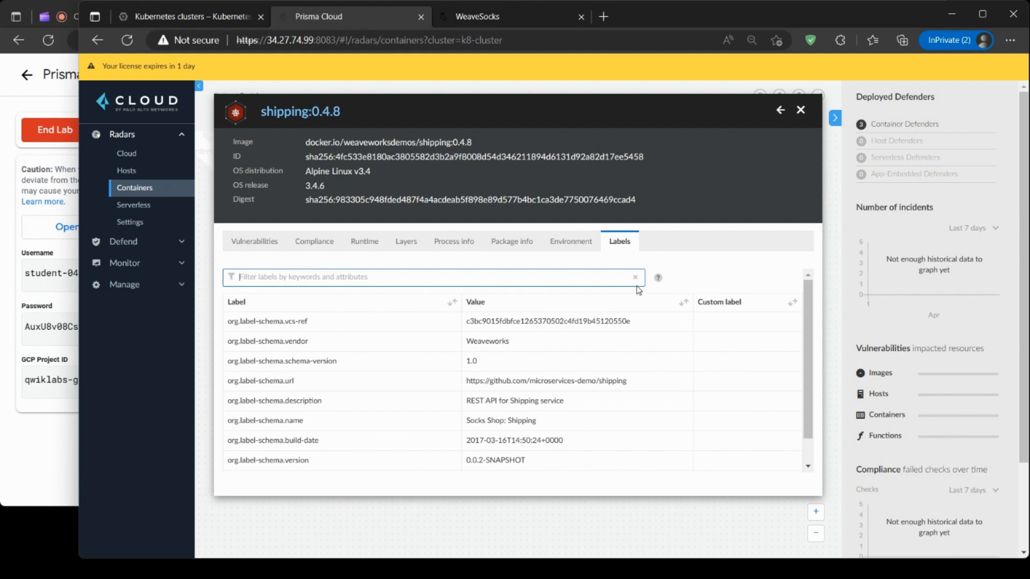
click(801, 109)
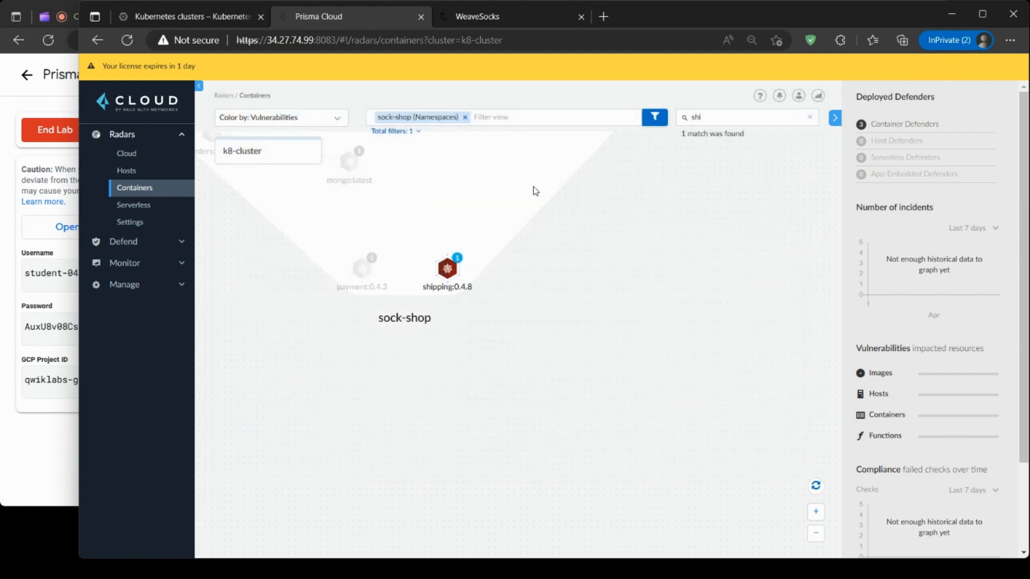
Clear the image name search on the radar and examine the connections to mongo:latest up close.
click(718, 116)
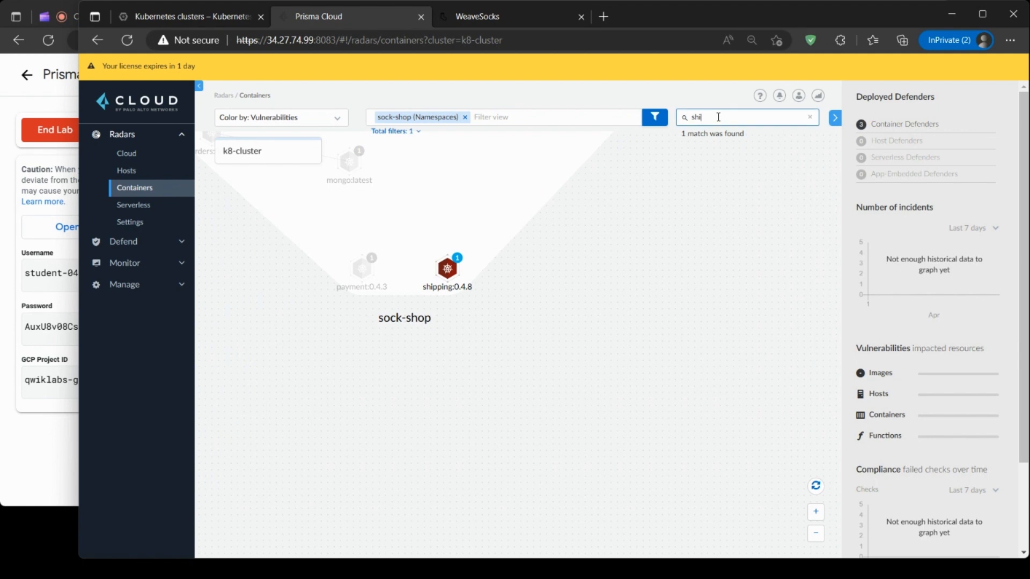
key(BackSpace)
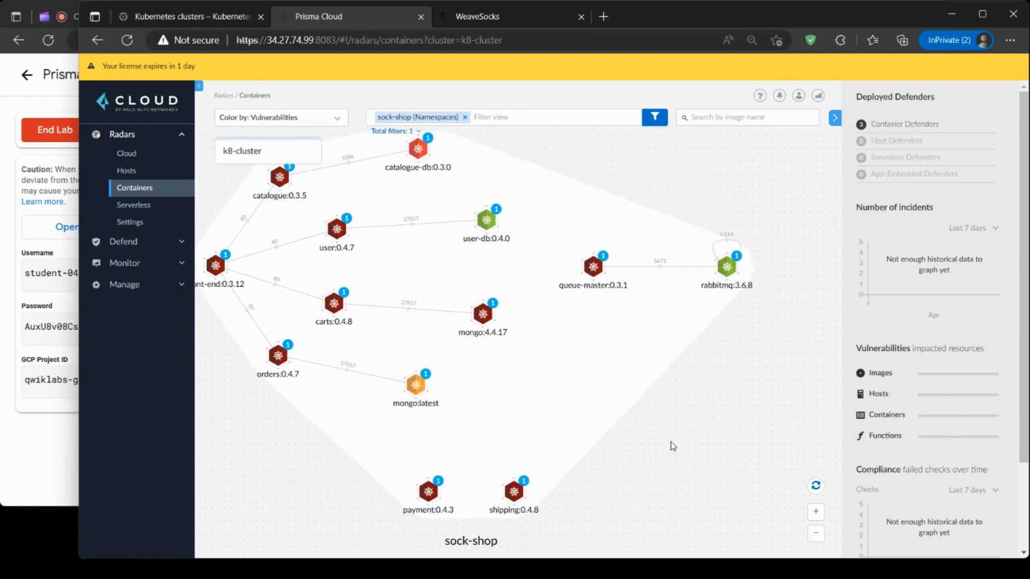
drag(687, 447, 754, 410)
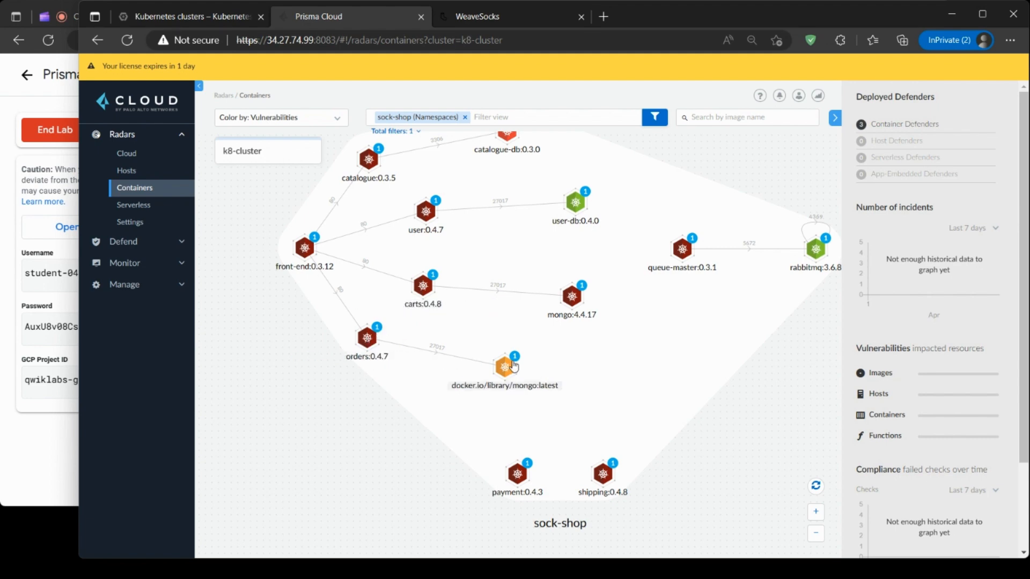
drag(616, 375, 650, 371)
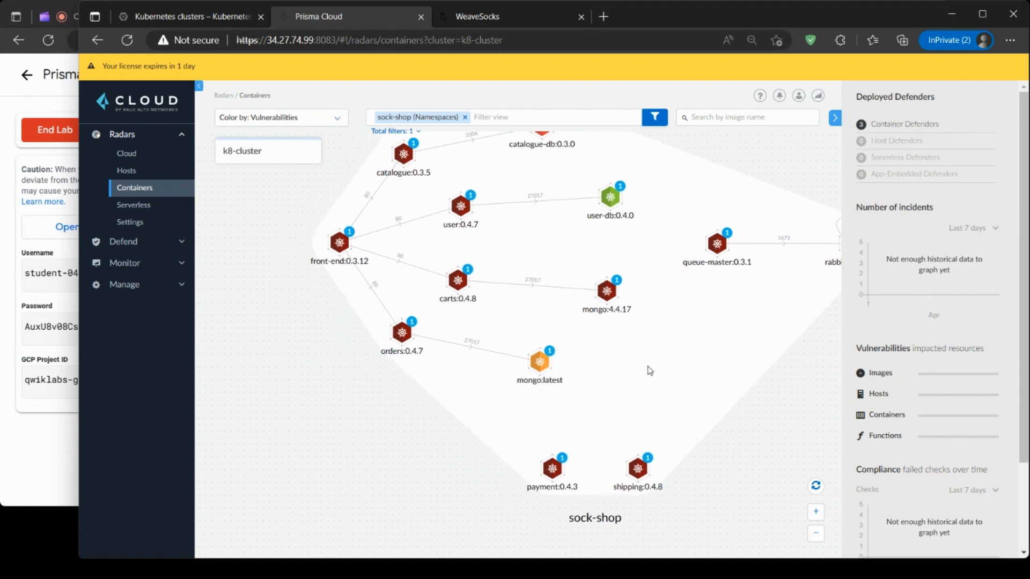
scroll(650, 370, up, 3)
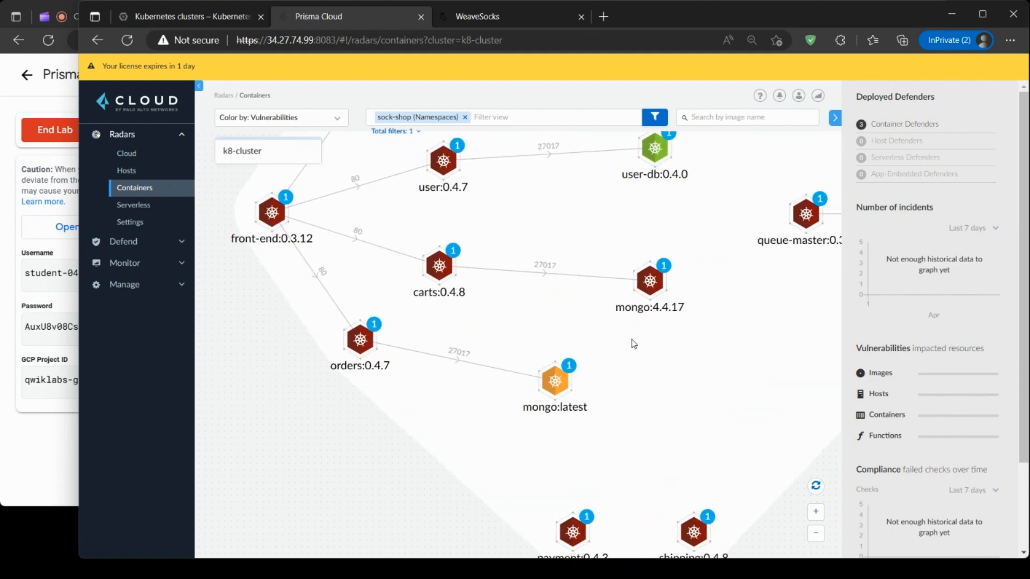
Read lab step 13 and open the connection details for the link between orders:0.4.7 and mongo:latest.
click(50, 450)
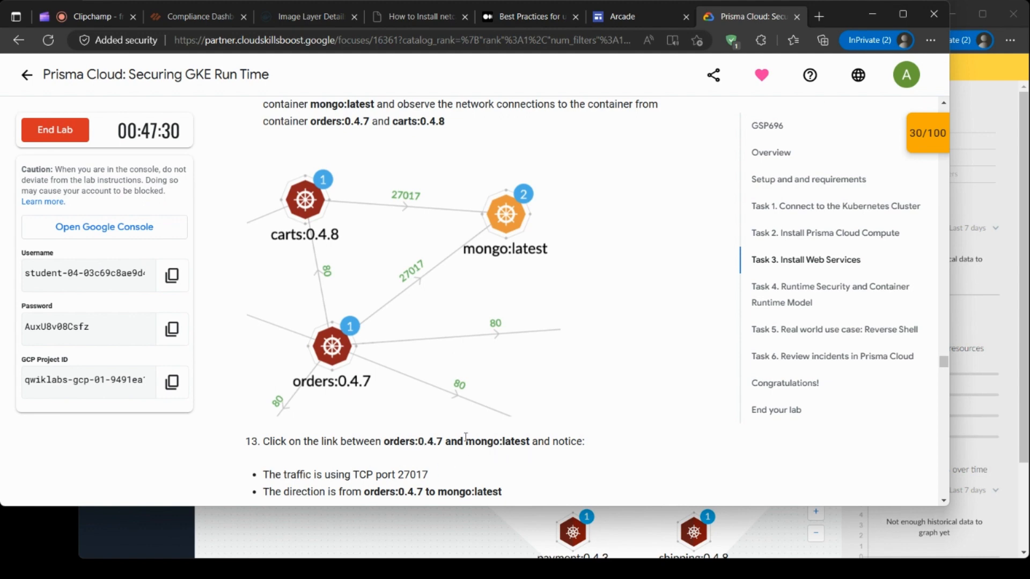
scroll(558, 439, down, 3)
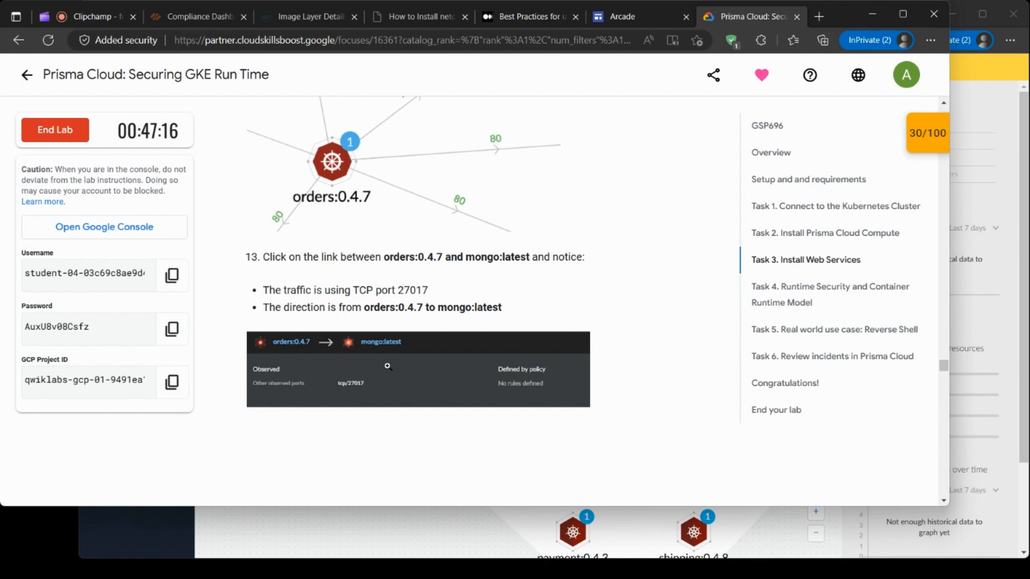
scroll(457, 378, up, 1)
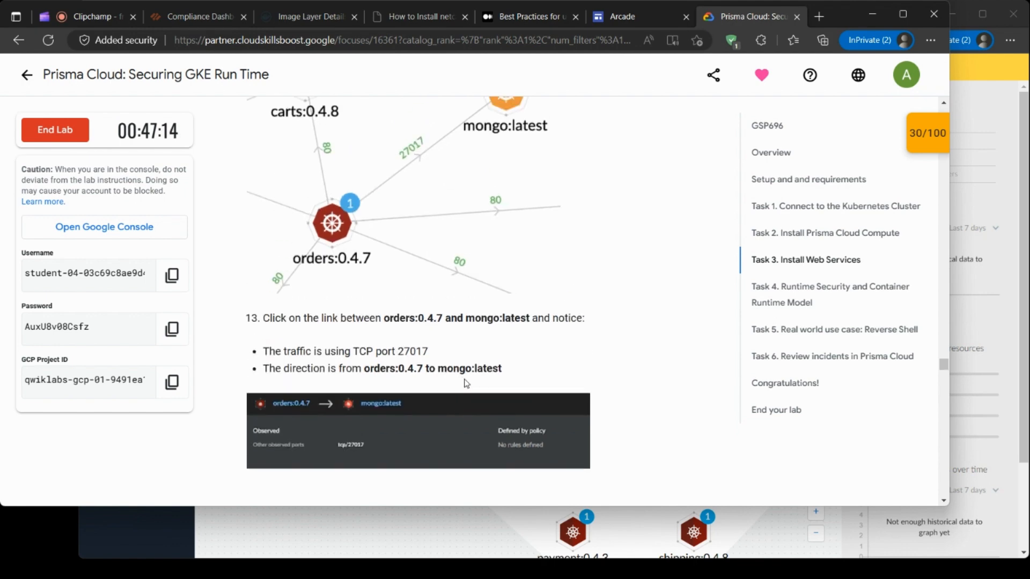
click(287, 531)
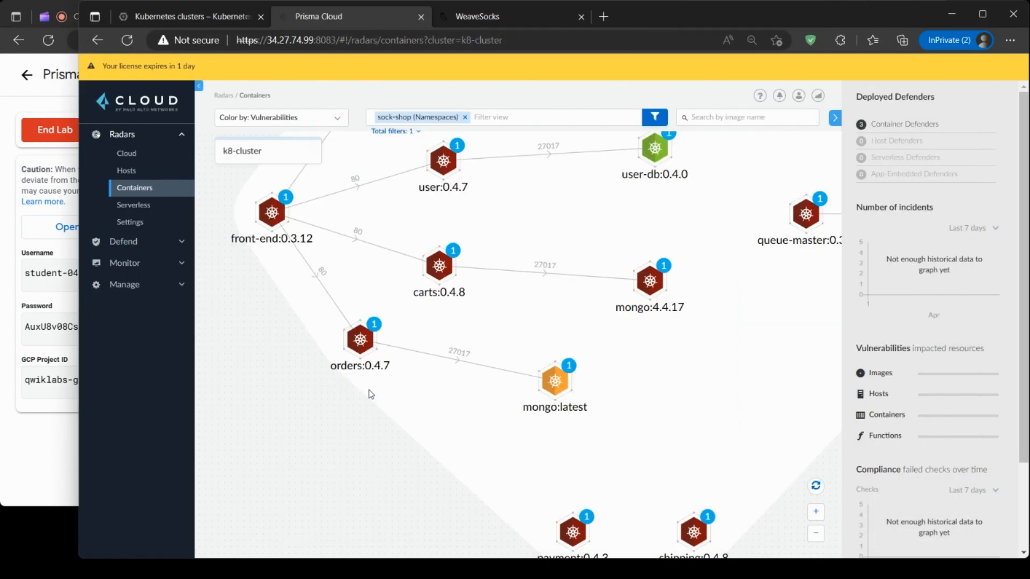
click(457, 360)
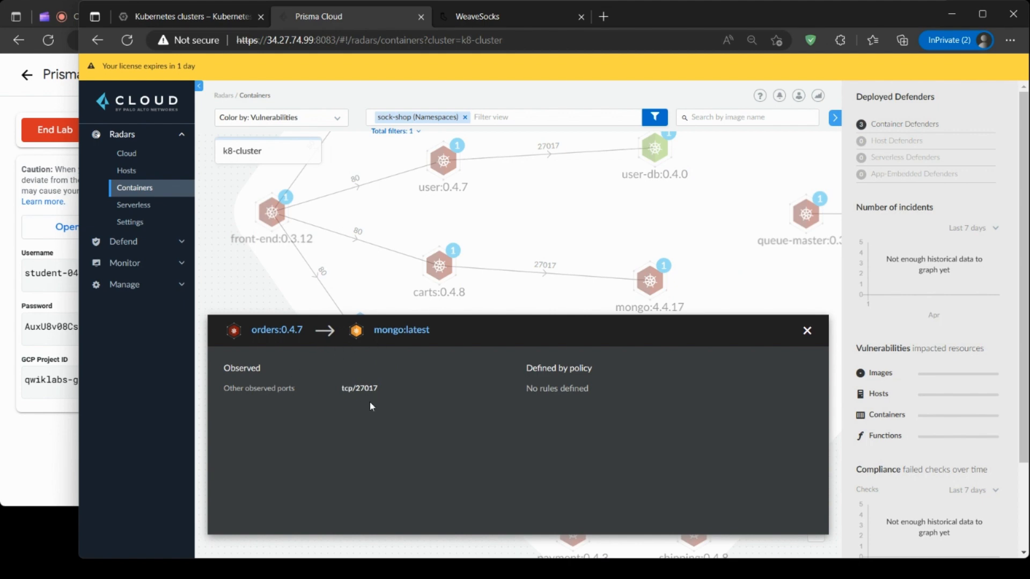
Read the lab's Task 4 introduction on Contain Models and its first instructions for exploring mongo:latest.
click(45, 447)
scroll(656, 351, down, 5)
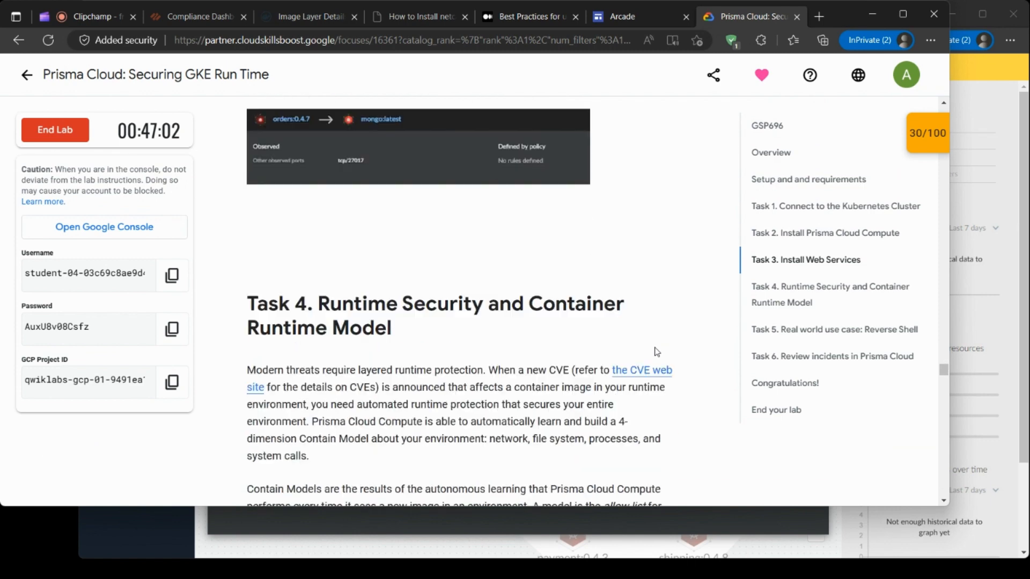
scroll(655, 352, down, 1)
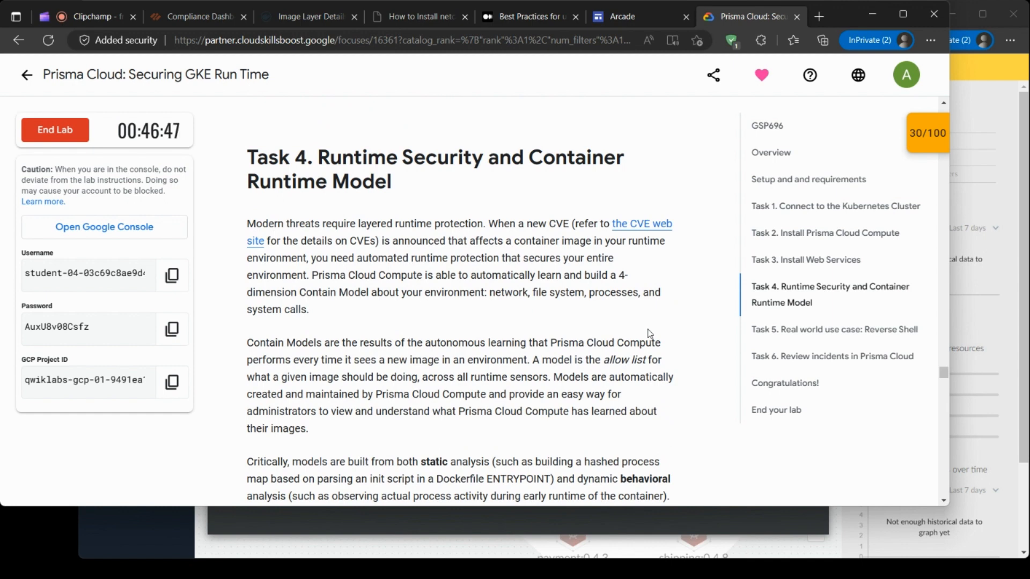
scroll(654, 333, down, 3)
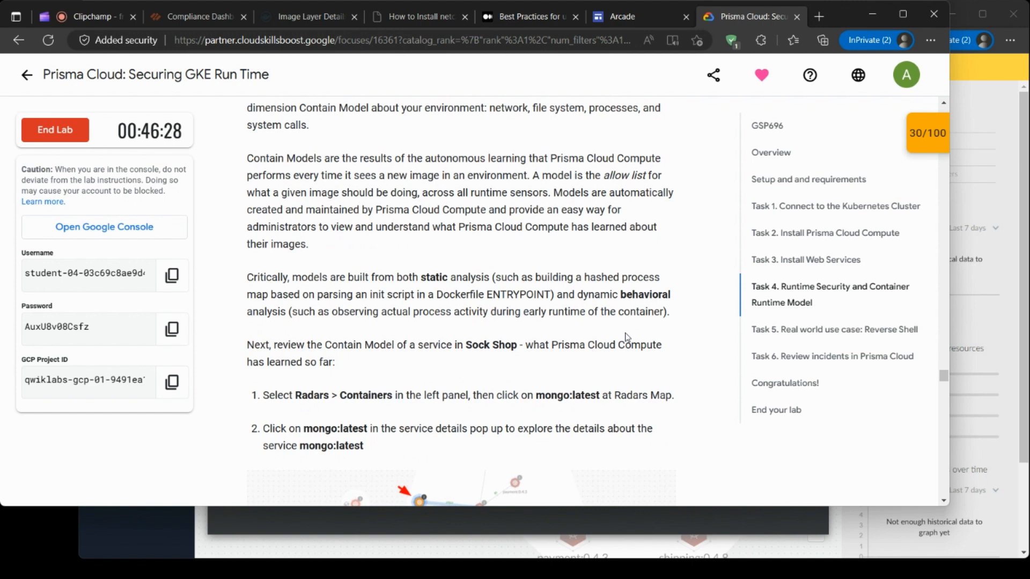
scroll(627, 337, down, 3)
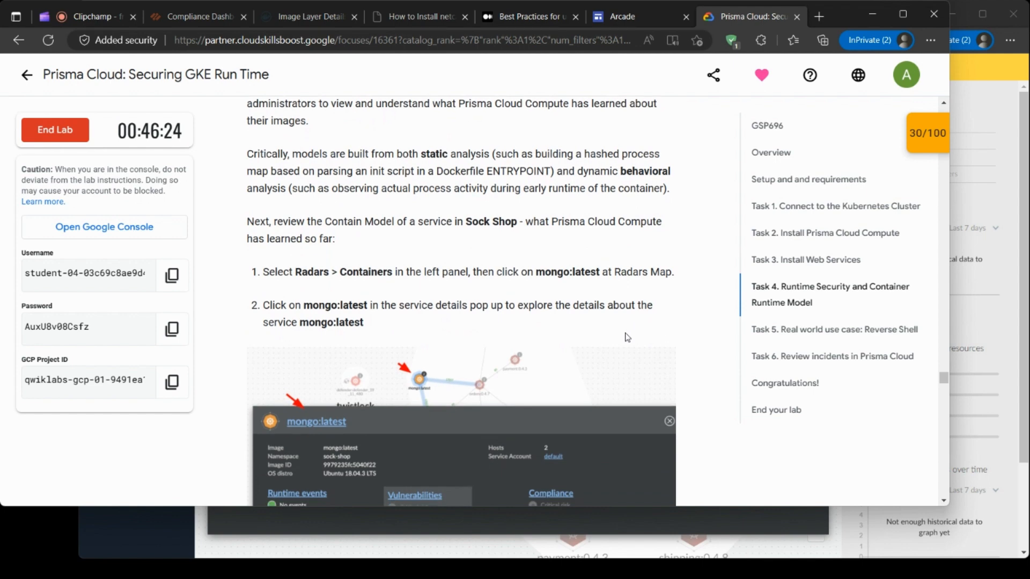
scroll(627, 337, down, 1)
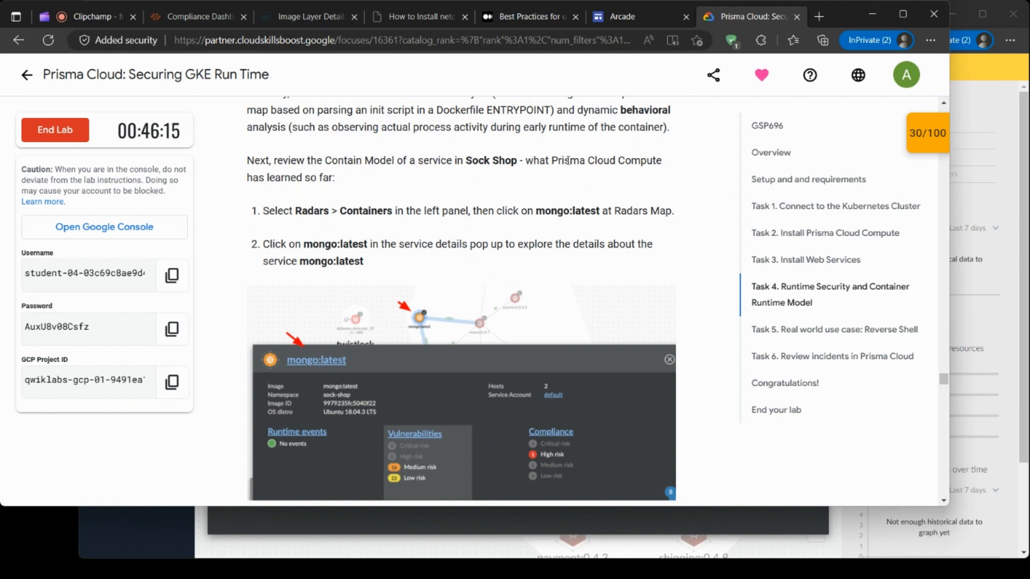
scroll(623, 160, down, 1)
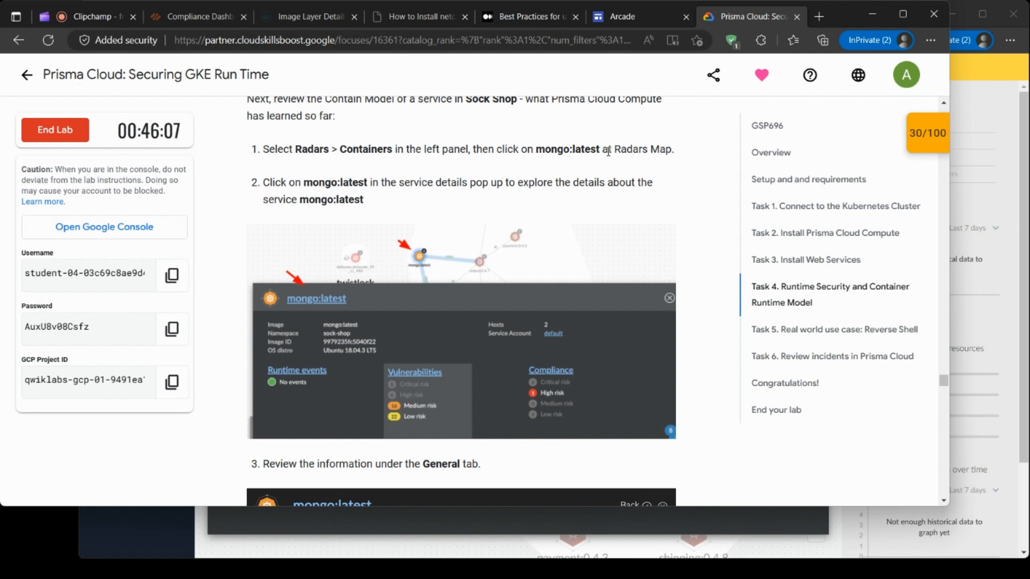
Return to the container radar, close the connection details and open the risk summary of mongo:latest.
click(818, 531)
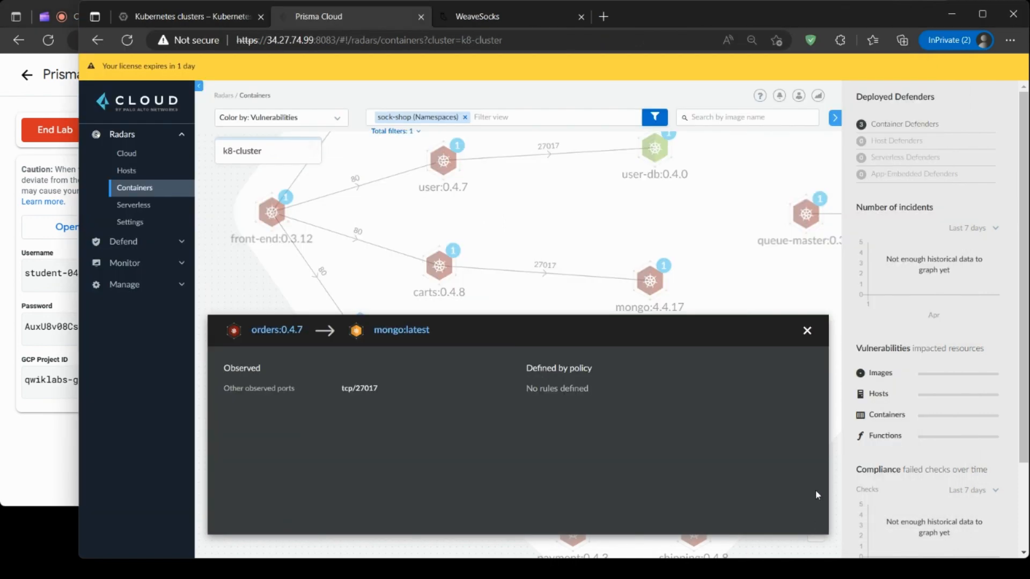
click(806, 330)
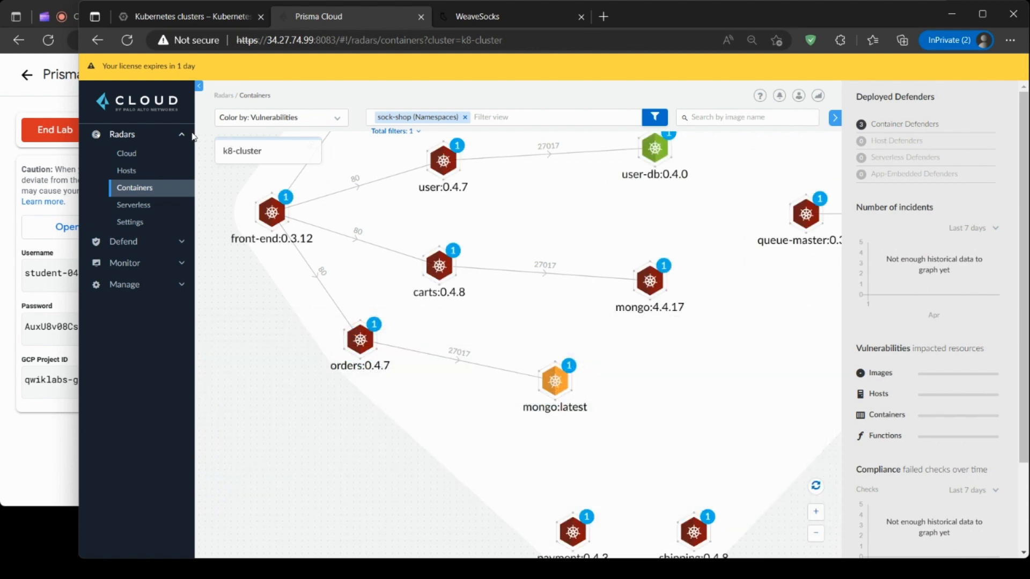
click(555, 382)
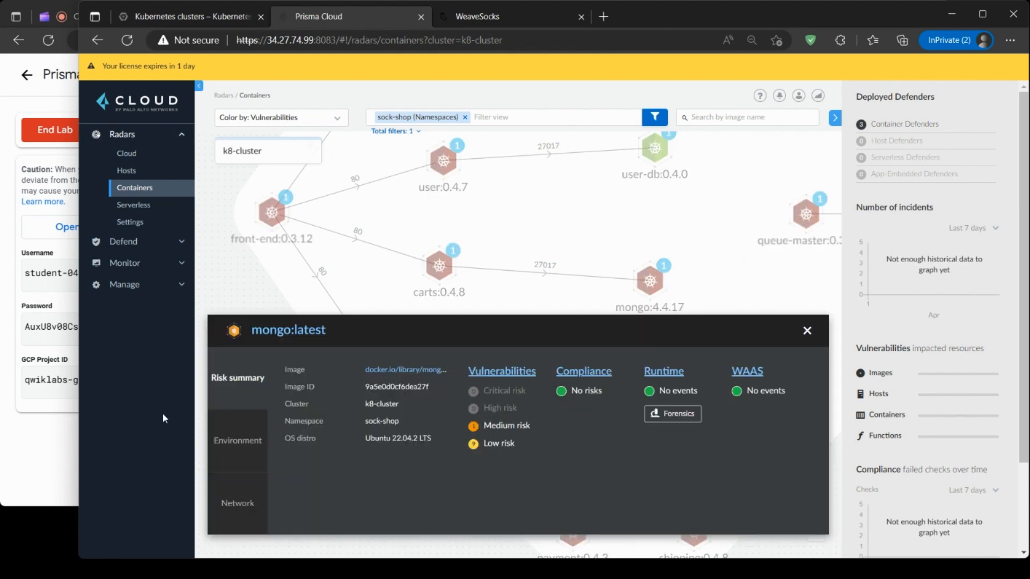
Switch to the lab instructions and read Task 4 steps 2 to 4 on mongo:latest's service details, general information and processes.
click(42, 439)
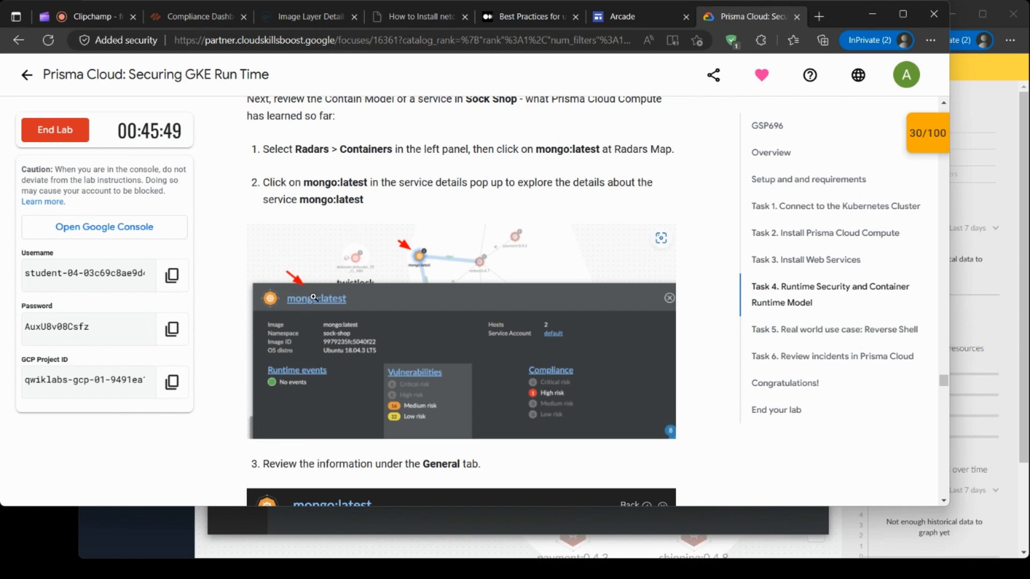
scroll(312, 301, down, 3)
scroll(327, 293, down, 1)
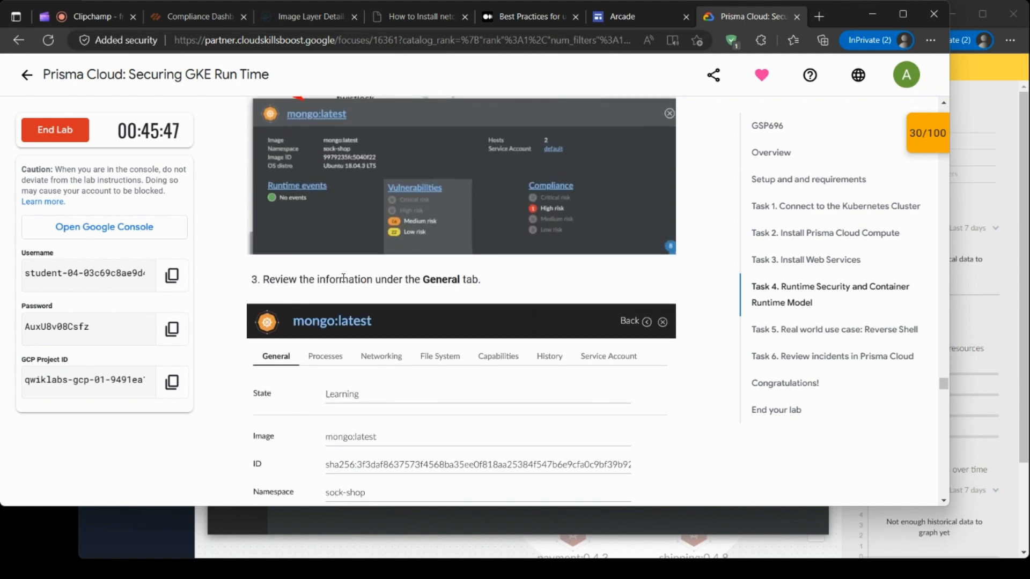
scroll(342, 277, down, 3)
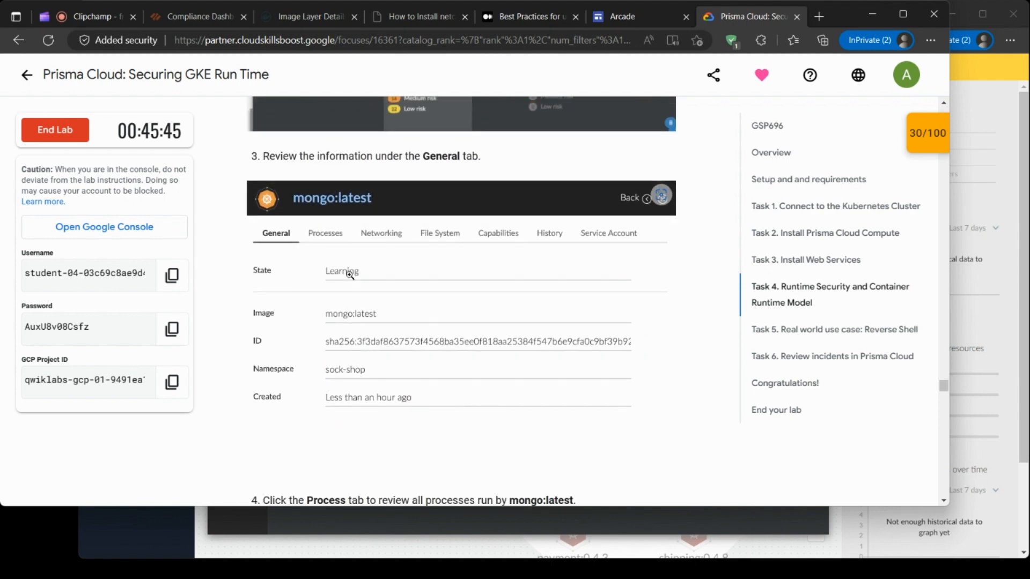
scroll(361, 389, down, 2)
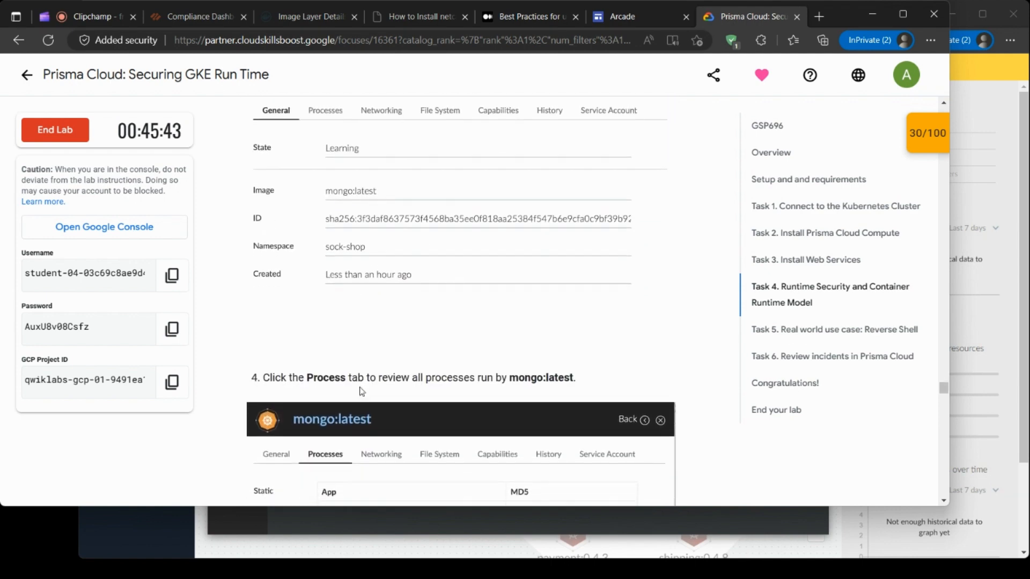
scroll(361, 392, down, 2)
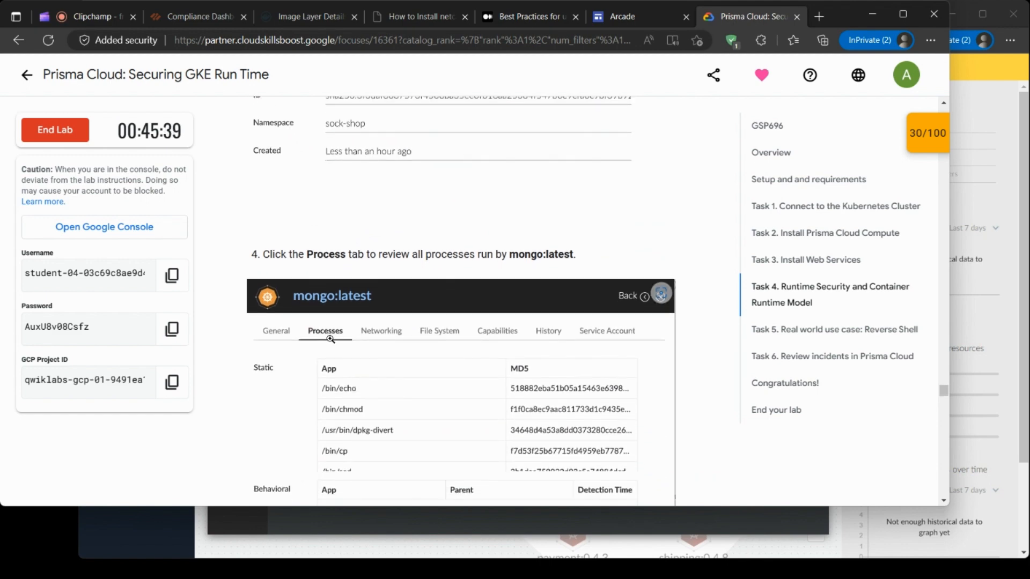
scroll(331, 339, down, 1)
scroll(331, 339, down, 3)
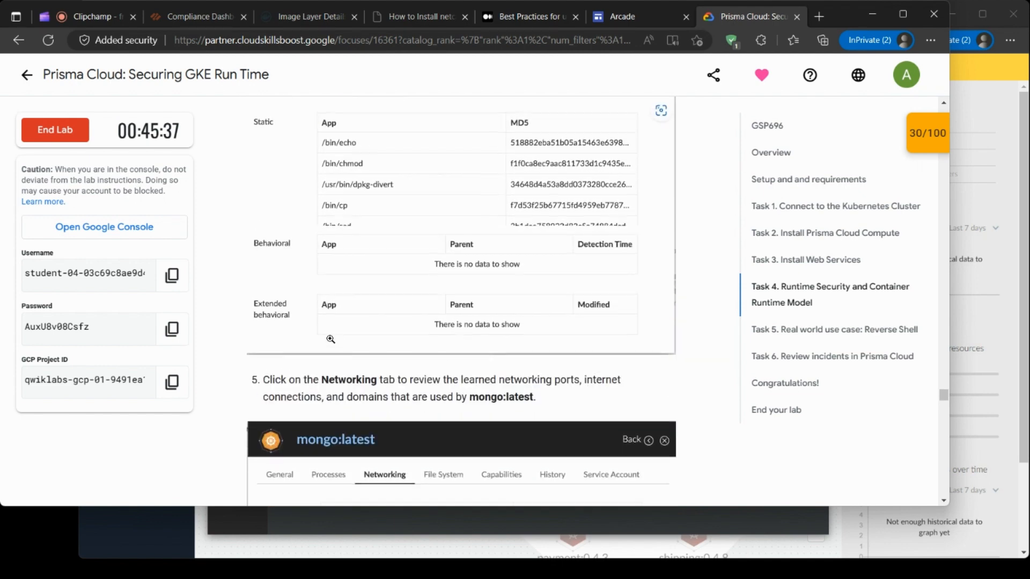
Read lab steps 5 and 6 on mongo:latest's learned networking and file system, plus the closing note on the container runtime model.
scroll(331, 339, down, 3)
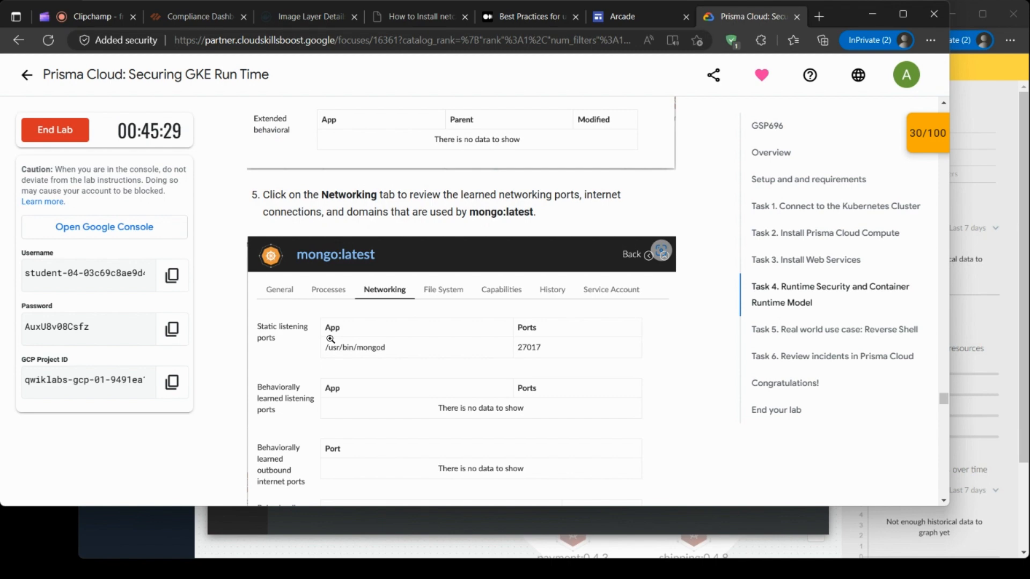
scroll(330, 339, down, 2)
scroll(331, 339, down, 2)
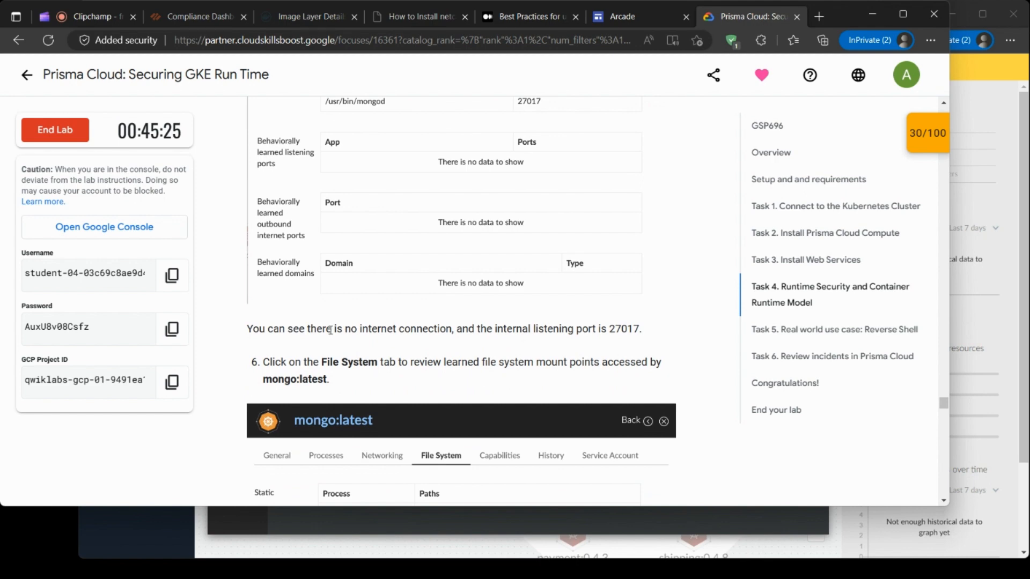
scroll(330, 330, down, 1)
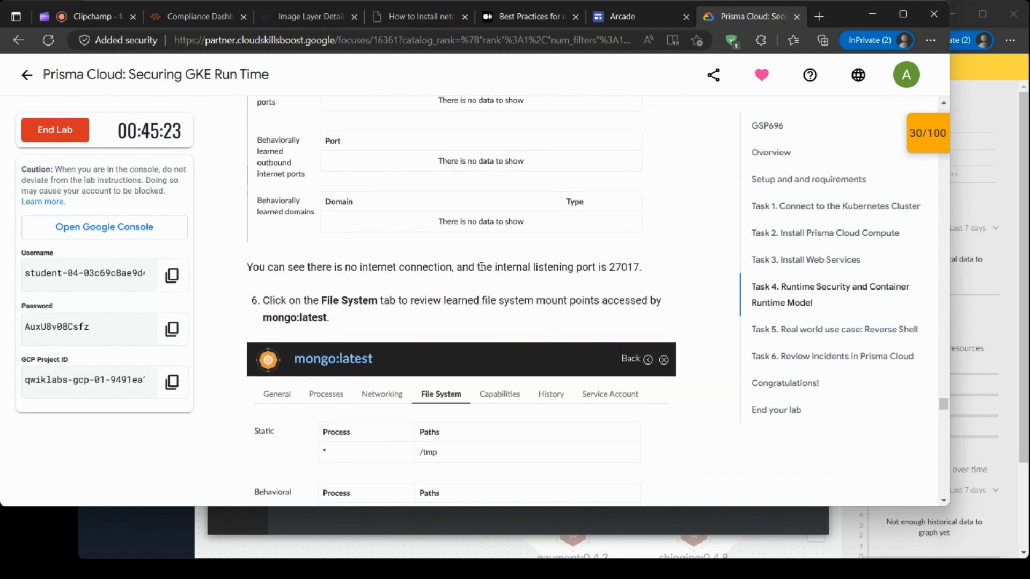
scroll(569, 267, up, 2)
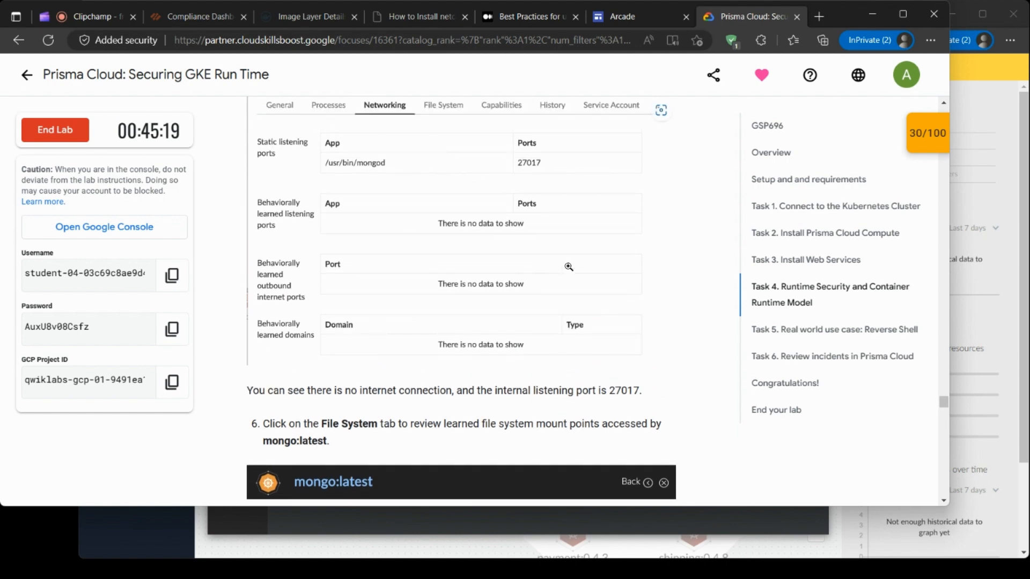
scroll(569, 266, down, 4)
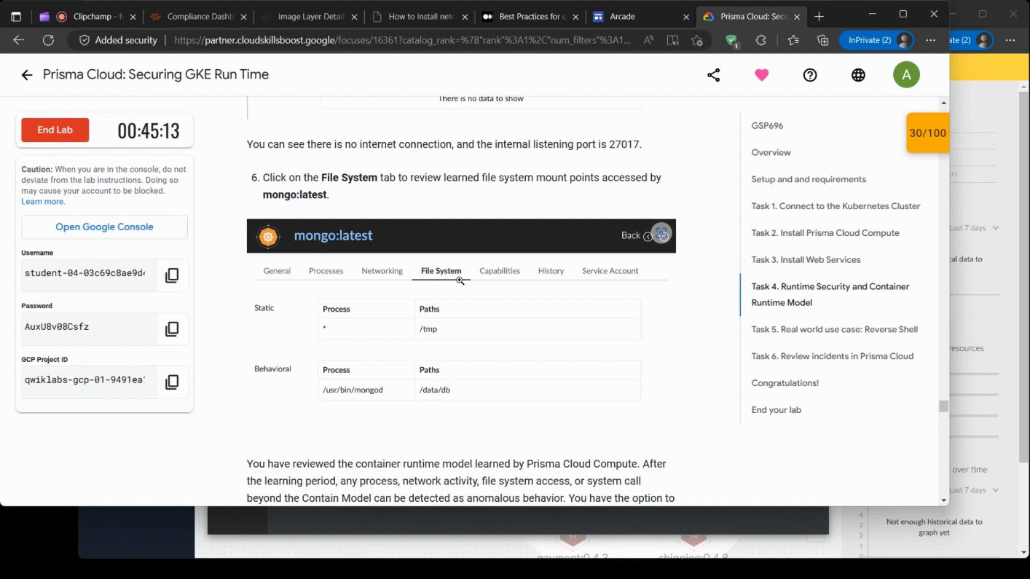
scroll(460, 281, down, 4)
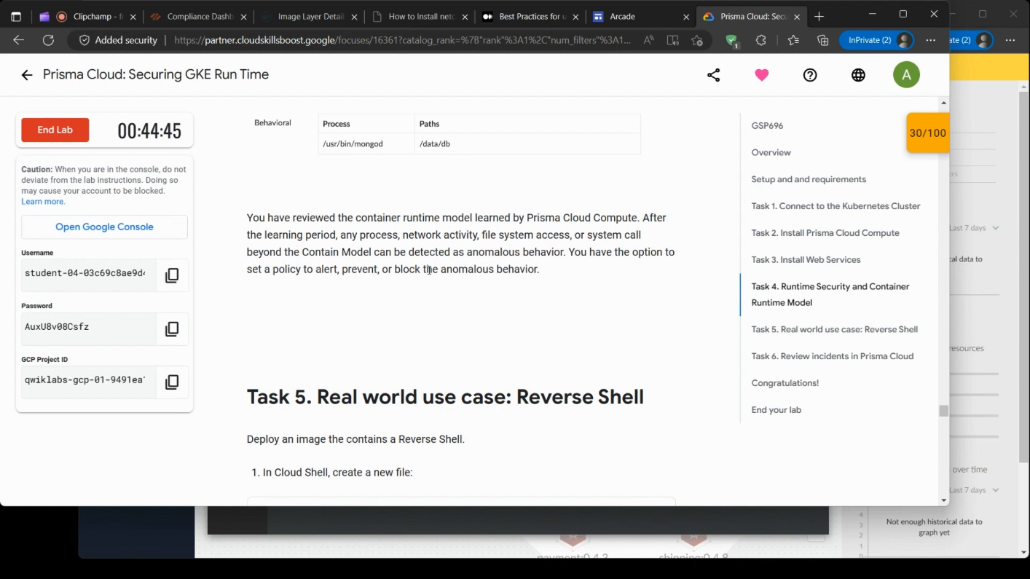
Read the opening of the lab's Task 5 on the Reverse Shell use case, including the creation of reverse.yaml.
scroll(429, 270, down, 2)
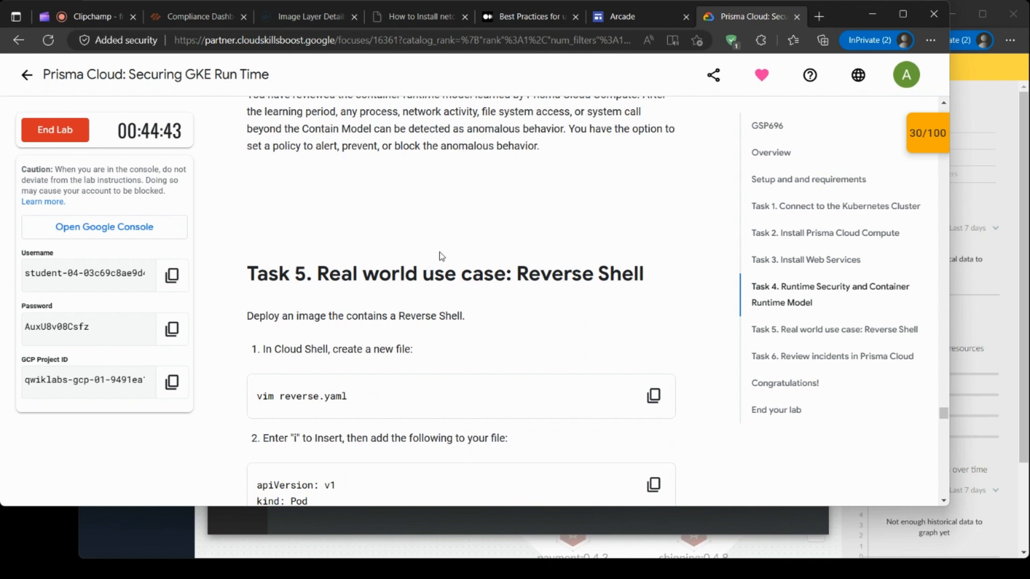
scroll(441, 256, up, 1)
scroll(442, 256, down, 3)
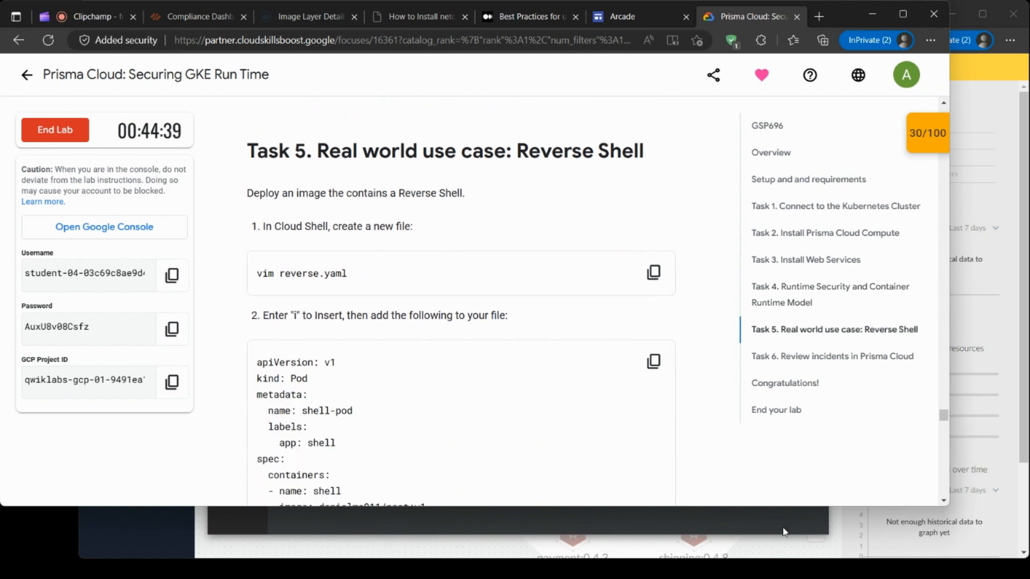
Return to Prisma Cloud, open mongo:latest's runtime model and review its general information and its static, behavioral and extended behavioral processes.
click(784, 532)
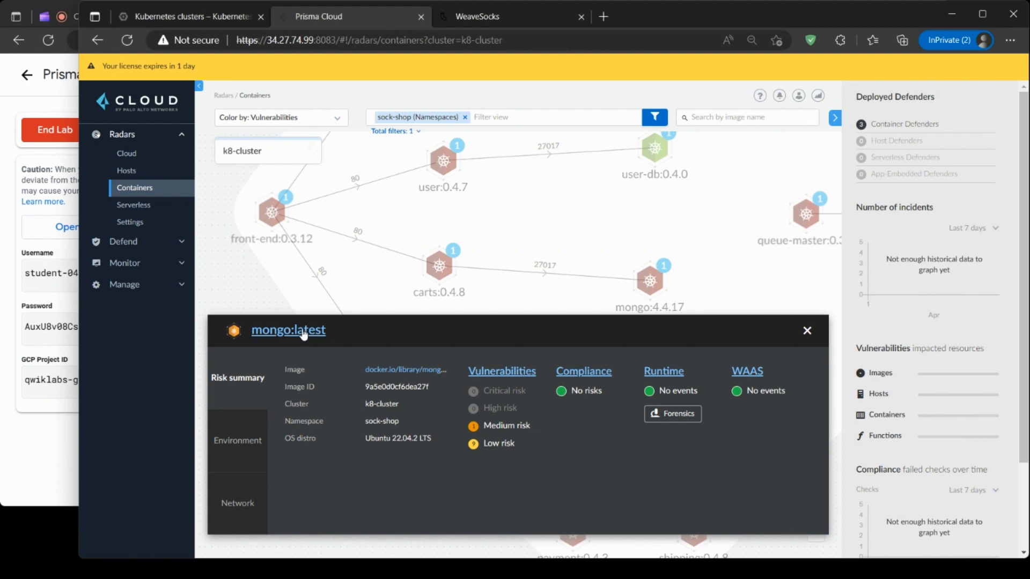
click(320, 332)
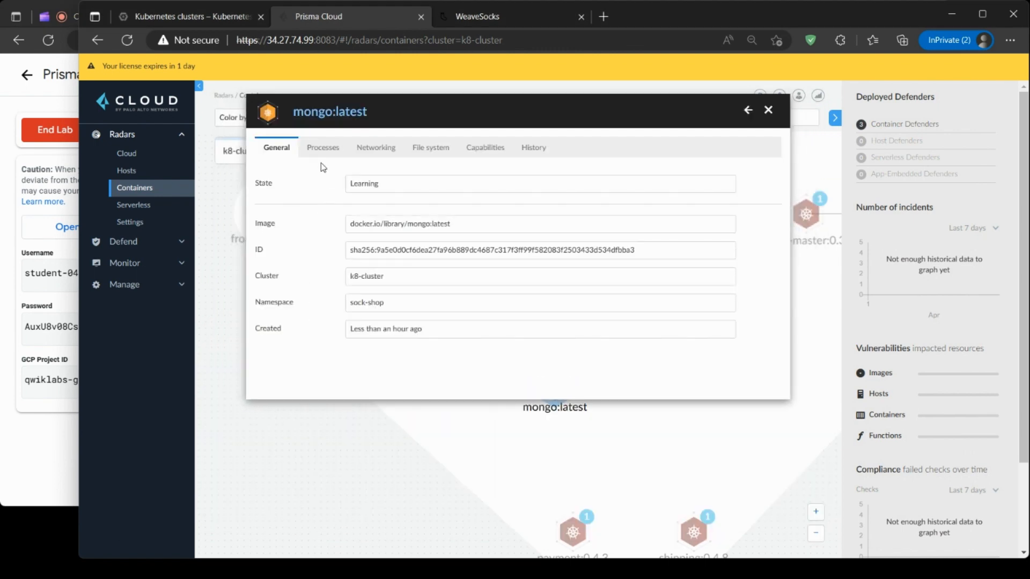
click(324, 151)
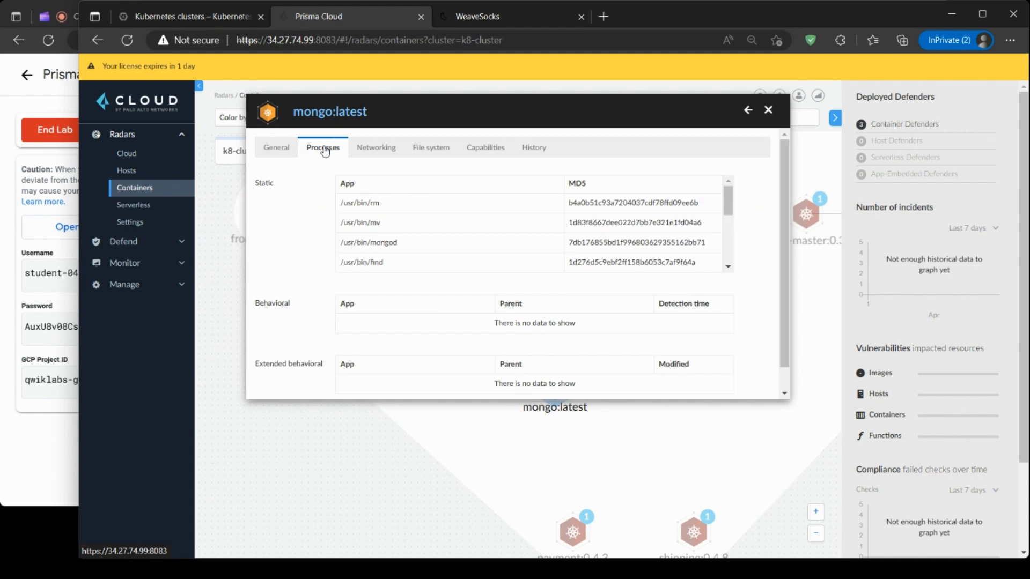
scroll(570, 242, down, 2)
scroll(580, 235, down, 5)
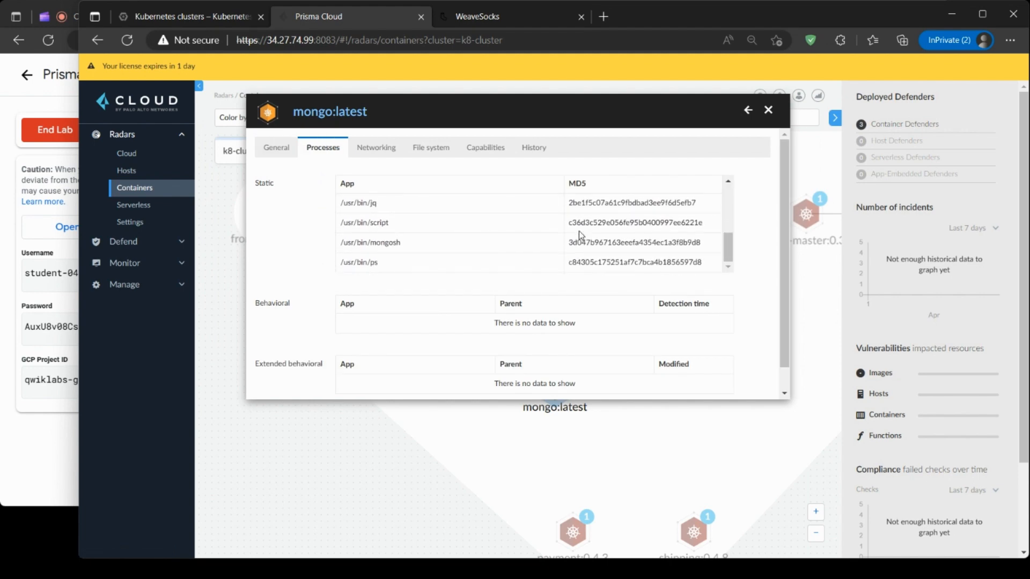
scroll(579, 230, down, 2)
scroll(490, 218, up, 3)
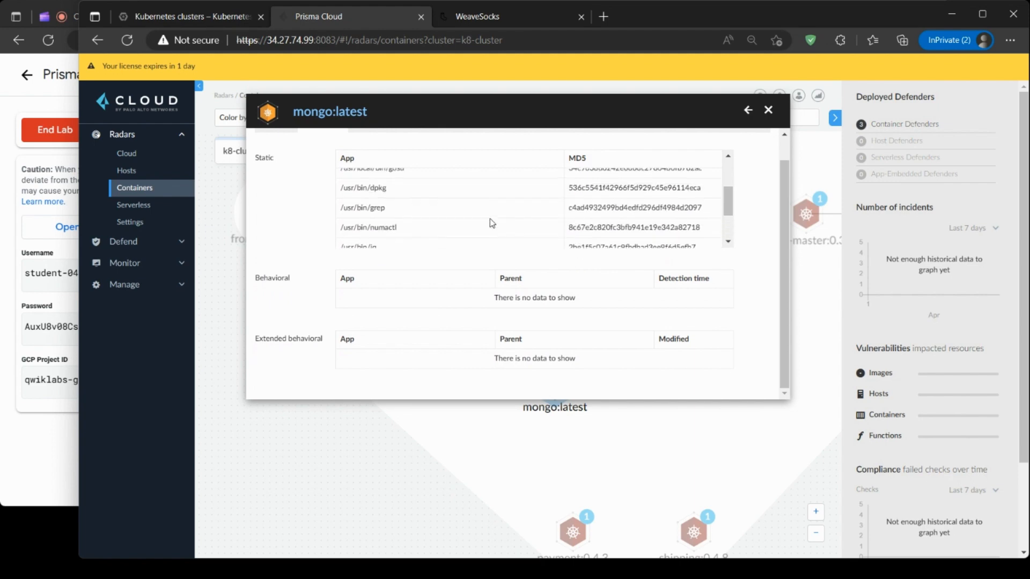
scroll(281, 229, up, 1)
Review the networking, file system, capabilities and history sections of mongo:latest's runtime model.
click(376, 149)
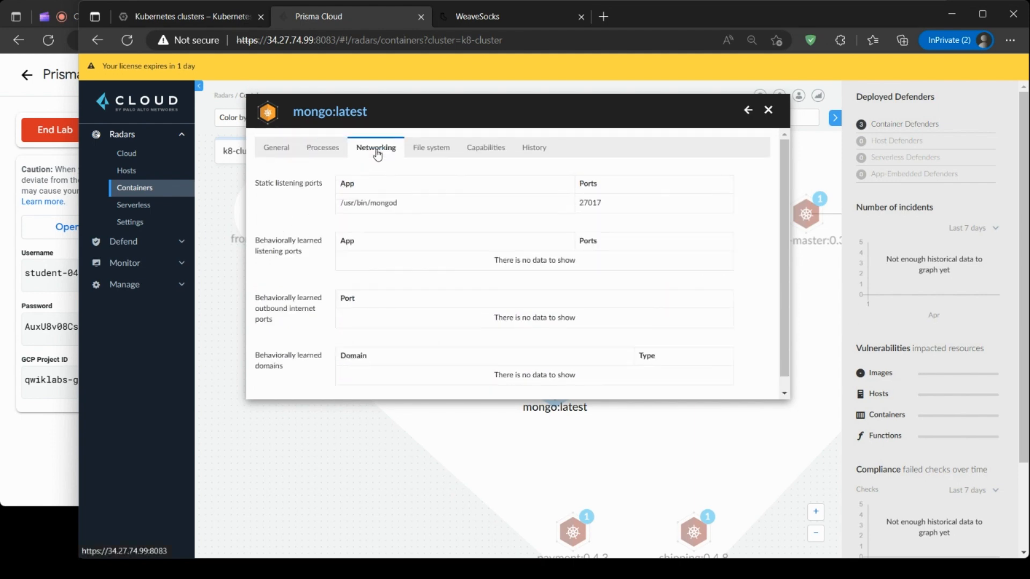
scroll(469, 232, down, 1)
scroll(470, 233, up, 1)
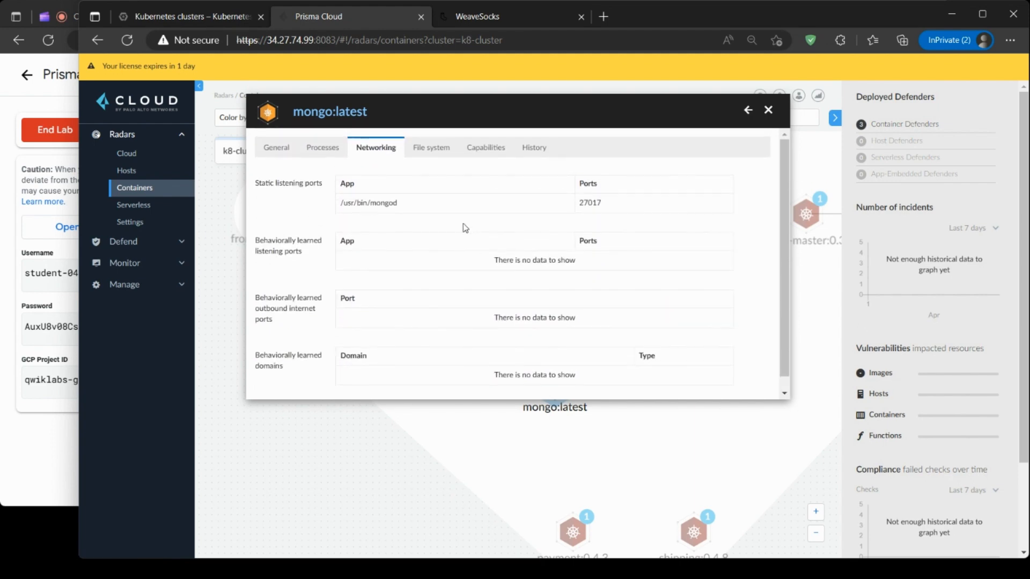
click(441, 153)
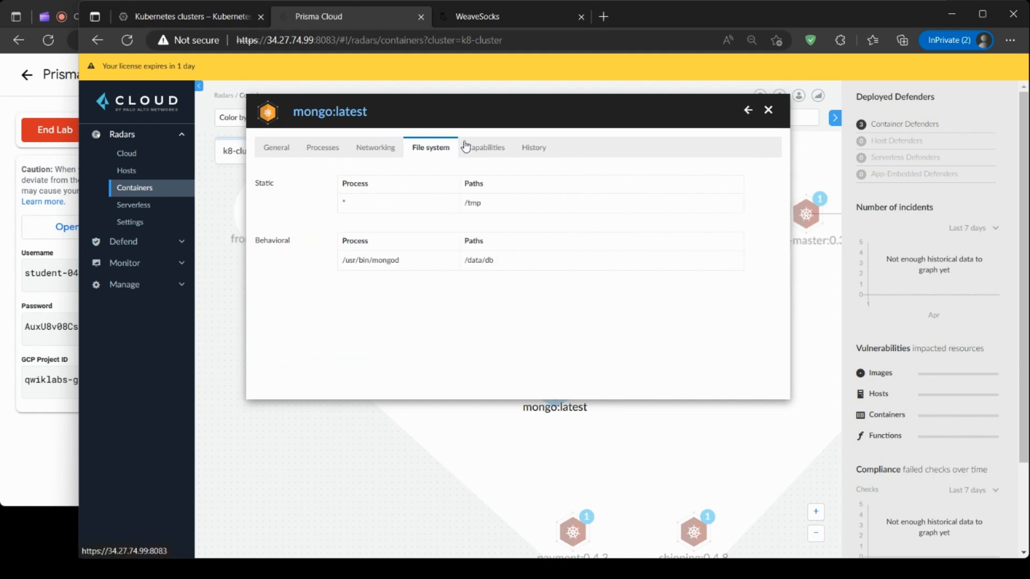
click(496, 151)
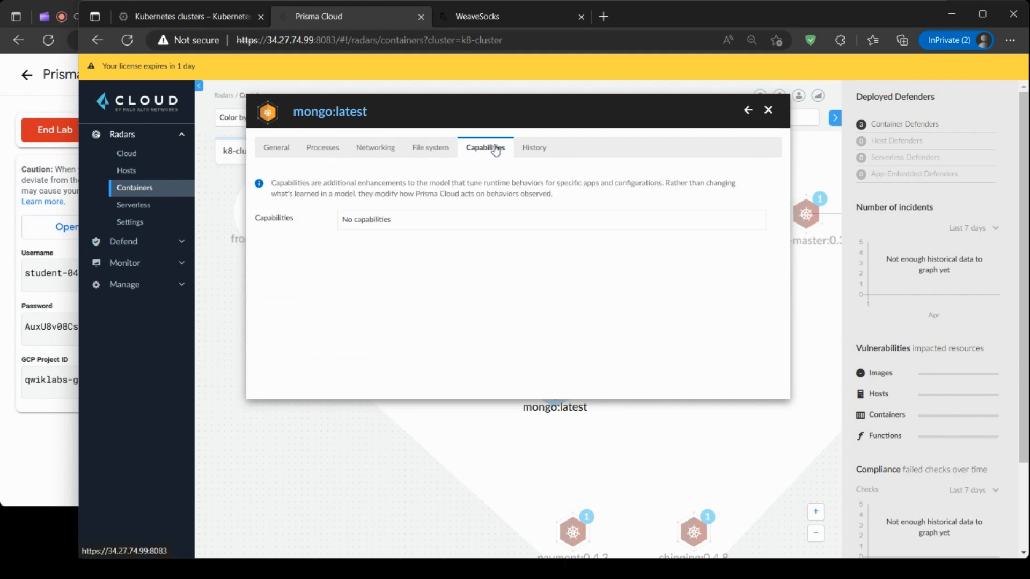
click(533, 148)
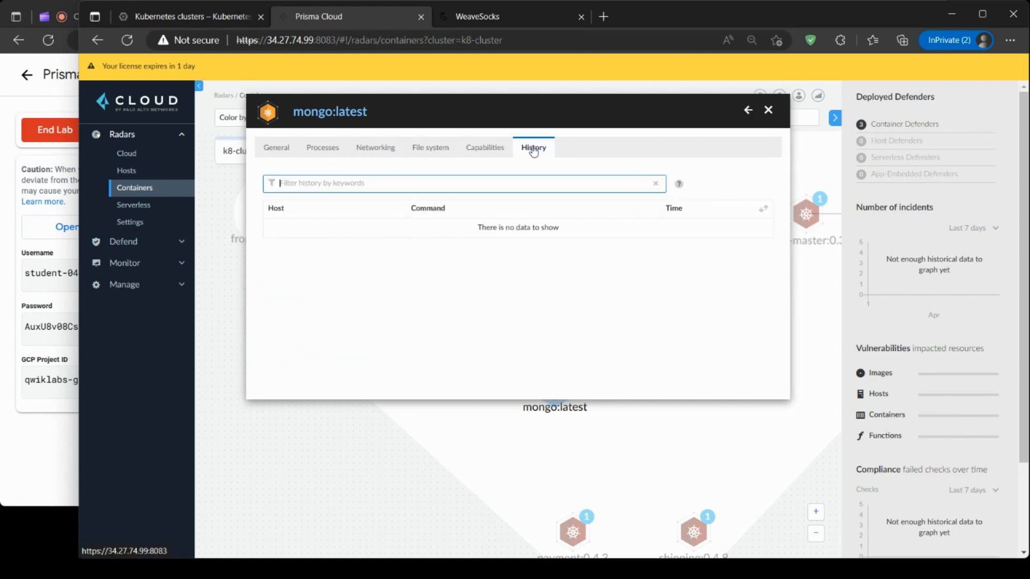
Go back to mongo:latest's service details, check its environment containers, hosts and network ports, and close the details.
click(748, 111)
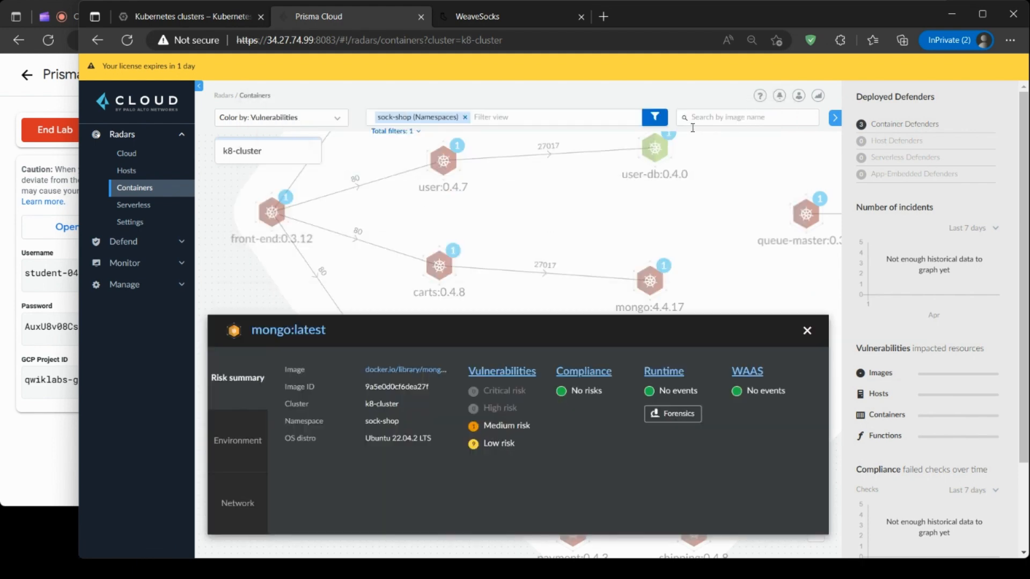
click(236, 441)
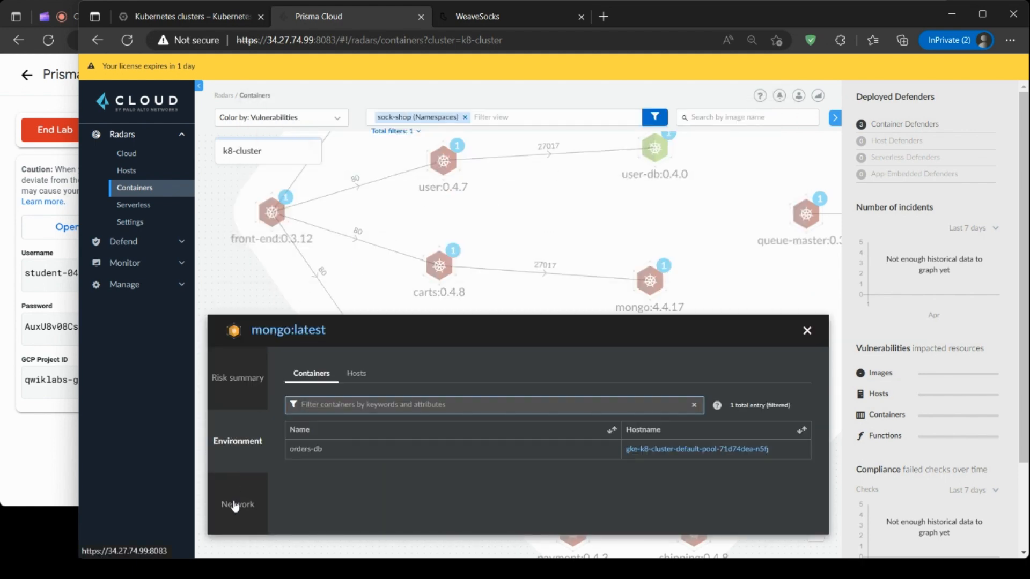
click(358, 374)
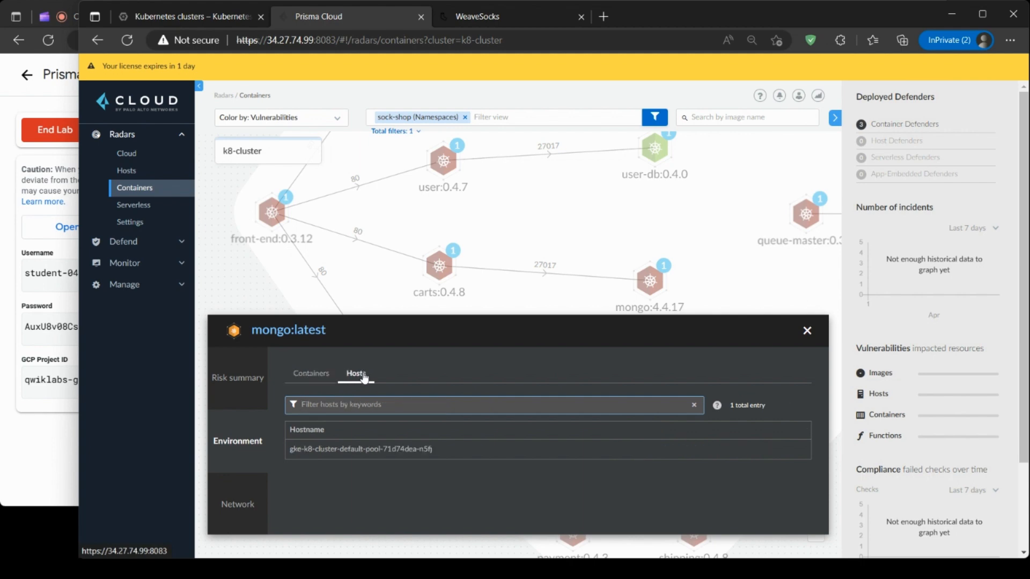
click(246, 508)
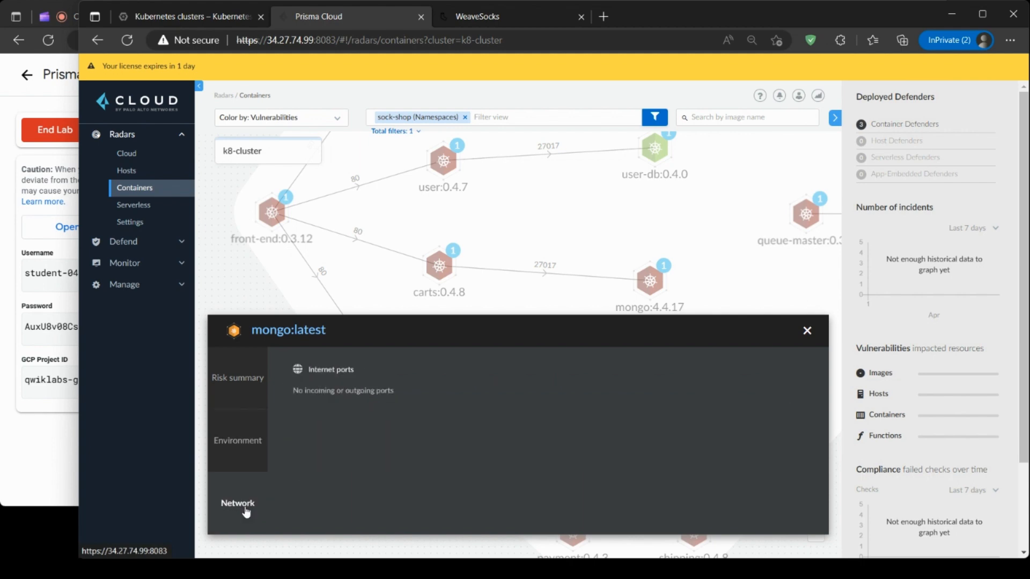
click(807, 330)
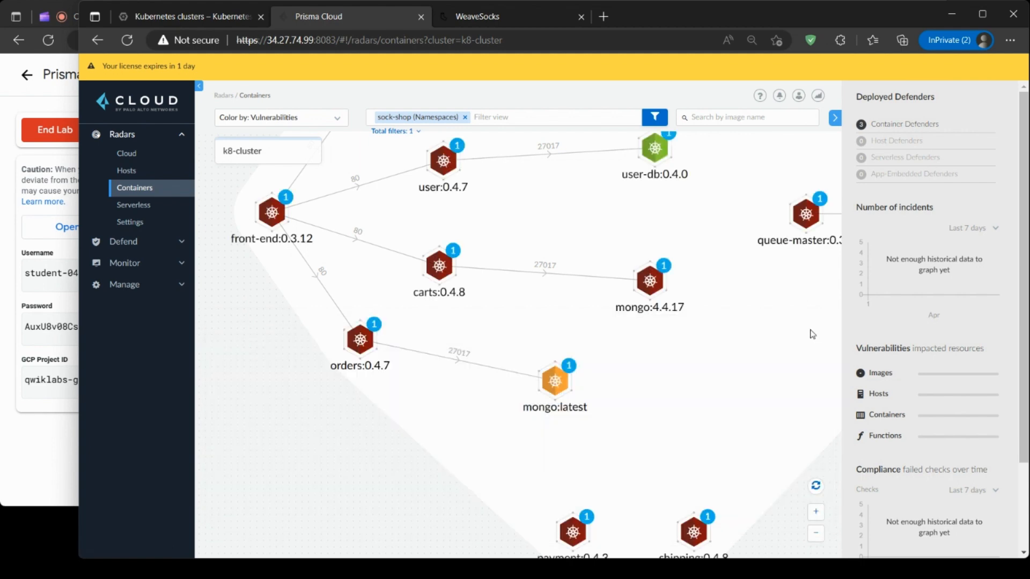
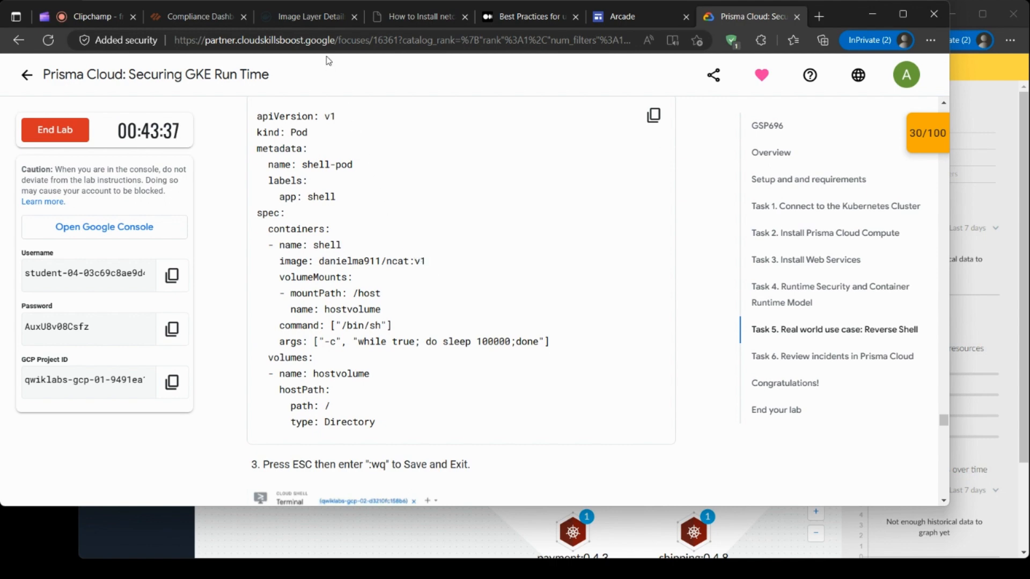
Switch to the Docker Hub layer details of the ncat:v1 image and inspect the commands of layers 10, 9, 8 and 7.
click(312, 20)
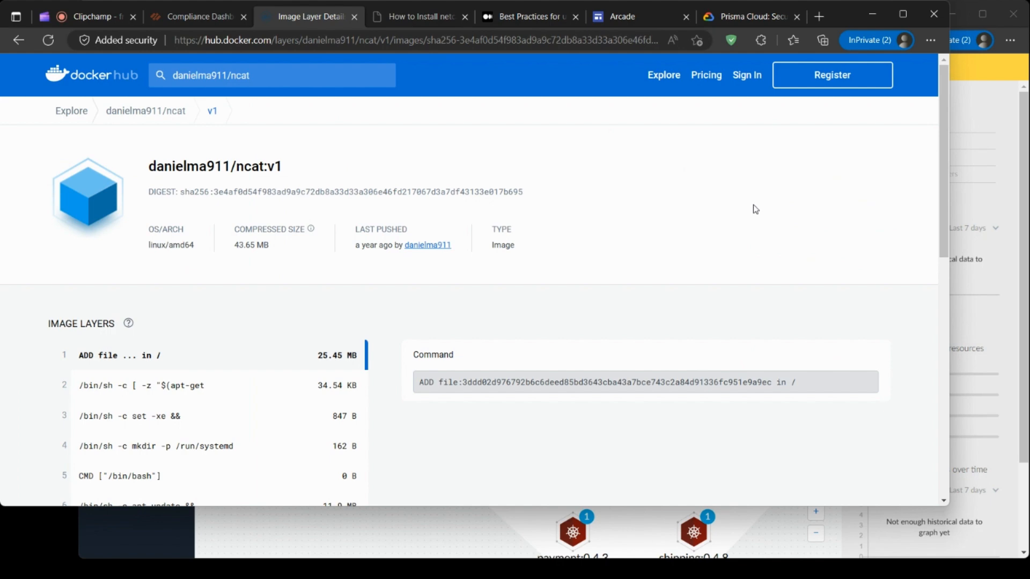
scroll(755, 210, down, 1)
scroll(756, 210, down, 1)
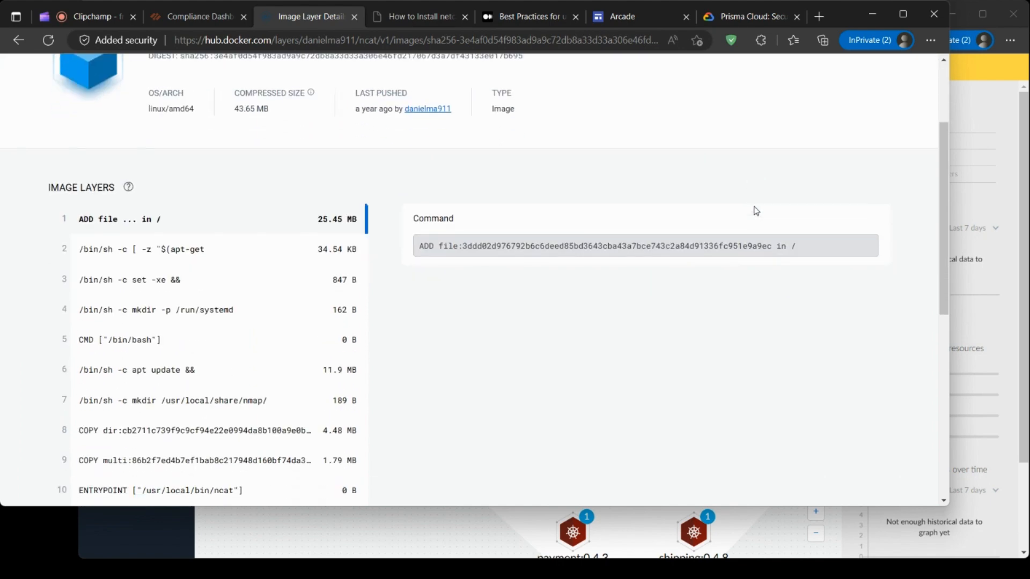
scroll(182, 321, down, 1)
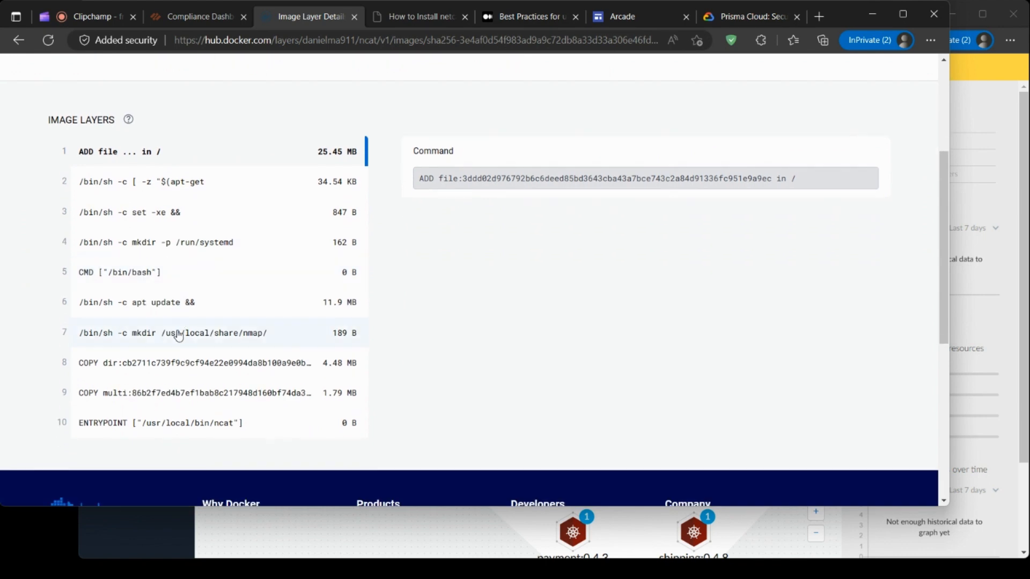
click(185, 425)
click(190, 397)
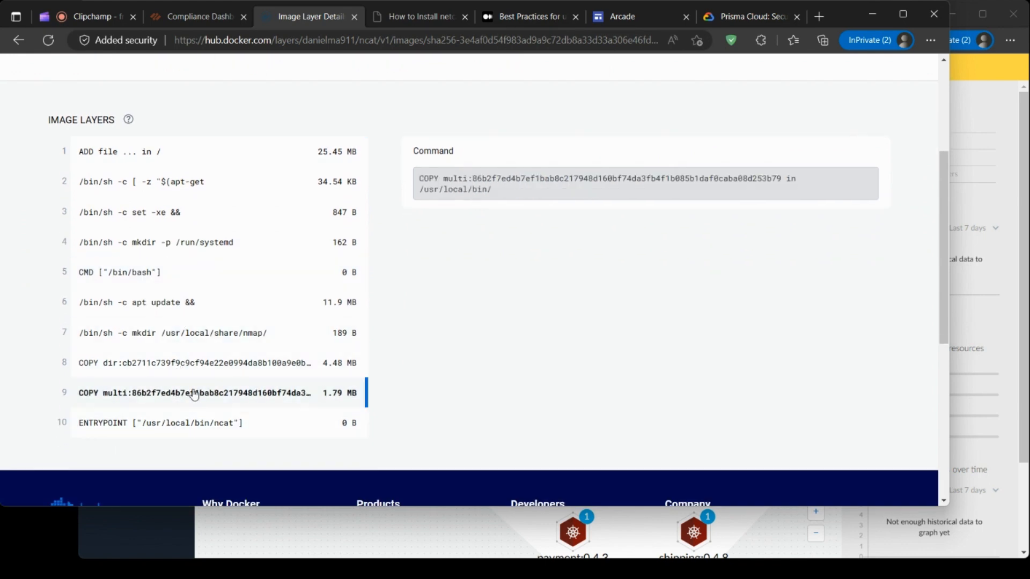
click(203, 363)
click(198, 332)
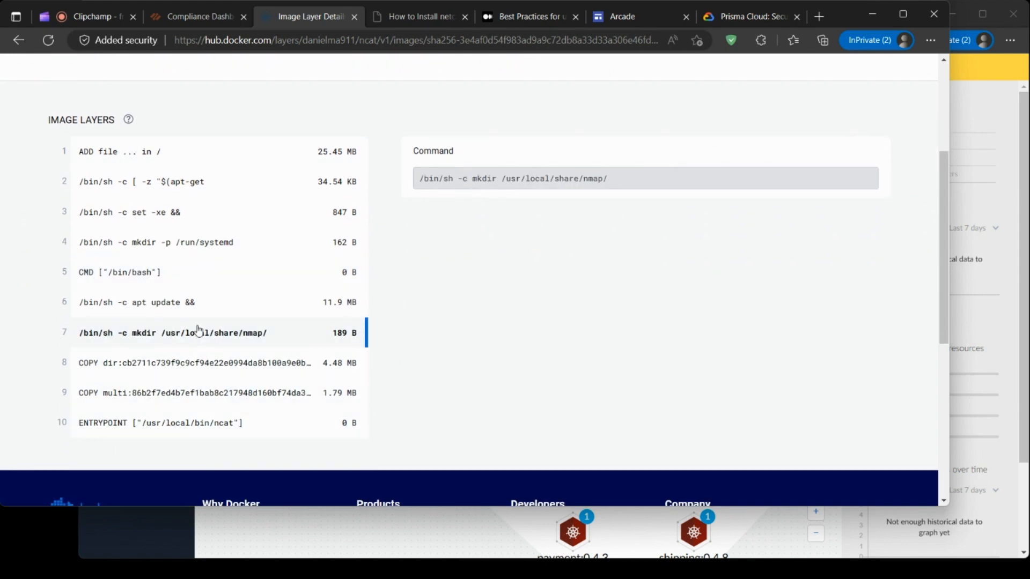
Inspect the commands of the ncat:v1 image's layers 6, 5, 4, 3, 2 and 1.
click(180, 304)
click(141, 280)
click(154, 246)
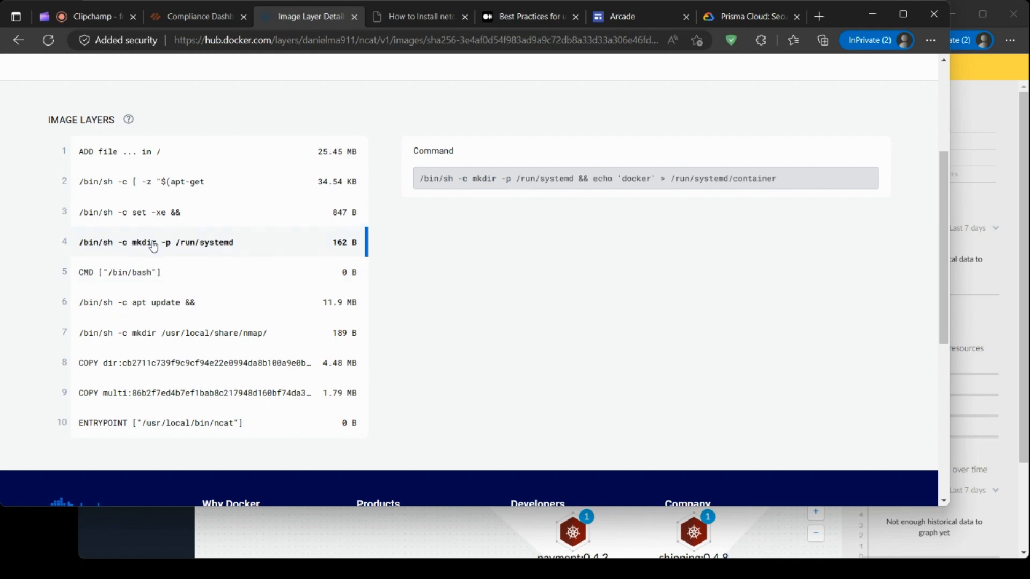
click(154, 216)
click(148, 185)
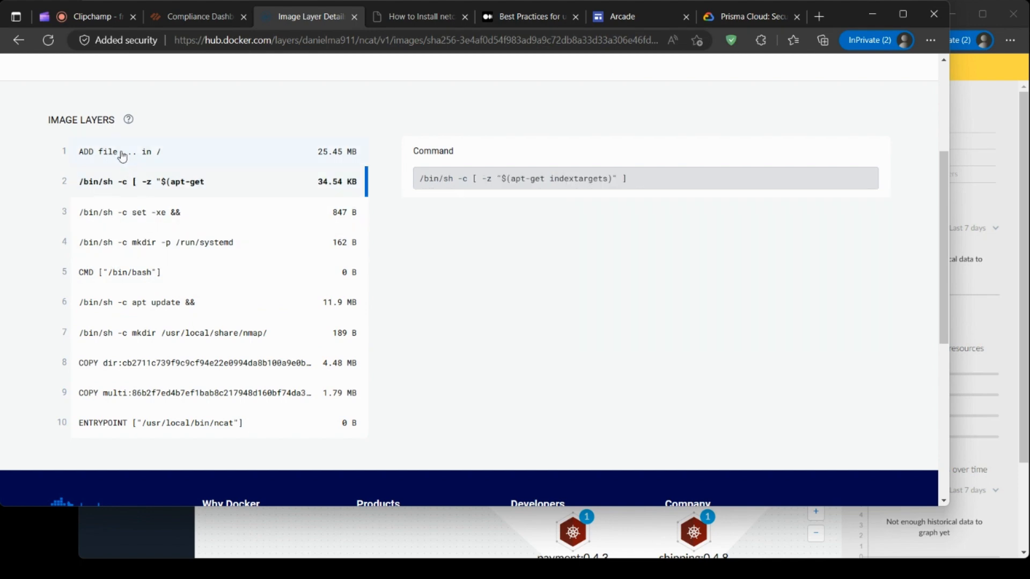
click(127, 156)
Check the ncat repository's tag list and reopen the layer details of the v1 tag.
scroll(250, 242, up, 2)
scroll(250, 243, up, 2)
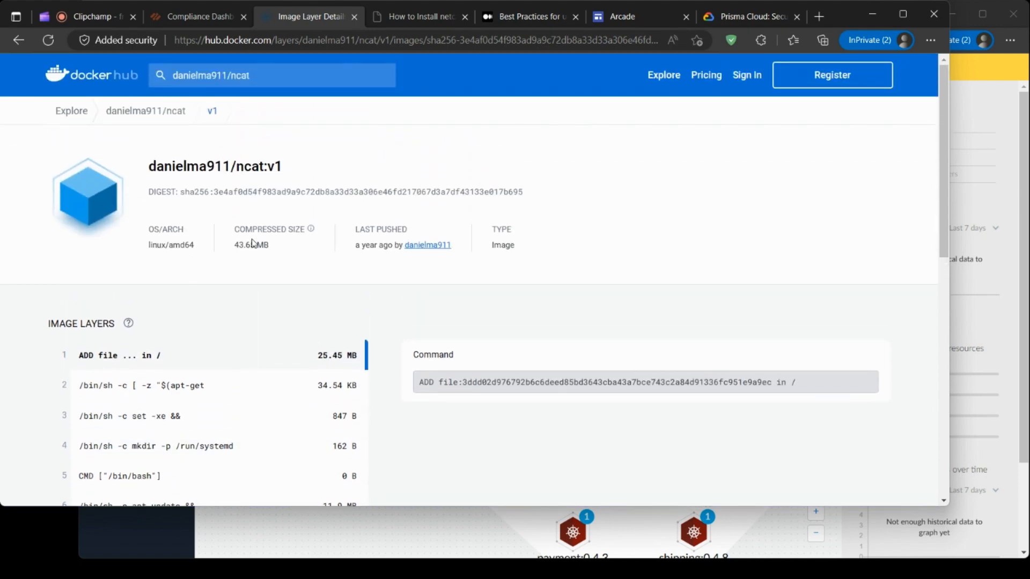
click(167, 114)
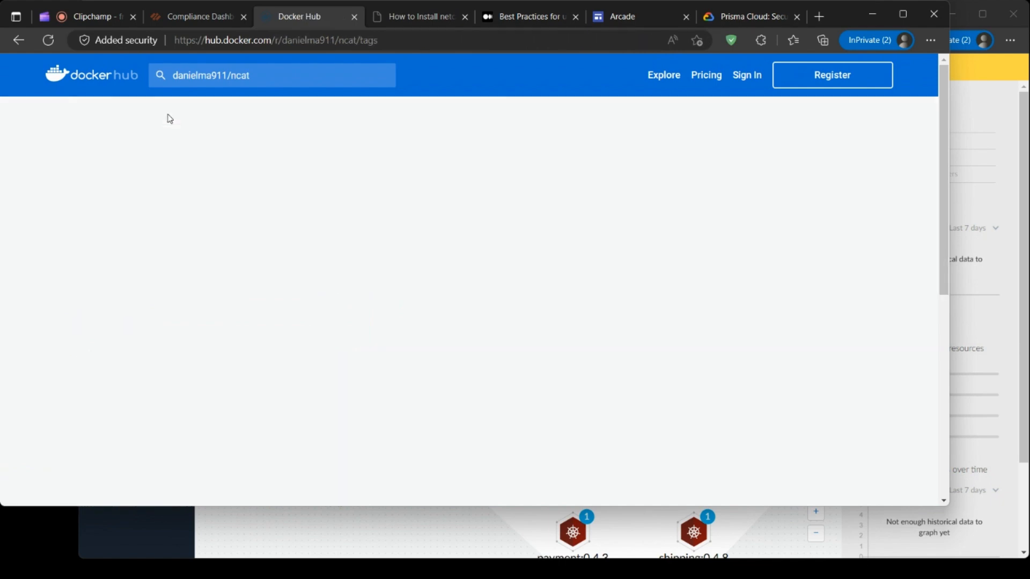
scroll(308, 450, down, 1)
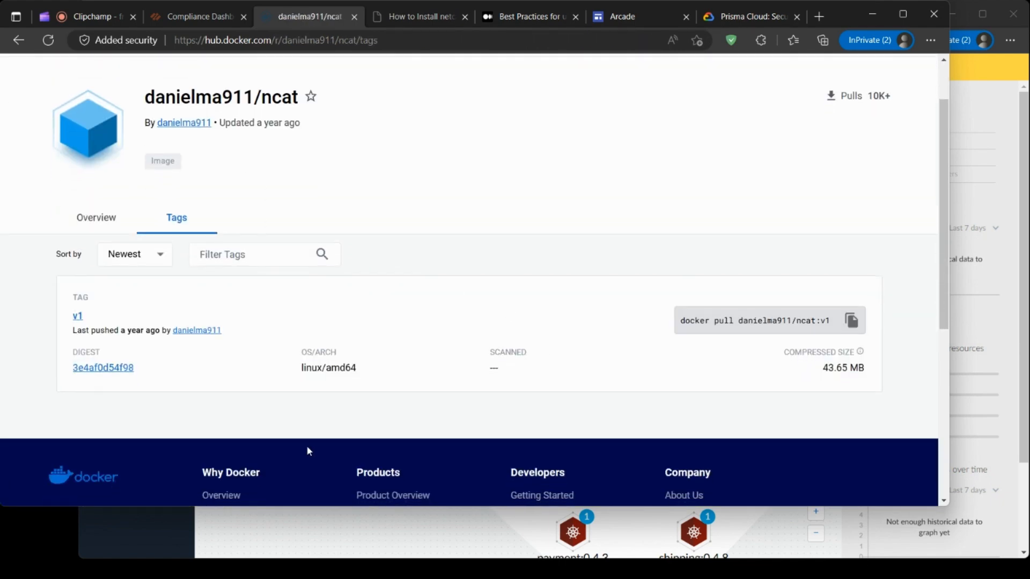
click(78, 319)
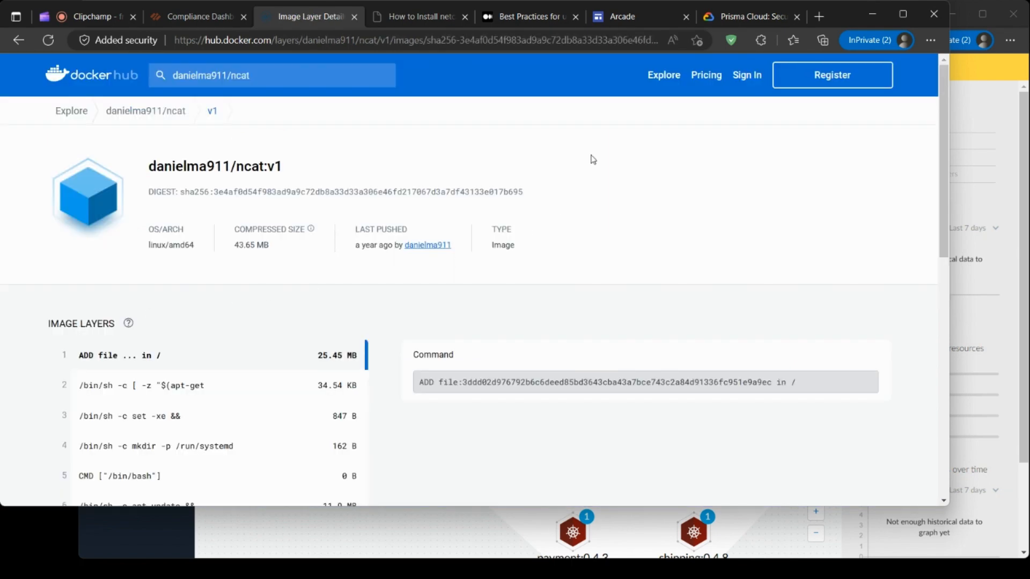
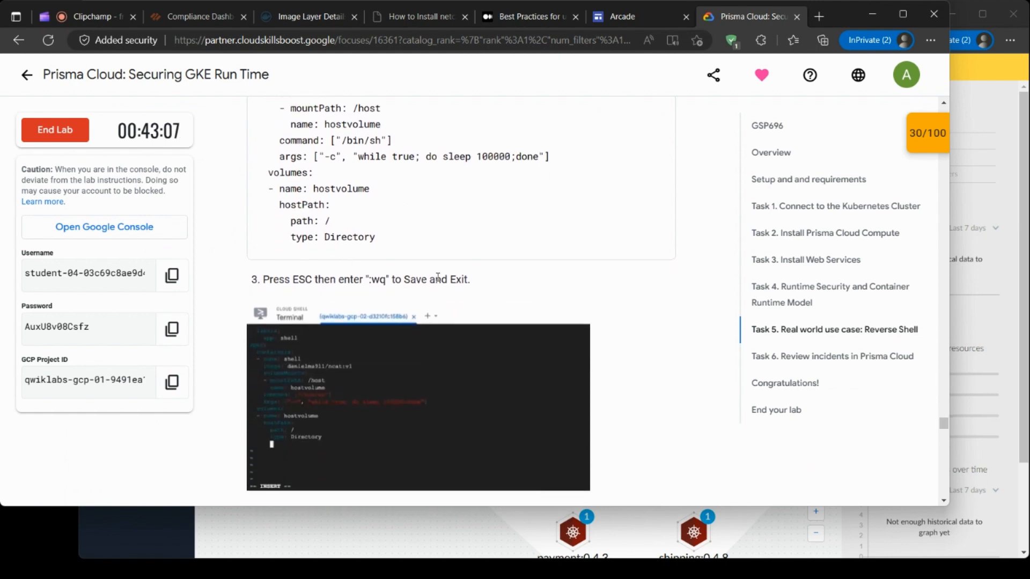
Switch to the GKE lab page and review Task 5's instructions for saving, verifying and deploying reverse.yaml.
scroll(438, 277, down, 2)
scroll(465, 273, down, 3)
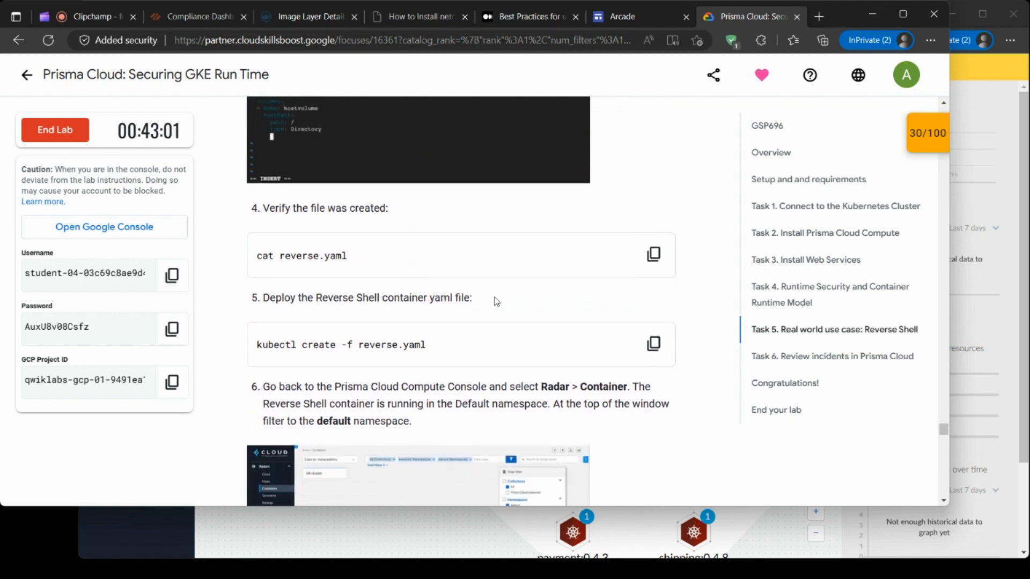
scroll(496, 301, down, 1)
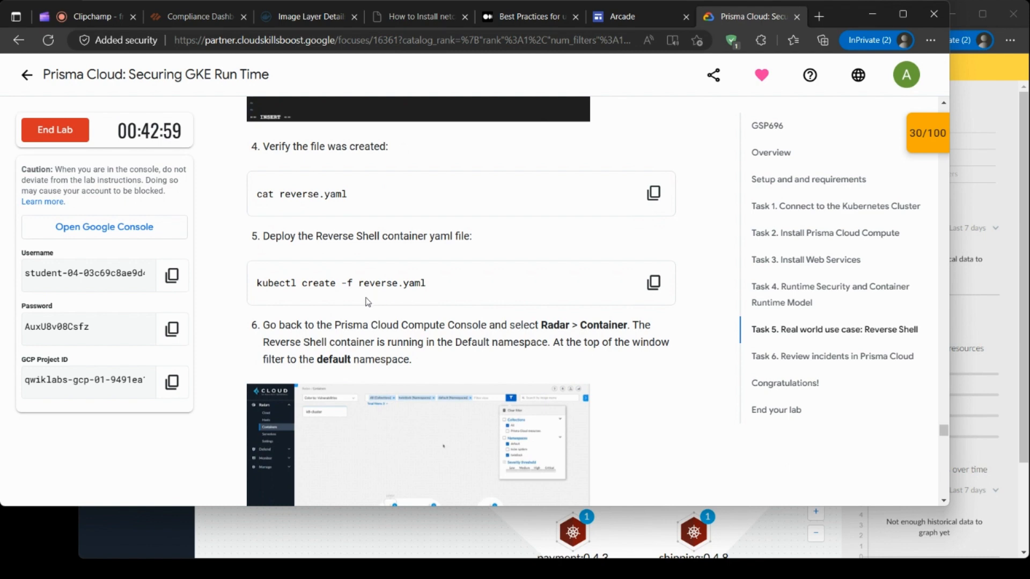
scroll(370, 310, down, 2)
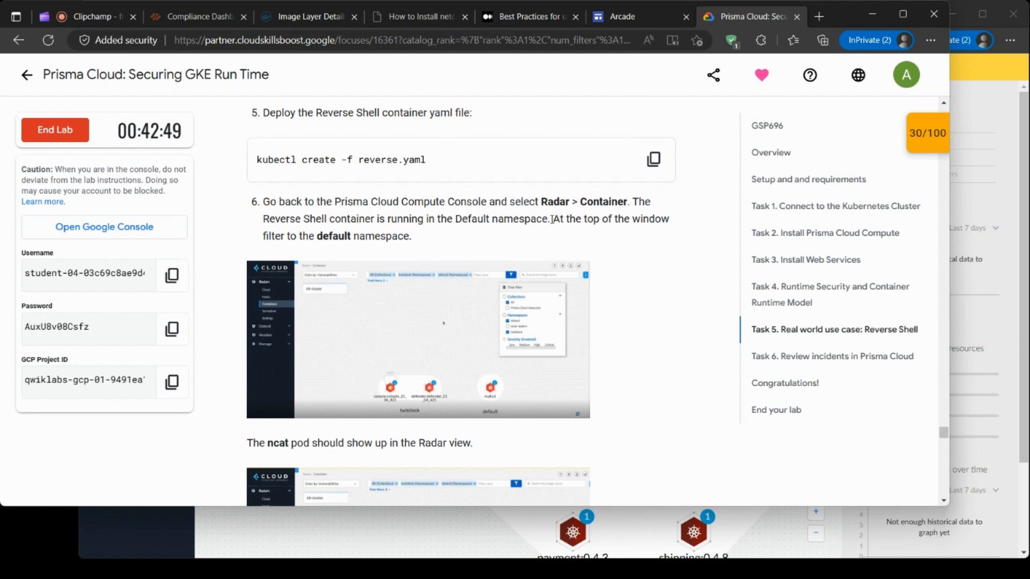
scroll(553, 218, up, 10)
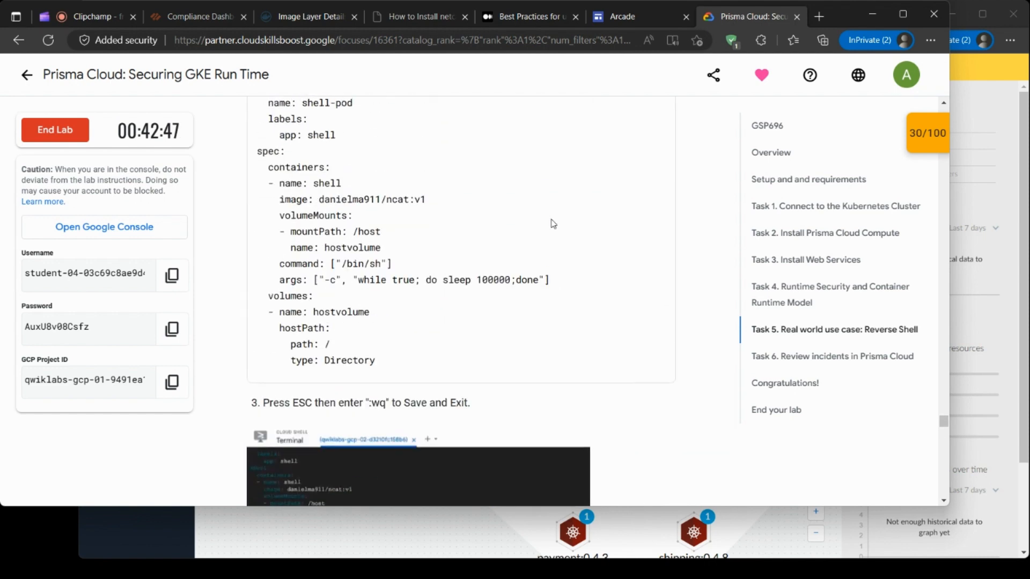
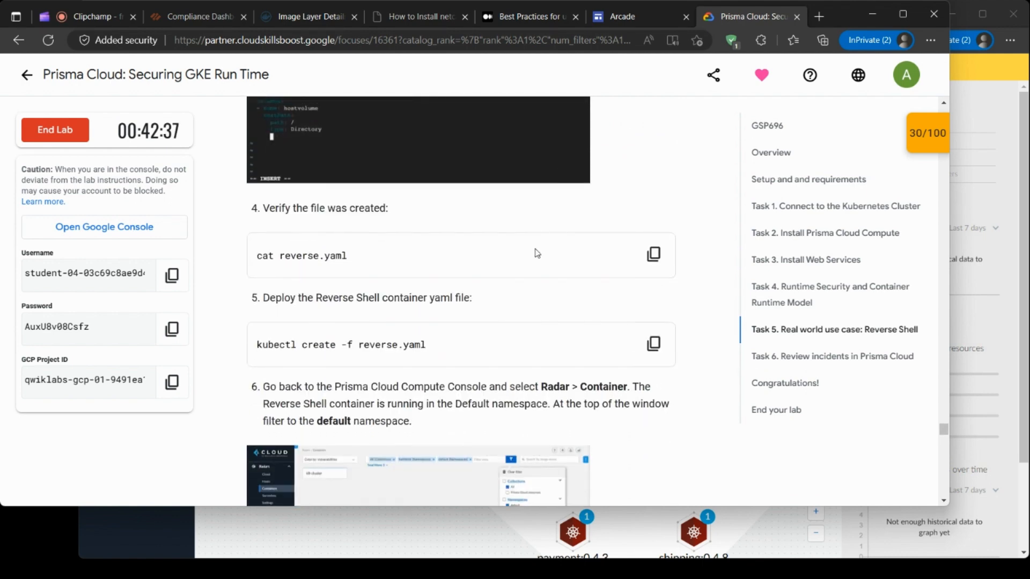
Read Task 5's instructions on finding the ncat pod in Radar, listening on port 80 on host-c2 and accessing the Reverse Shell container.
scroll(537, 254, down, 2)
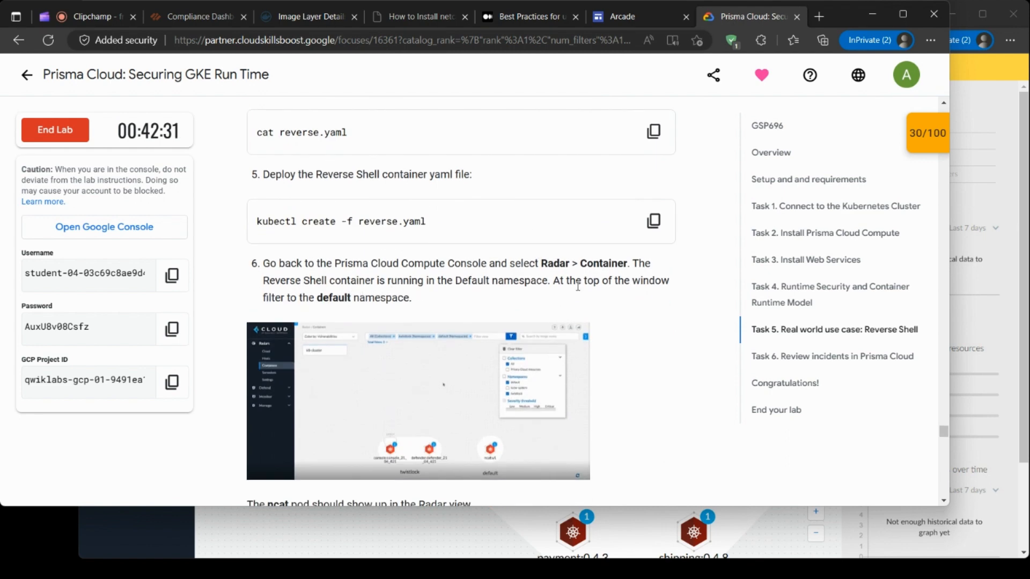
scroll(627, 280, down, 1)
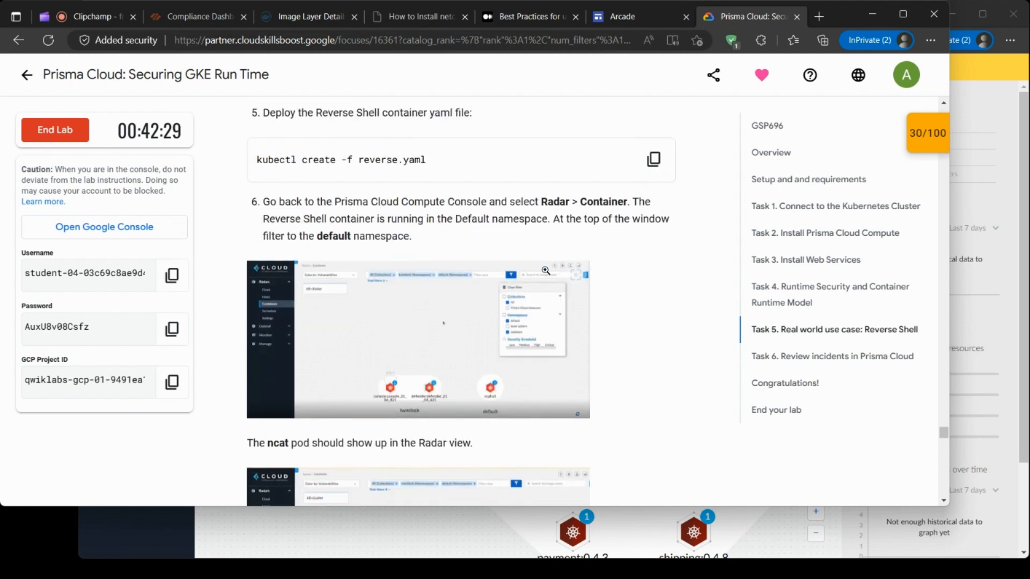
scroll(403, 242, down, 1)
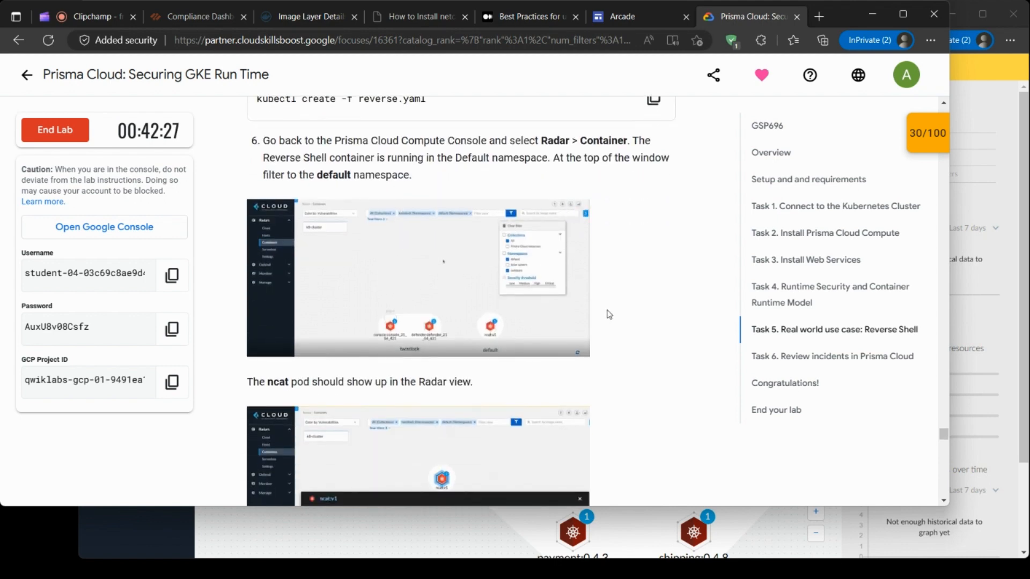
scroll(611, 318, down, 1)
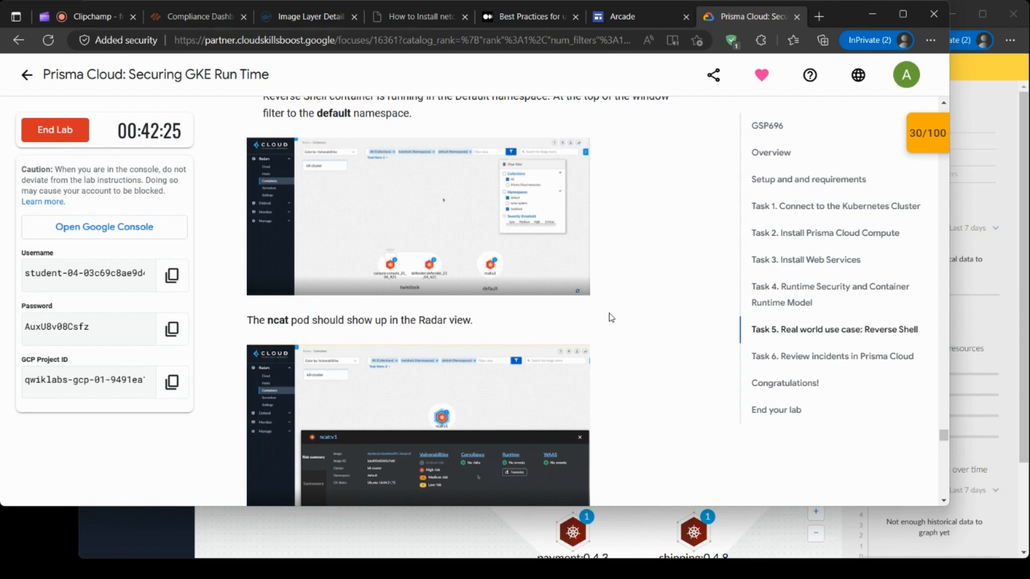
scroll(611, 318, down, 1)
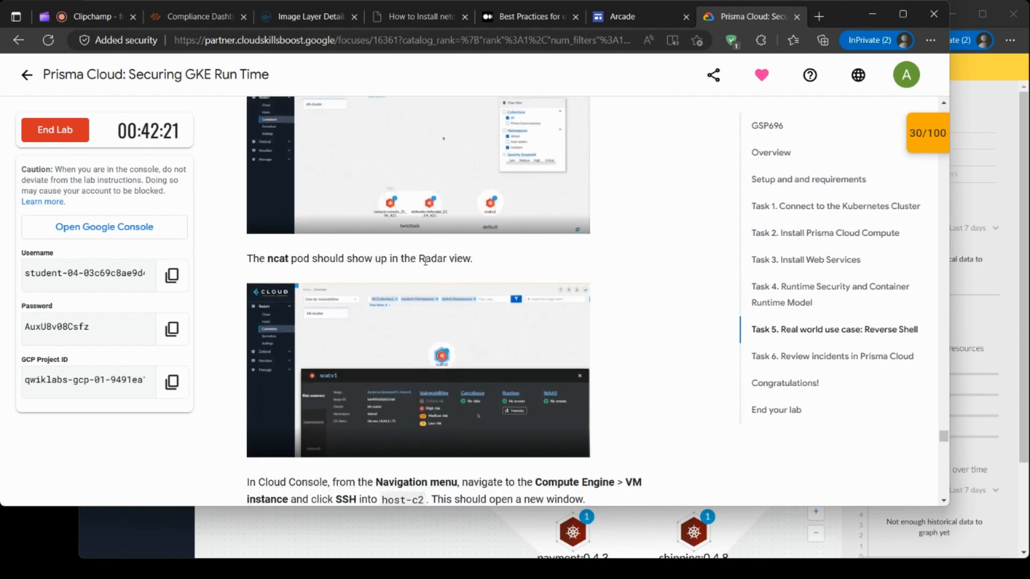
scroll(525, 261, down, 1)
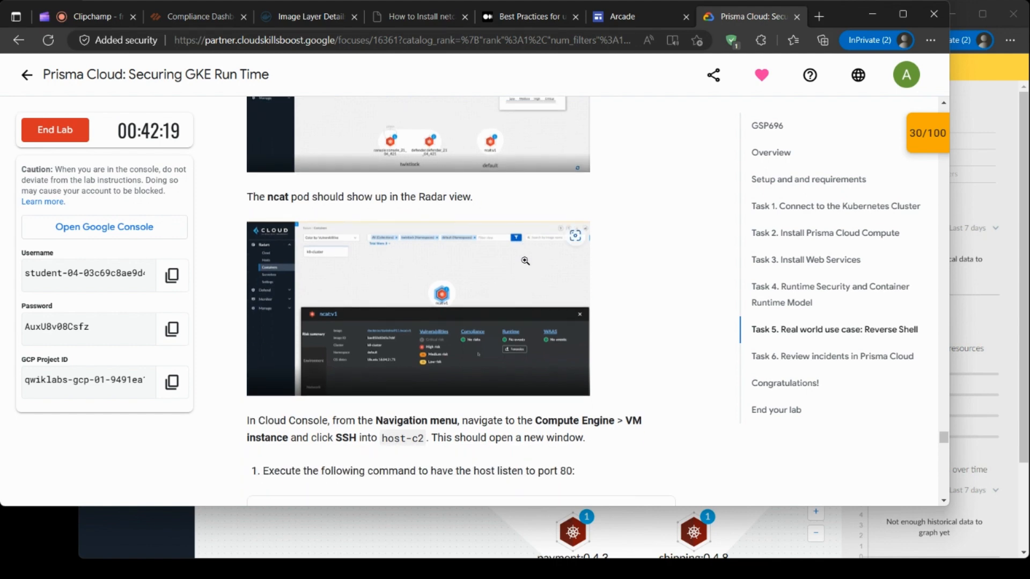
scroll(525, 262, down, 2)
scroll(525, 263, down, 1)
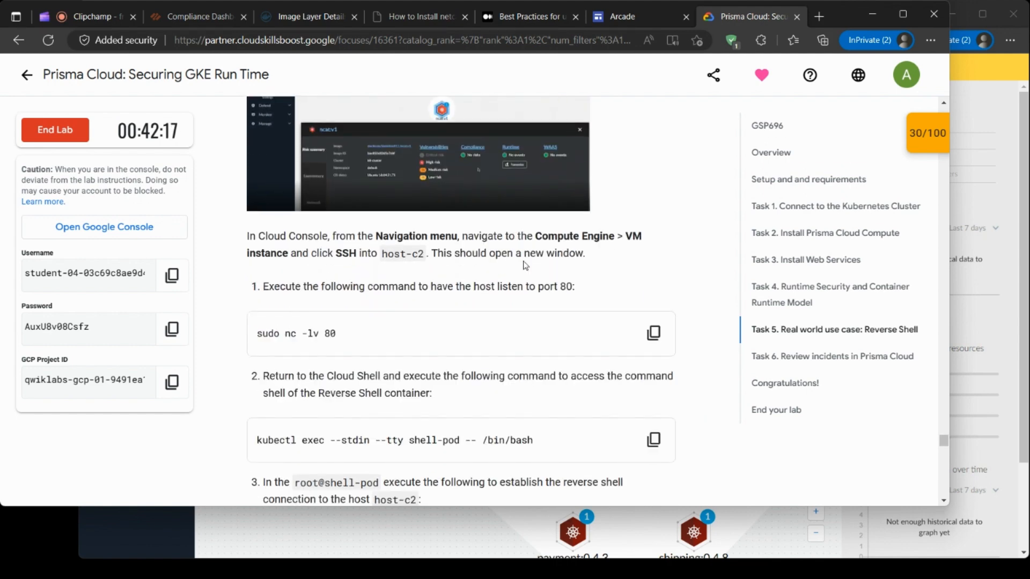
Return from the lab guide's reverse shell instructions to Google Cloud Shell and clear the terminal.
scroll(523, 262, down, 1)
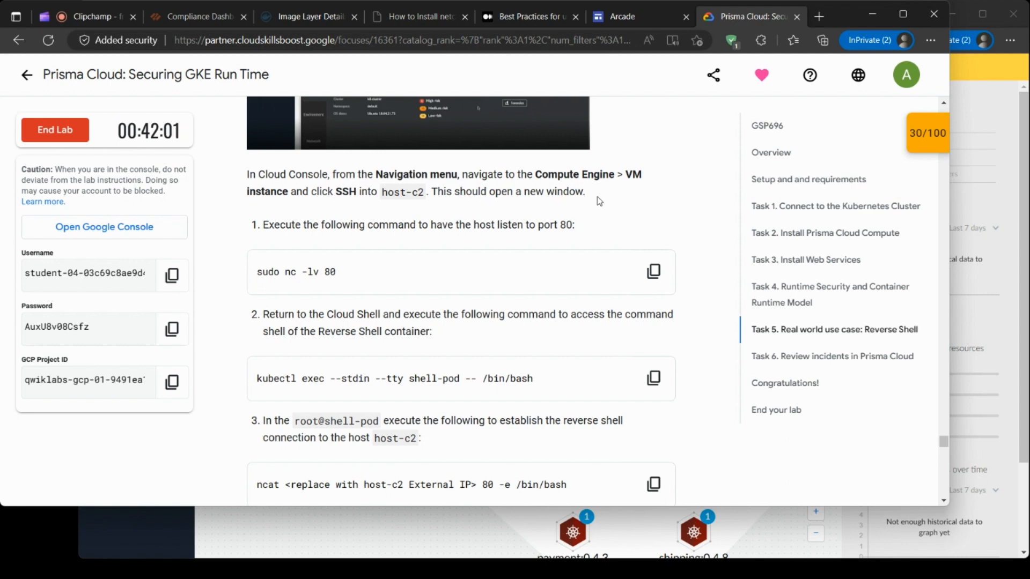
scroll(599, 202, up, 1)
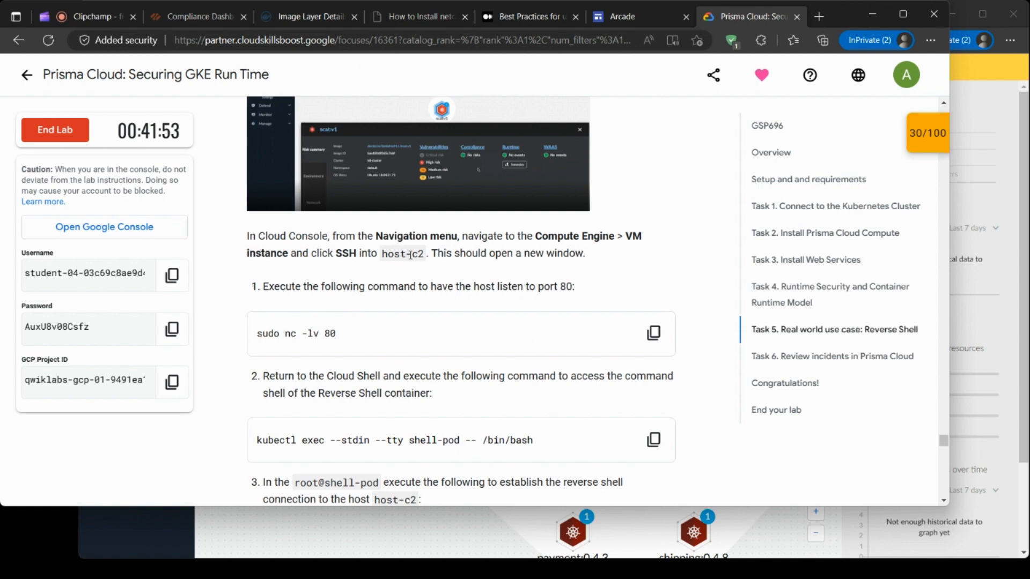
scroll(573, 284, up, 6)
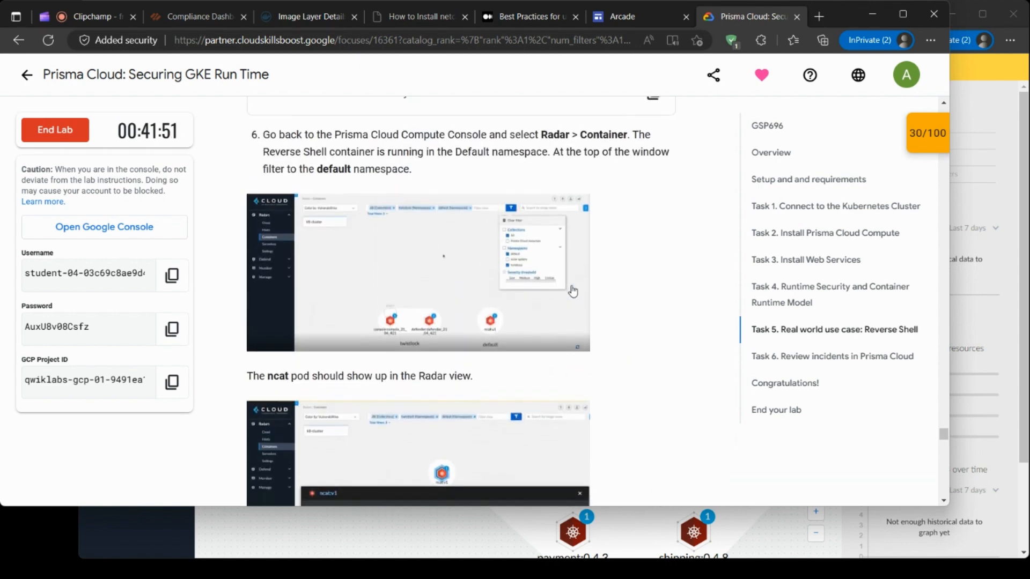
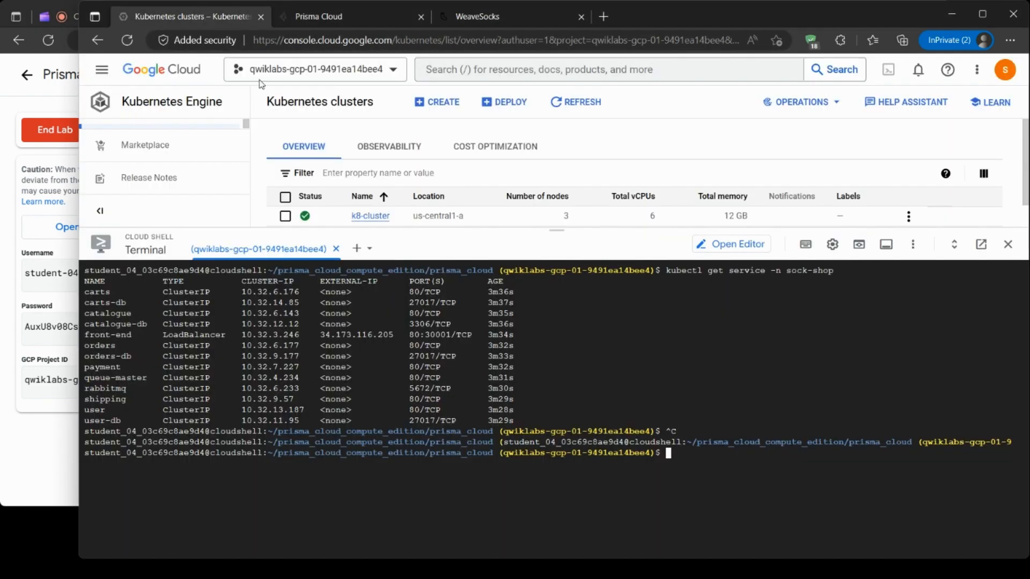
text(clear)
key(Return)
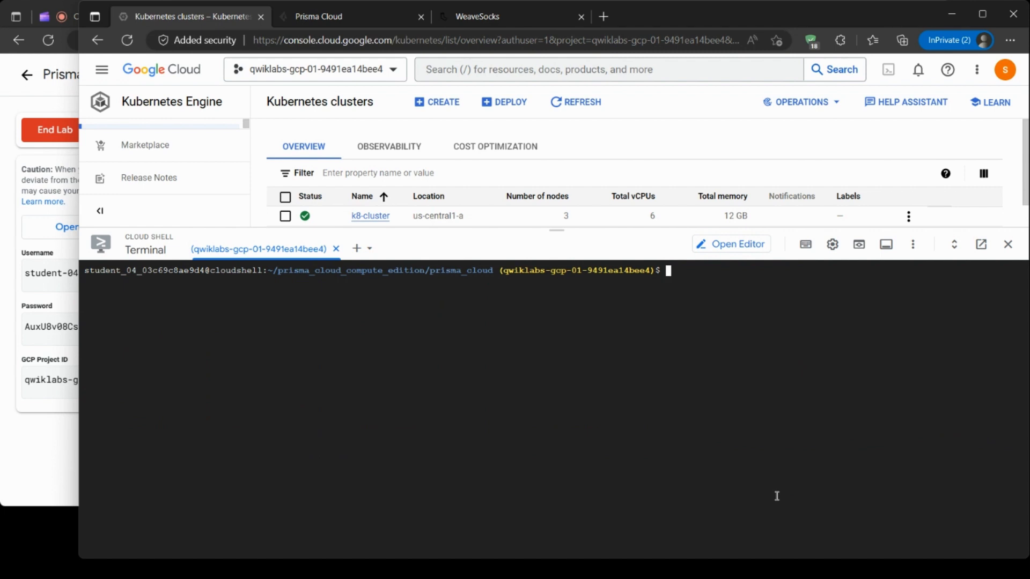
text(nano)
key(Return)
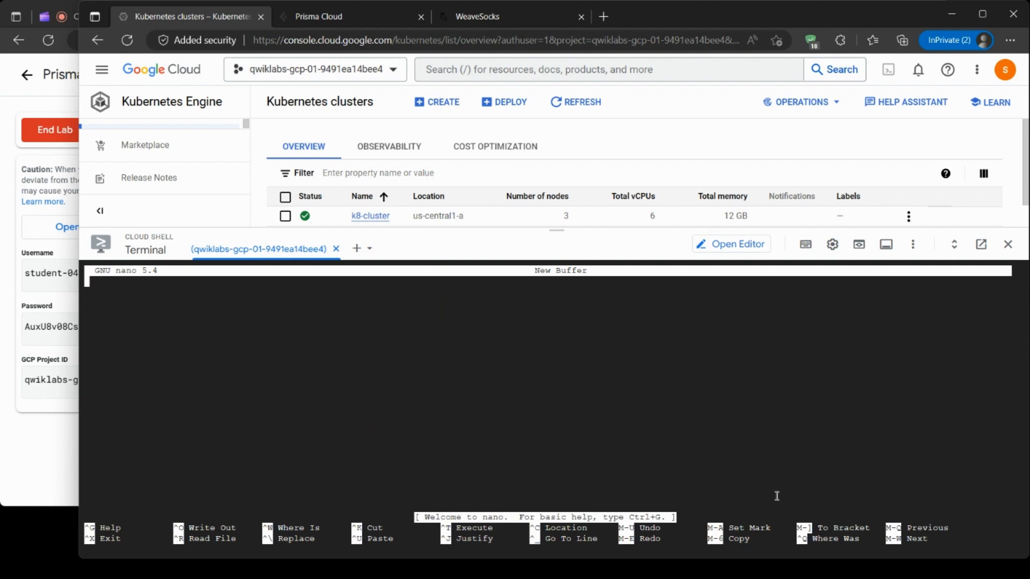
key(ctrl+x)
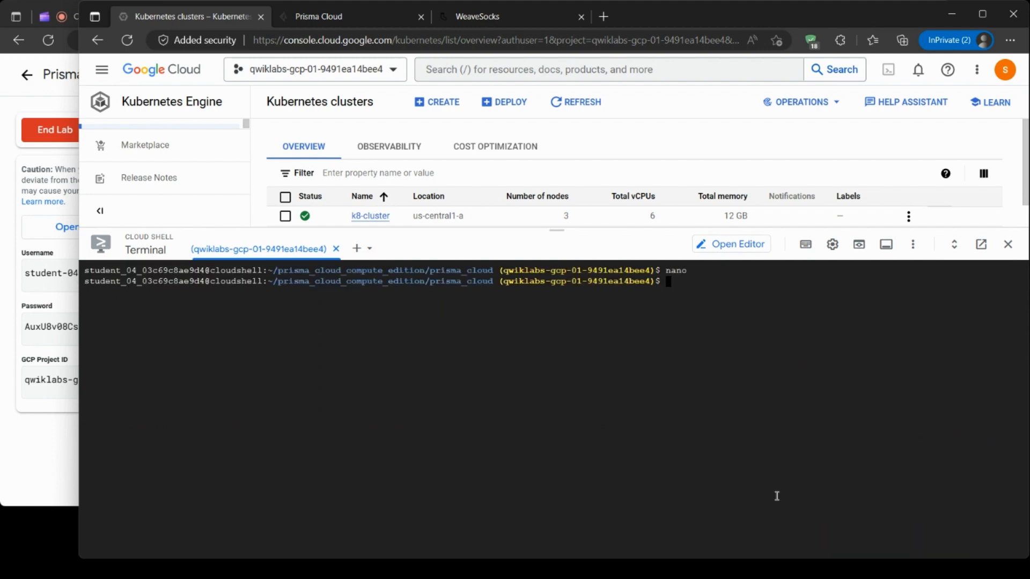
Create reverse.yaml in nano with the Reverse Shell pod definition from the lab guide, and save it.
key(ctrl+v)
key(Left)
key(Left)
key(Left)
key(Left)
key(Left)
key(Left)
key(Left)
key(Left)
key(Left)
key(Left)
key(Left)
key(Left)
key(BackSpace)
key(BackSpace)
key(BackSpace)
key(BackSpace)
key(BackSpace)
text(nano)
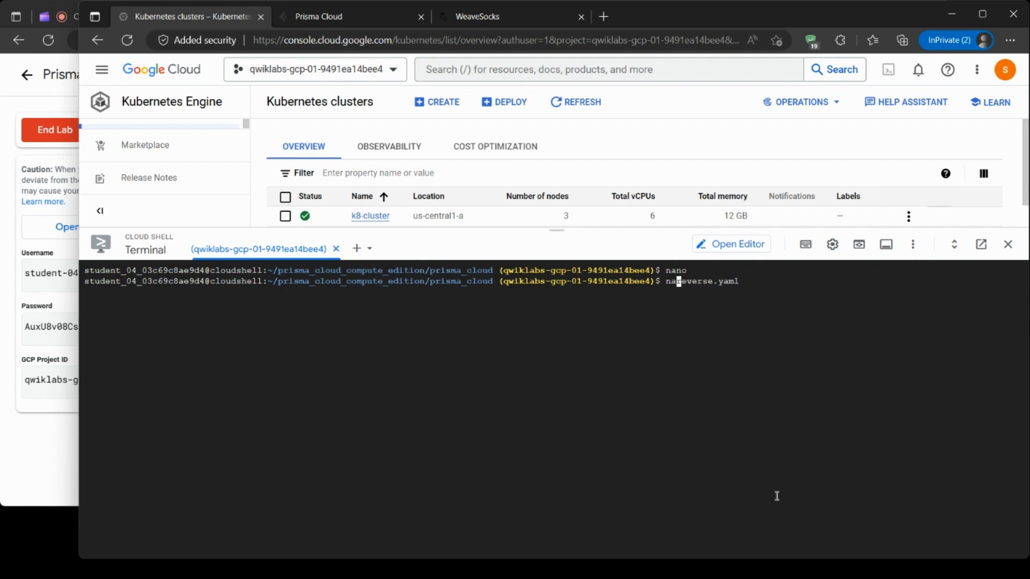
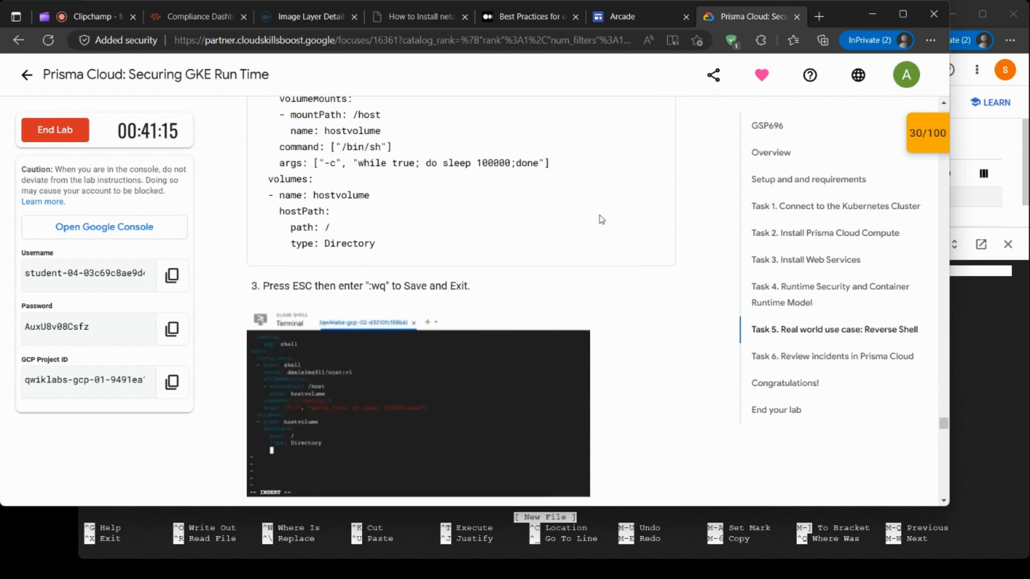
scroll(601, 219, down, 5)
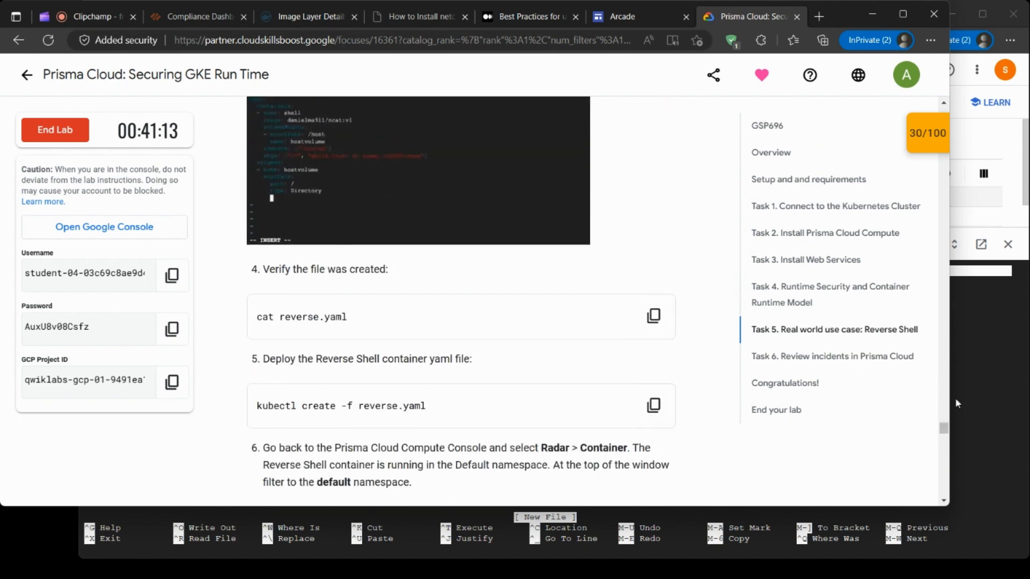
click(998, 374)
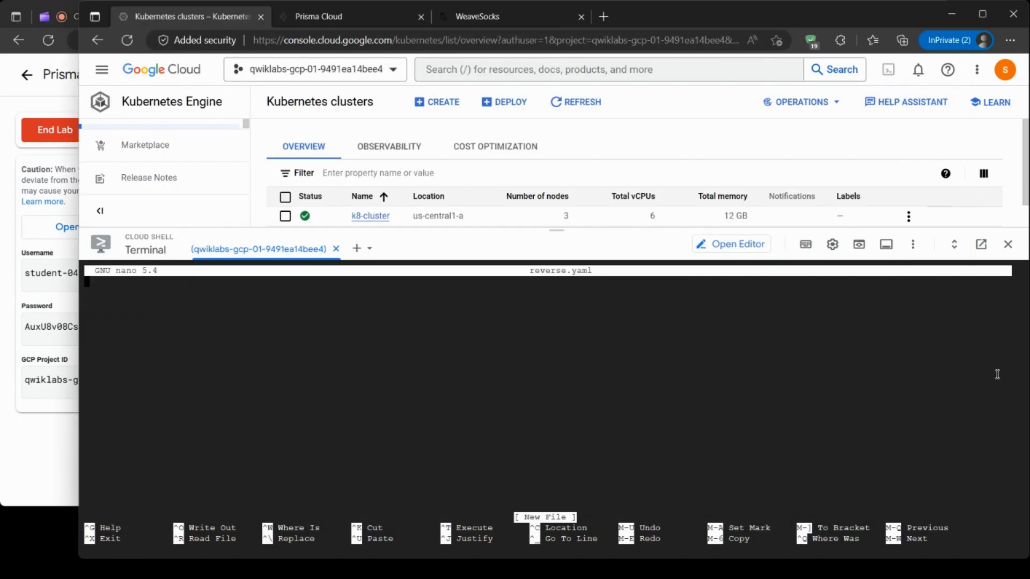
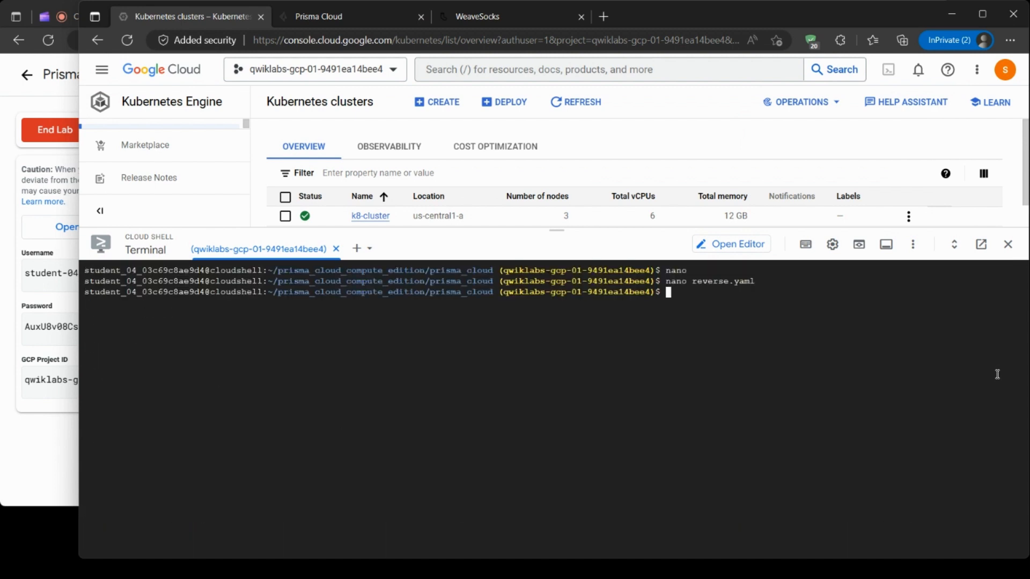
Print the contents of reverse.yaml in the terminal with cat to verify the file.
key(Up)
key(Left)
key(Left)
key(Left)
key(Left)
key(Left)
key(Left)
key(Left)
key(Left)
key(Left)
key(Left)
key(Left)
key(Left)
key(BackSpace)
key(BackSpace)
key(BackSpace)
key(BackSpace)
key(BackSpace)
text(vat)
key(Return)
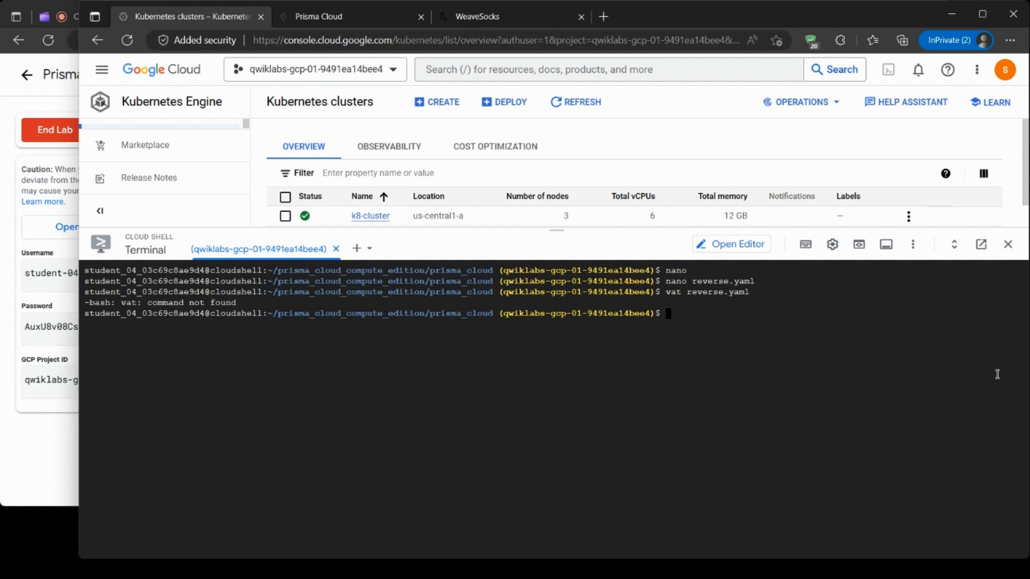
key(Up)
key(Left)
key(Left)
key(Home)
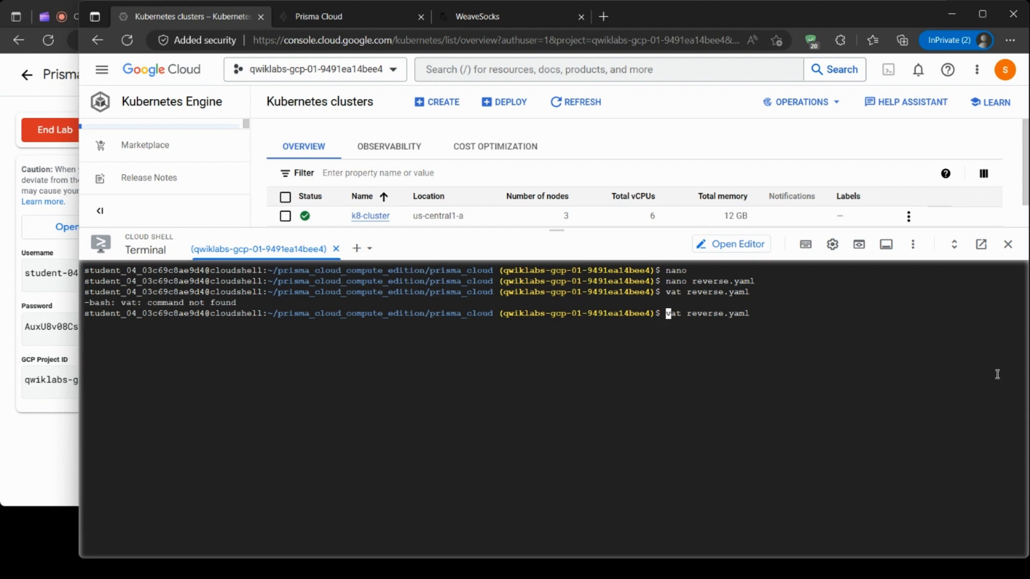
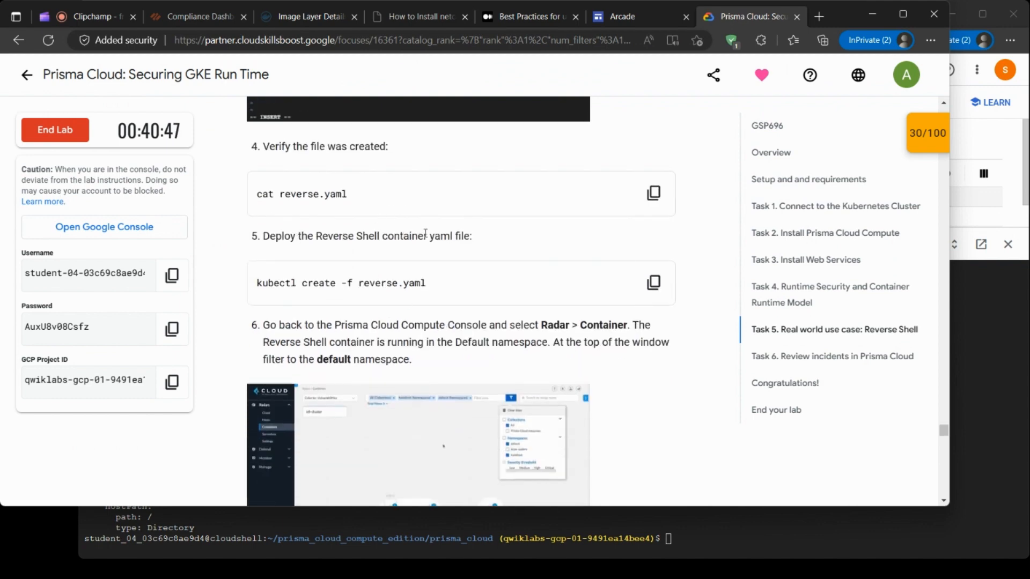
Copy the deployment command kubectl create -f reverse.yaml from the lab guide and run it in Cloud Shell.
scroll(425, 234, down, 2)
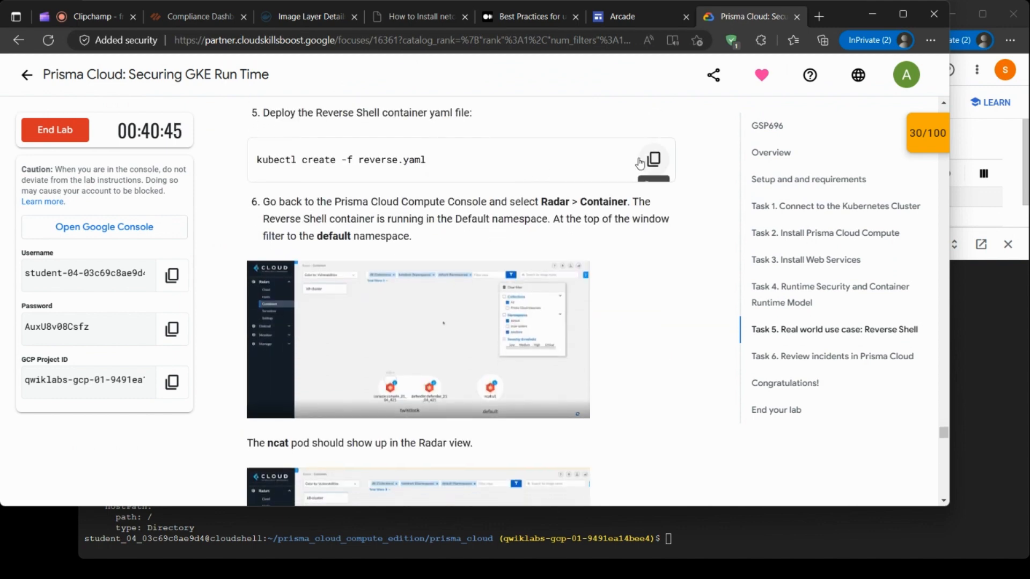
click(650, 160)
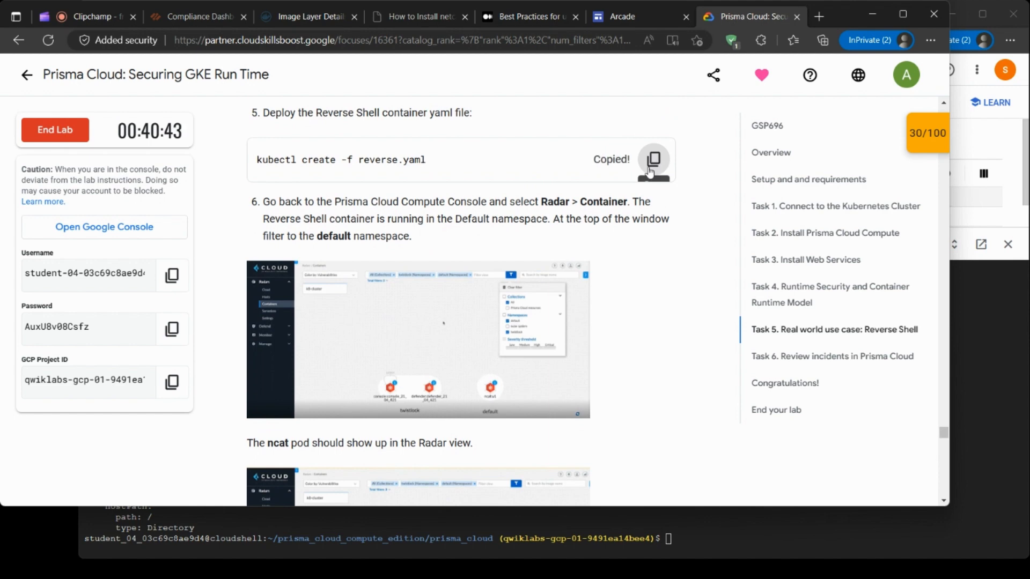
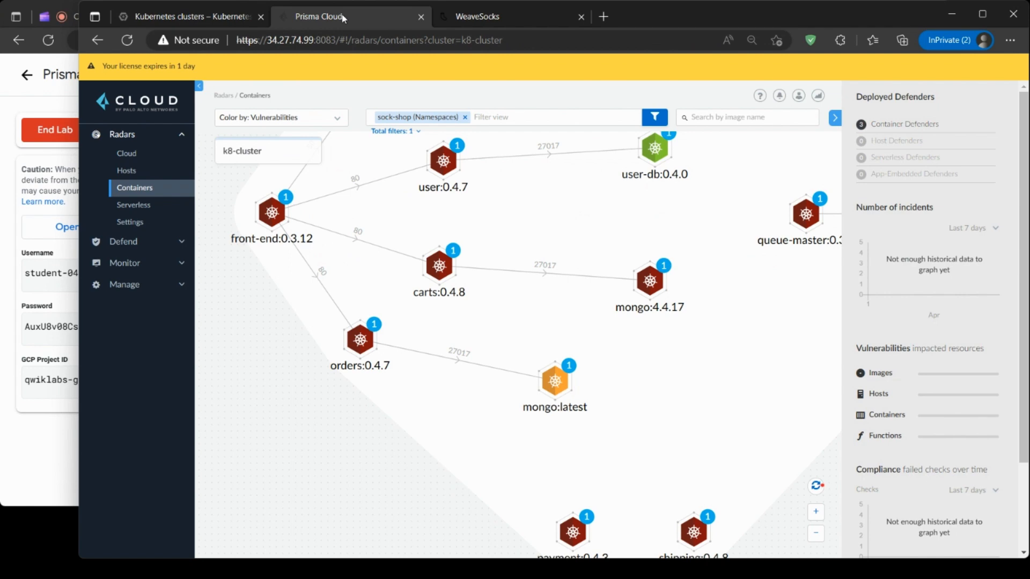
Refresh the container radar of k8-cluster in Prisma Cloud and filter it to the default namespace instead of sock-shop.
click(132, 170)
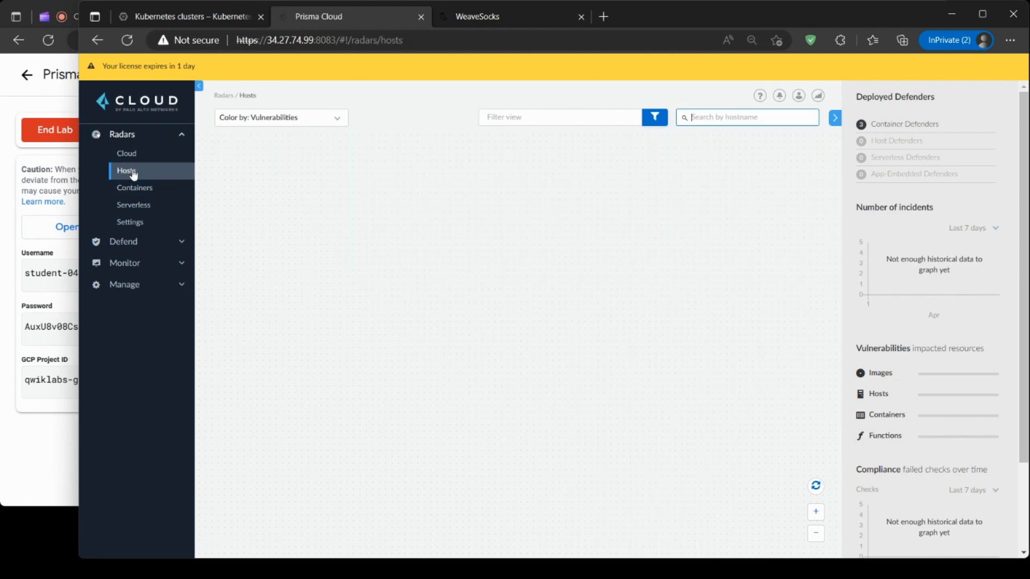
click(134, 193)
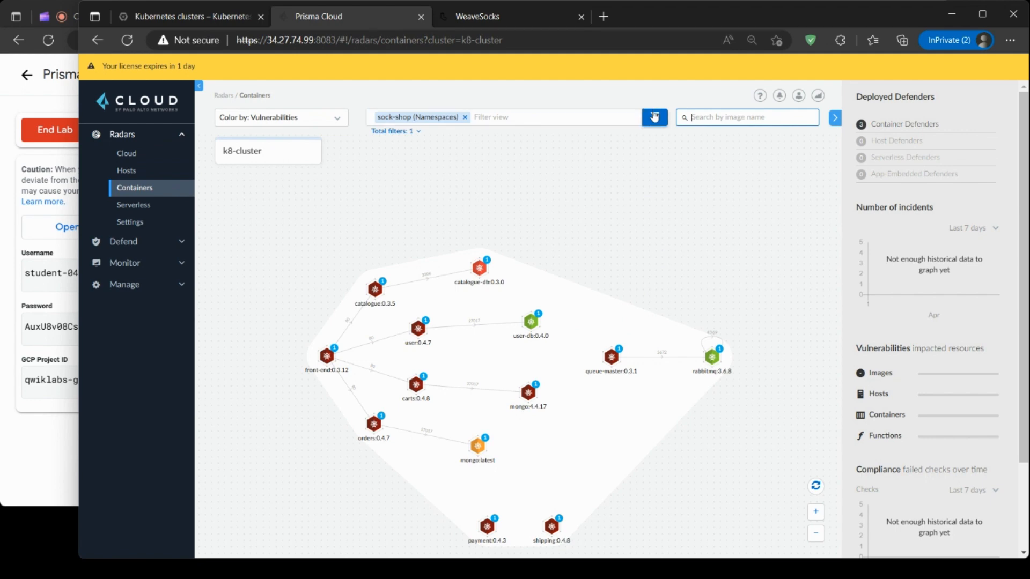
scroll(719, 413, down, 3)
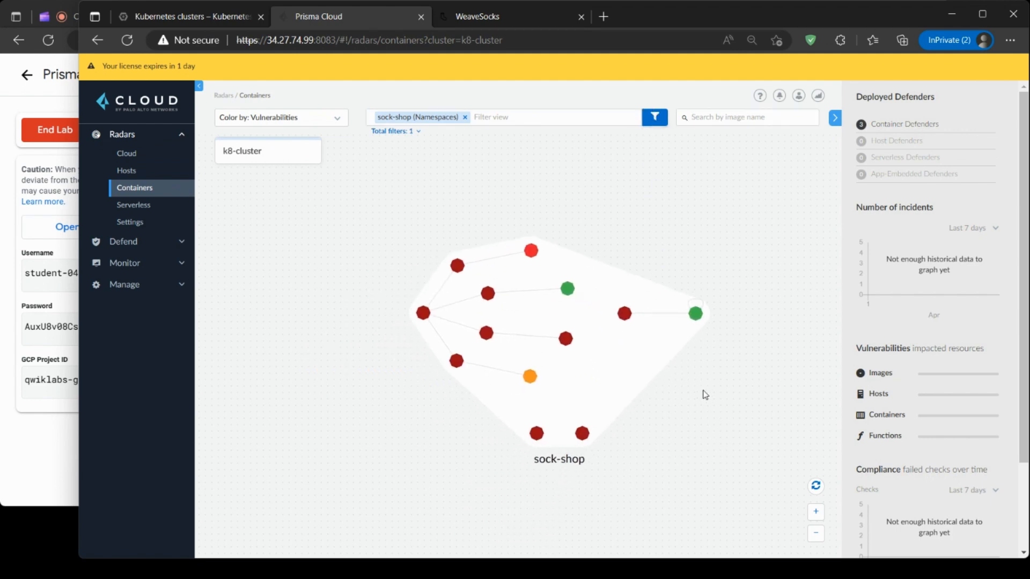
click(816, 486)
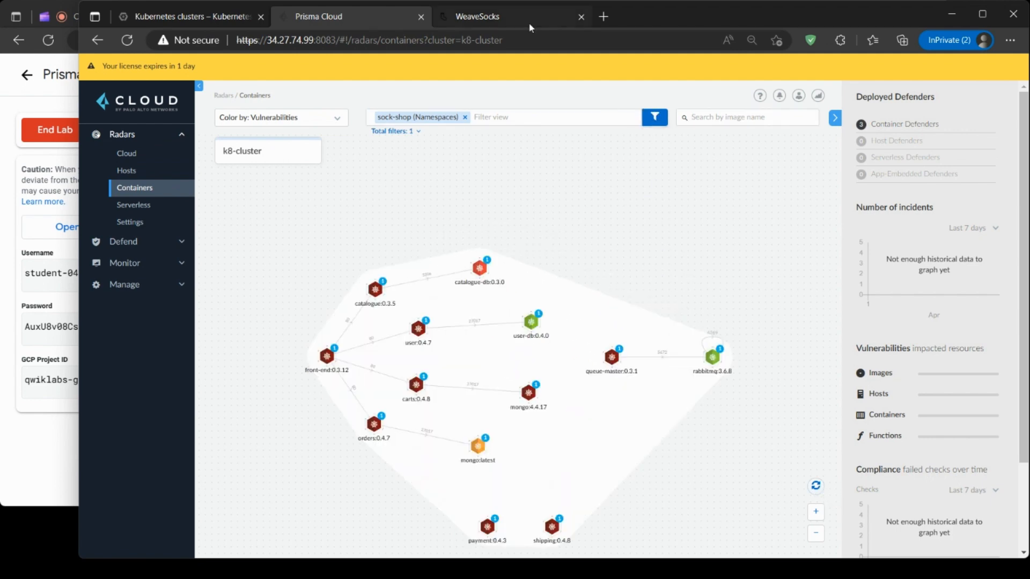
click(656, 117)
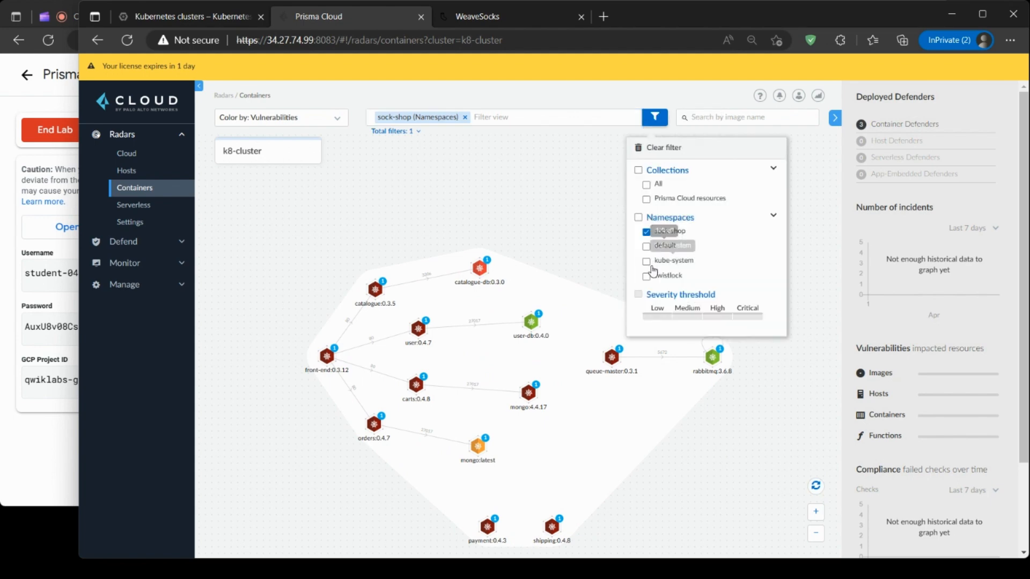
click(646, 233)
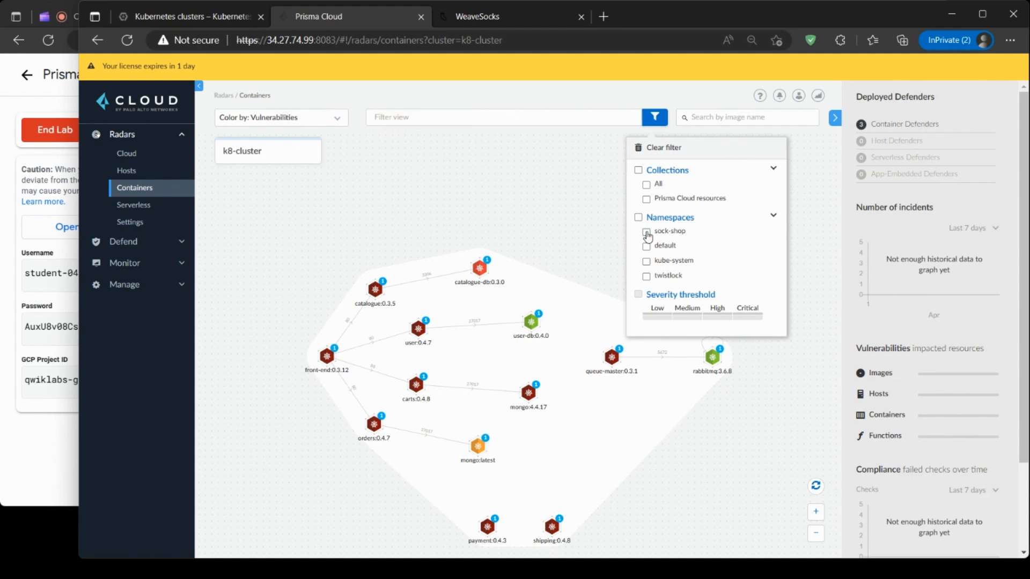
click(646, 232)
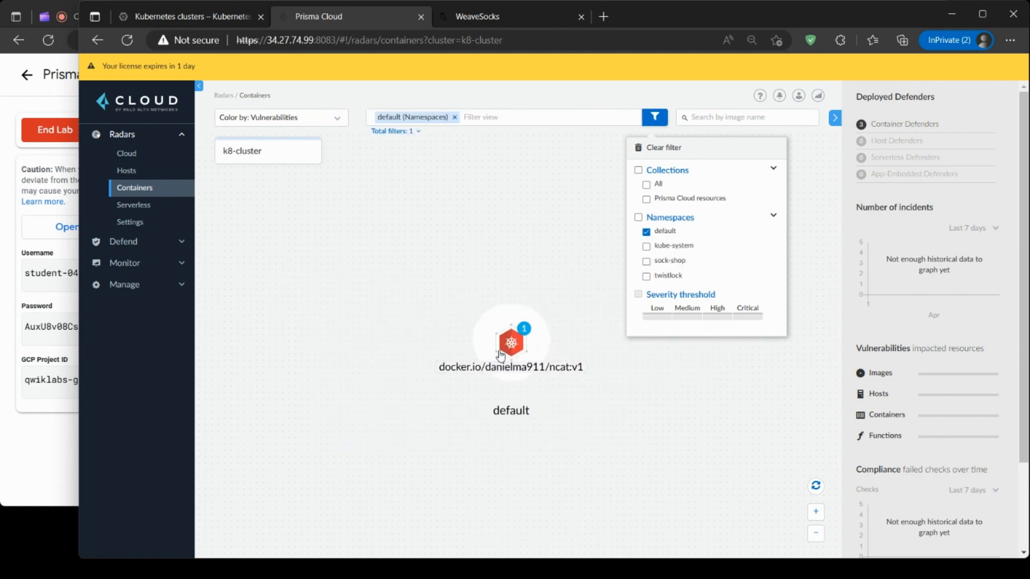
Inspect the risk summary of the ncat:v1 container in the radar and close it.
scroll(604, 390, up, 2)
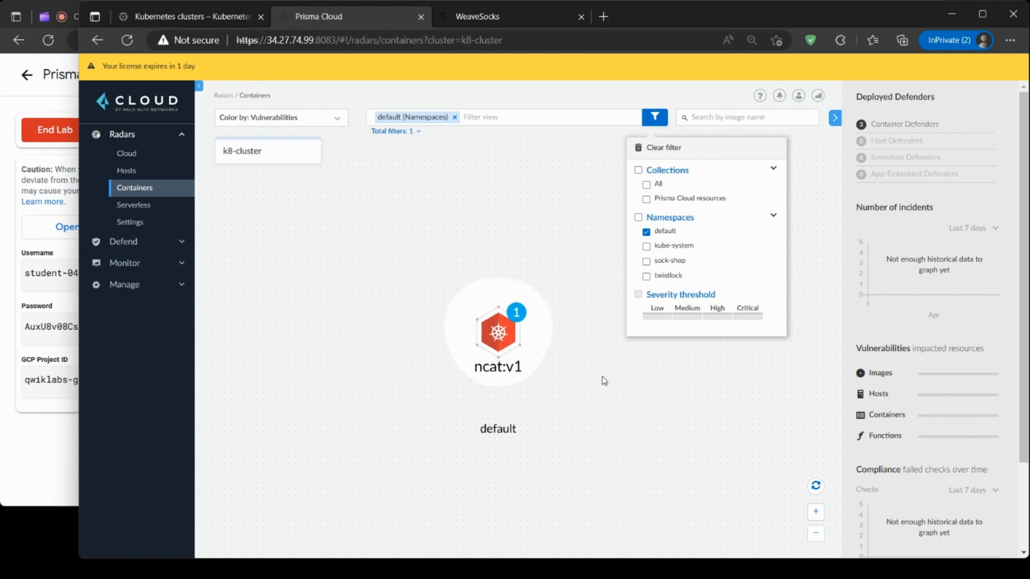
drag(602, 377, 639, 351)
click(636, 384)
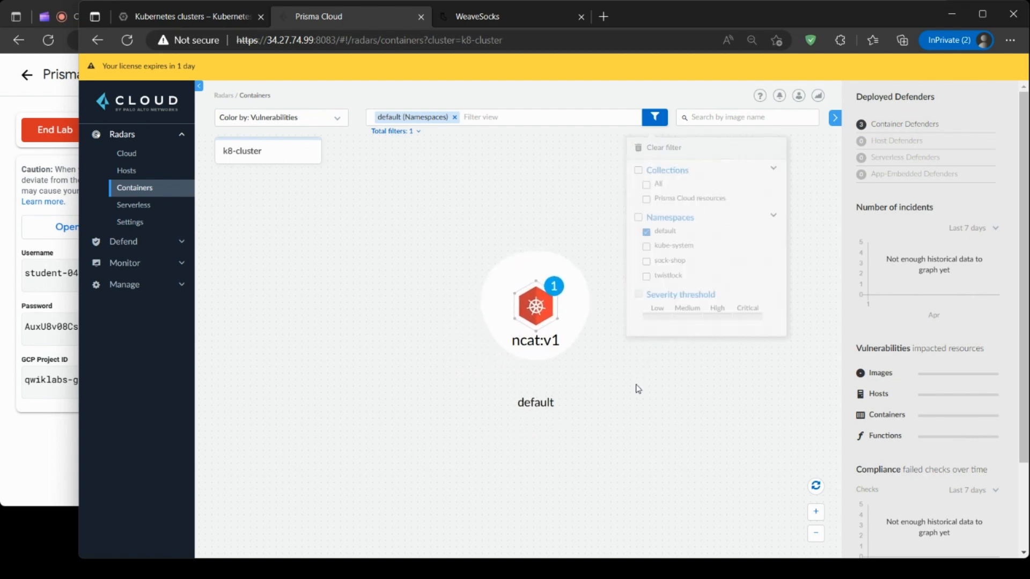
click(536, 307)
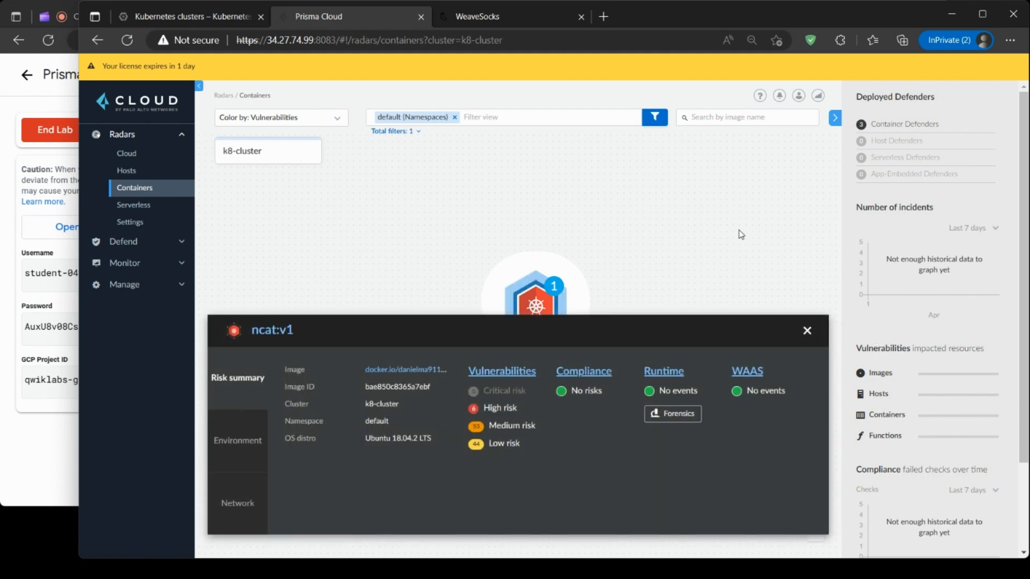
click(805, 331)
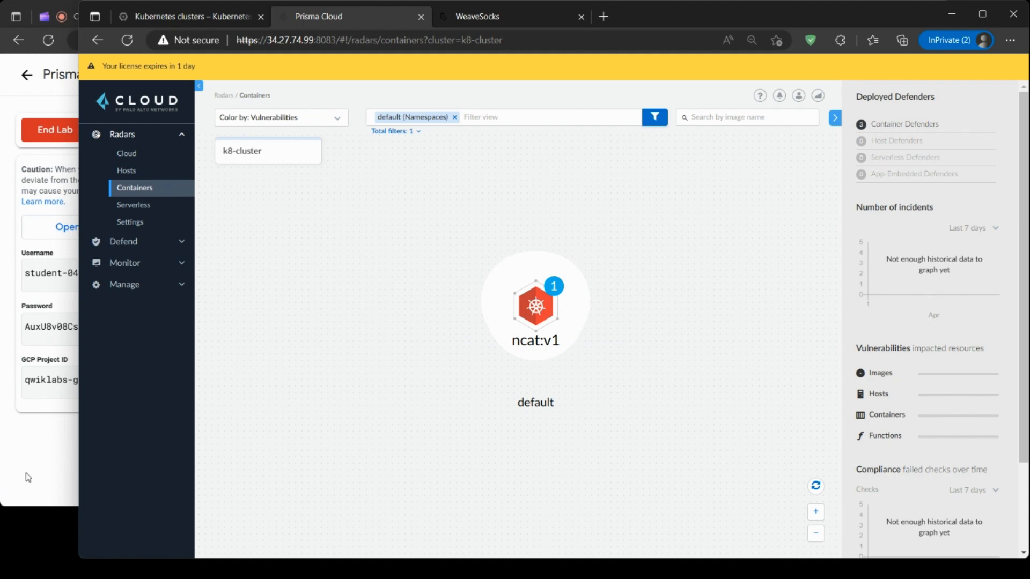
Read the lab guide's instructions for listening on port 80 on host-c2 and establishing the reverse shell from shell-pod.
click(29, 477)
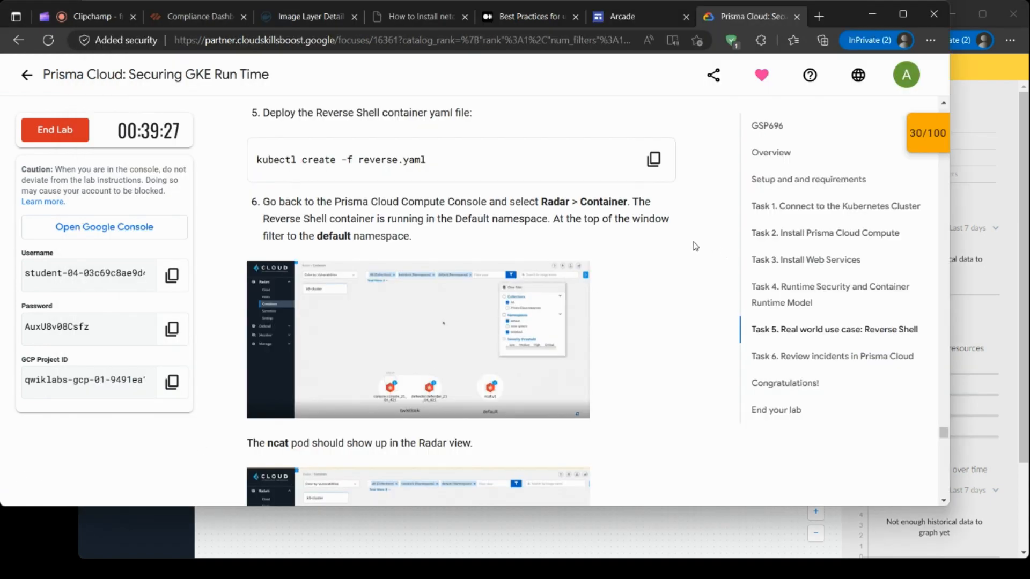
scroll(690, 254, down, 5)
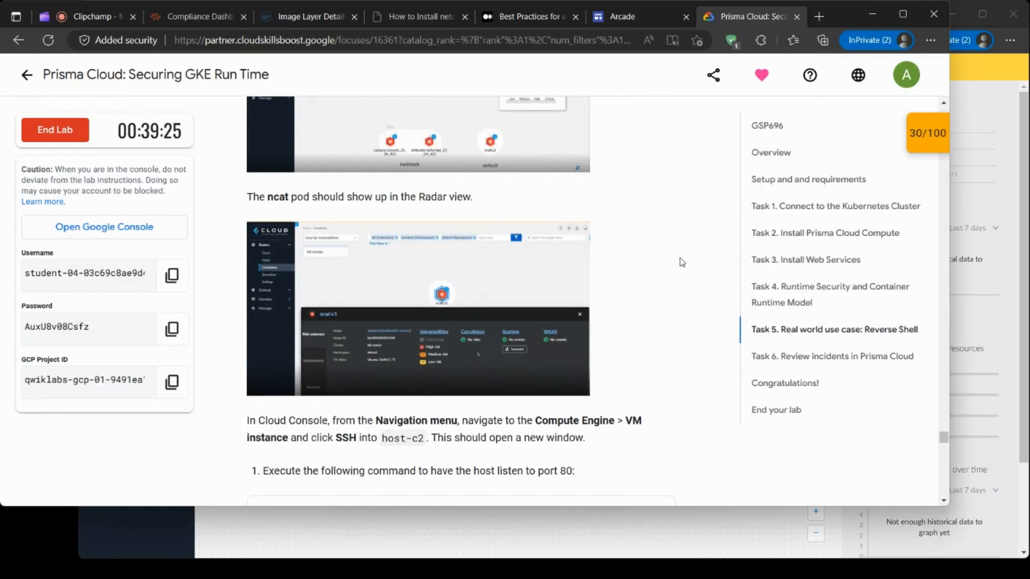
scroll(681, 262, down, 2)
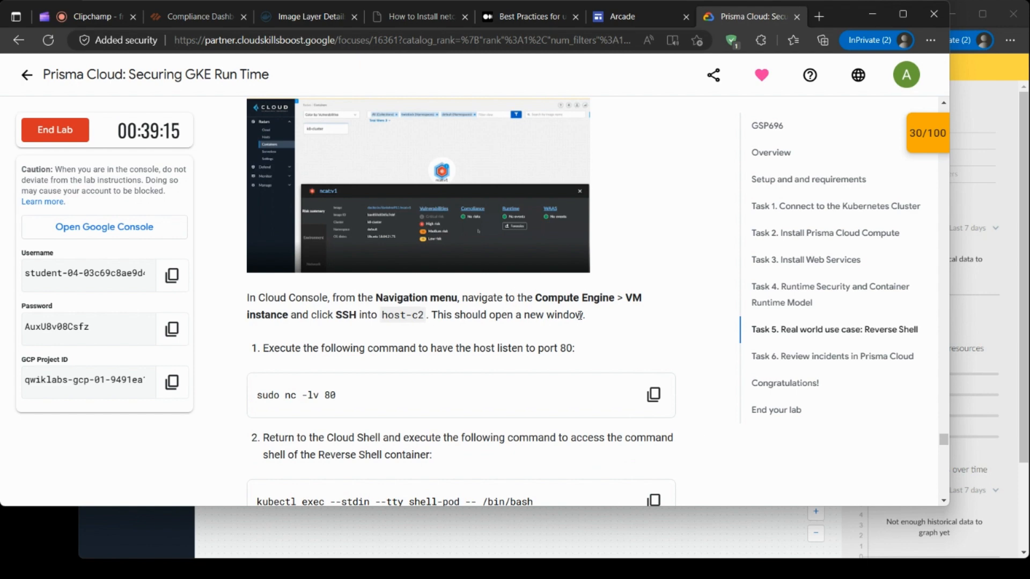
scroll(580, 316, down, 2)
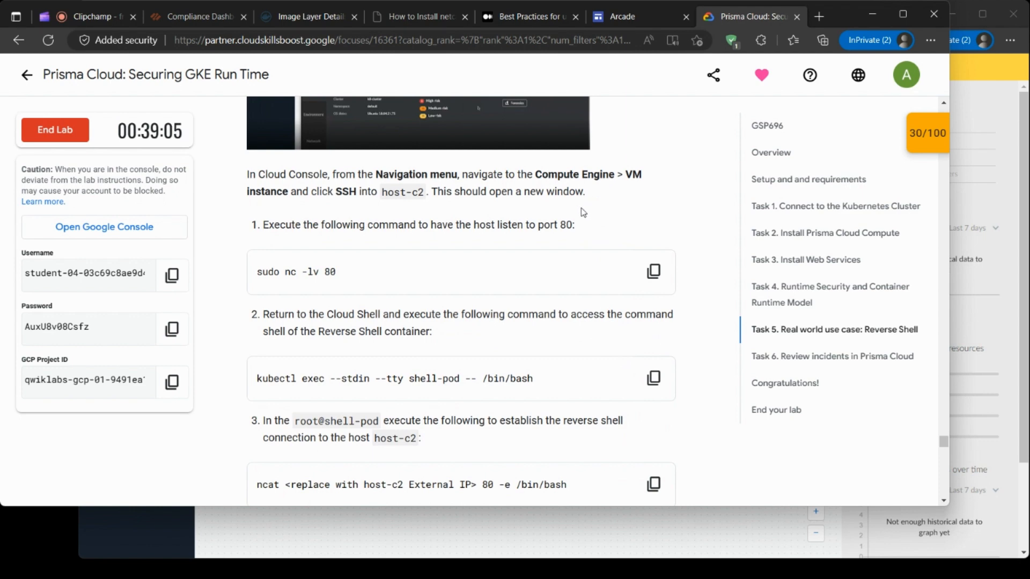
scroll(583, 213, down, 2)
scroll(510, 212, up, 1)
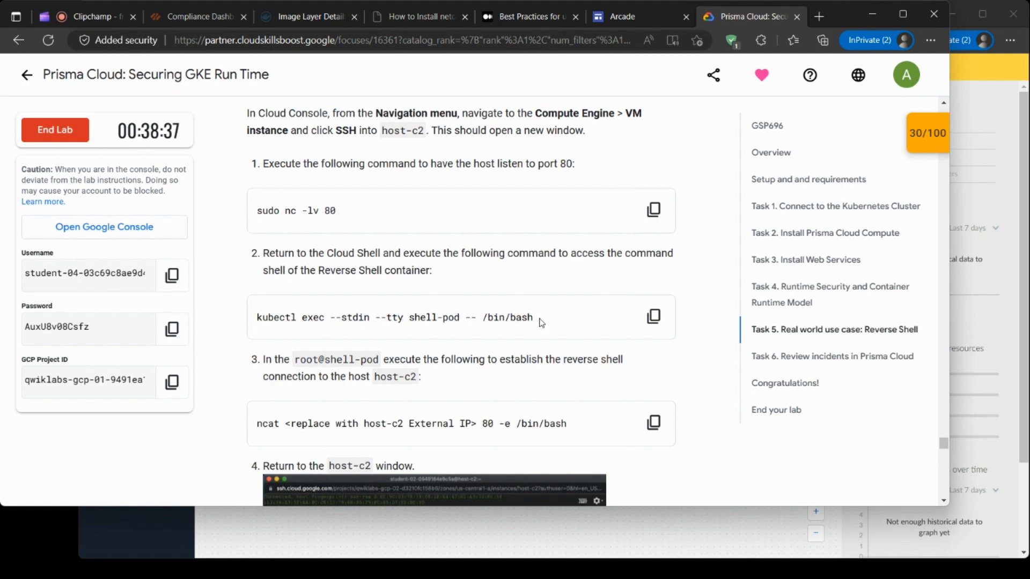
scroll(542, 323, down, 1)
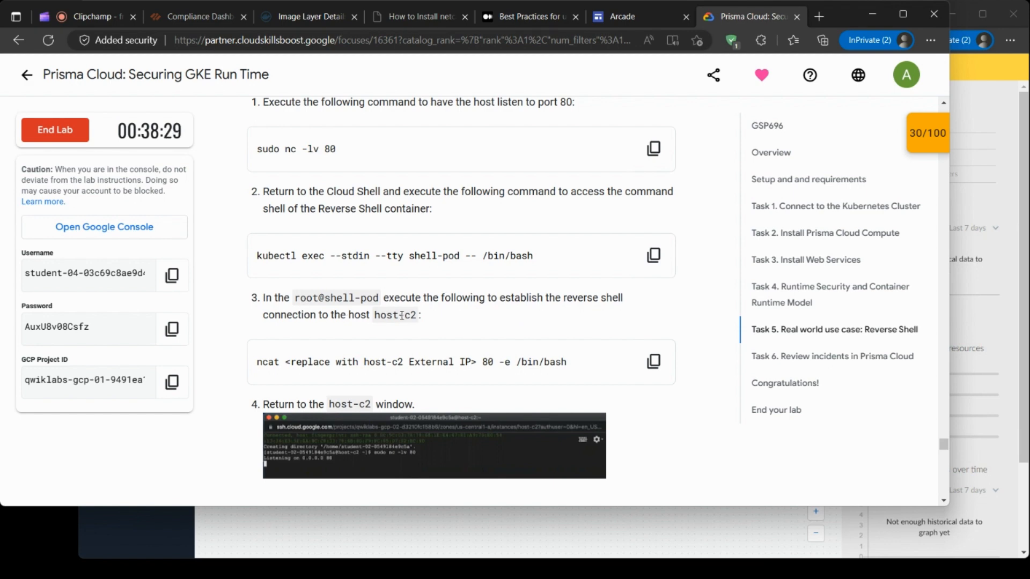
Read the lab guide's ncat reverse shell command, enlarge the host-c2 listener screenshot, and review the SSH instructions for host-c2.
scroll(419, 315, down, 1)
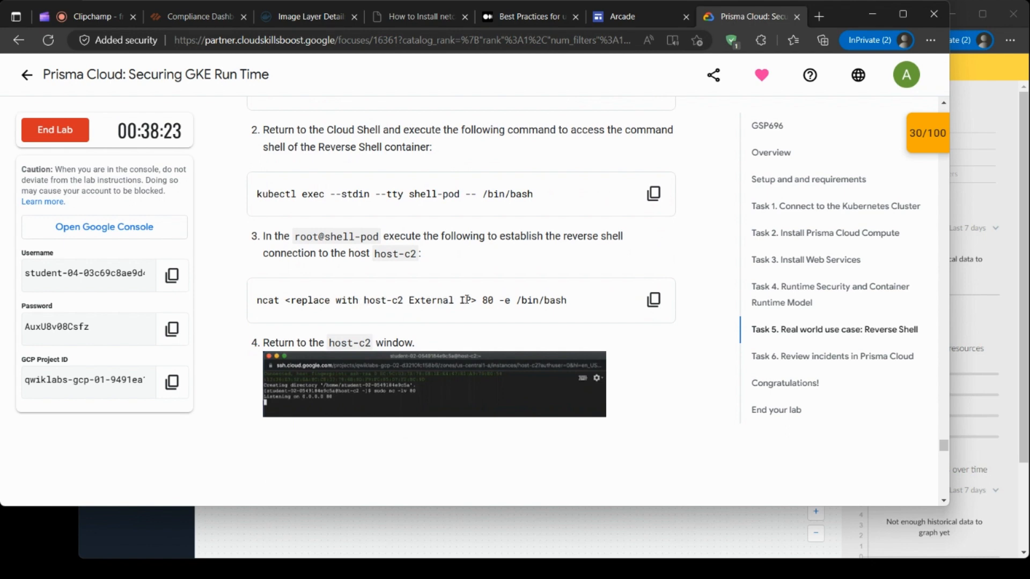
mouse_move(297, 300)
mouse_down()
mouse_move(480, 300)
mouse_move(285, 299)
mouse_up()
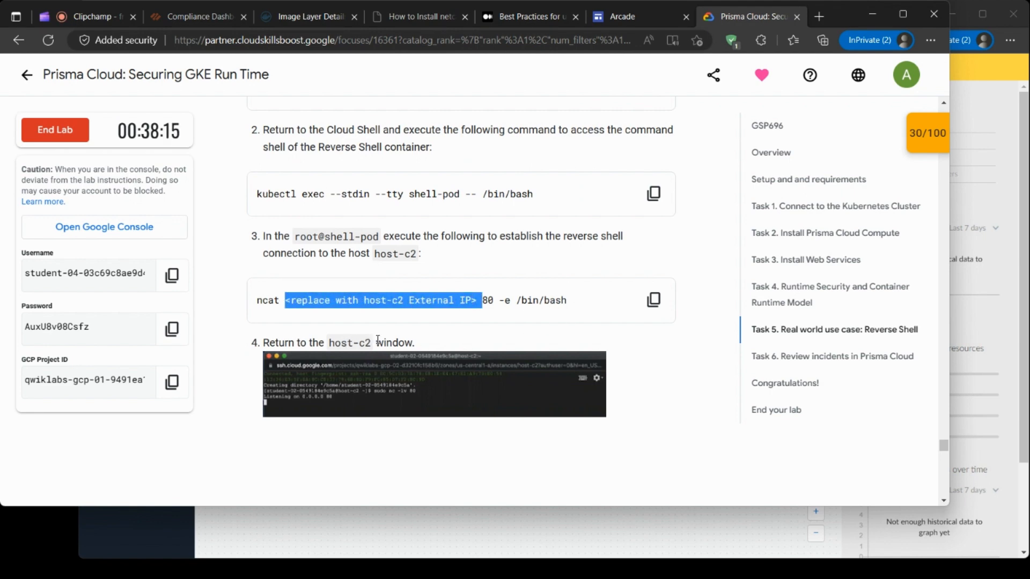
scroll(387, 367, down, 2)
click(367, 274)
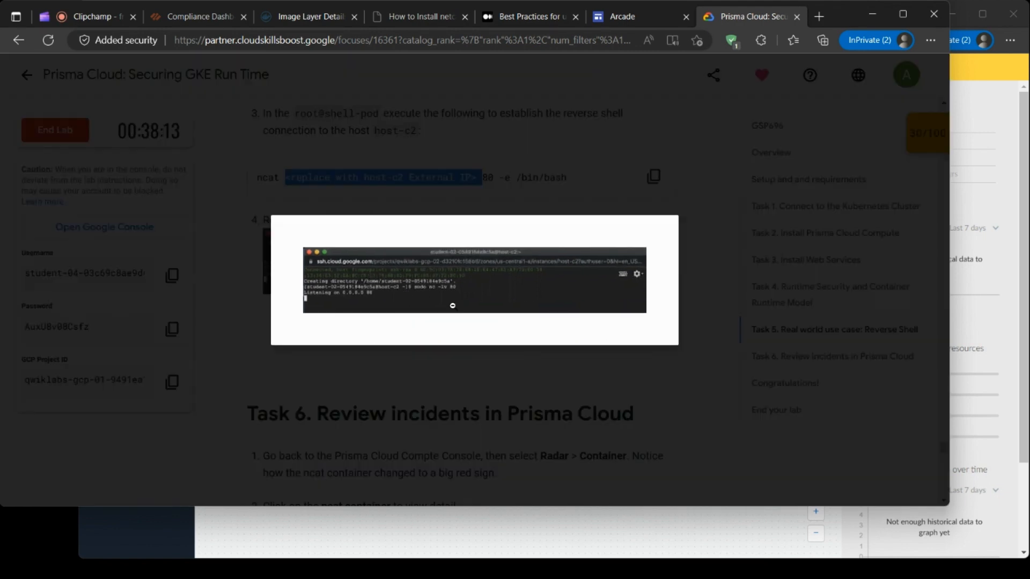
click(714, 382)
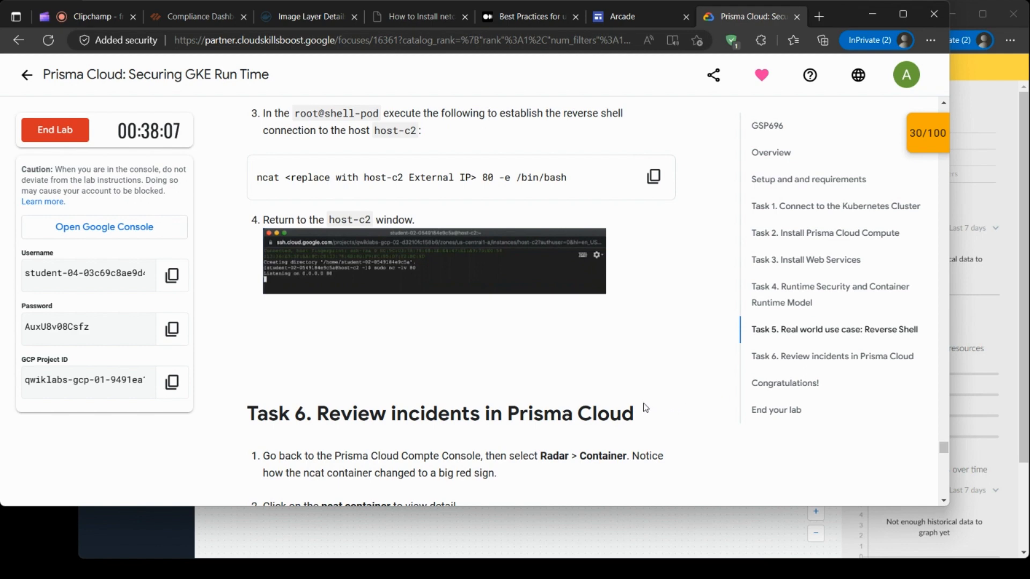
scroll(600, 394, up, 4)
scroll(600, 394, up, 5)
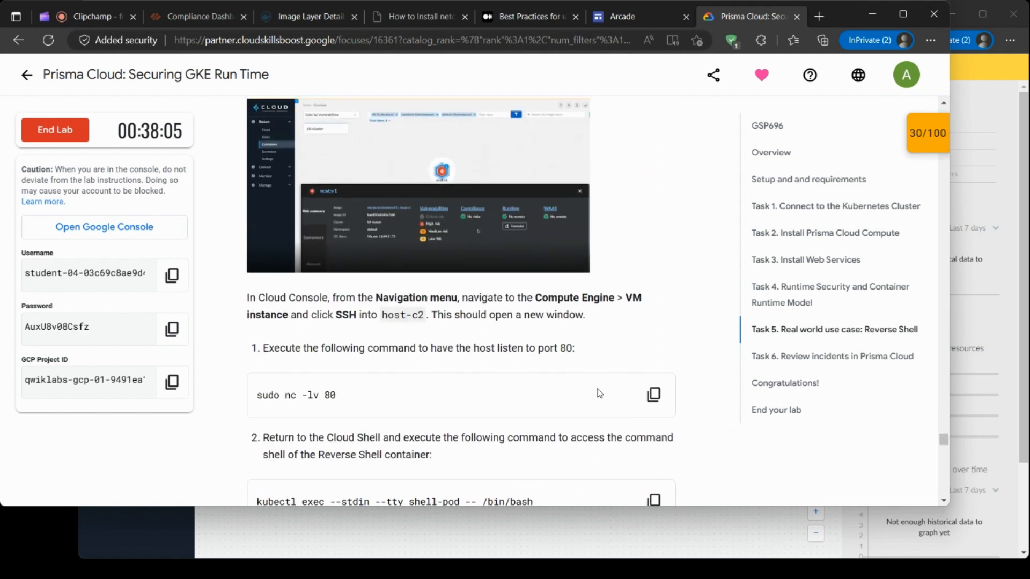
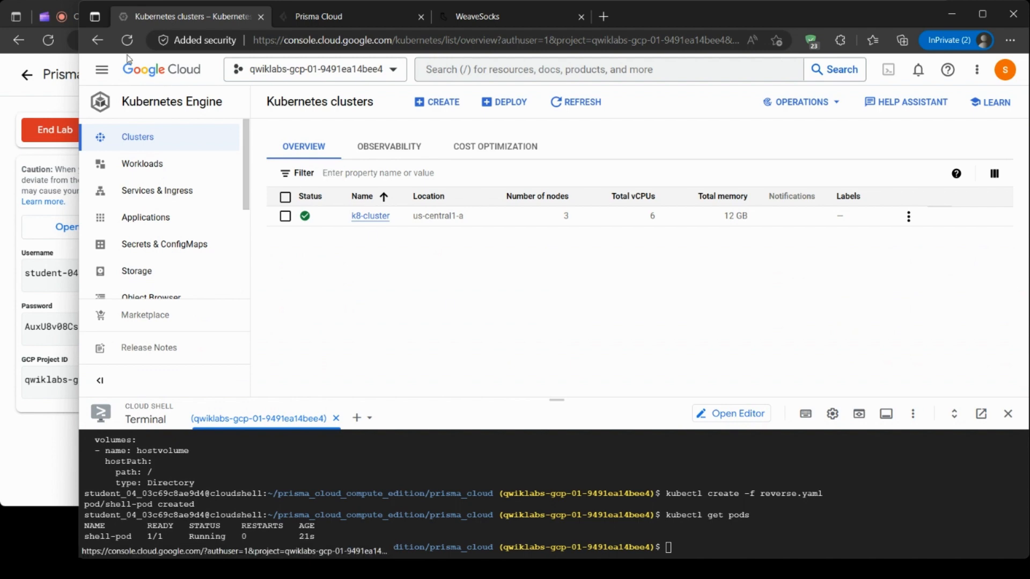
Switch to the Google Cloud console and open the Compute Engine VM instances list to look for host-c2.
click(103, 70)
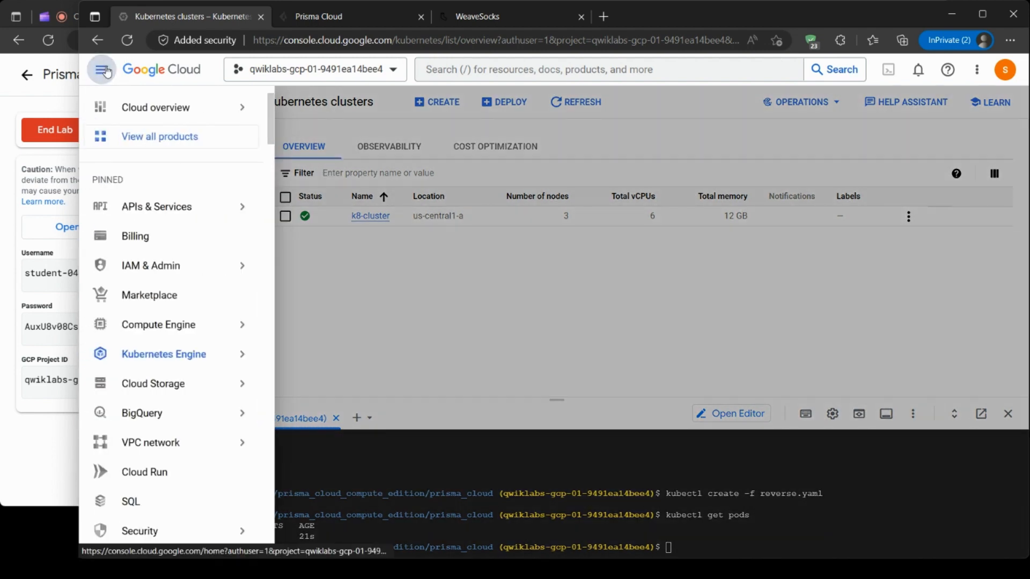
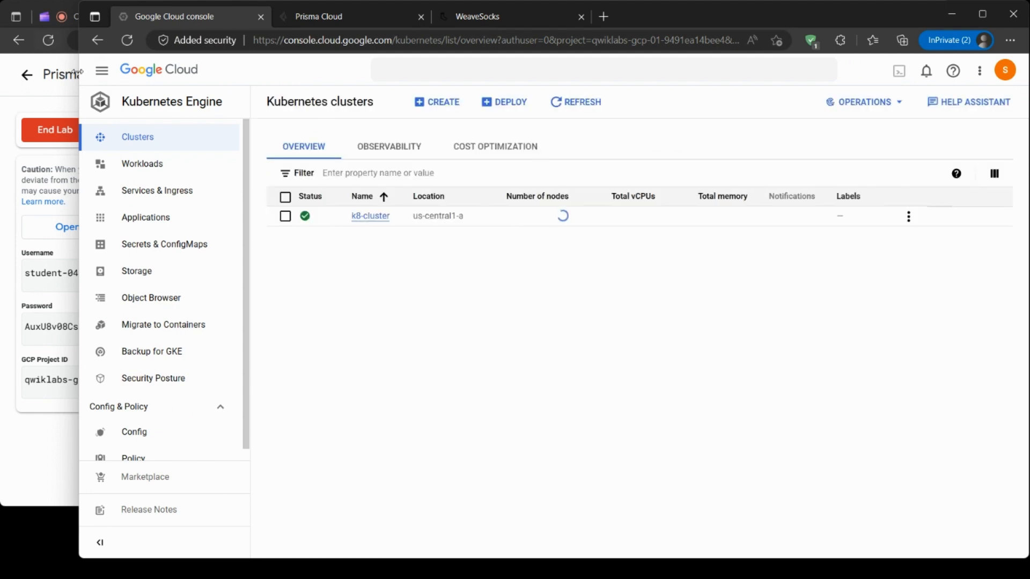
click(102, 75)
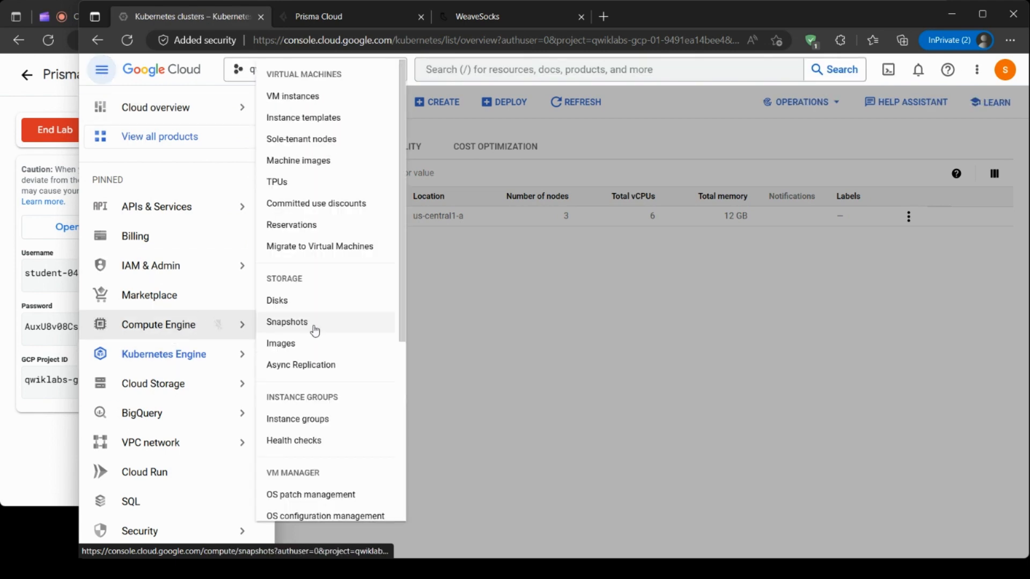
click(309, 98)
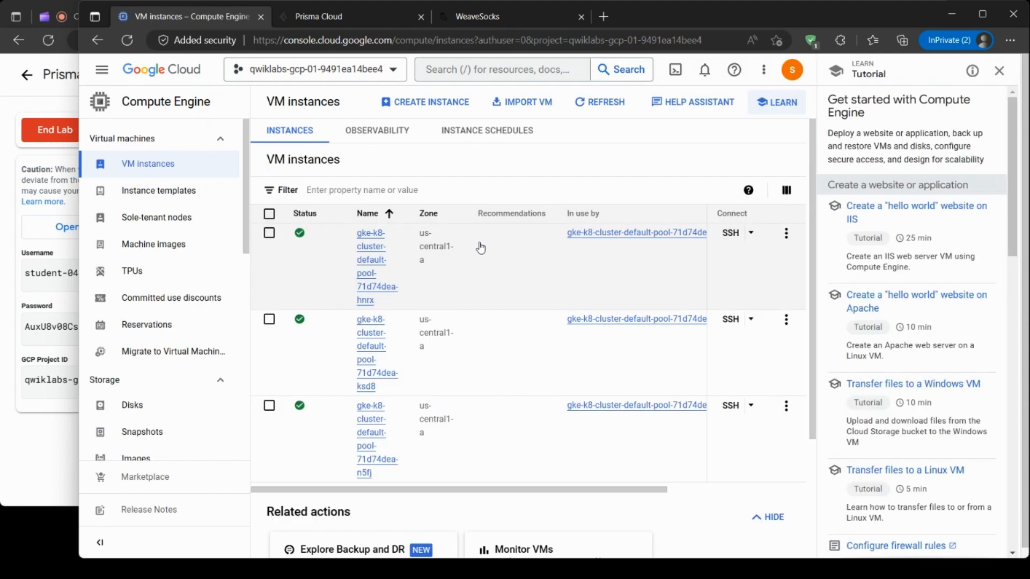
scroll(474, 263, down, 3)
scroll(480, 294, up, 3)
Filter the VM instances list for host-c2, and clear the filter again.
click(348, 189)
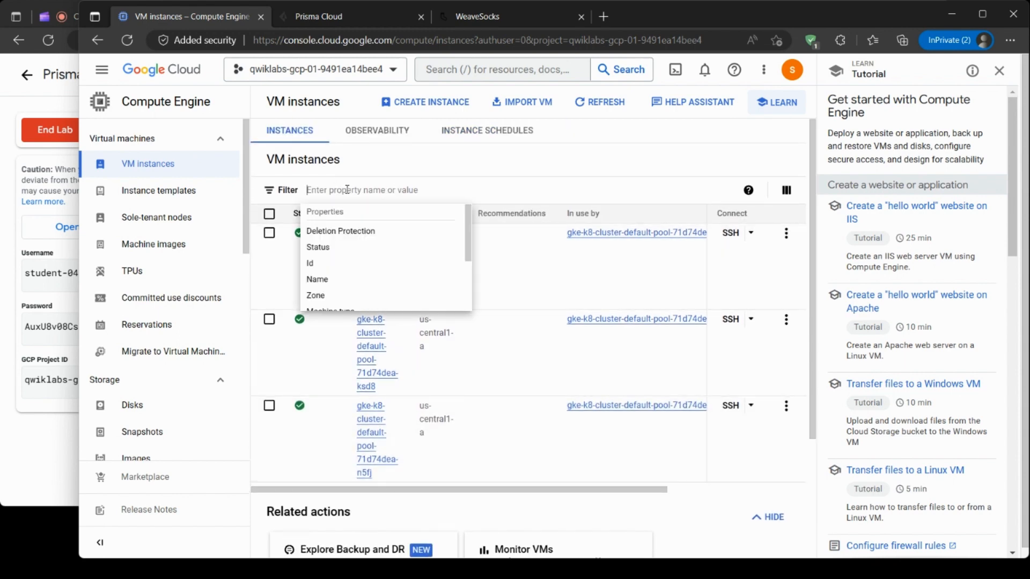
text(ho)
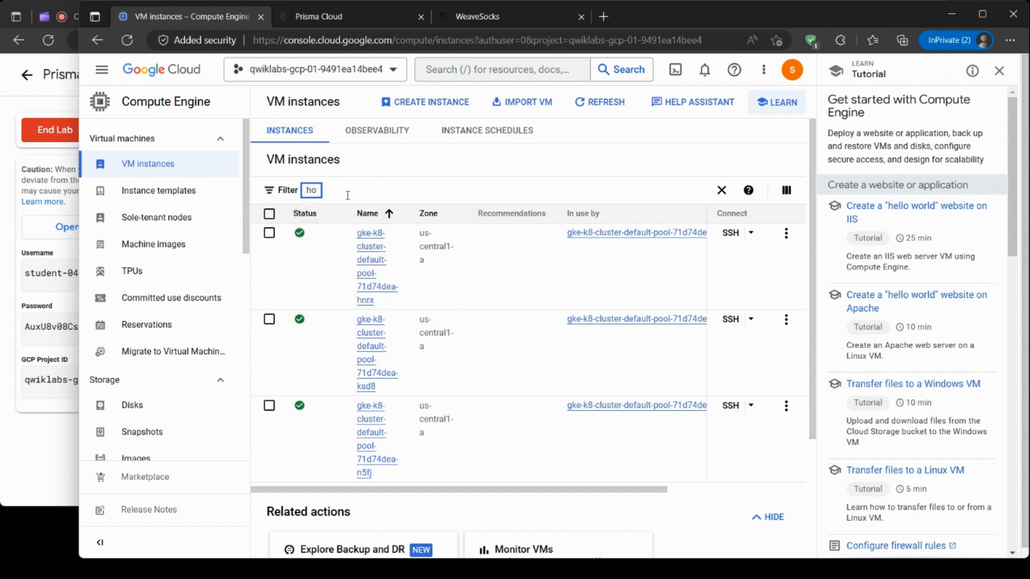
text(st-c2)
key(Return)
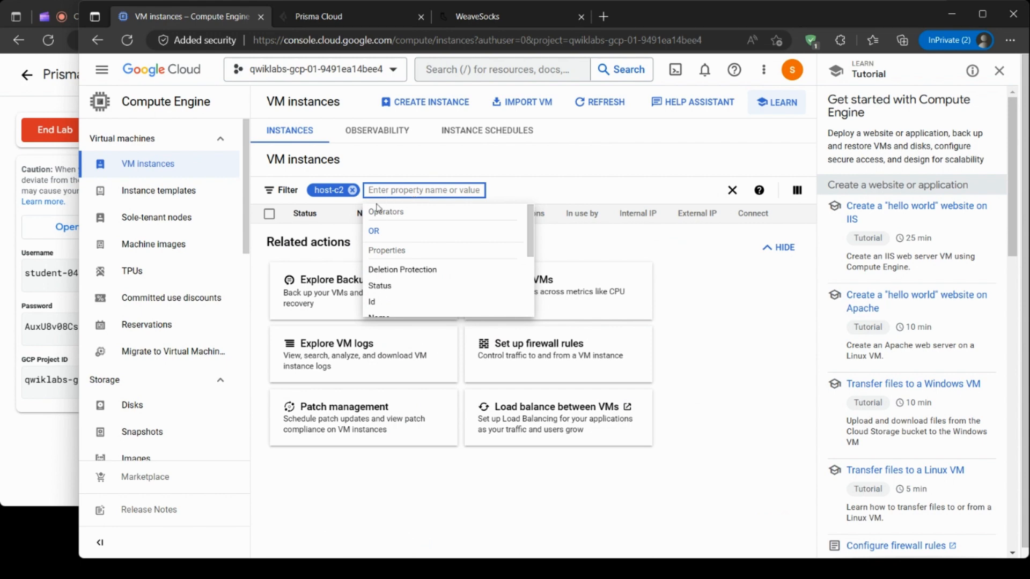
click(353, 191)
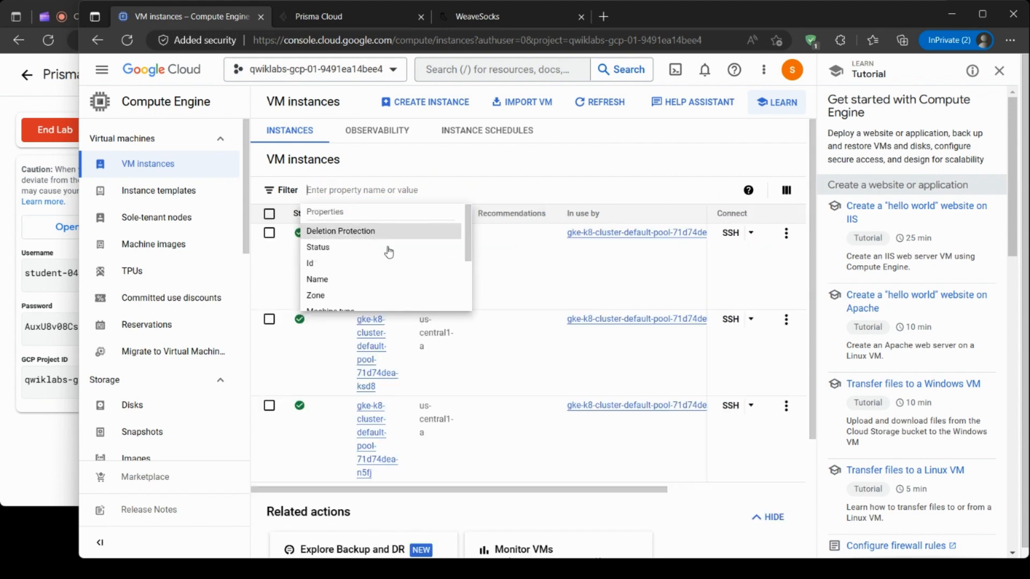
click(626, 176)
Look through all rows and columns of the VM instances list, including the internal and external IP addresses.
scroll(616, 263, down, 3)
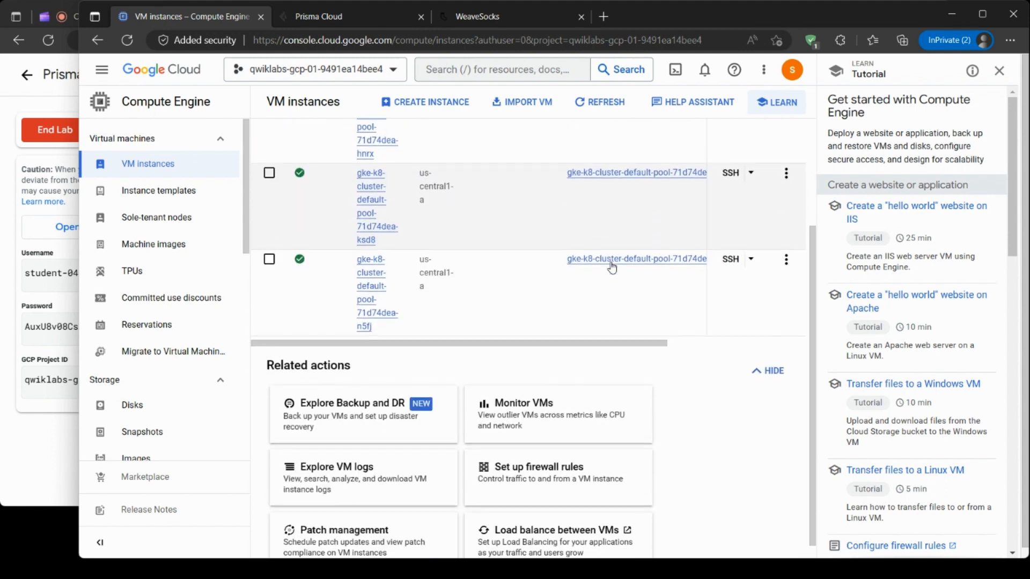
scroll(605, 269, up, 3)
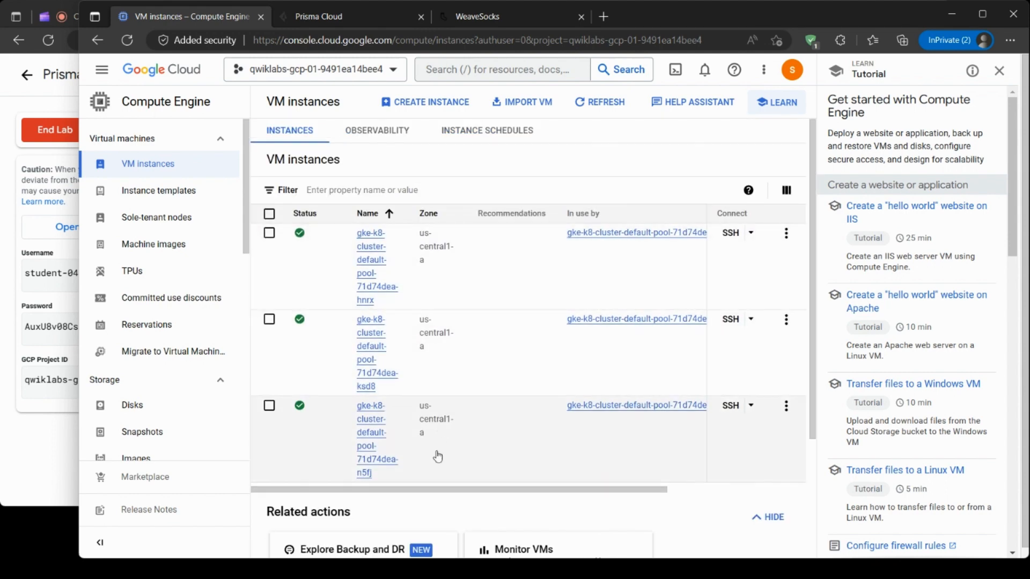
drag(436, 490, 639, 499)
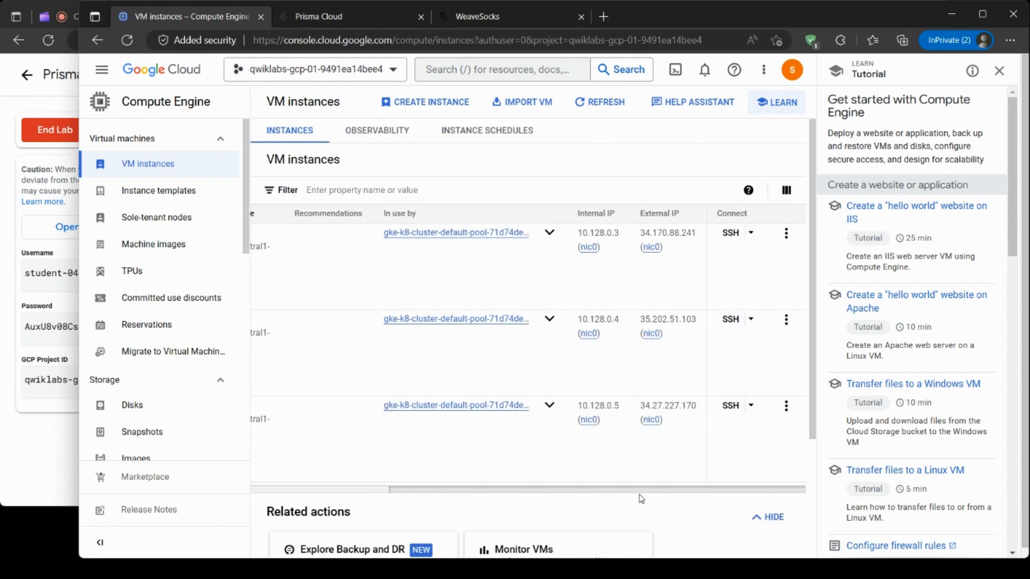
scroll(817, 413, down, 1)
scroll(821, 429, down, 2)
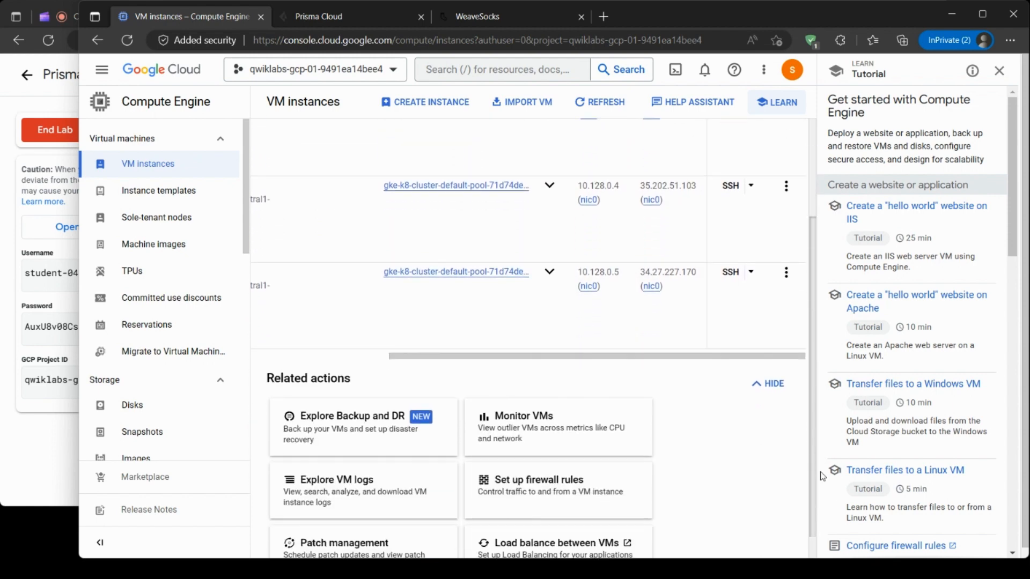
scroll(829, 472, up, 3)
drag(696, 490, 515, 492)
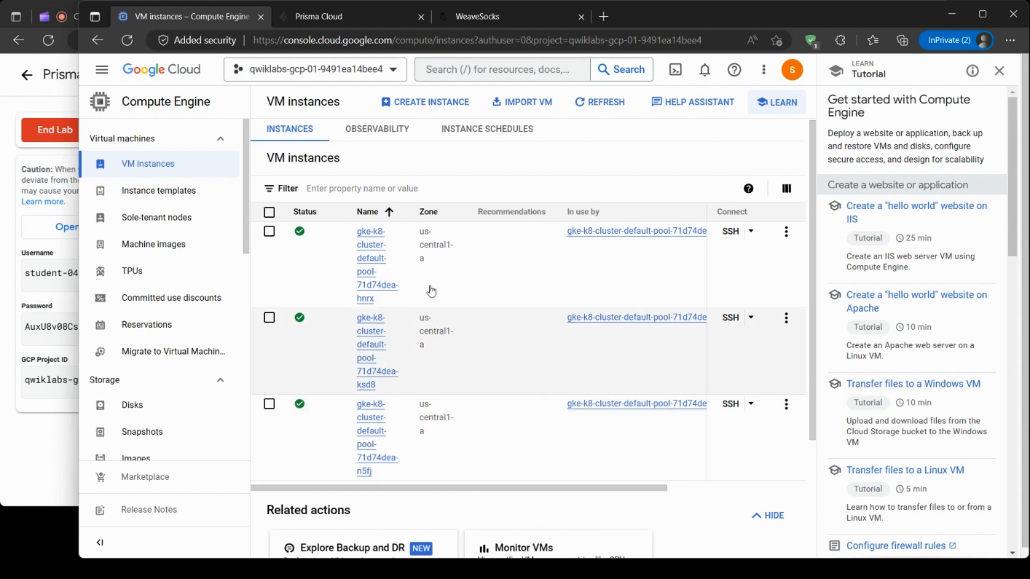
Start creating a new VM instance and name it host-c2, using the host name copied from the lab guide.
click(433, 104)
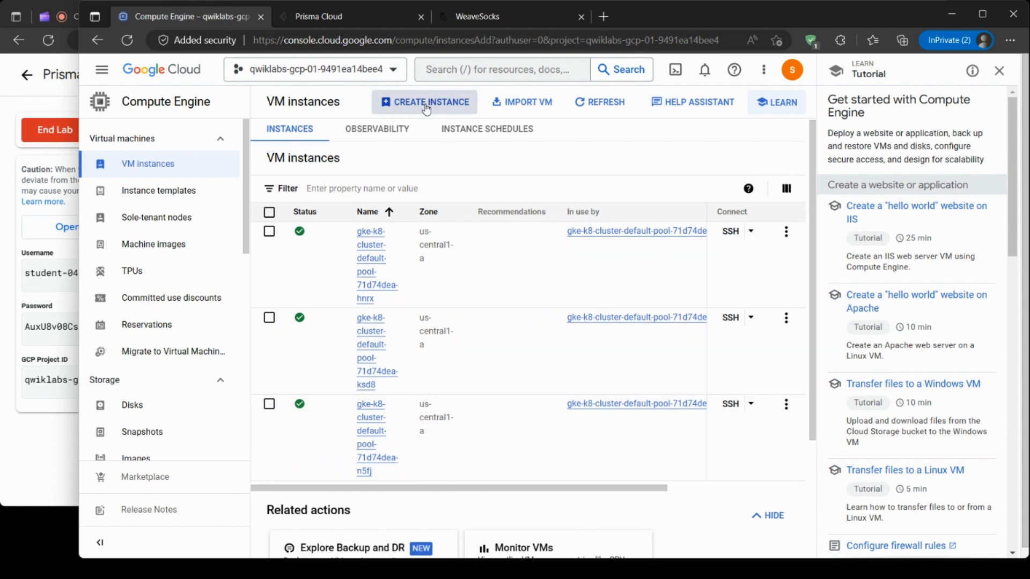
click(49, 427)
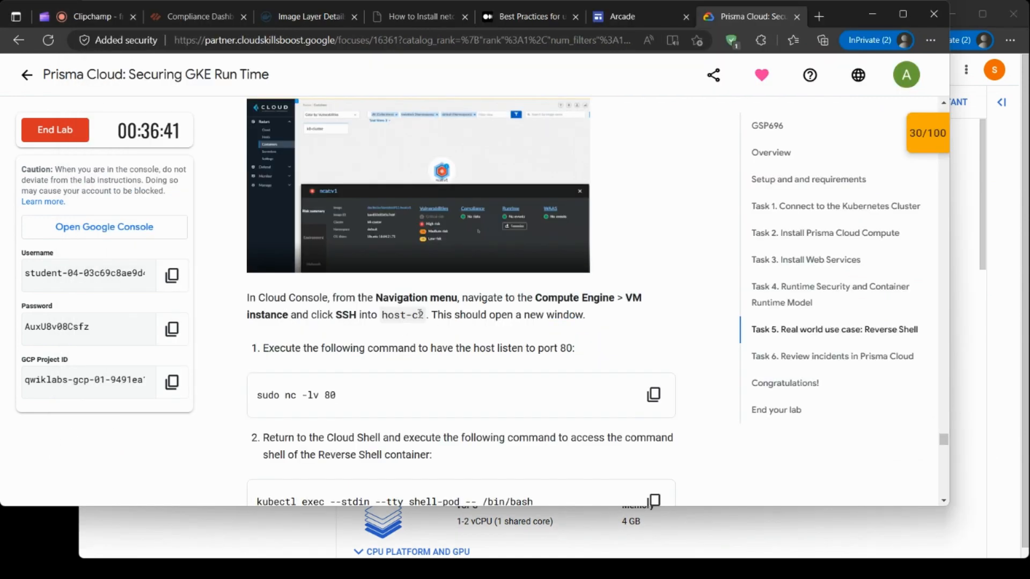
drag(423, 315, 382, 315)
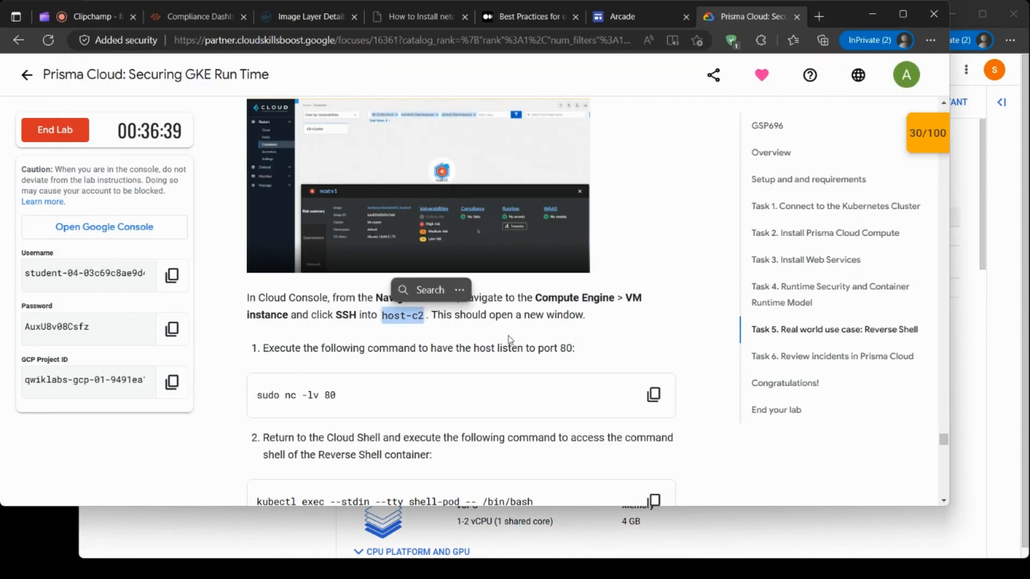
key(ctrl+c)
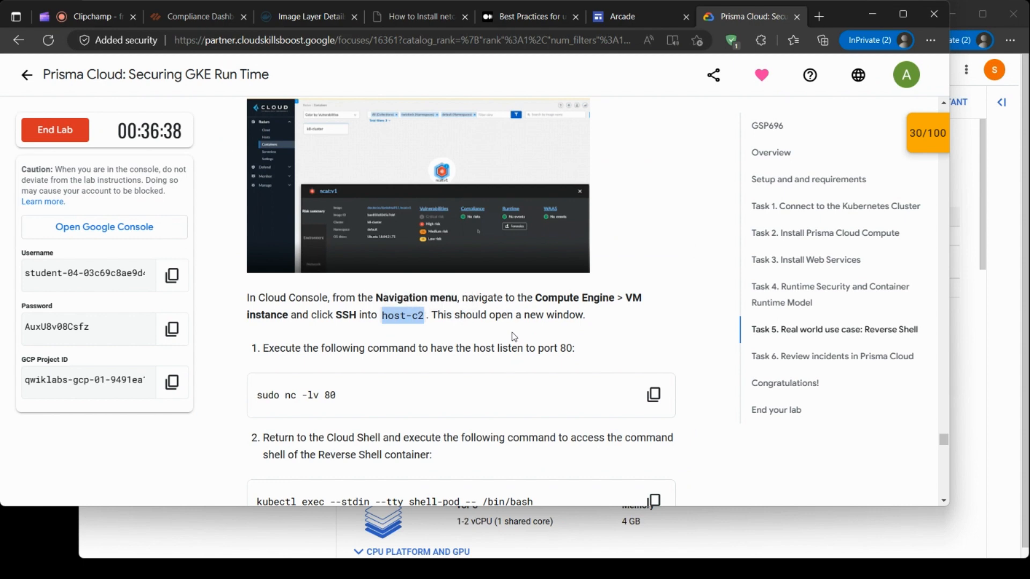
click(1000, 289)
click(433, 152)
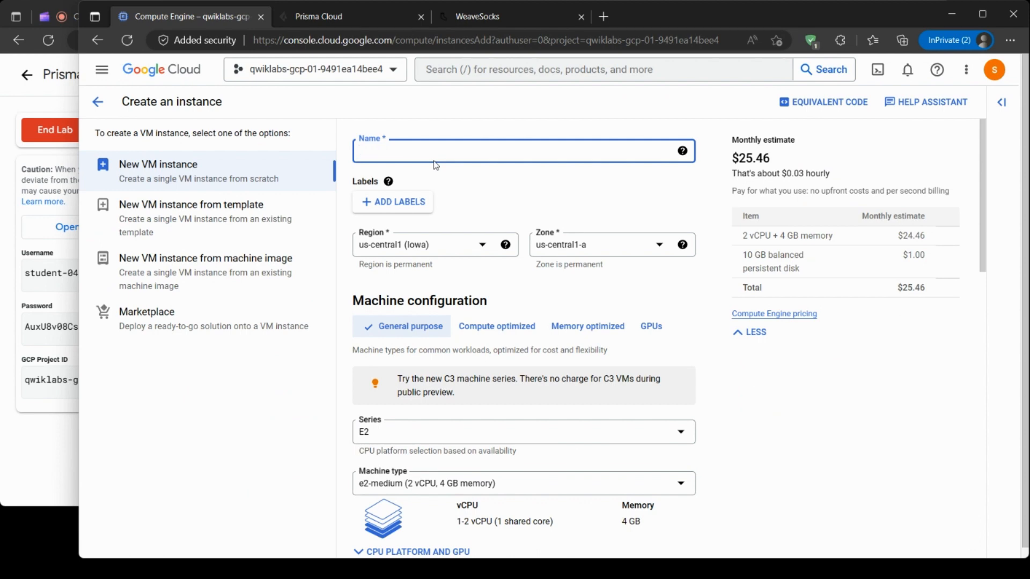
key(ctrl+v)
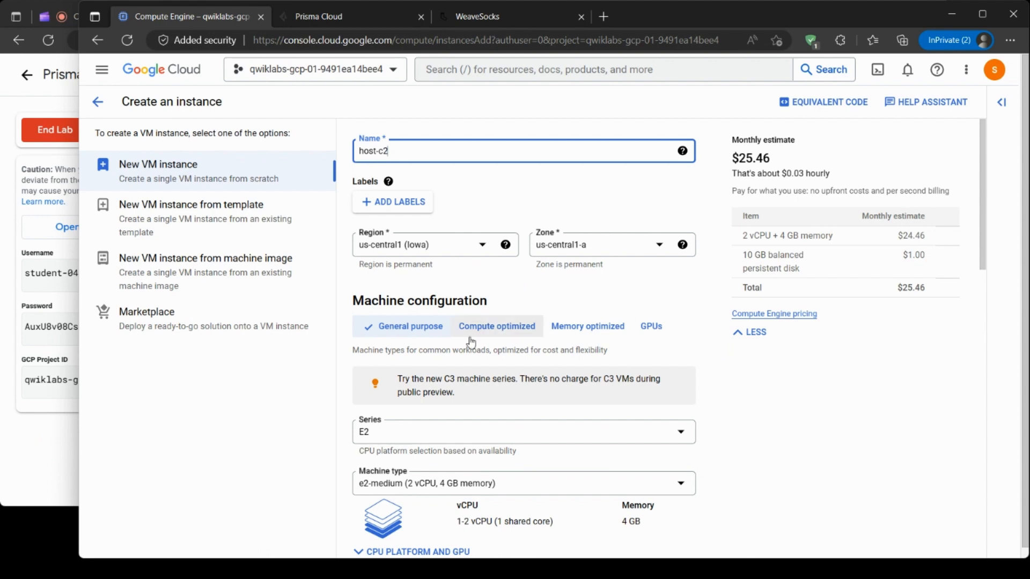
Review the new instance's settings for machine configuration, confidential VM service, container, boot disk and API access.
scroll(467, 339, down, 2)
scroll(467, 339, down, 2)
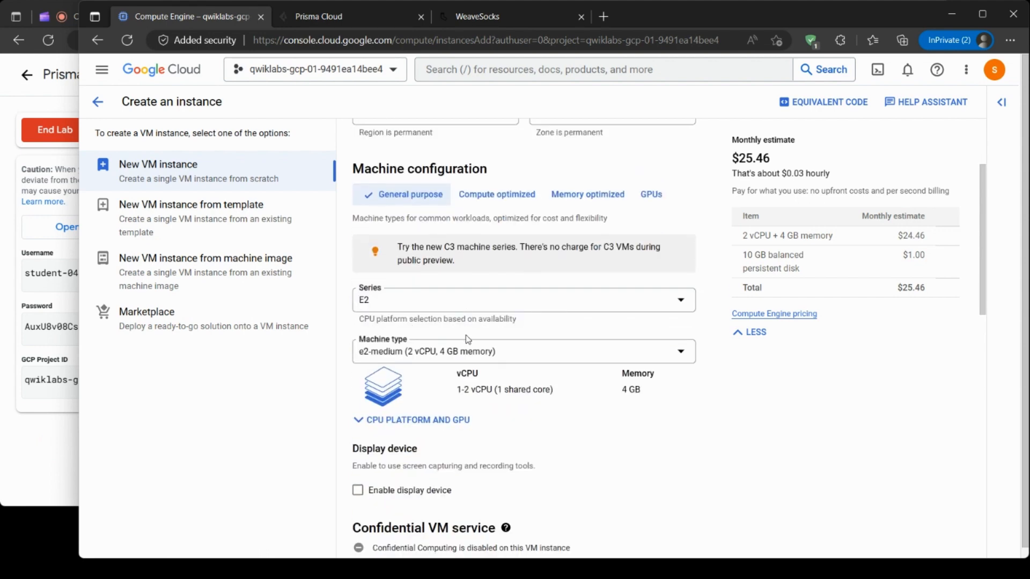
scroll(468, 339, down, 2)
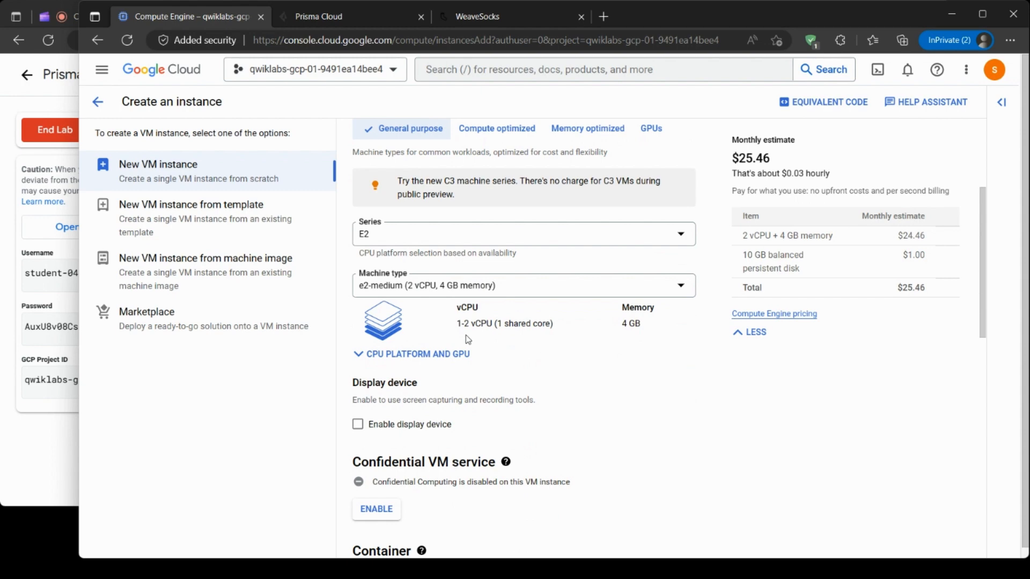
scroll(468, 339, down, 6)
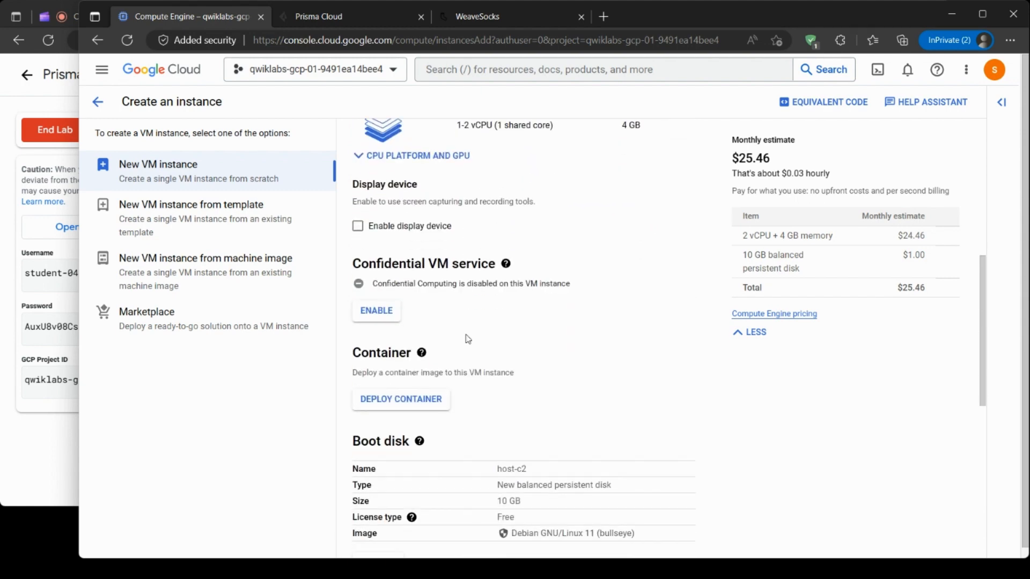
scroll(492, 333, down, 2)
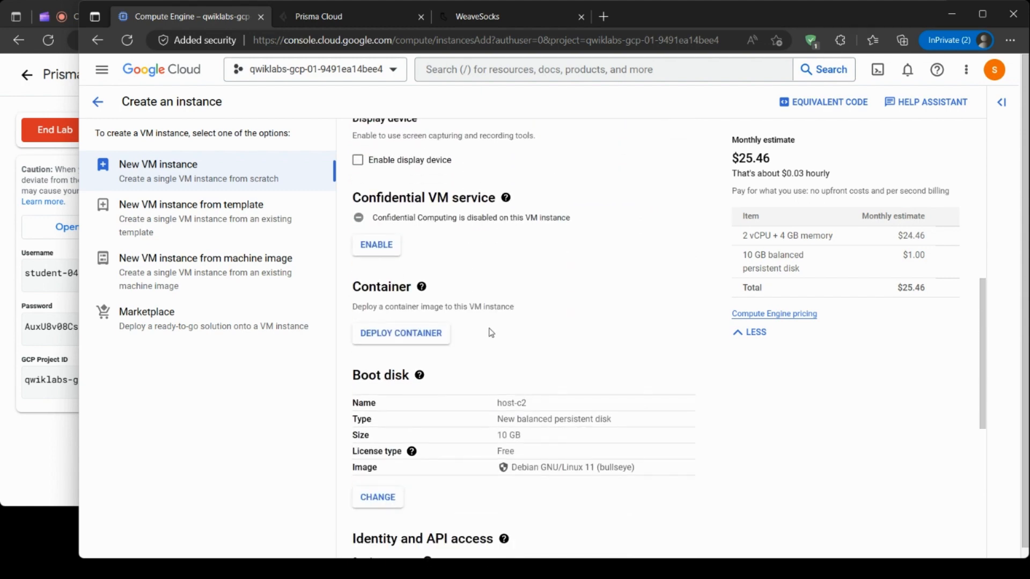
scroll(492, 333, down, 2)
scroll(491, 333, down, 8)
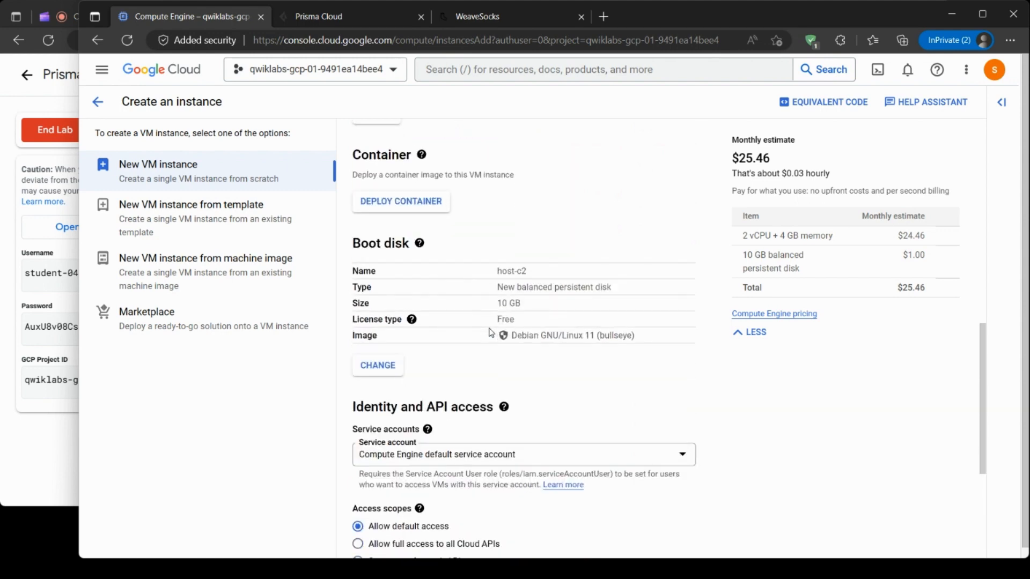
Recheck the lab guide's port 80 listener and reverse shell commands, and return to the new instance's firewall options.
click(50, 443)
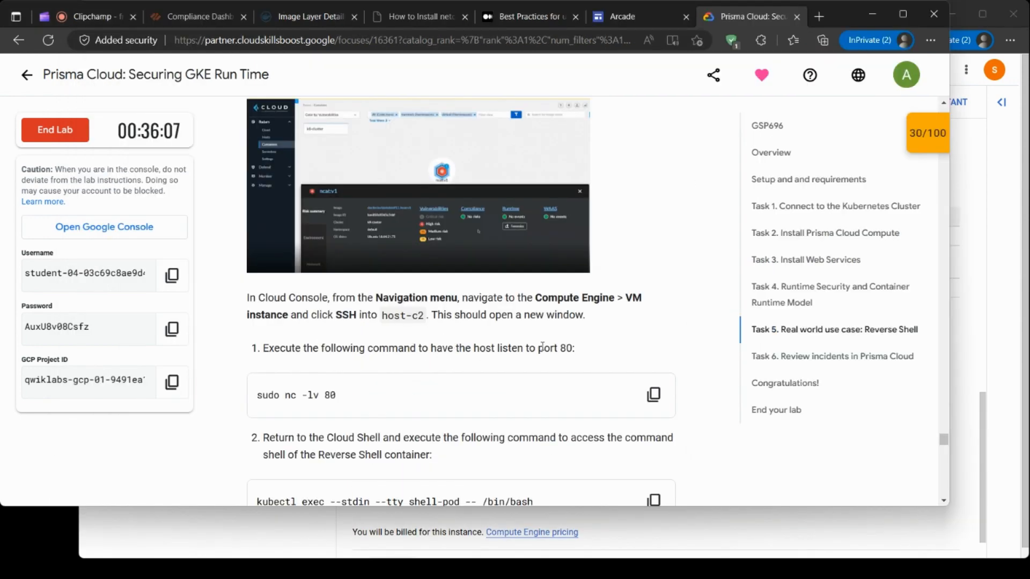
scroll(510, 391, down, 3)
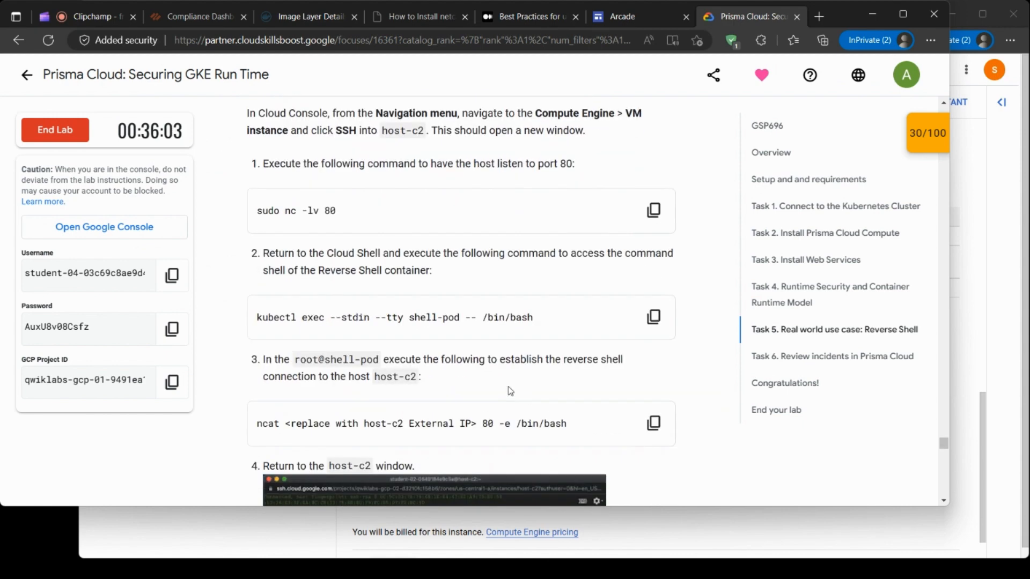
scroll(510, 391, down, 5)
scroll(510, 391, up, 4)
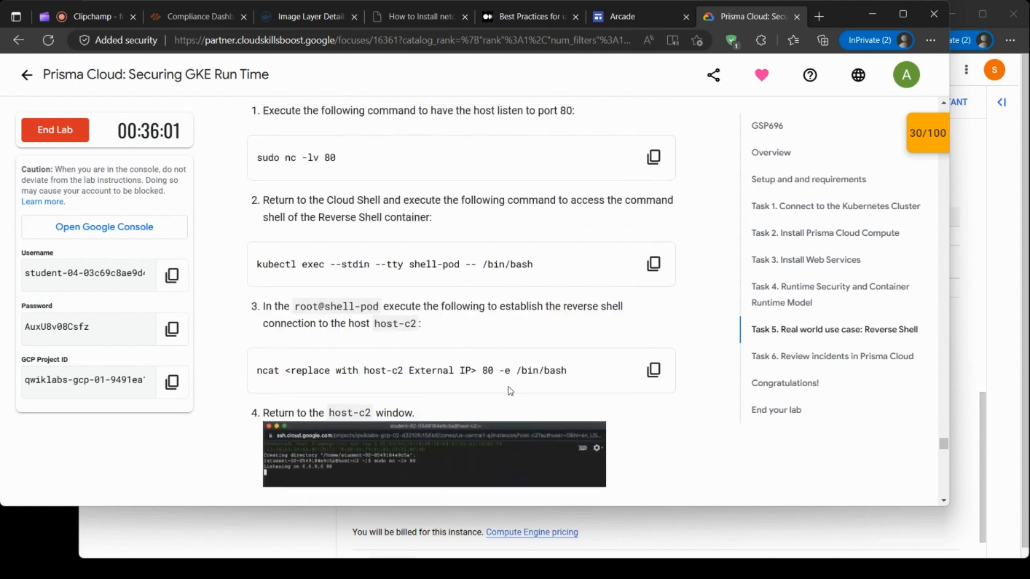
scroll(510, 391, up, 3)
scroll(511, 391, down, 1)
click(830, 541)
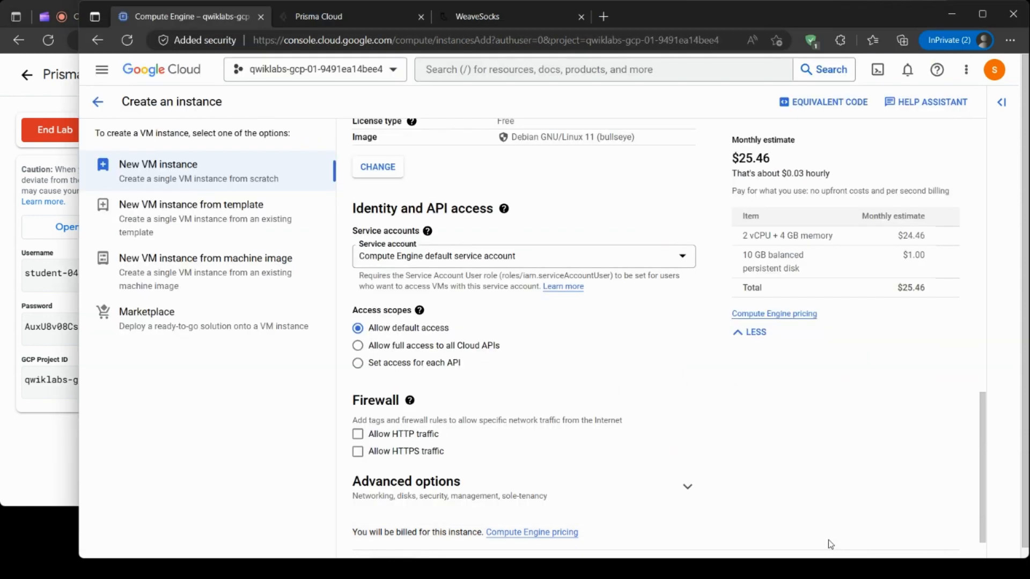
scroll(428, 354, down, 1)
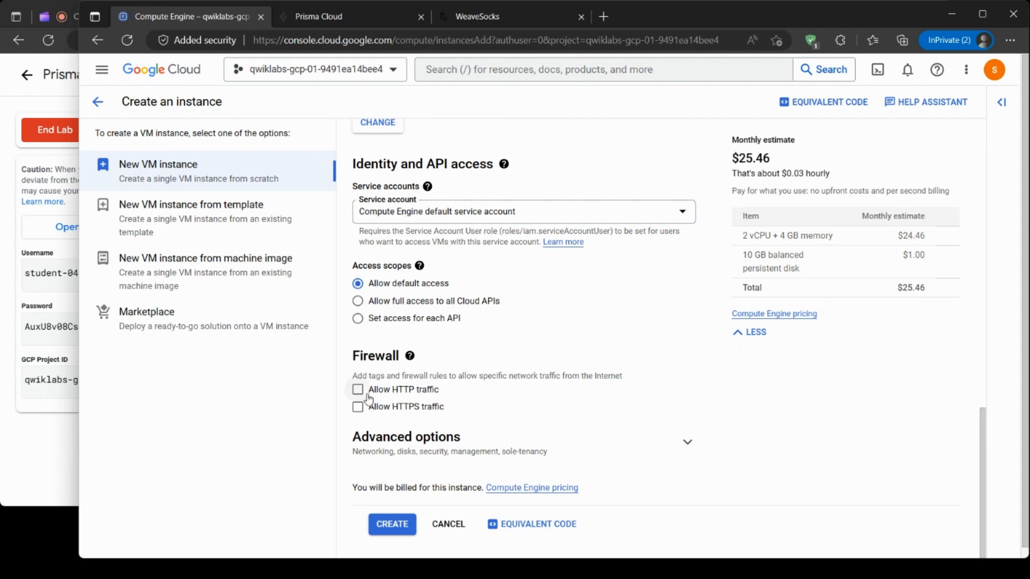
Allow HTTP traffic in the host-c2 firewall settings and create the instance.
click(429, 391)
scroll(477, 388, down, 1)
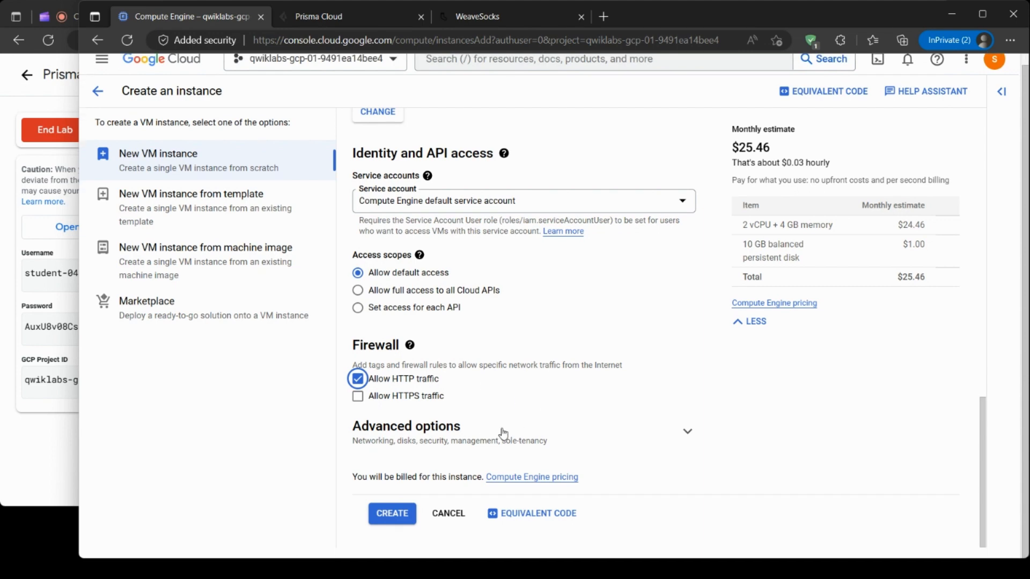
click(400, 518)
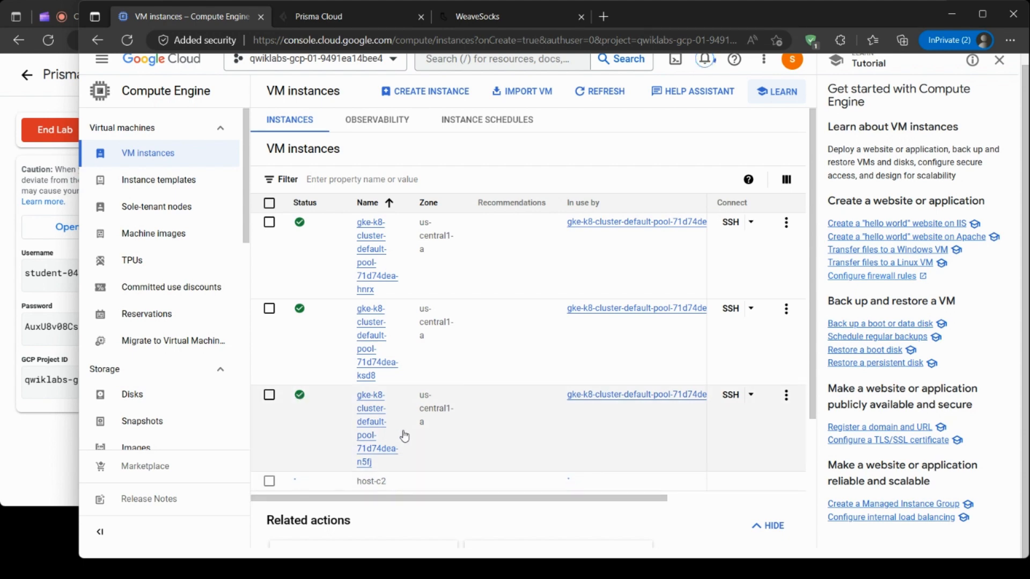
Check the VM instances list for host-c2's creation status and its internal and external IP addresses.
scroll(491, 450, down, 1)
scroll(491, 450, down, 2)
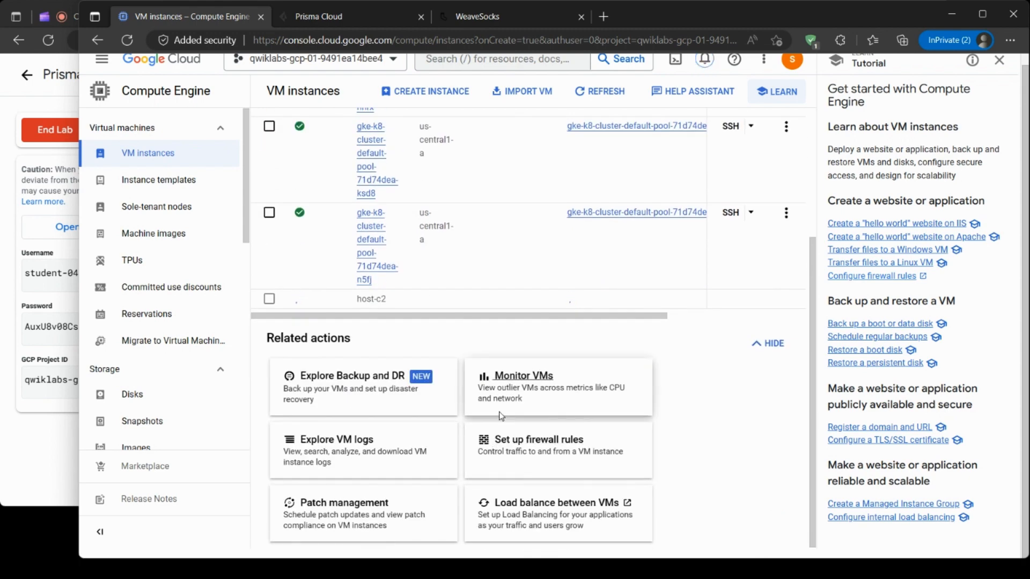
drag(560, 314, 731, 322)
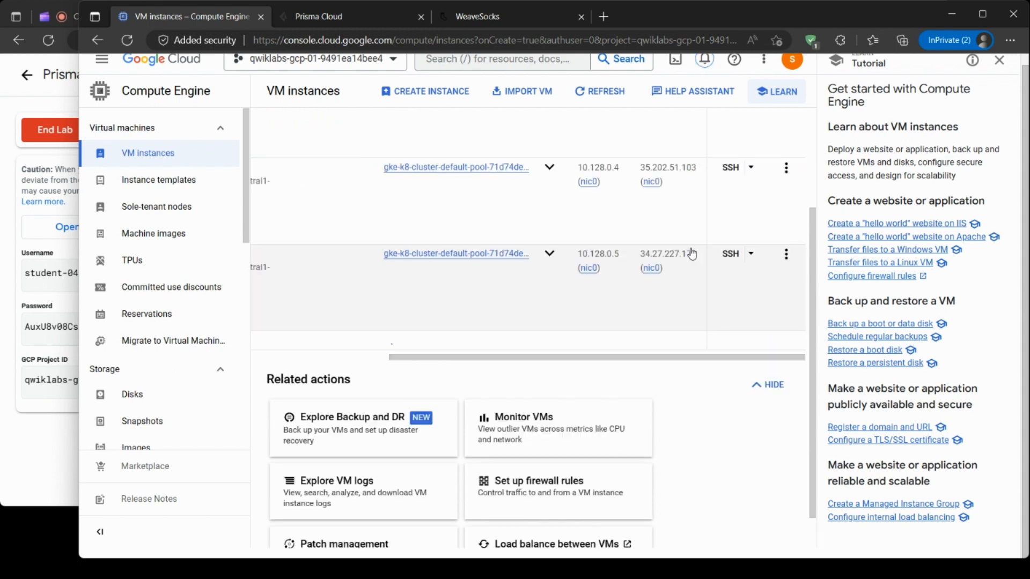
scroll(657, 383, up, 3)
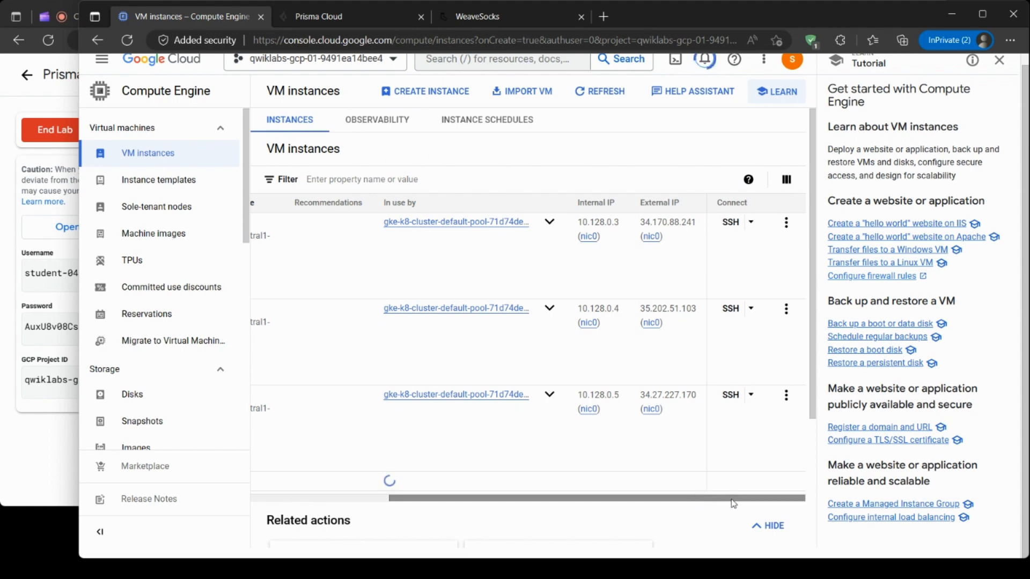
drag(733, 503, 587, 512)
scroll(587, 520, down, 1)
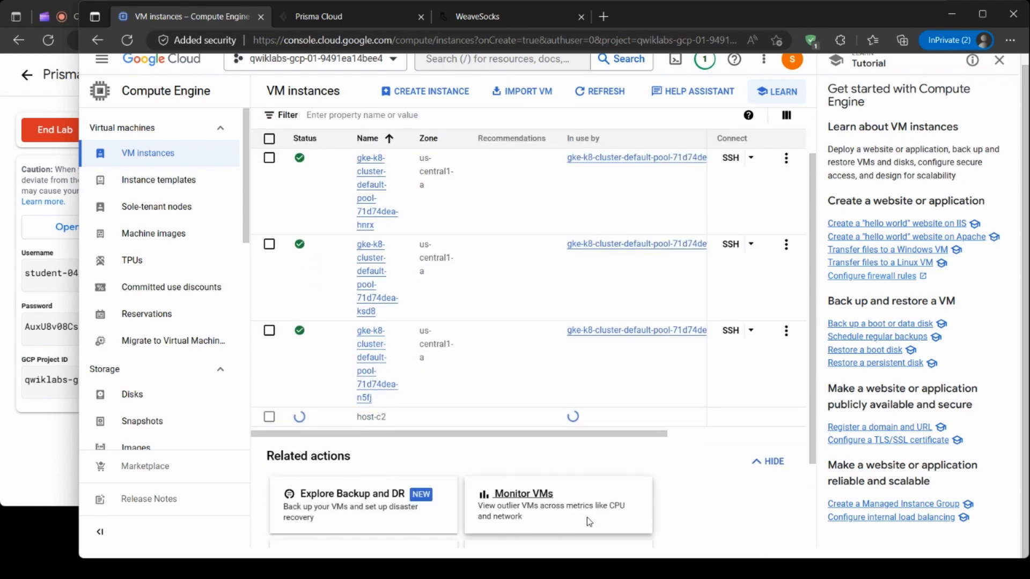
scroll(715, 484, down, 1)
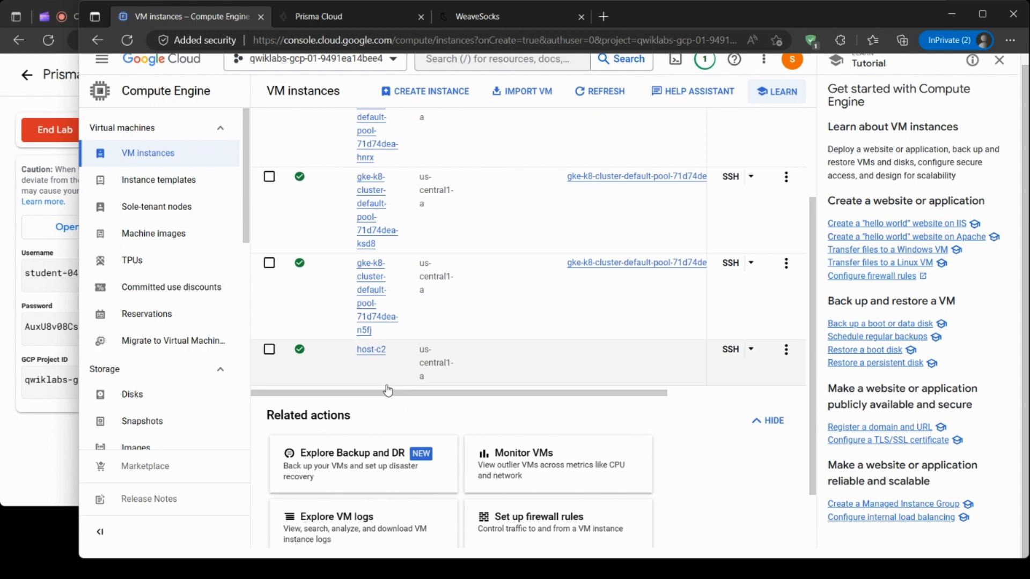
drag(384, 393, 349, 399)
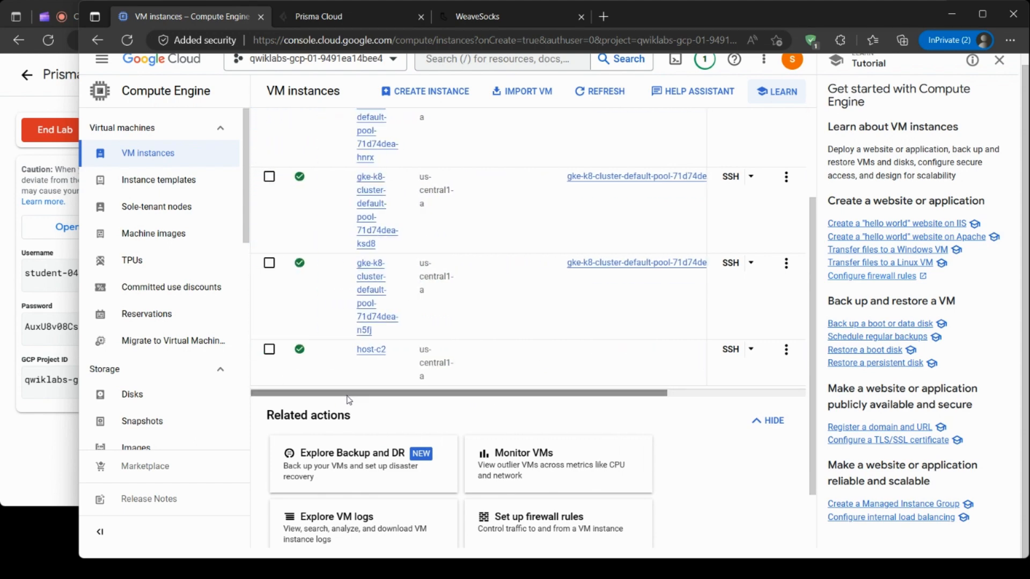
drag(507, 396, 706, 412)
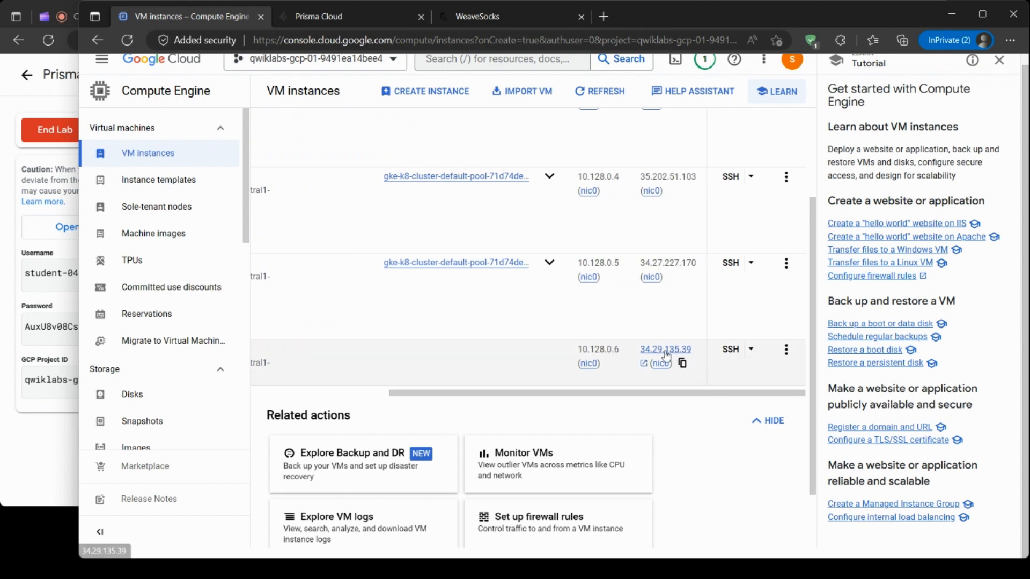
Open an SSH session to host-c2 in a browser window and reposition the window over the console.
click(752, 349)
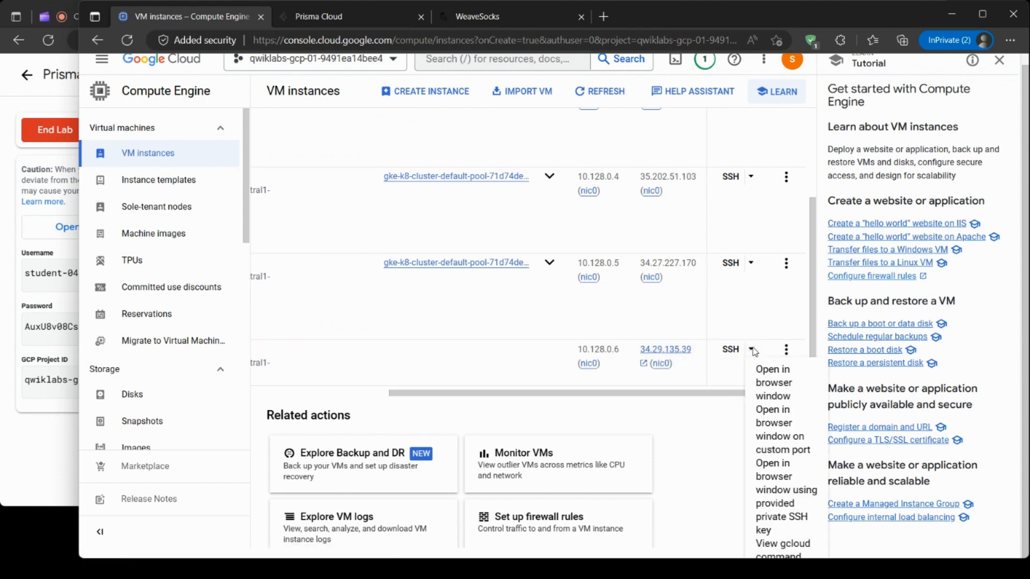
click(768, 374)
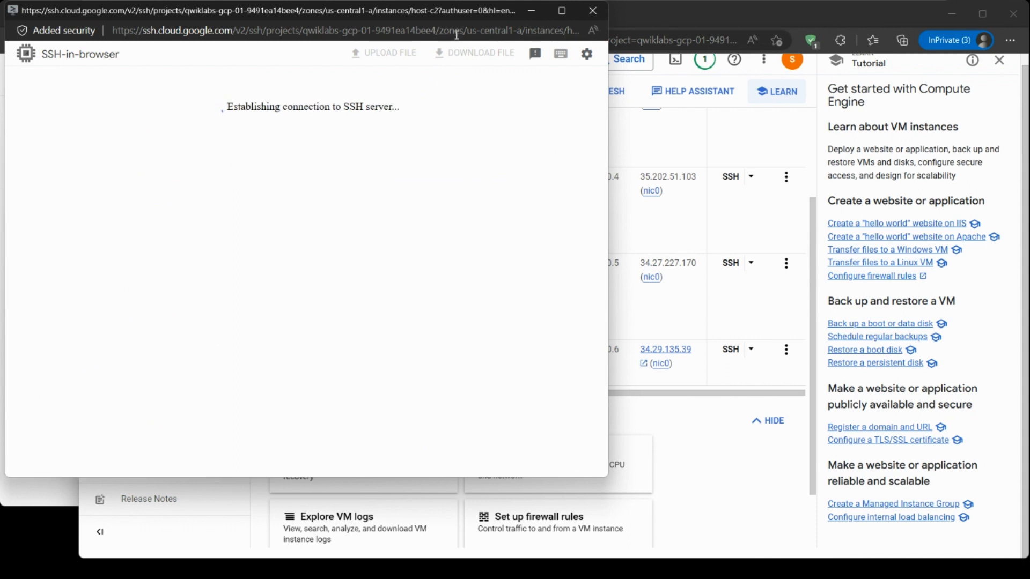
drag(461, 11, 485, 76)
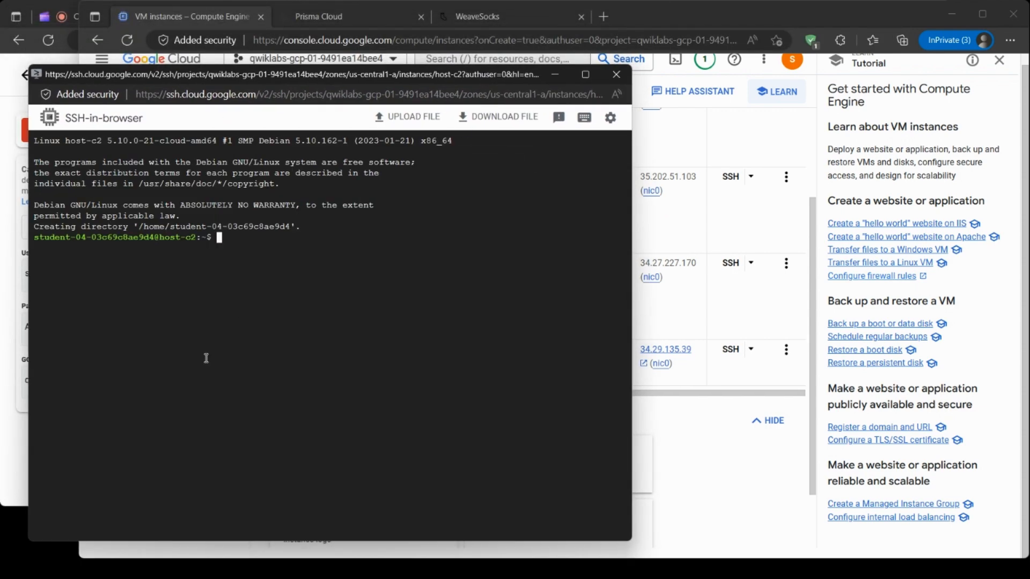
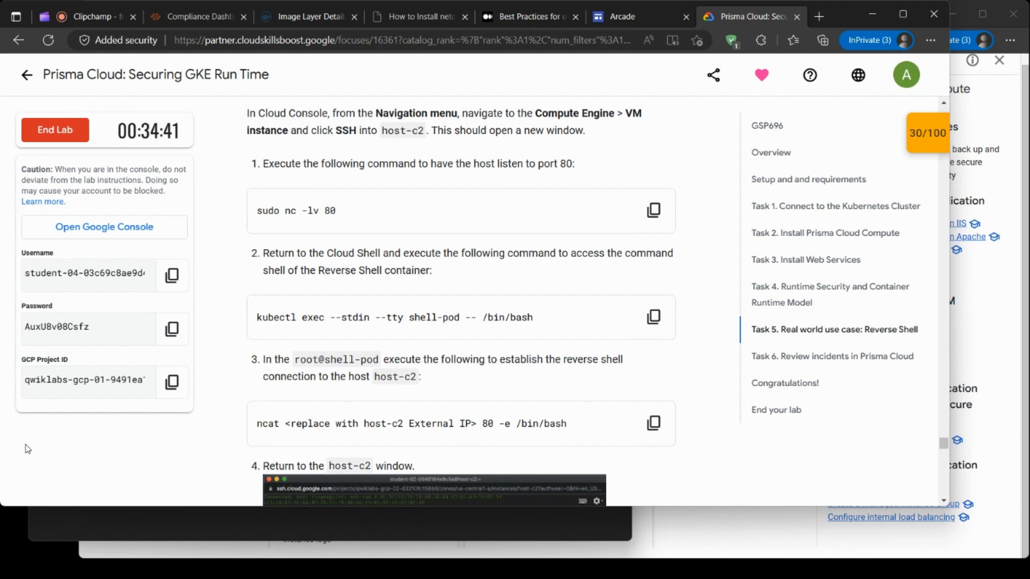
Try the lab guide's port 80 listener command sudo nc -lv 80 on host-c2, and test sudo and nc separately.
scroll(522, 246, up, 1)
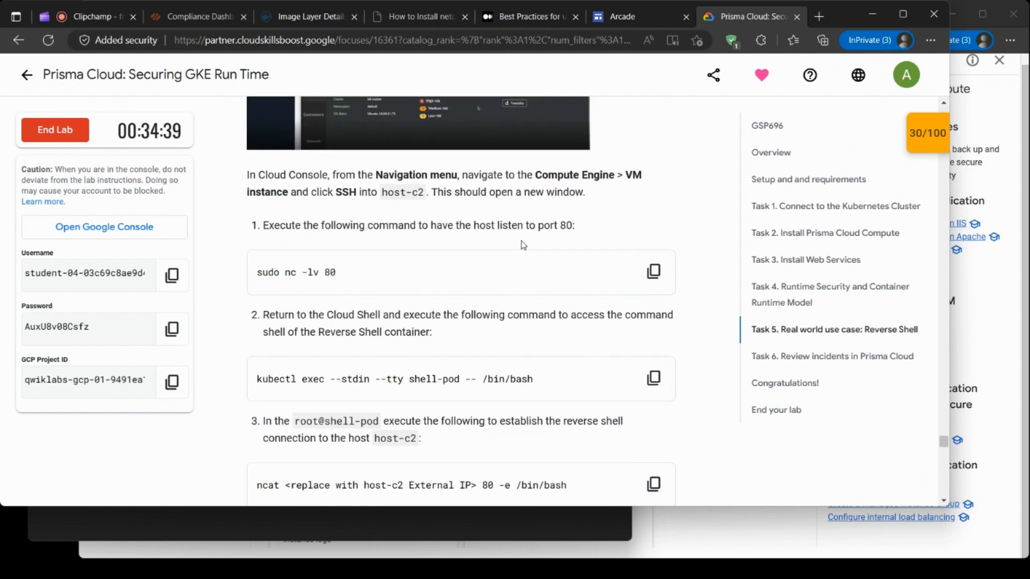
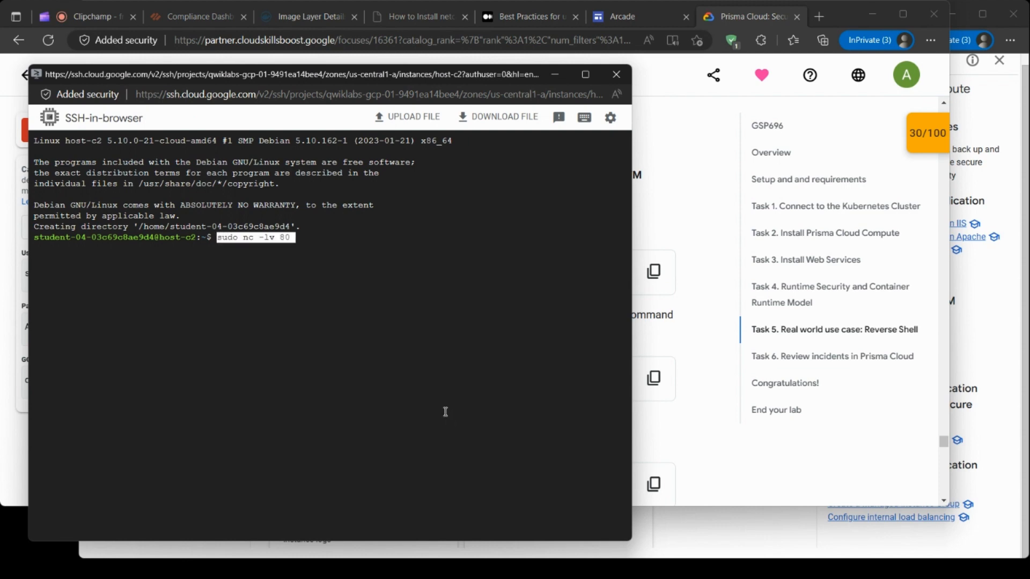
key(Return)
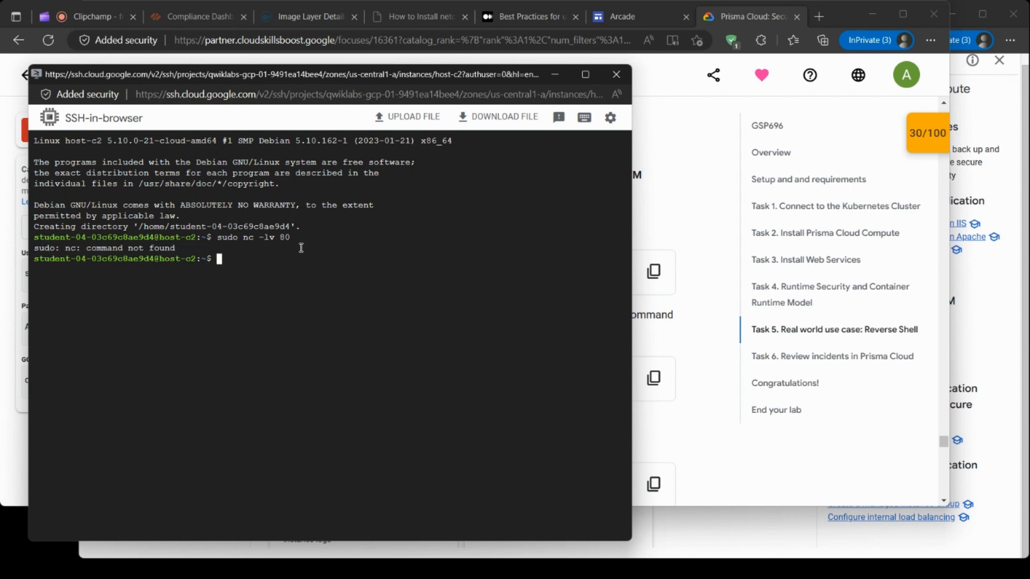
text(sudo)
key(Return)
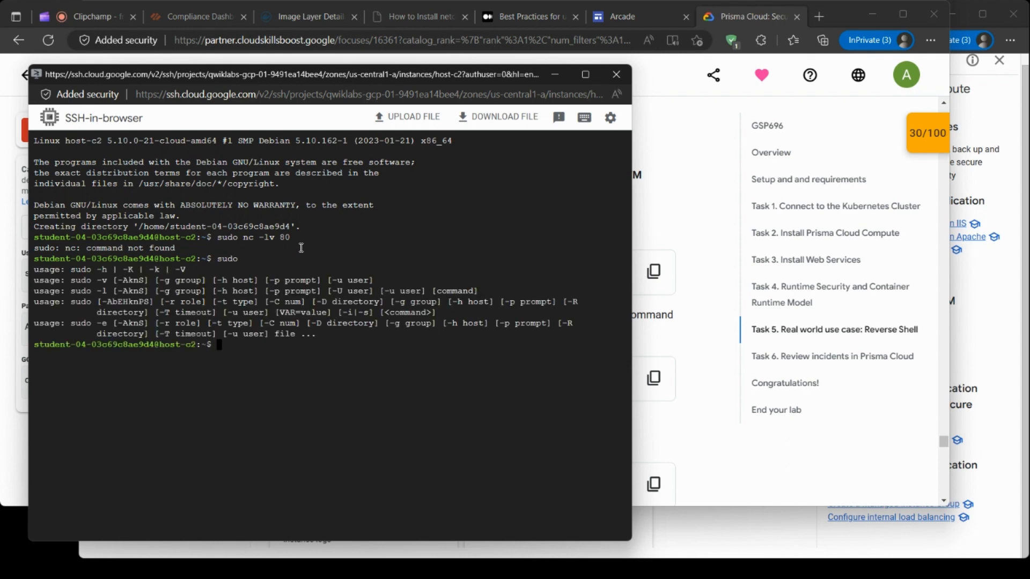
text(nc)
key(Return)
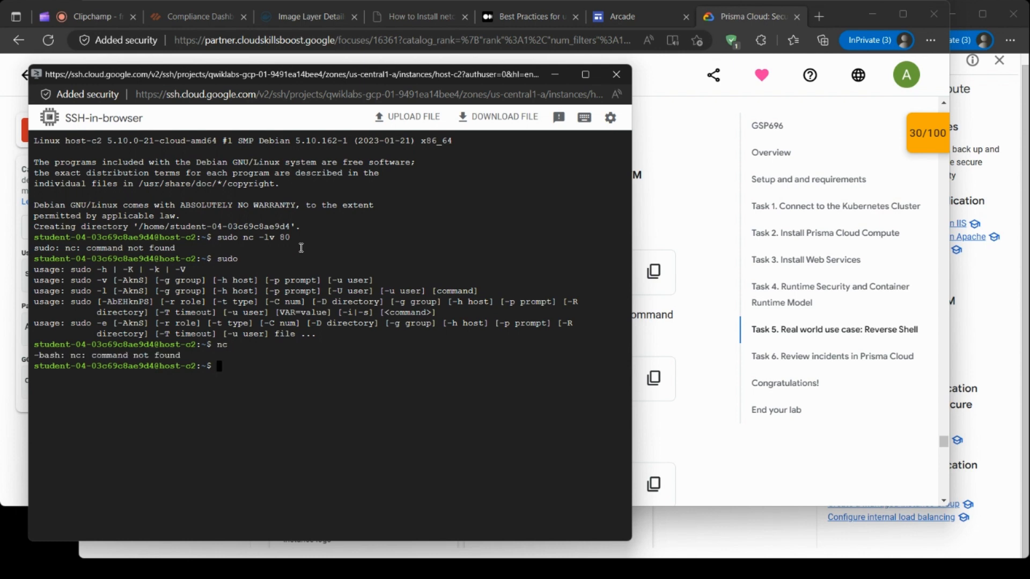
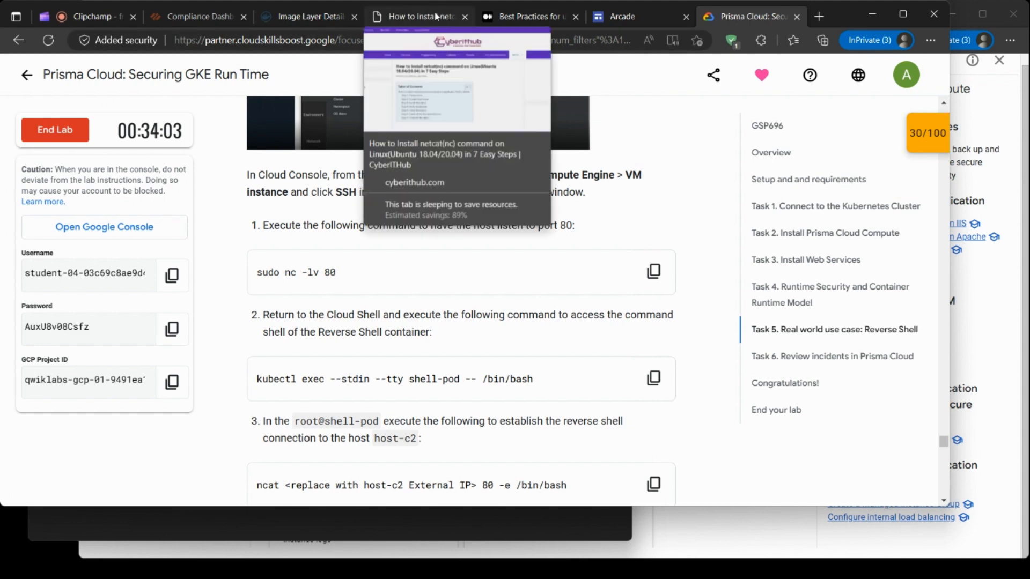
Open the cyberithub netcat installation guide and copy the apt-get update command from Step 2.
click(436, 16)
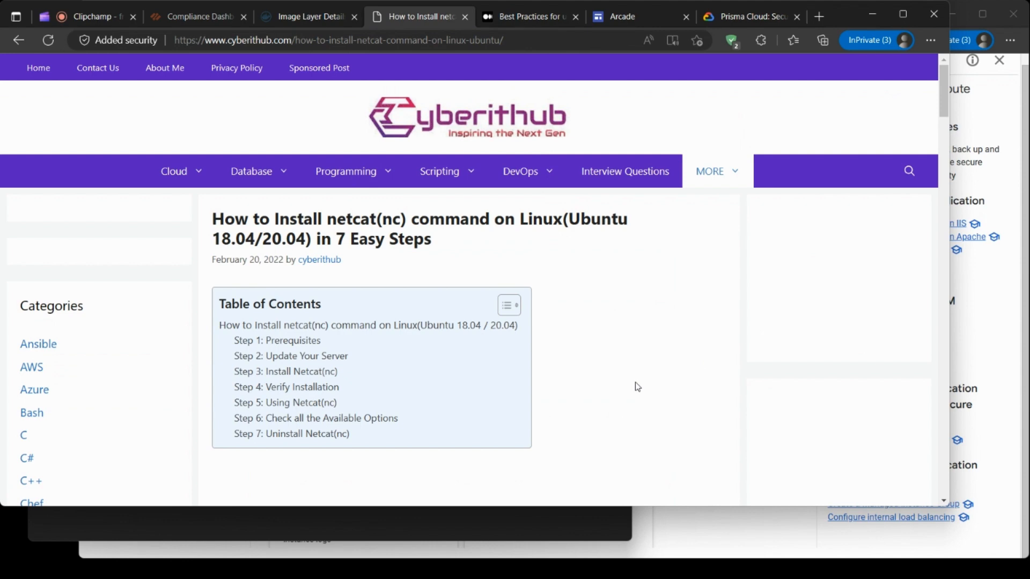
click(584, 516)
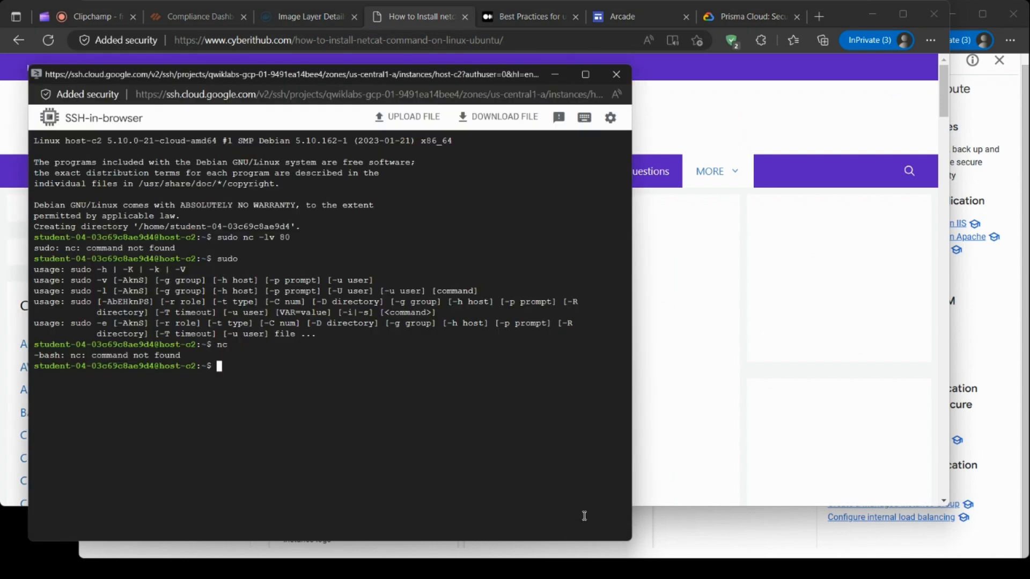
drag(258, 151, 301, 162)
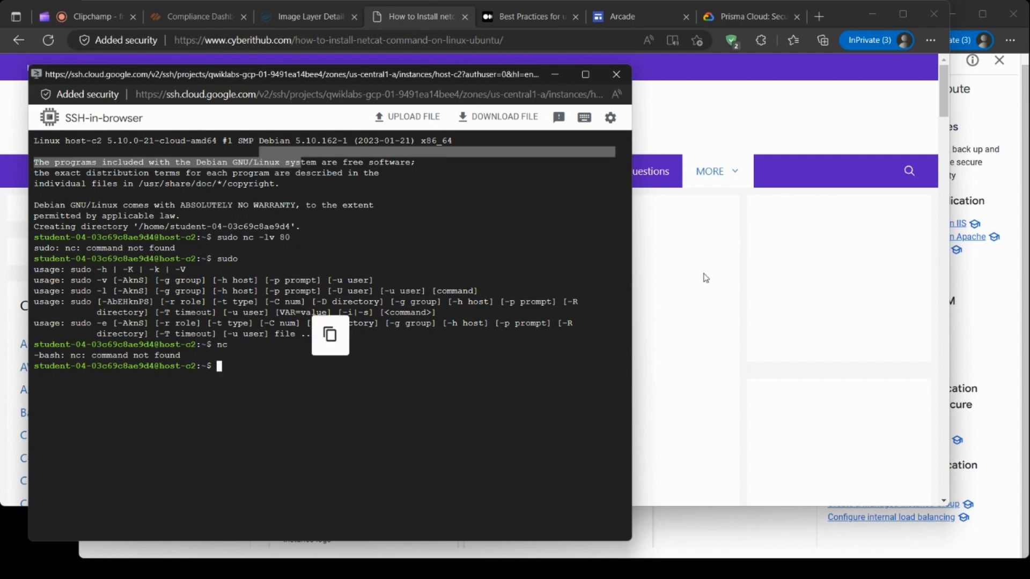
click(821, 263)
scroll(719, 280, down, 12)
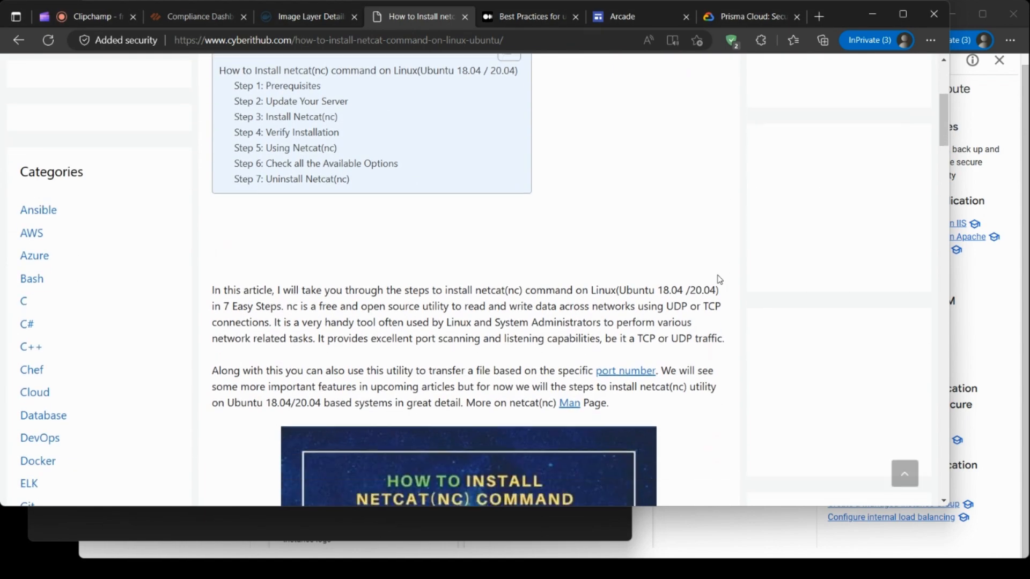
scroll(720, 280, down, 10)
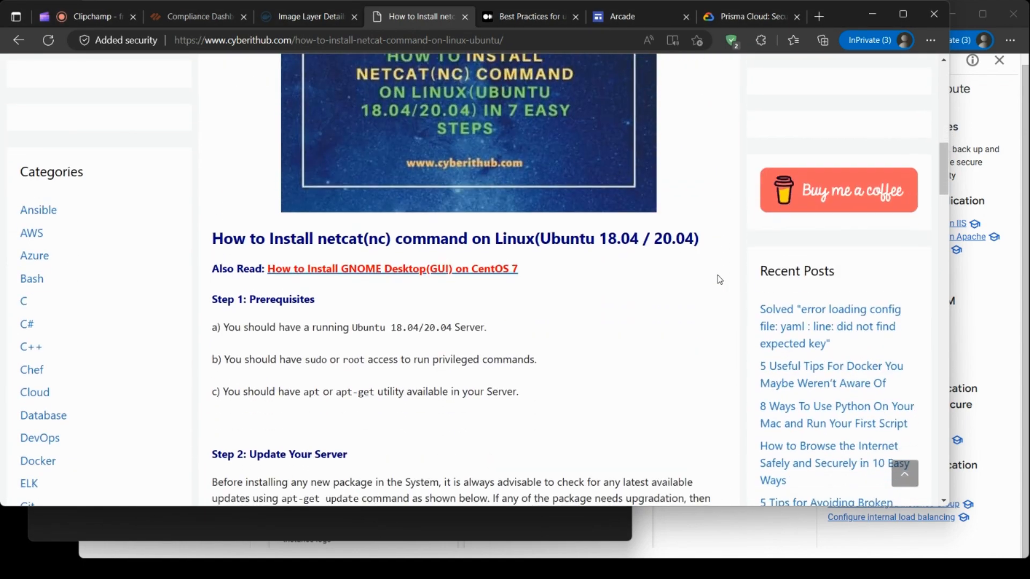
scroll(719, 279, down, 3)
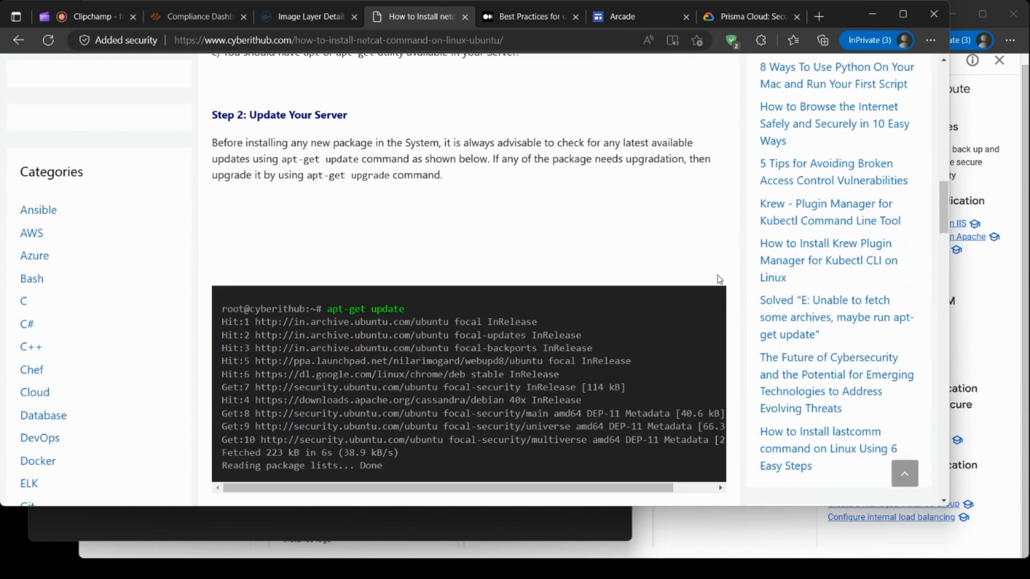
scroll(720, 279, down, 3)
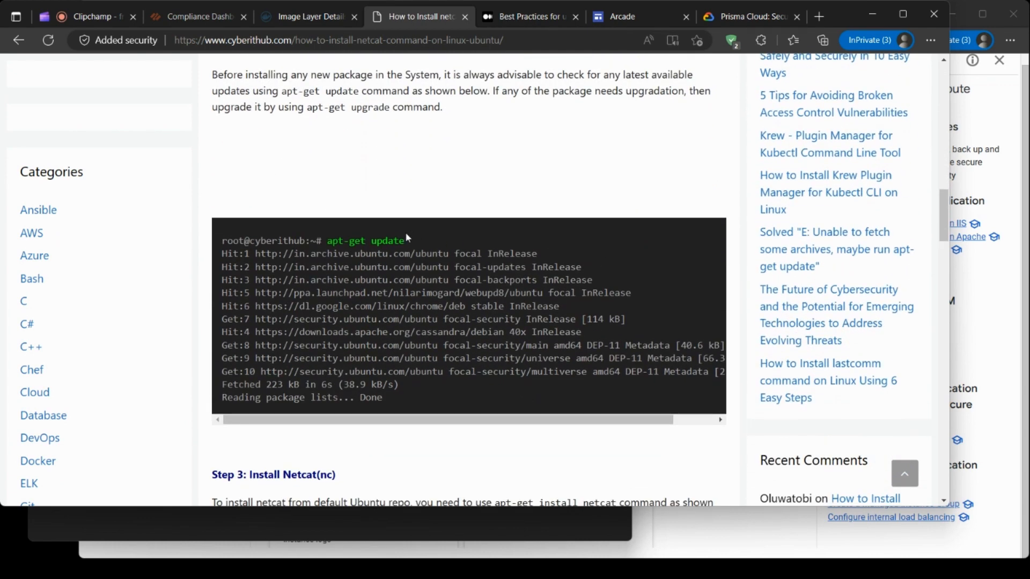
drag(407, 244, 326, 243)
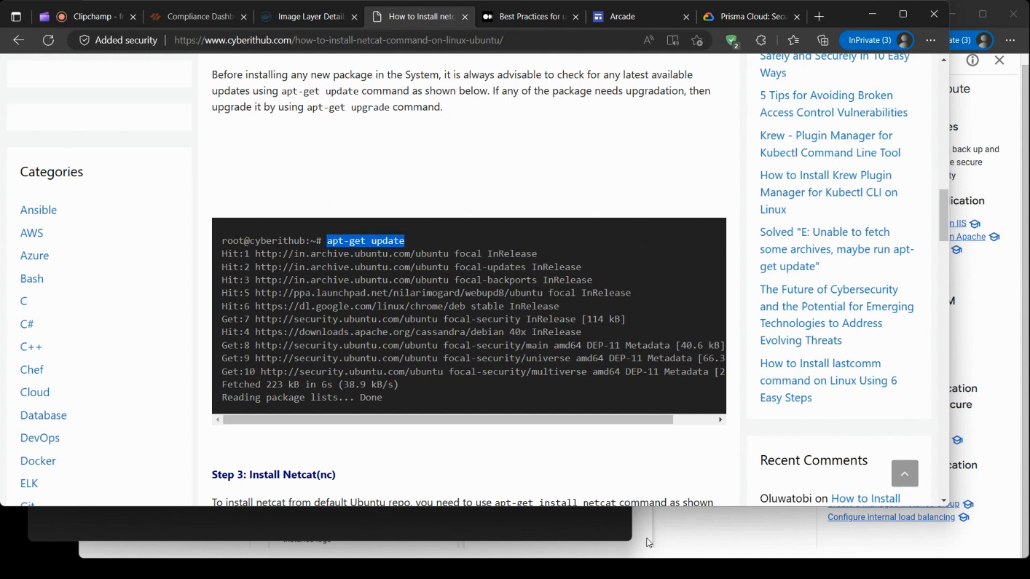
Try to update host-c2's package lists with apt-get update, without sudo.
click(608, 520)
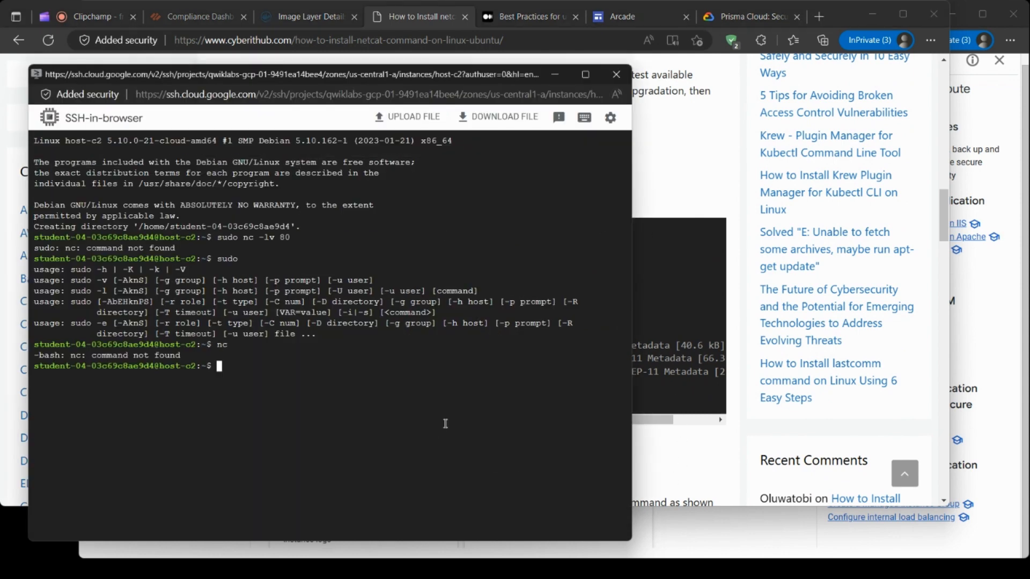
text(apt-get update)
key(Return)
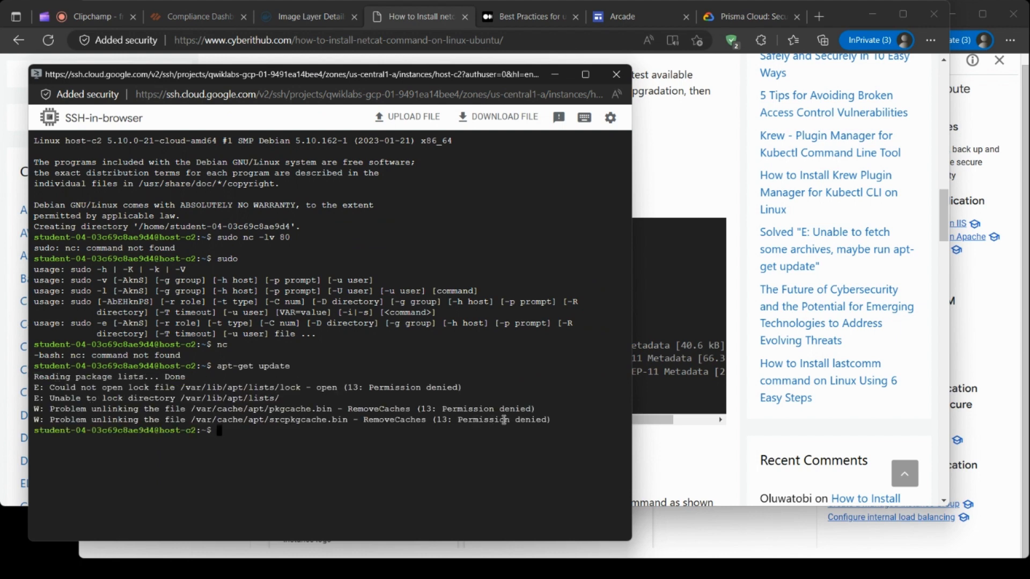
Clear the host-c2 prompt and update the package lists with sudo apt-get update.
drag(206, 365, 233, 365)
drag(448, 445, 459, 455)
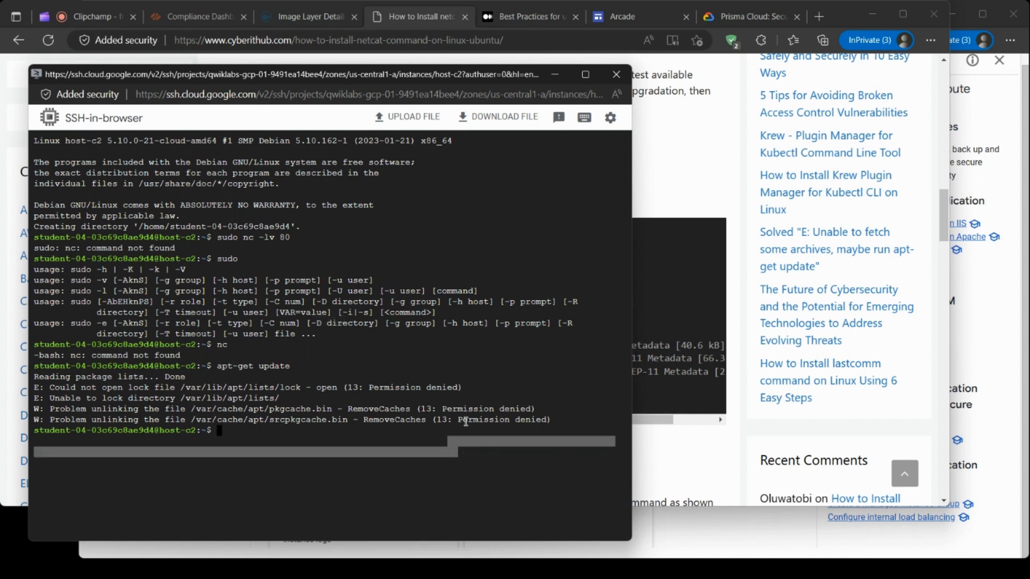
click(462, 450)
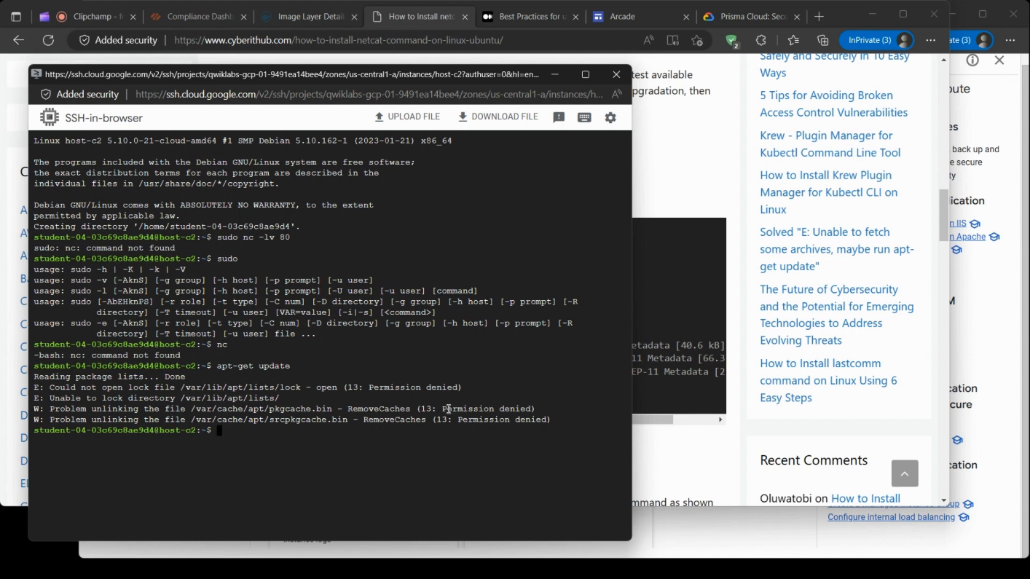
key(ctrl+v)
key(ctrl+c)
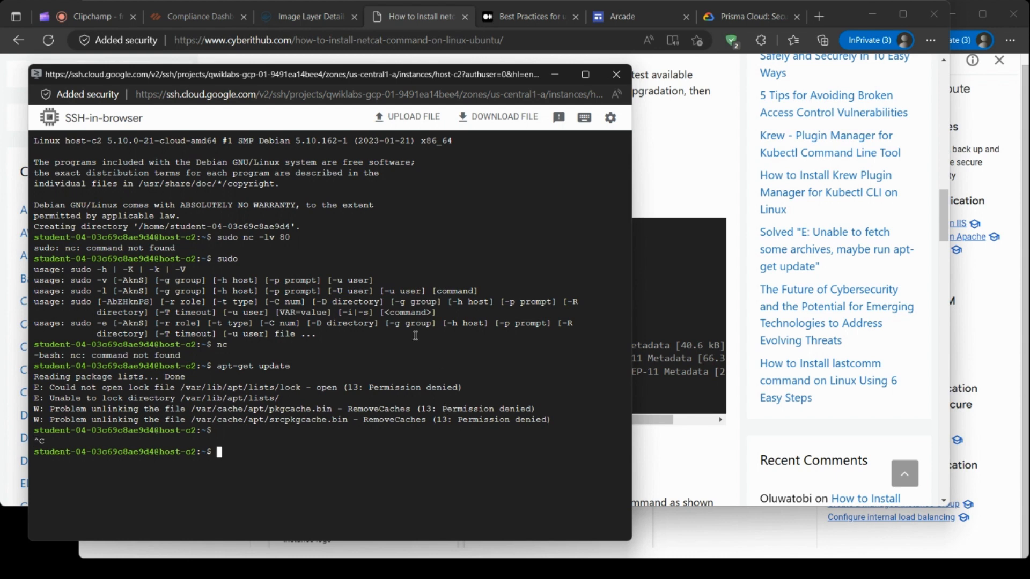
text(sudo apt-get update)
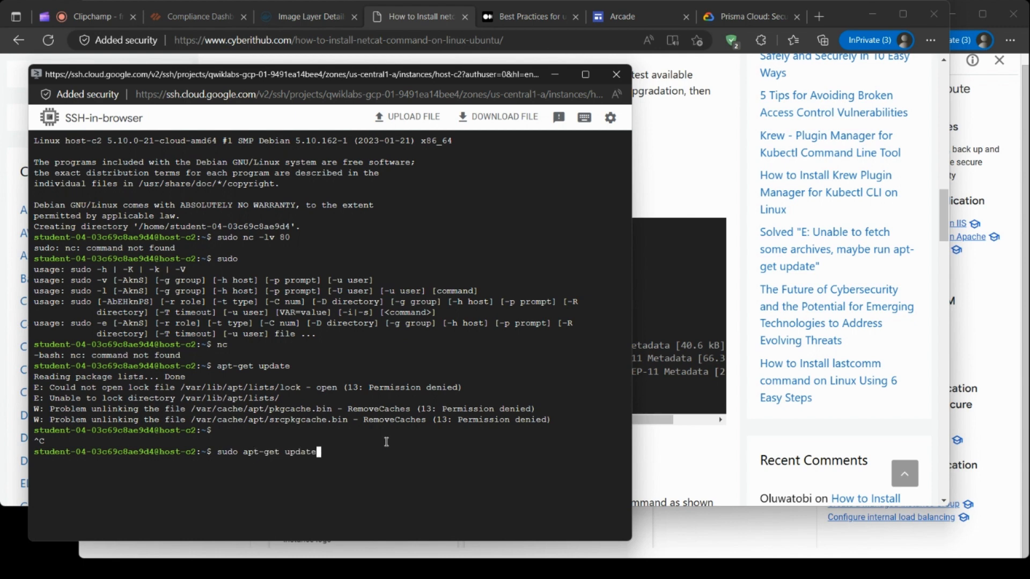
key(Return)
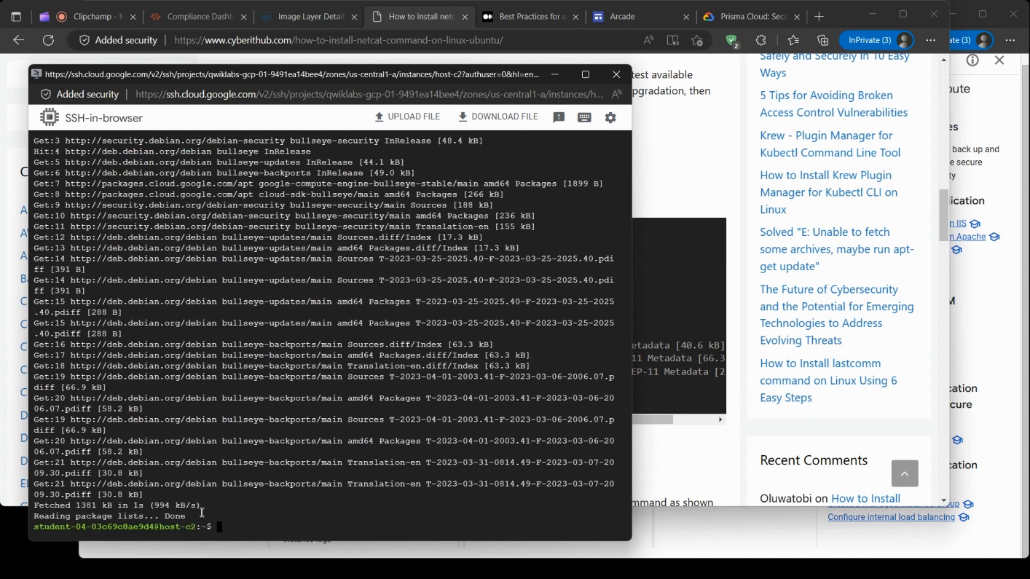
Return to the cyberithub guide and copy the apt-get install netcat command from Step 3.
click(657, 138)
scroll(609, 208, down, 3)
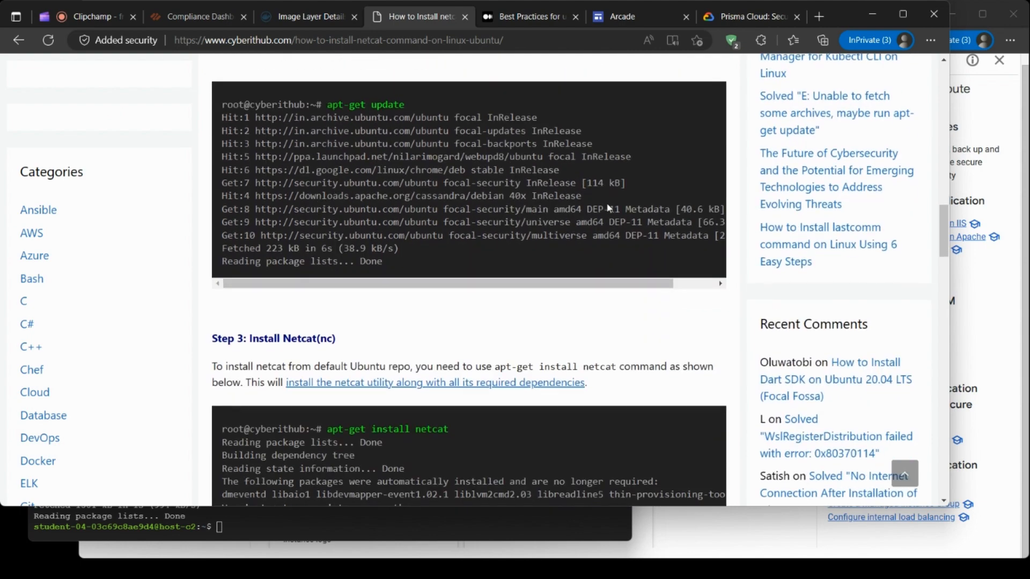
scroll(609, 208, down, 4)
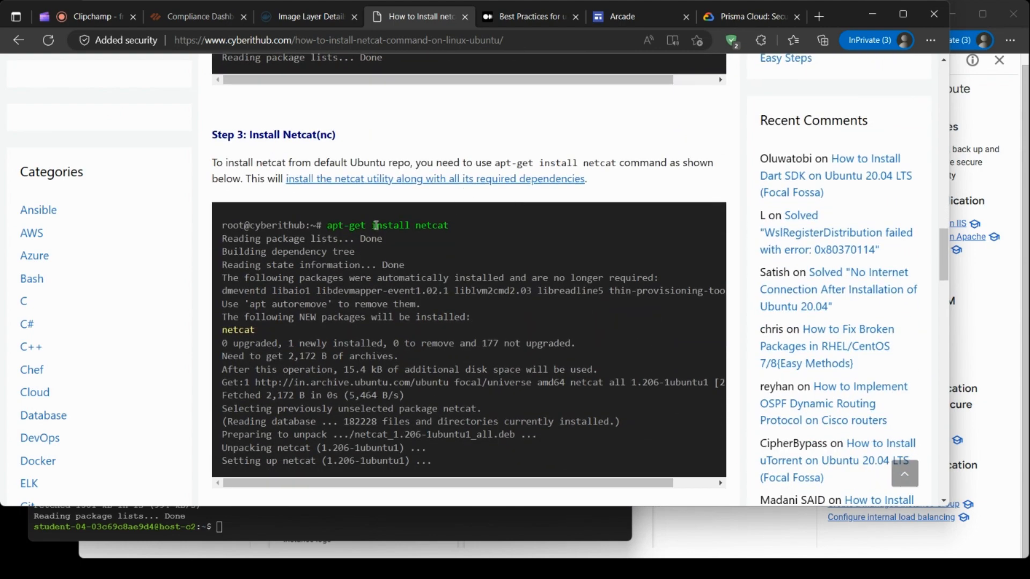
drag(329, 224, 451, 224)
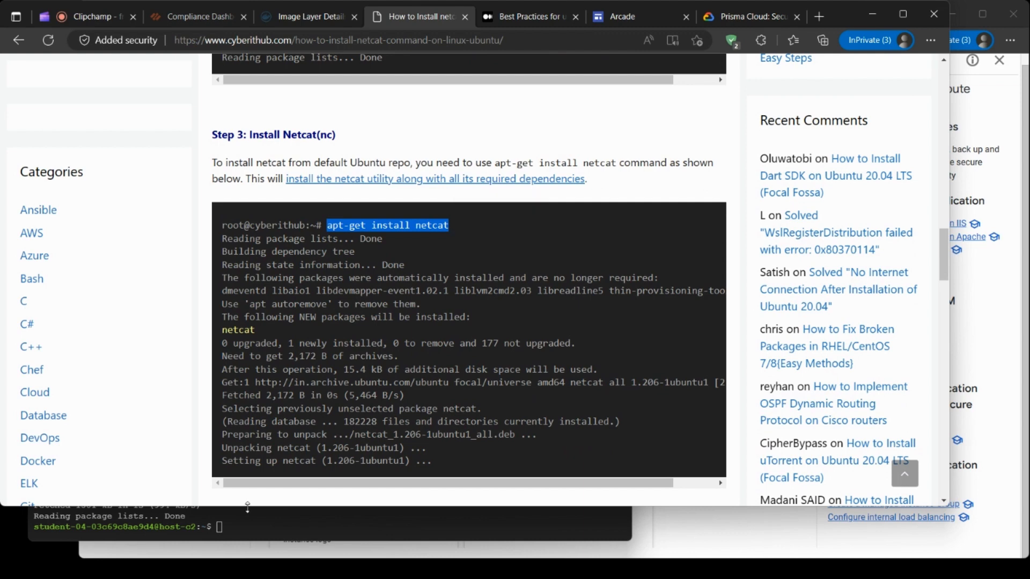
Install netcat on host-c2 with sudo apt-get install netcat, answering y to continue.
click(301, 528)
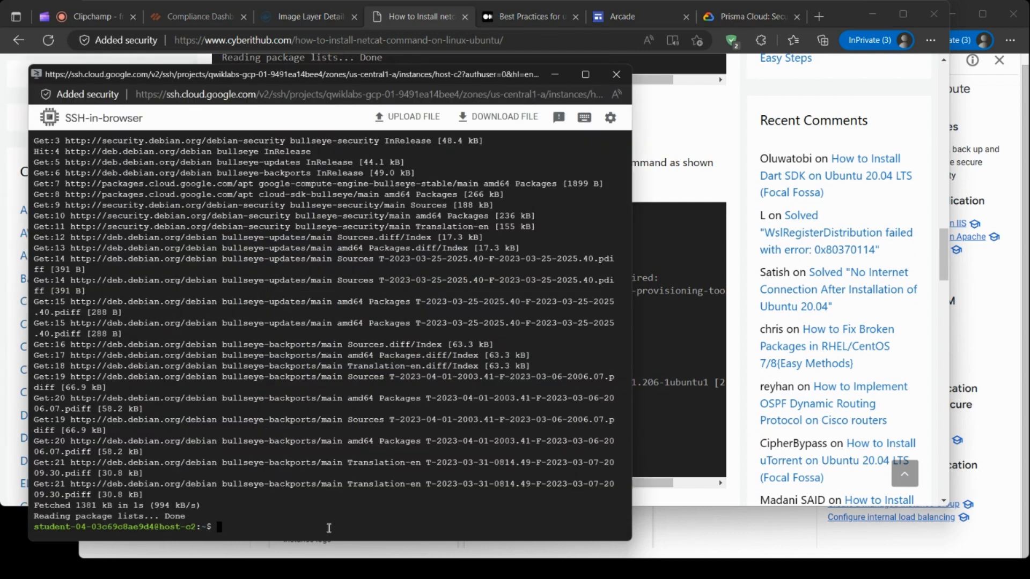
text(sudo)
key(ctrl+v)
key(Return)
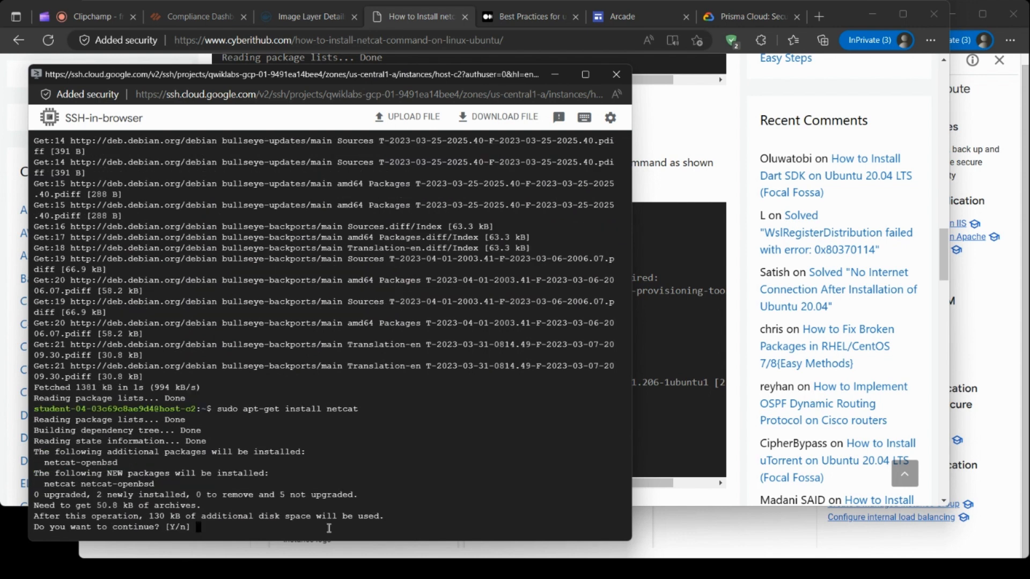
text(y)
key(Return)
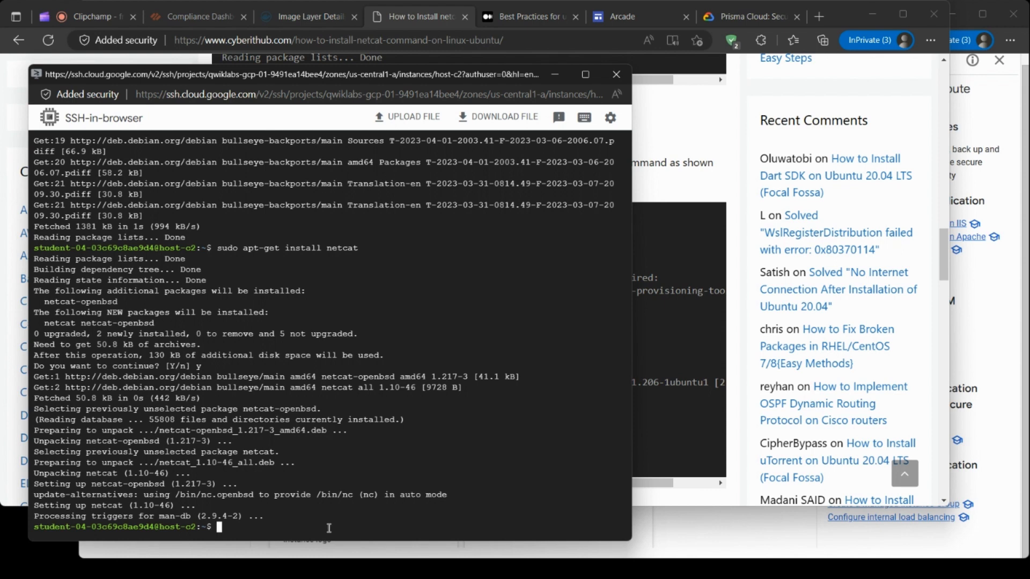
Clear the host-c2 terminal and run nc without arguments to test the installed command.
text(clear)
key(Return)
text(nc)
key(Return)
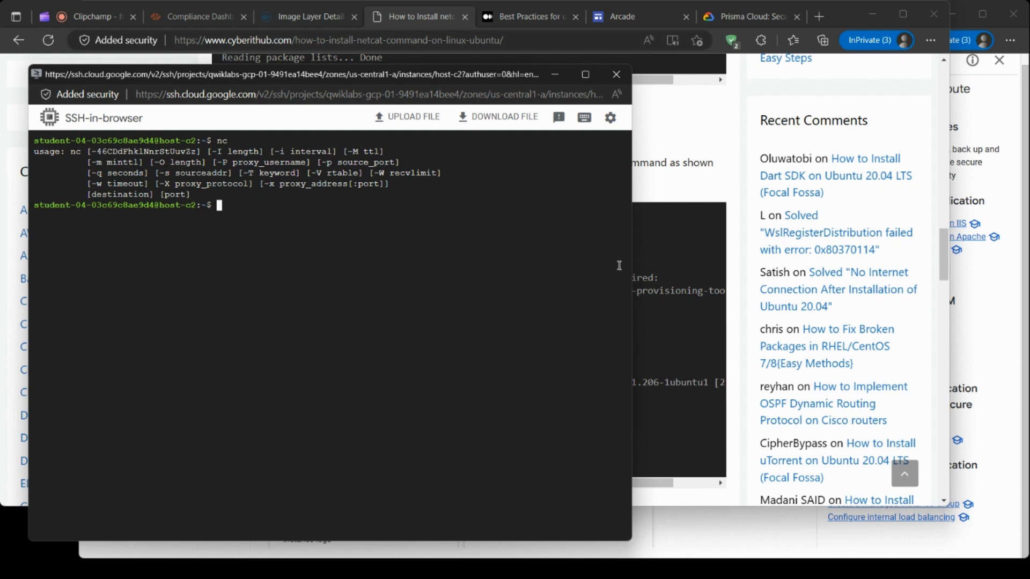
Copy dpkg -L netcat from Step 4 of the guide and run it on host-c2 to verify the installation.
click(673, 227)
scroll(606, 247, down, 3)
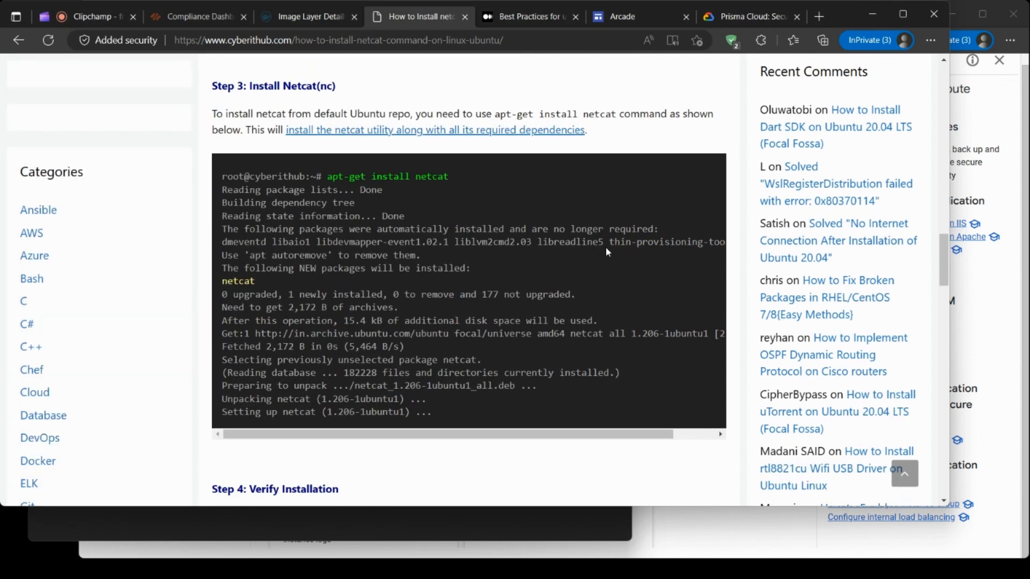
scroll(602, 244, down, 3)
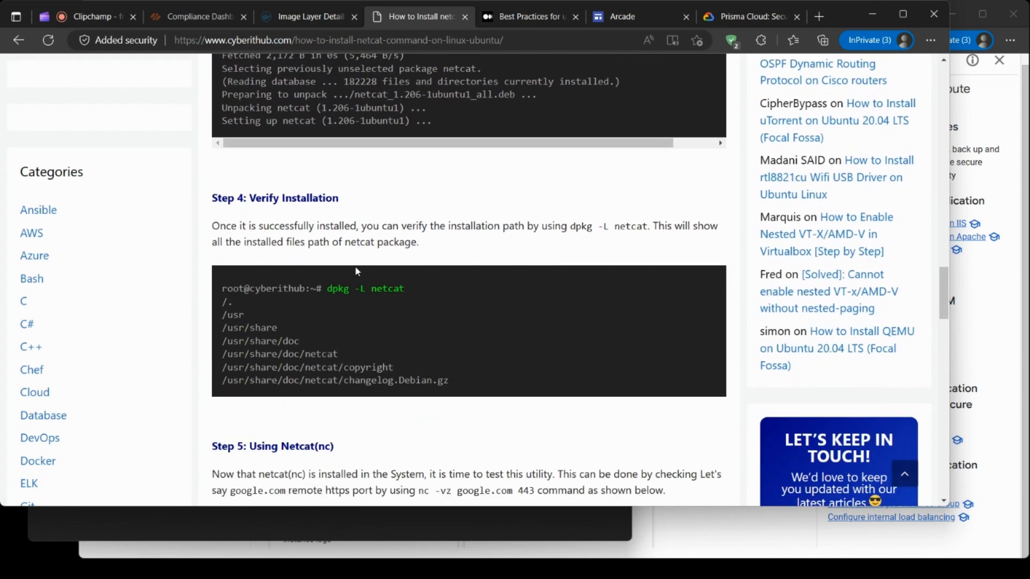
drag(327, 289, 409, 293)
click(399, 522)
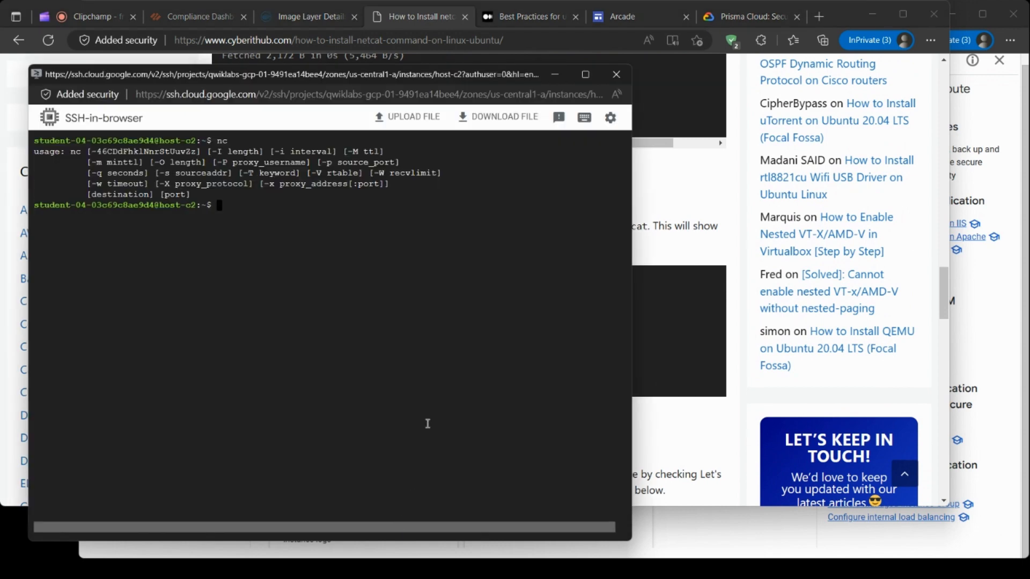
key(ctrl+v)
key(Return)
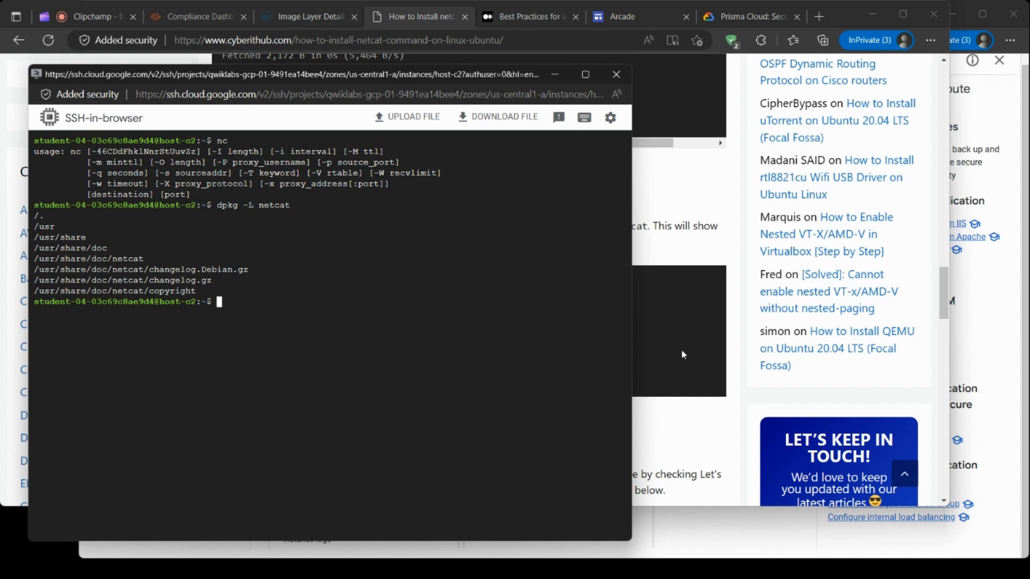
Return to the Prisma Cloud lab guide and copy Task 5's kubectl exec command for accessing the shell-pod.
click(733, 200)
scroll(627, 315, down, 2)
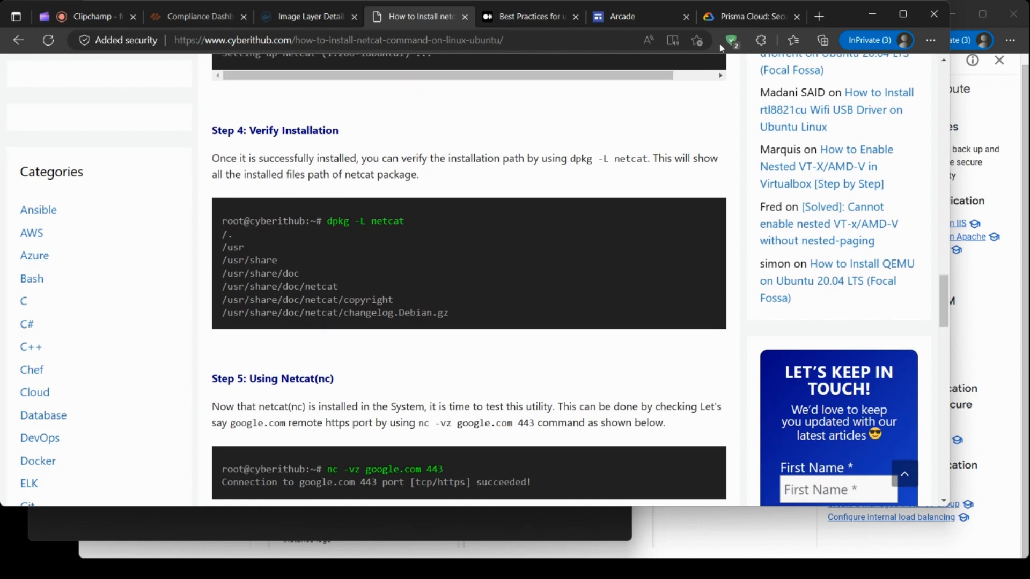
click(746, 17)
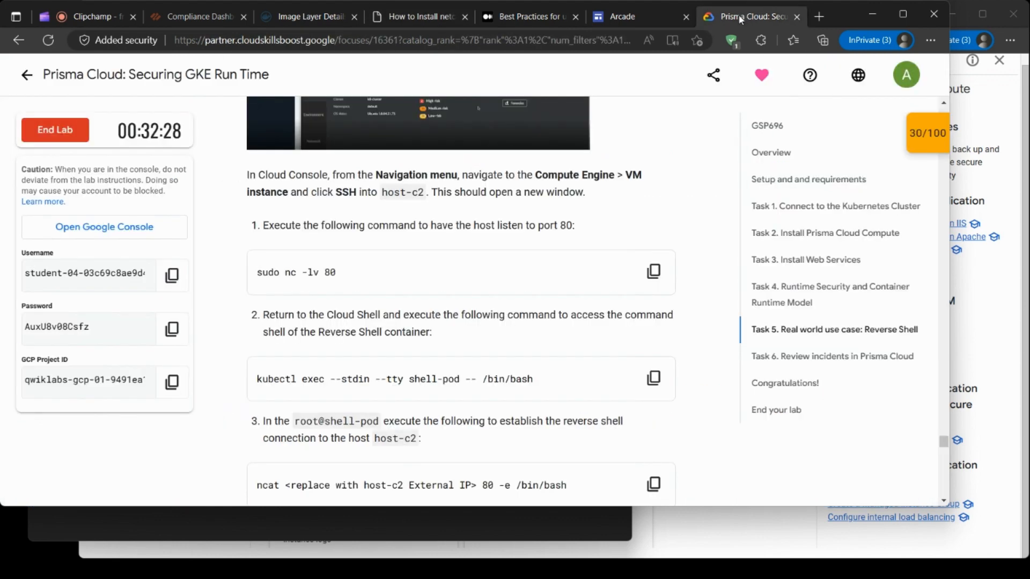
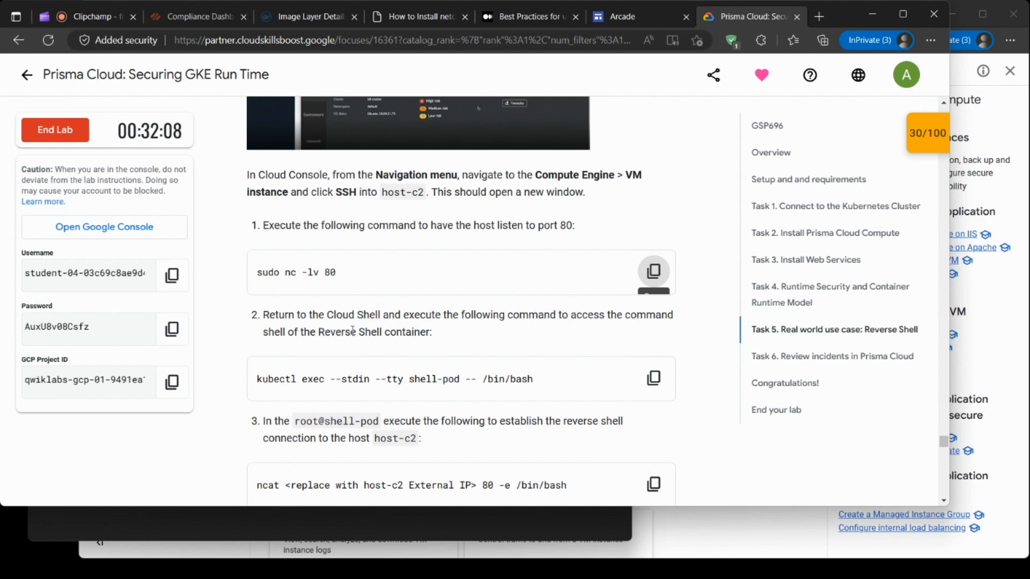
scroll(442, 336, down, 2)
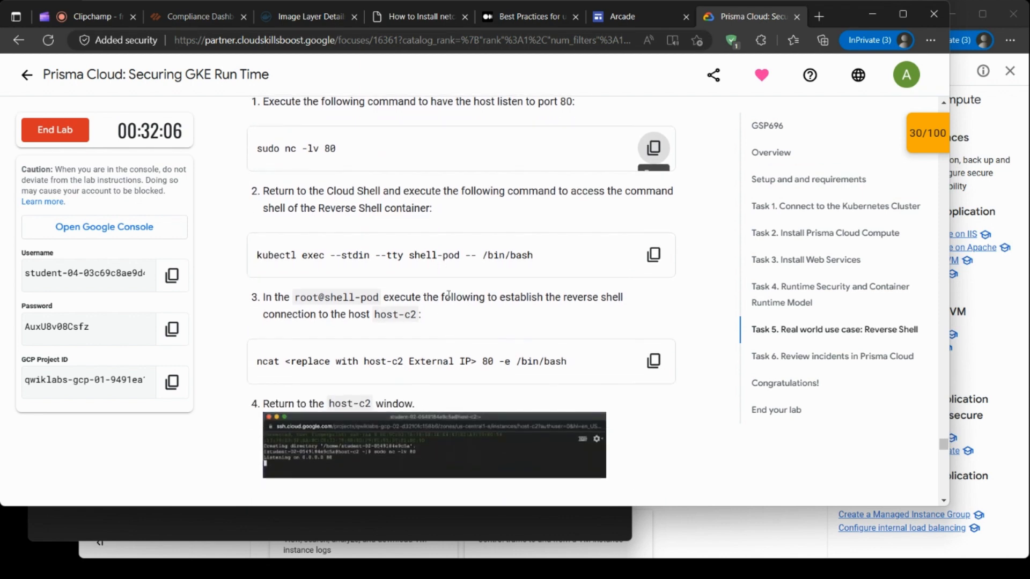
scroll(547, 193, down, 1)
click(656, 196)
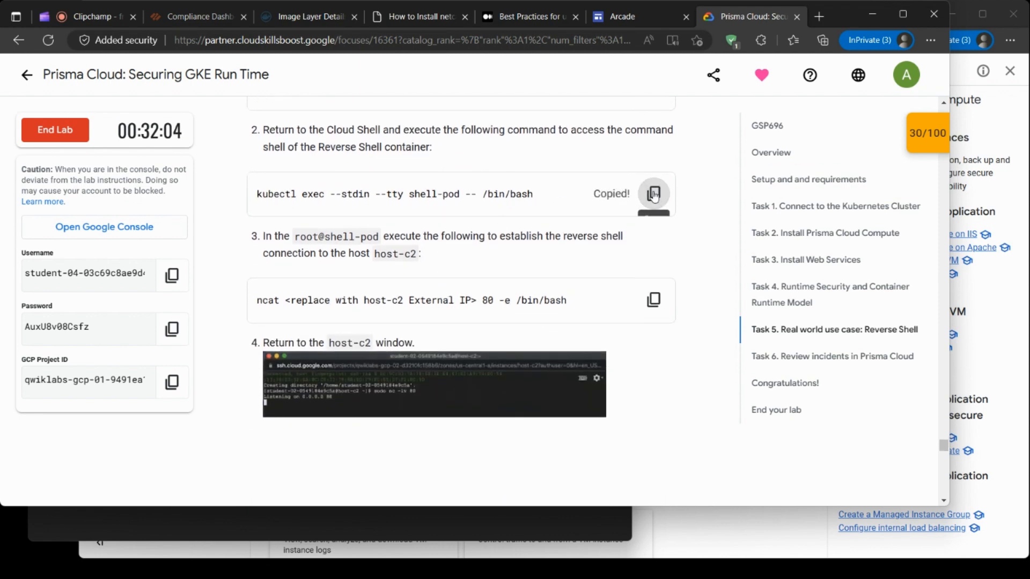
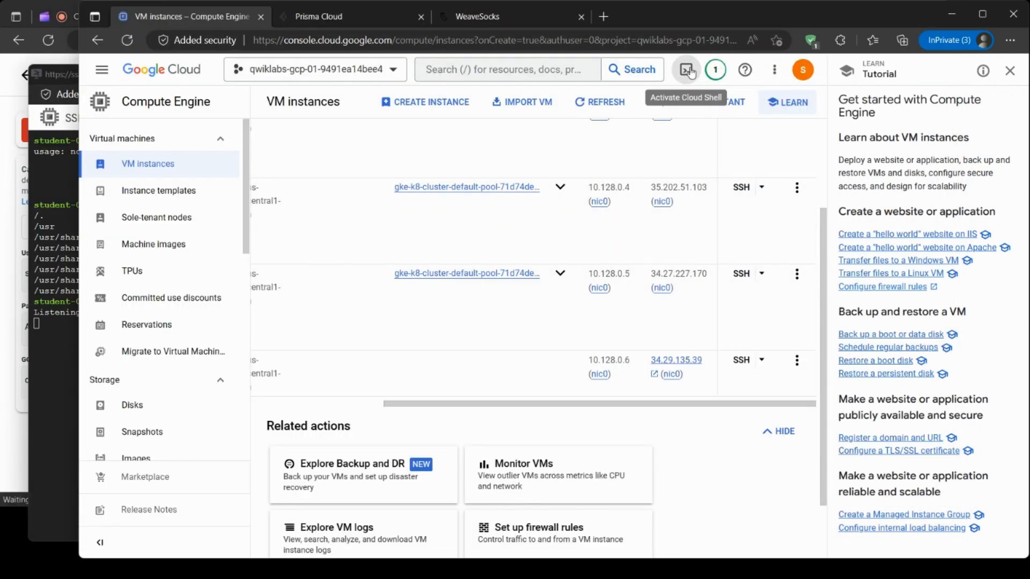
Activate Cloud Shell on the VM instances page and run kubectl exec --stdin --tty shell-pod -- /bin/bash.
click(687, 69)
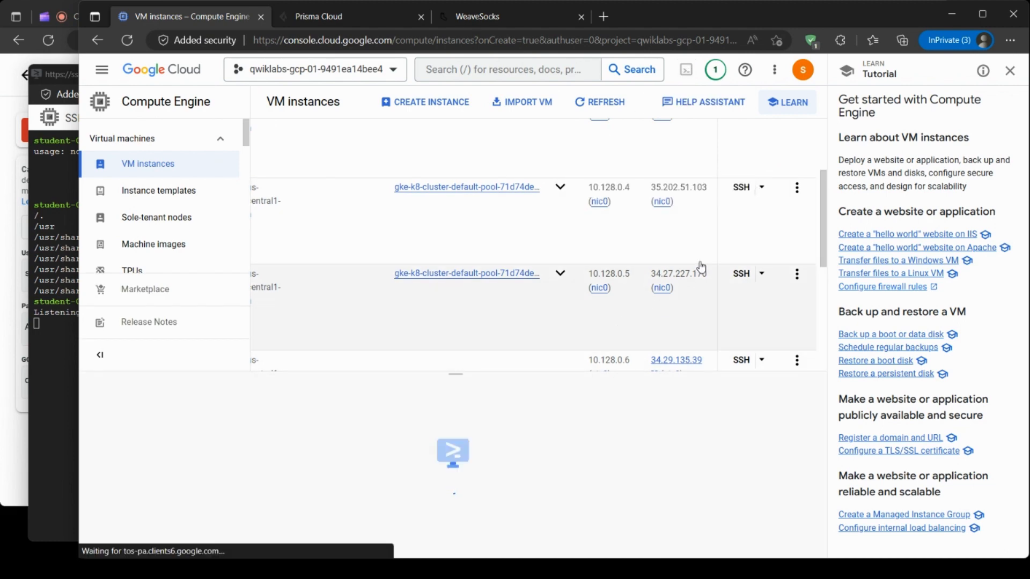
scroll(827, 241, down, 2)
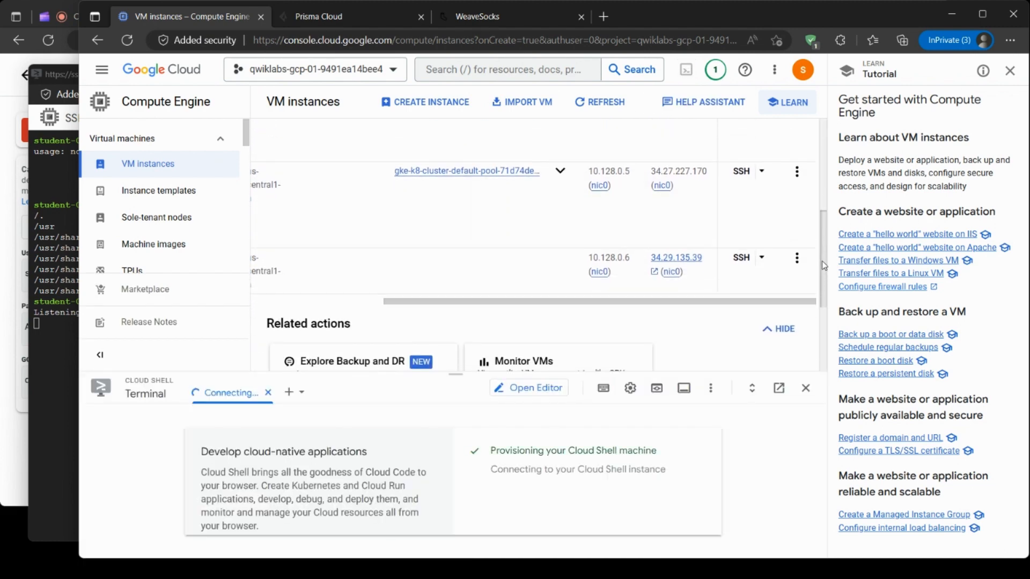
drag(426, 322, 299, 316)
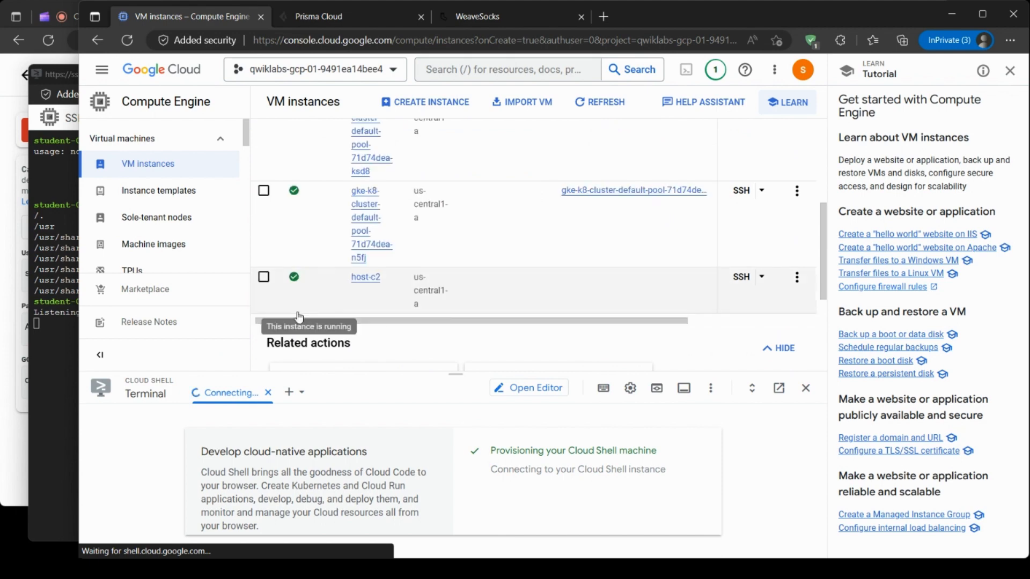
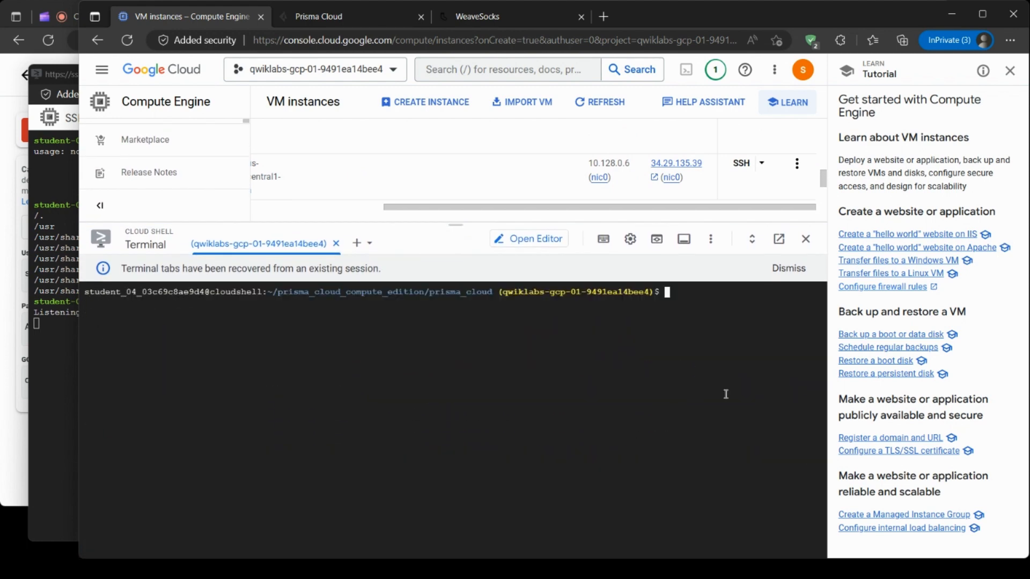
text(kubectl exec --stdin --tty shell-pod -- /bin/bash)
key(Return)
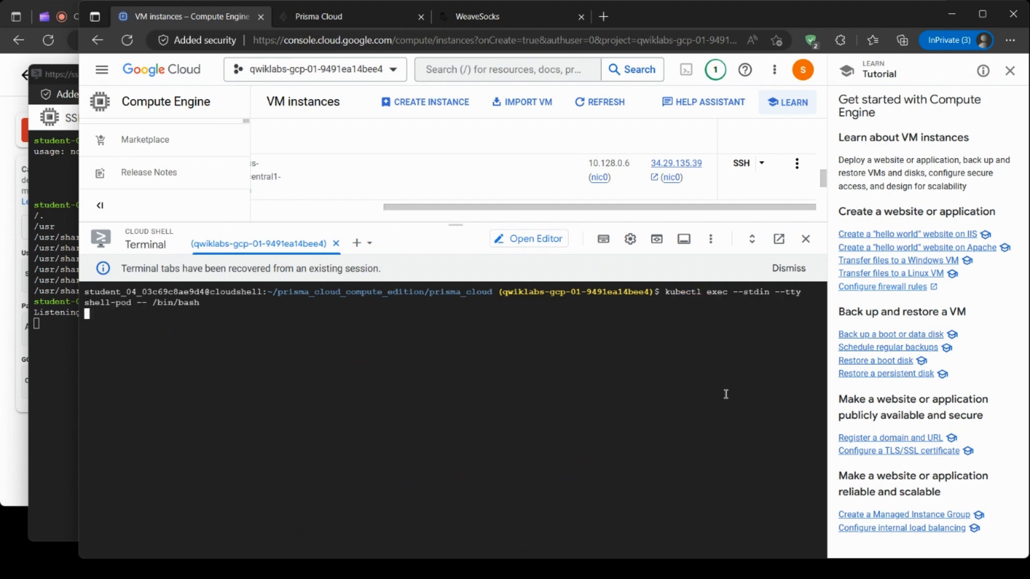
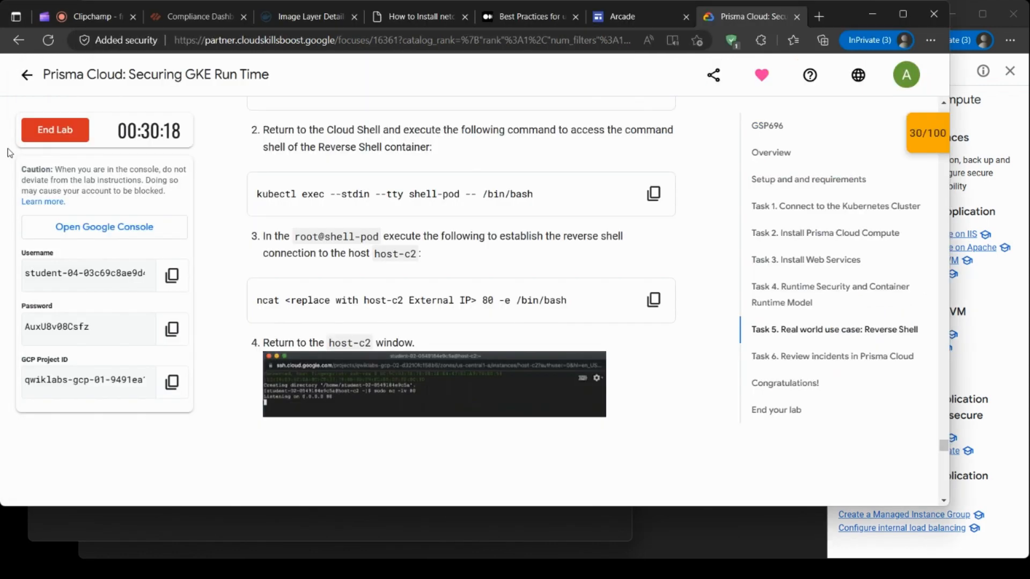
Read the lab guide's Task 6 instructions on reviewing incidents in Prisma Cloud and enlarge the ncat incident screenshot.
scroll(404, 332, down, 4)
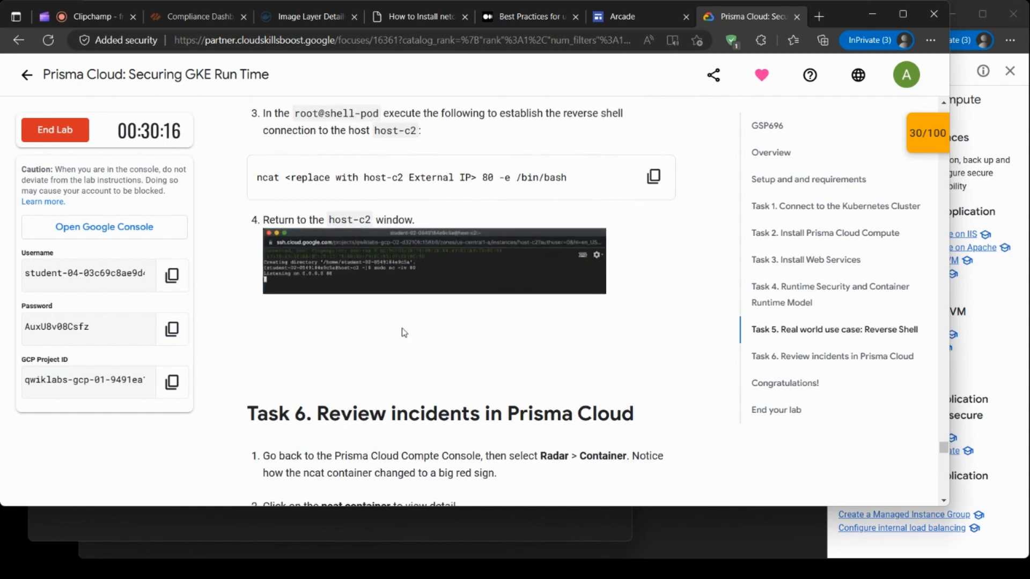
scroll(404, 333, down, 2)
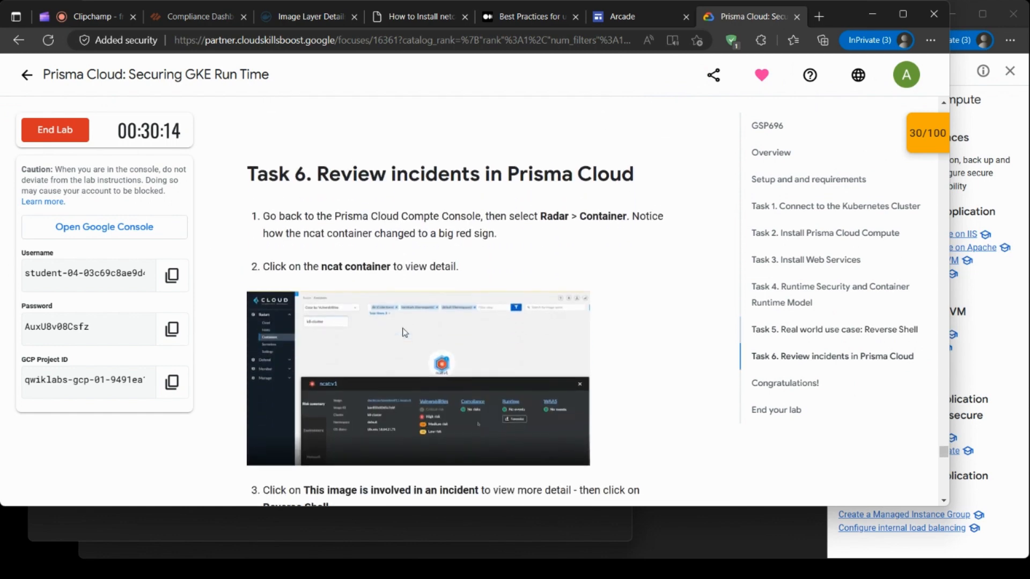
scroll(403, 328, down, 1)
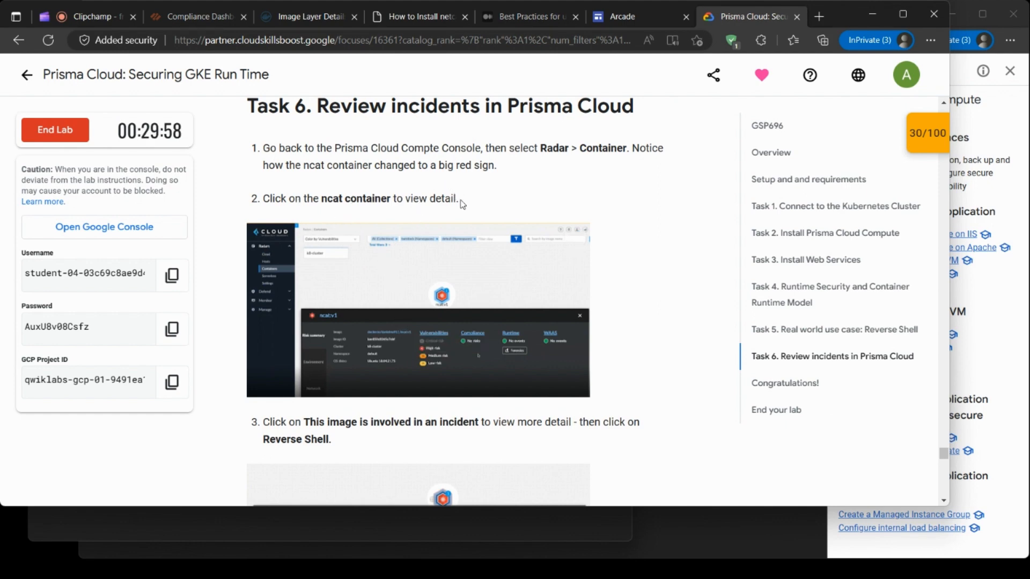
scroll(460, 266, down, 1)
scroll(460, 267, down, 1)
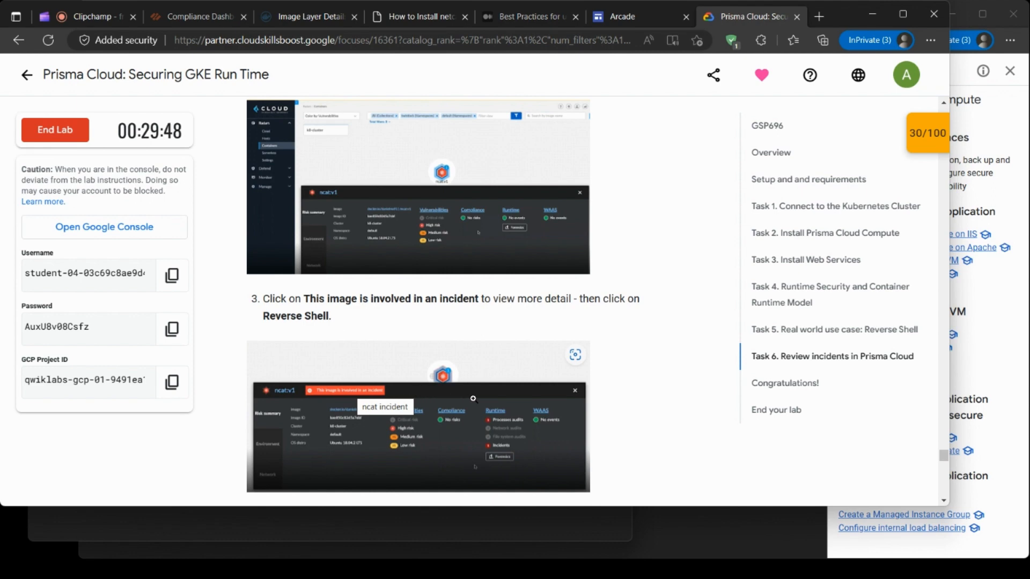
click(498, 400)
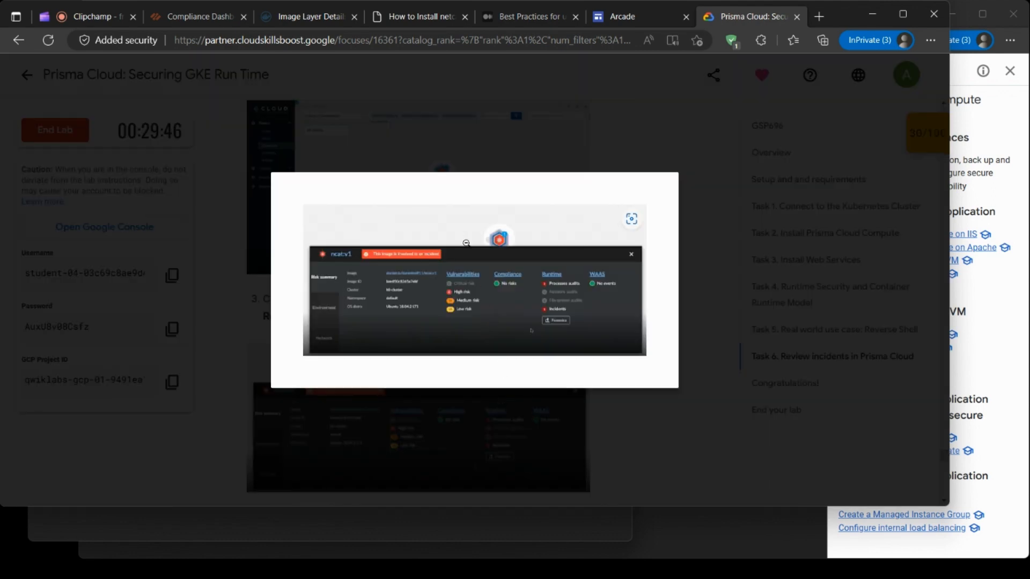
click(679, 120)
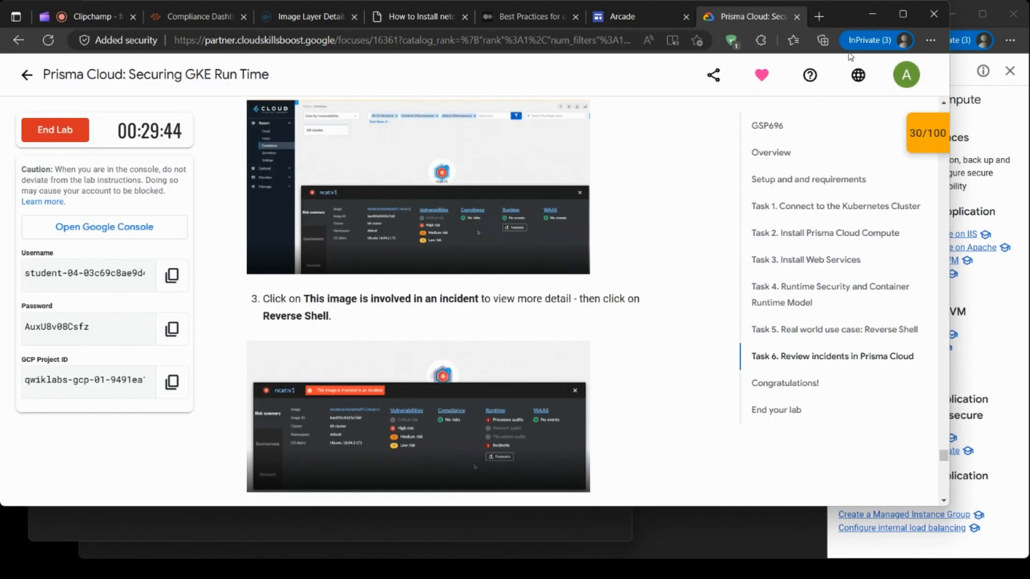
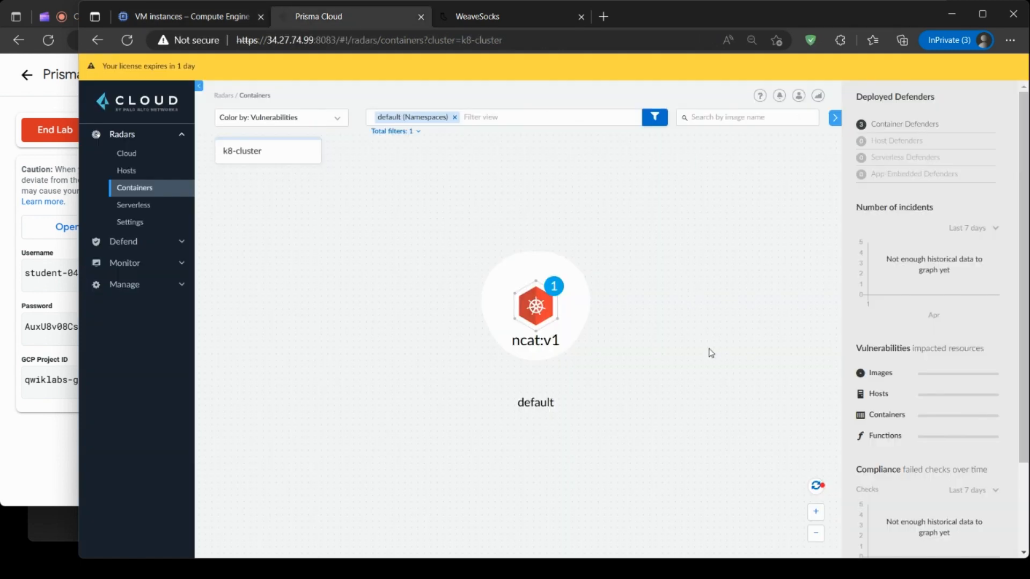
Refresh the Prisma Cloud container radar, open the ncat:v1 container's incident, and examine its Reverse Shell audit details.
click(817, 489)
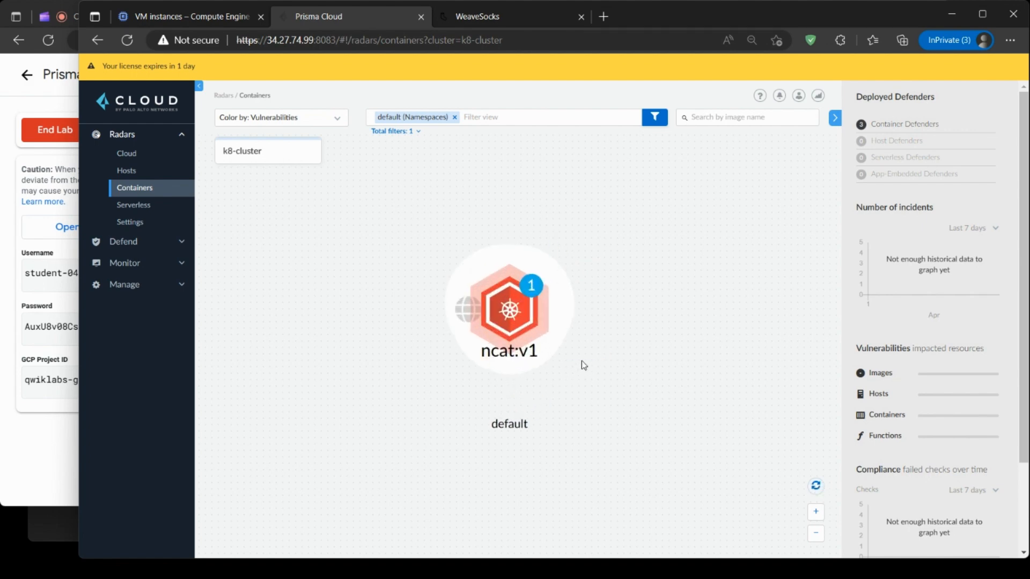
click(536, 249)
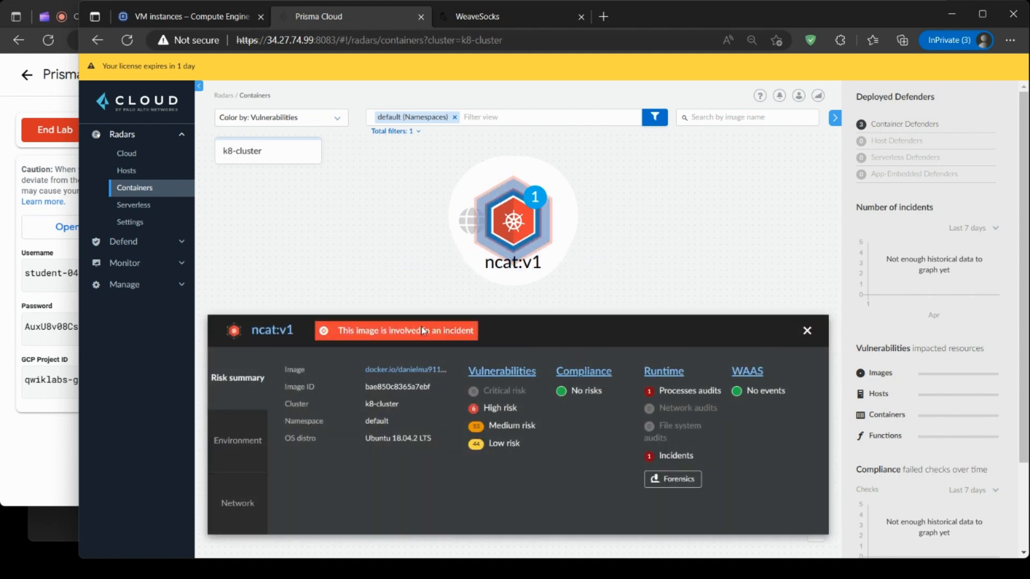
click(419, 333)
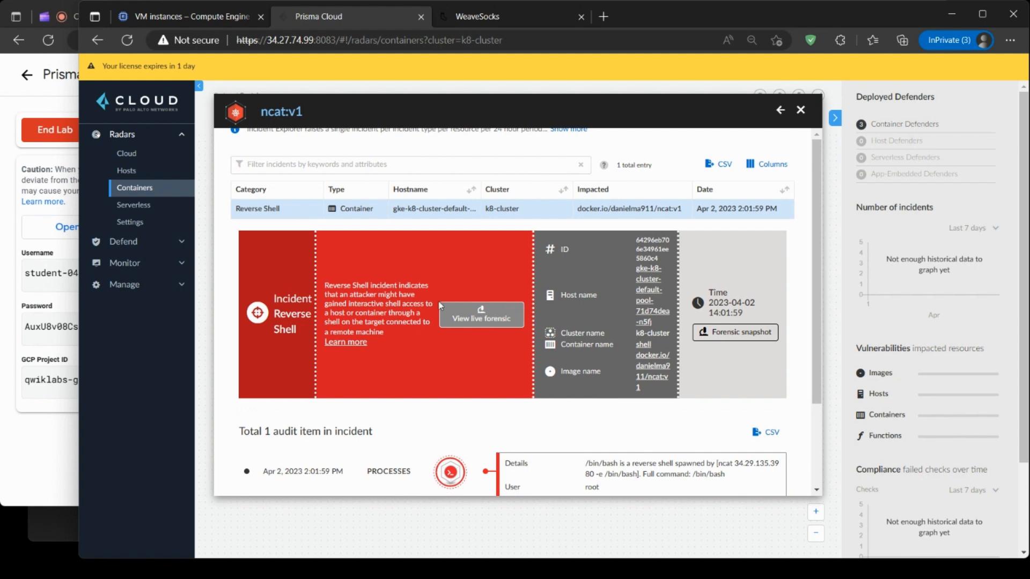
scroll(737, 374, down, 2)
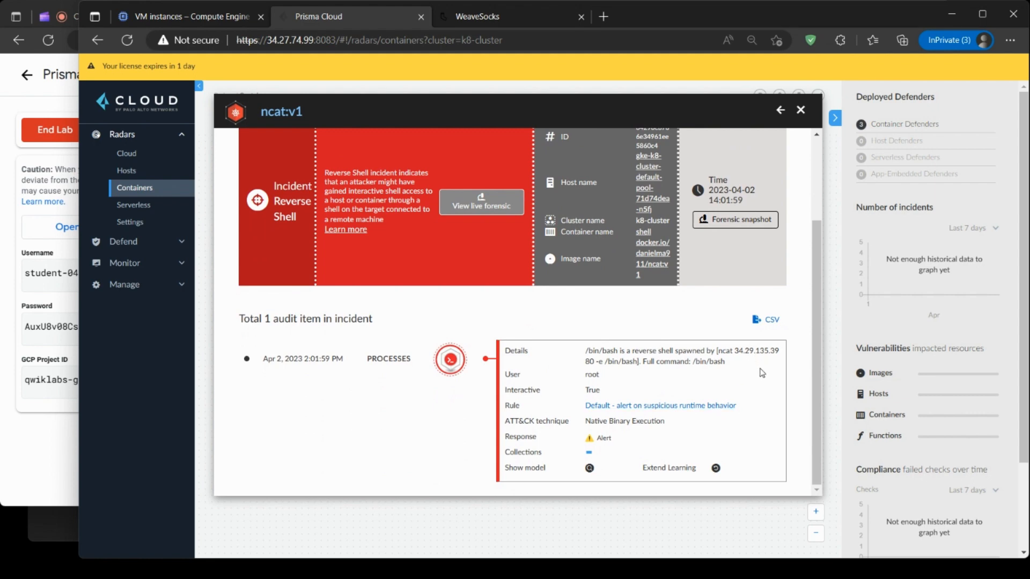
scroll(758, 398, up, 2)
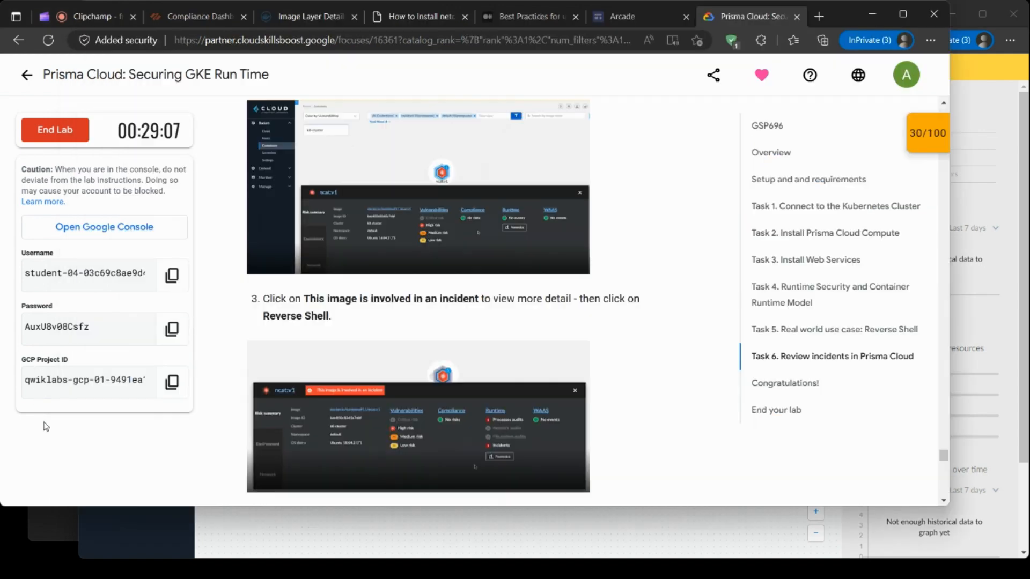
Read the lab guide's Task 6 step on reviewing forensic details and enlarge its incident and container forensic data screenshots.
click(45, 426)
scroll(706, 452, down, 5)
scroll(706, 452, down, 1)
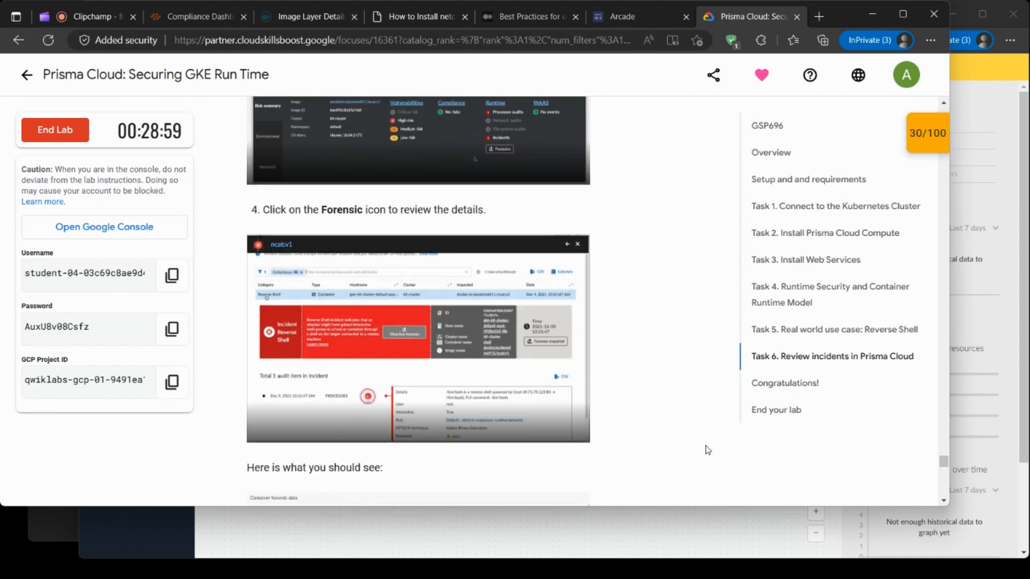
scroll(707, 450, down, 1)
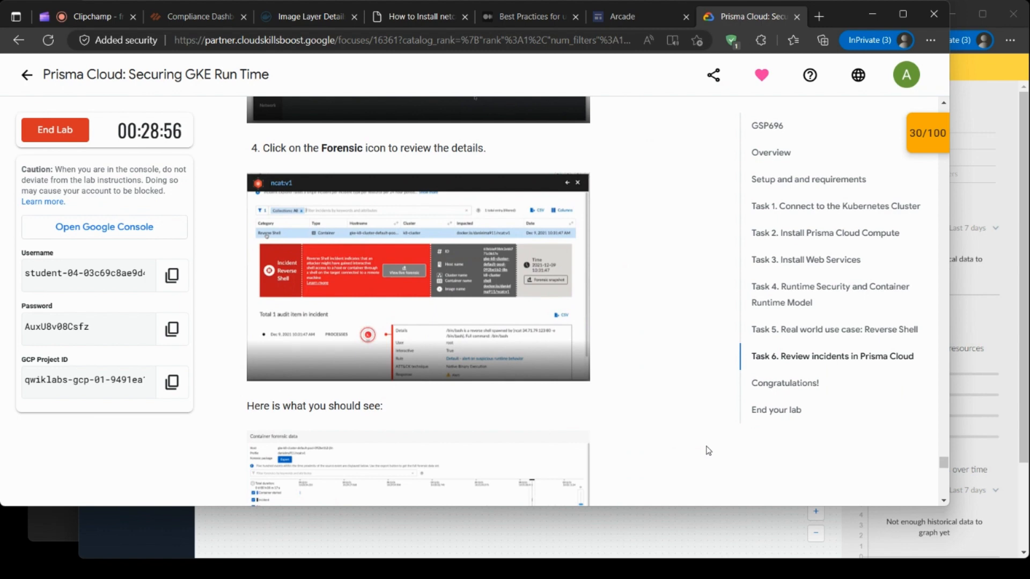
click(519, 313)
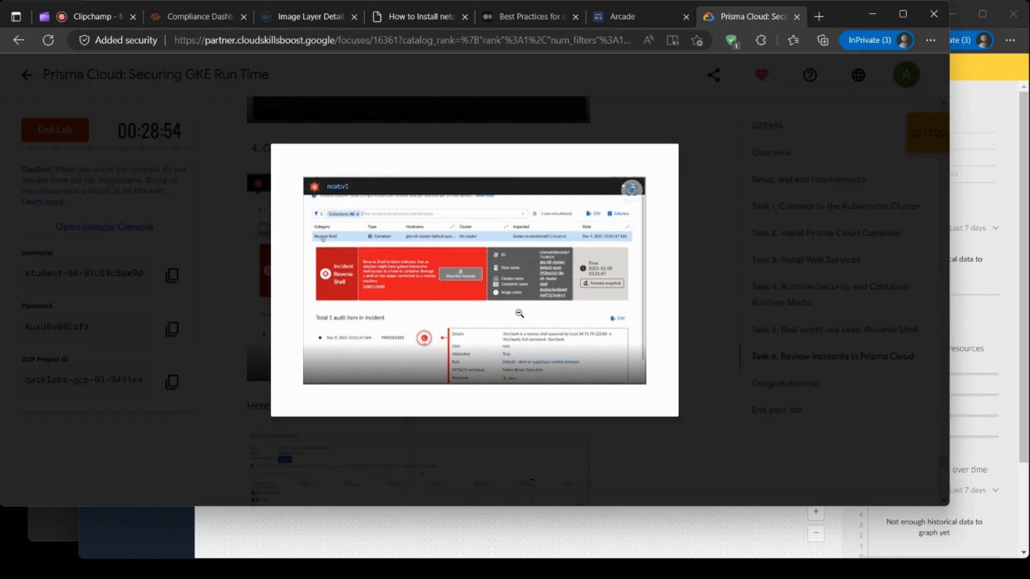
click(785, 272)
scroll(644, 285, down, 3)
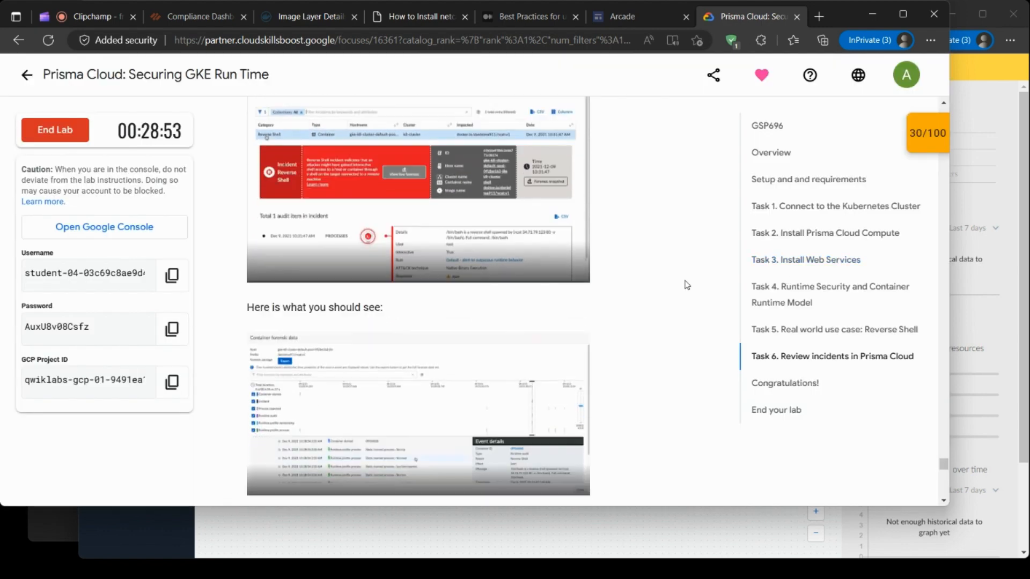
click(438, 314)
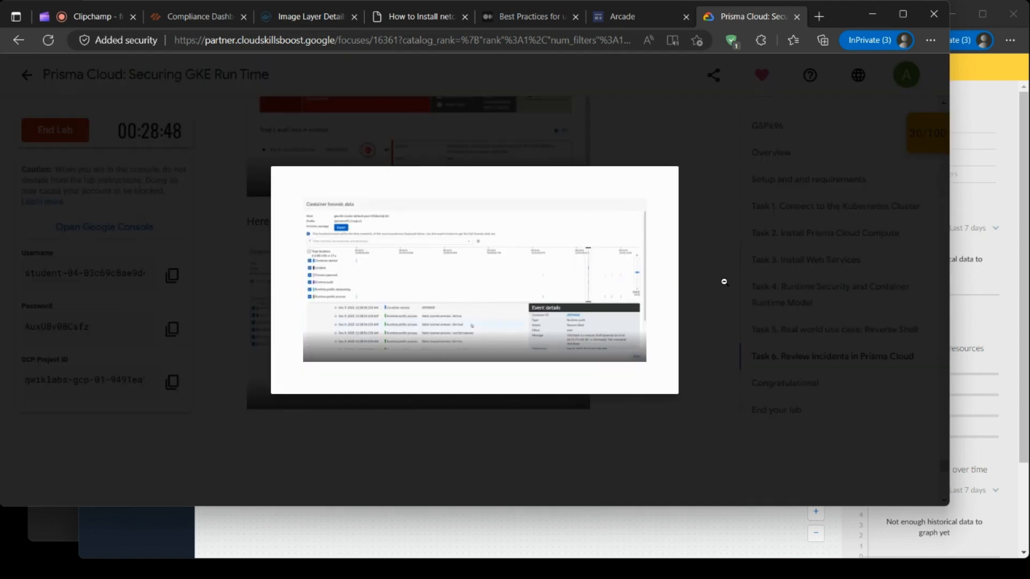
click(714, 267)
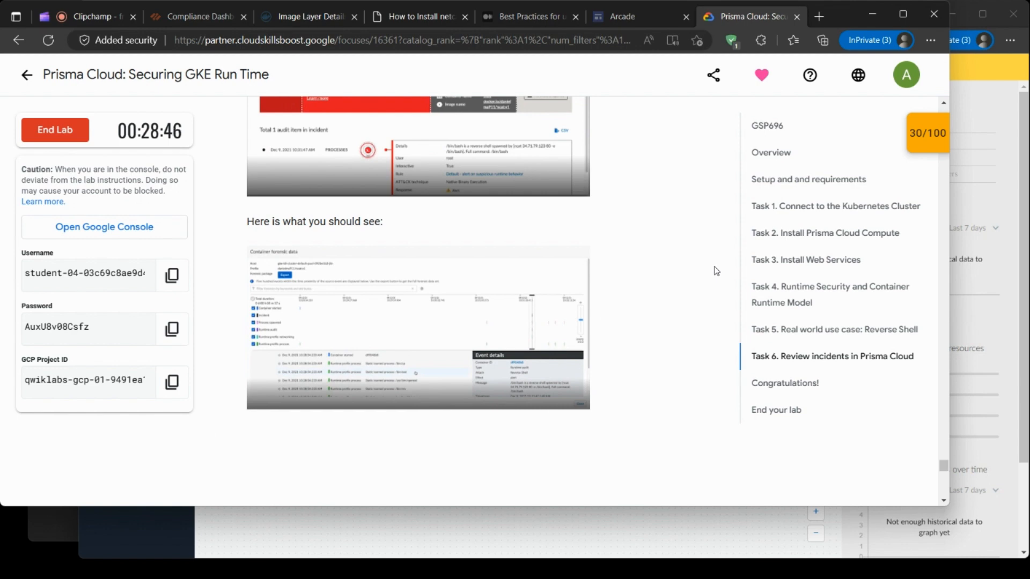
Return to the ncat:v1 Reverse Shell incident in Prisma Cloud, open its live forensic data, and look through the event list.
click(971, 103)
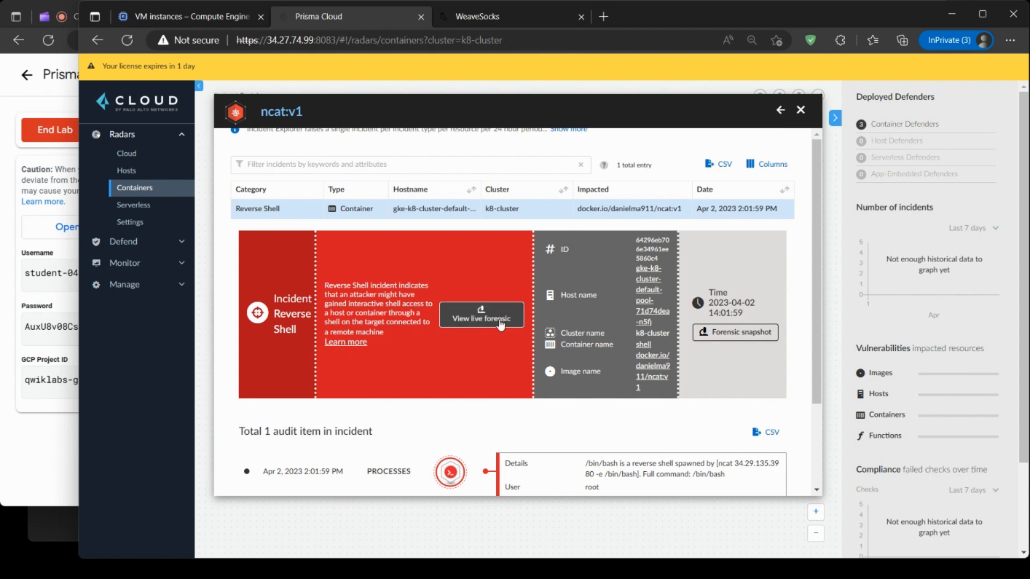
scroll(662, 266, down, 3)
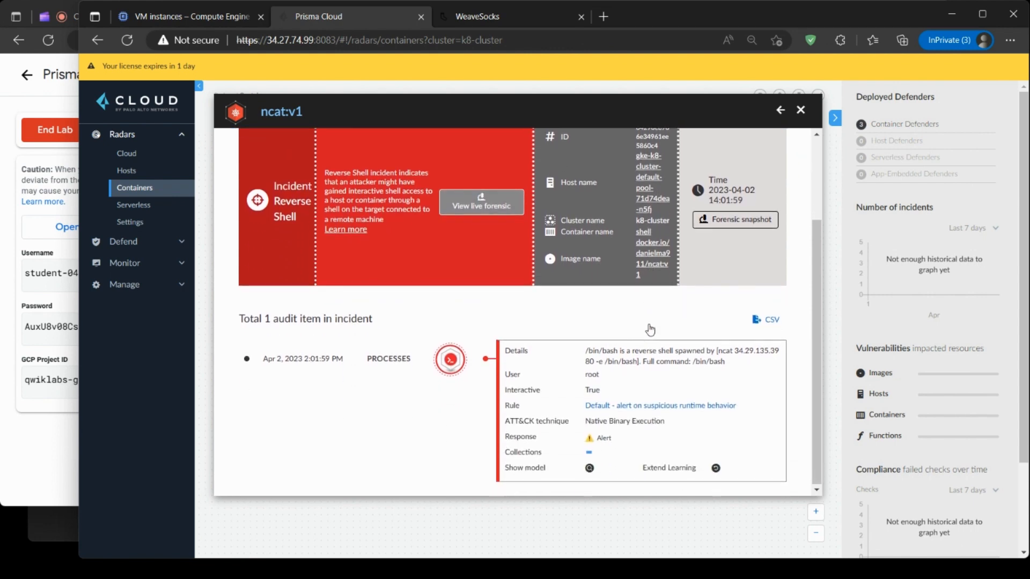
scroll(639, 334, up, 3)
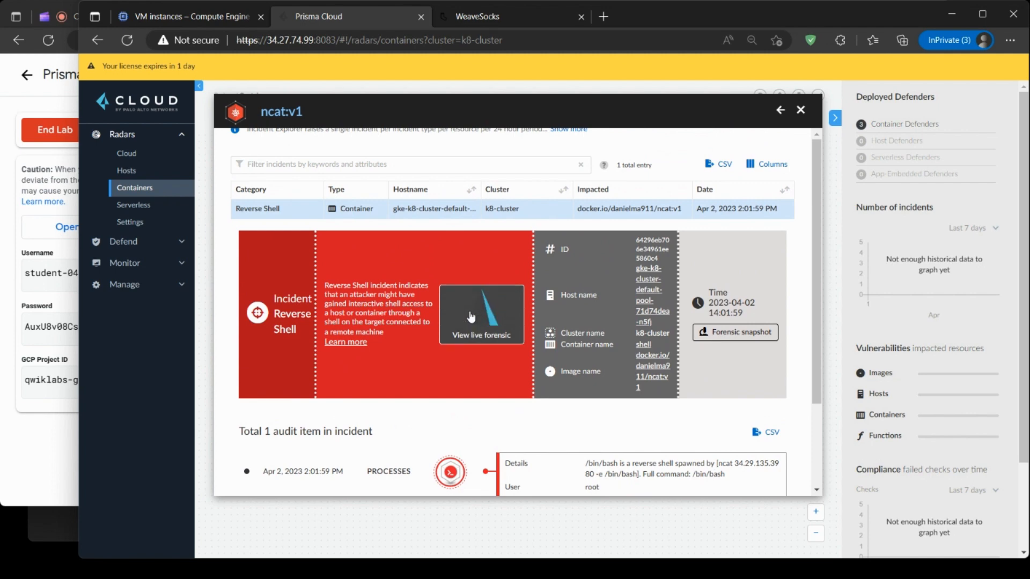
click(471, 317)
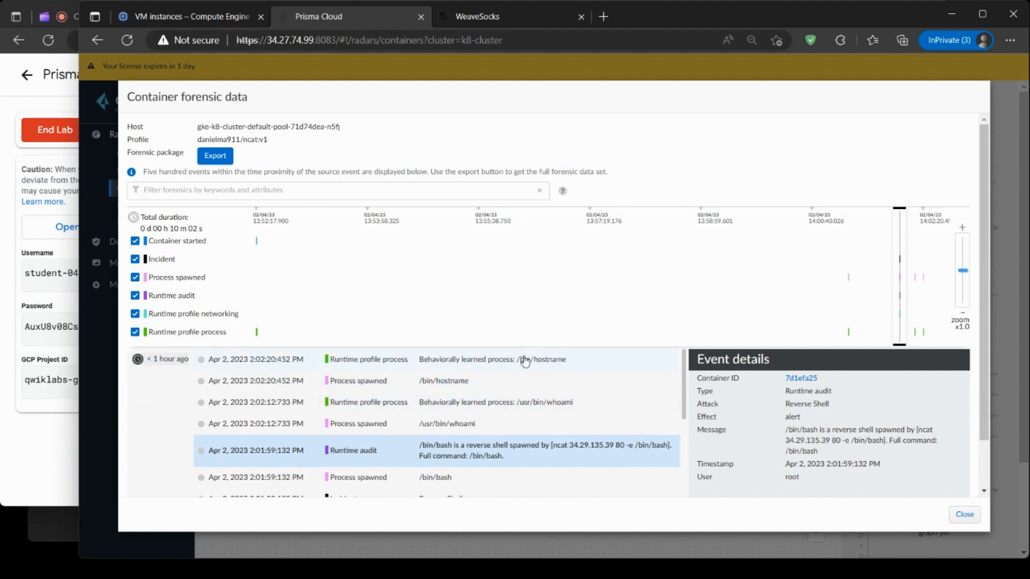
scroll(526, 363, down, 2)
scroll(523, 378, down, 2)
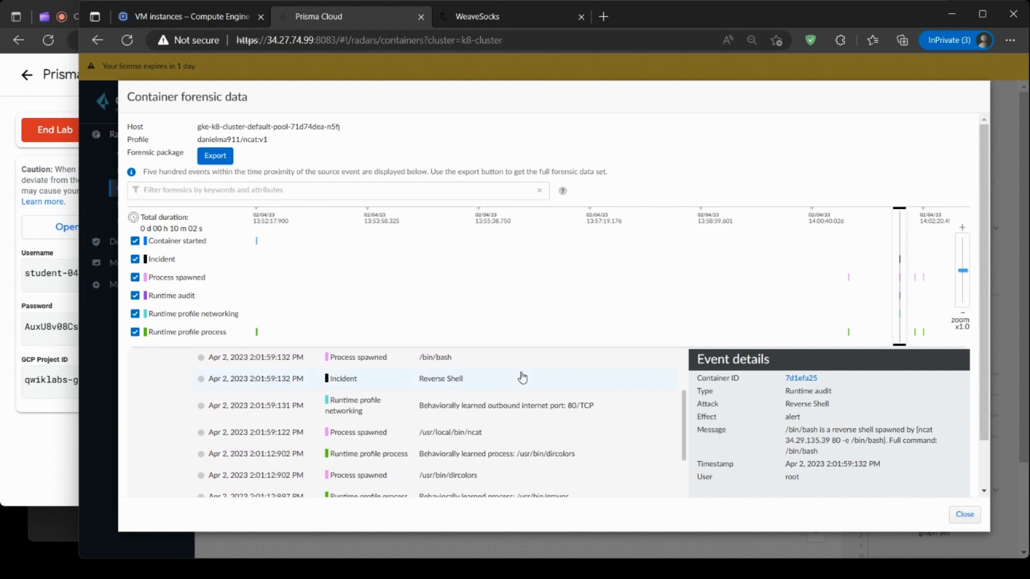
scroll(523, 378, down, 5)
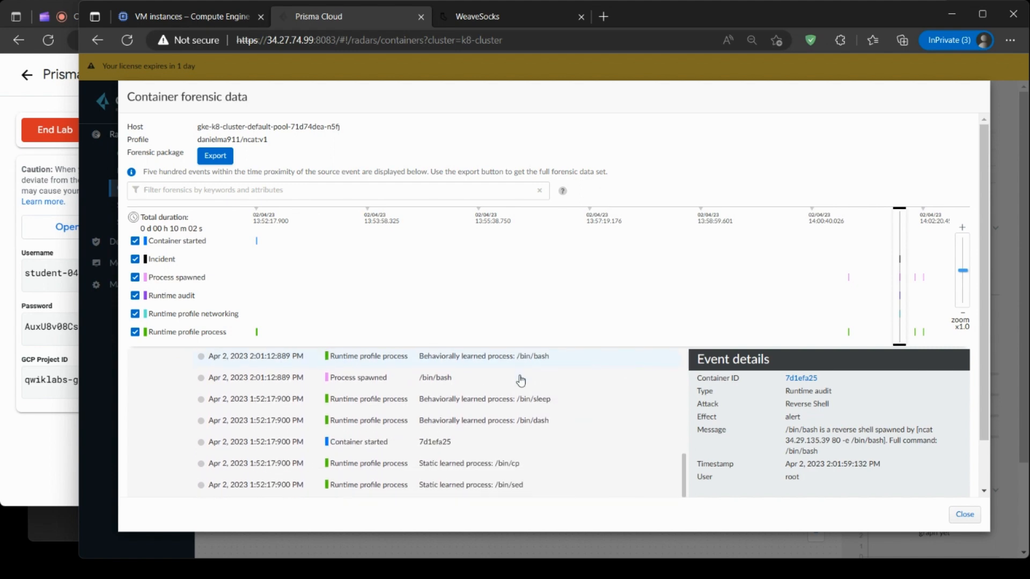
scroll(522, 381, down, 5)
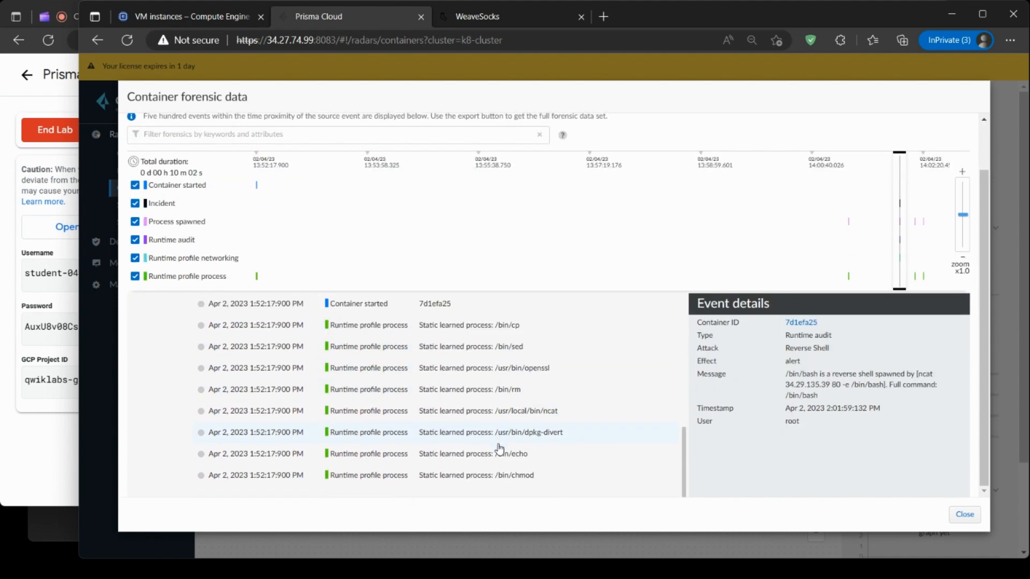
Inspect the event details of the static learned processes one by one, from /bin/chmod up to /bin/cp.
click(492, 476)
click(492, 455)
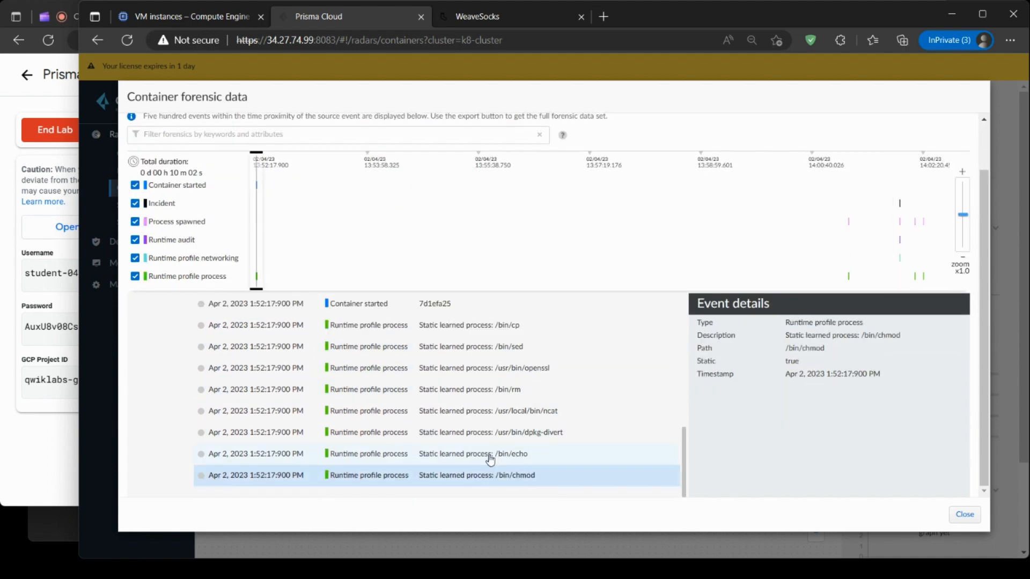
click(497, 434)
click(500, 411)
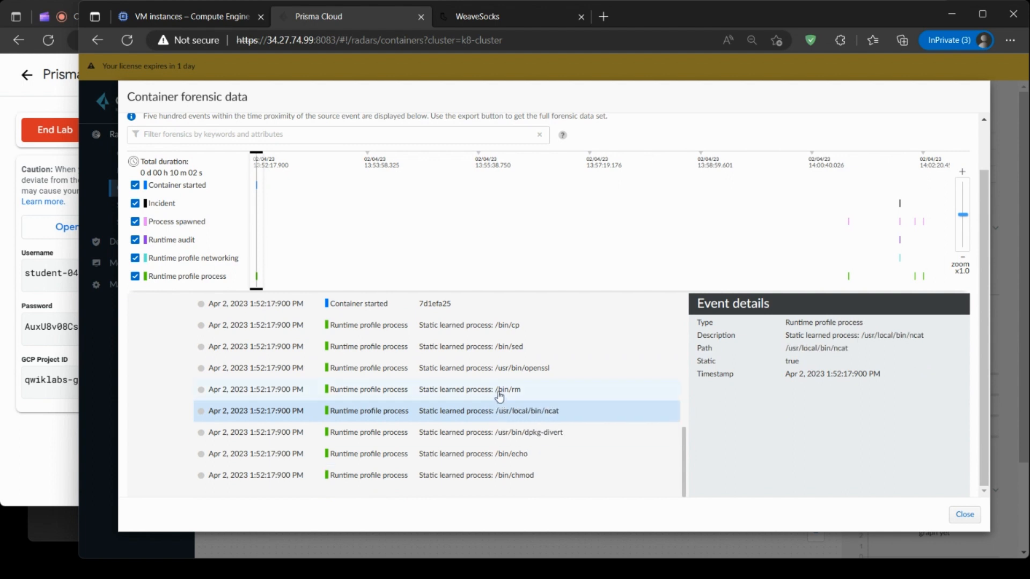
click(501, 391)
click(503, 369)
click(504, 348)
click(504, 328)
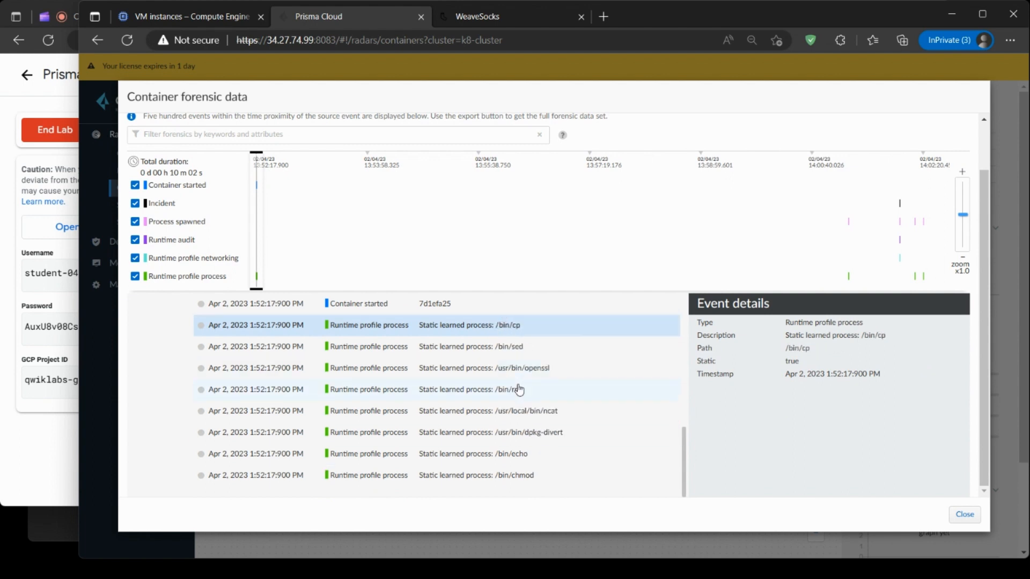
Inspect the forensic events from the container start through the dash, sleep and bash processes to /usr/bin/groups.
scroll(513, 397, up, 3)
click(464, 427)
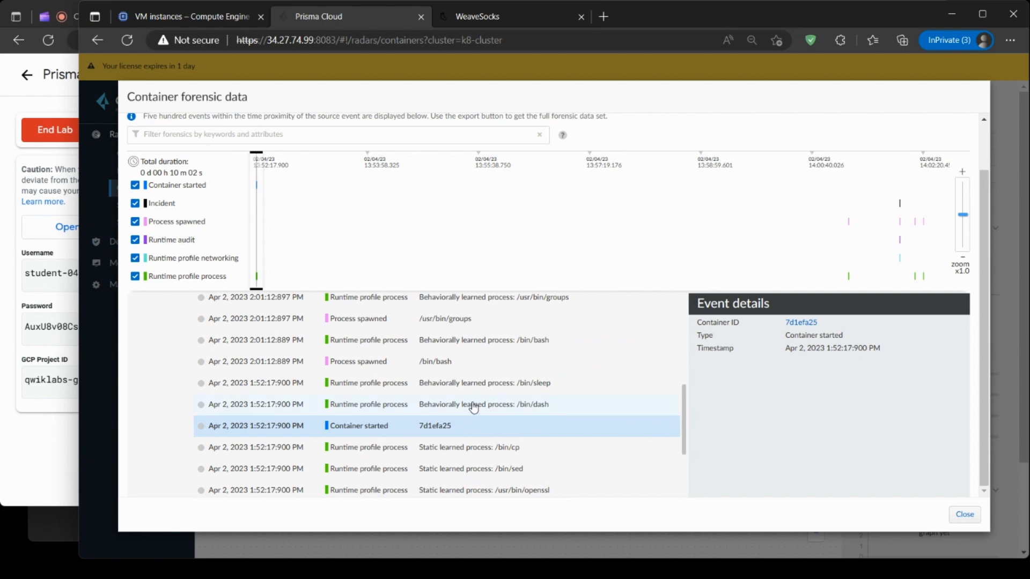
click(473, 406)
click(472, 384)
click(456, 362)
click(459, 341)
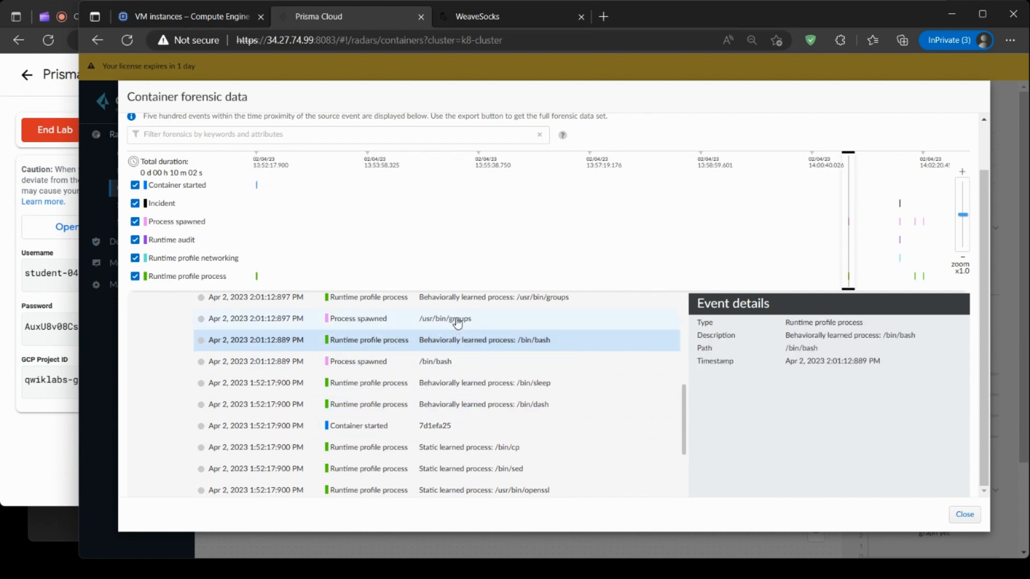
click(458, 321)
click(460, 299)
Inspect the forensic events from /usr/bin/dircolors through the ncat process and port 80/TCP networking to the reverse shell runtime audit.
scroll(531, 386, up, 4)
scroll(483, 424, up, 1)
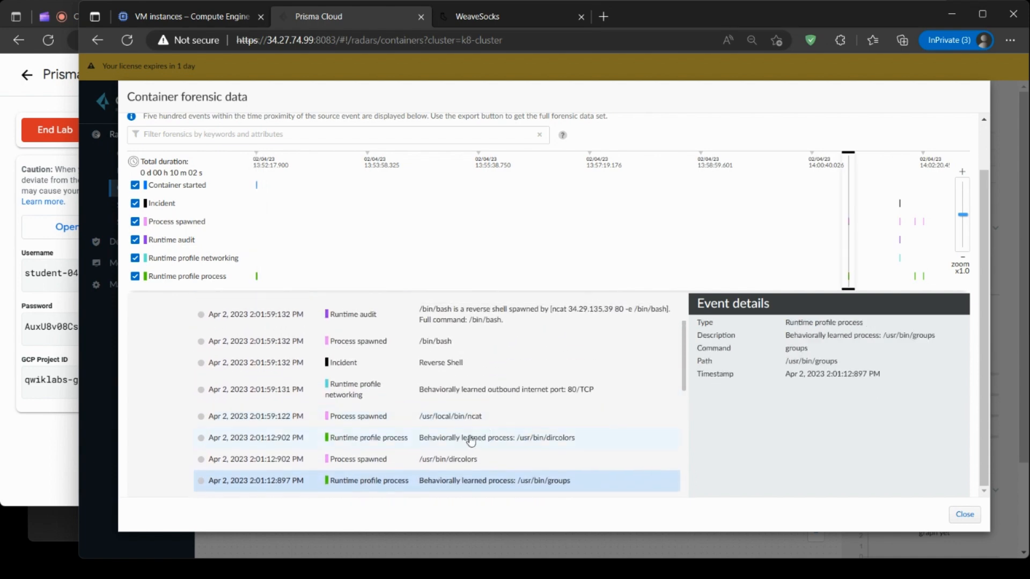
click(461, 460)
click(459, 439)
click(455, 418)
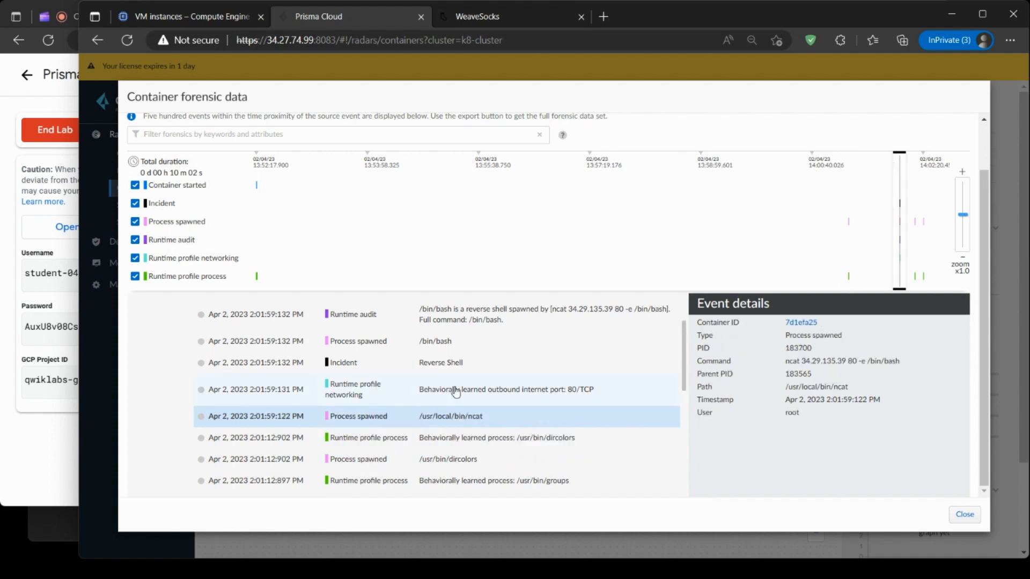
click(455, 390)
click(440, 362)
click(437, 342)
click(442, 316)
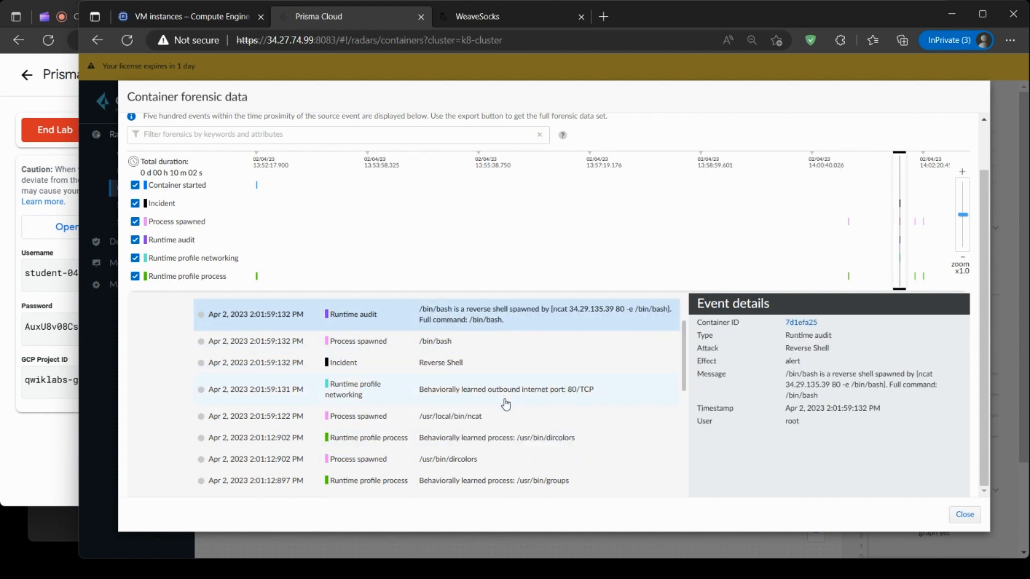
Inspect the event details of the whoami and hostname processes, the most recent entries in the forensic list.
scroll(482, 413, up, 3)
click(469, 423)
click(461, 403)
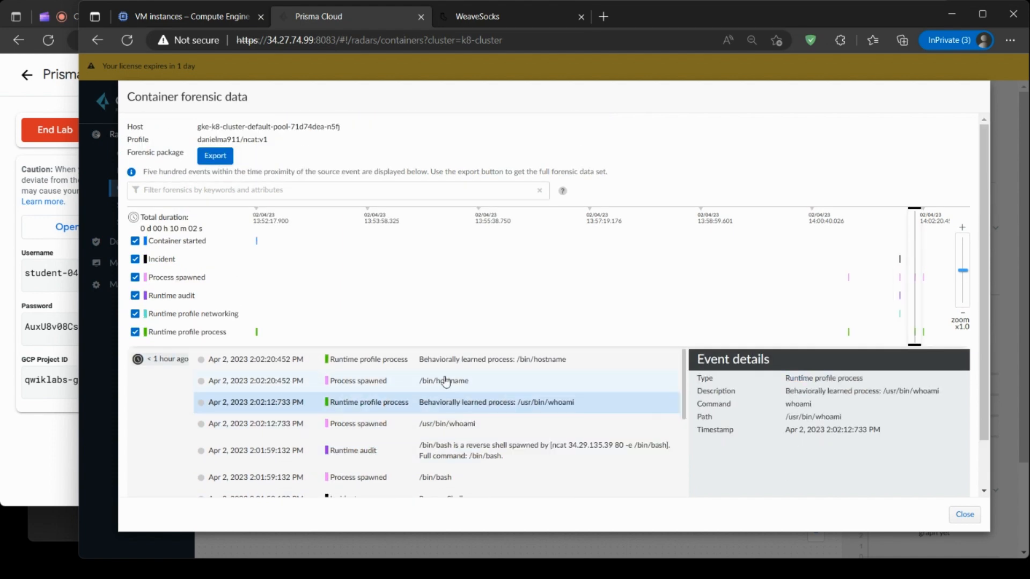
click(445, 382)
click(443, 364)
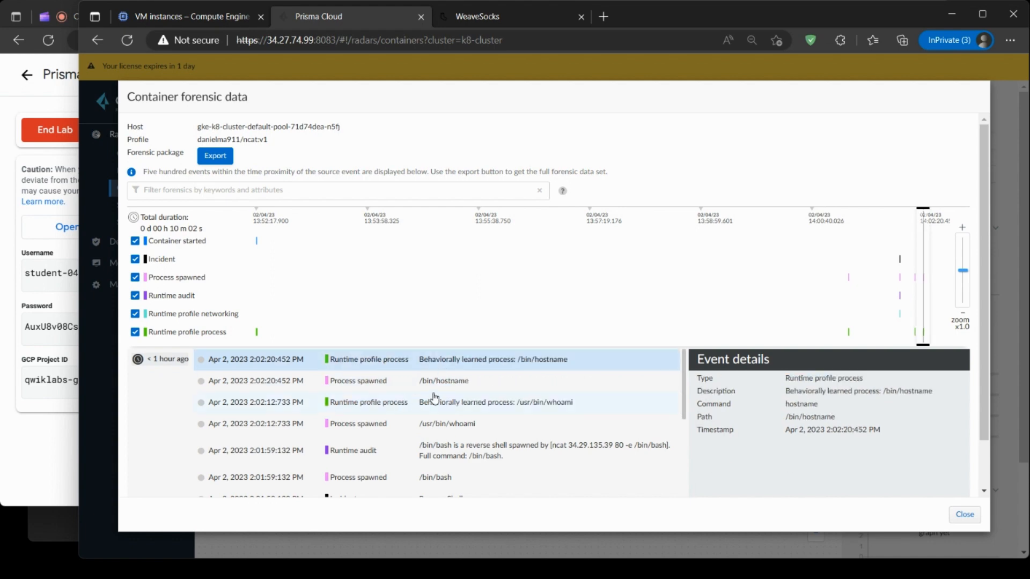
Return to the lab guide and read its closing sections: Congratulations, Finish Your Quest, next steps and End your lab.
click(57, 449)
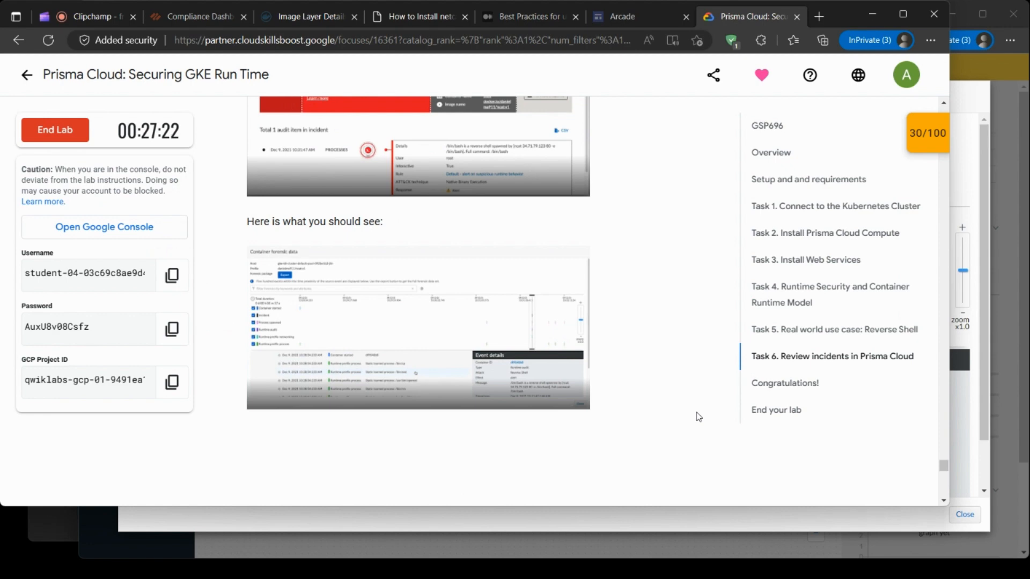
scroll(699, 418, down, 5)
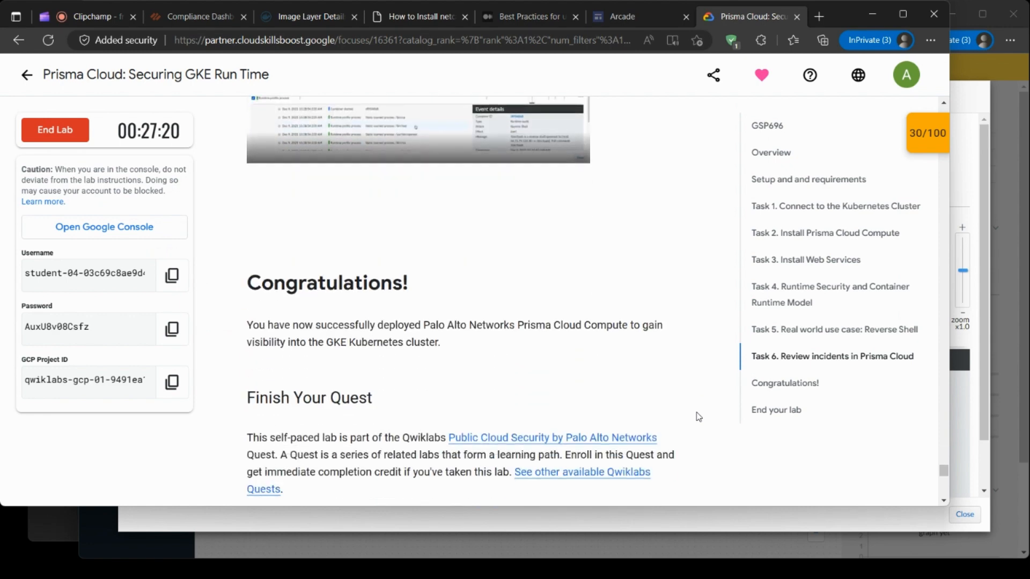
scroll(699, 418, down, 1)
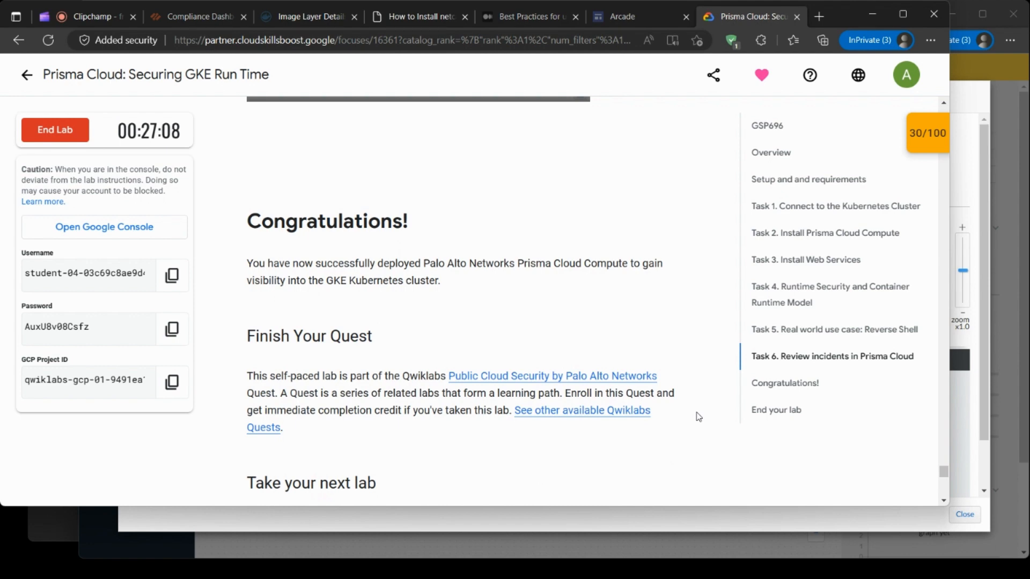
scroll(698, 417, down, 2)
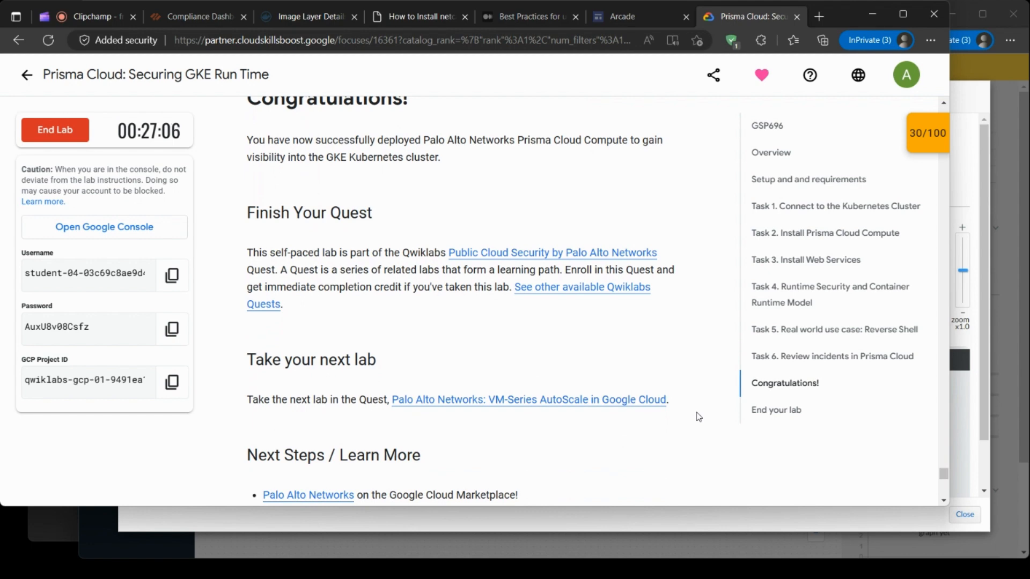
scroll(699, 417, down, 4)
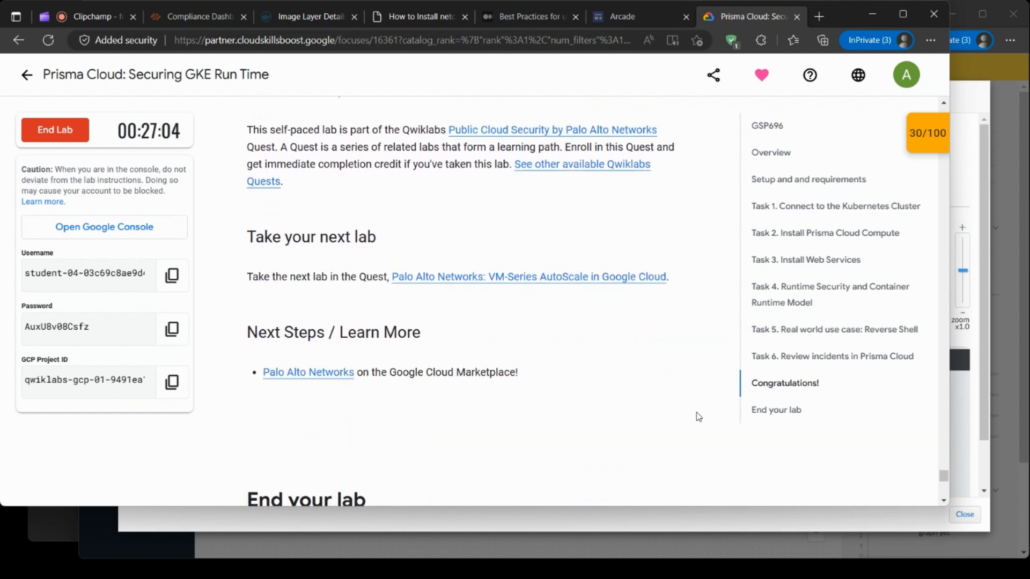
scroll(698, 417, down, 4)
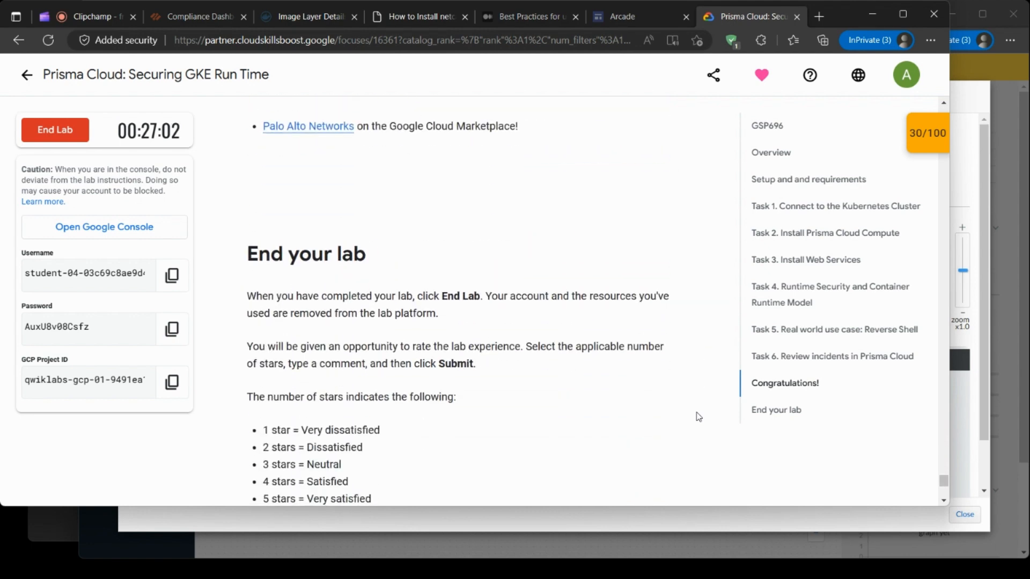
scroll(699, 417, down, 3)
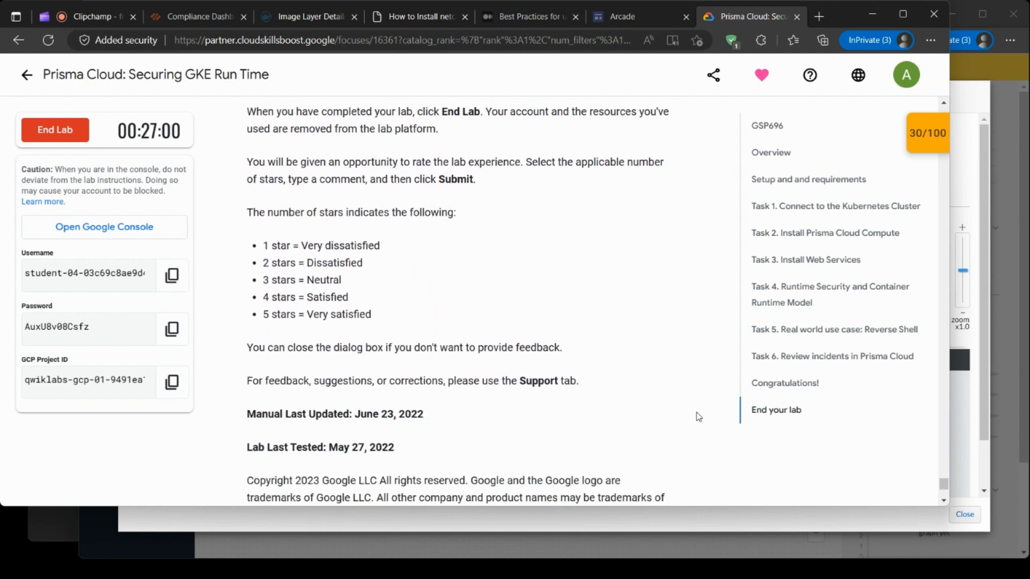
scroll(698, 417, down, 3)
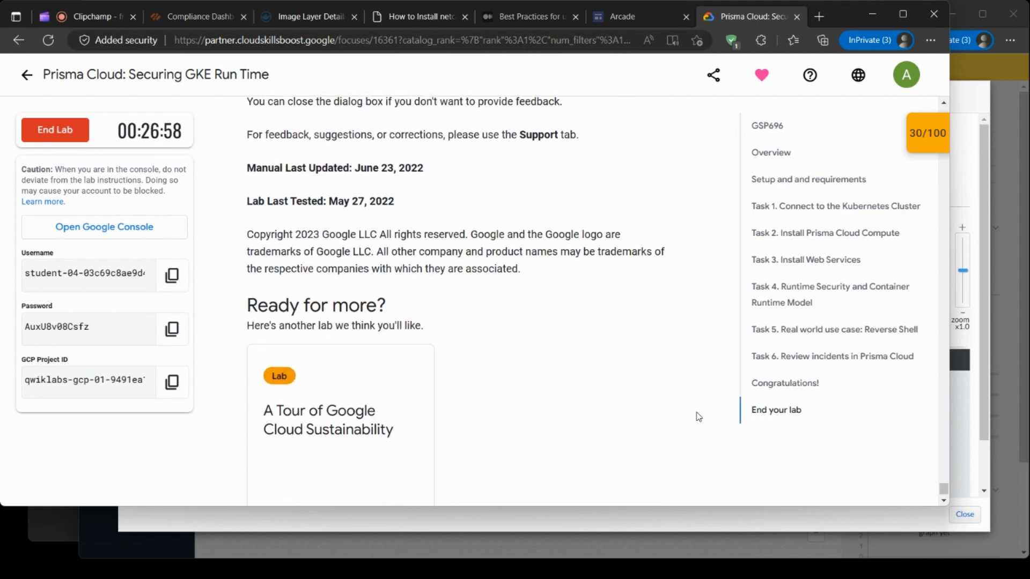
scroll(699, 417, up, 2)
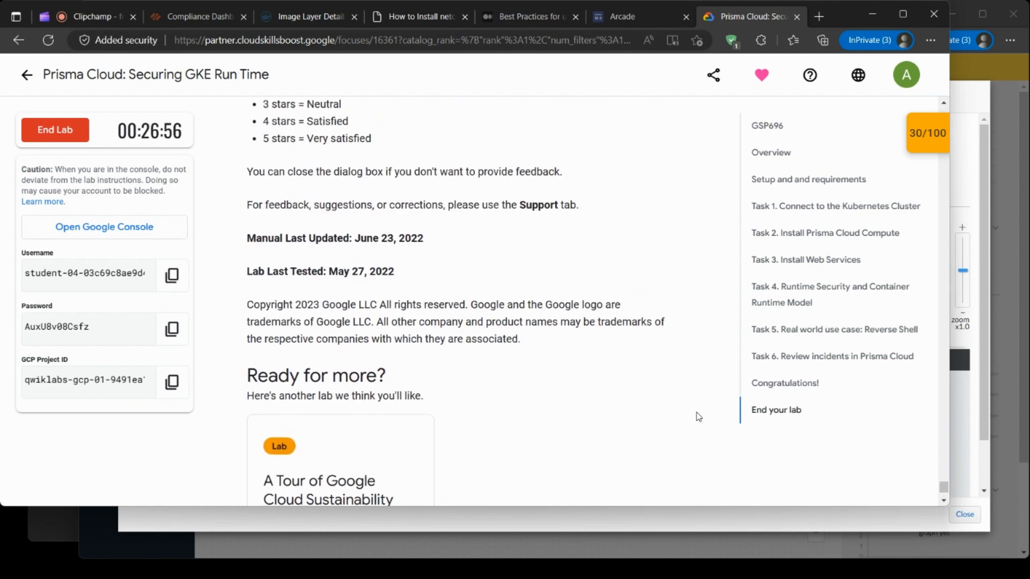
scroll(698, 417, up, 3)
scroll(699, 417, up, 7)
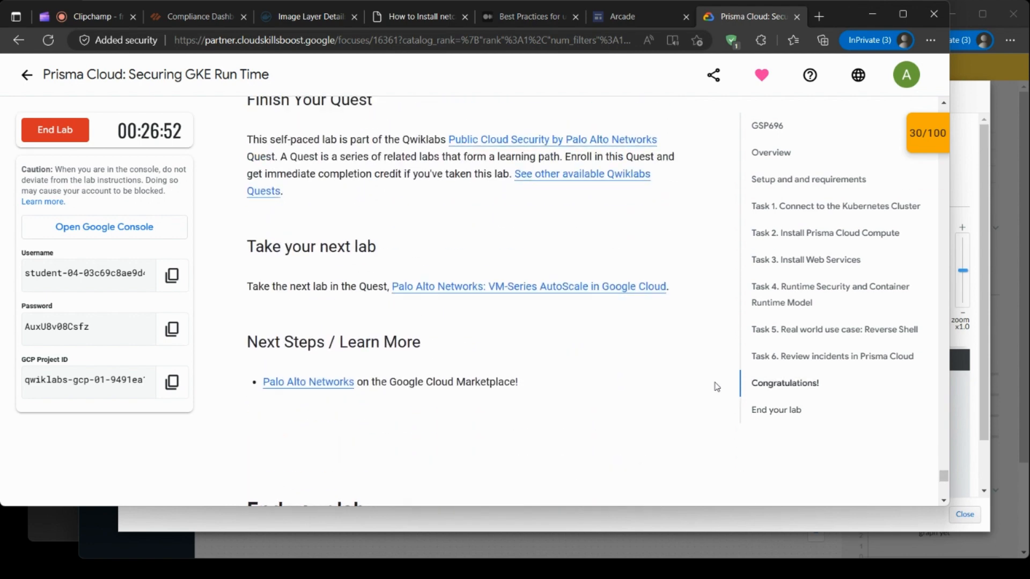
Show the lab's checkpoints and check the progress of the Install Defender daemonset checkpoint.
click(930, 133)
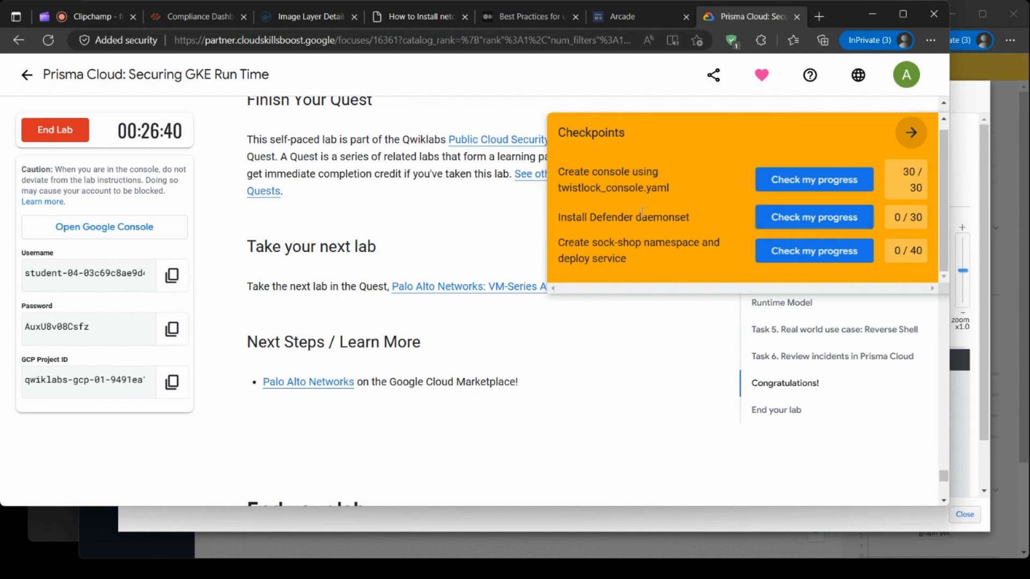
click(824, 221)
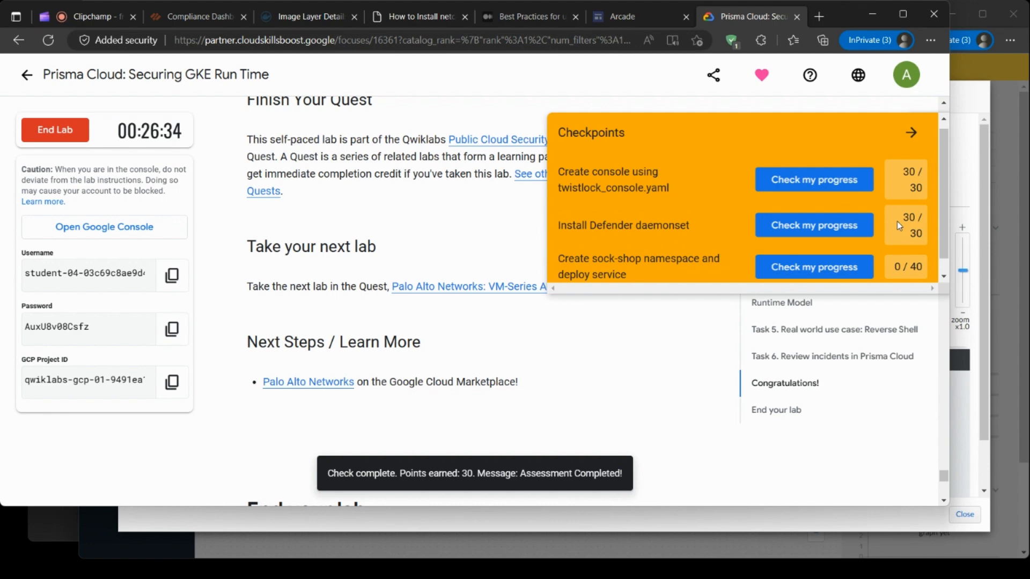
Check the progress of the Create sock-shop namespace and deploy service checkpoint and collapse the checkpoints list.
scroll(897, 221, down, 1)
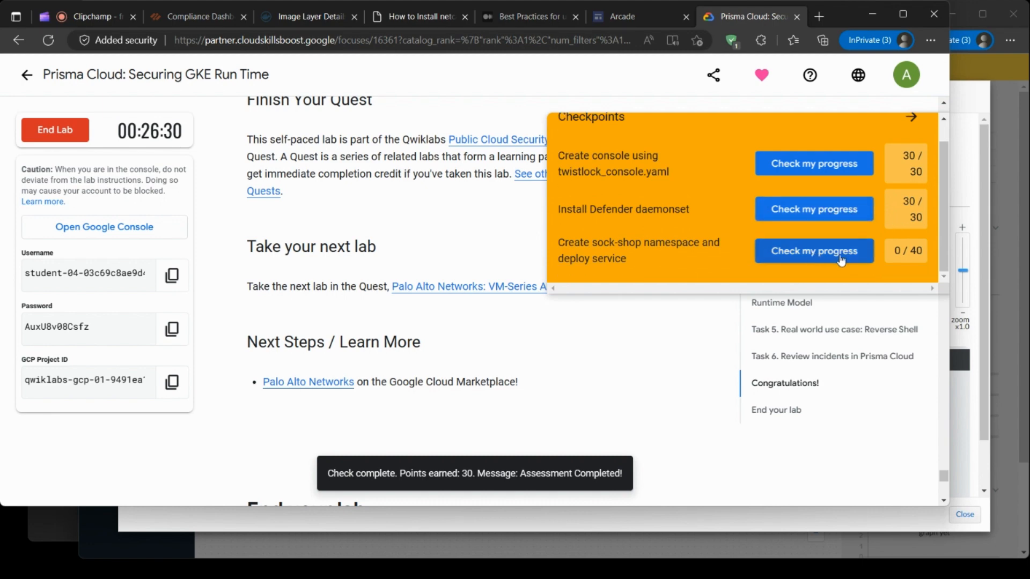
click(816, 252)
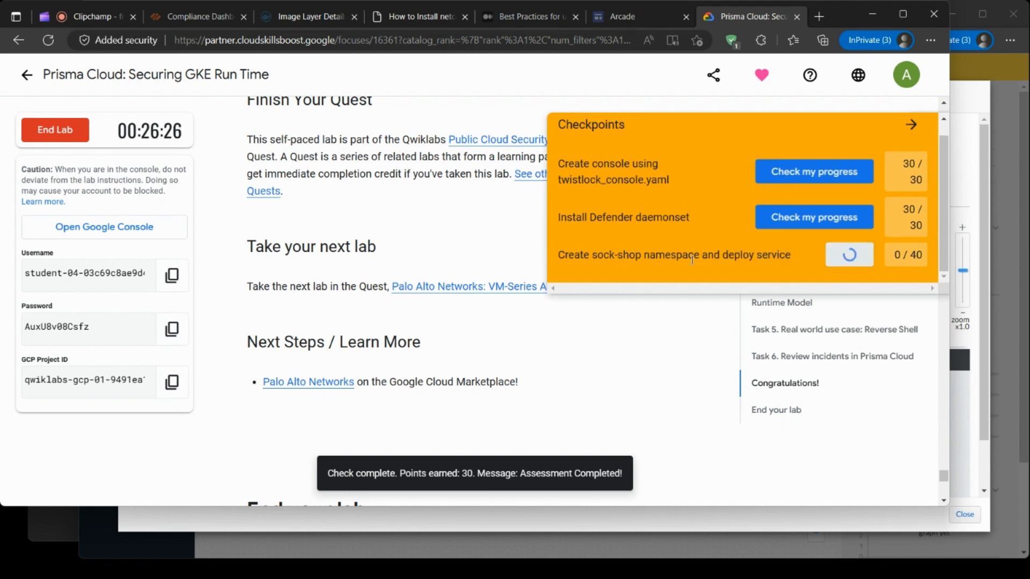
scroll(705, 257, down, 1)
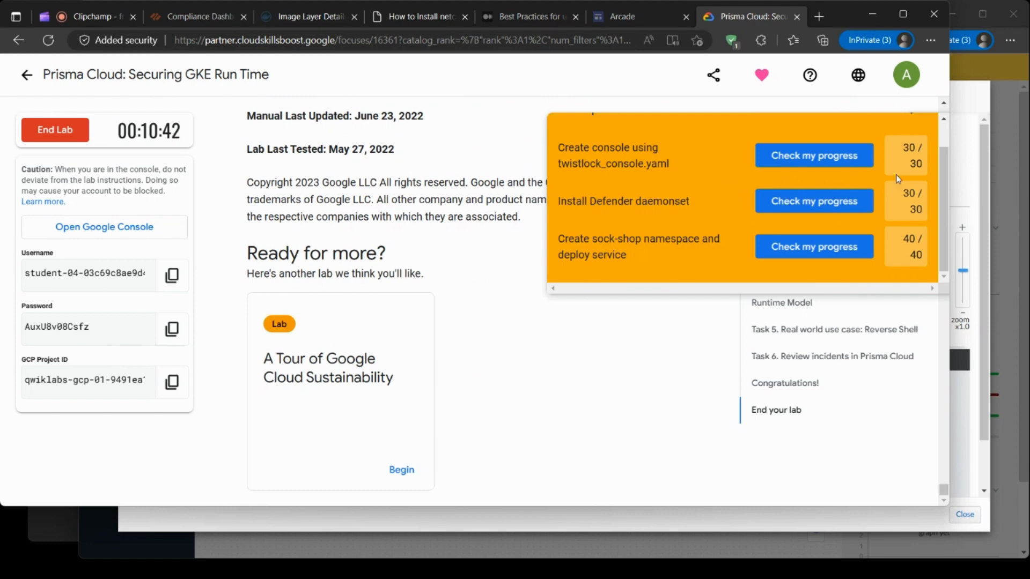
scroll(899, 182, up, 2)
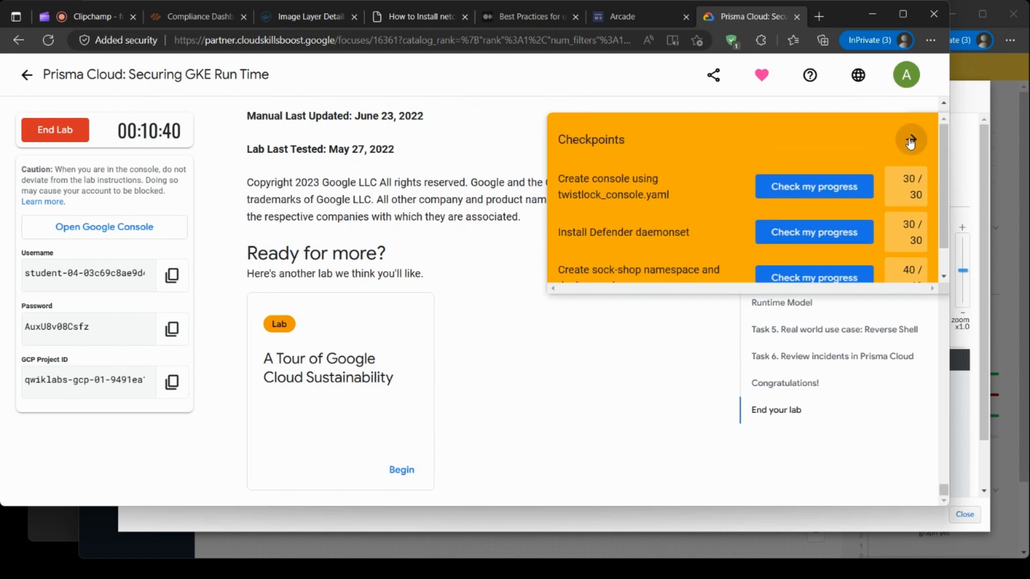
click(909, 137)
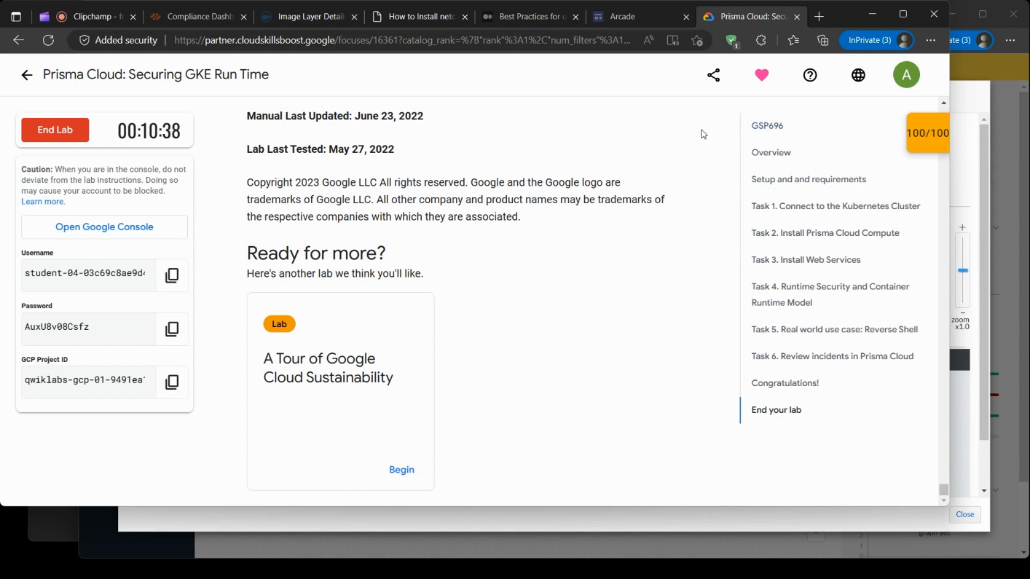
Switch back to the Prisma Cloud console, close the container forensic data and review the ncat:v1 Reverse Shell incident details.
click(975, 93)
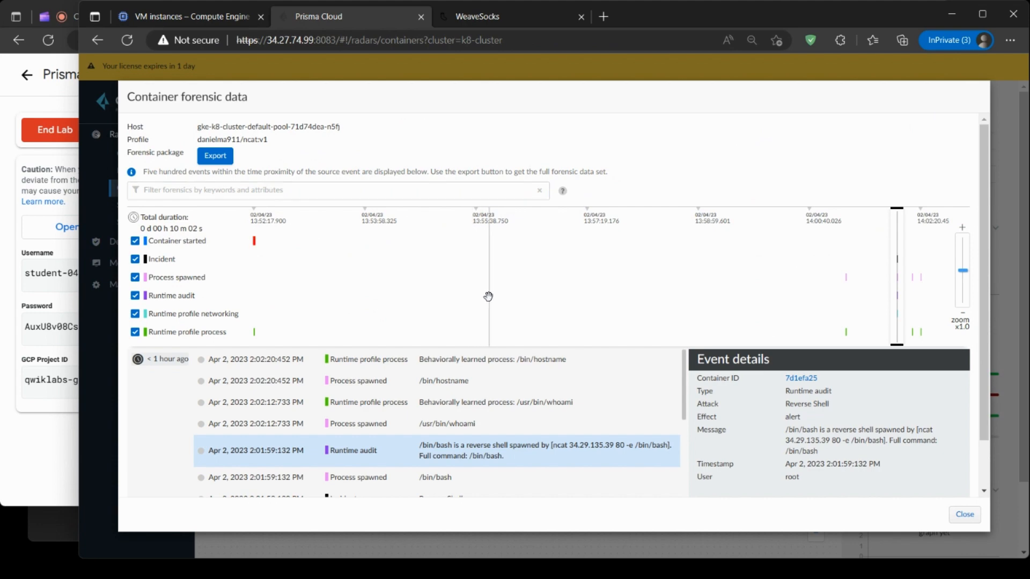
scroll(581, 385, down, 1)
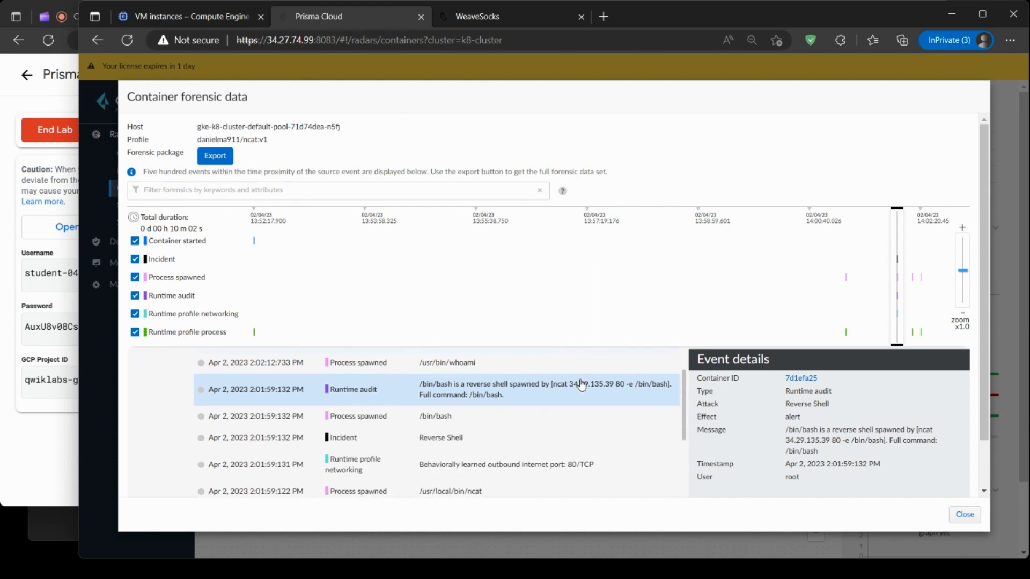
click(965, 515)
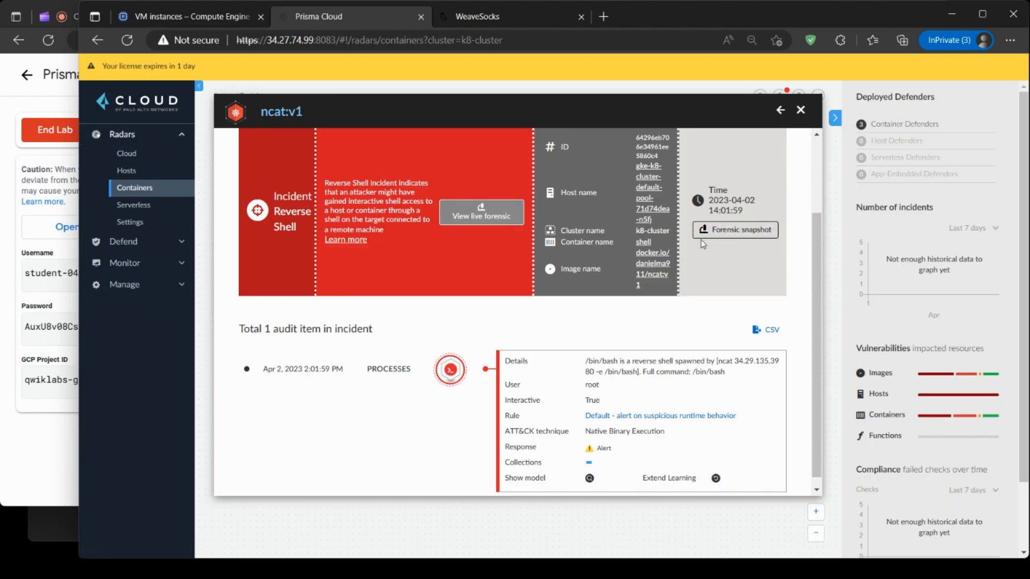
scroll(703, 245, up, 2)
scroll(711, 238, down, 2)
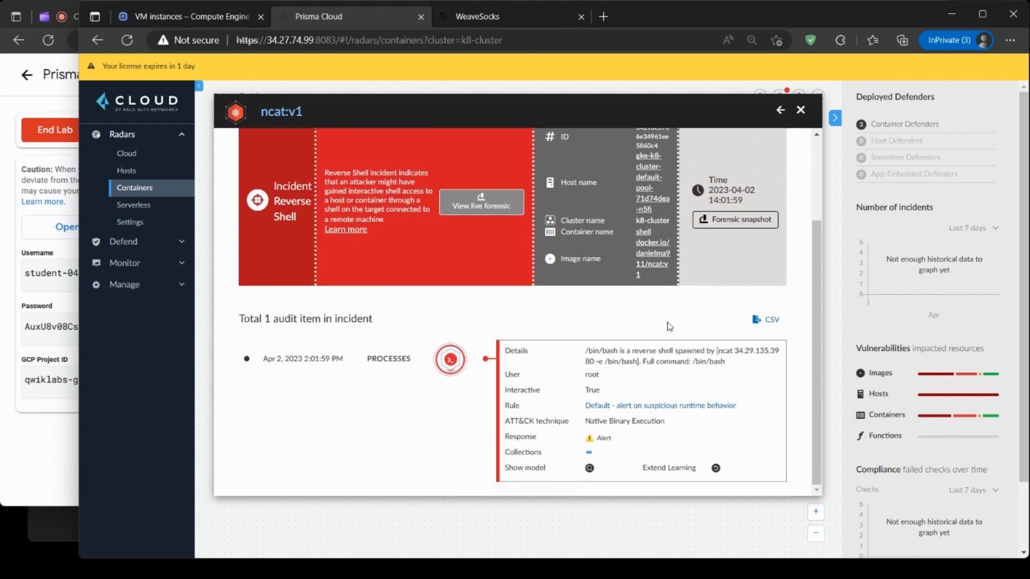
Review the incident rule's anti-malware, process, networking, file system and custom rule settings without saving, and close the ncat:v1 details.
click(651, 410)
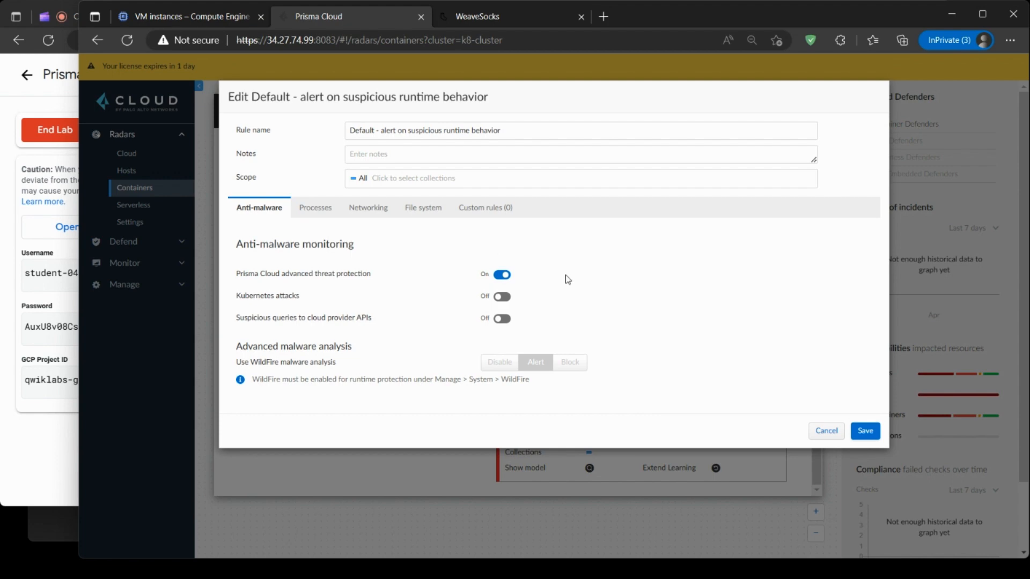
click(319, 211)
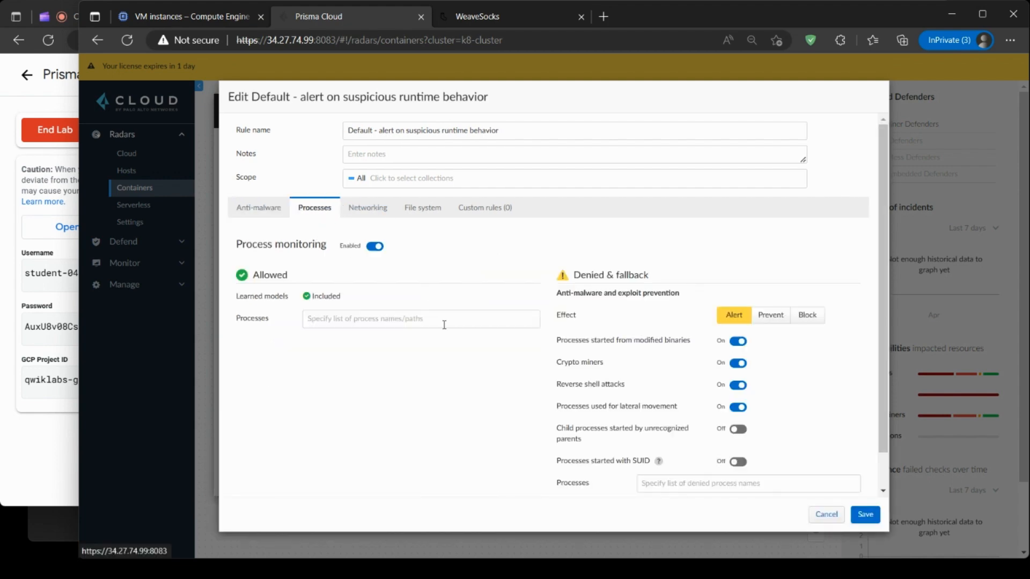
scroll(446, 327, down, 1)
click(367, 171)
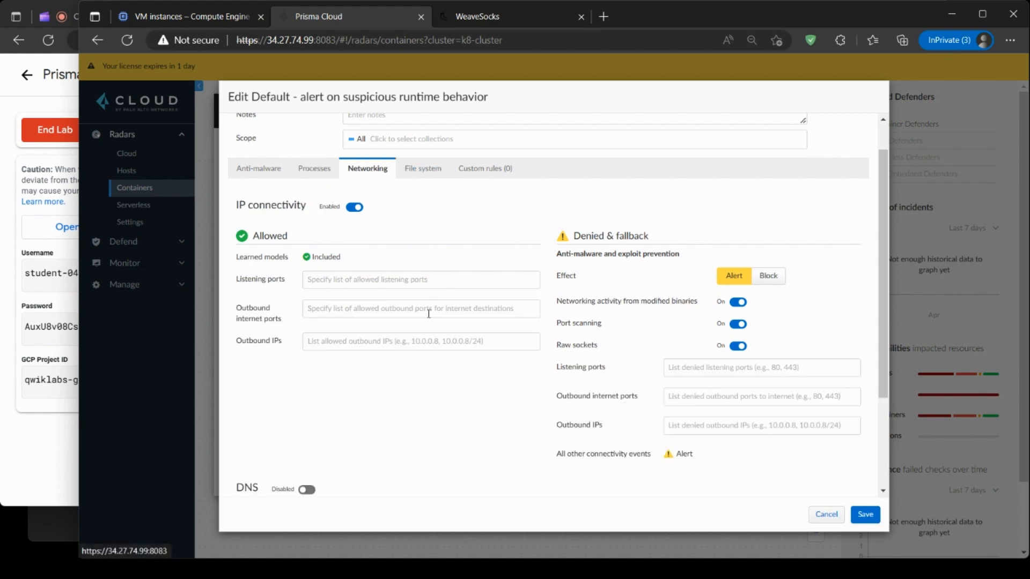
scroll(430, 322, down, 3)
scroll(431, 327, up, 4)
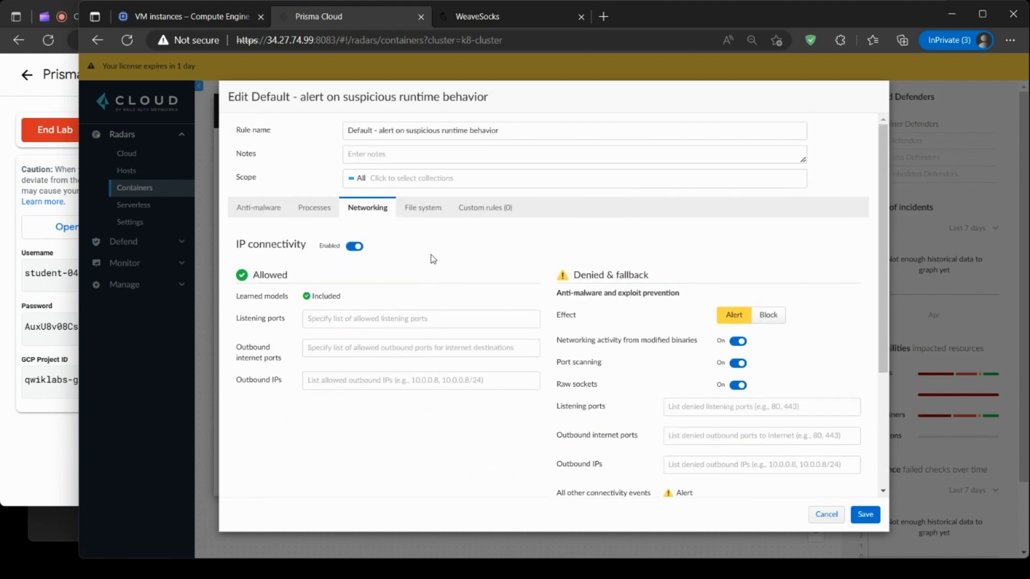
click(427, 212)
scroll(455, 340, down, 1)
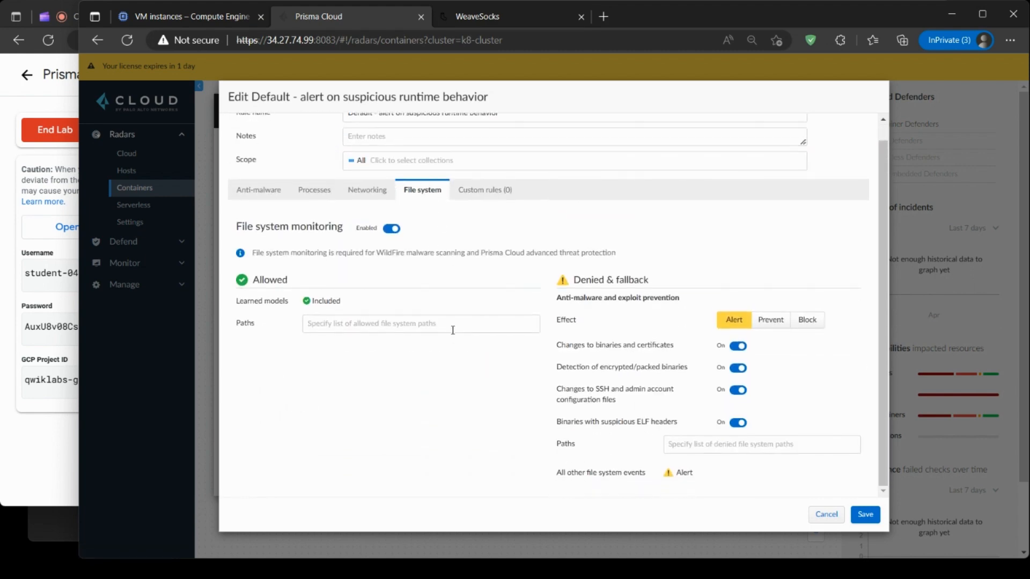
click(480, 193)
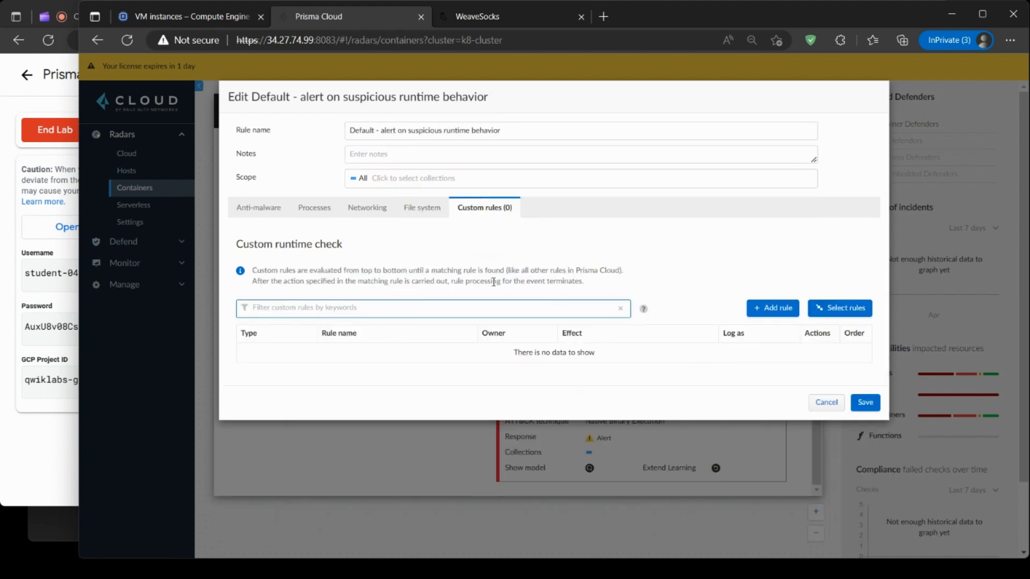
click(827, 403)
scroll(623, 387, up, 2)
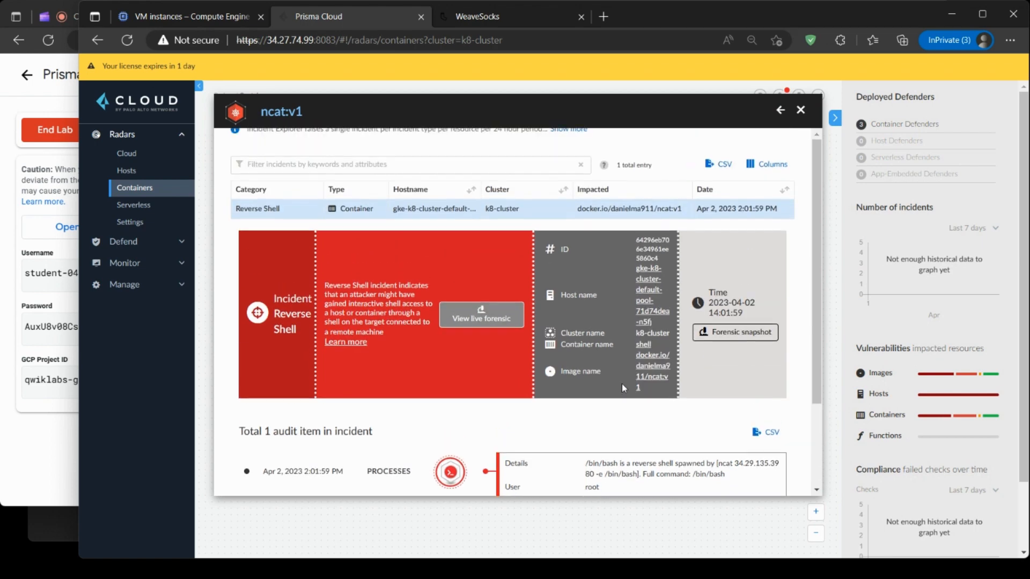
click(800, 110)
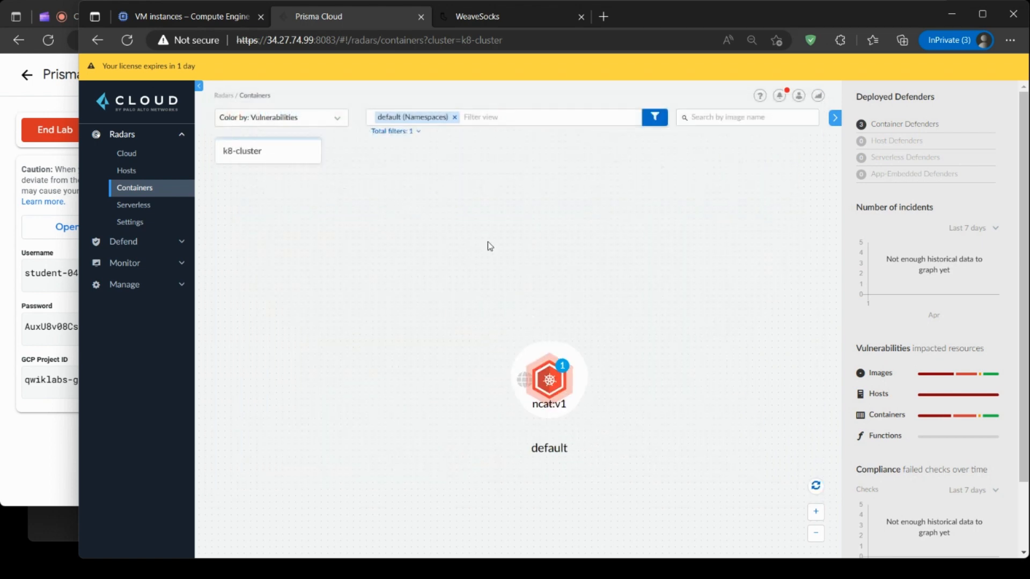
View the Cloud and Hosts radars and examine the available filters for the cluster's hosts.
click(135, 156)
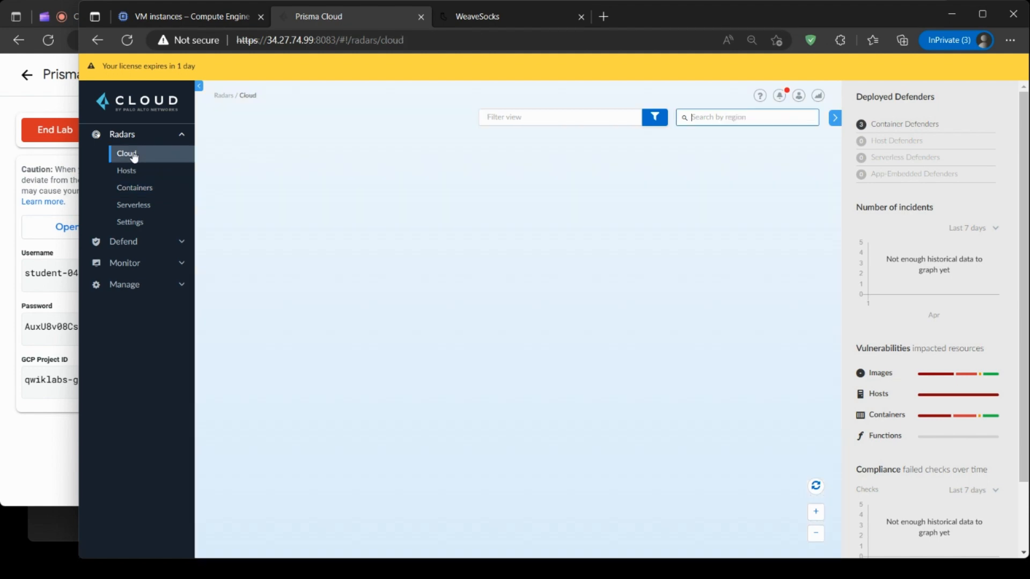
click(136, 189)
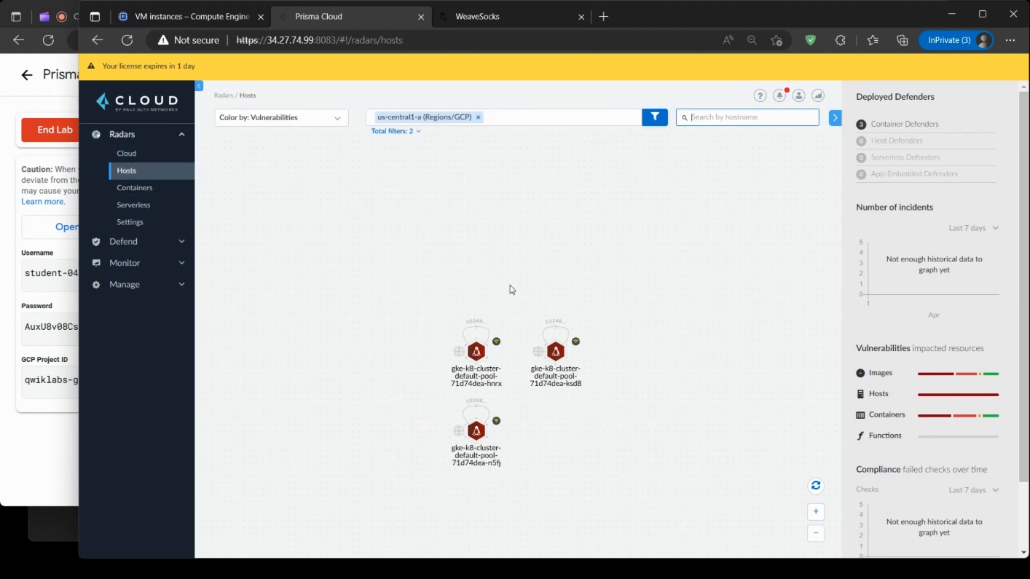
click(615, 116)
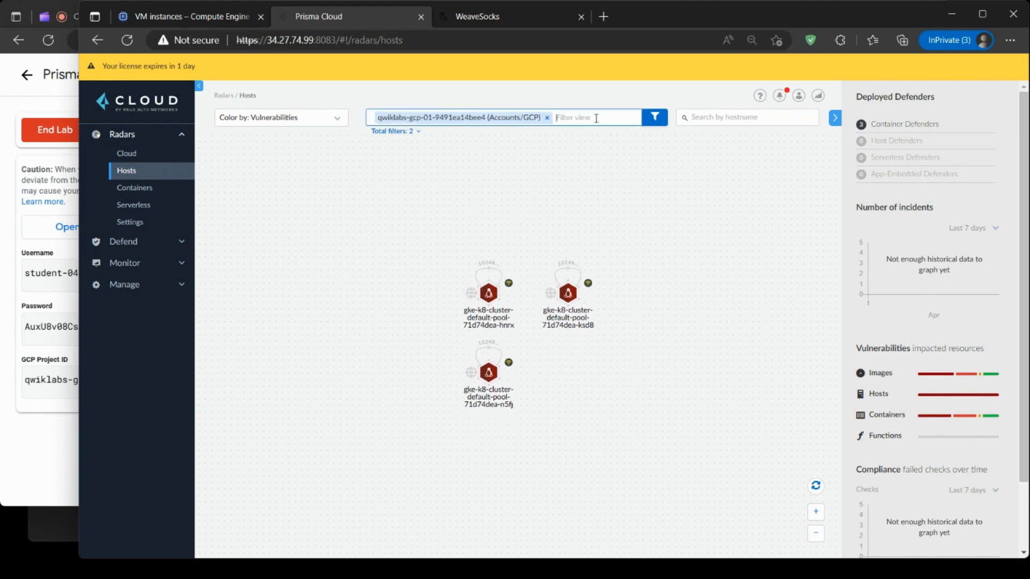
click(655, 117)
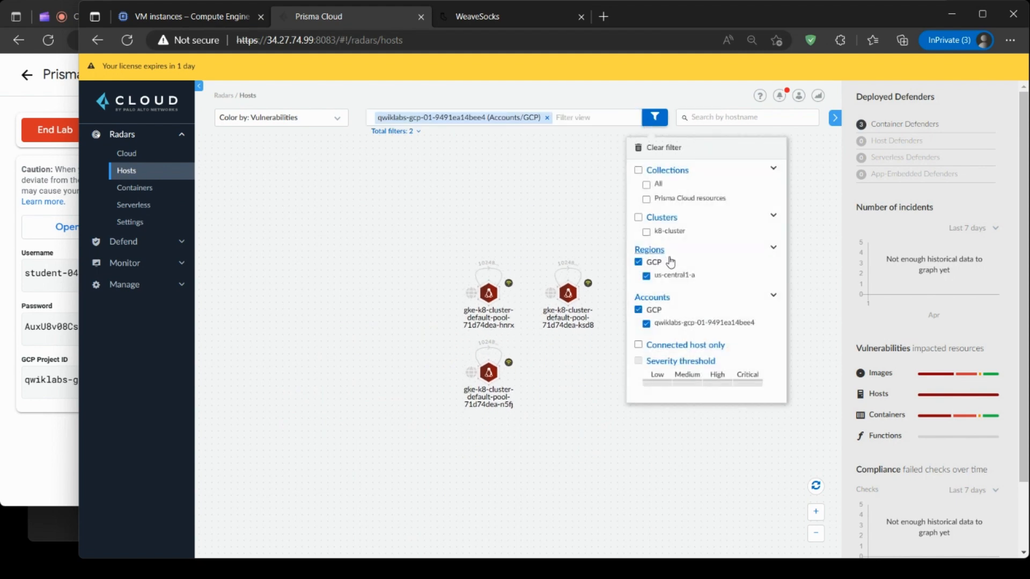
Remove the default namespace filter from the Containers radar of k8-cluster, and view the Serverless radar and the Radar settings.
click(135, 187)
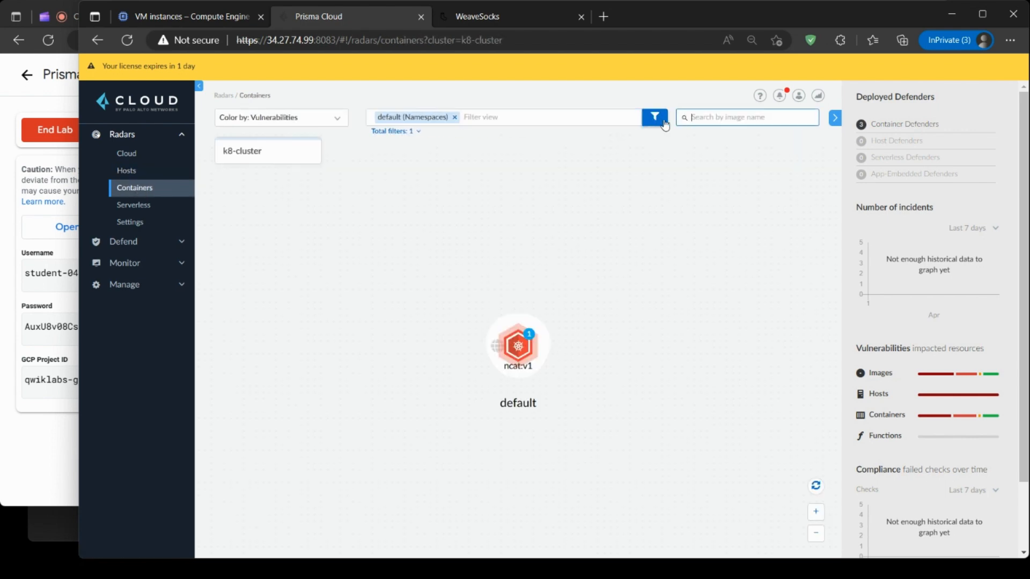
click(456, 117)
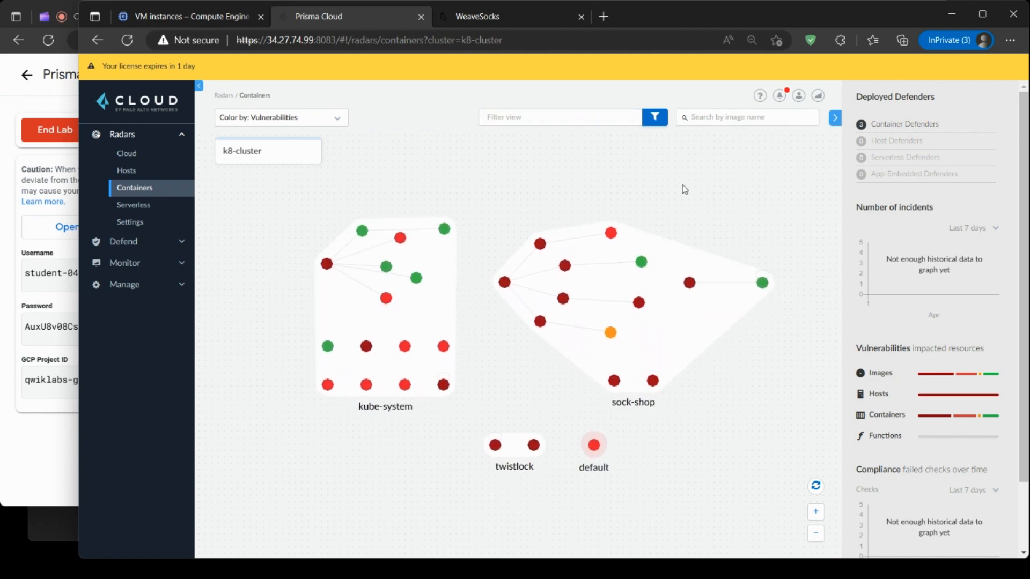
click(144, 206)
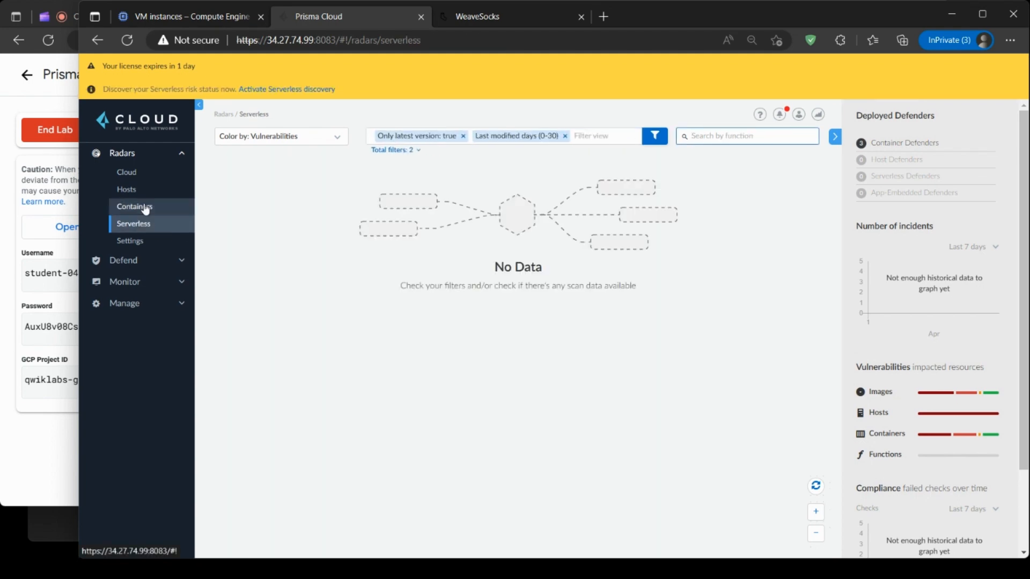
click(135, 240)
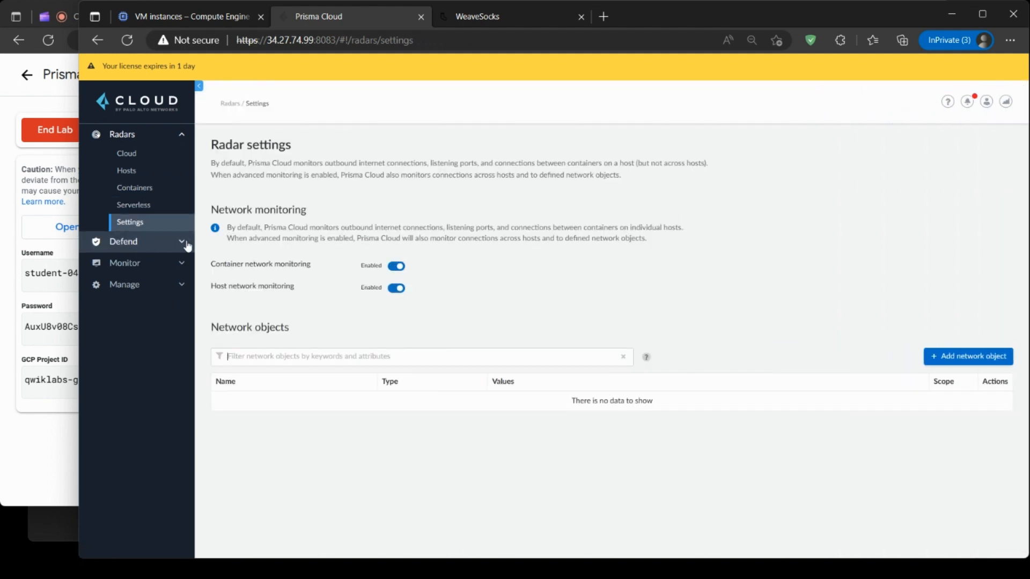
View the Defend vulnerability policy for deployed images and the compliance policy for deployed containers and images.
click(143, 242)
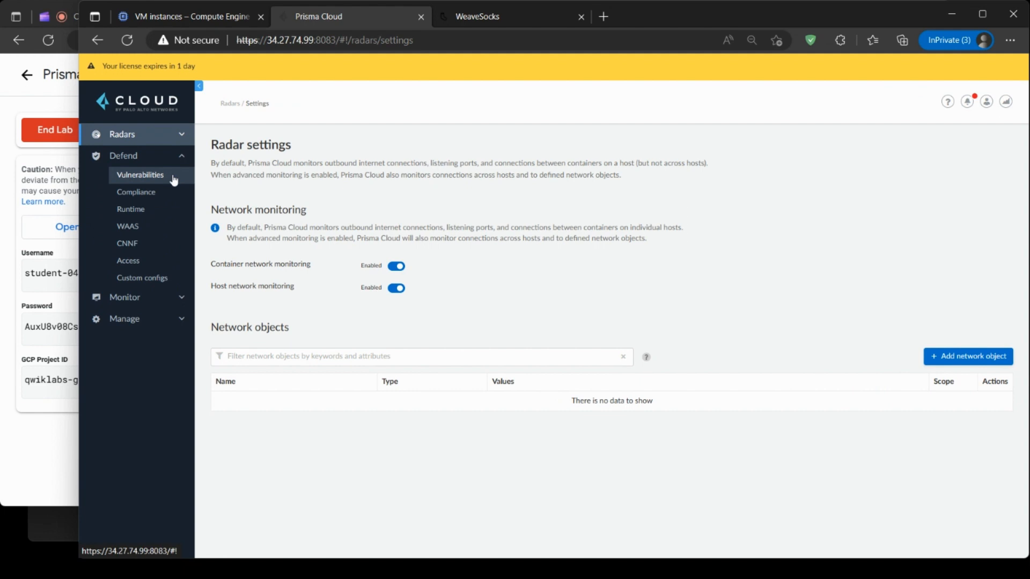
click(174, 179)
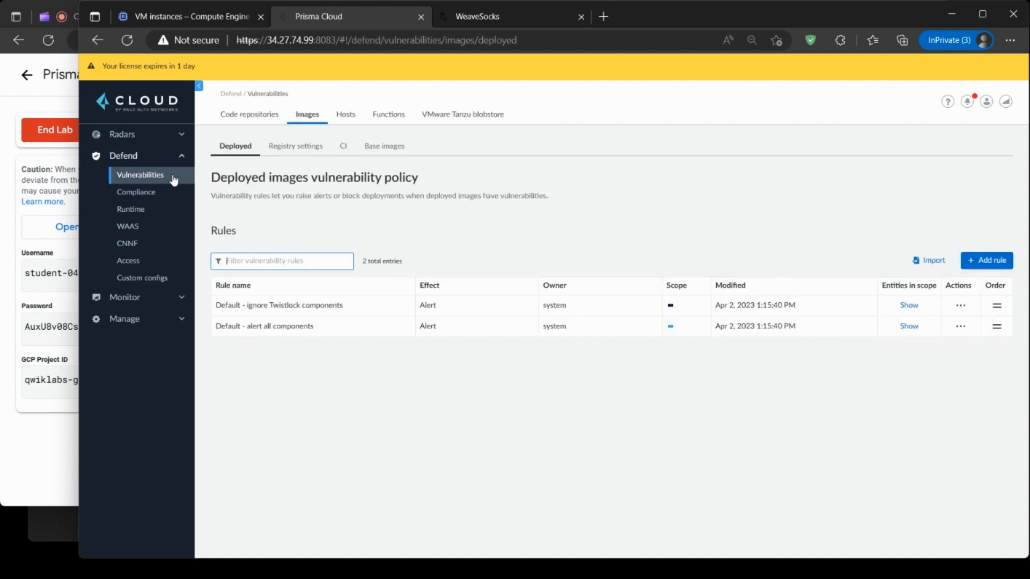
click(167, 197)
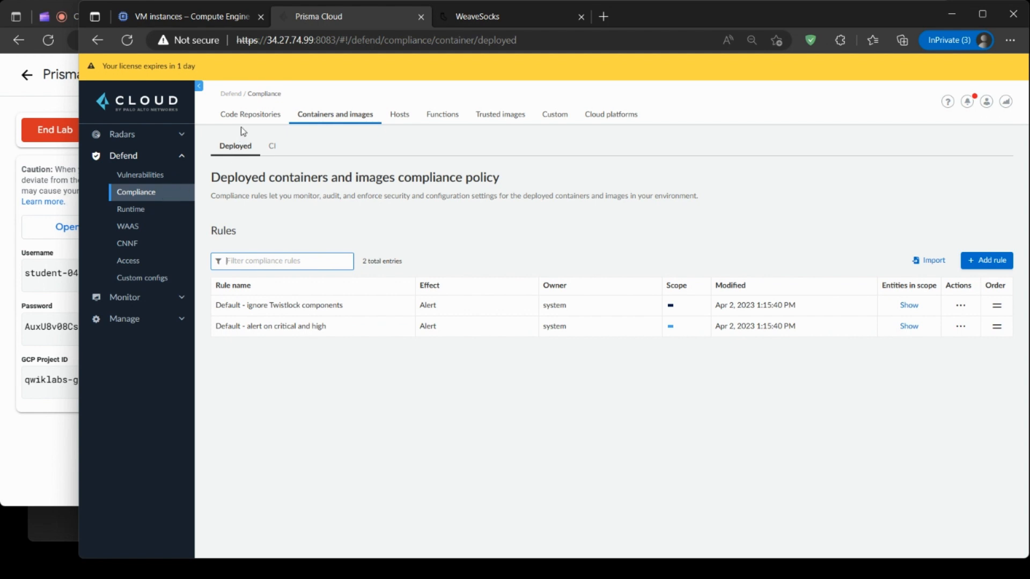
Browse the Defend compliance pages for code repositories, hosts, functions, trusted images, custom checks and cloud platforms.
click(251, 114)
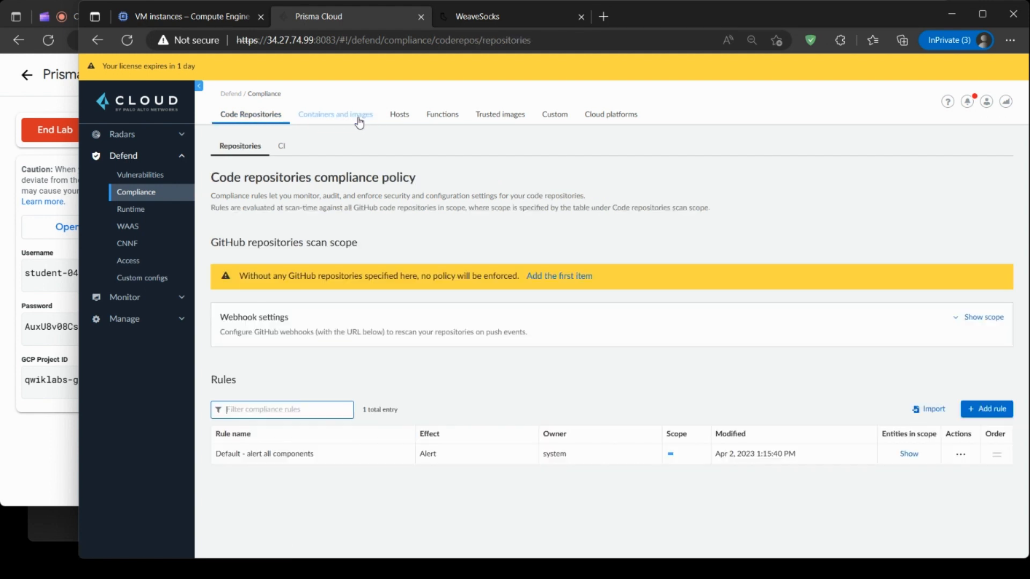
click(397, 115)
click(451, 118)
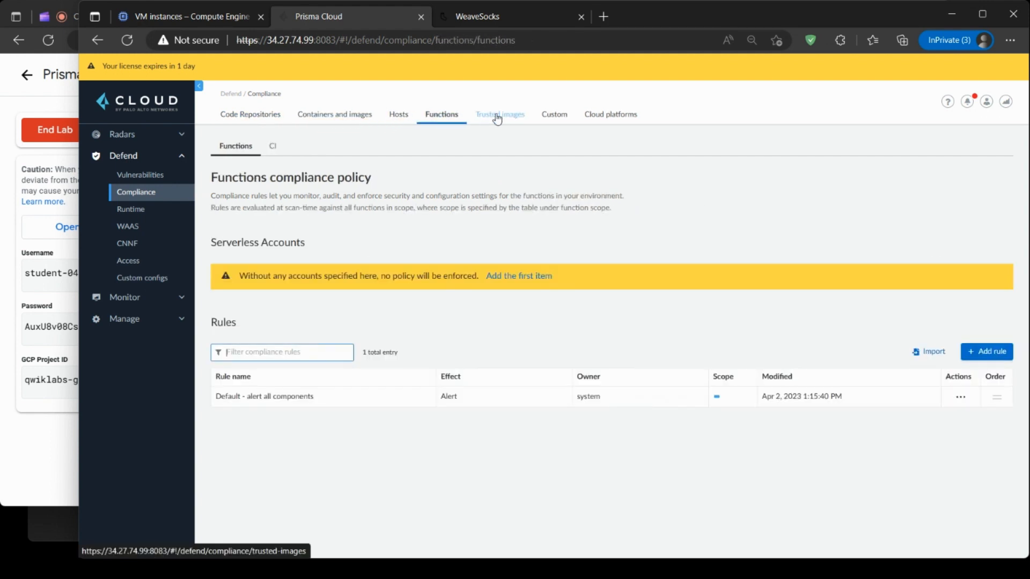
click(497, 115)
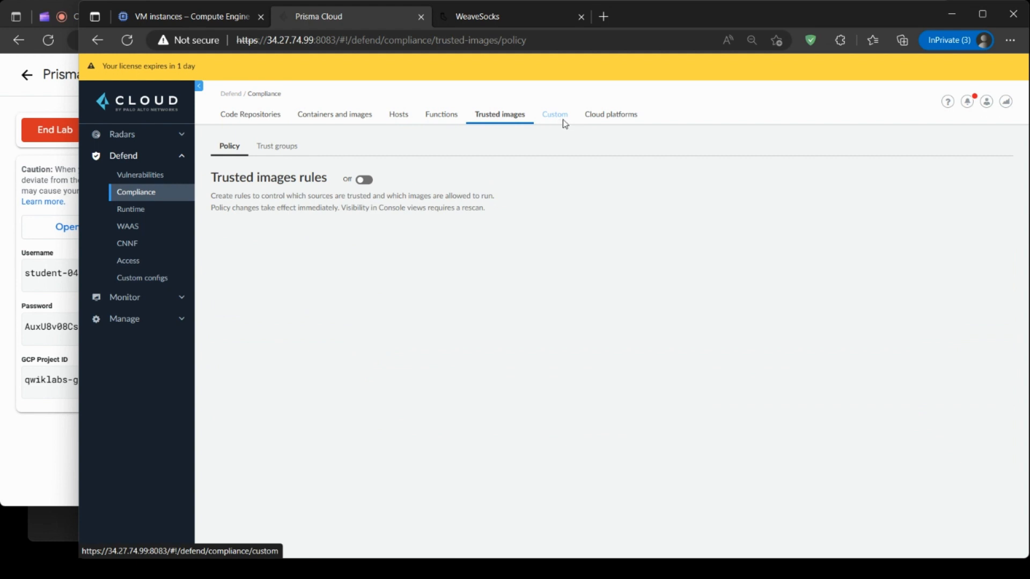
click(565, 123)
click(625, 122)
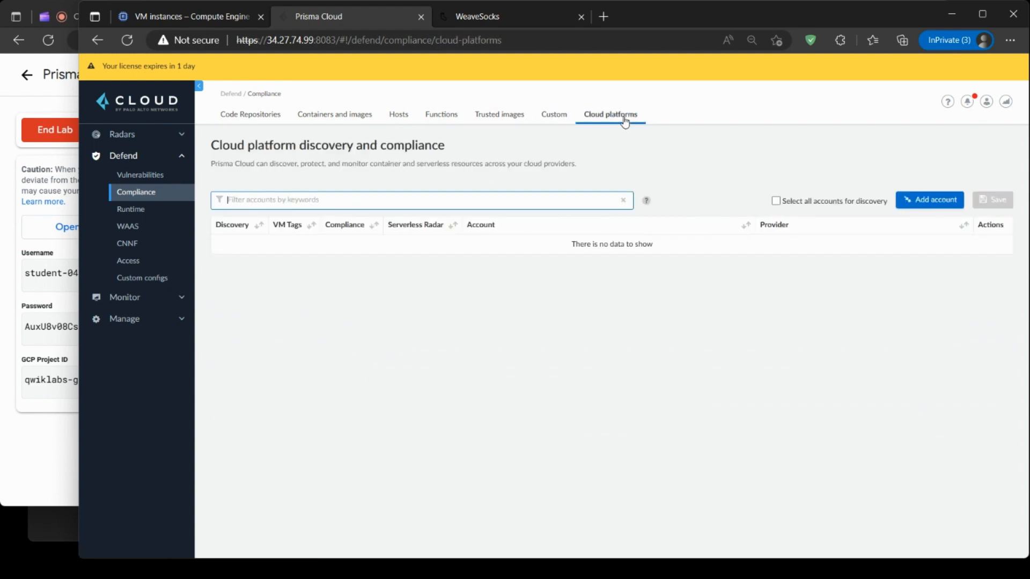
Revisit the trusted images rules, the functions compliance policy with its CI section, and the running hosts compliance policy.
click(492, 114)
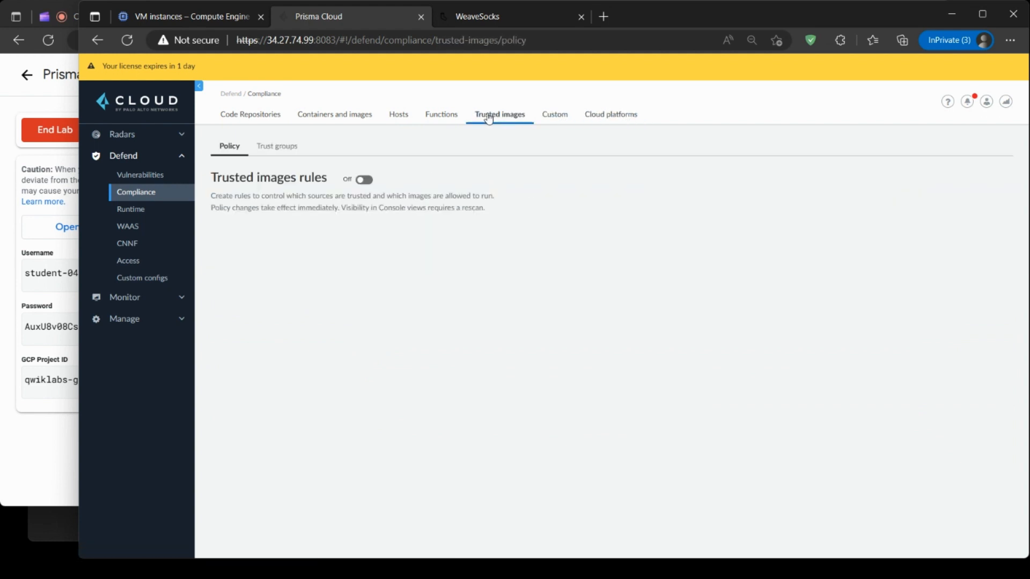
click(441, 118)
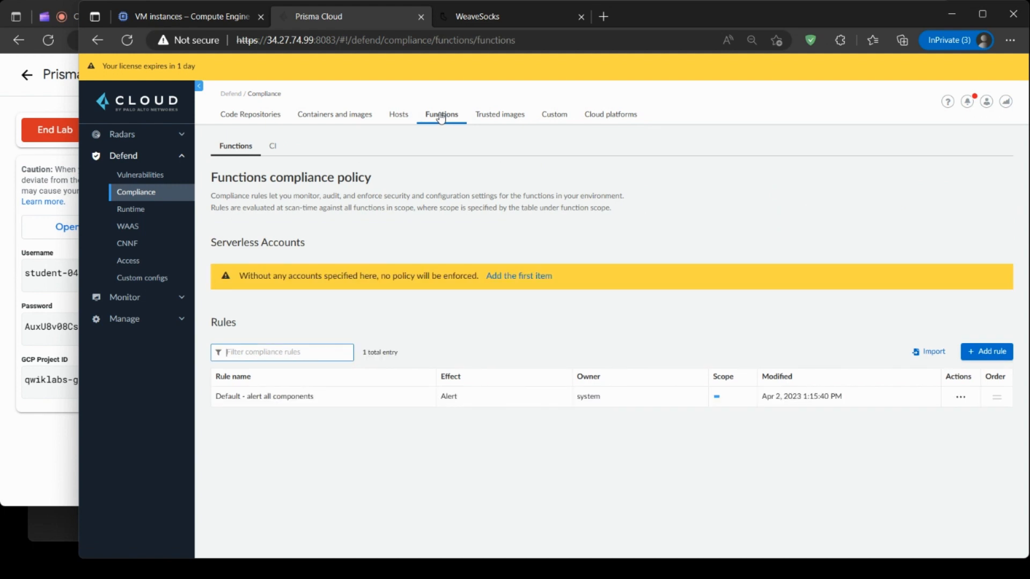
click(272, 146)
click(402, 119)
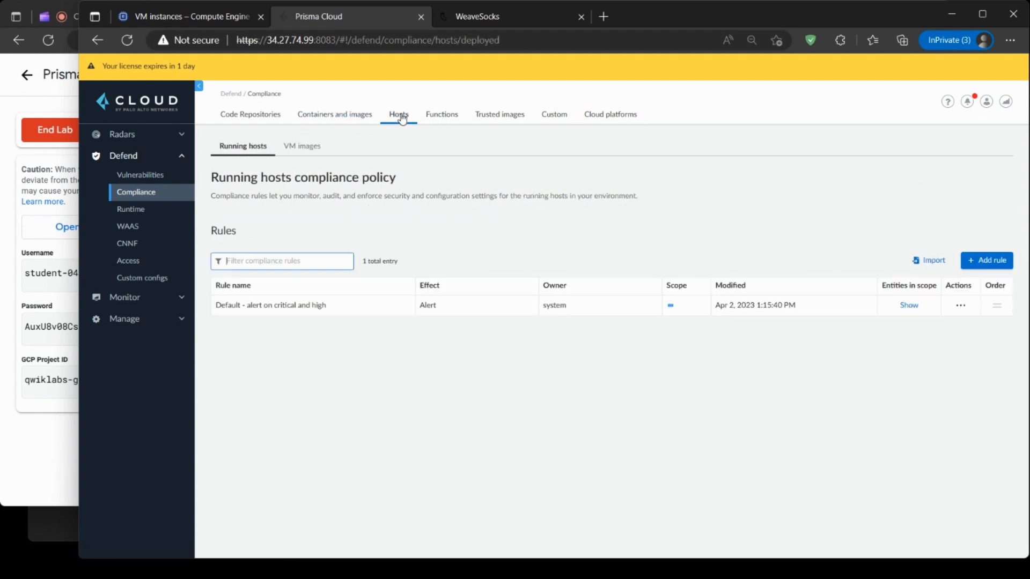
View the Defend policies for container runtime, container WAAS and CNNF, and the Docker access control rules.
click(135, 215)
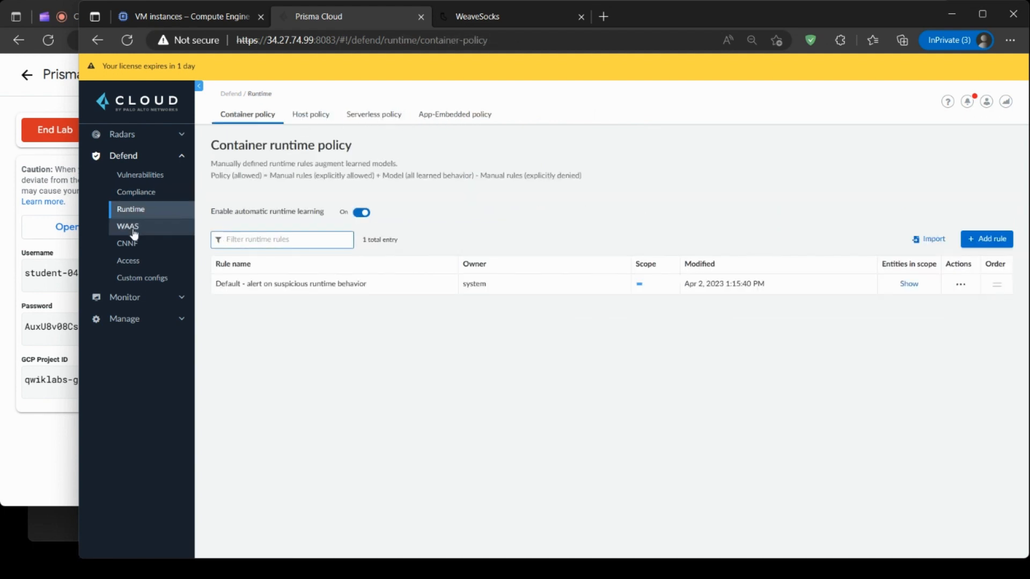
click(134, 234)
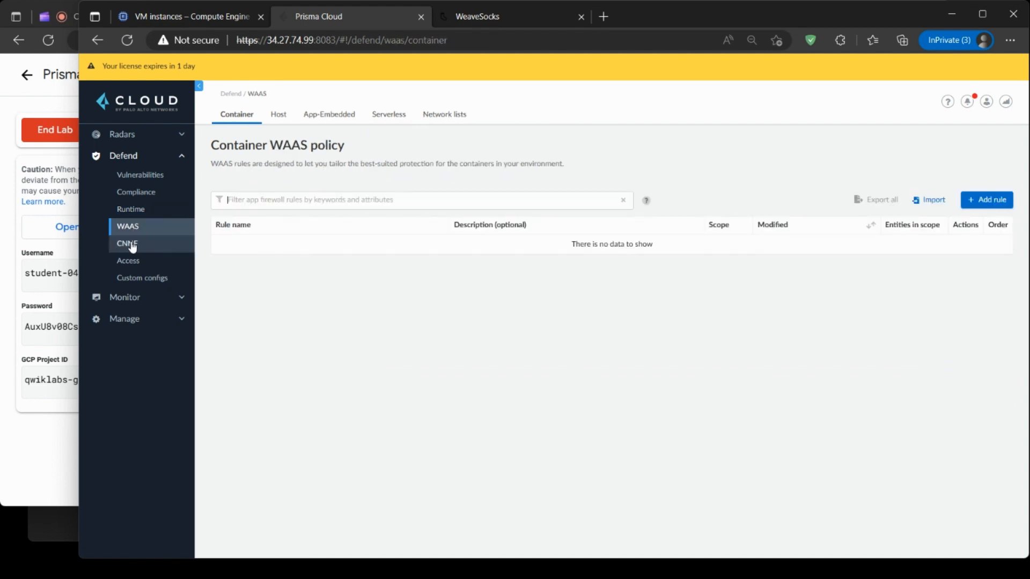
click(132, 245)
click(133, 262)
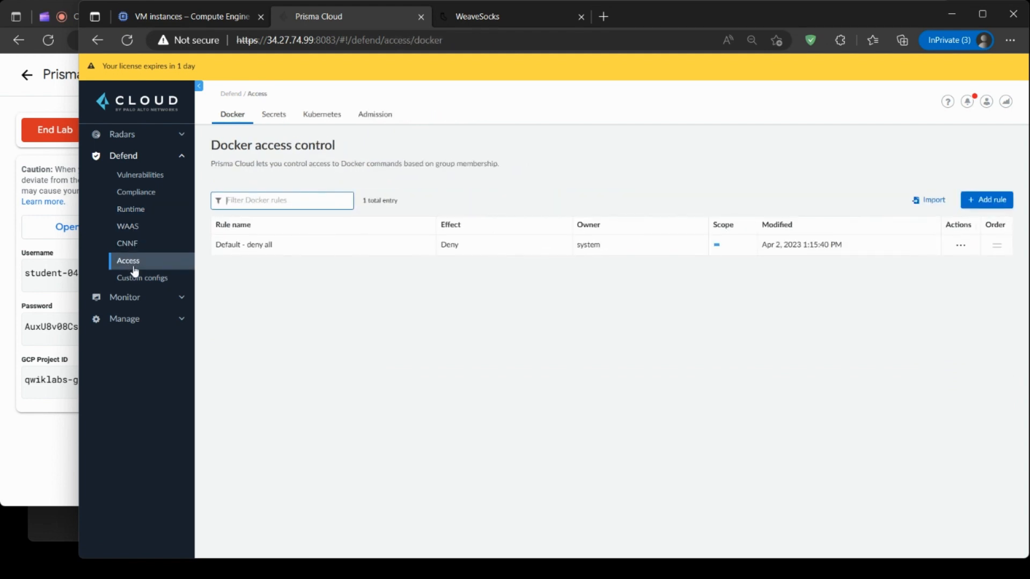
Look through the Defend custom configs for runtime rules and WAAS rules.
click(138, 279)
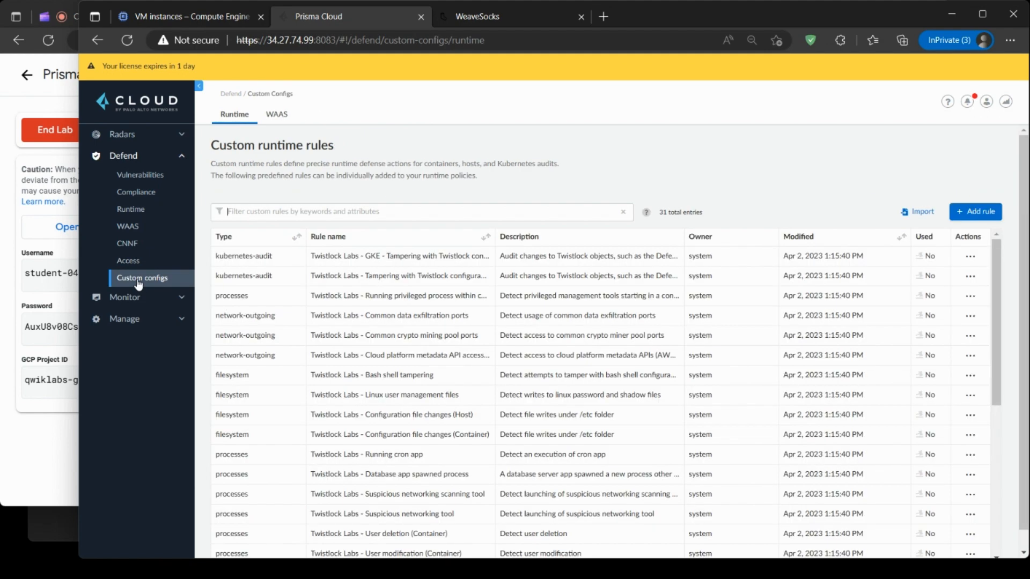
scroll(685, 428, down, 5)
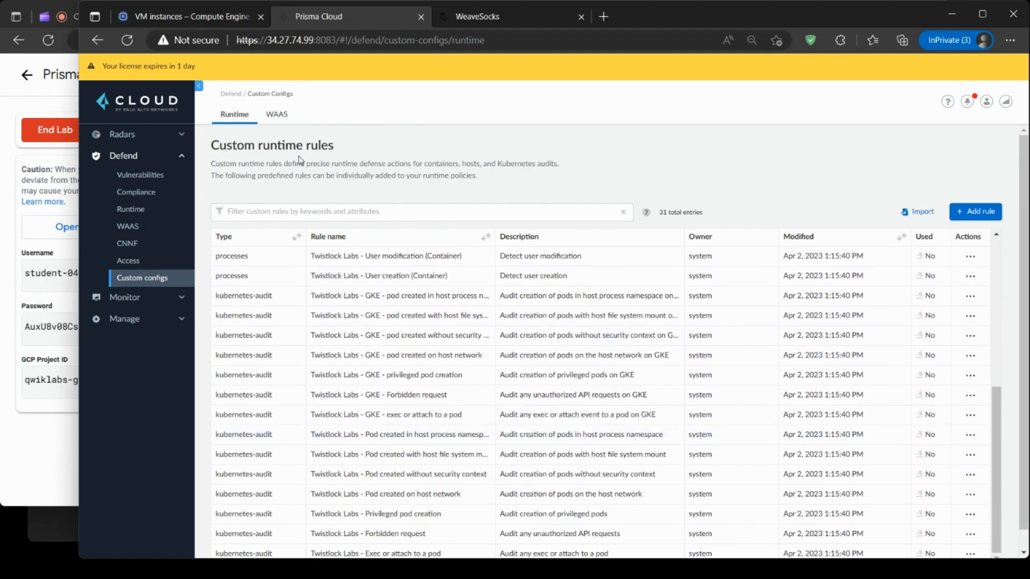
click(277, 114)
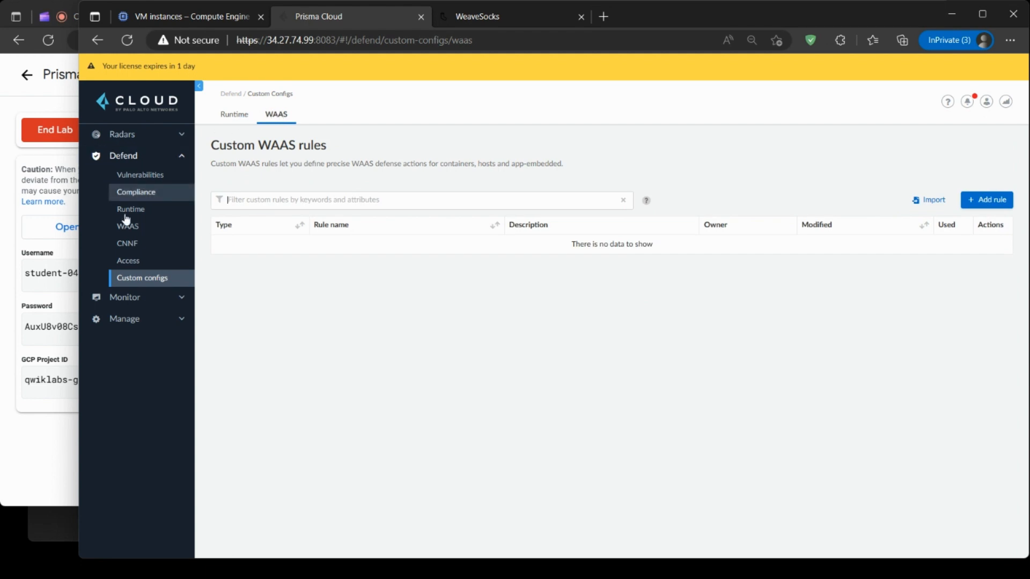
Examine the full ATT&CK Explorer technique matrix under Monitor.
click(130, 298)
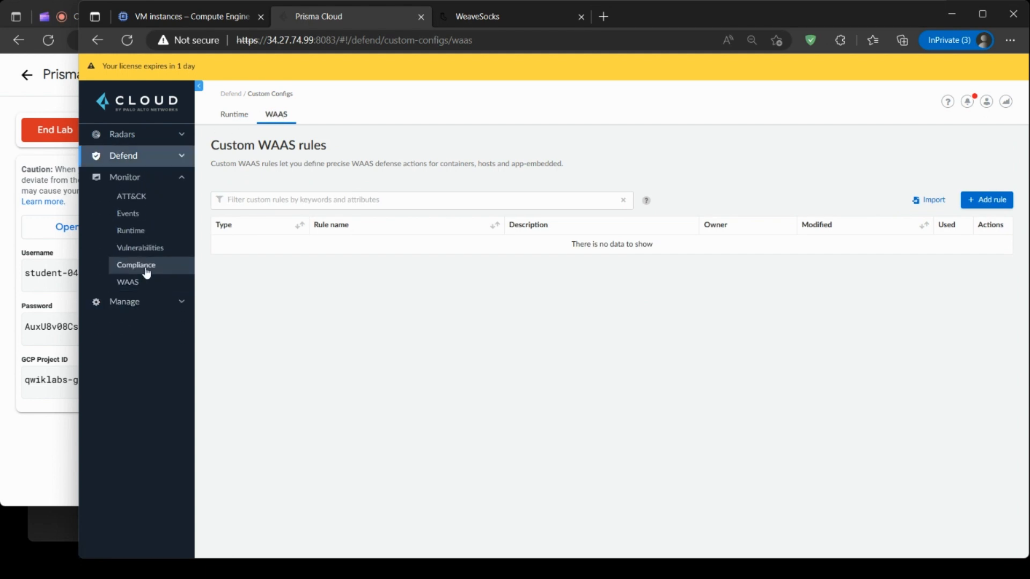
click(150, 200)
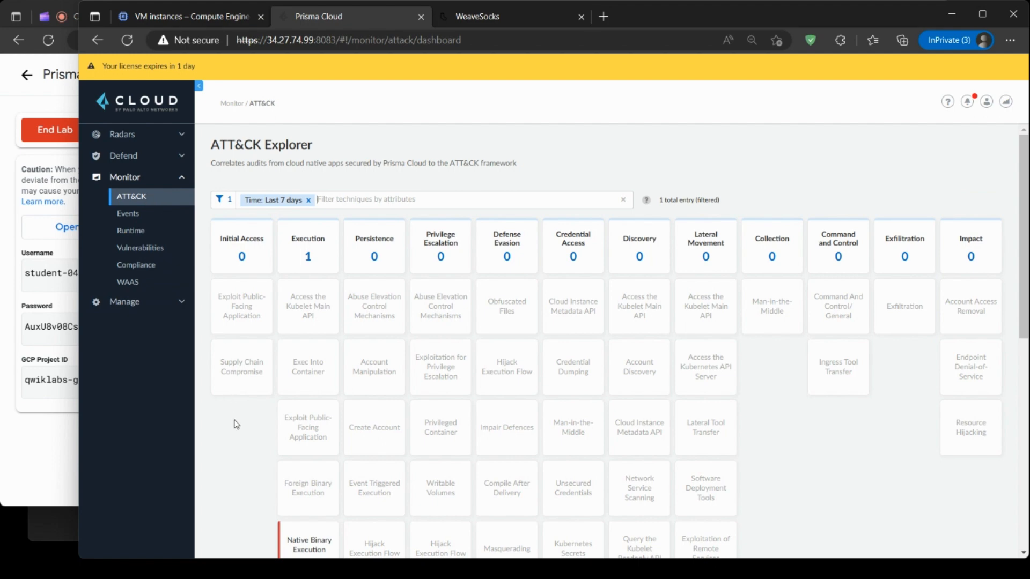
scroll(230, 424, down, 4)
scroll(230, 423, down, 5)
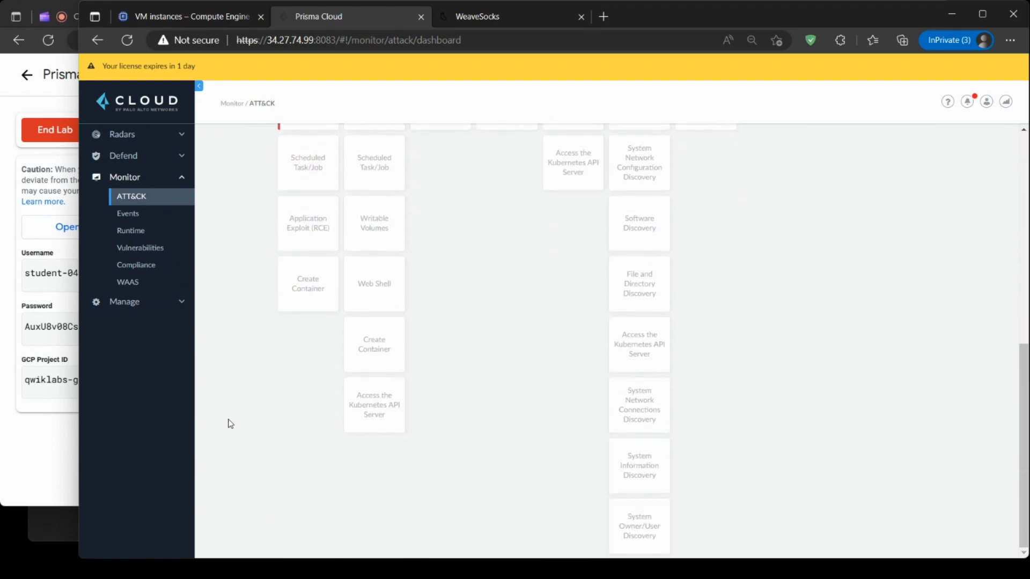
scroll(231, 424, up, 9)
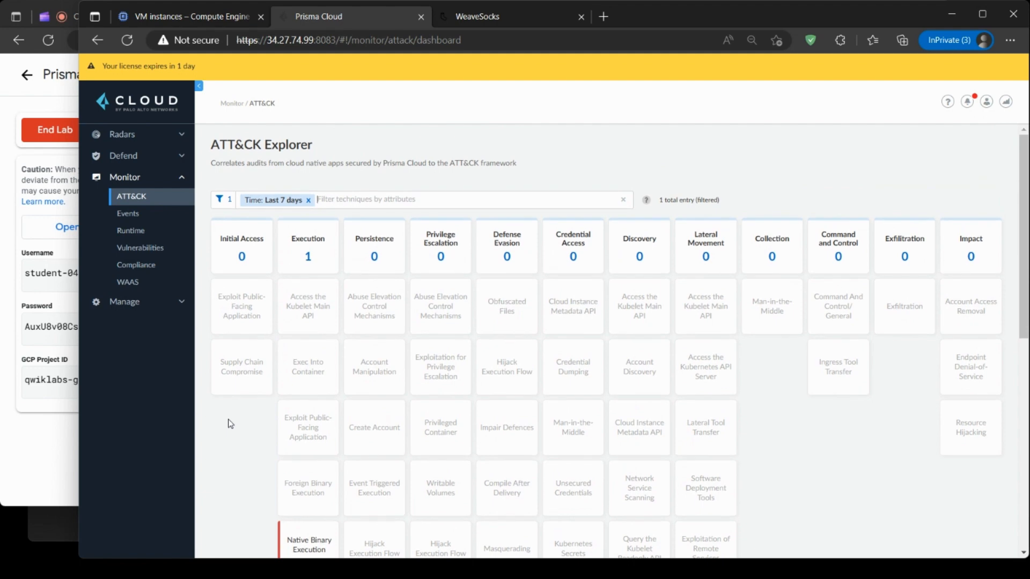
View the monitored container audit events and the runtime pages for active and archived incidents, container models and host observations.
click(145, 213)
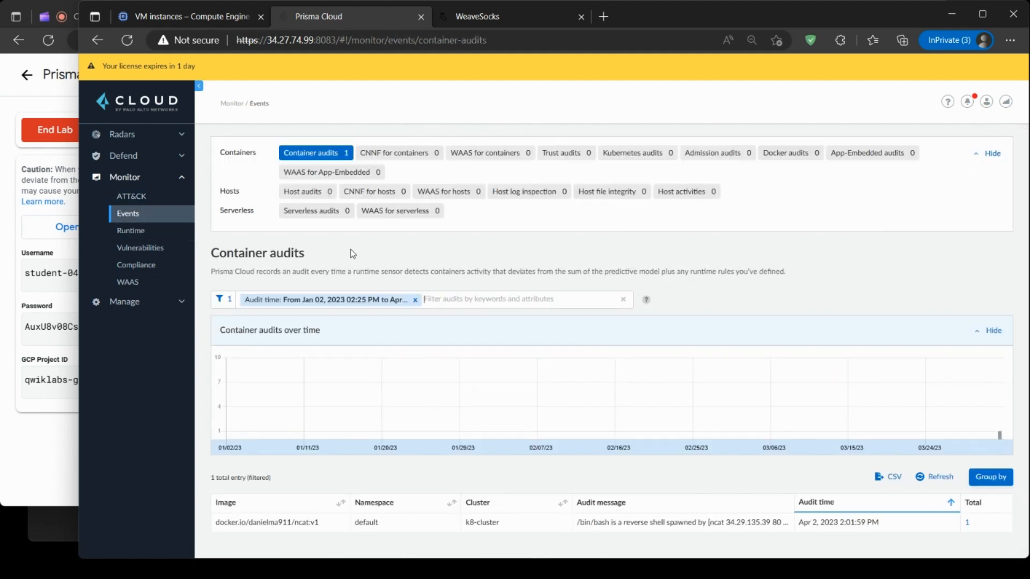
click(130, 231)
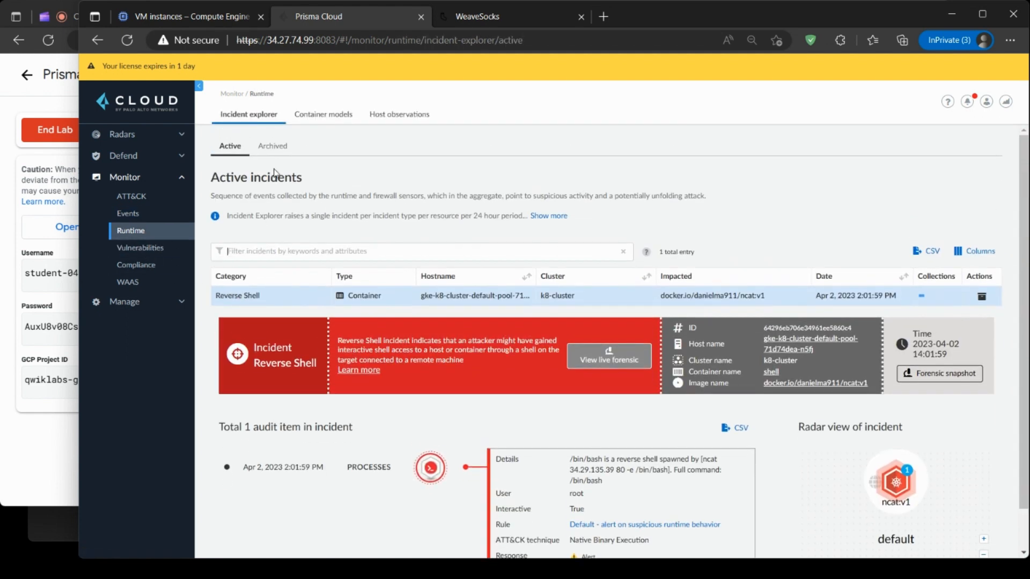
click(273, 146)
click(319, 115)
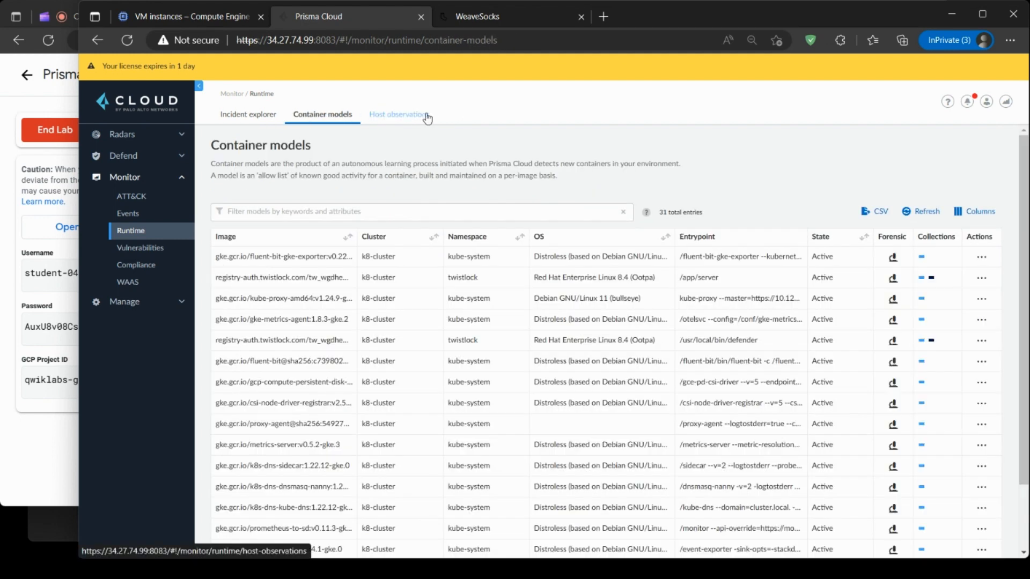
click(426, 116)
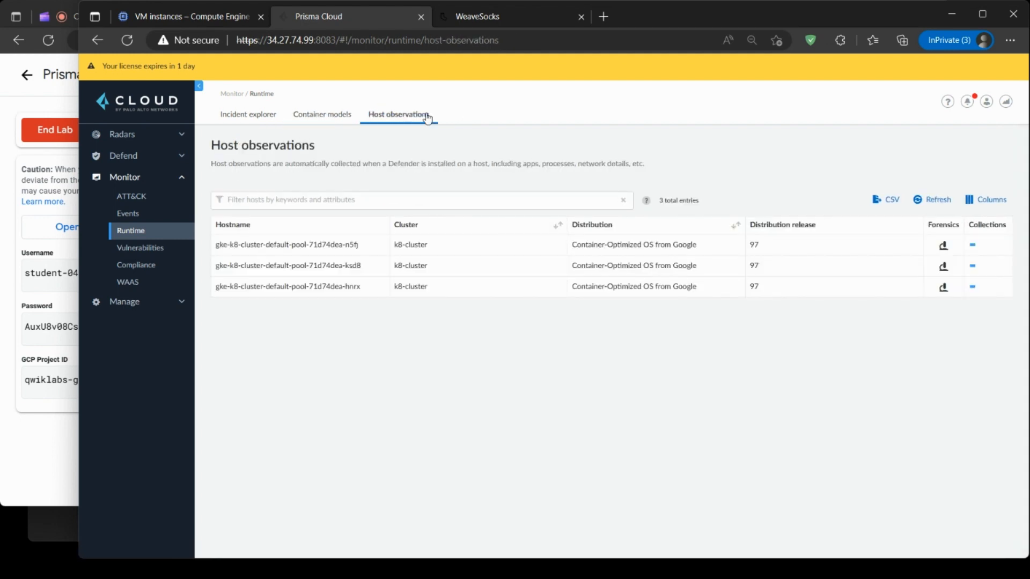
Review the top critical image vulnerabilities in the Vulnerability explorer, and inspect and close the CVE-2022-1471 details.
click(127, 252)
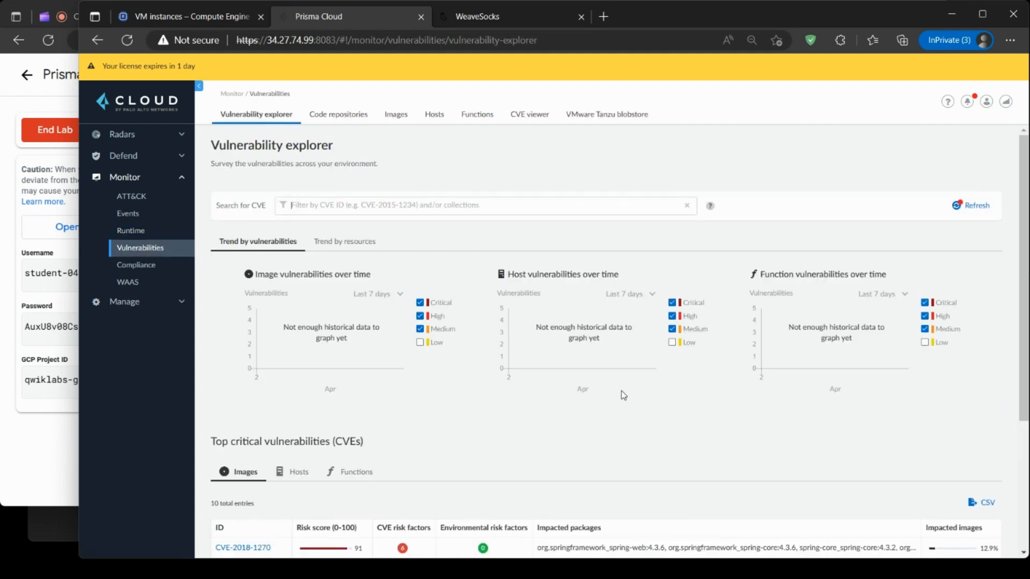
scroll(623, 392, down, 3)
scroll(620, 322, down, 2)
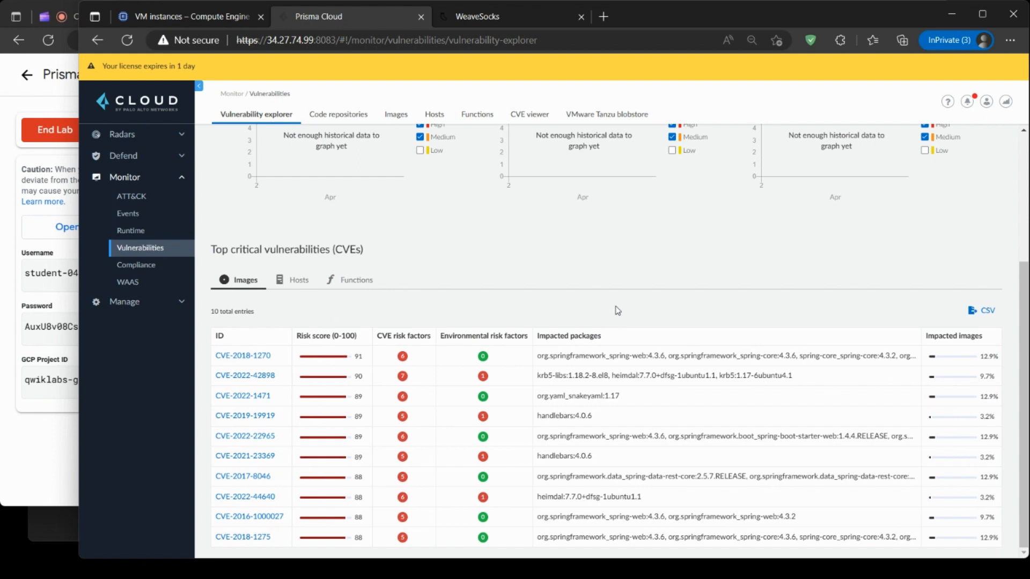
click(676, 400)
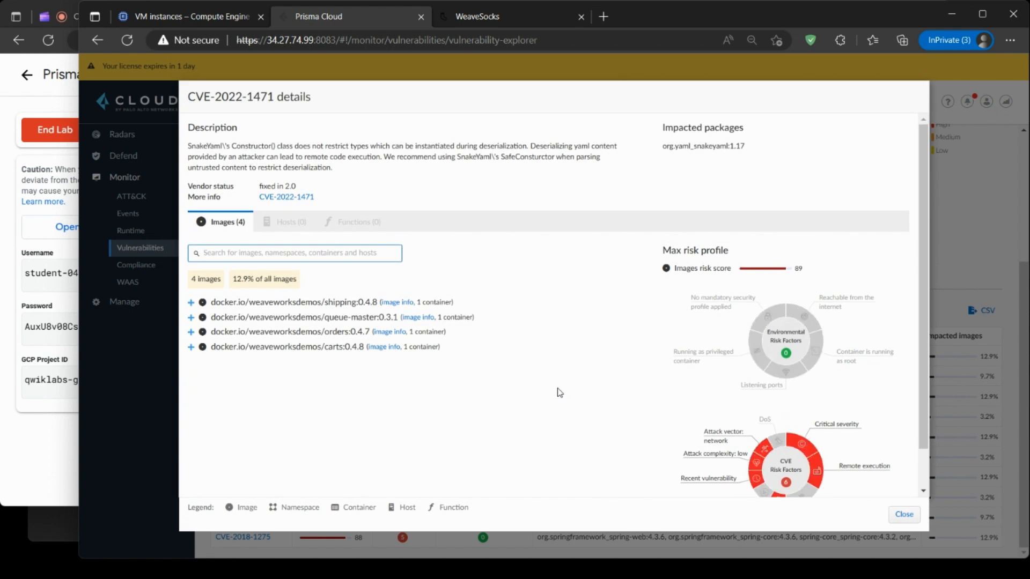
scroll(560, 393, down, 1)
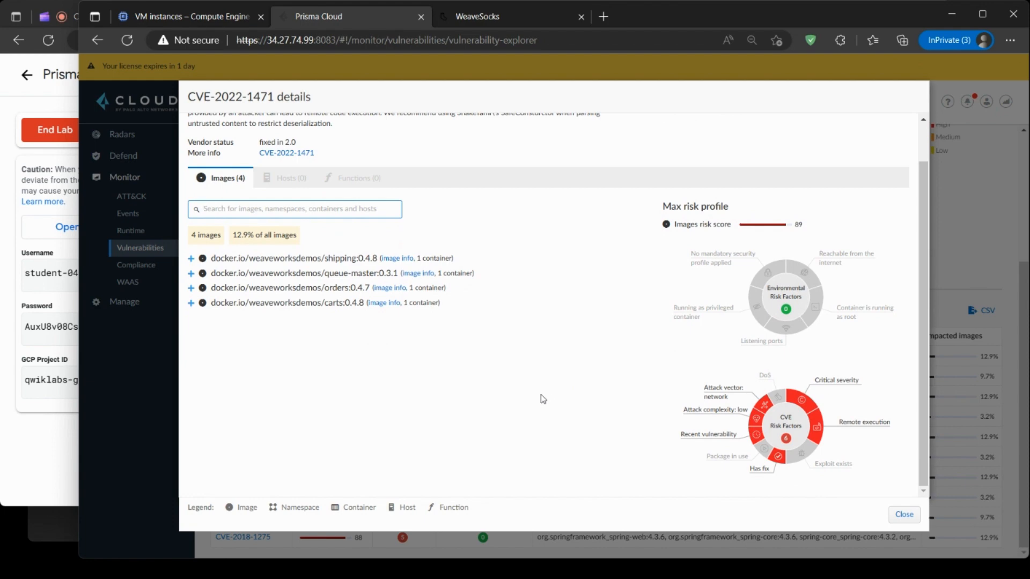
click(906, 515)
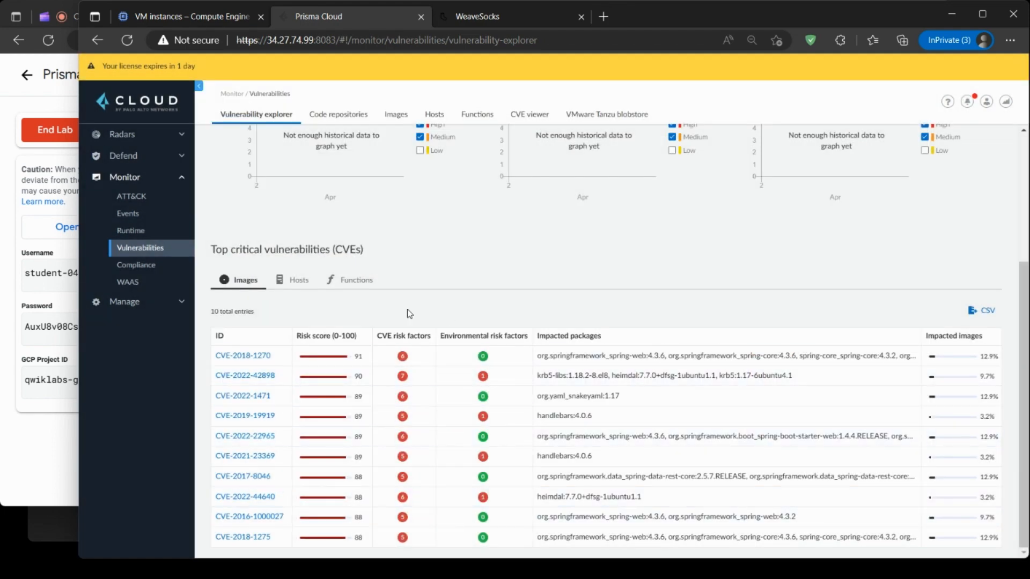
Review the compliance rates and the list of all checks in the Monitor Compliance explorer.
click(157, 264)
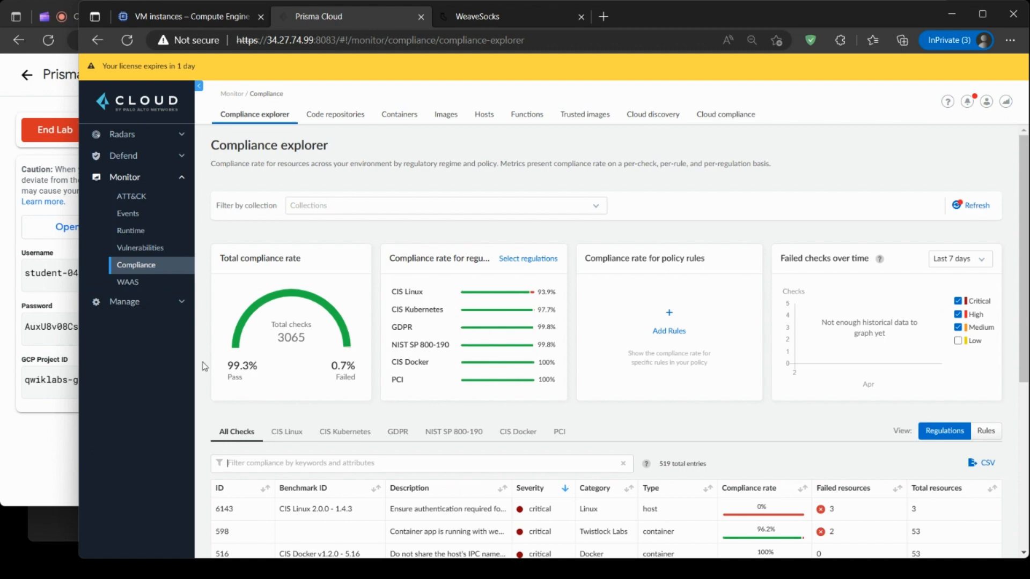
scroll(203, 366, down, 1)
scroll(203, 366, down, 4)
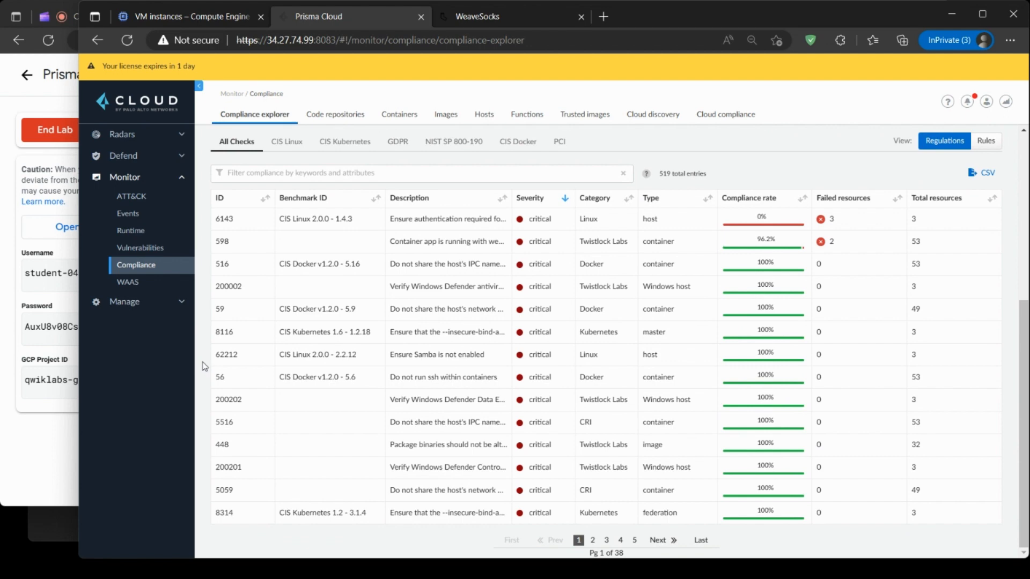
scroll(202, 366, up, 5)
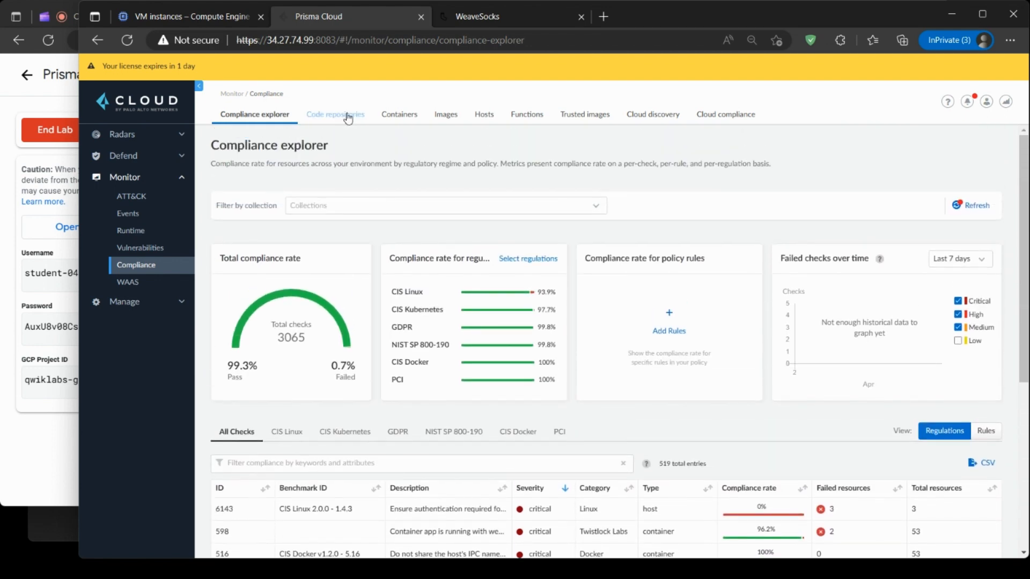
Browse the Monitor compliance reports for code repositories, containers, deployed images, running hosts, scanned functions and trusted images.
click(348, 117)
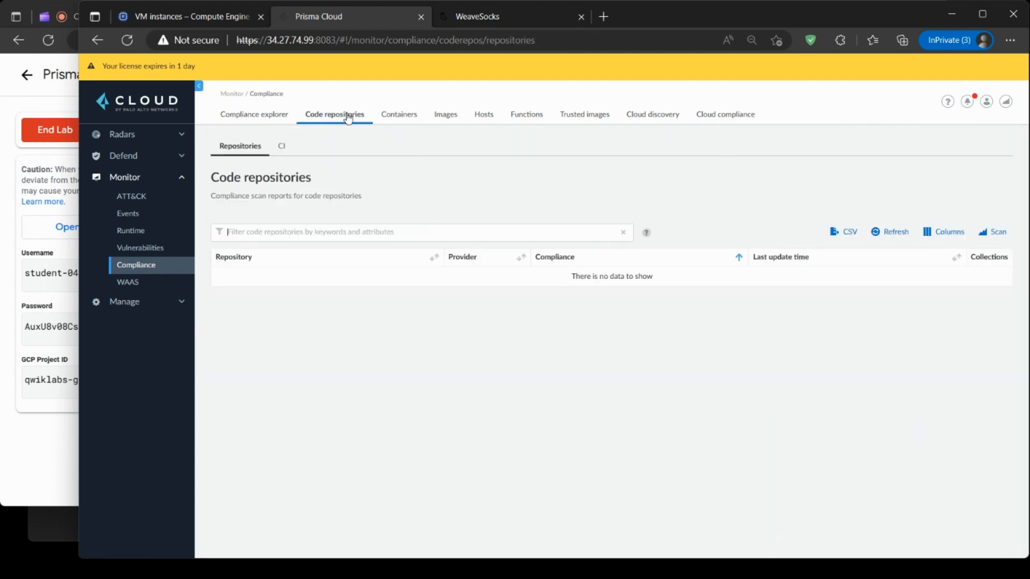
click(401, 117)
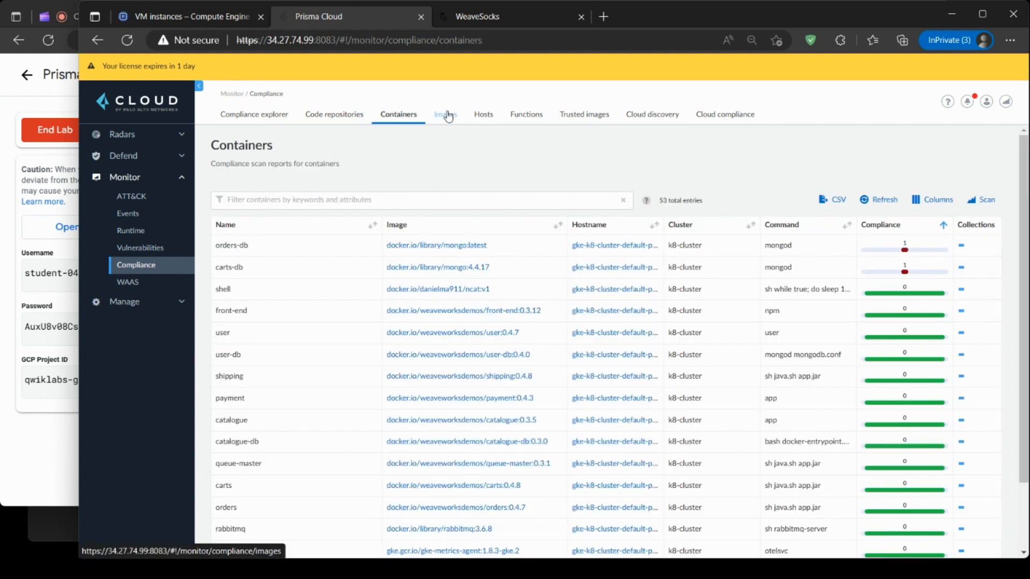
click(449, 116)
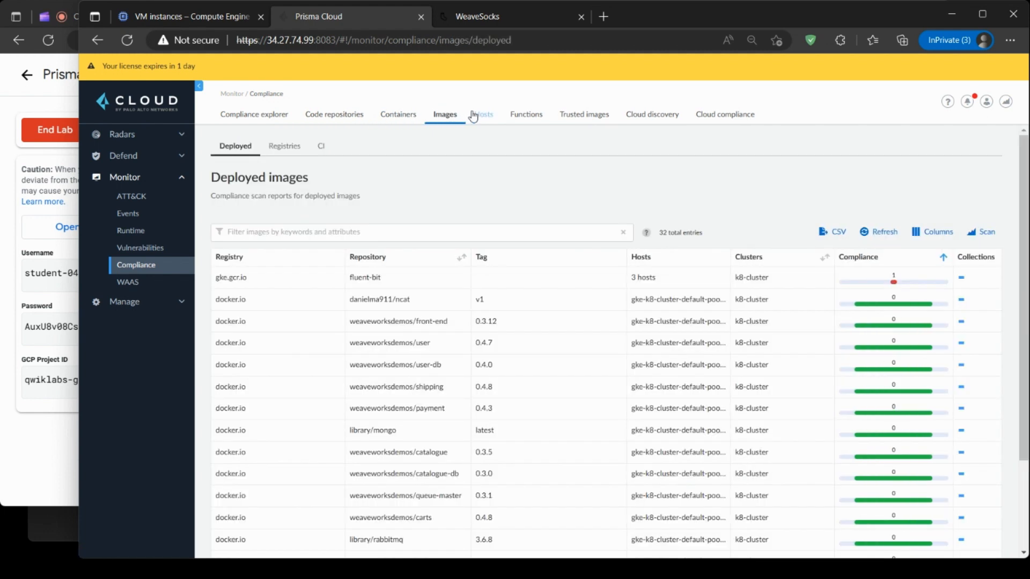
click(492, 115)
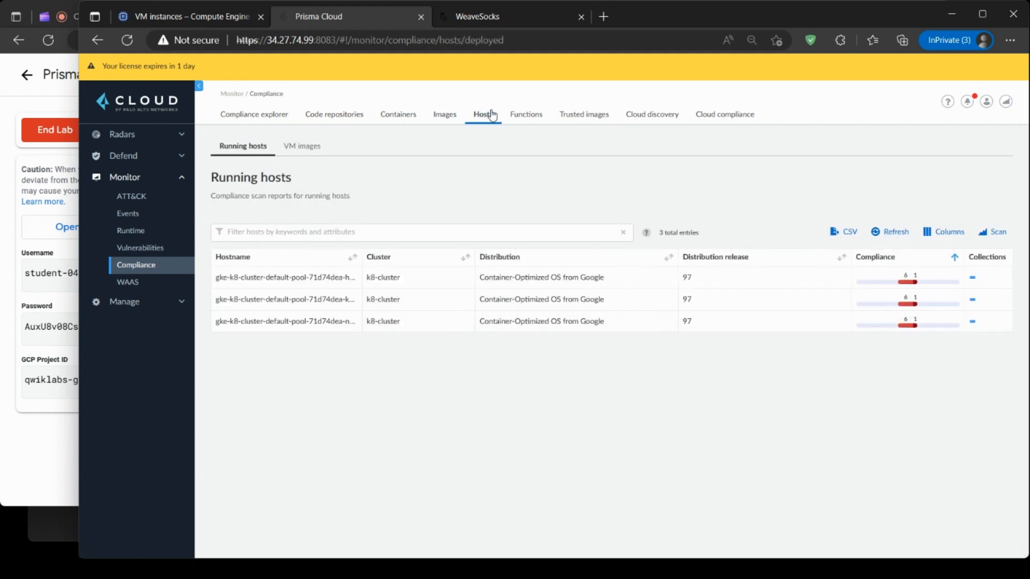
click(532, 116)
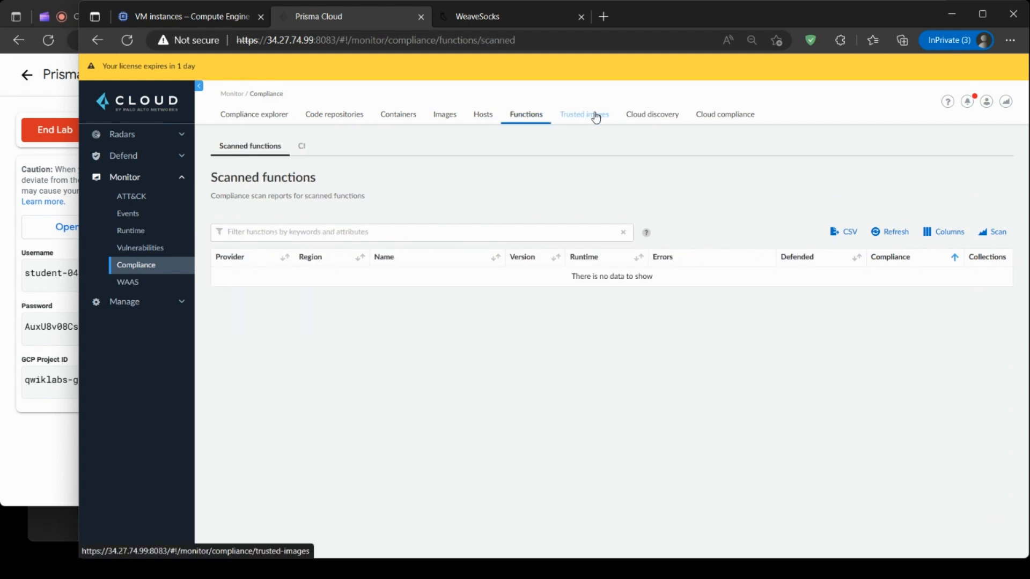
click(596, 118)
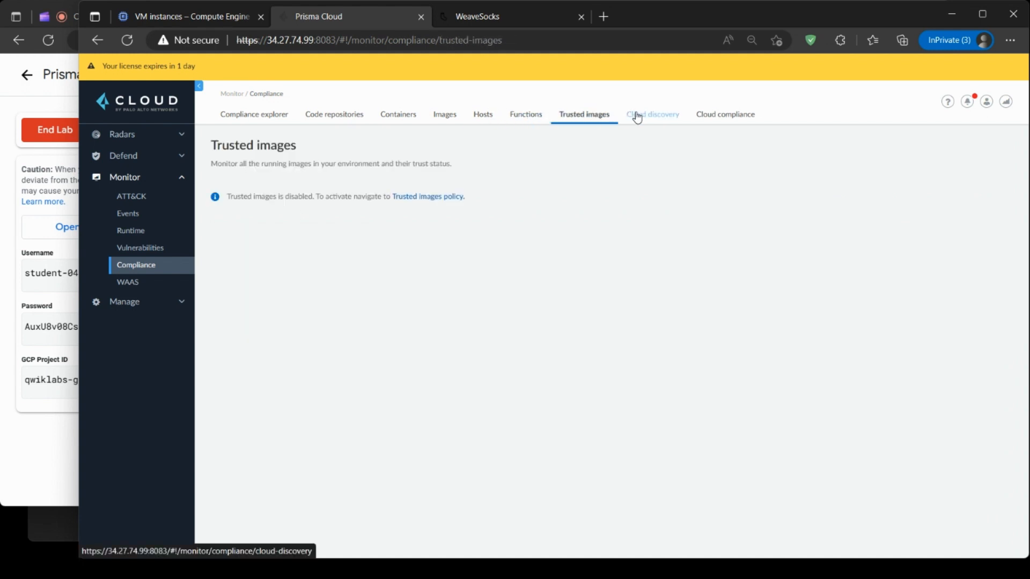
View the cloud compliance page and the cloud discovery scan reports for AWS, Azure and GCP.
click(637, 116)
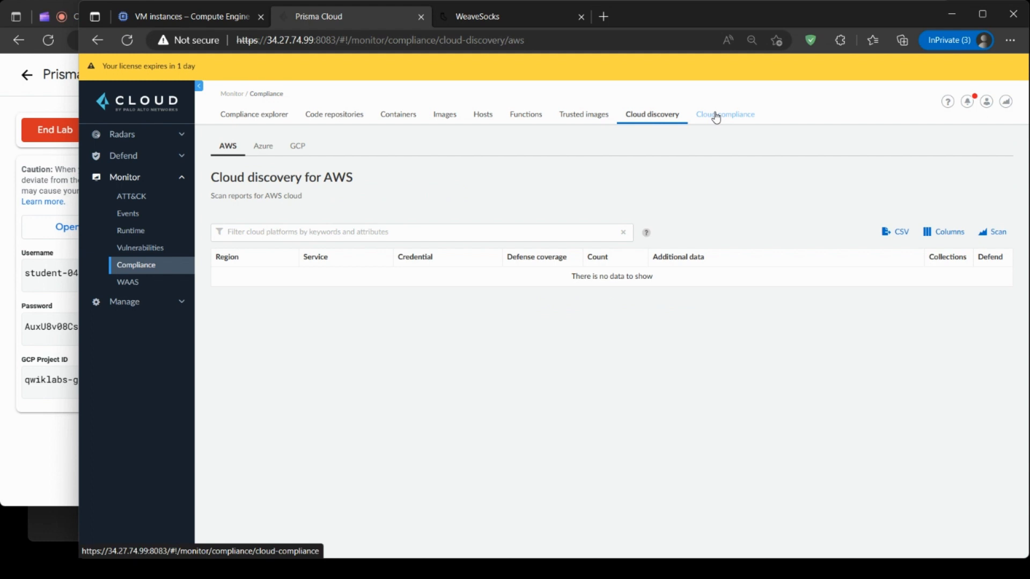
click(716, 118)
click(651, 115)
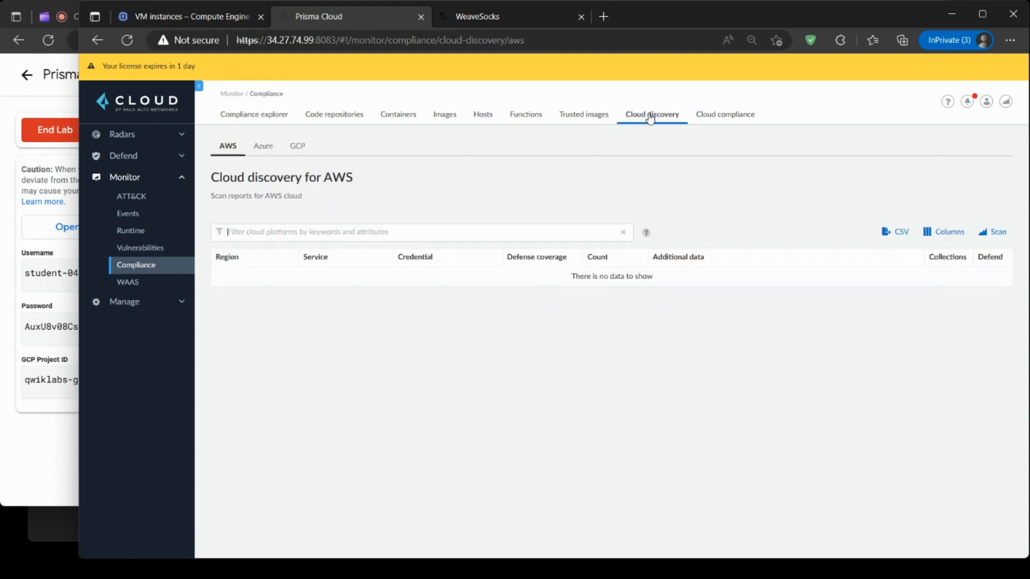
click(260, 147)
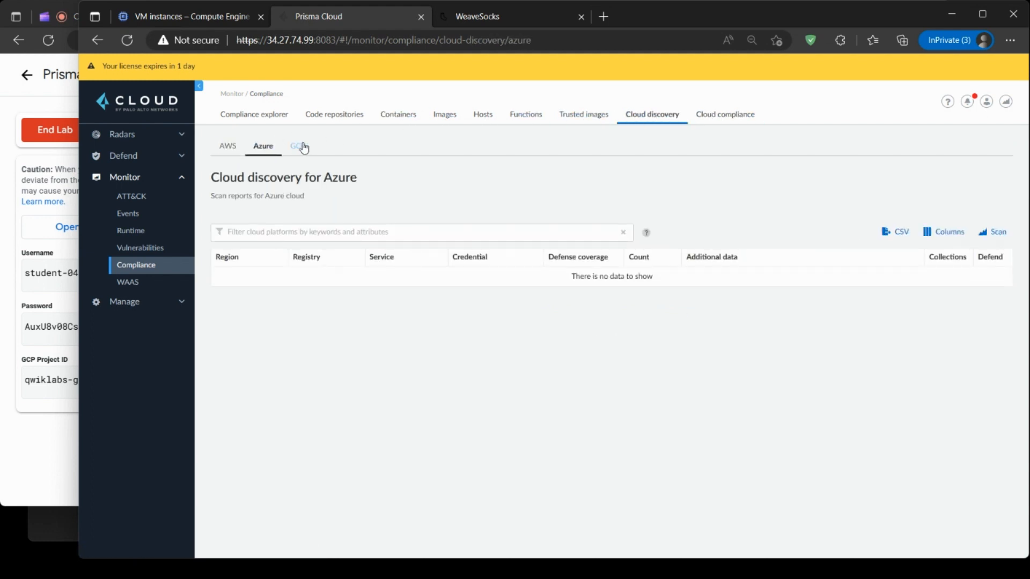
click(298, 147)
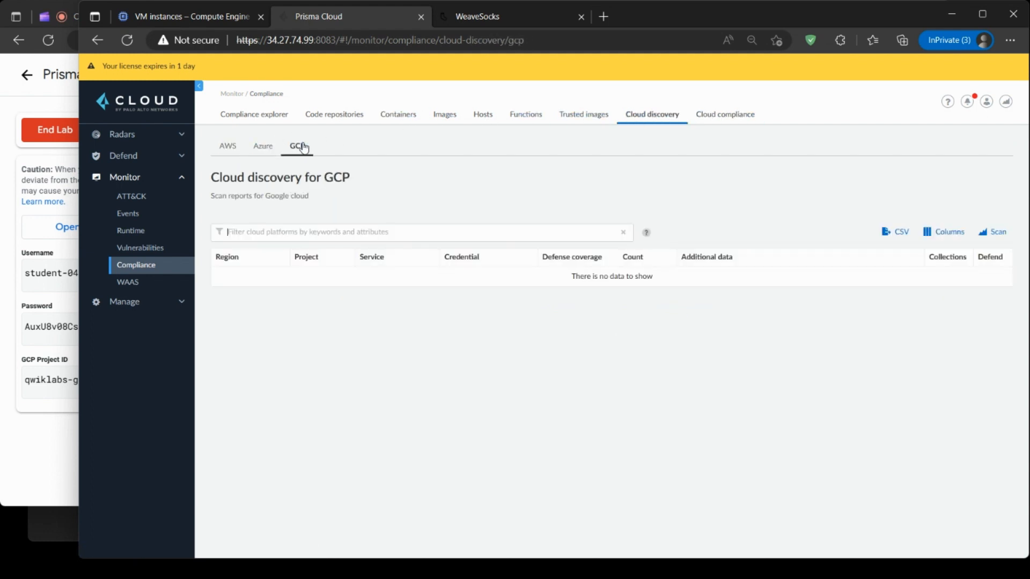
View the WAAS discovered API endpoints under Monitor and the admin activity history logs under Manage.
click(126, 284)
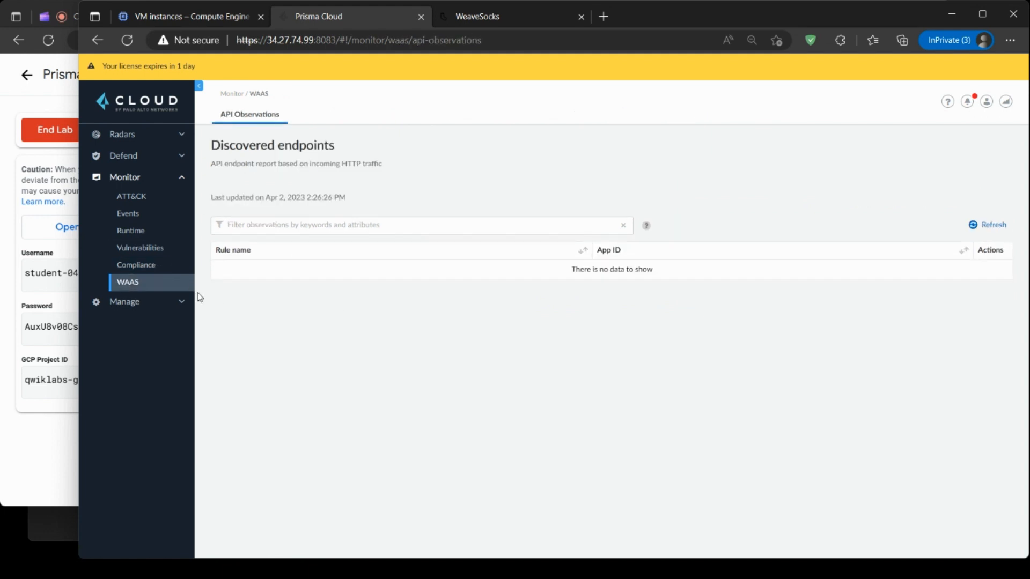
click(136, 302)
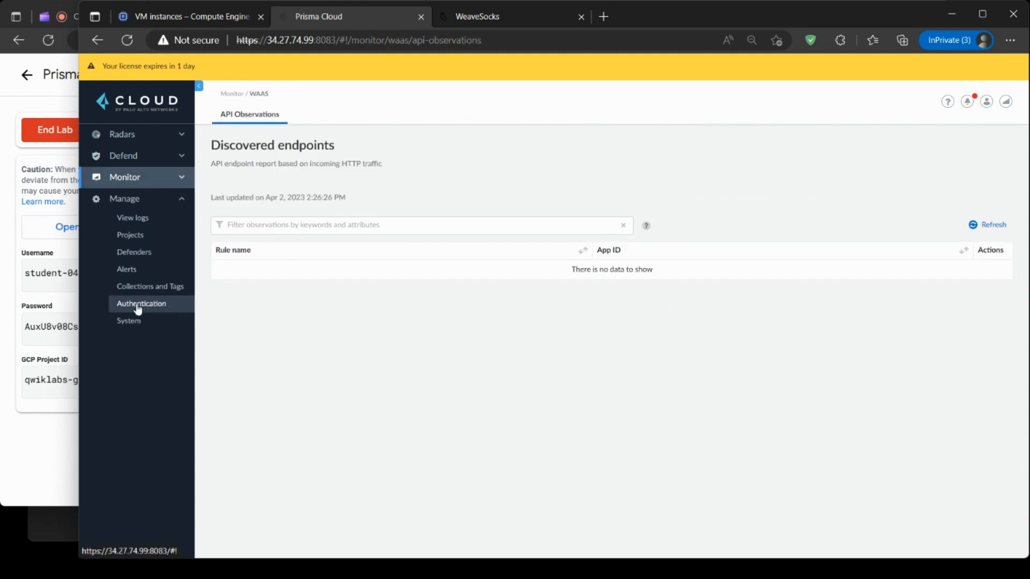
click(151, 222)
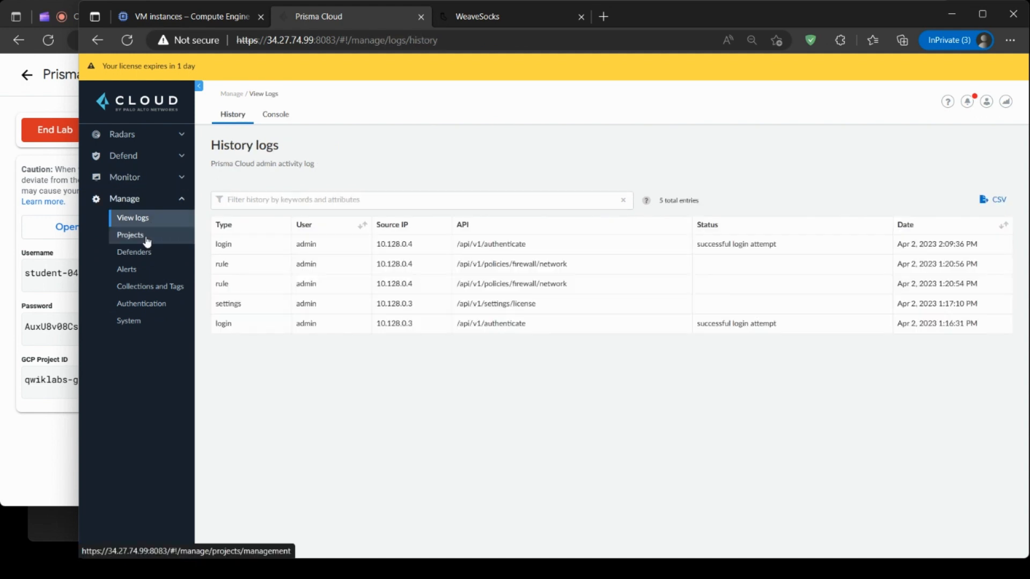
Browse the Projects, Defenders, Alerts, Collections and Tags, and Authentication pages under Manage.
click(147, 241)
click(137, 253)
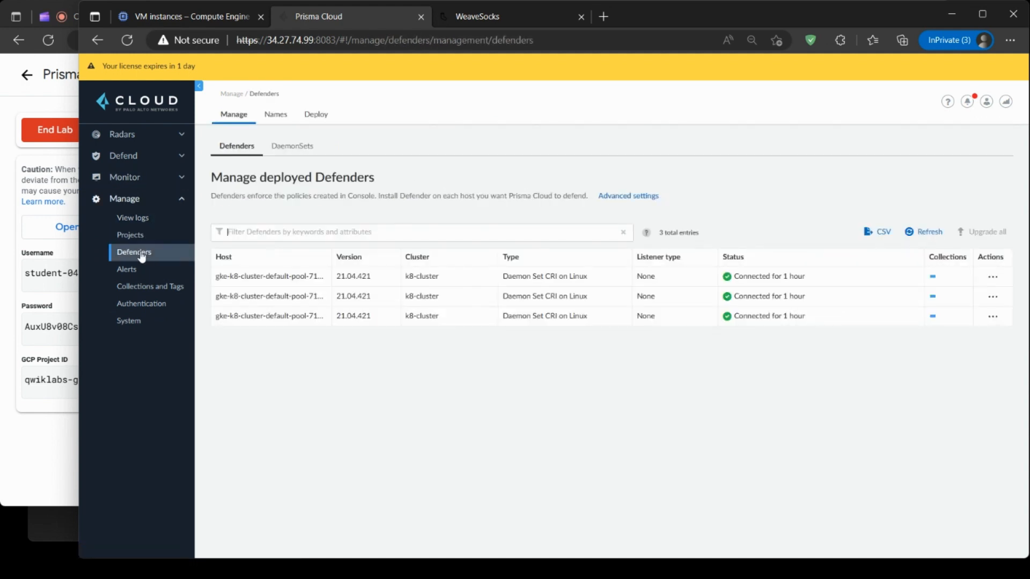
click(136, 276)
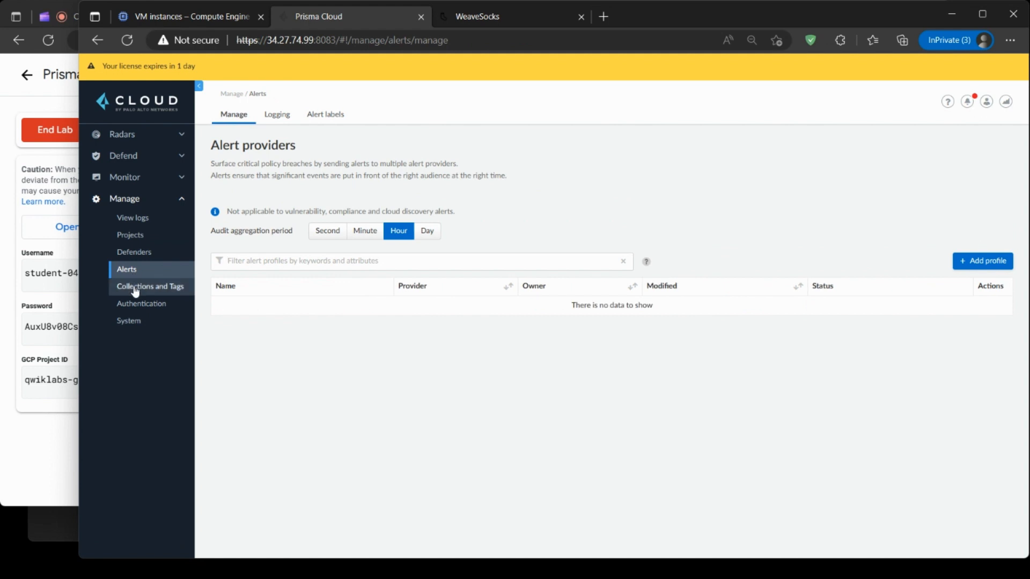
click(135, 290)
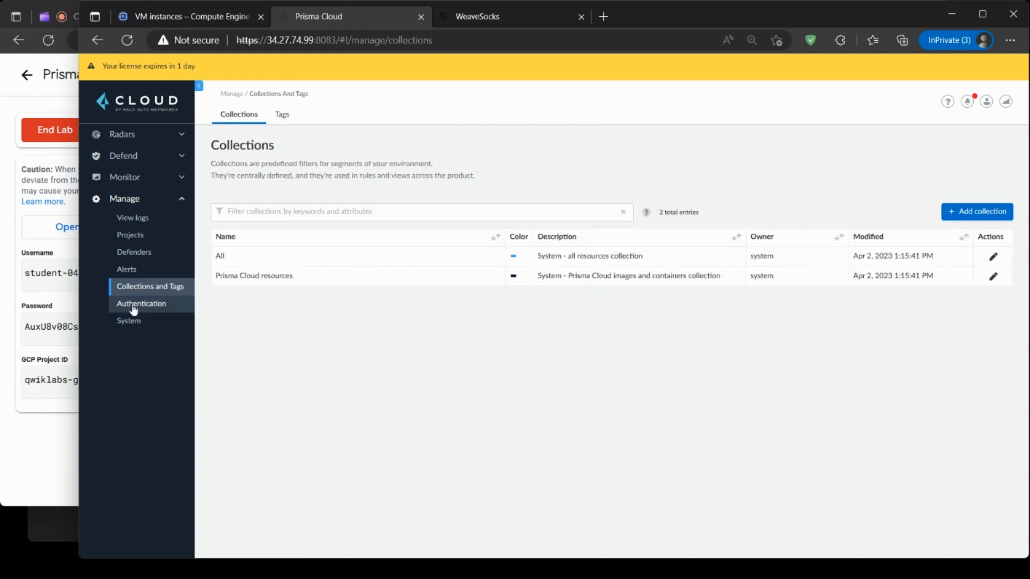
click(134, 306)
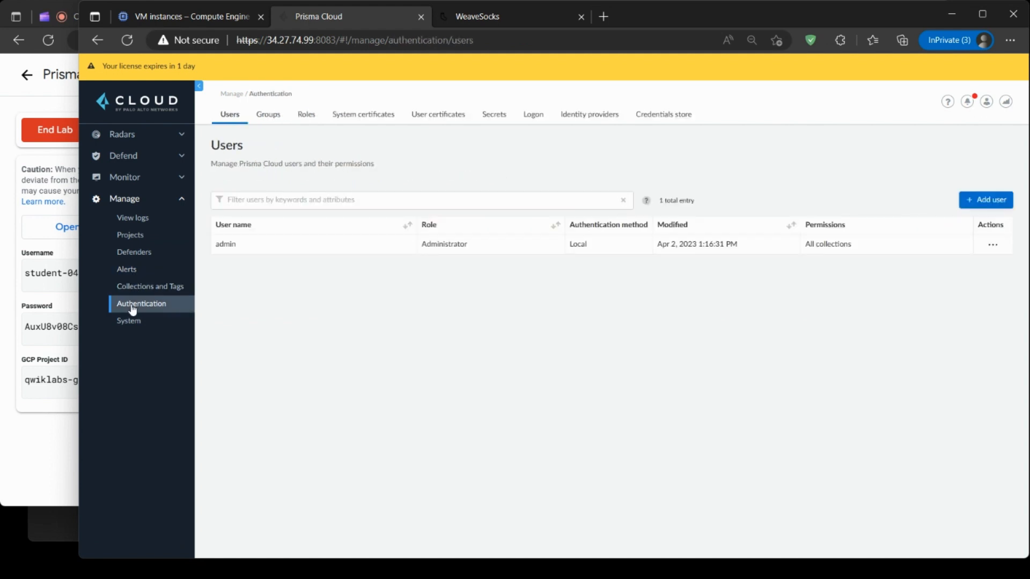
Review the Intelligence Stream settings and CVE statistics on the Manage System page.
click(127, 322)
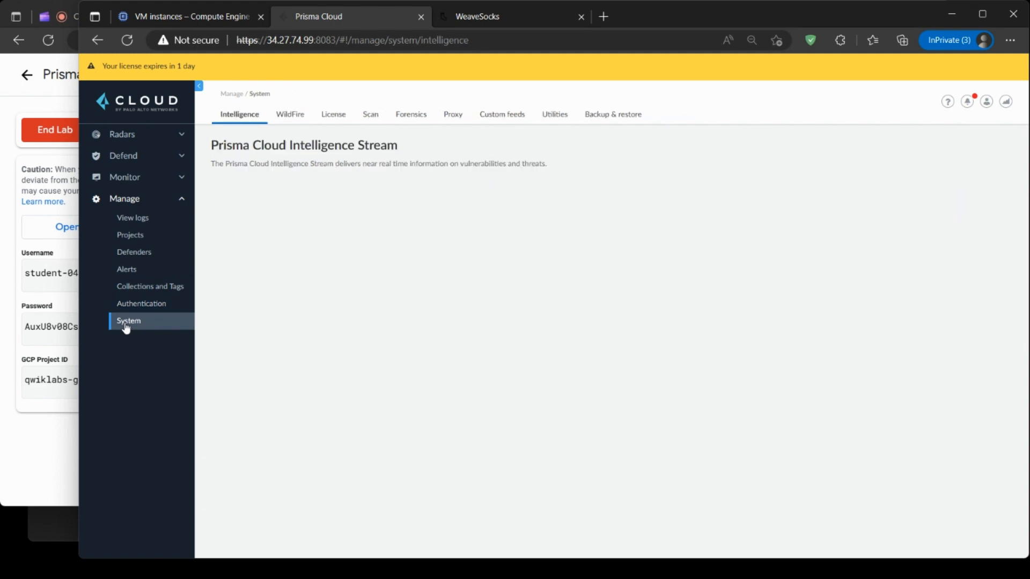
scroll(824, 319, down, 13)
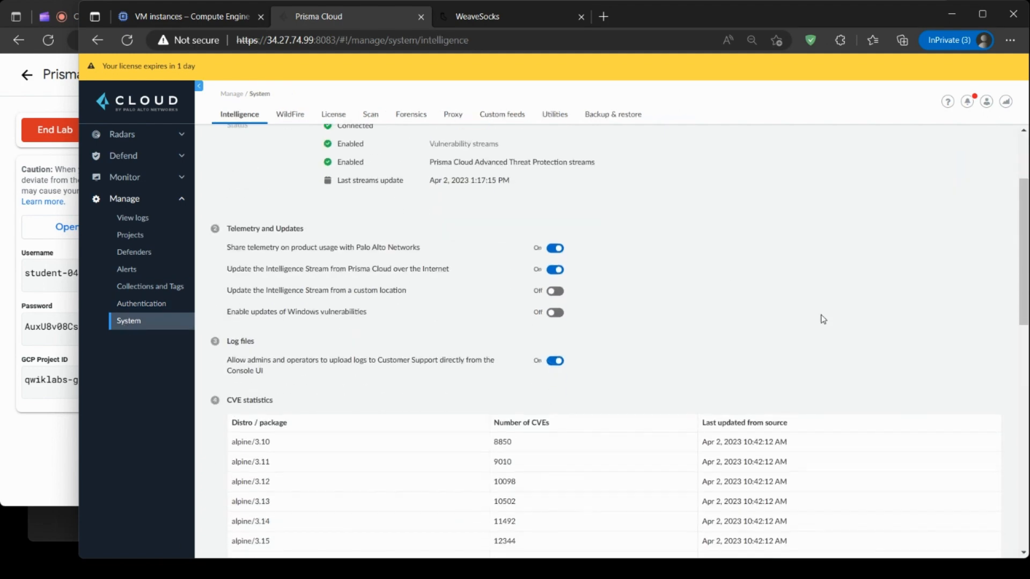
scroll(824, 320, down, 2)
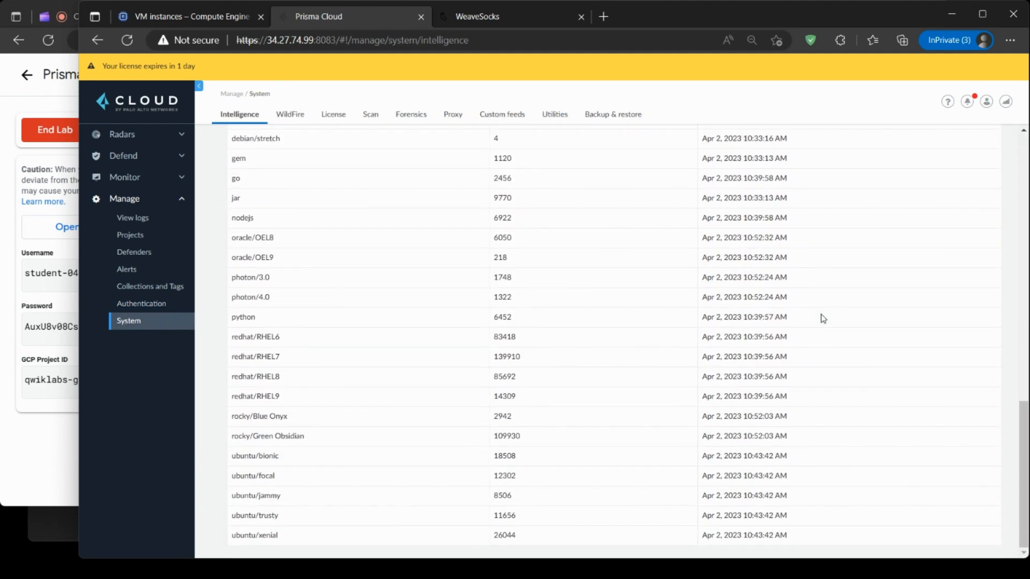
scroll(822, 315, up, 15)
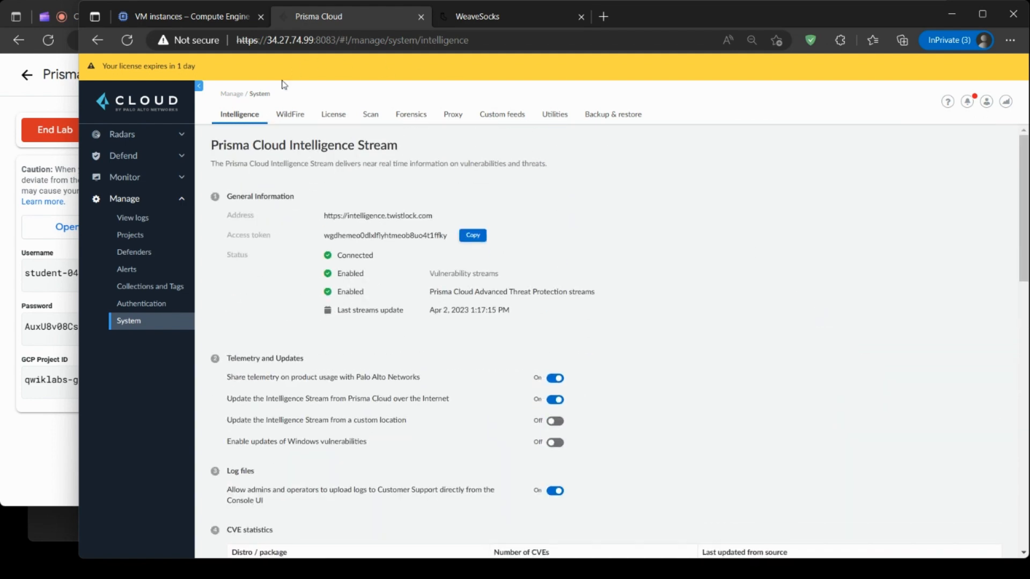
View the system's WildFire and License pages and review all of the Scan settings.
click(293, 114)
click(340, 115)
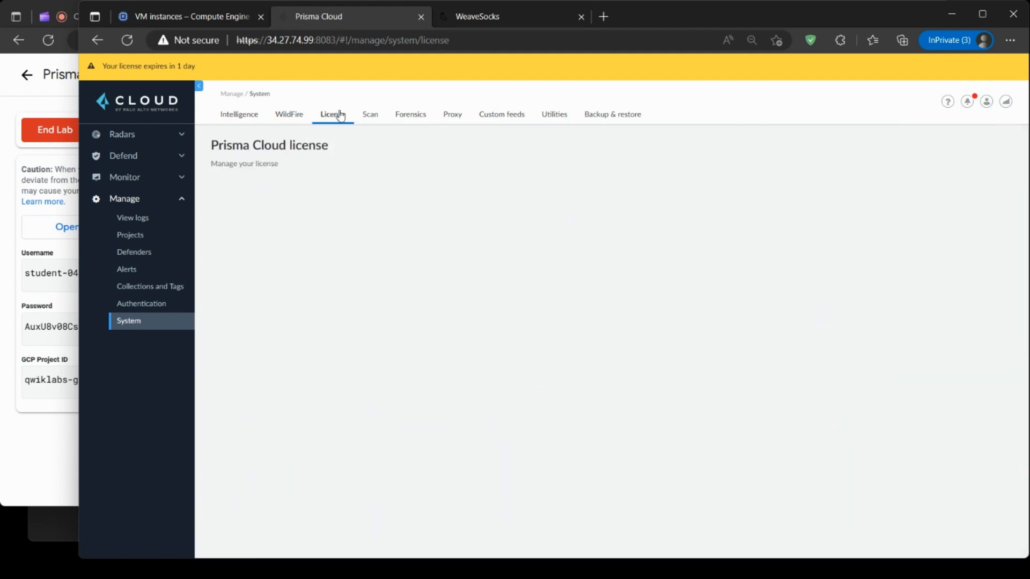
click(370, 115)
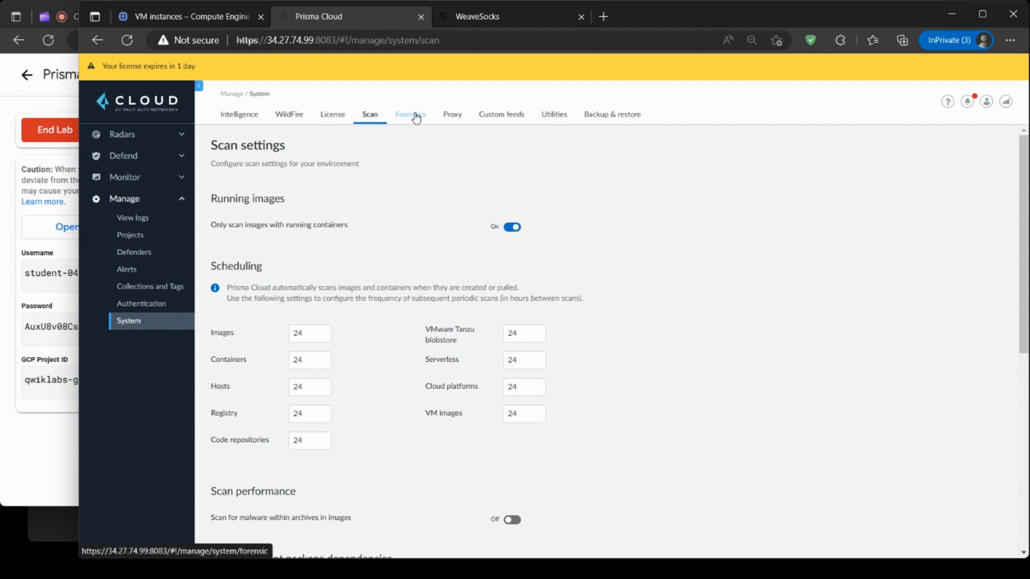
scroll(800, 249, down, 9)
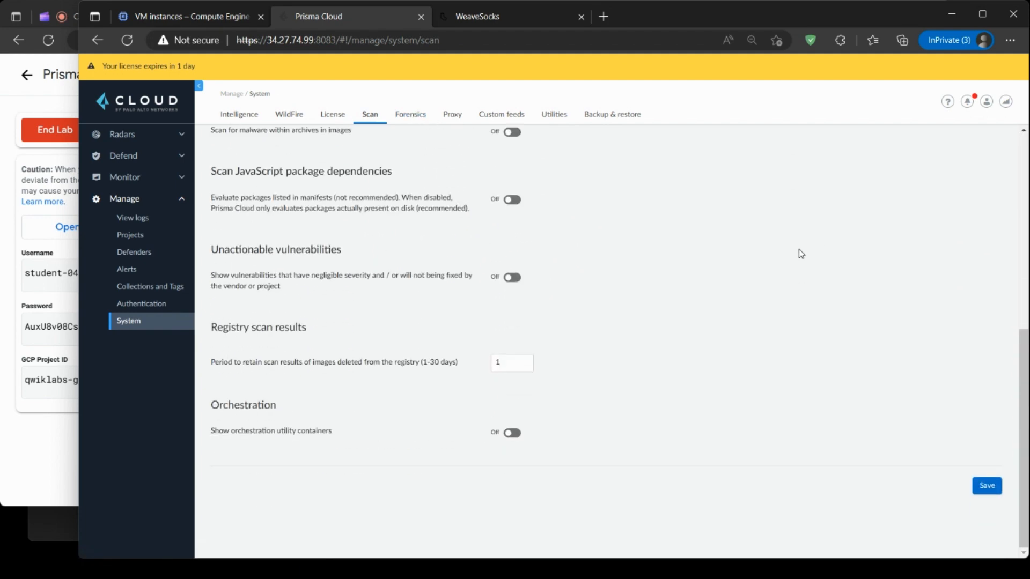
scroll(800, 253, up, 5)
scroll(800, 253, up, 3)
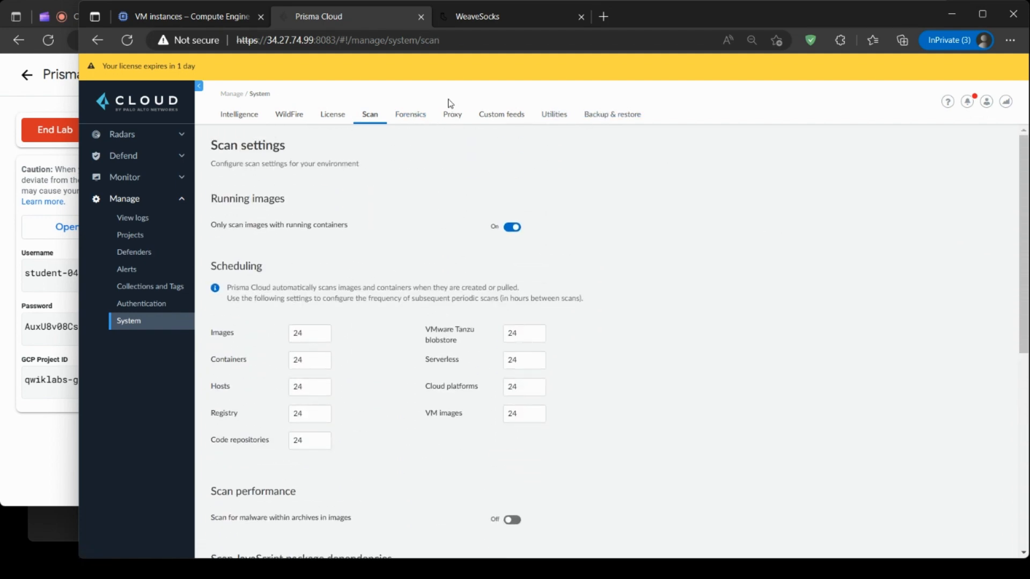
View the system's Forensics, Proxy, Custom feeds, Utilities, and Backup & restore pages.
click(414, 116)
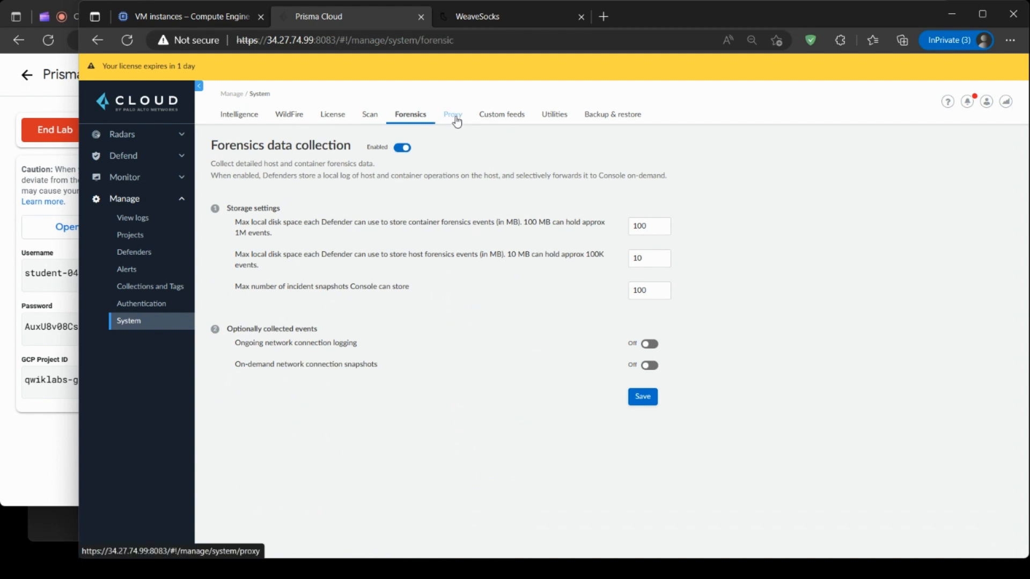
click(457, 122)
click(502, 117)
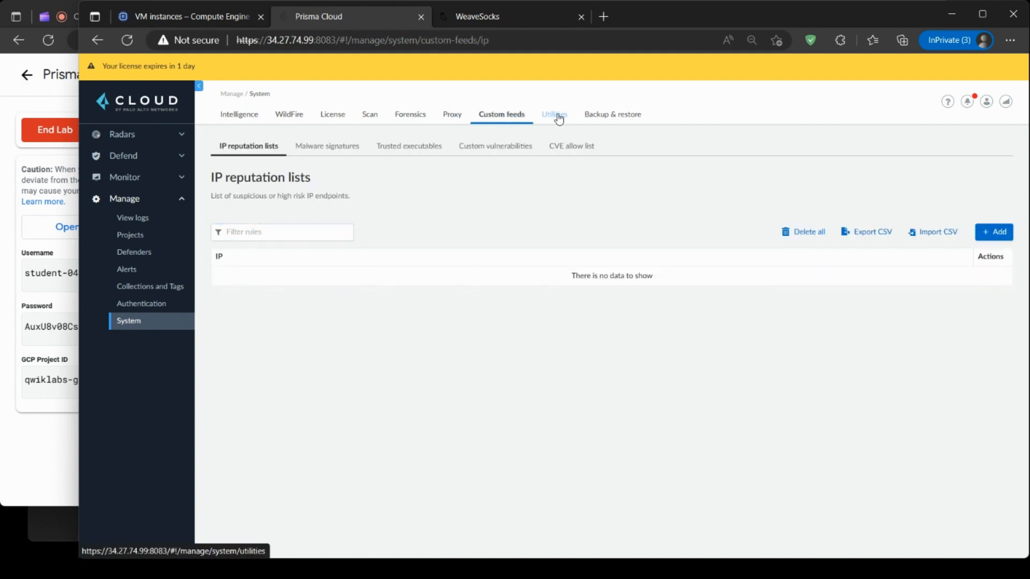
click(555, 116)
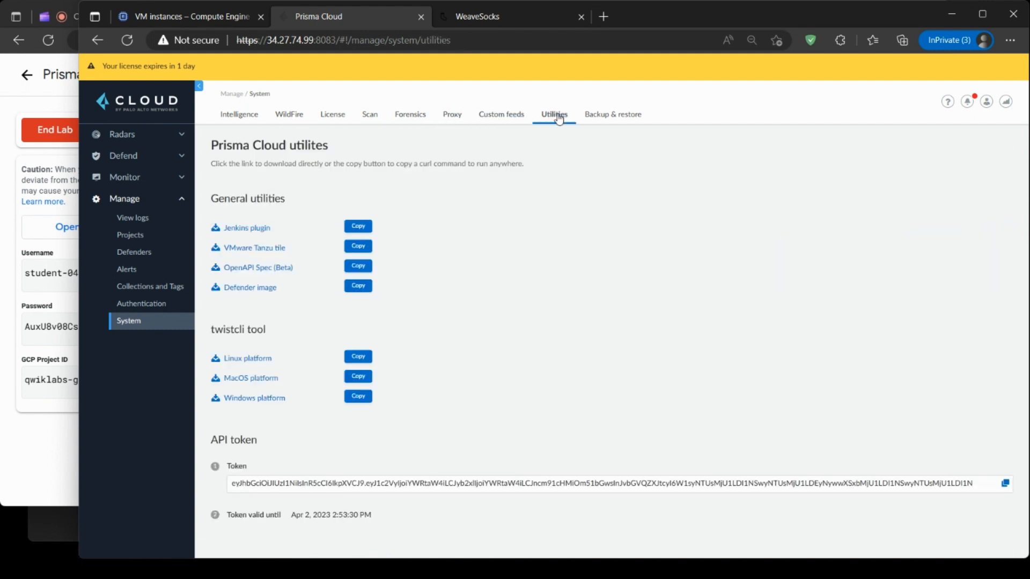
click(611, 118)
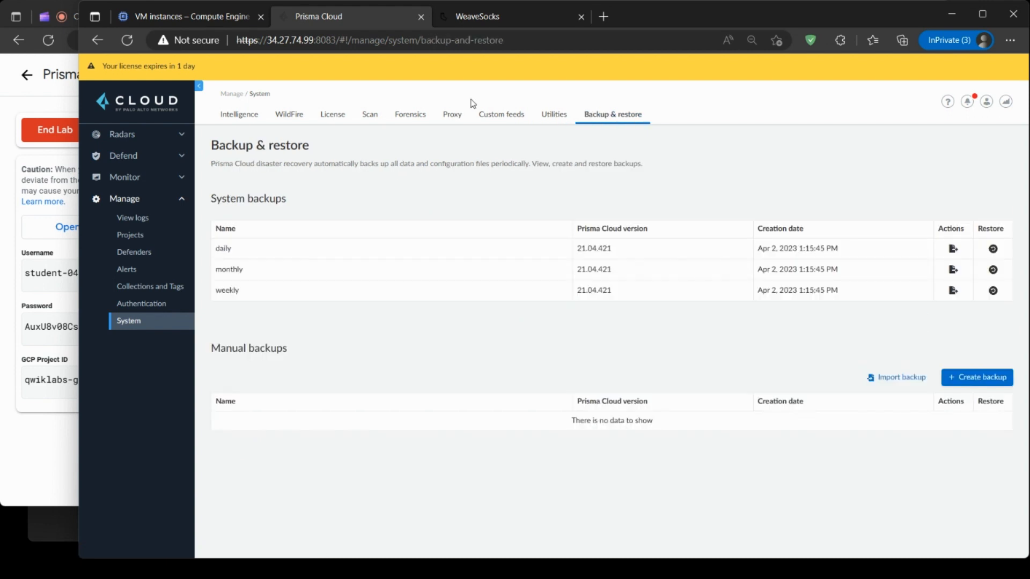
Return to Monitor Compliance and view the container and code repository reports, ending at the Compliance explorer.
click(131, 179)
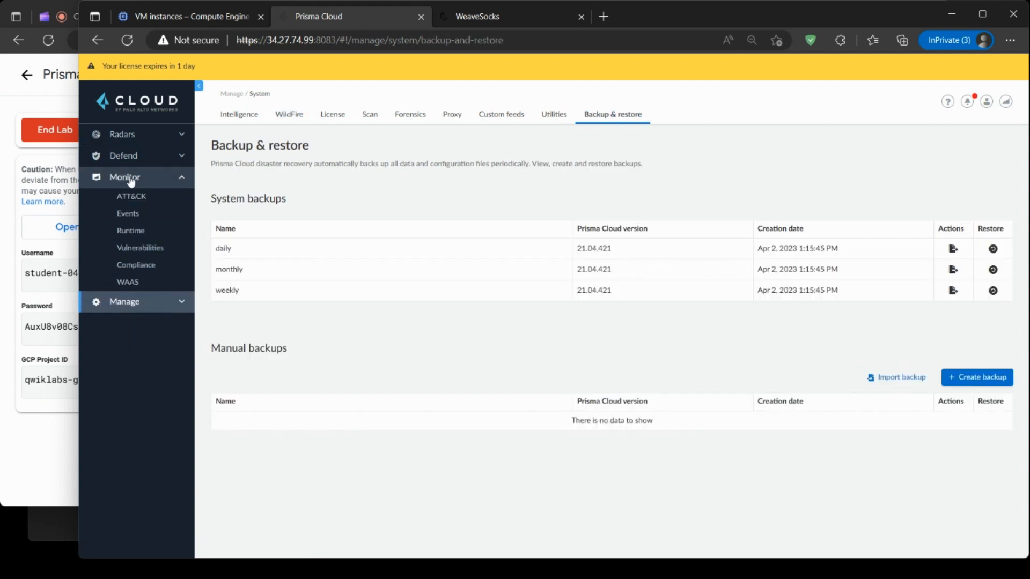
click(137, 265)
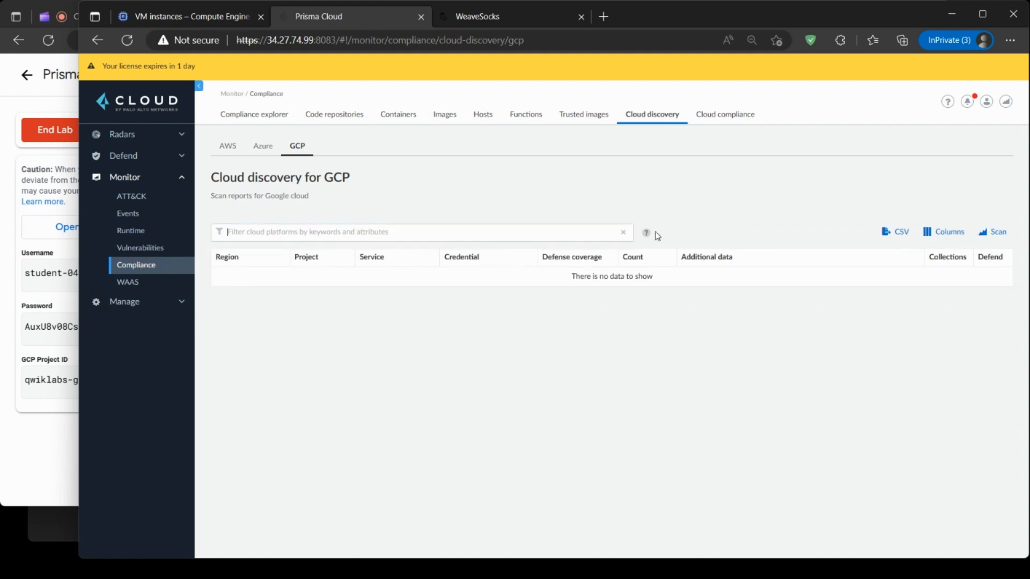
click(397, 115)
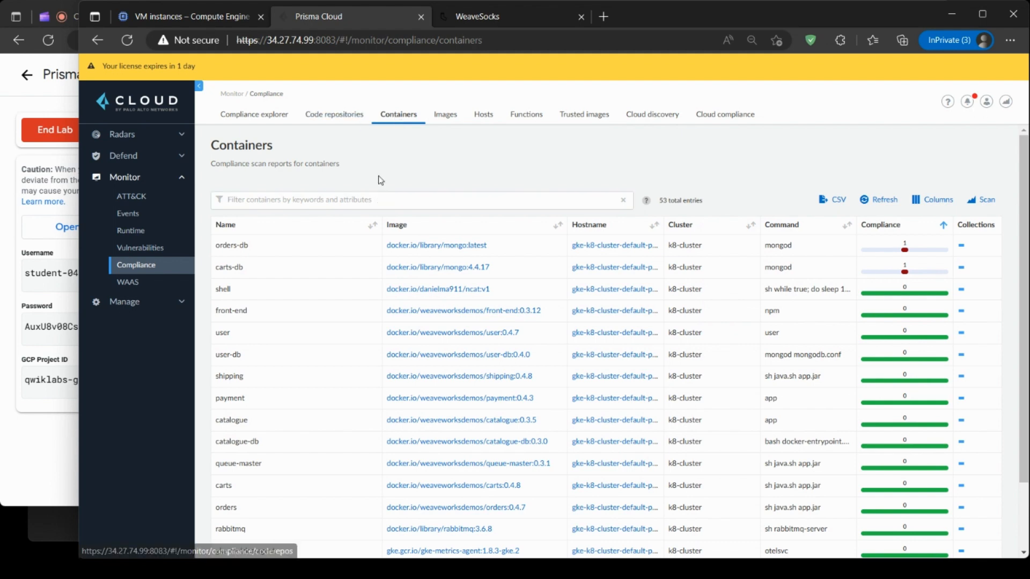
click(350, 120)
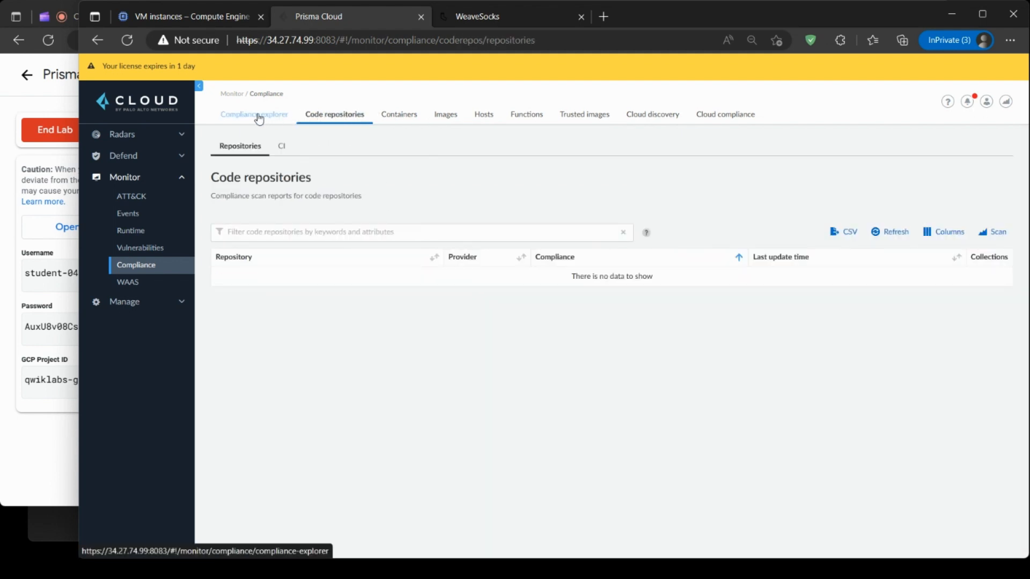
click(260, 120)
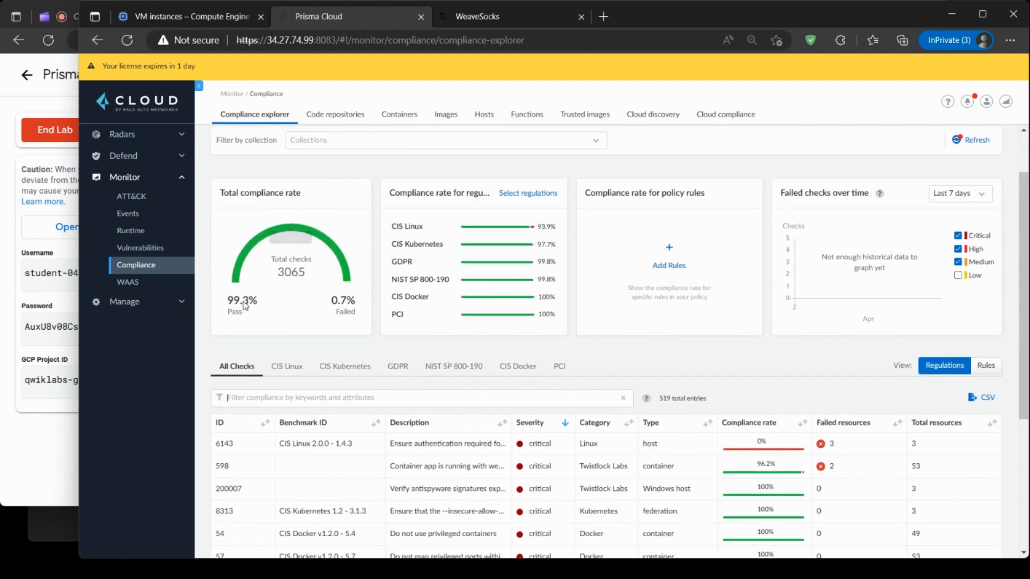
Browse the compliance checks for CIS Linux, CIS Kubernetes, GDPR, NIST SP 800-190, CIS Docker and PCI.
scroll(241, 312, down, 4)
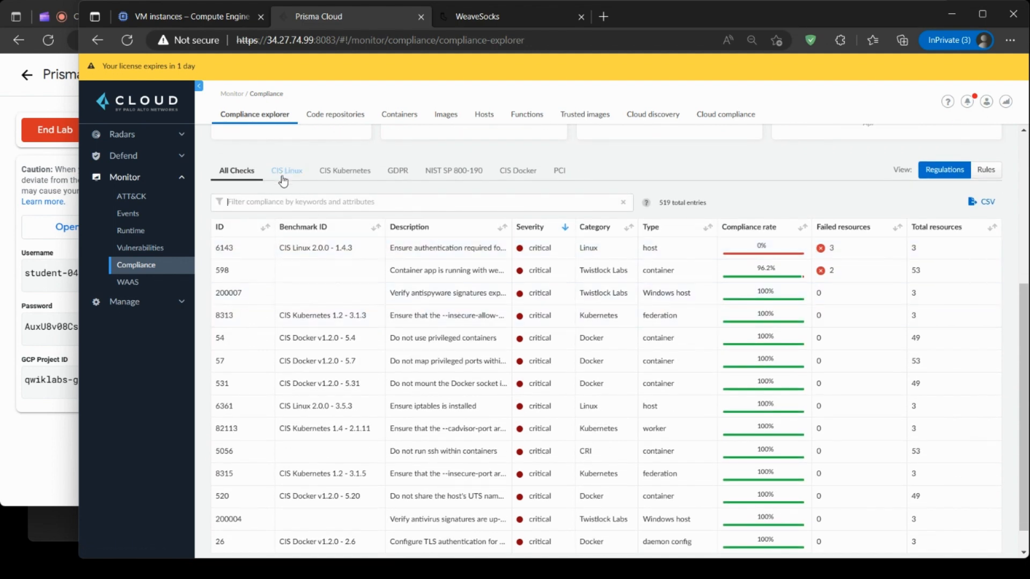
click(296, 174)
click(344, 171)
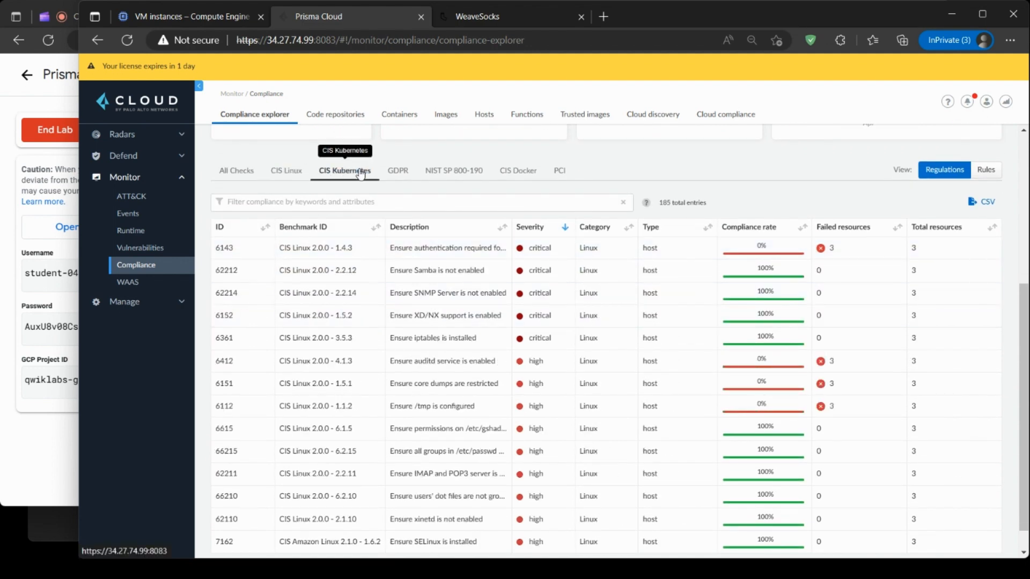
click(399, 172)
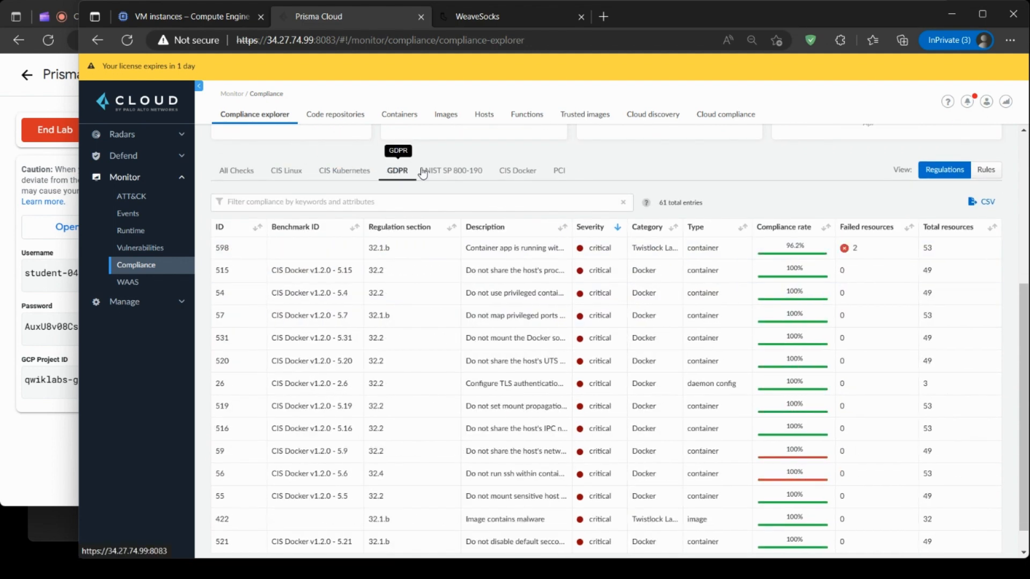
click(467, 174)
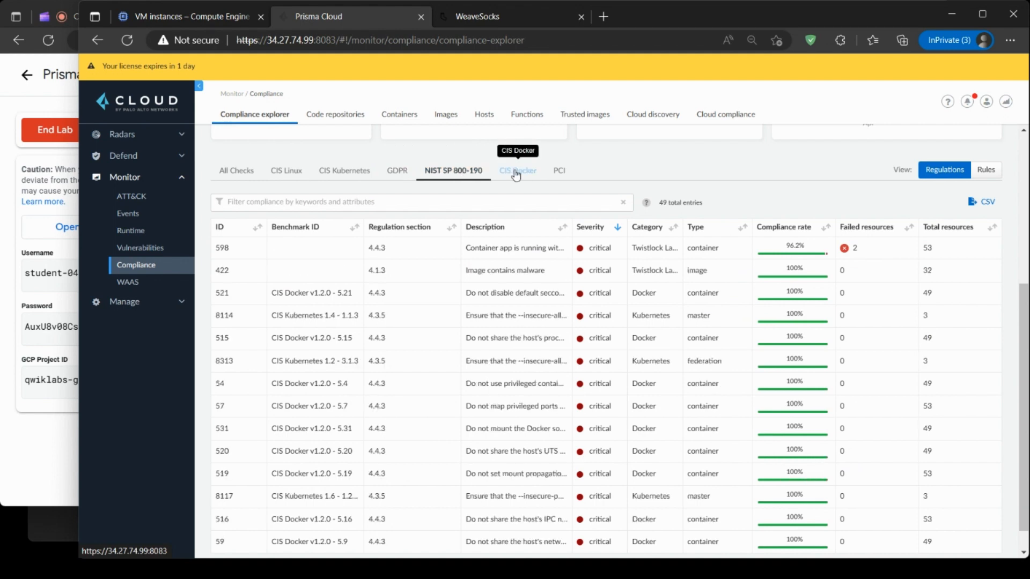
click(516, 174)
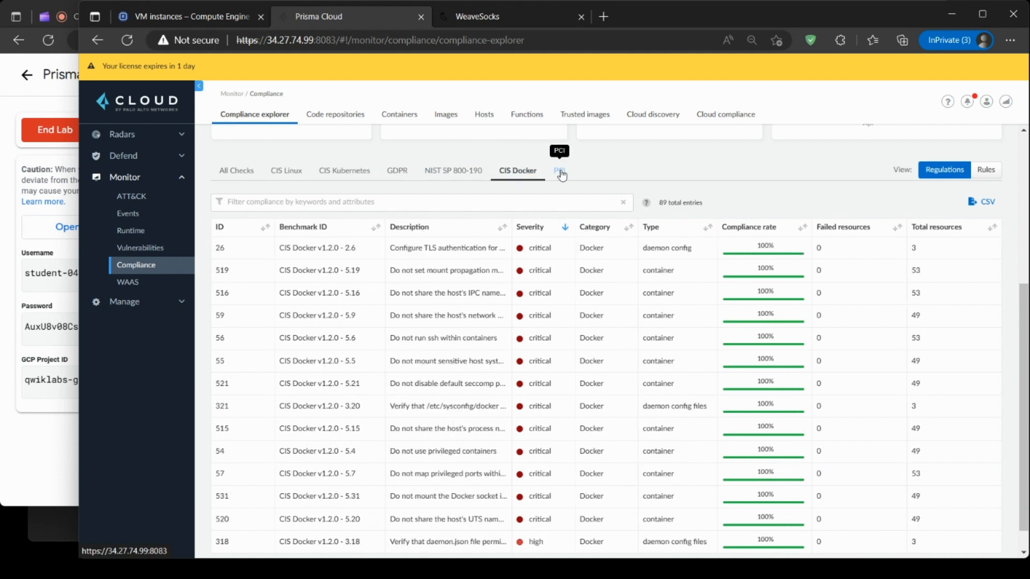
click(561, 172)
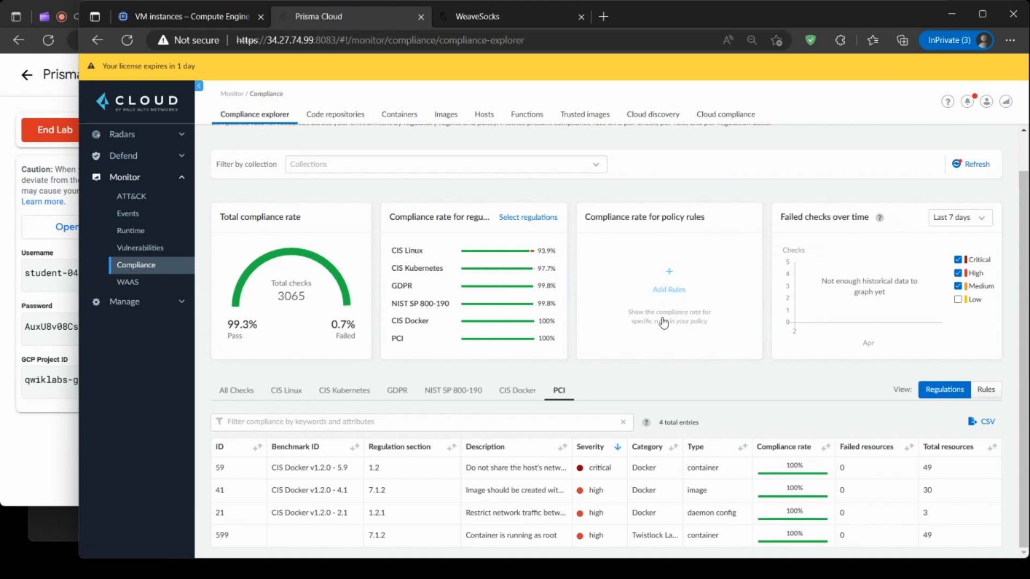
Show the CIS Kubernetes checks and sort them by compliance rate, lowest first.
click(345, 390)
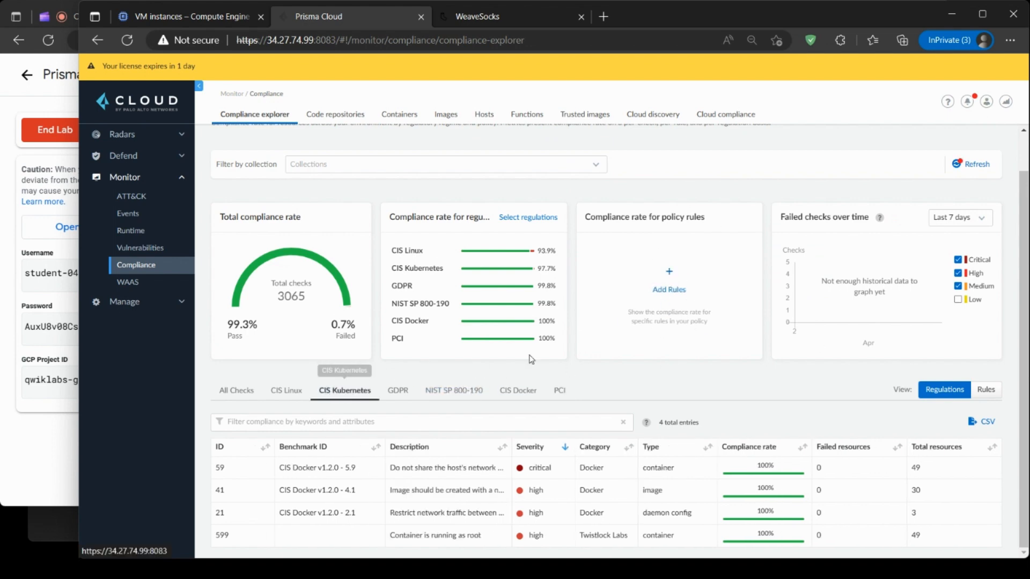
scroll(658, 343, down, 2)
scroll(659, 343, down, 1)
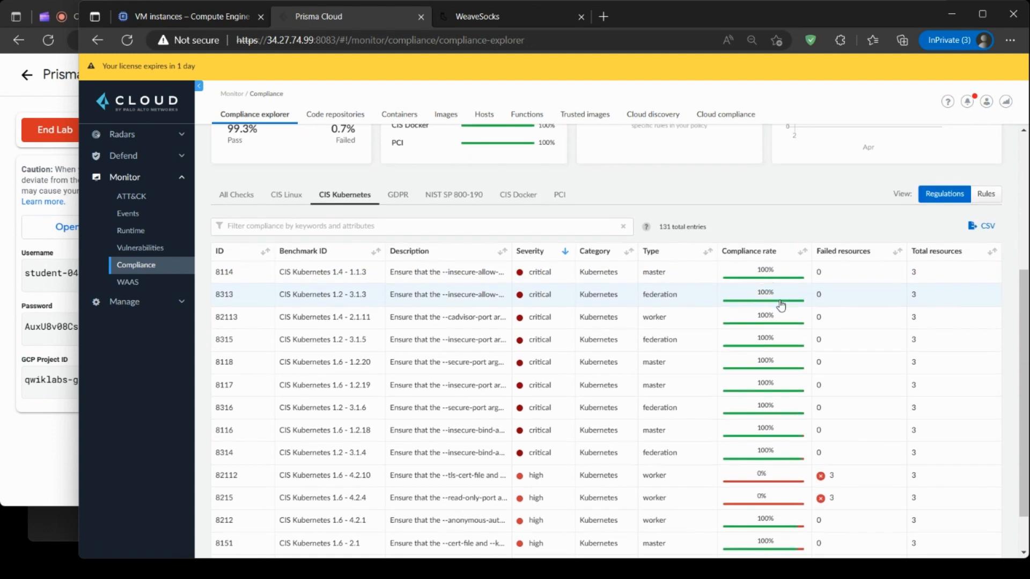
click(803, 252)
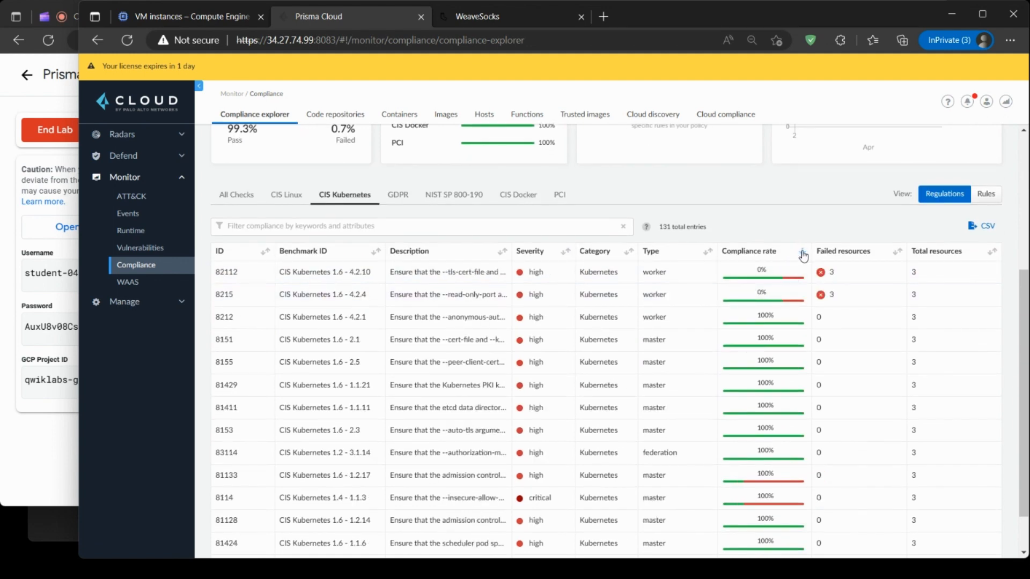
Inspect the affected hosts of the failed CIS Kubernetes check 82112 and close its details.
click(860, 277)
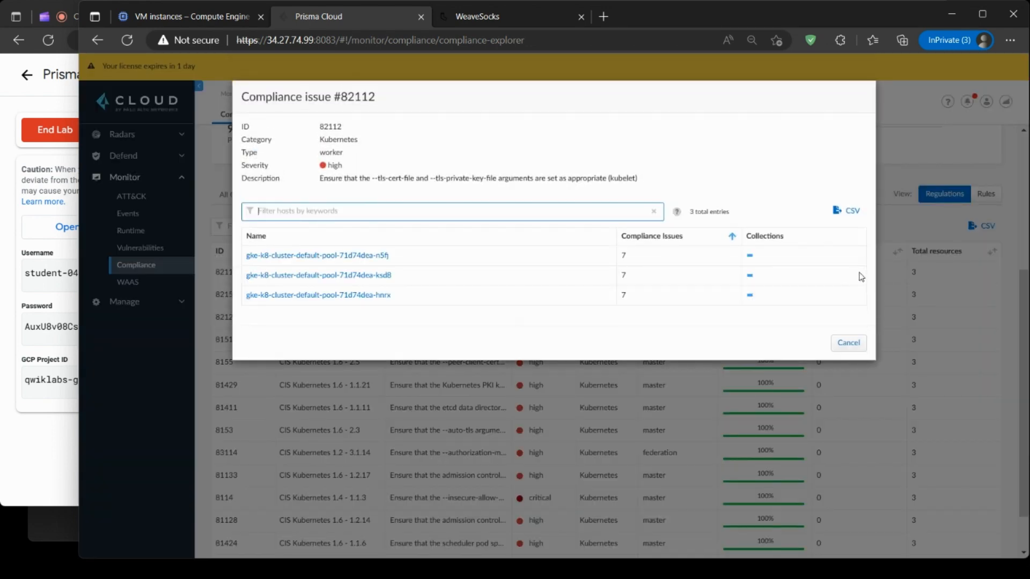
click(407, 258)
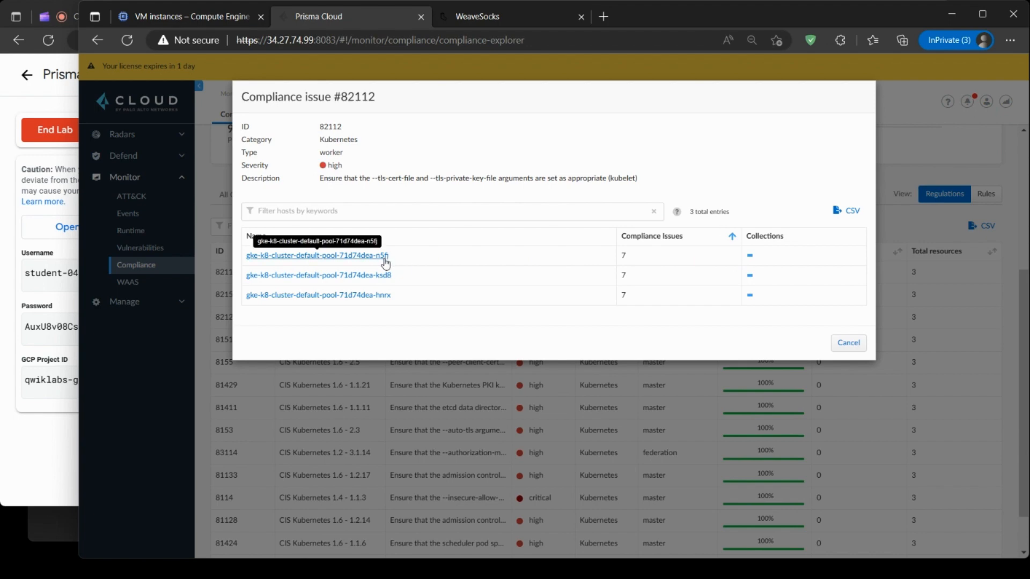
click(954, 156)
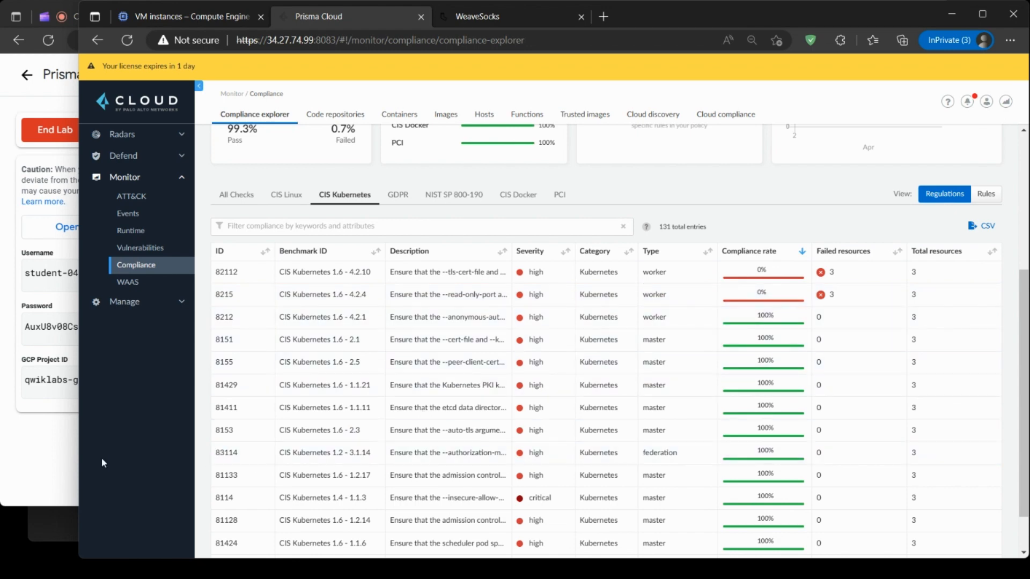
Switch to the other browser window and show the Compliance Dashboard article in the Prisma Cloud Administrator's Guide.
click(31, 453)
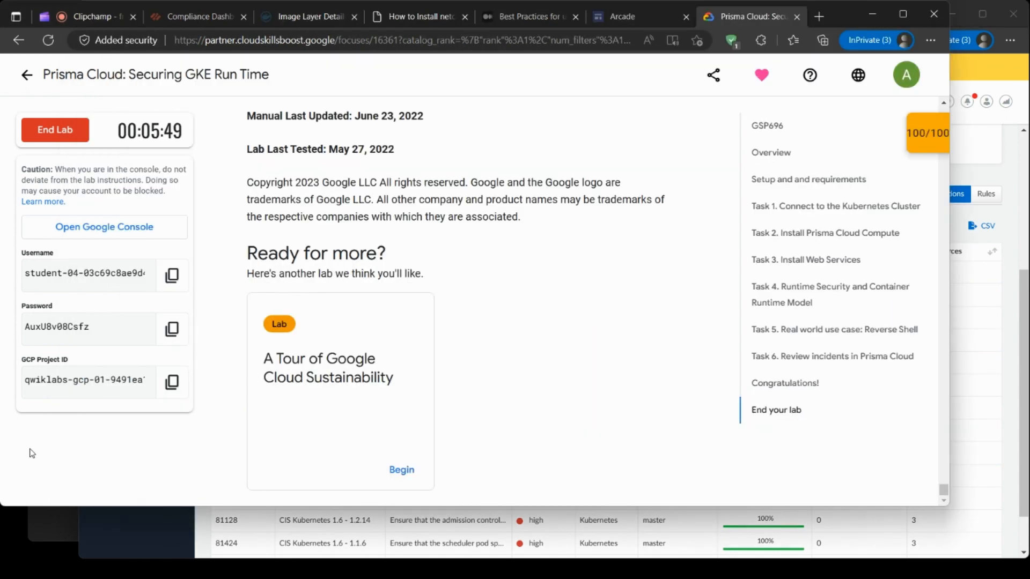
click(202, 21)
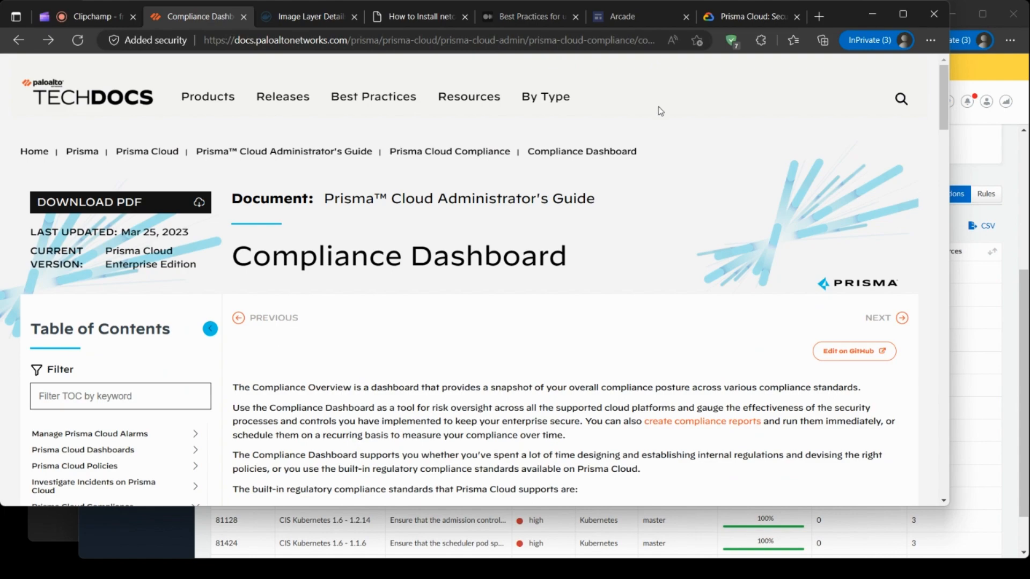
Read the Compliance Dashboard article's supported standards, dashboard sections and recommended topics, and return to the console's Compliance explorer overview.
scroll(664, 128, down, 7)
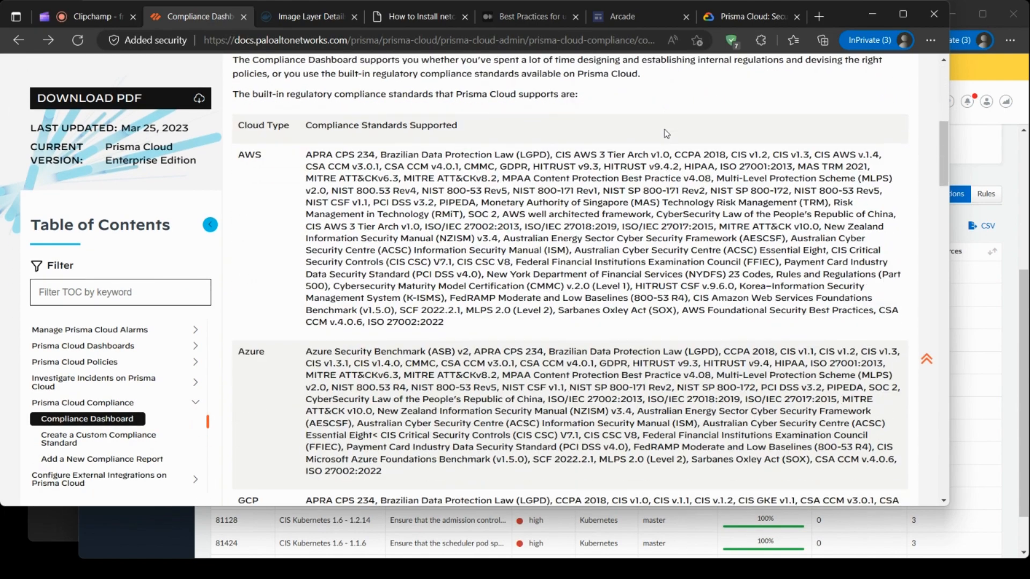
scroll(666, 133, down, 10)
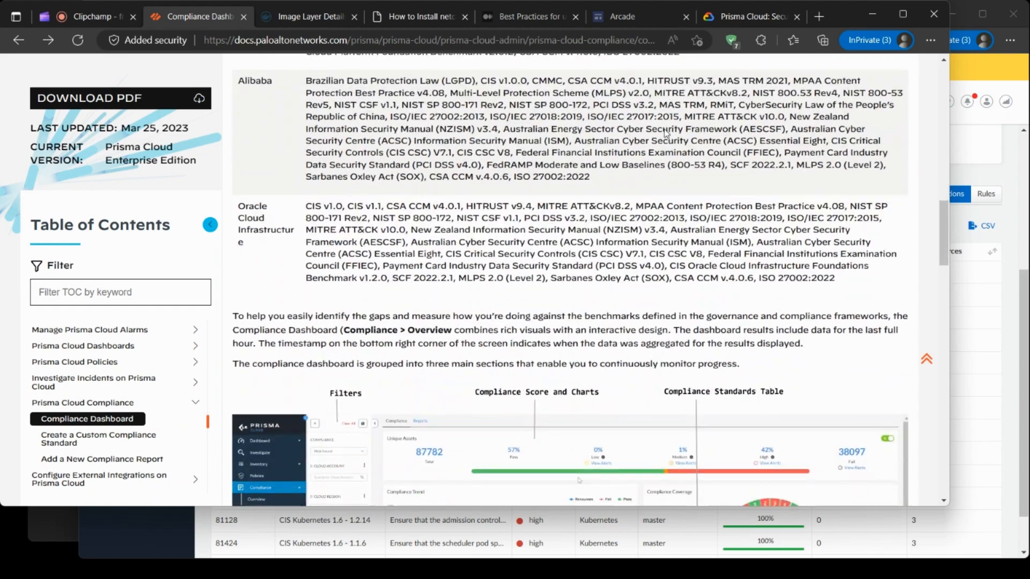
scroll(666, 133, down, 10)
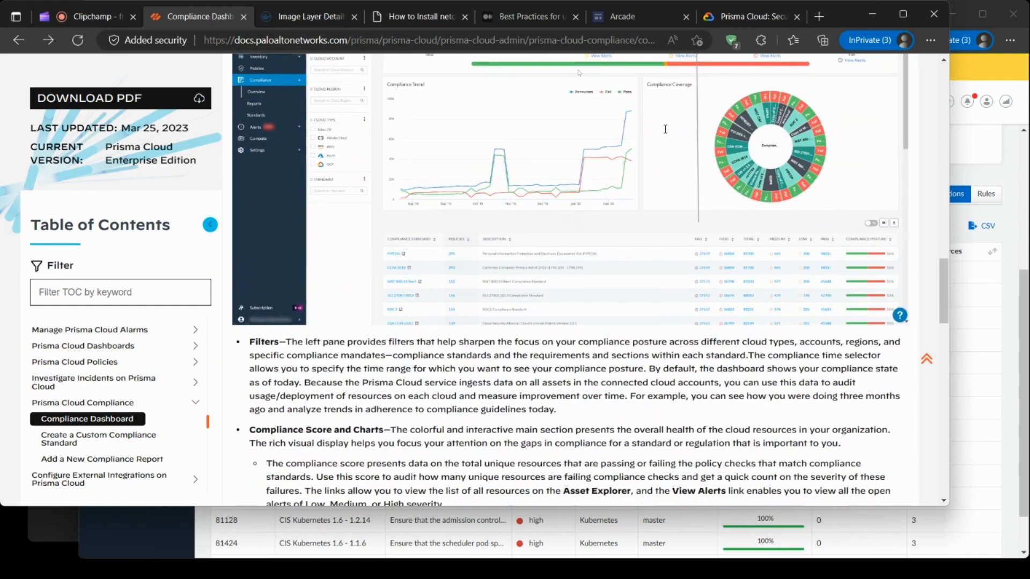
scroll(666, 130, down, 10)
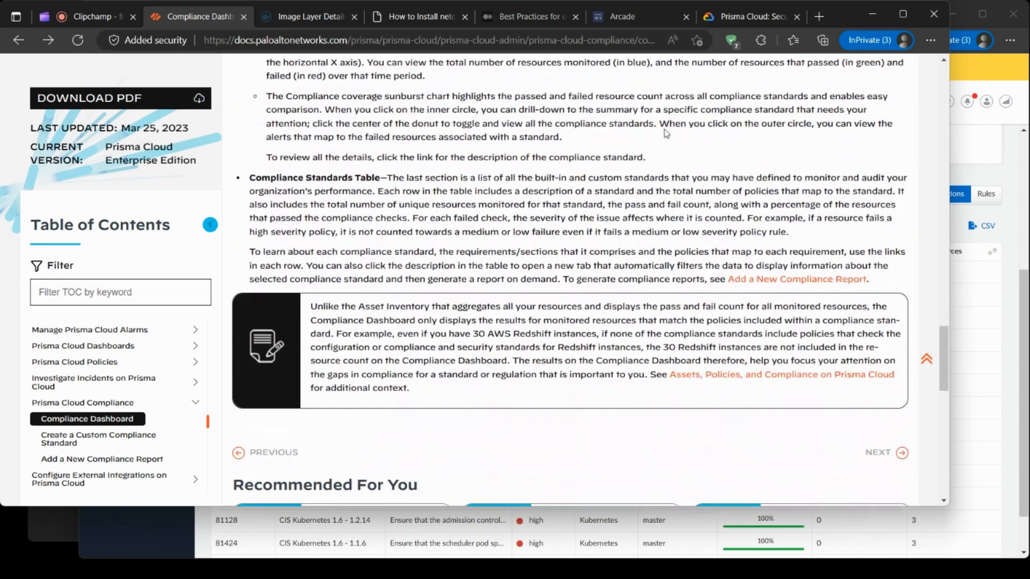
scroll(665, 133, down, 5)
scroll(666, 129, down, 3)
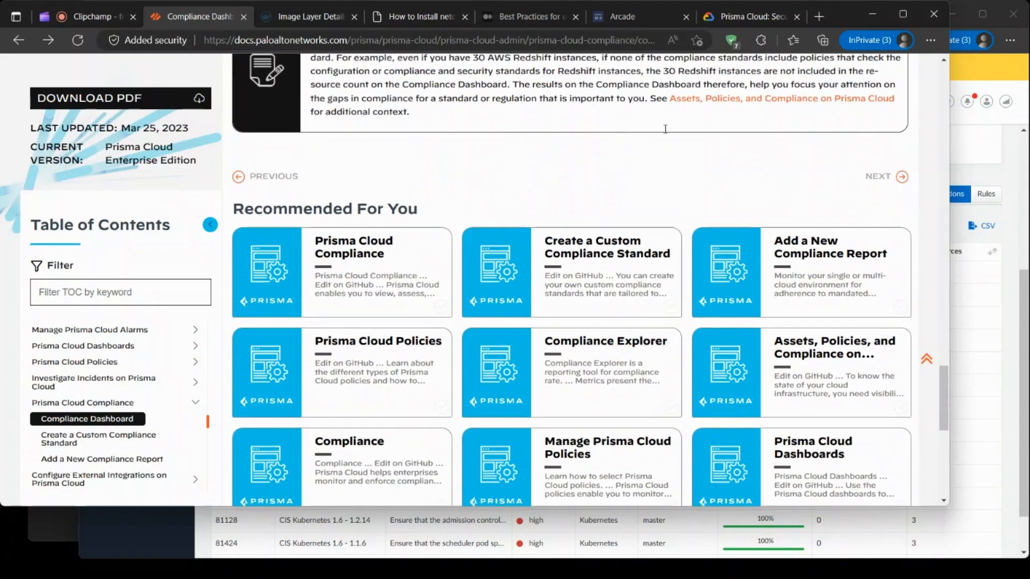
scroll(666, 134, down, 5)
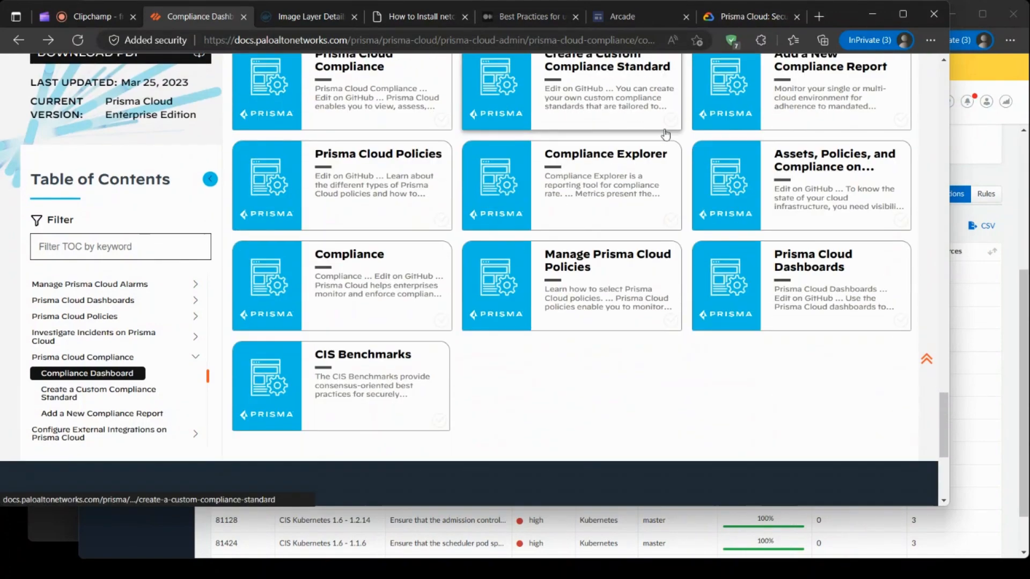
scroll(665, 133, down, 4)
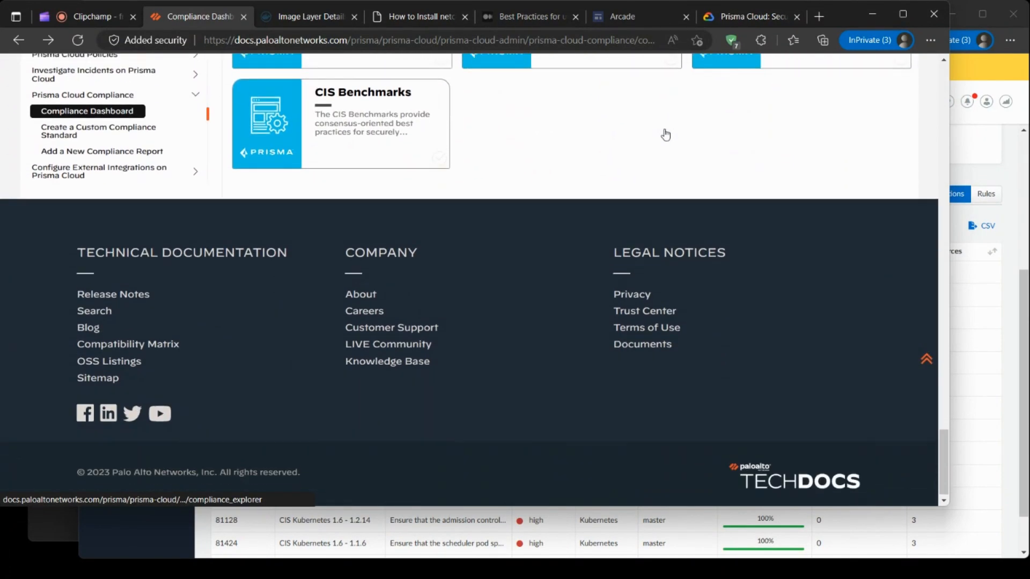
scroll(665, 134, up, 8)
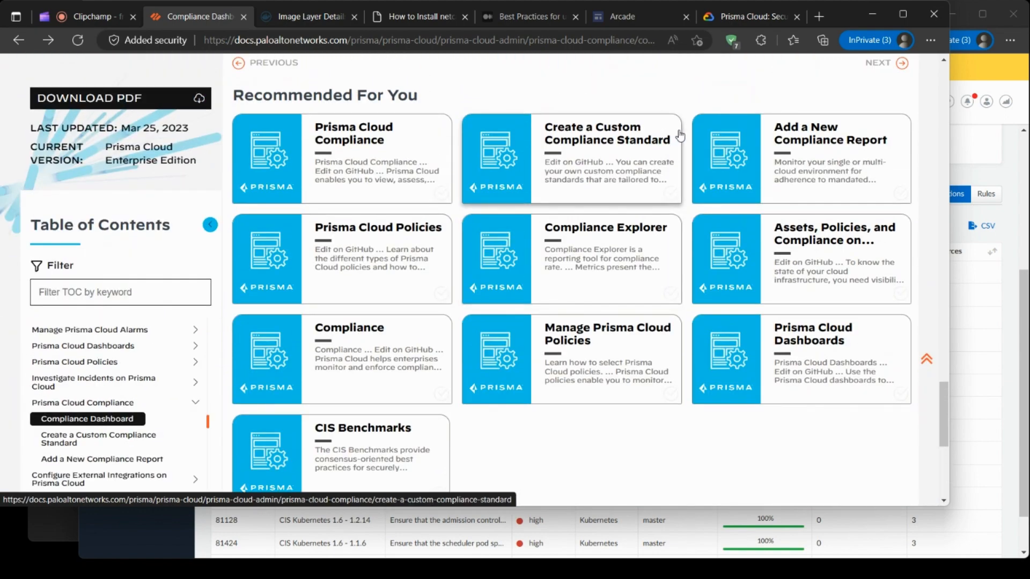
click(1026, 159)
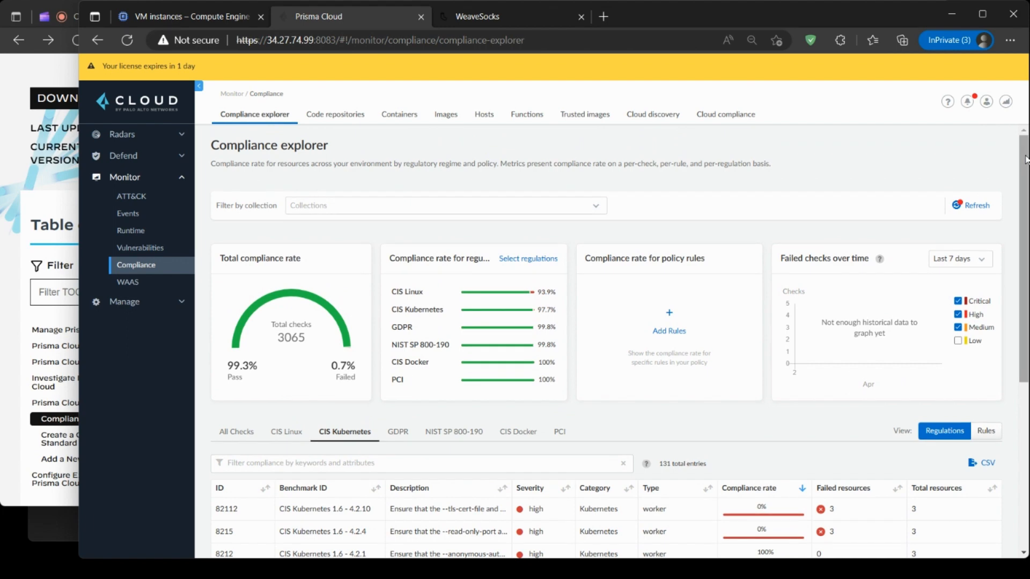
Switch back to the other browser window's Prisma Cloud: Securing GKE Run Time lab page and end the lab.
click(3, 83)
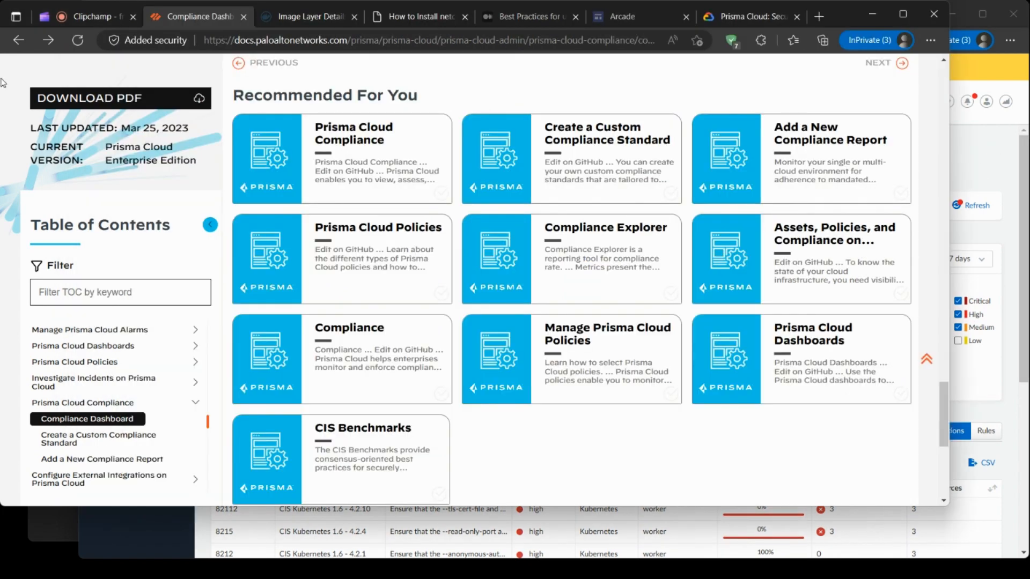
click(766, 18)
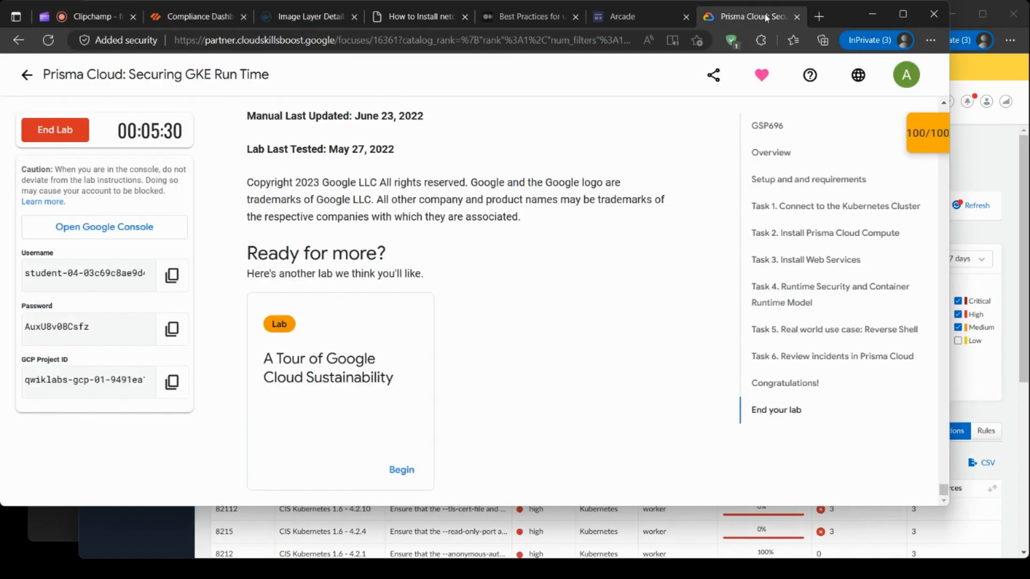
click(59, 131)
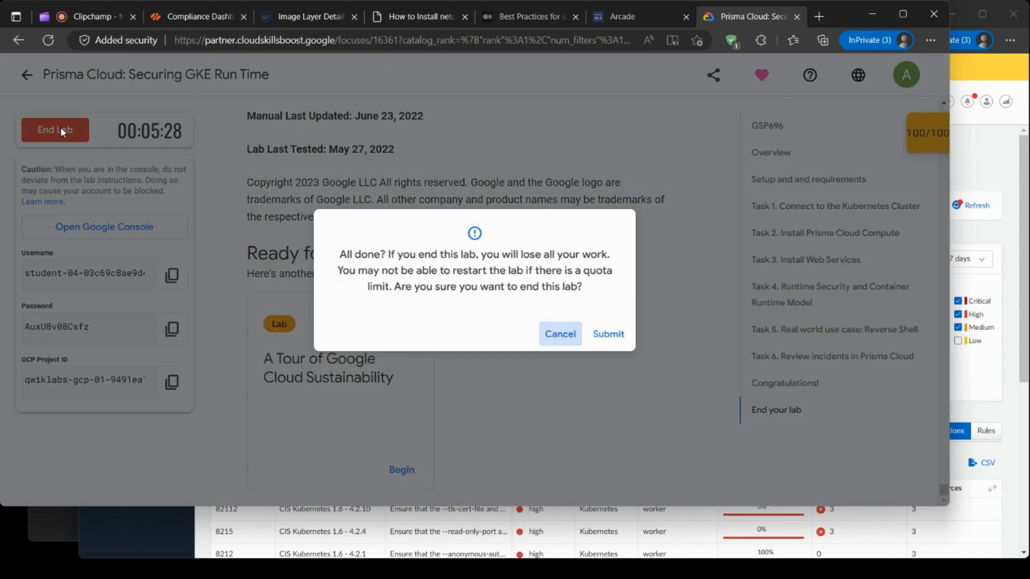